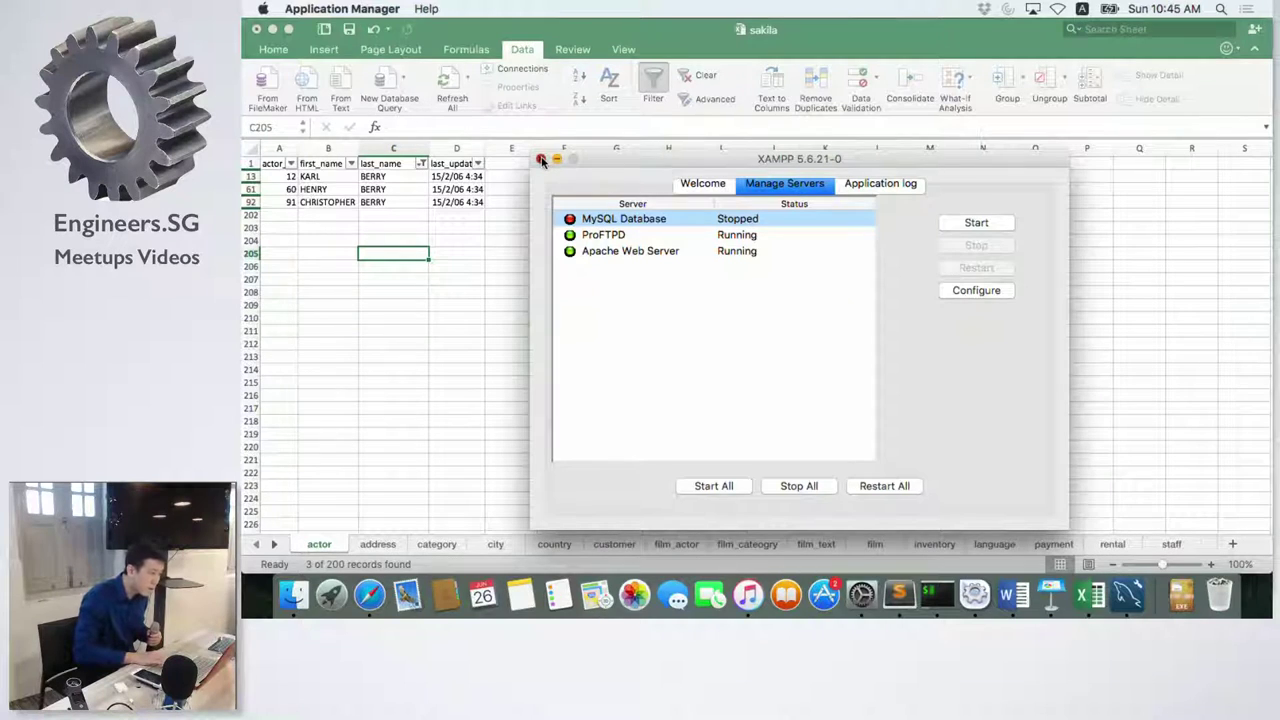
Quit the XAMPP manager after confirming Yes, then open the XAMPP (Other) folder in Launchpad.
{"action": "left_click", "coordinate": [541, 159]}
{"action": "left_click", "coordinate": [879, 226]}
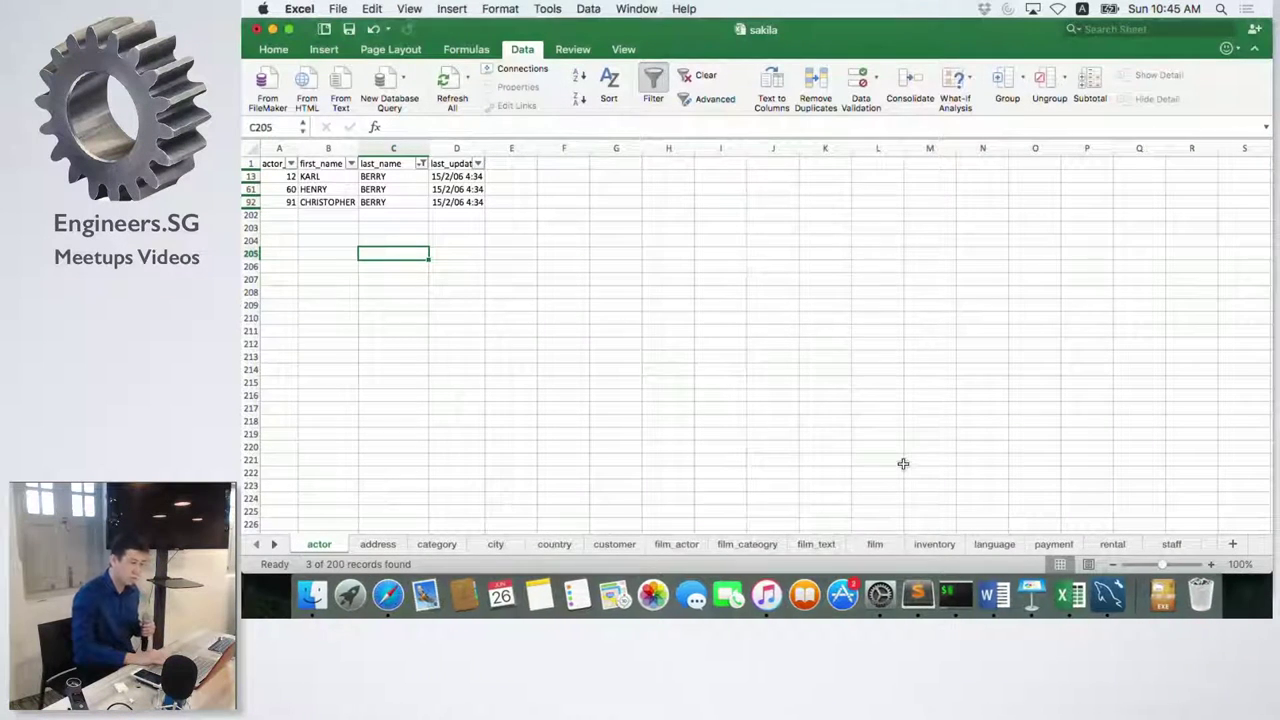
{"action": "key", "text": "F4"}
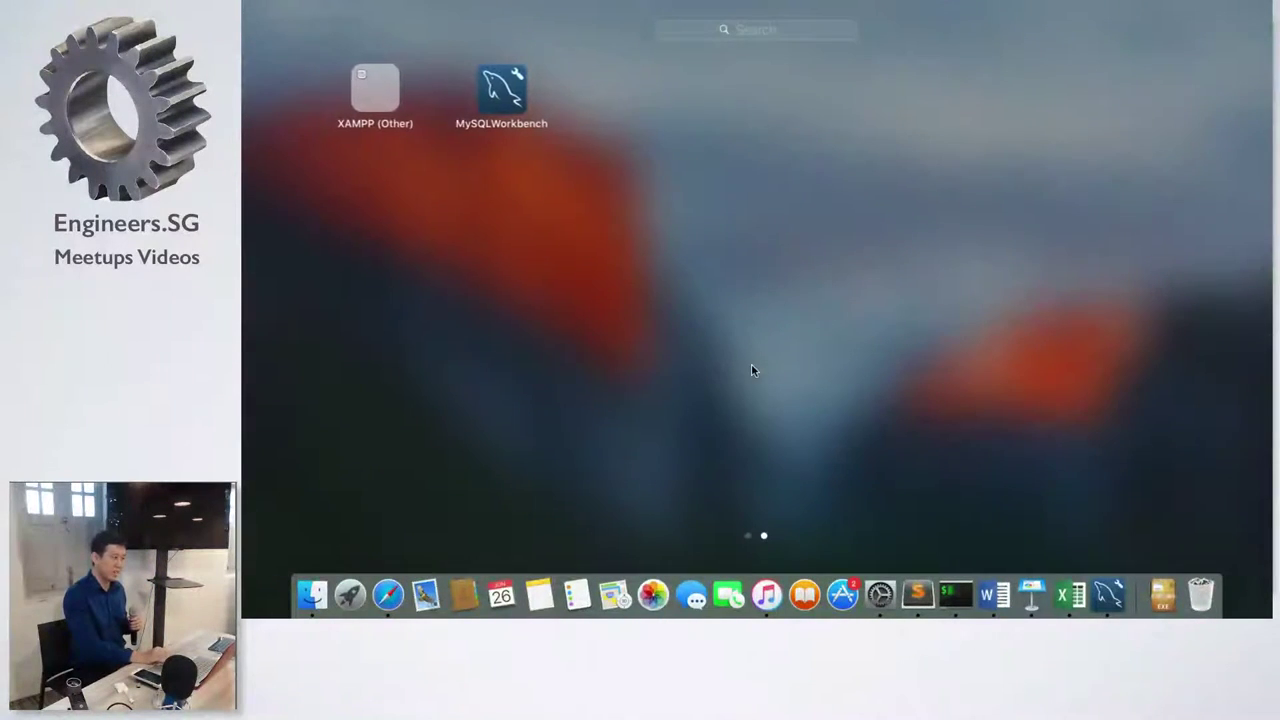
{"action": "left_click", "coordinate": [696, 302]}
{"action": "key", "text": "F4"}
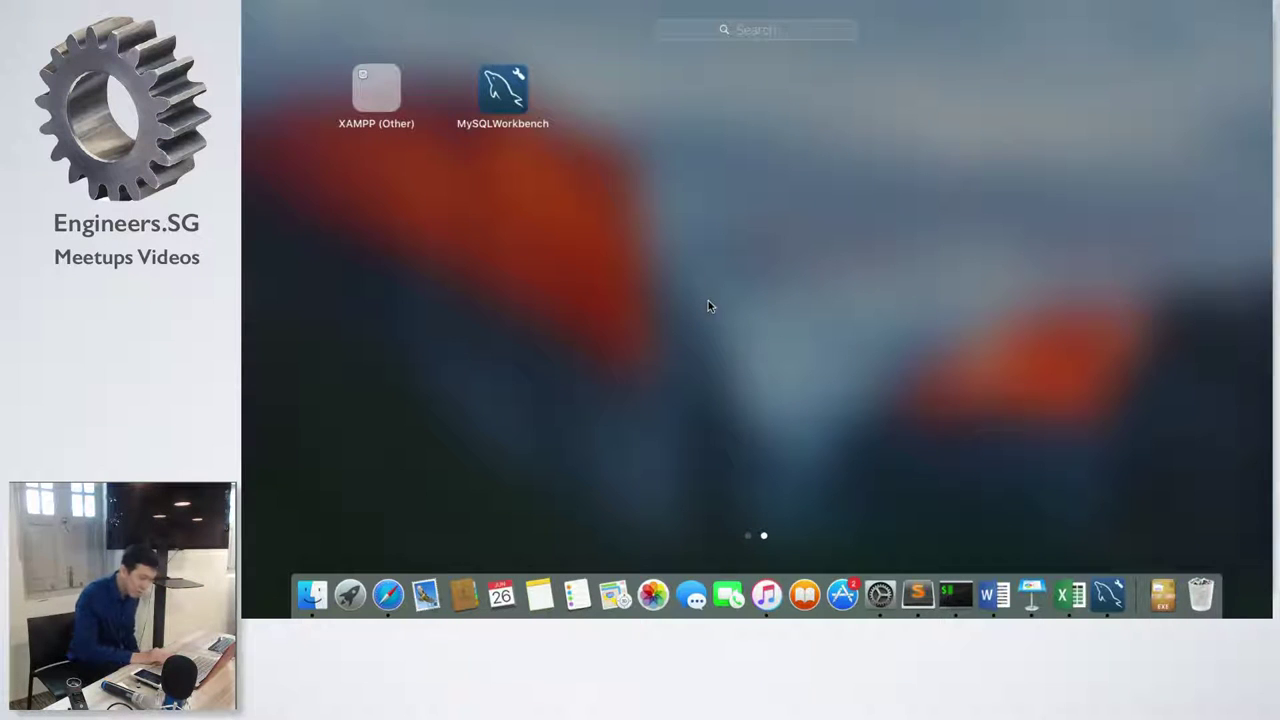
{"action": "left_click", "coordinate": [375, 105]}
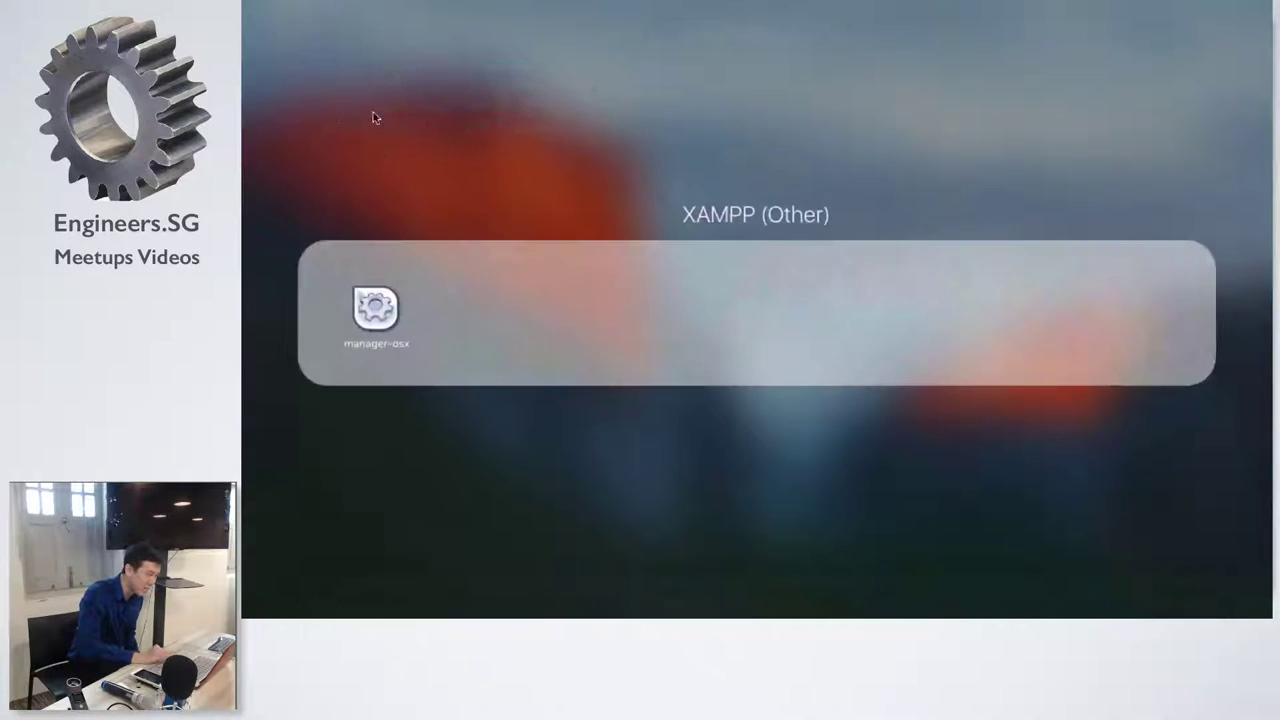
Launch manager-osx and authorise its Application Manager request with the account password.
{"action": "left_click", "coordinate": [378, 312]}
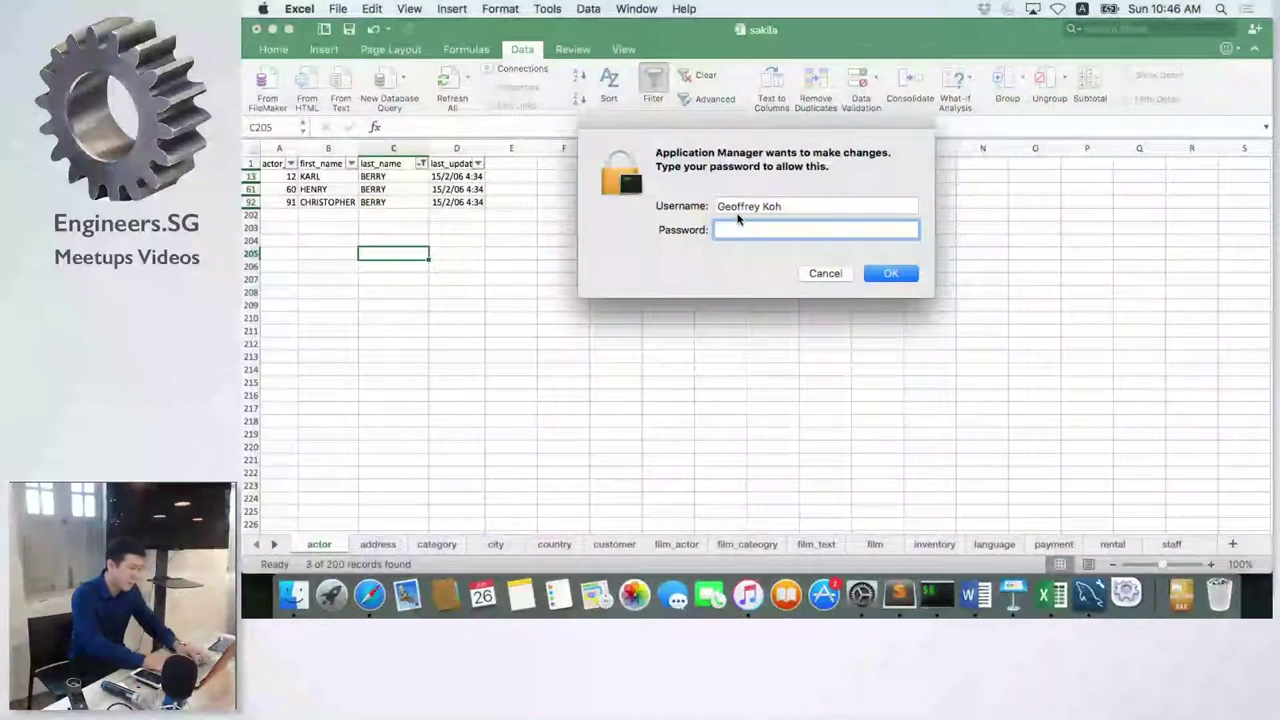
{"action": "type", "text": "password"}
{"action": "key", "text": "Return"}
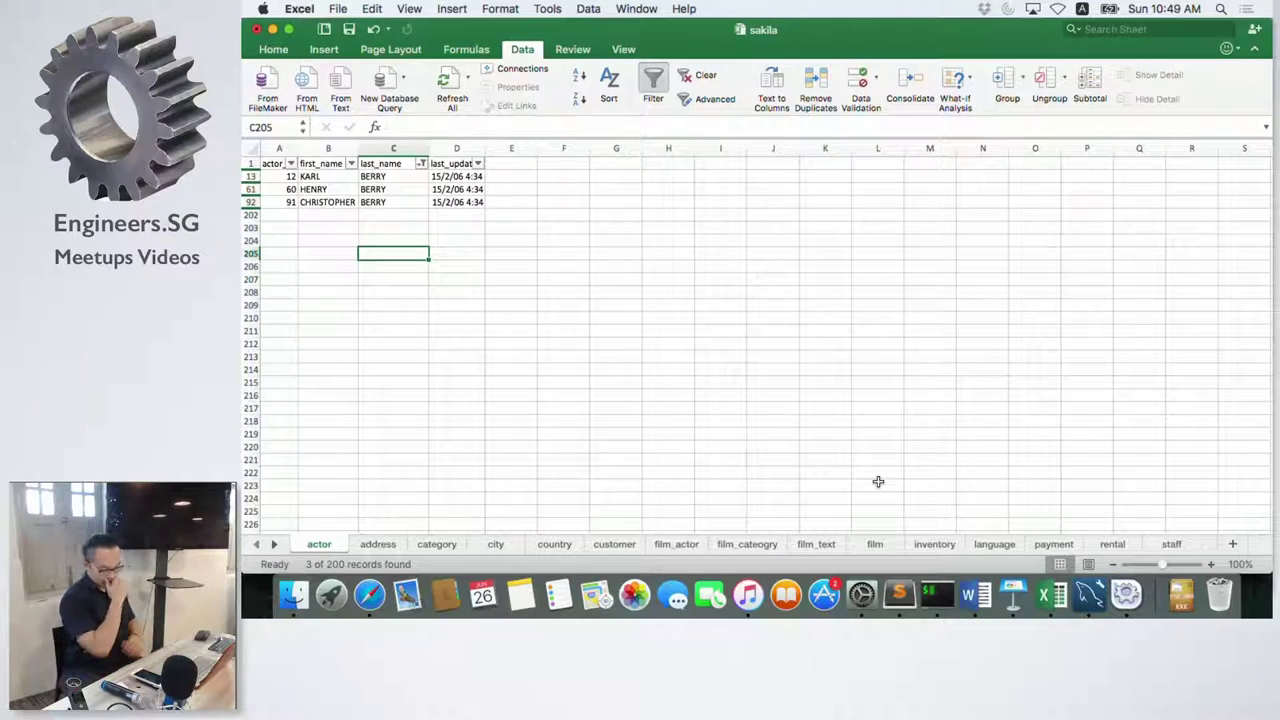
Launch System Preferences through Spotlight and go to the Displays settings.
{"action": "key", "text": "super+space"}
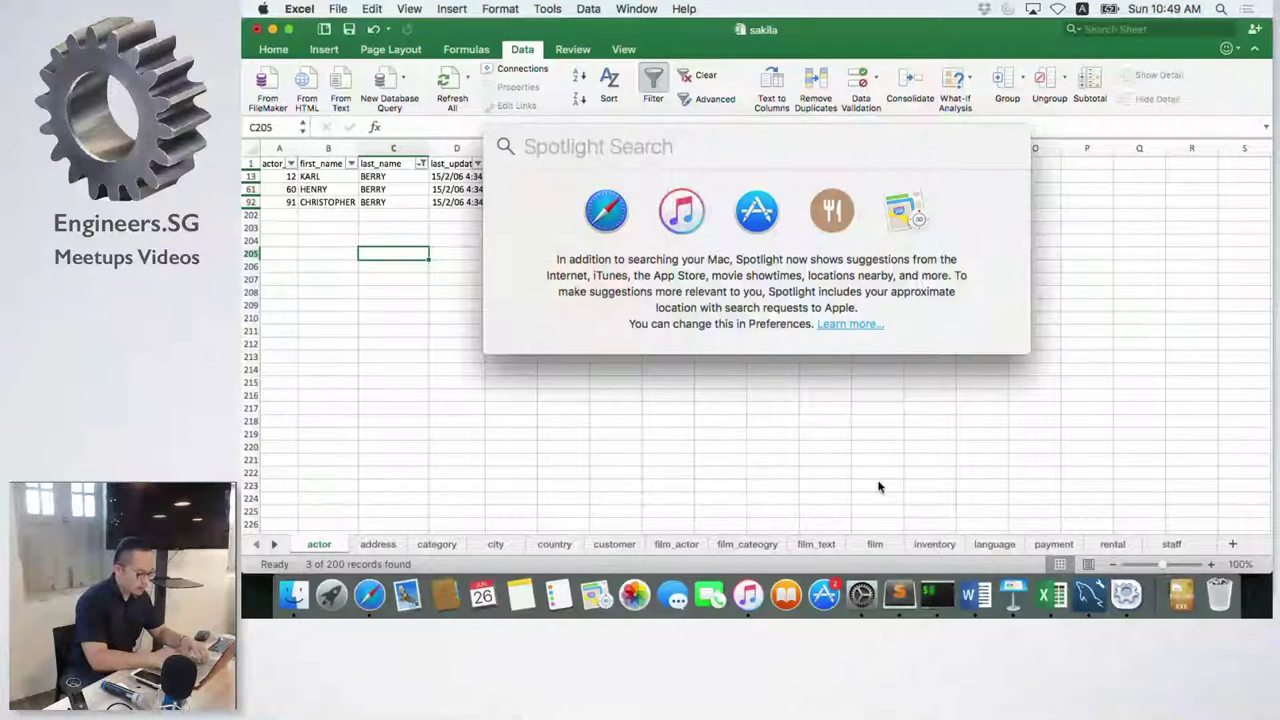
{"action": "type", "text": "po"}
{"action": "key", "text": "BackSpace"}
{"action": "key", "text": "BackSpace"}
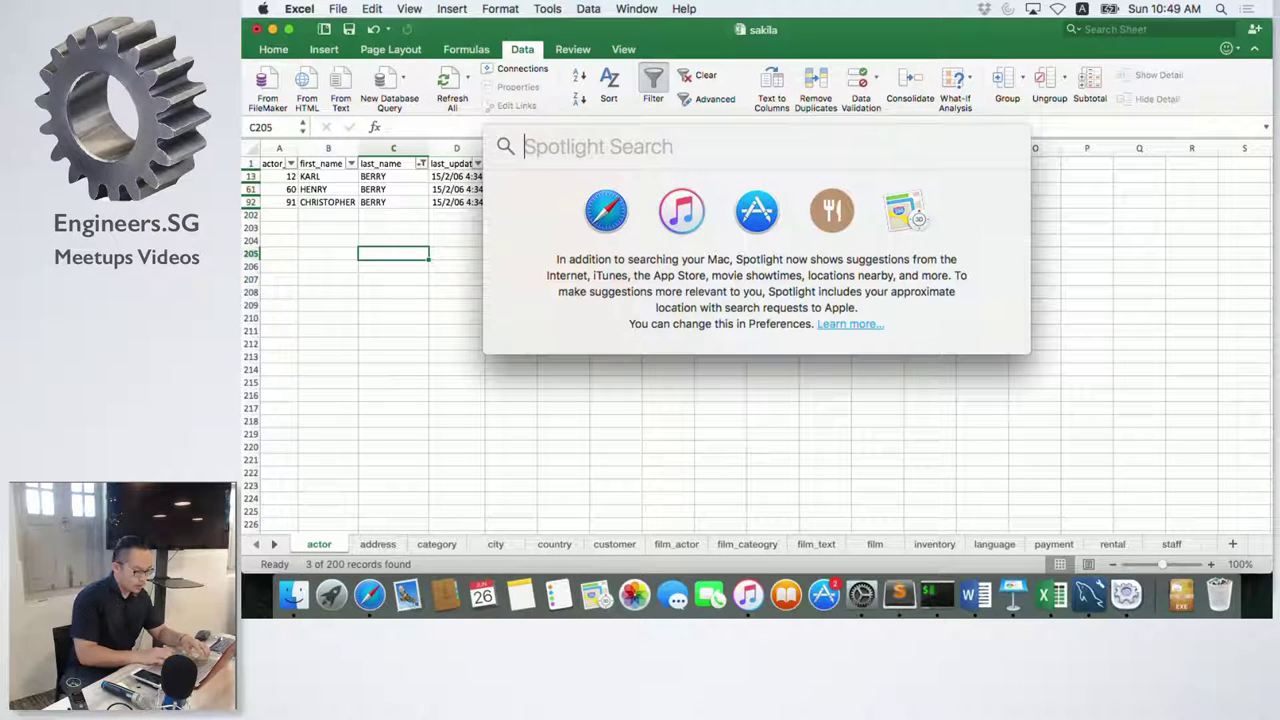
{"action": "type", "text": "sys"}
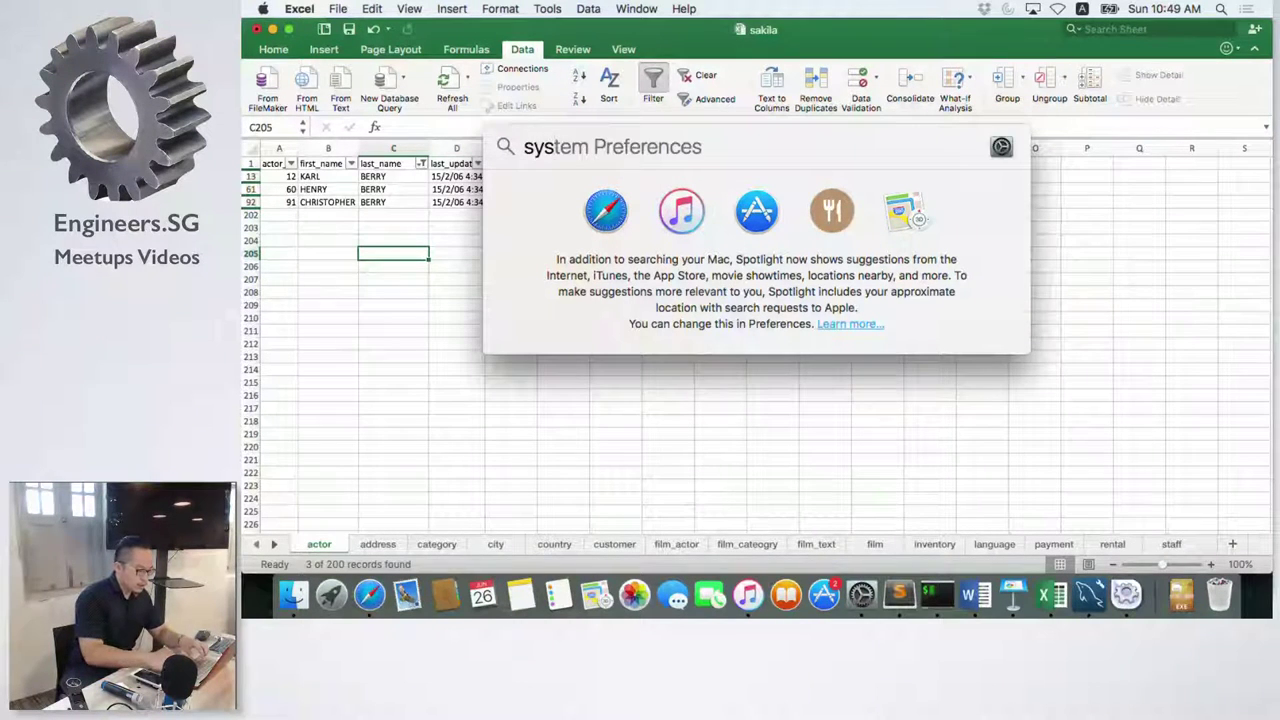
{"action": "key", "text": "Return"}
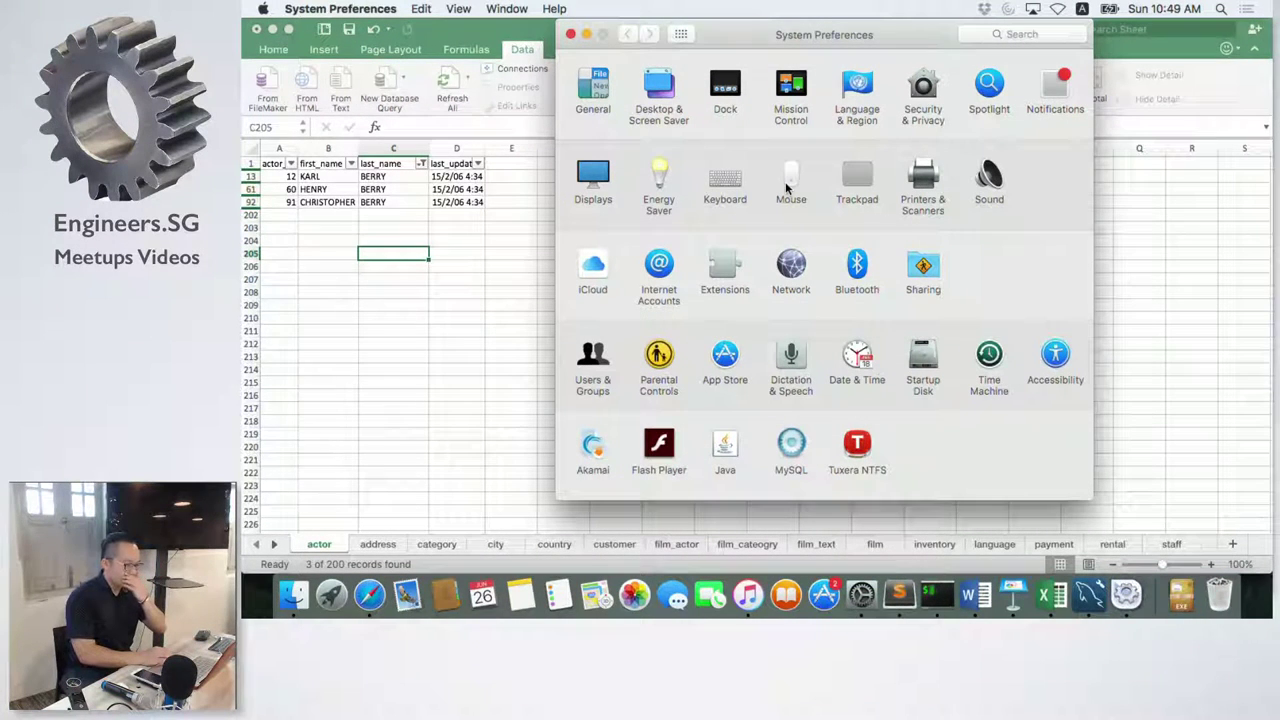
{"action": "left_click", "coordinate": [591, 193]}
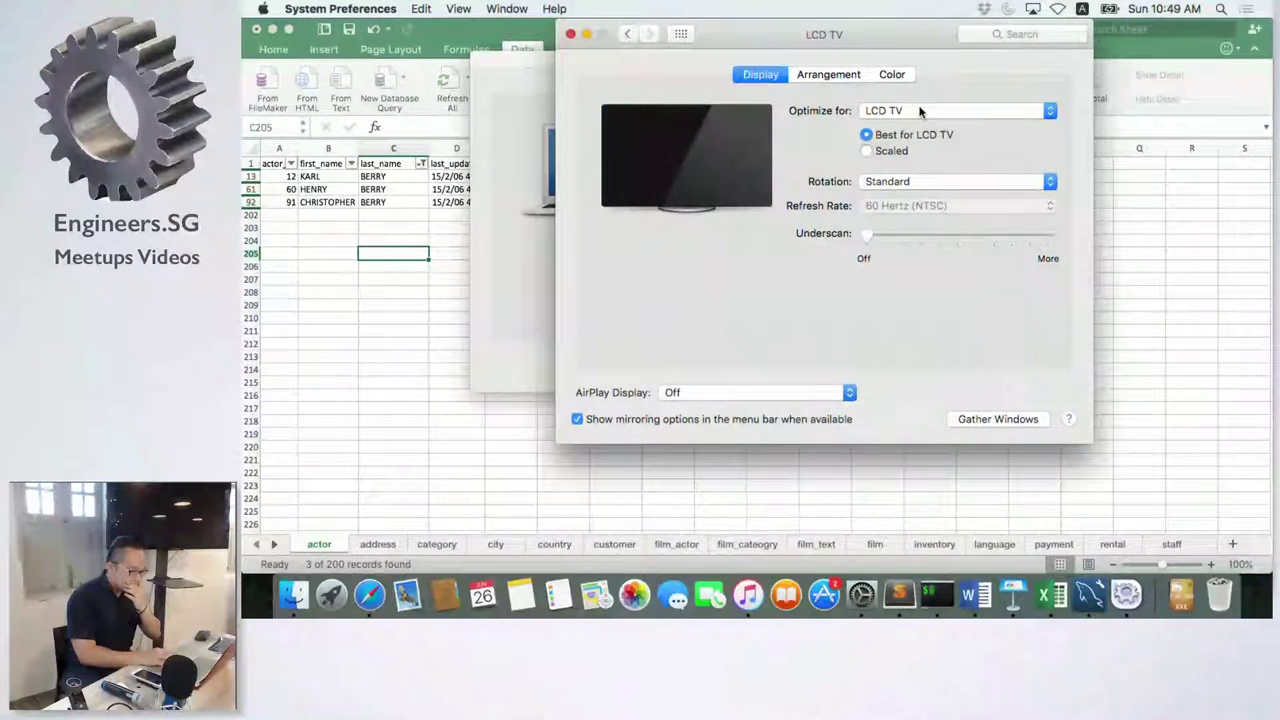
Keep LCD TV optimisation and standard rotation, and choose a Scaled resolution for the display.
{"action": "left_click", "coordinate": [921, 111]}
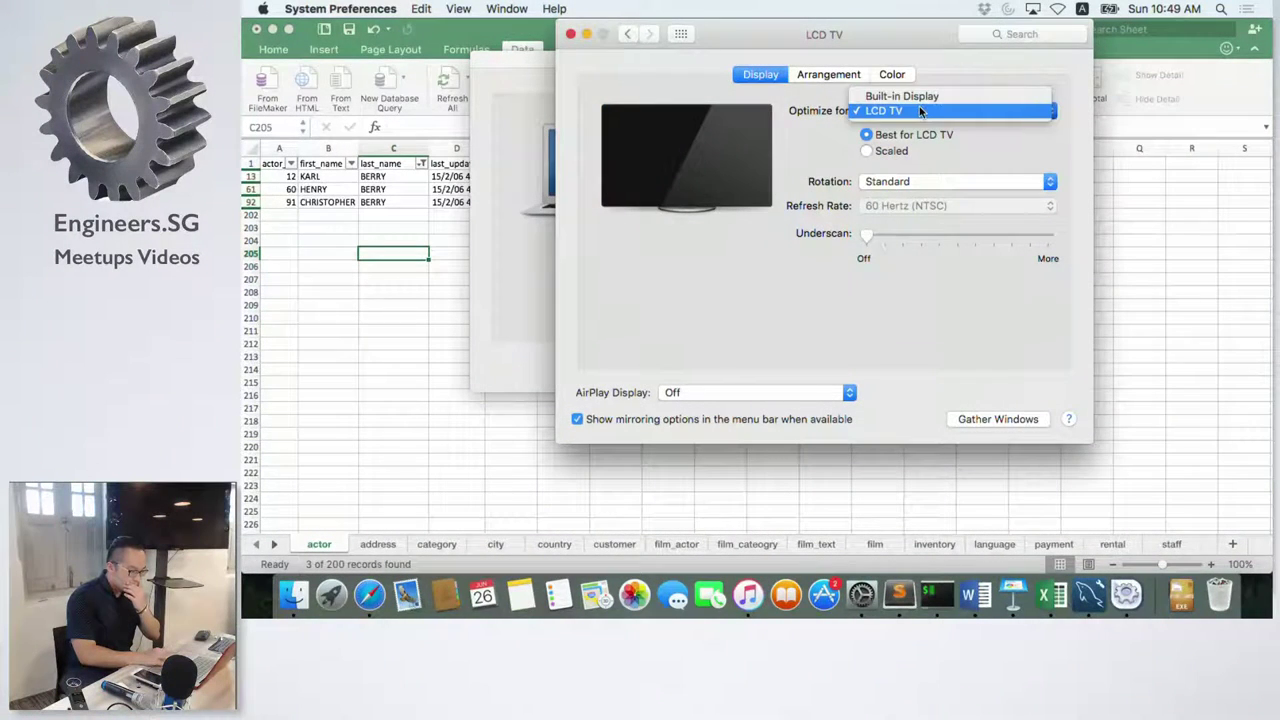
{"action": "left_click", "coordinate": [919, 107]}
{"action": "left_click", "coordinate": [937, 184]}
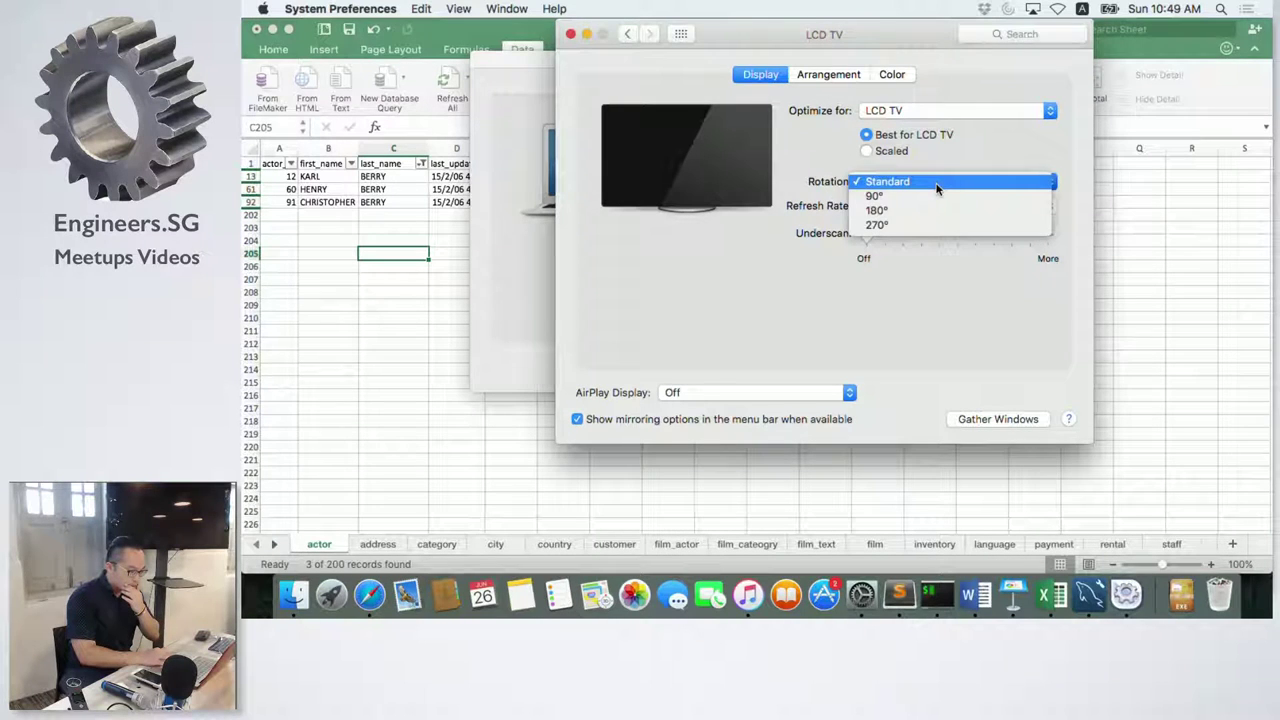
{"action": "left_click", "coordinate": [930, 181]}
{"action": "left_click", "coordinate": [889, 150]}
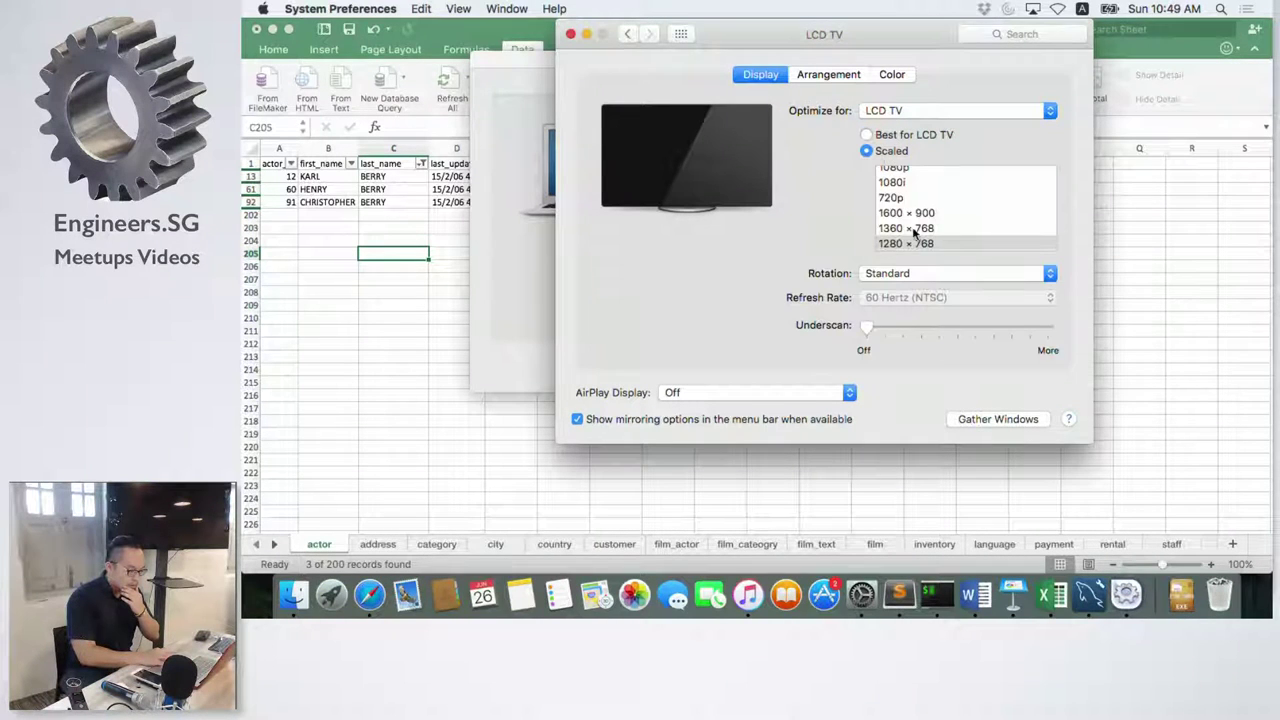
{"action": "left_click", "coordinate": [897, 200]}
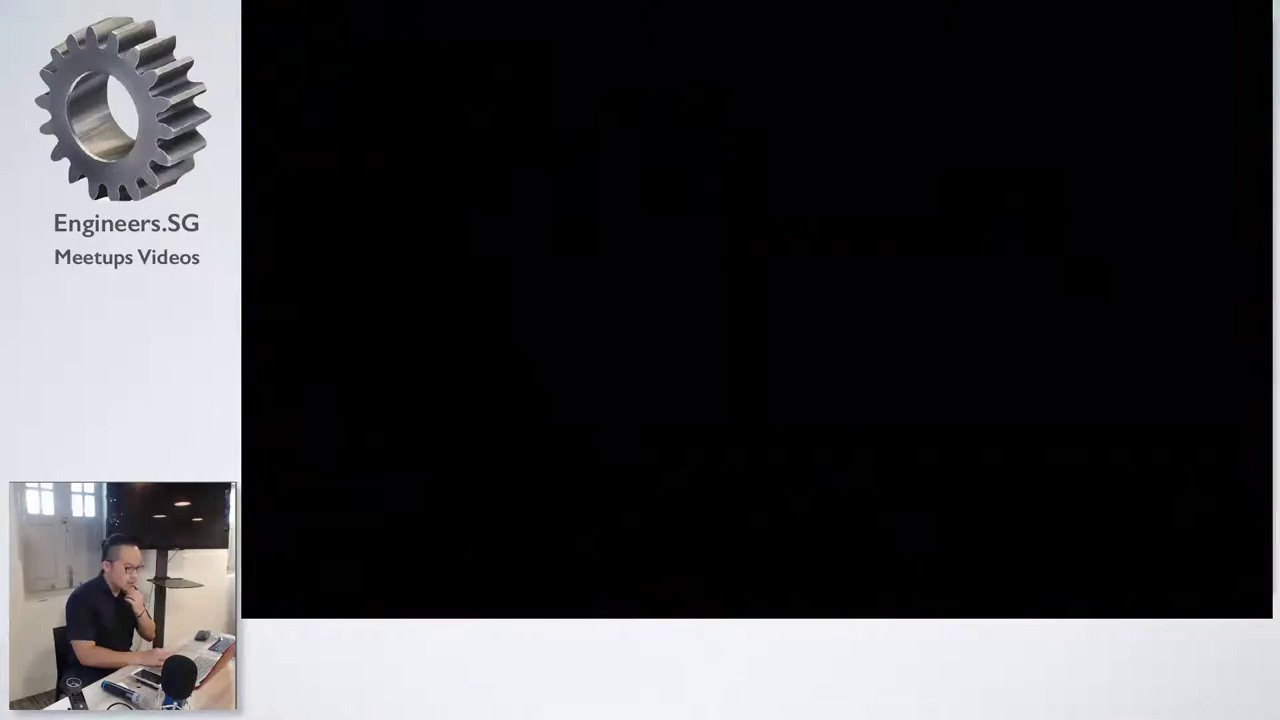
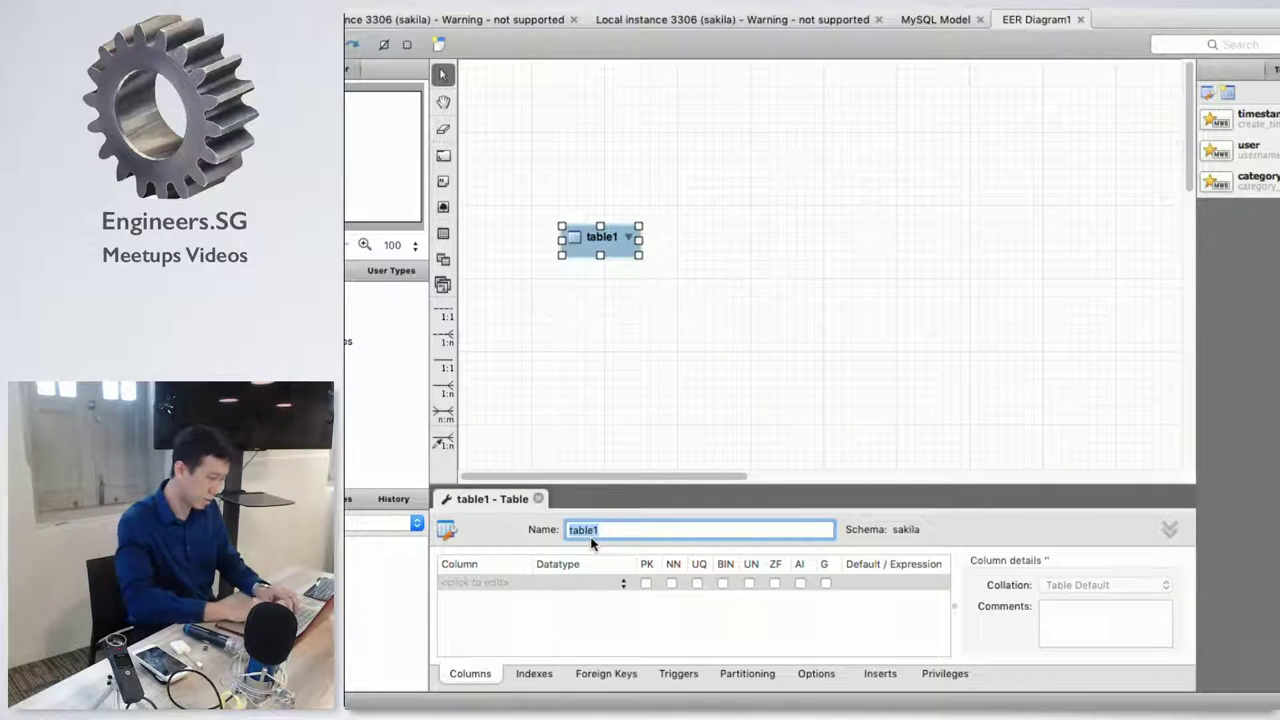
Name the first table Members and move it up and to the left.
{"action": "key", "text": "Return"}
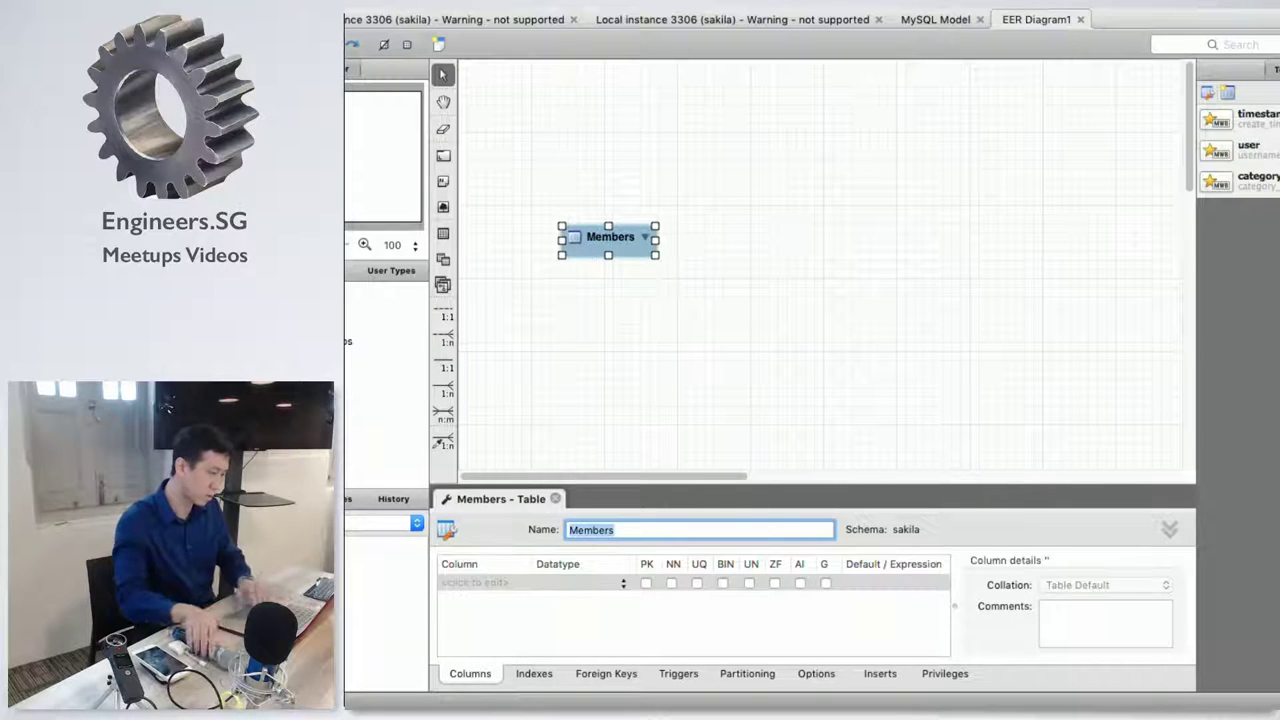
{"action": "left_click", "coordinate": [664, 350]}
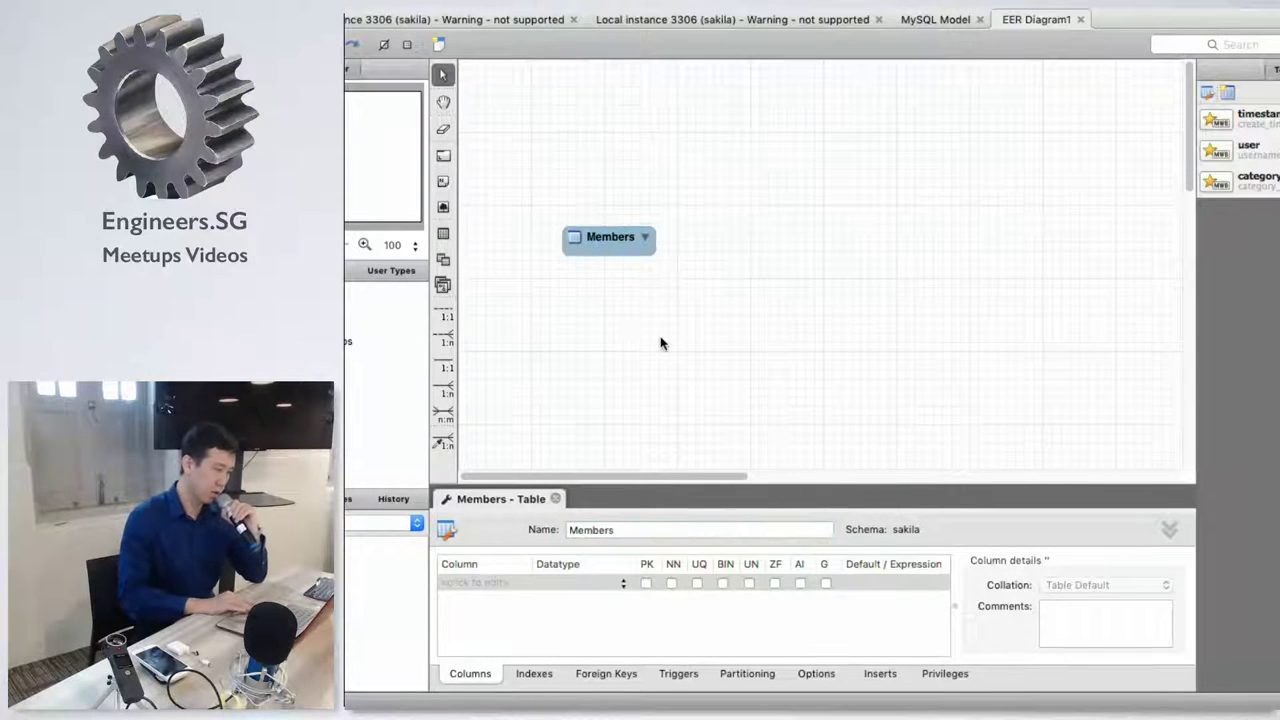
{"action": "left_click_drag", "start_coordinate": [621, 249], "coordinate": [585, 180]}
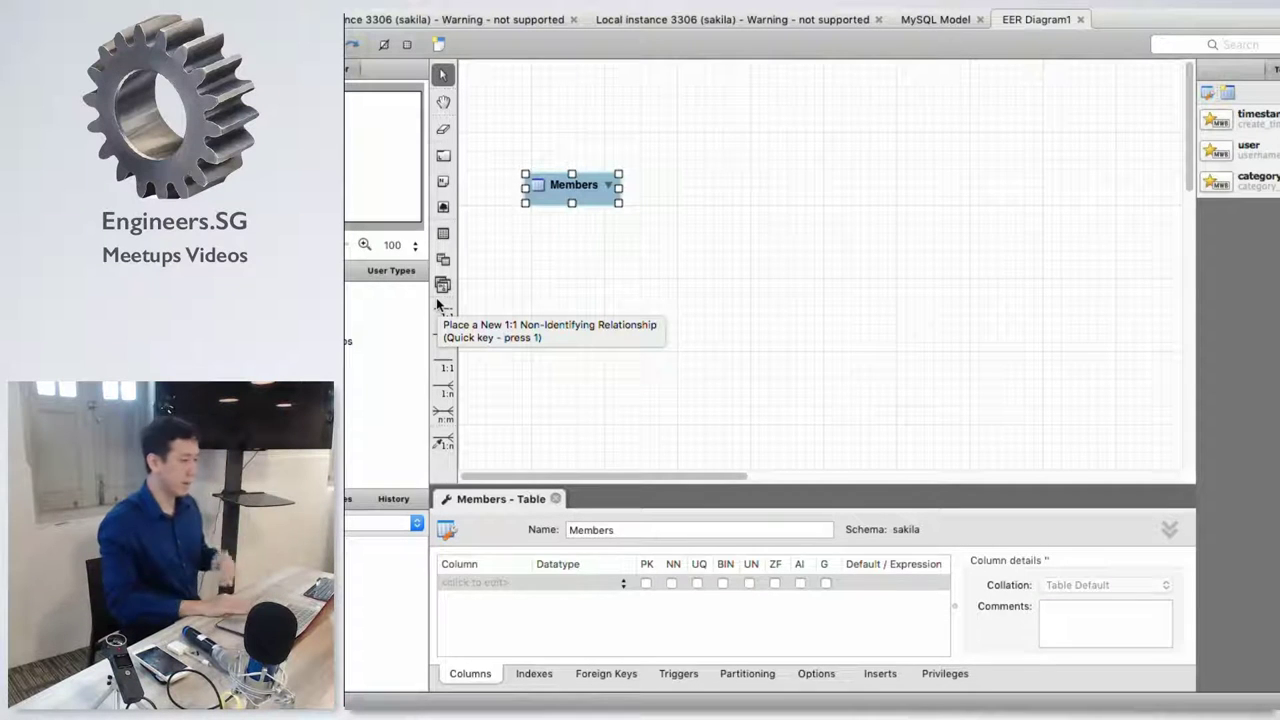
Add a second table named Rental beside Members.
{"action": "left_click", "coordinate": [443, 233]}
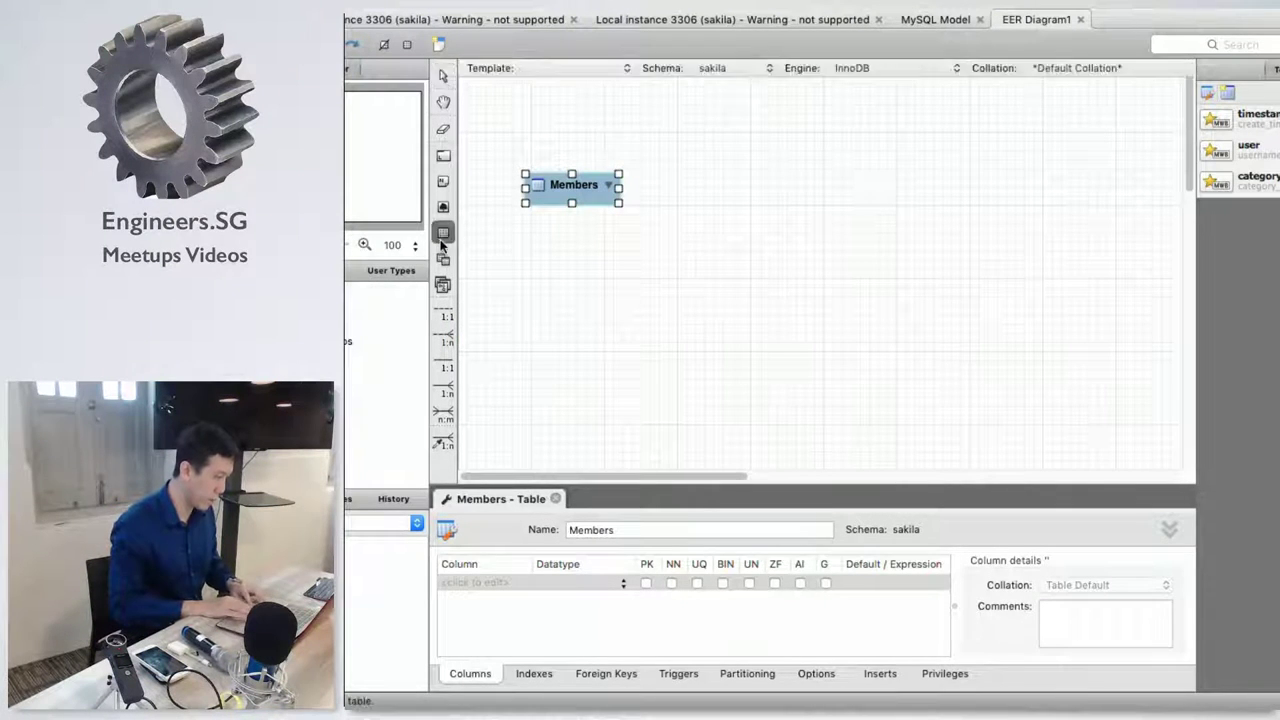
{"action": "left_click", "coordinate": [710, 272]}
{"action": "left_click_drag", "start_coordinate": [738, 287], "coordinate": [694, 194]}
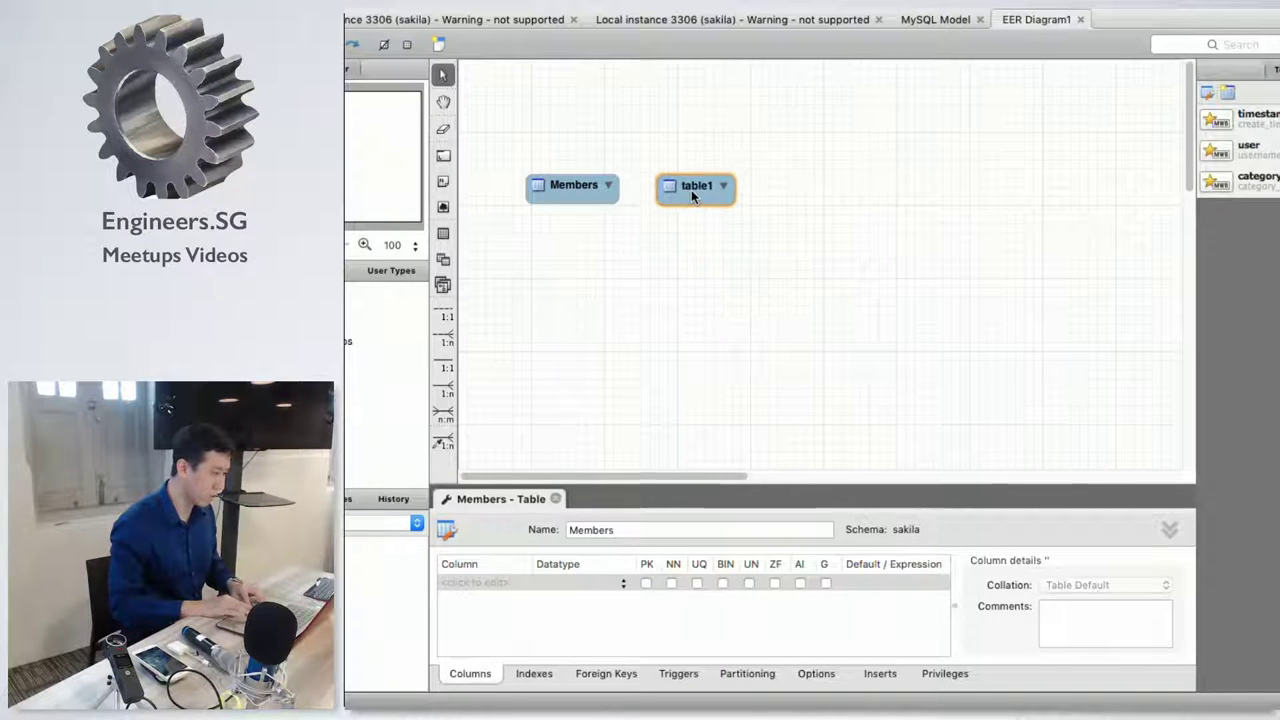
{"action": "double_click", "coordinate": [693, 190]}
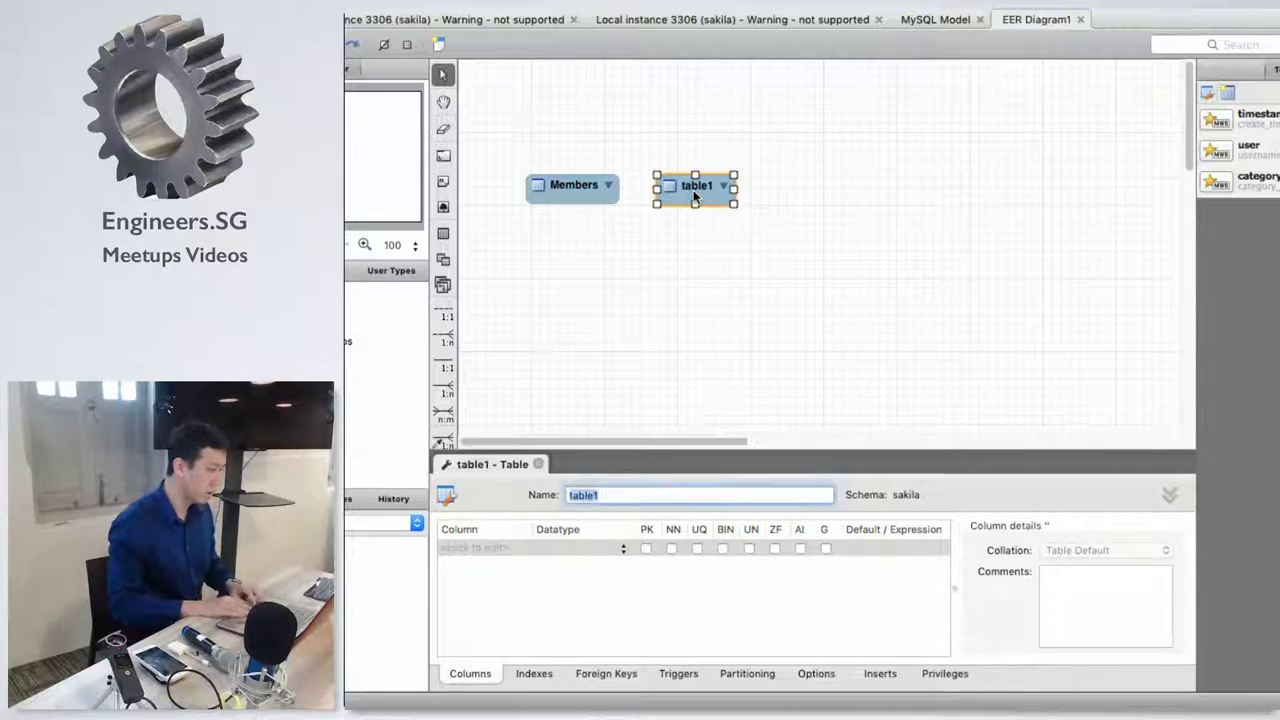
{"action": "type", "text": "Rental"}
{"action": "key", "text": "Return"}
{"action": "left_click", "coordinate": [662, 316]}
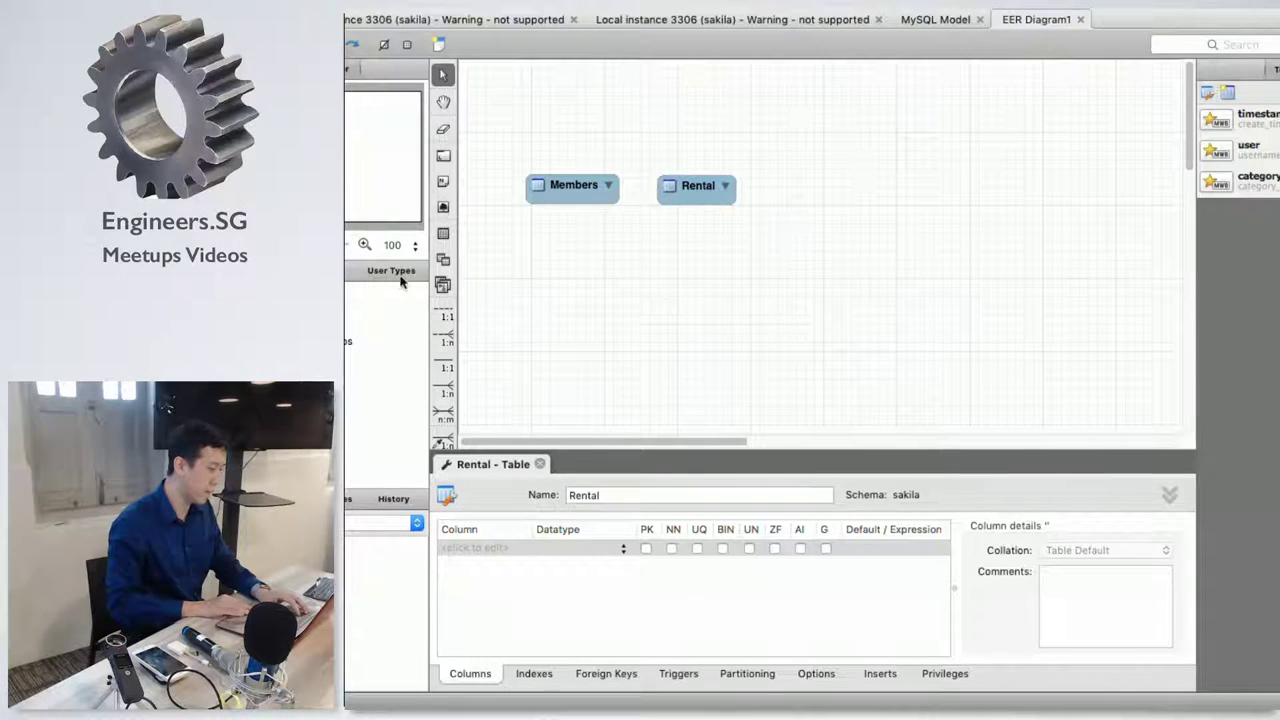
Add a third table named Movies, then place Rental at right and Movies beside Members.
{"action": "left_click", "coordinate": [443, 233]}
{"action": "left_click", "coordinate": [654, 283]}
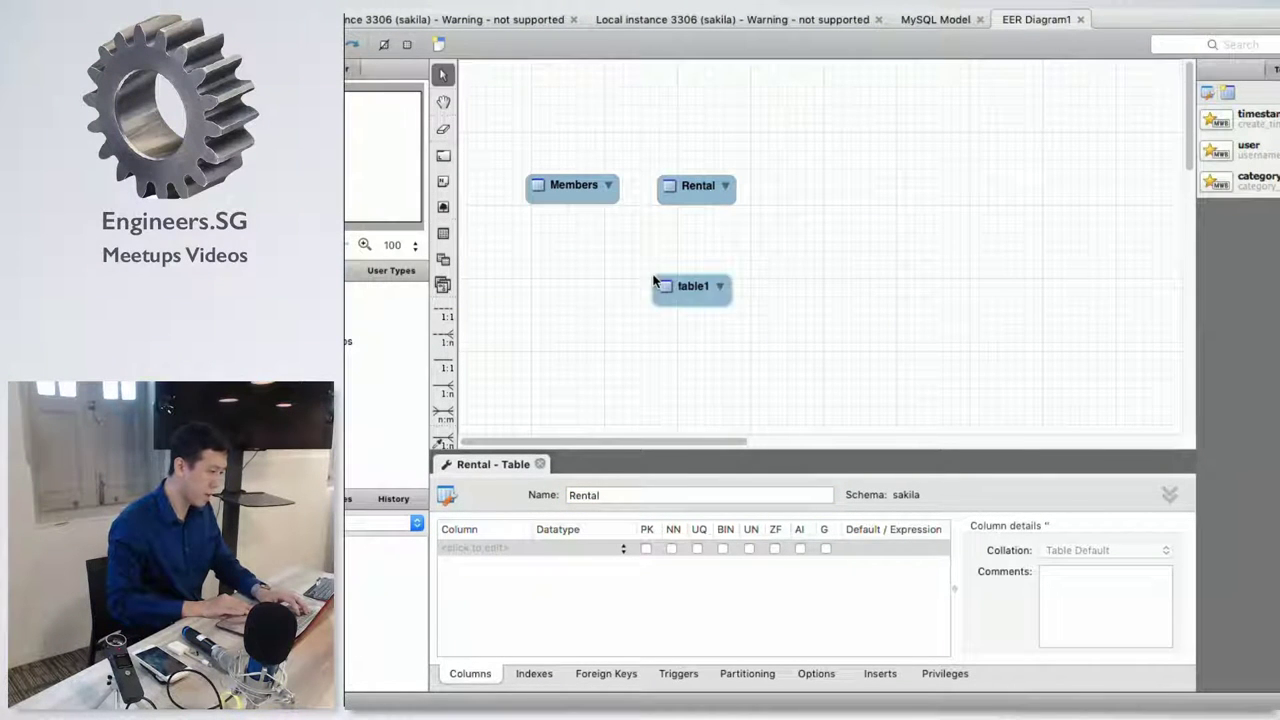
{"action": "double_click", "coordinate": [676, 285]}
{"action": "type", "text": "Movies"}
{"action": "key", "text": "Return"}
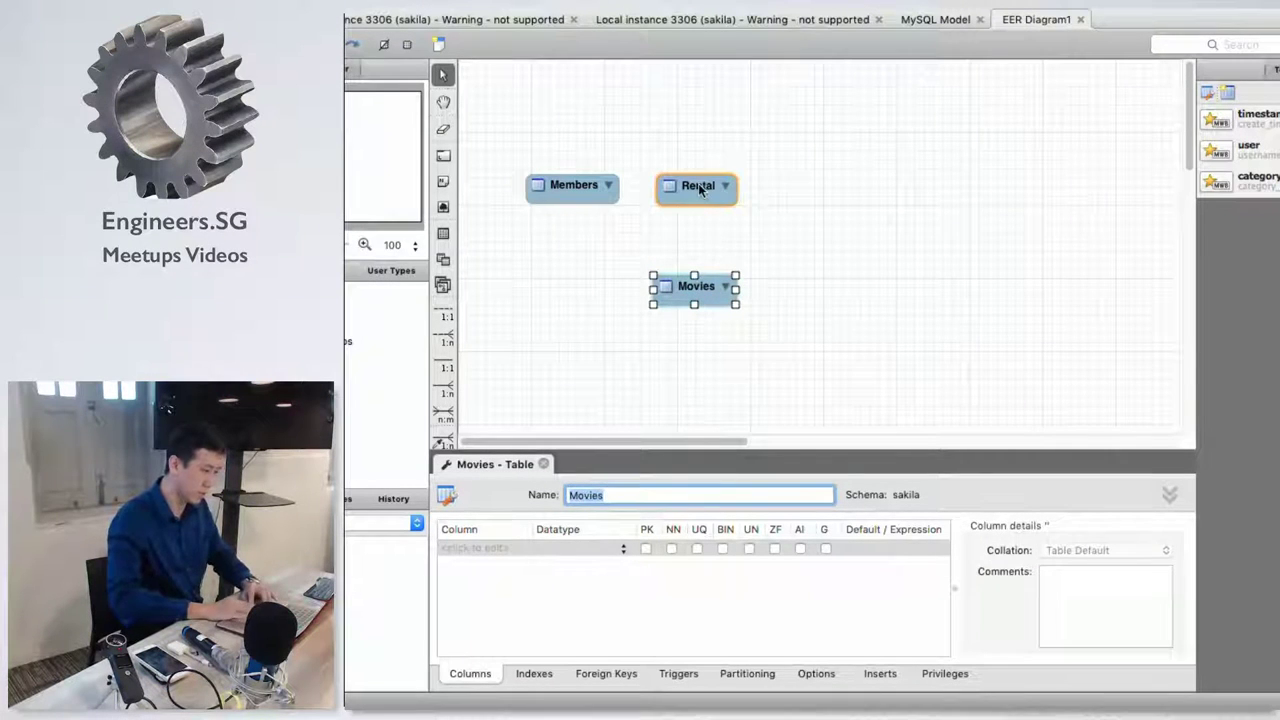
{"action": "left_click_drag", "start_coordinate": [698, 183], "coordinate": [1006, 176]}
{"action": "left_click_drag", "start_coordinate": [692, 288], "coordinate": [686, 186]}
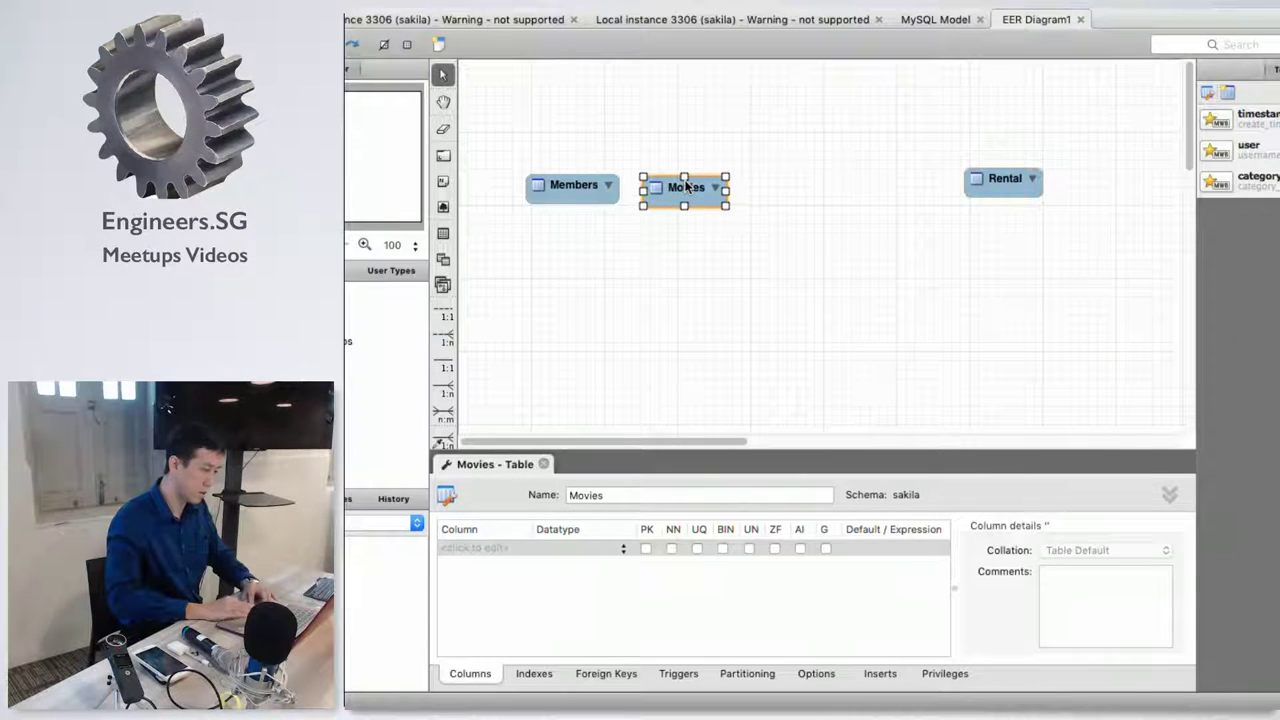
{"action": "left_click", "coordinate": [756, 191]}
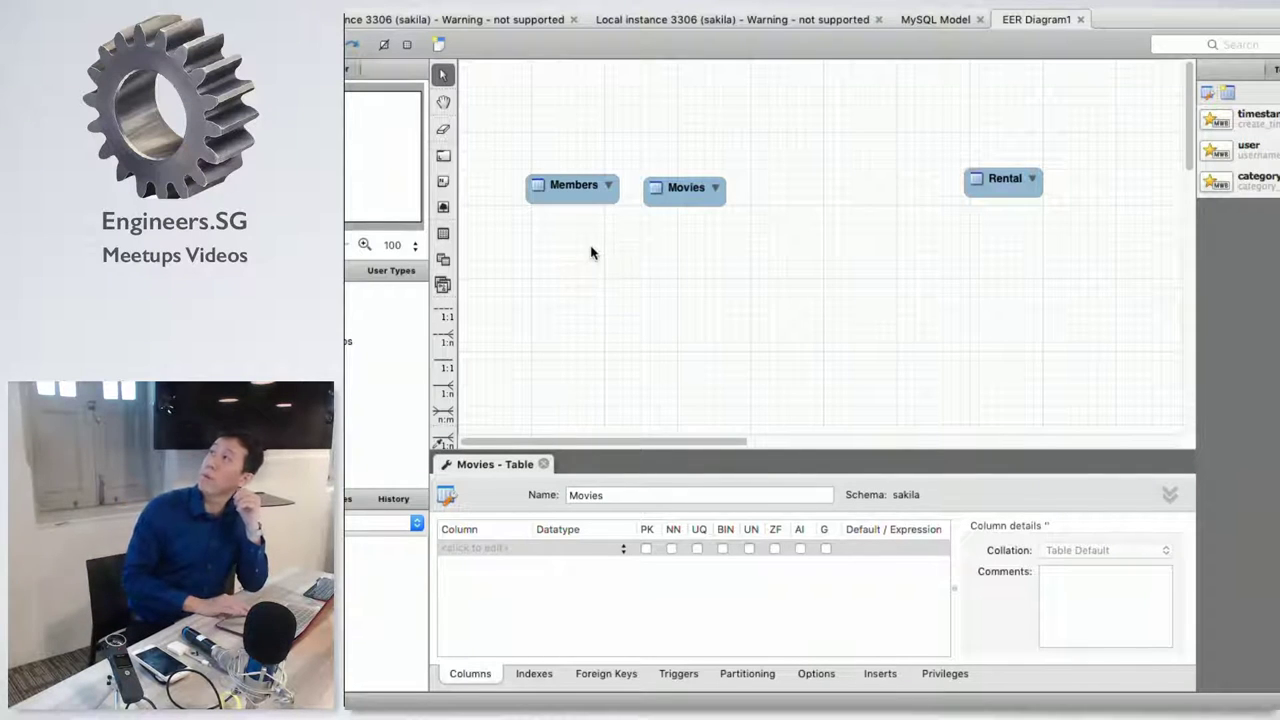
Reorder the tables left to right as Members, Rental, Movies, with Movies at the end.
{"action": "left_click", "coordinate": [576, 192]}
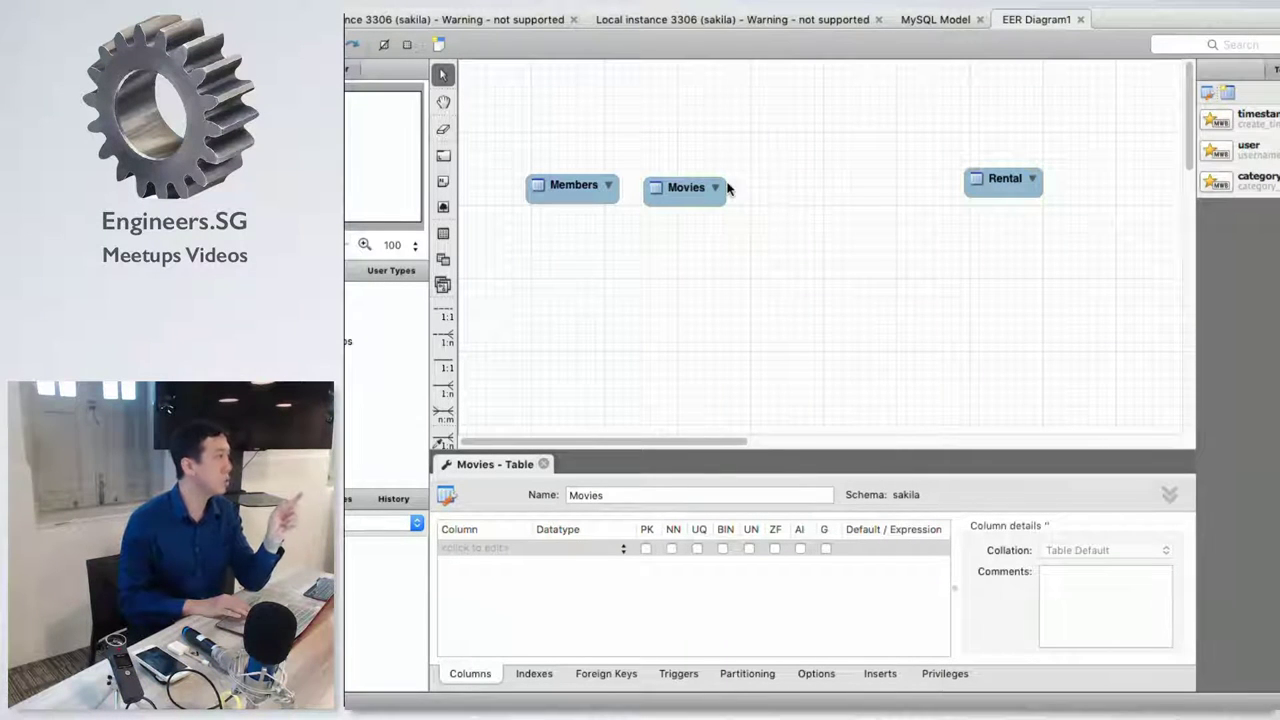
{"action": "left_click", "coordinate": [1006, 180]}
{"action": "left_click_drag", "start_coordinate": [1008, 180], "coordinate": [932, 183]}
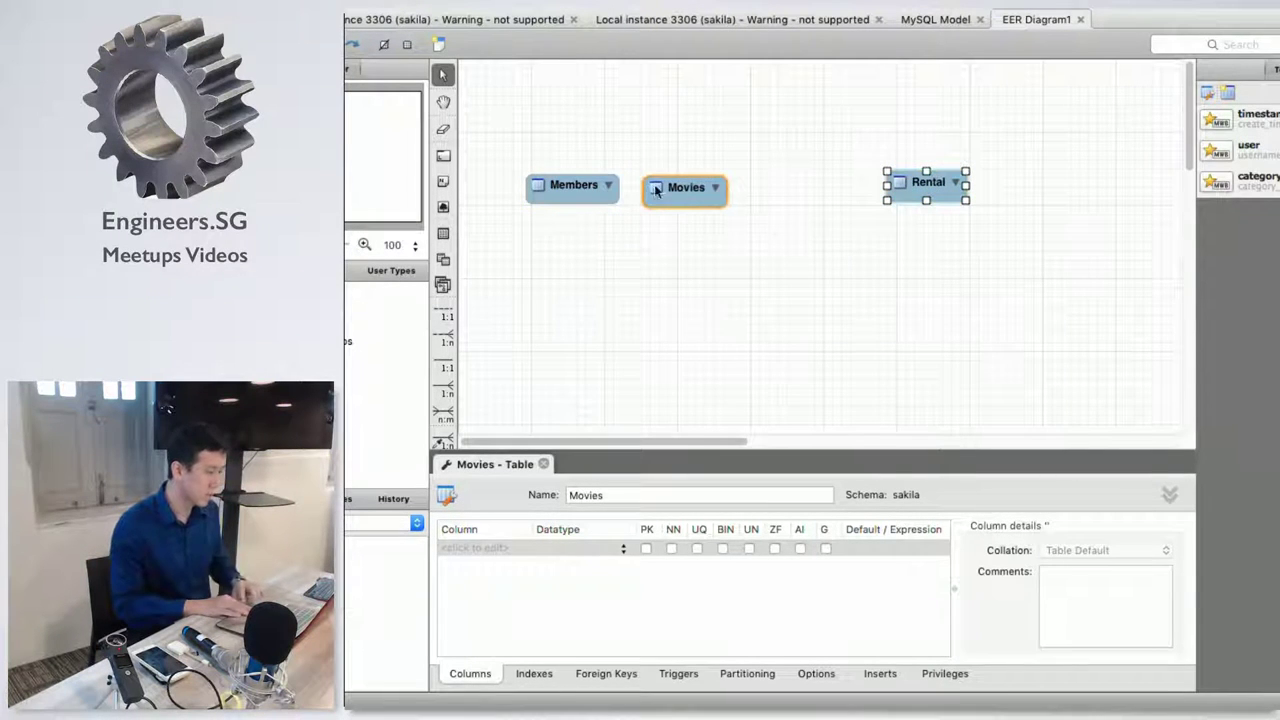
{"action": "left_click_drag", "start_coordinate": [679, 186], "coordinate": [805, 183]}
{"action": "left_click_drag", "start_coordinate": [907, 184], "coordinate": [692, 192]}
{"action": "left_click", "coordinate": [691, 236]}
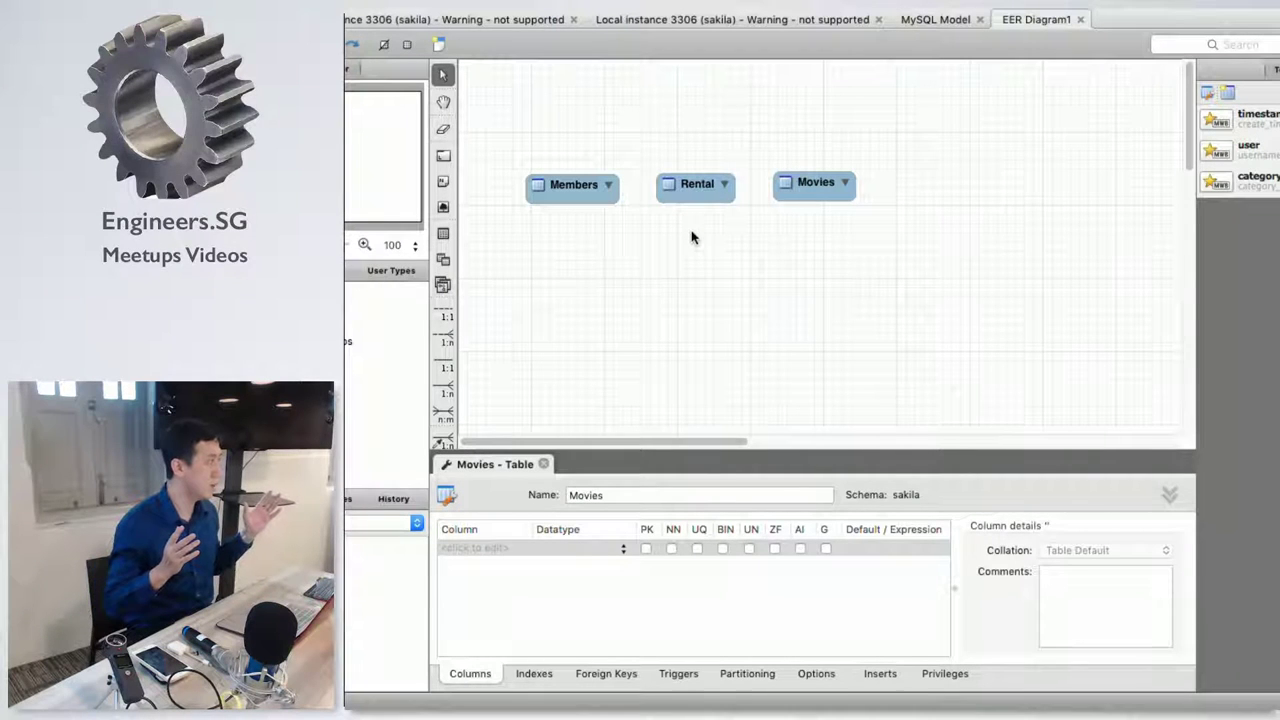
{"action": "left_click", "coordinate": [822, 188]}
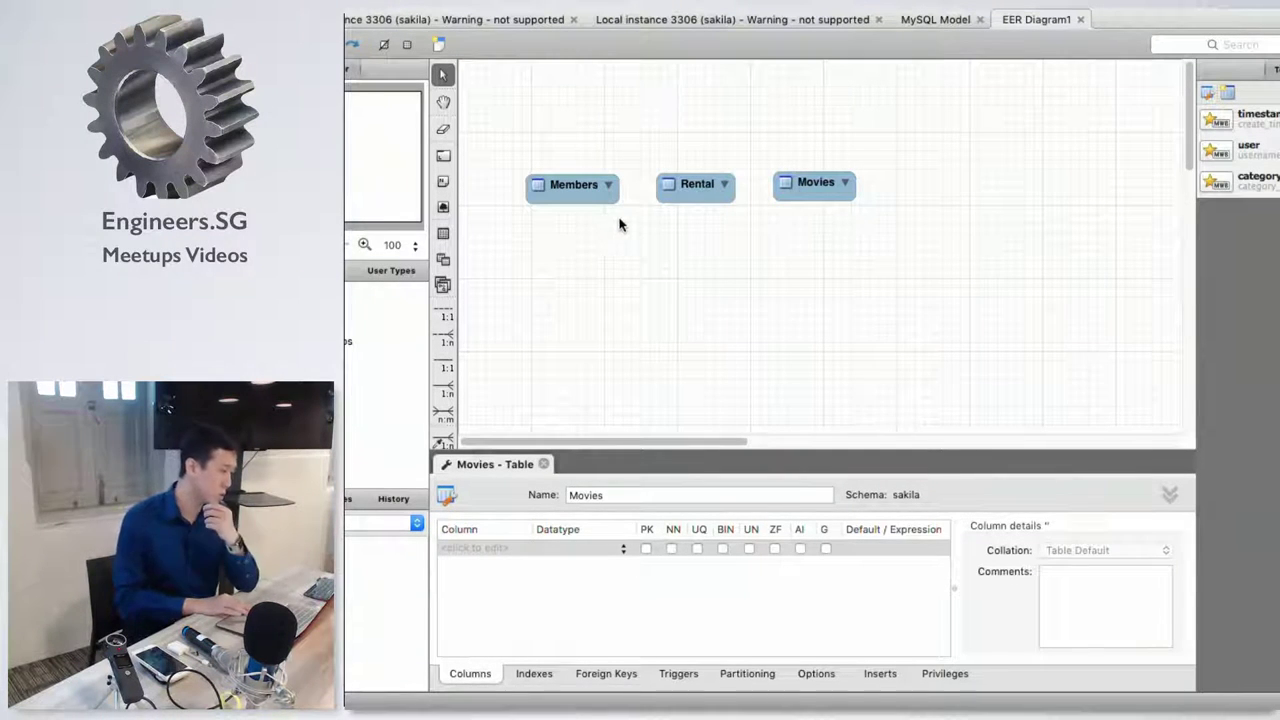
Open Members and add member_id primary key and full_name columns, both not null.
{"action": "left_click", "coordinate": [577, 190]}
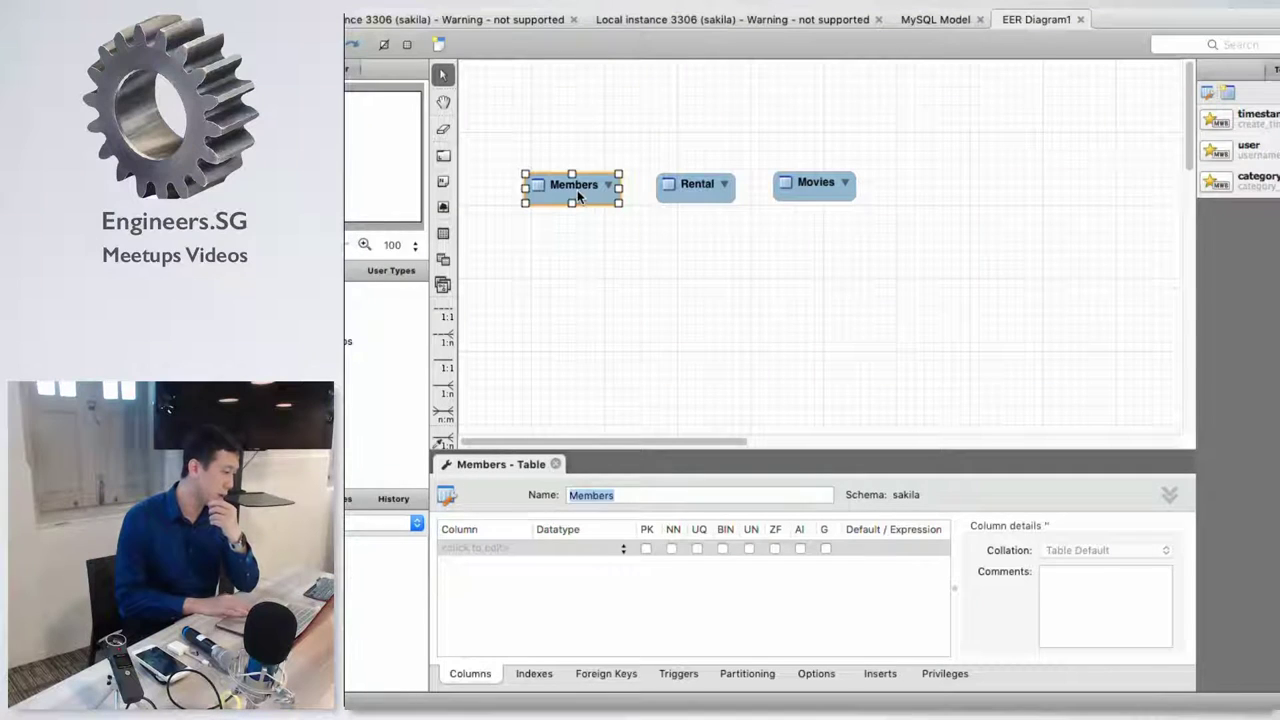
{"action": "double_click", "coordinate": [466, 548]}
{"action": "type", "text": "memer_id"}
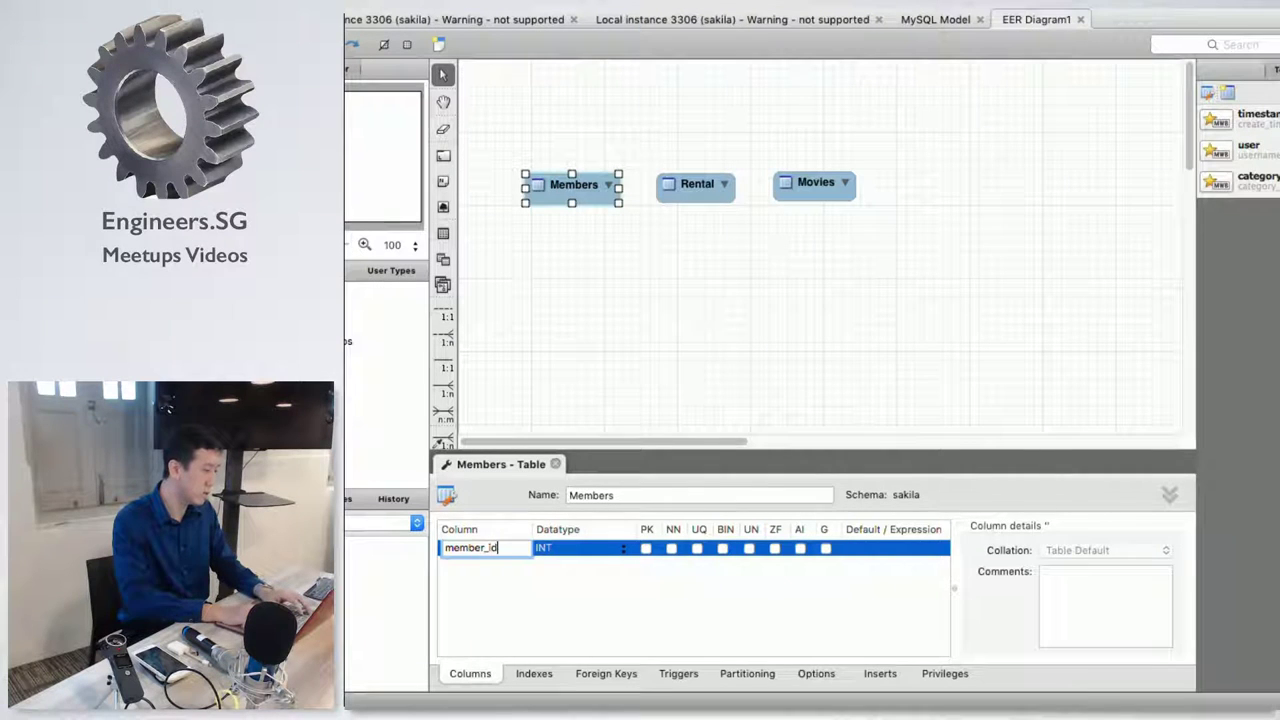
{"action": "key", "text": "Return"}
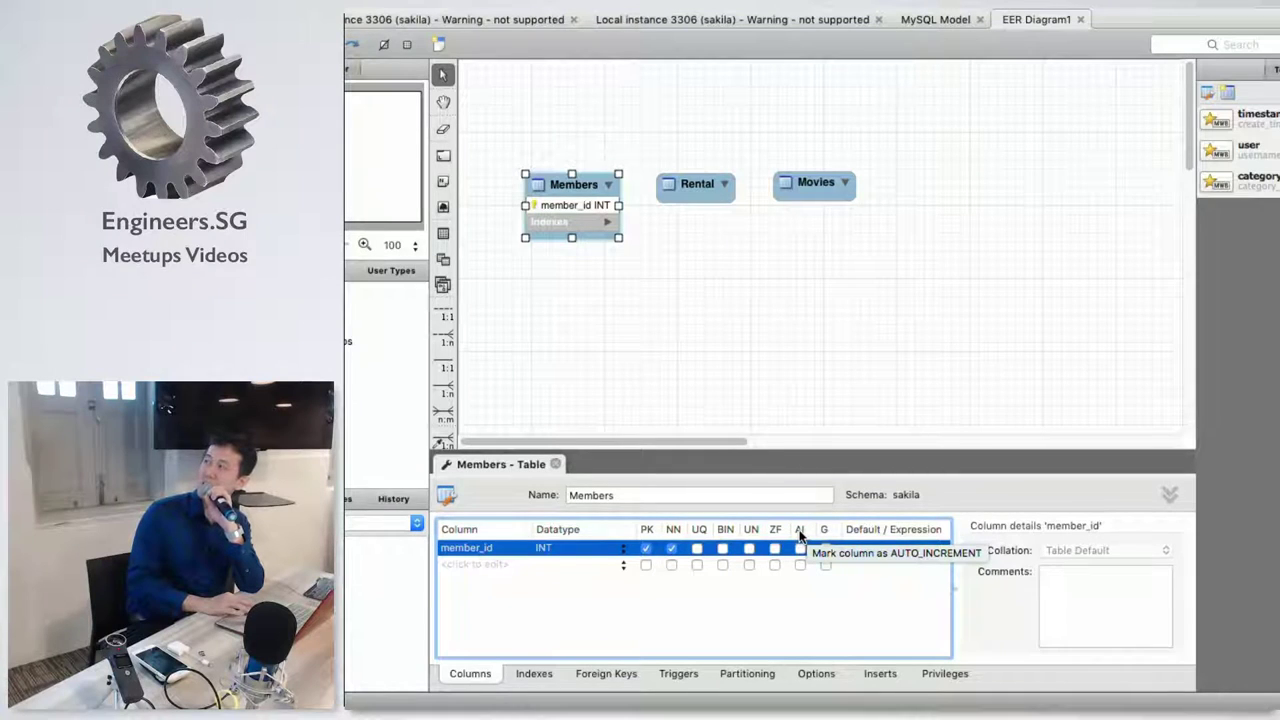
{"action": "left_click", "coordinate": [671, 548]}
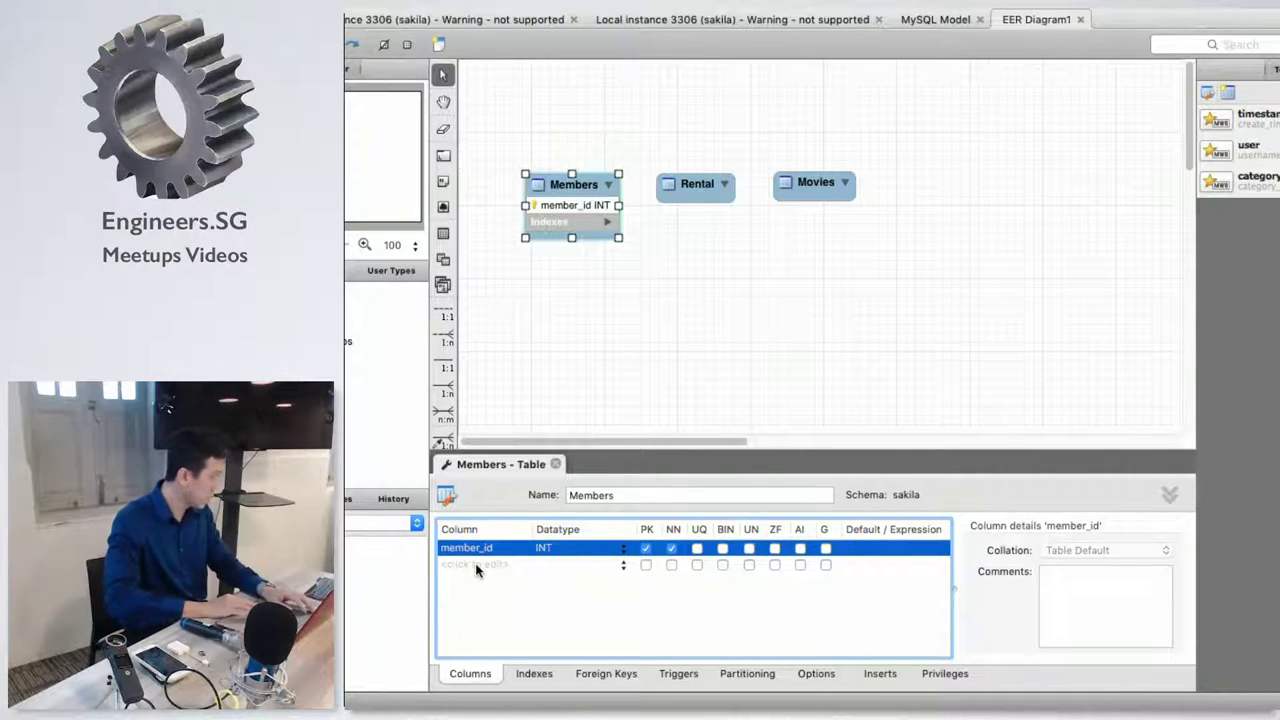
{"action": "left_click", "coordinate": [476, 566]}
{"action": "type", "text": "full_name"}
{"action": "key", "text": "Return"}
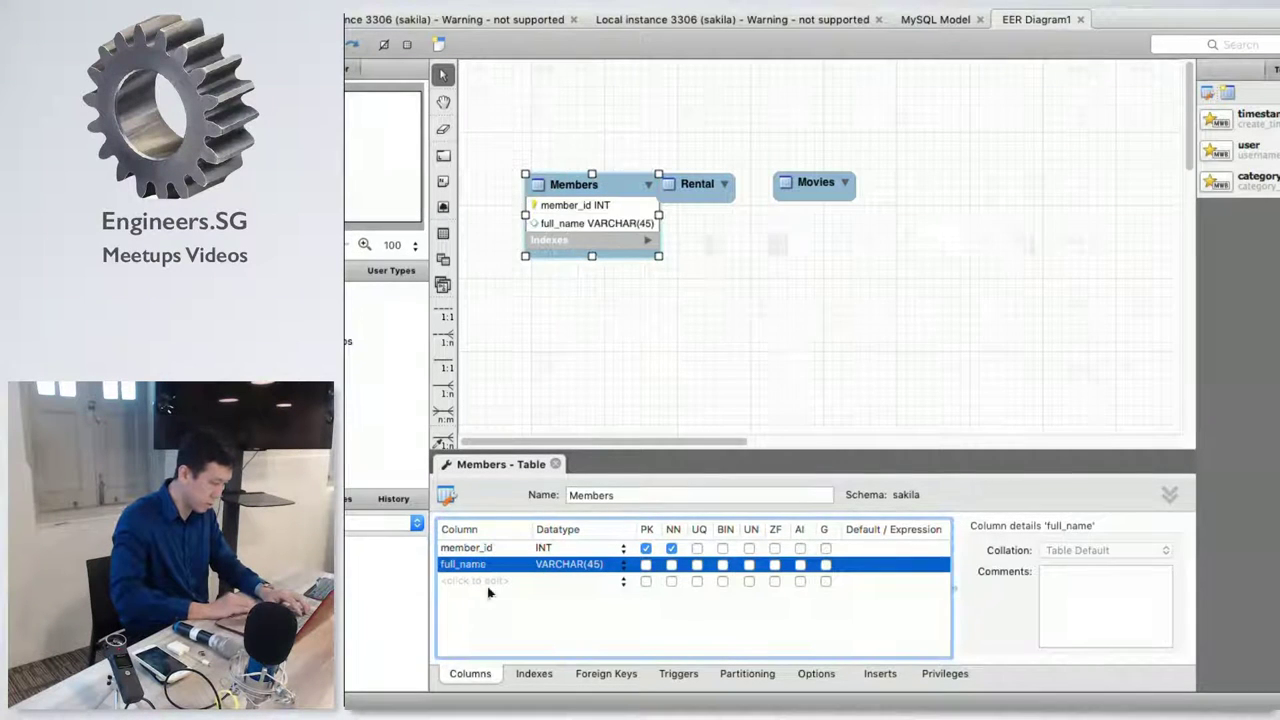
{"action": "left_click", "coordinate": [671, 564]}
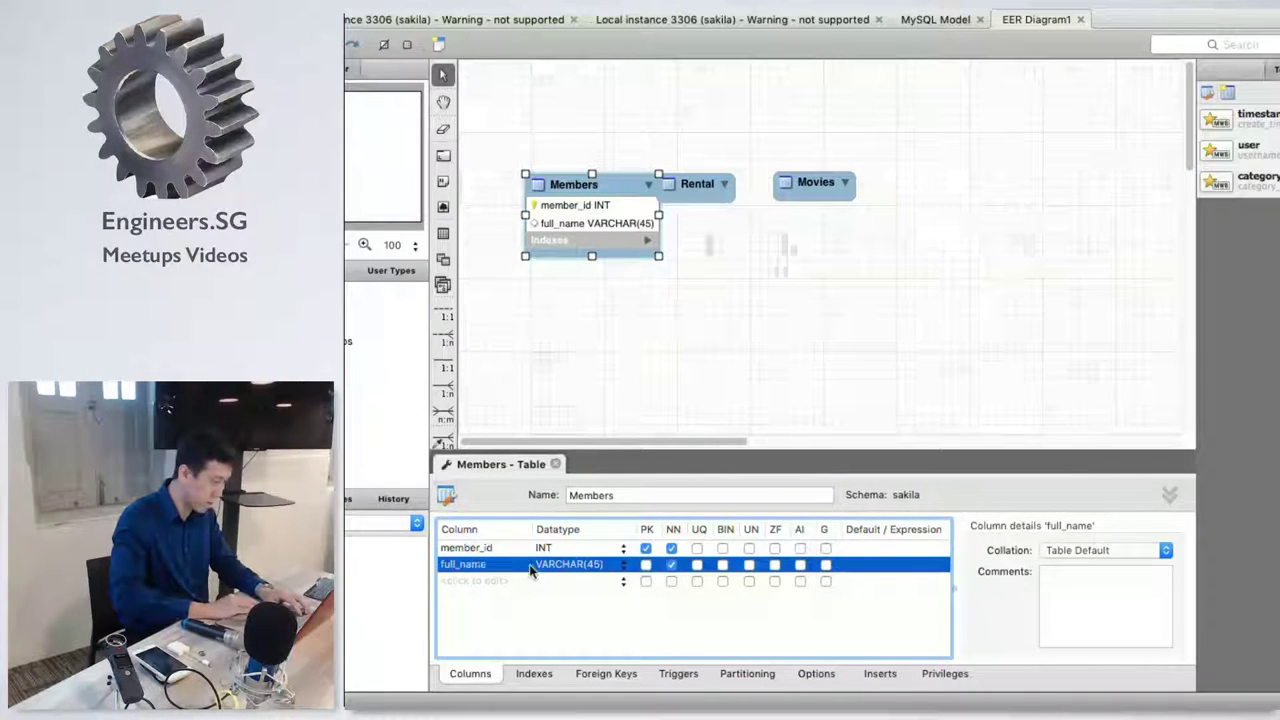
Add a not-null gender column and an address column to Members.
{"action": "left_click", "coordinate": [465, 581]}
{"action": "type", "text": "gende"}
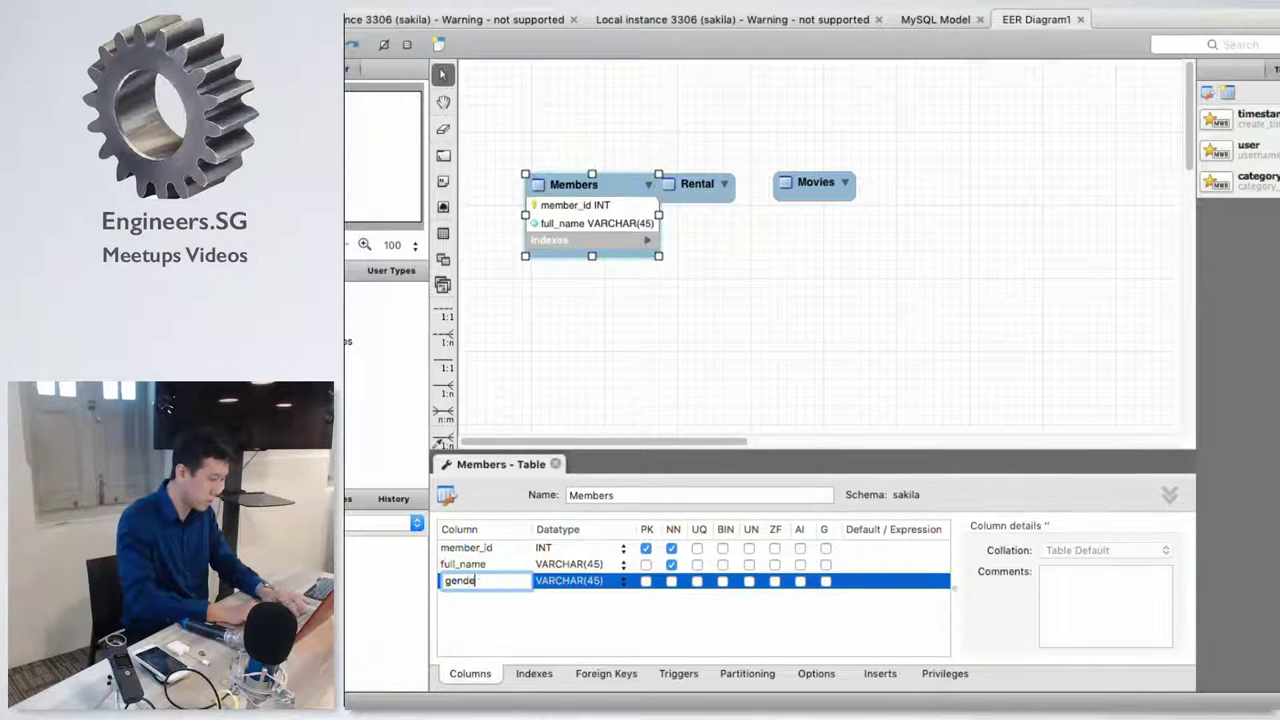
{"action": "type", "text": "r"}
{"action": "key", "text": "Return"}
{"action": "left_click", "coordinate": [671, 580]}
{"action": "left_click", "coordinate": [458, 597]}
{"action": "type", "text": "a"}
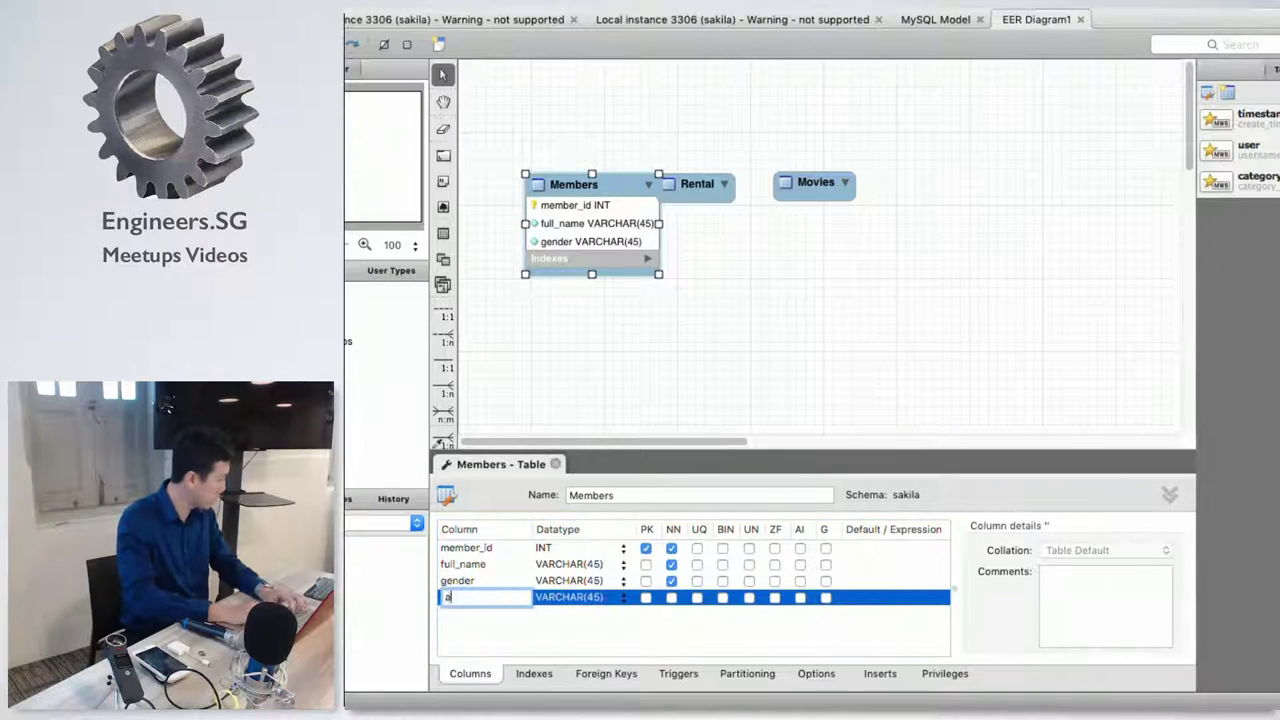
{"action": "type", "text": "ddress"}
{"action": "key", "text": "Return"}
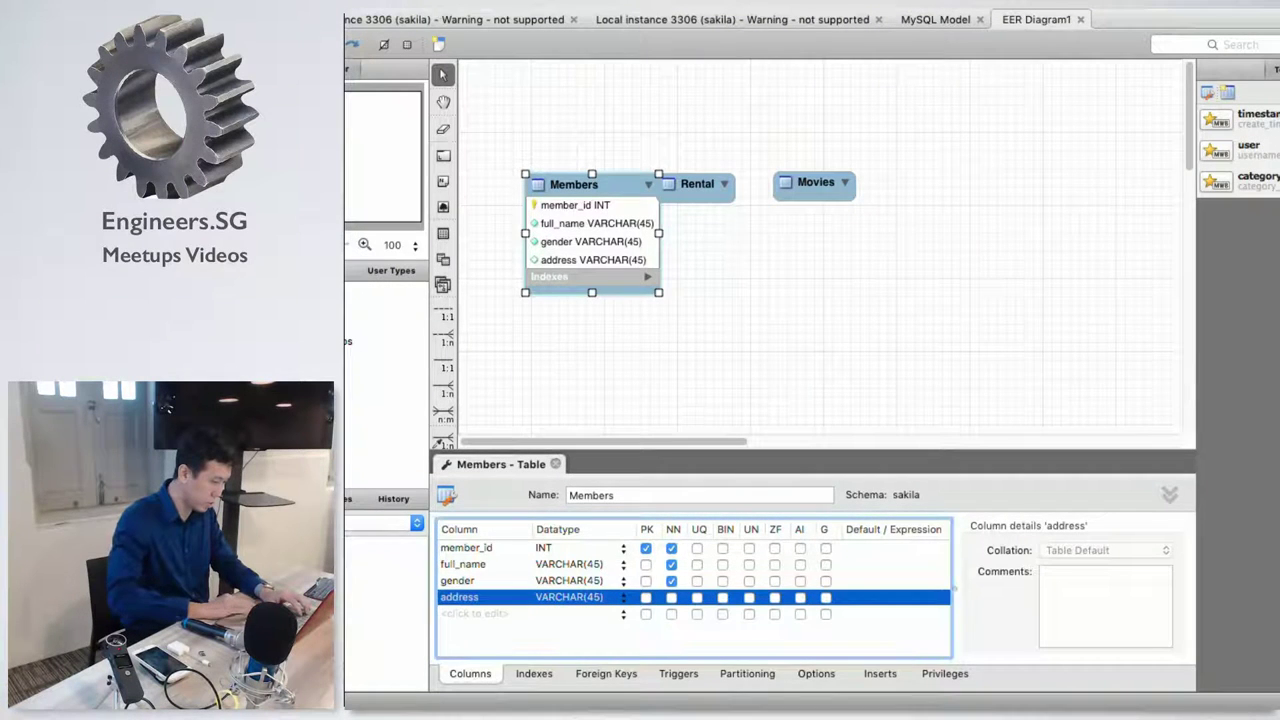
Add a date_of_birth column with datatype DATE.
{"action": "left_click", "coordinate": [474, 614]}
{"action": "type", "text": "date"}
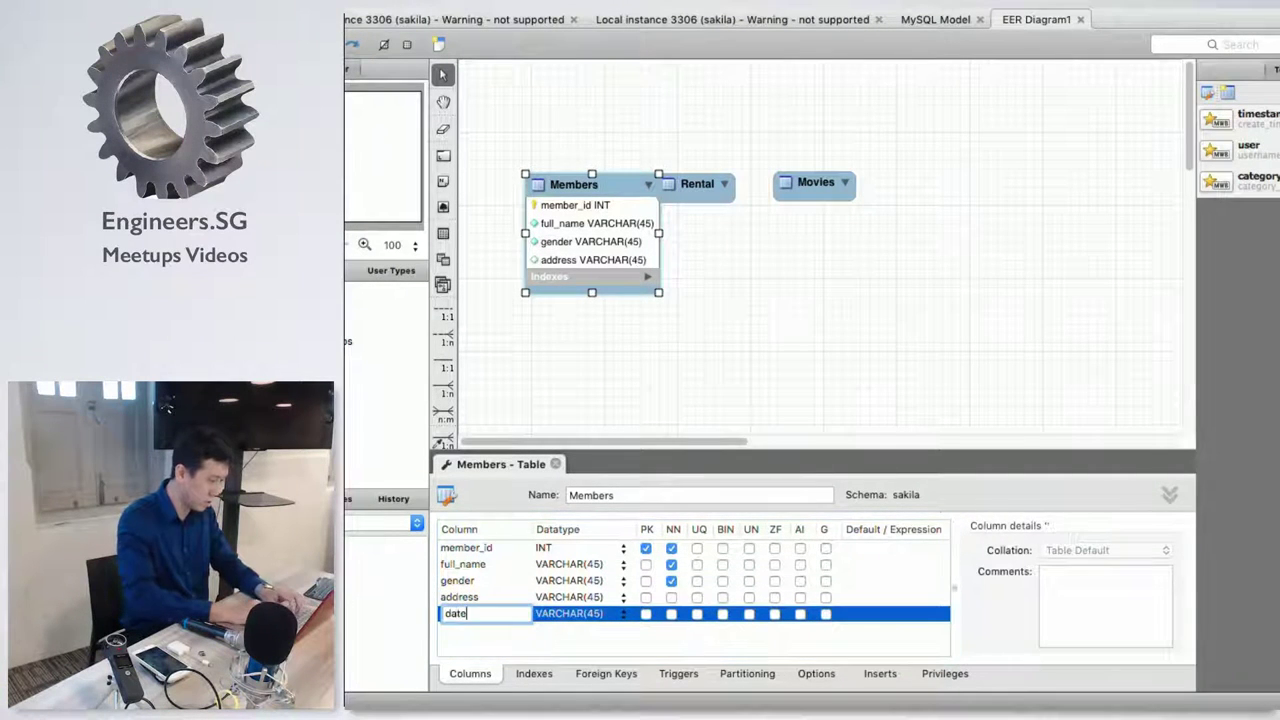
{"action": "type", "text": "_of"}
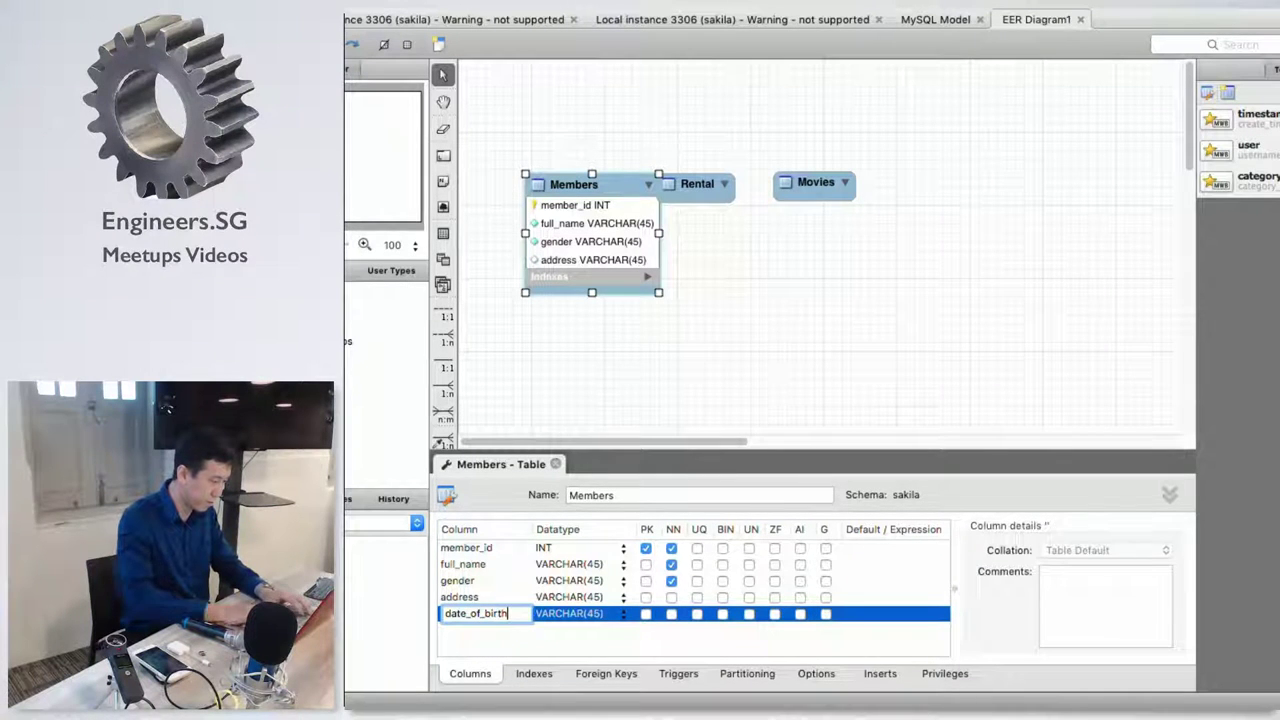
{"action": "type", "text": "_birth"}
{"action": "key", "text": "Return"}
{"action": "left_click", "coordinate": [558, 617]}
{"action": "type", "text": "DATE"}
{"action": "key", "text": "Delete"}
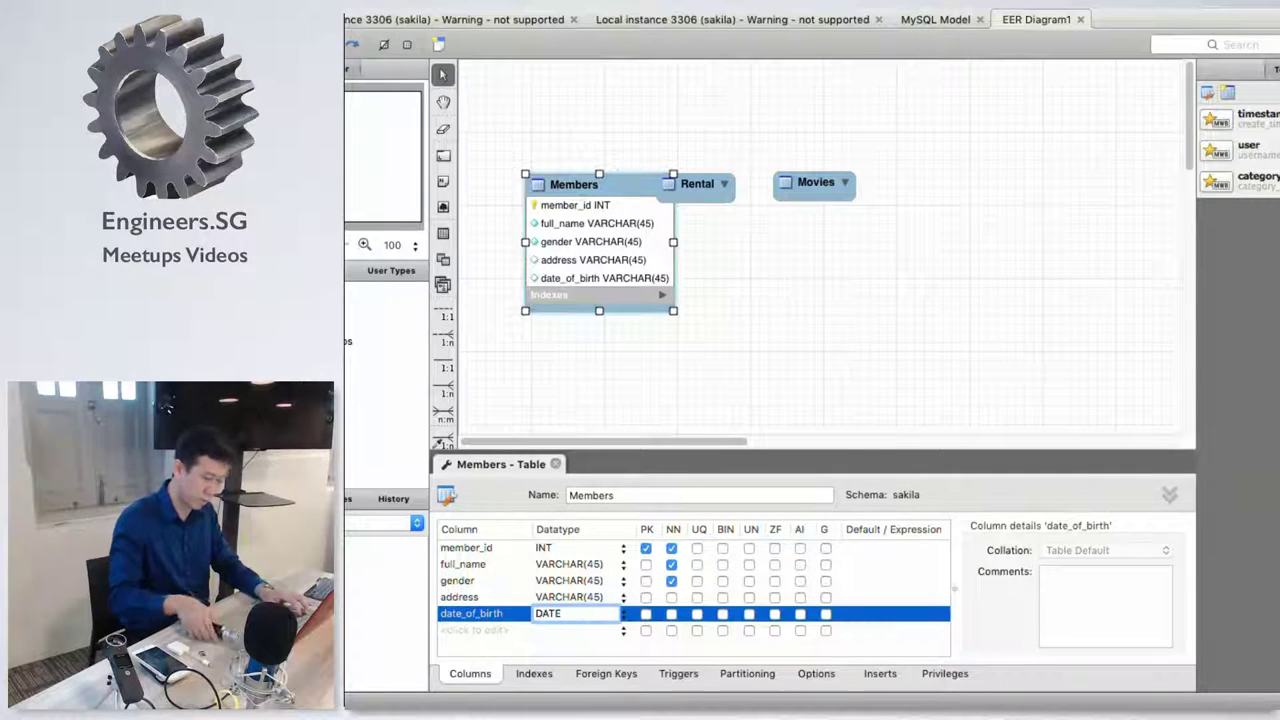
{"action": "key", "text": "Return"}
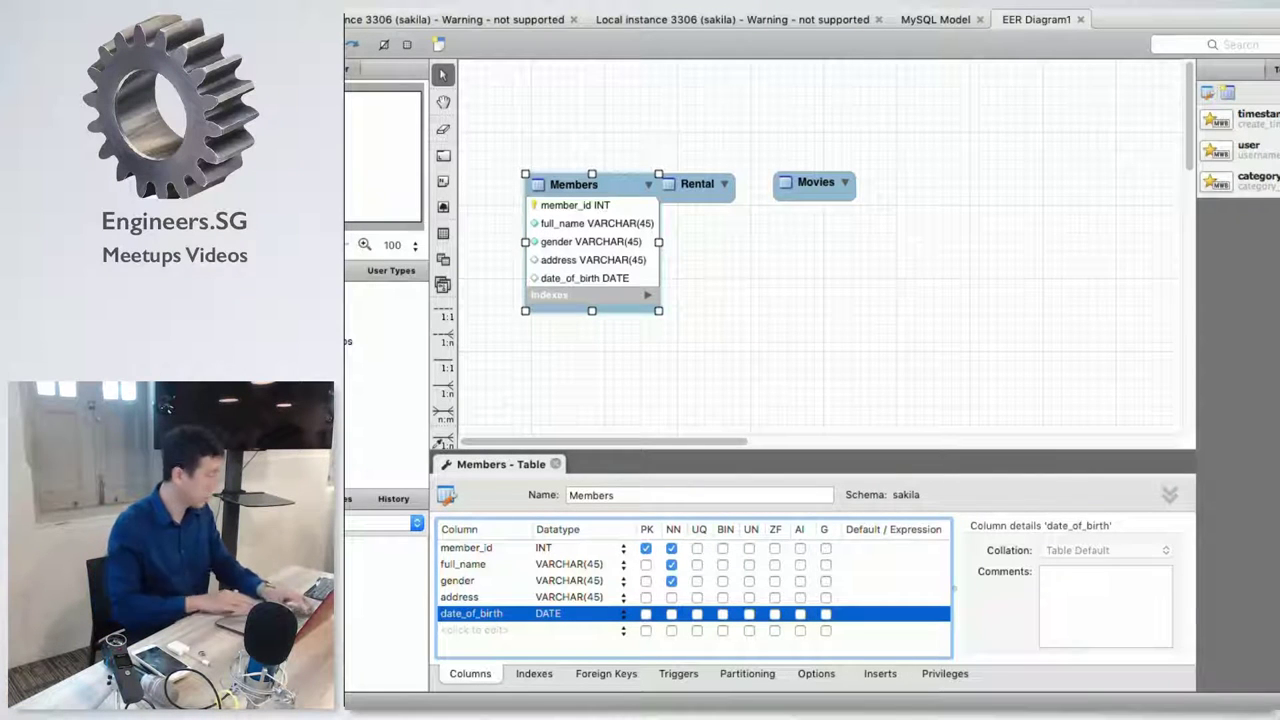
Add contact and email columns to Members, and shift the Movies table right.
{"action": "left_click", "coordinate": [476, 629]}
{"action": "left_click", "coordinate": [475, 628]}
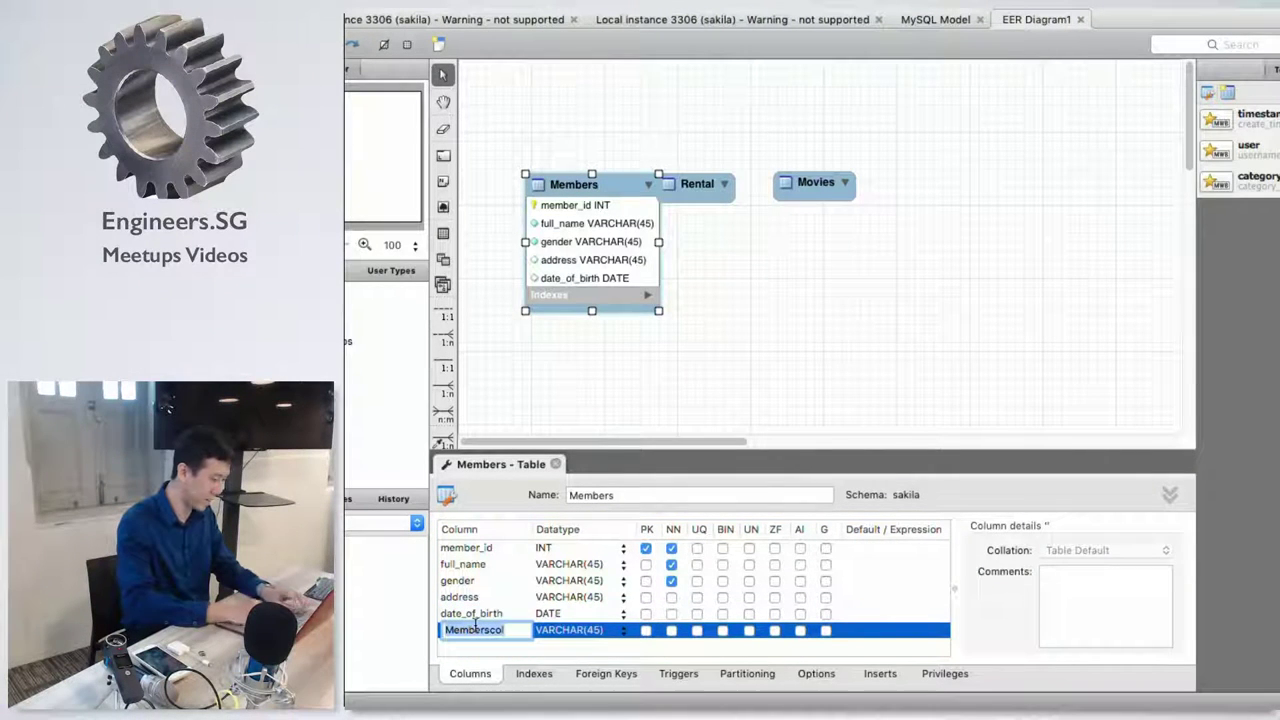
{"action": "type", "text": "contact"}
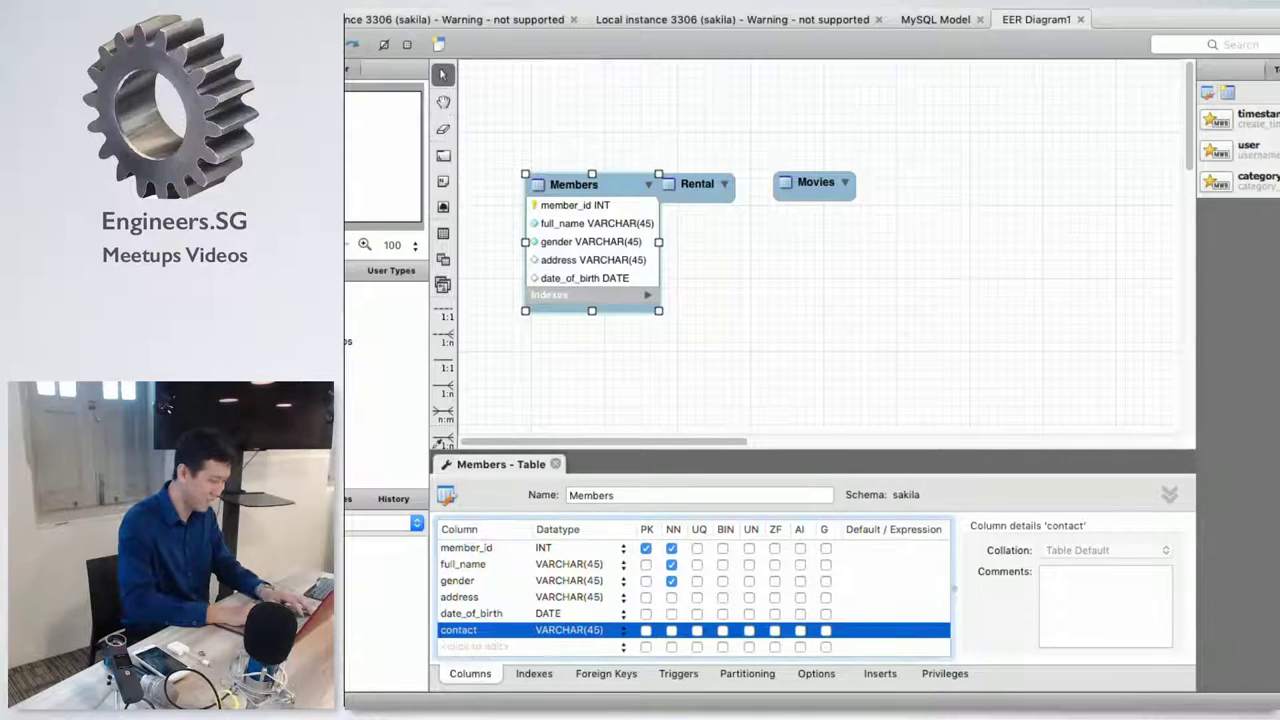
{"action": "key", "text": "Return"}
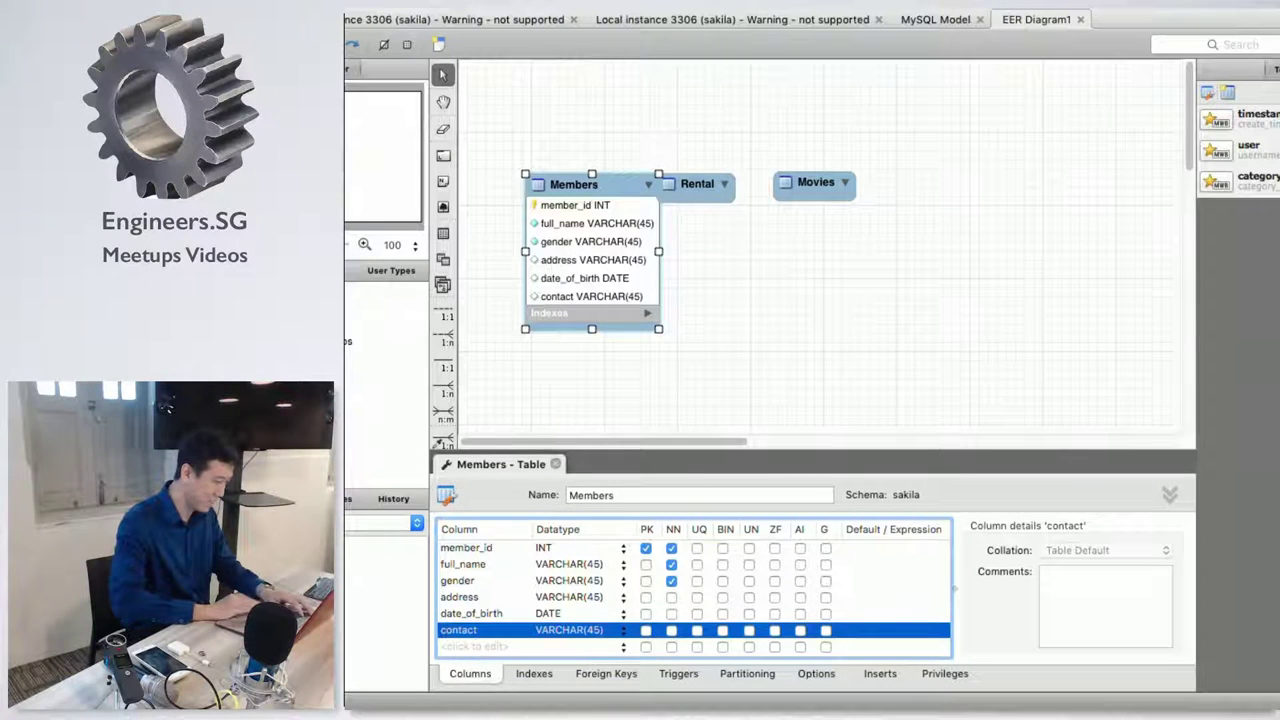
{"action": "left_click", "coordinate": [464, 648]}
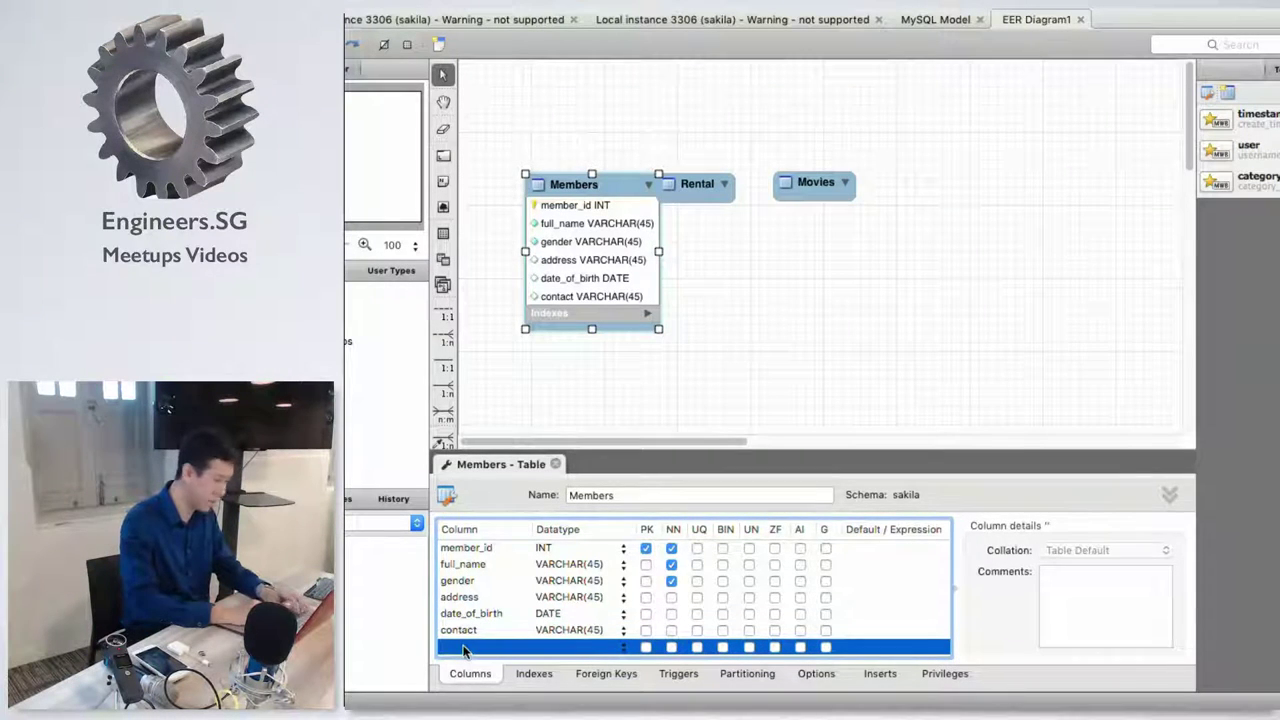
{"action": "left_click", "coordinate": [464, 648]}
{"action": "type", "text": "email"}
{"action": "key", "text": "Return"}
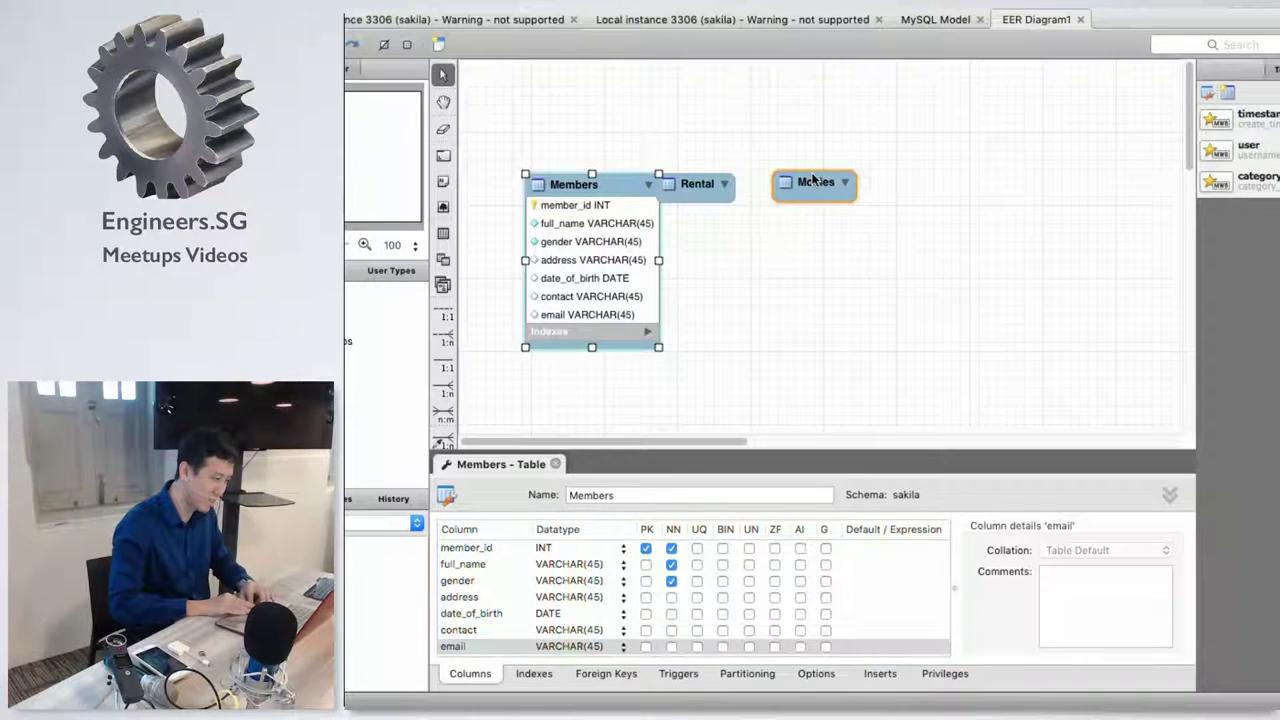
{"action": "left_click_drag", "start_coordinate": [778, 191], "coordinate": [843, 194]}
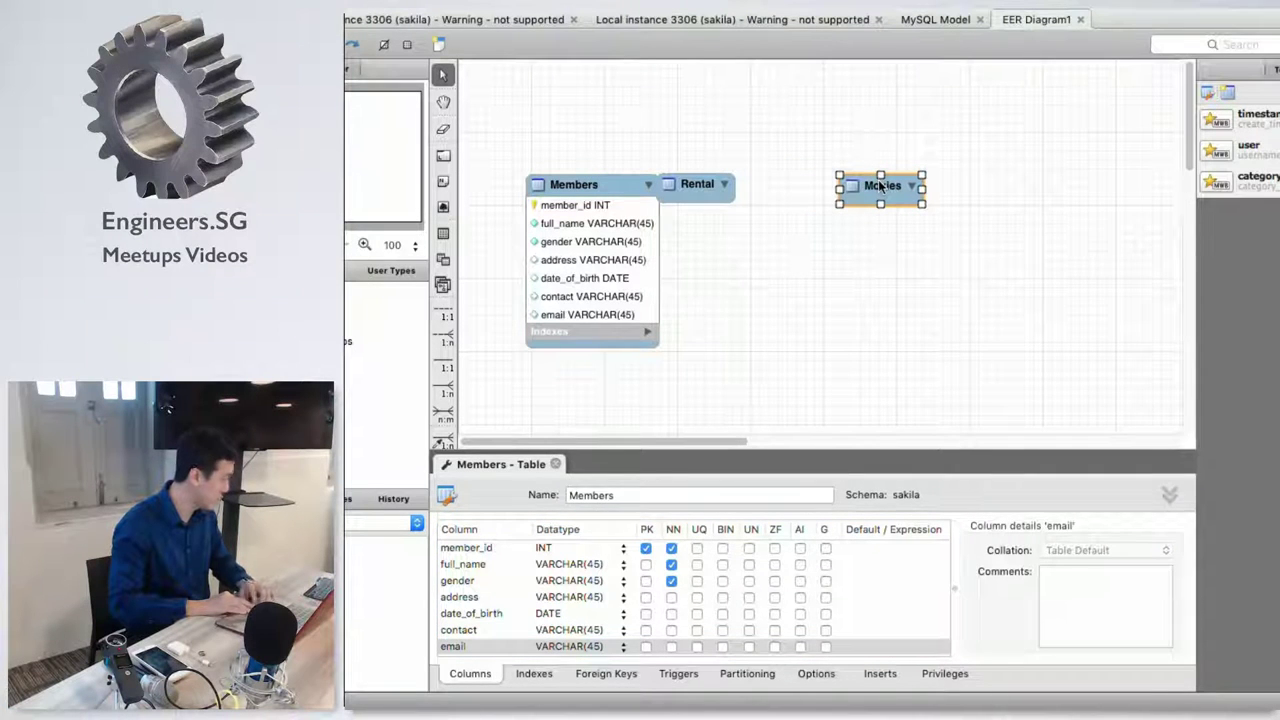
Give Movies a movie_id INT primary-key column and a title column.
{"action": "double_click", "coordinate": [878, 185]}
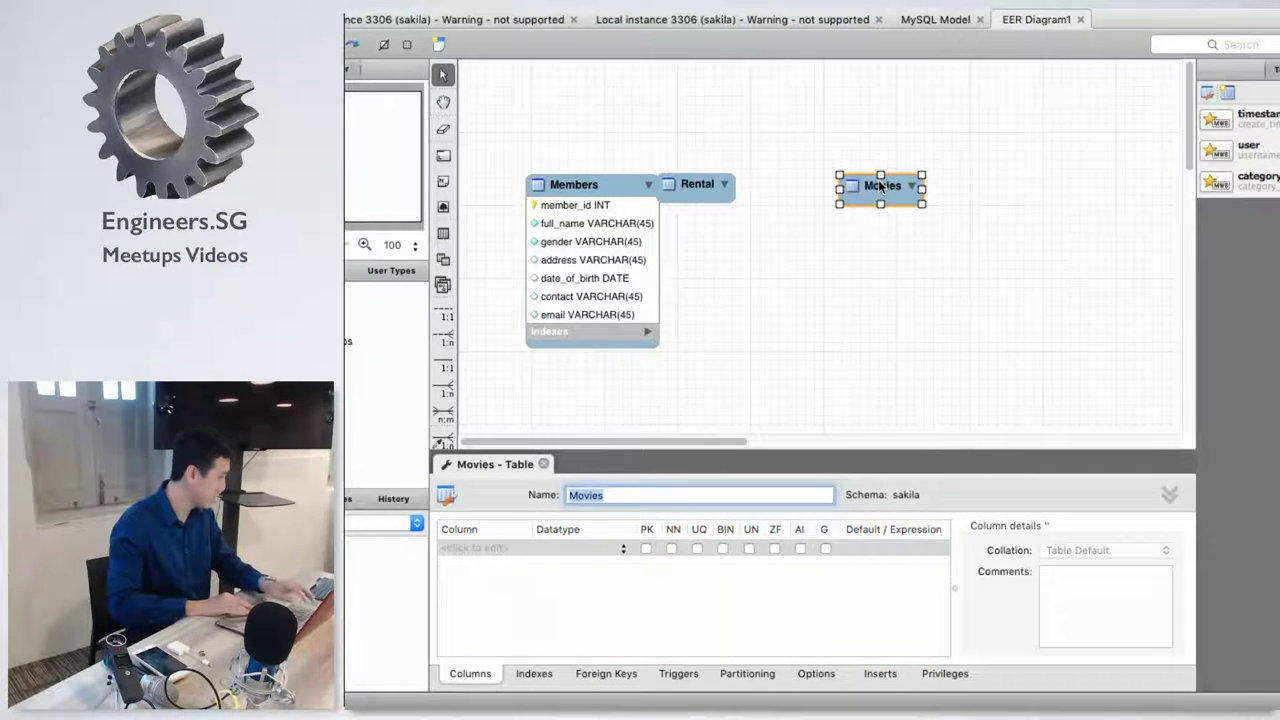
{"action": "double_click", "coordinate": [466, 550]}
{"action": "type", "text": "move"}
{"action": "type", "text": "e"}
{"action": "type", "text": "_id"}
{"action": "key", "text": "Return"}
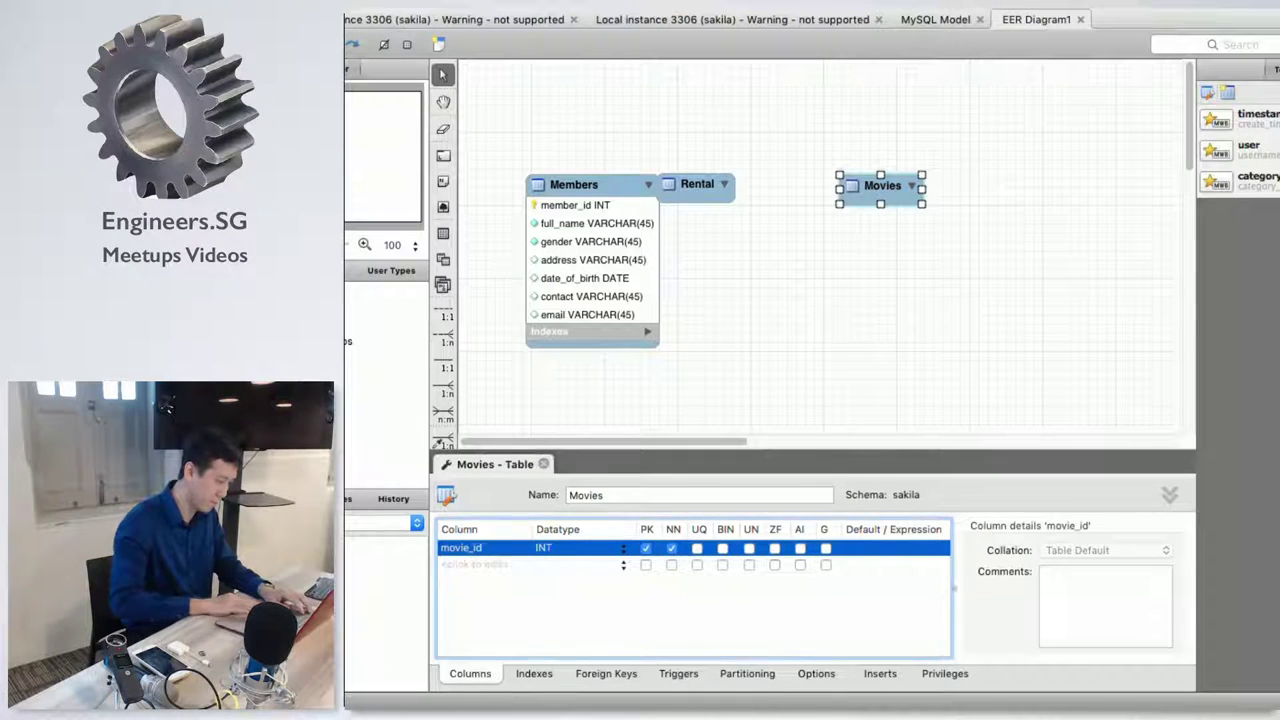
{"action": "double_click", "coordinate": [467, 563]}
{"action": "type", "text": "title"}
{"action": "key", "text": "Return"}
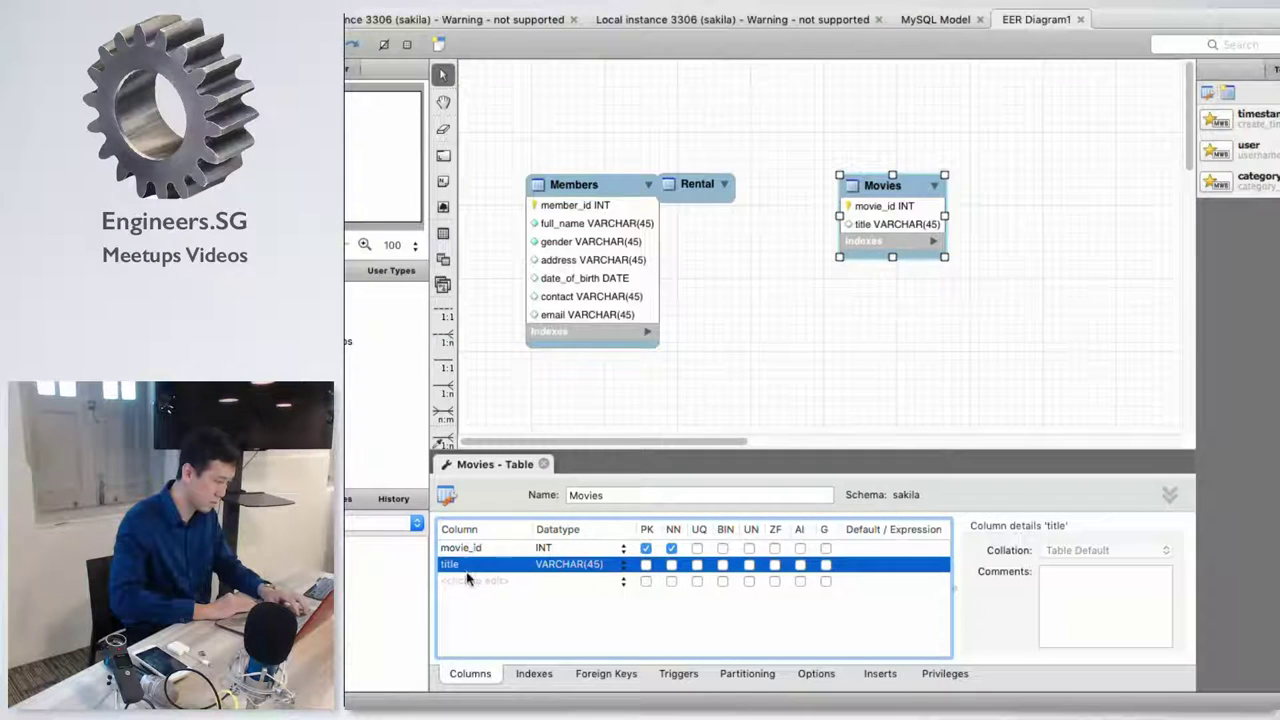
Add director and year_released columns to Movies, and move Rental clear of Members.
{"action": "double_click", "coordinate": [477, 582]}
{"action": "type", "text": "director"}
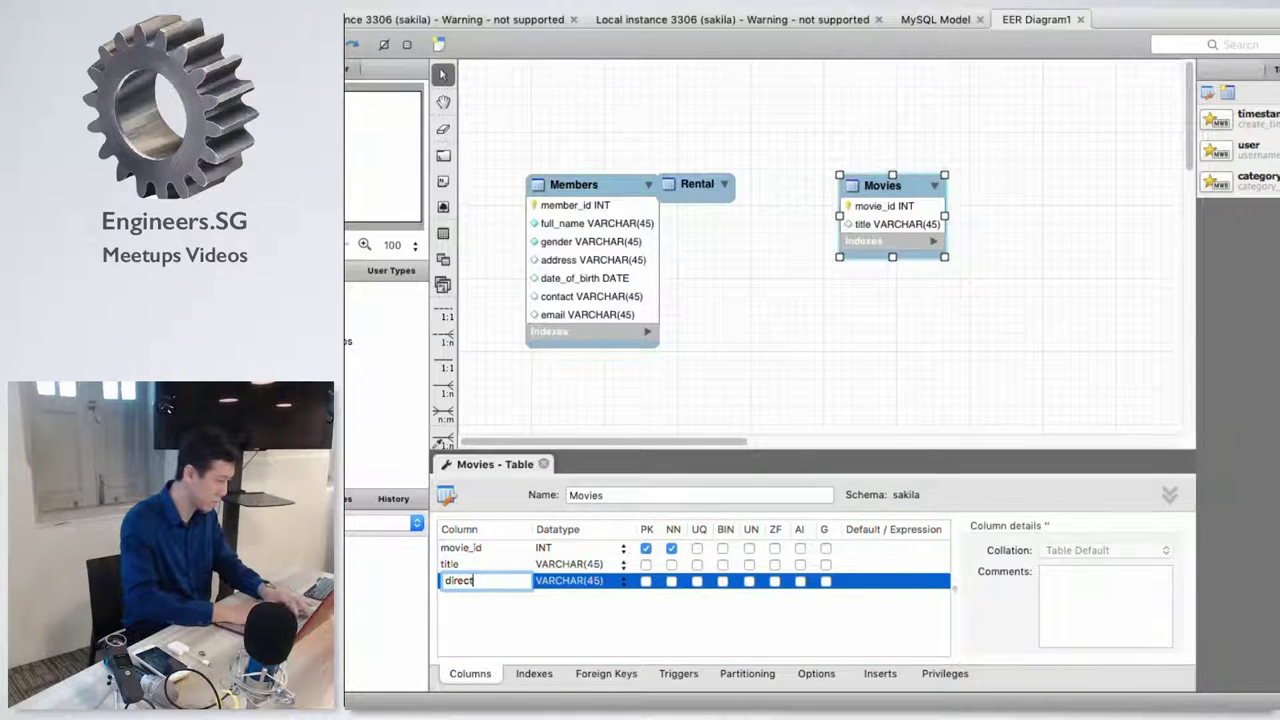
{"action": "key", "text": "Return"}
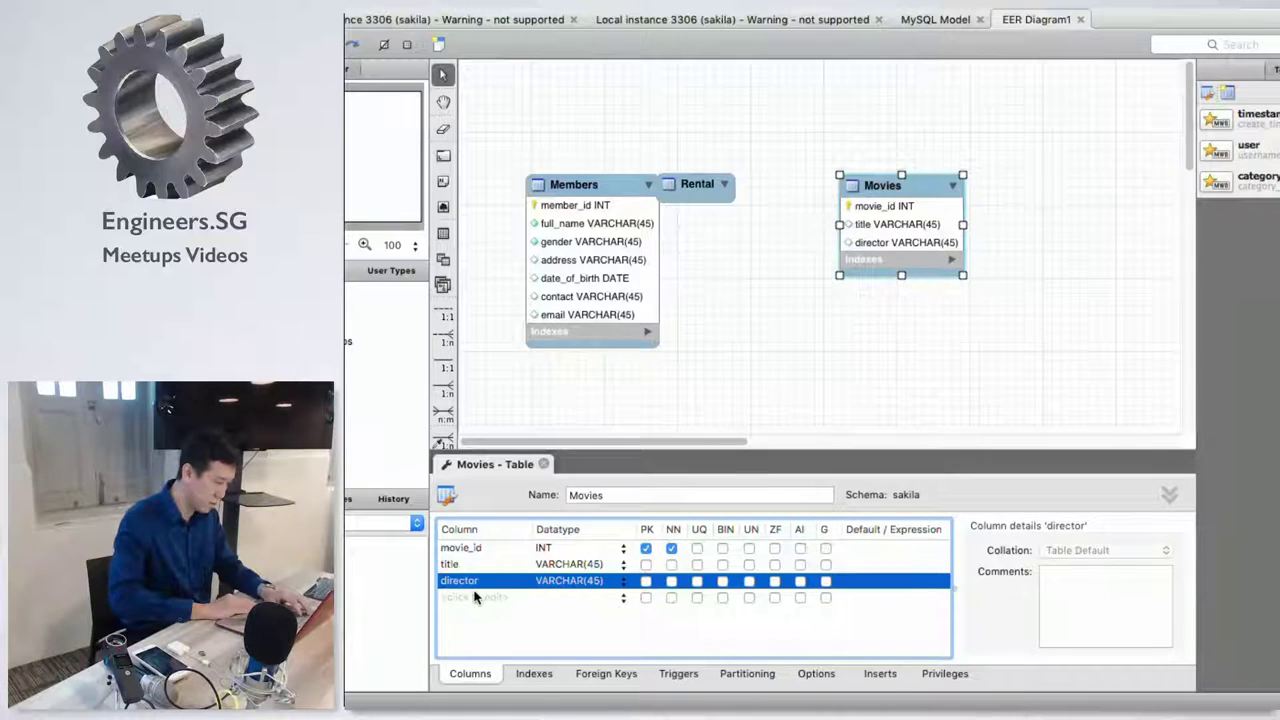
{"action": "double_click", "coordinate": [476, 597]}
{"action": "type", "text": "year_released"}
{"action": "key", "text": "Return"}
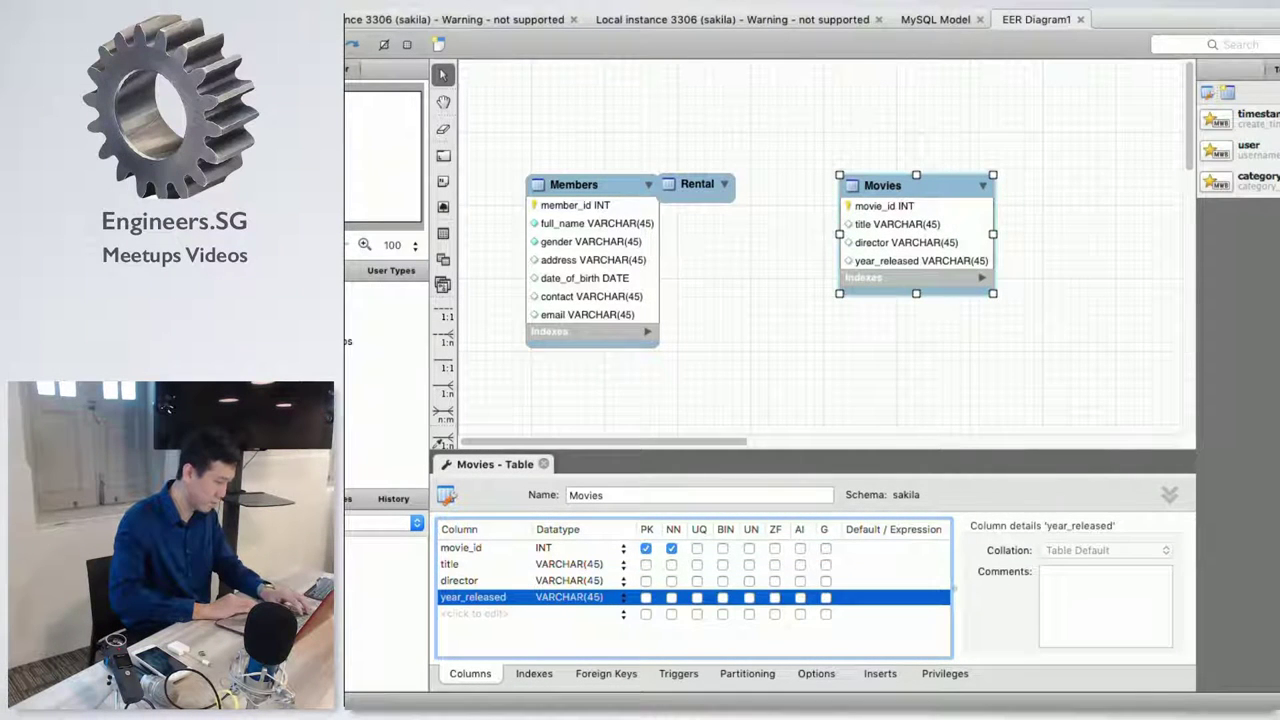
{"action": "left_click_drag", "start_coordinate": [695, 192], "coordinate": [745, 193]}
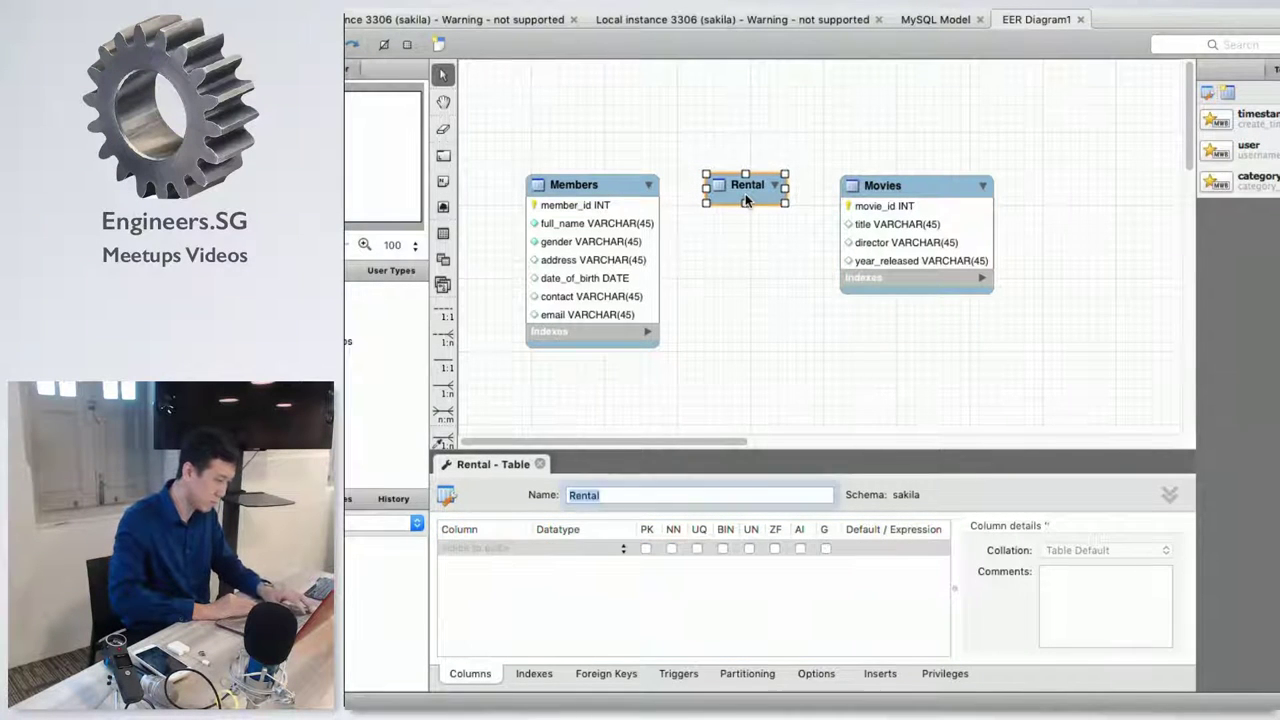
Add rental_date as Rental's first, primary-key column.
{"action": "left_click", "coordinate": [474, 557]}
{"action": "type", "text": "rental_date"}
{"action": "key", "text": "Return"}
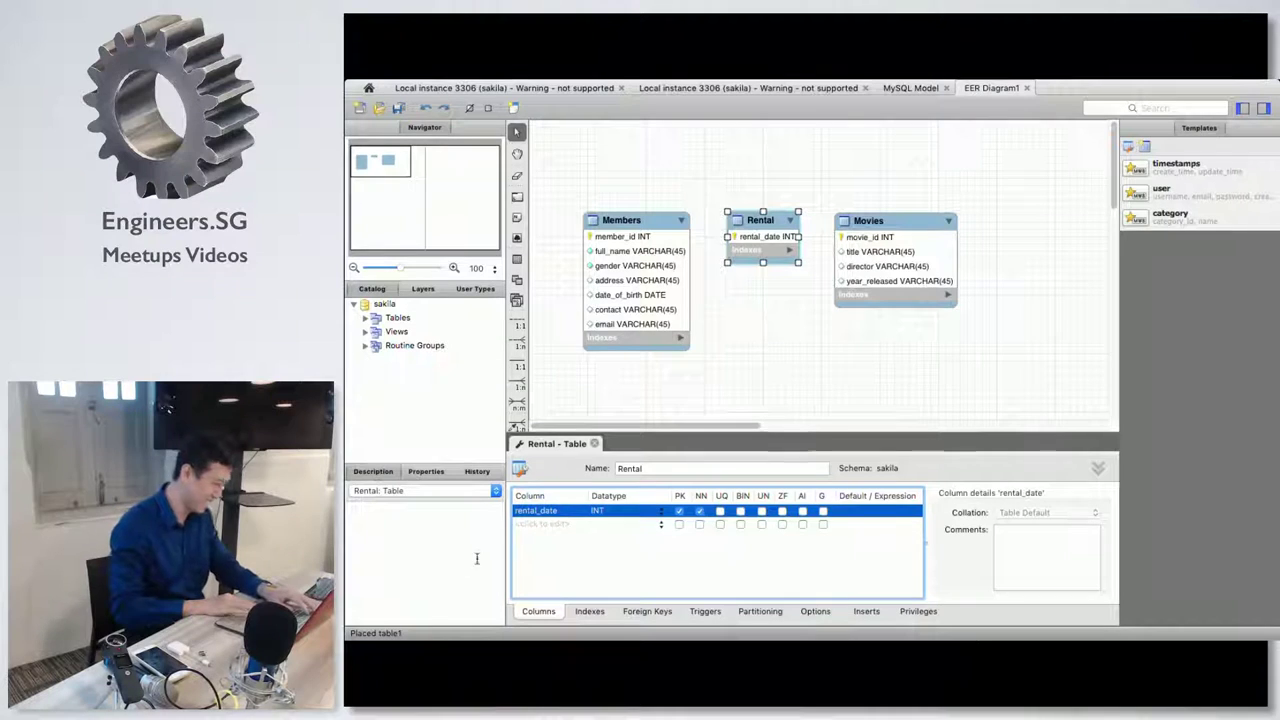
Add a return_date column and set both rental_date and return_date to DATE.
{"action": "double_click", "coordinate": [543, 524]}
{"action": "type", "text": "return_date"}
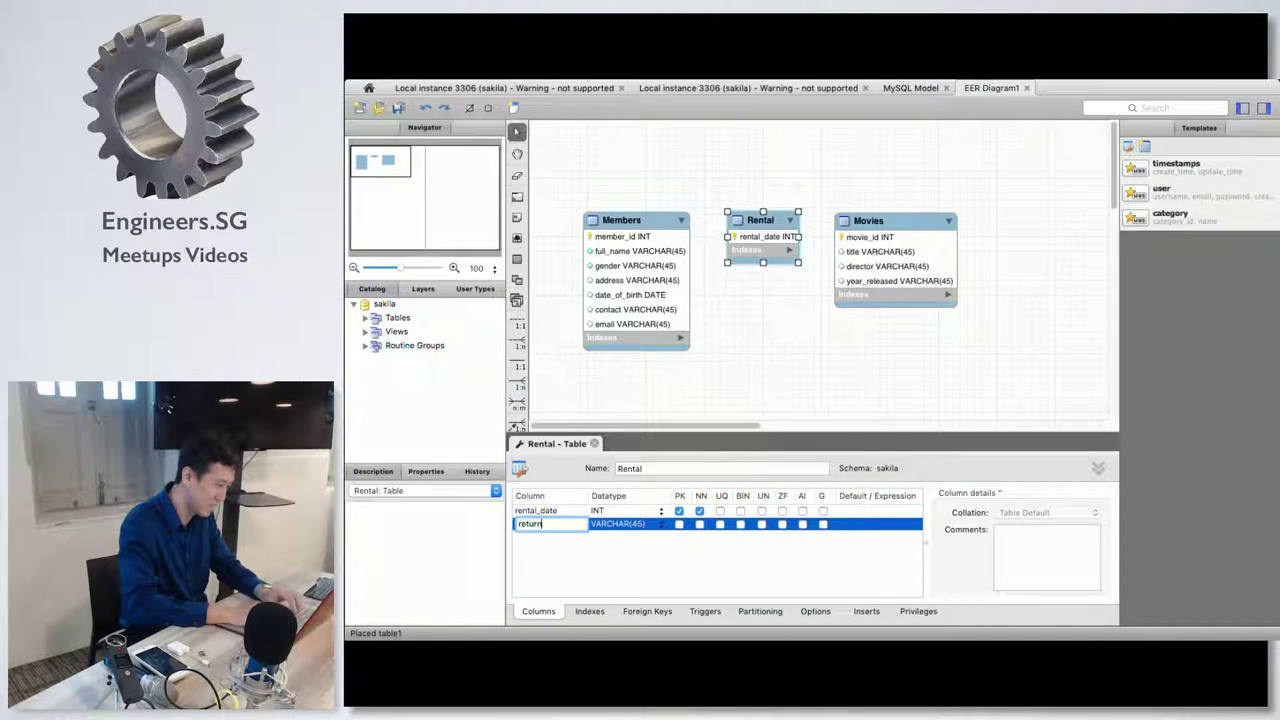
{"action": "key", "text": "Return"}
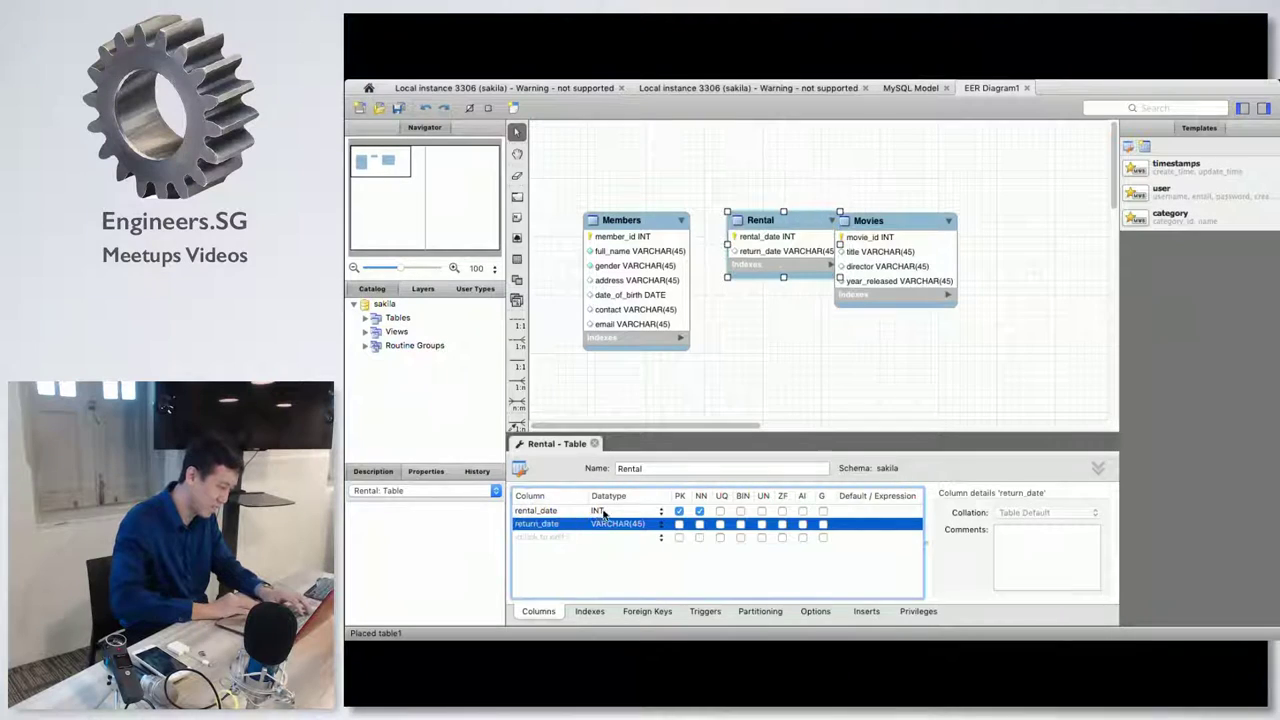
{"action": "double_click", "coordinate": [610, 511]}
{"action": "type", "text": "DATE"}
{"action": "key", "text": "Return"}
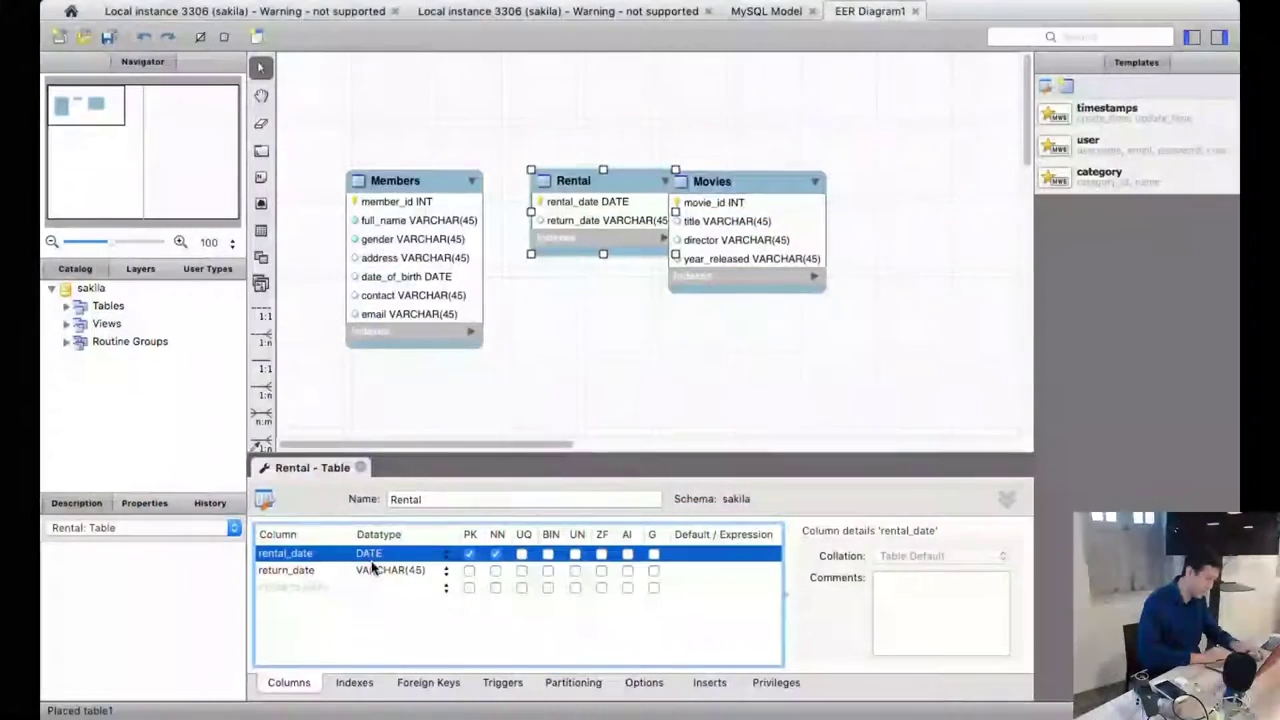
{"action": "left_click", "coordinate": [617, 524]}
{"action": "double_click", "coordinate": [617, 524]}
{"action": "type", "text": "DATE"}
{"action": "key", "text": "Return"}
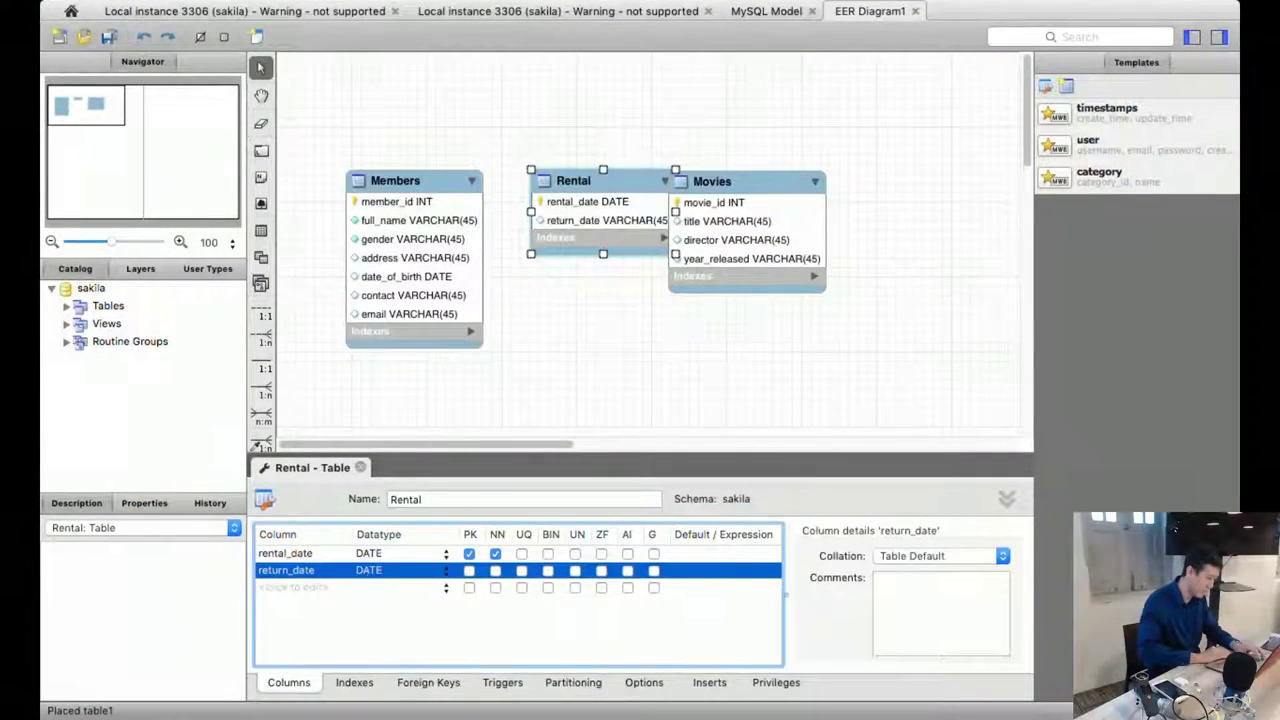
Add an amount column of type DECIMAL(10,2).
{"action": "left_click", "coordinate": [284, 590]}
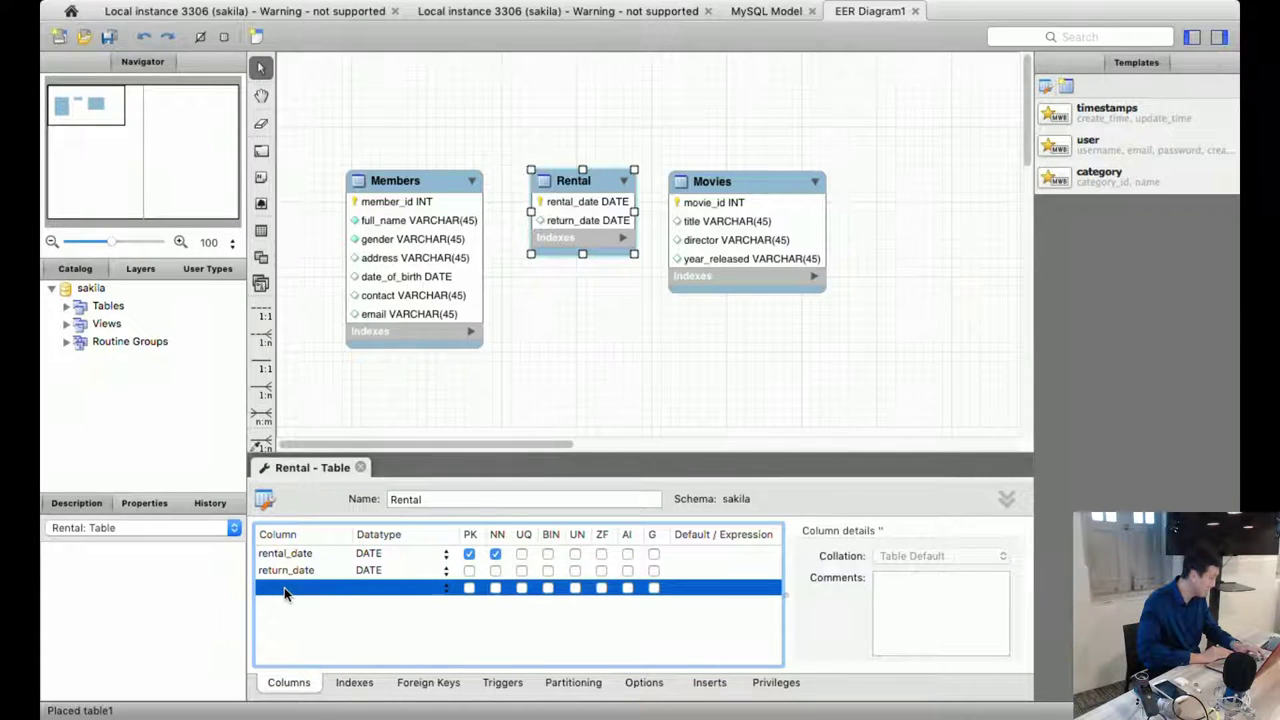
{"action": "double_click", "coordinate": [284, 587]}
{"action": "type", "text": "amount"}
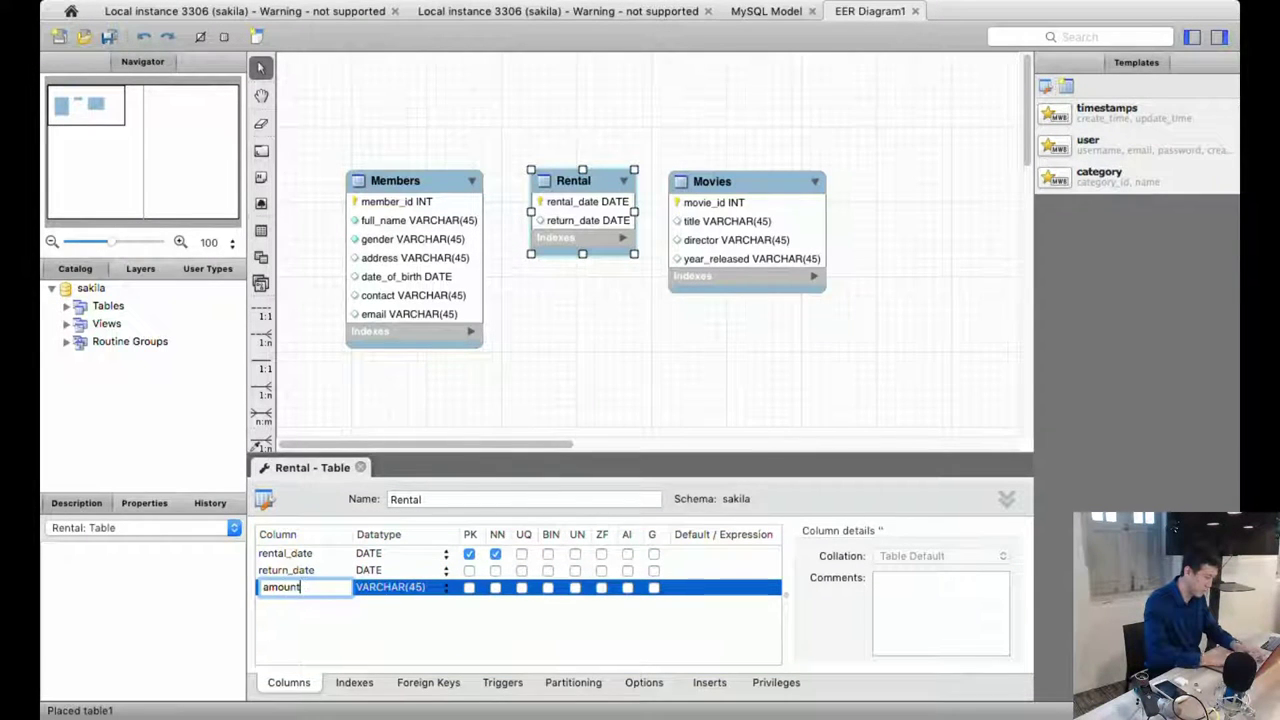
{"action": "key", "text": "Return"}
{"action": "double_click", "coordinate": [366, 590]}
{"action": "type", "text": "DECIMAL("}
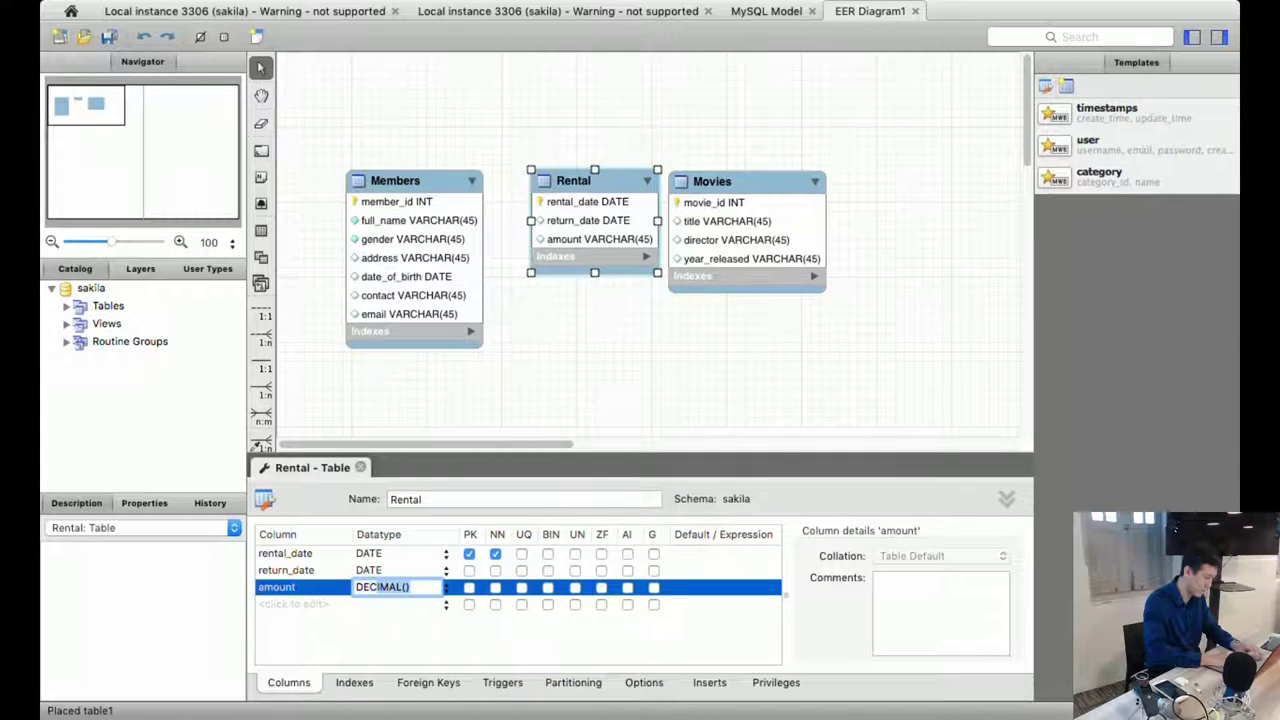
{"action": "key", "text": "Right"}
{"action": "type", "text": "10"}
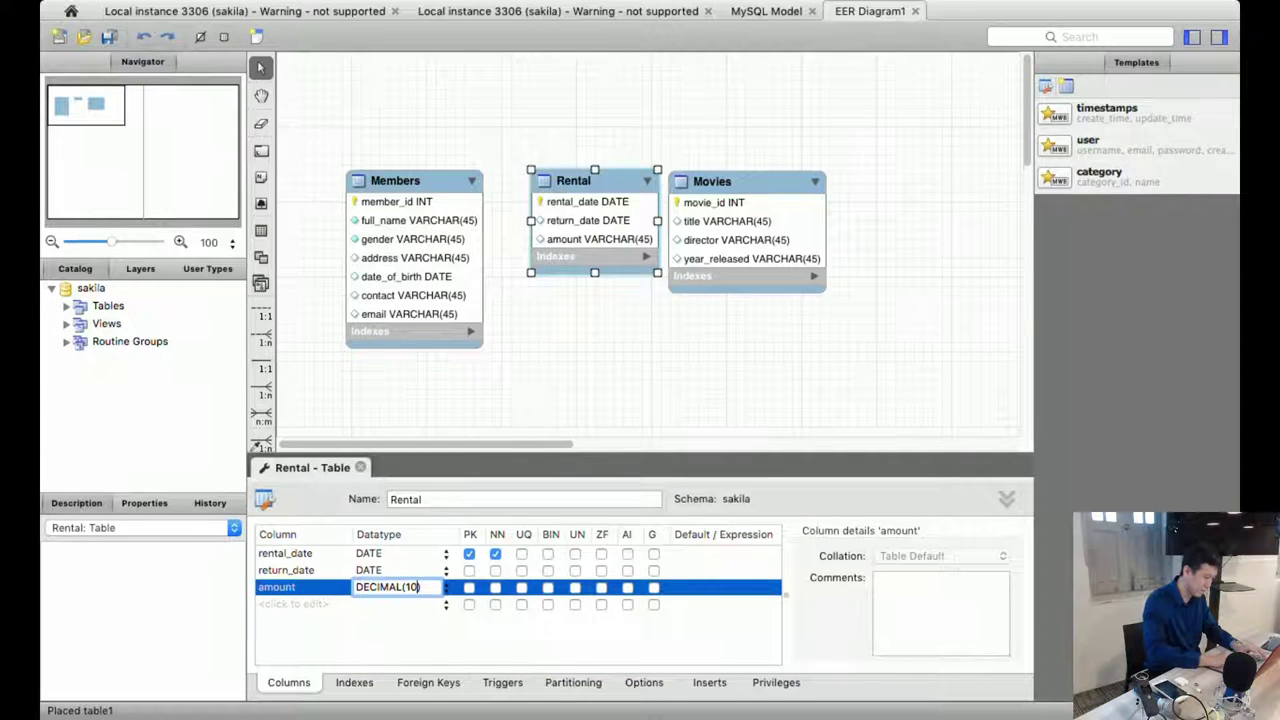
{"action": "type", "text": ",2"}
{"action": "key", "text": "Return"}
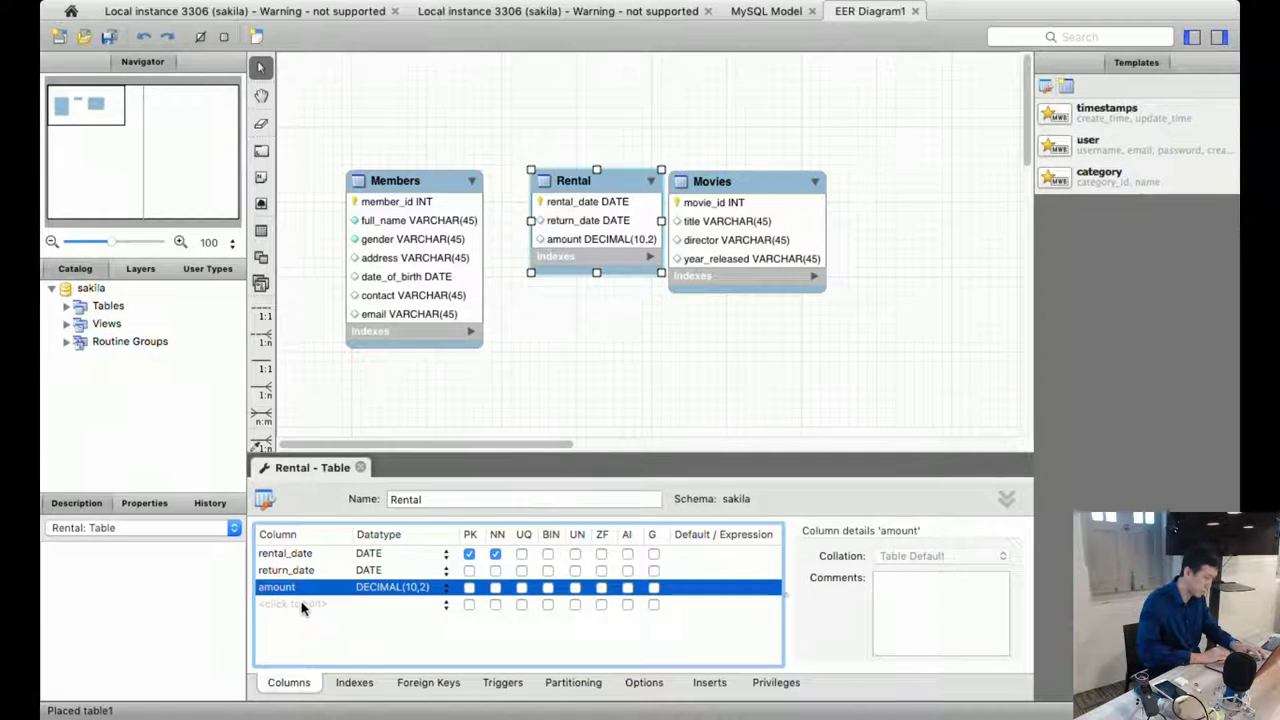
Add member_id and movie_id columns to Rental.
{"action": "double_click", "coordinate": [303, 605]}
{"action": "type", "text": "member_id"}
{"action": "key", "text": "Tab"}
{"action": "type", "text": "I"}
{"action": "key", "text": "Escape"}
{"action": "double_click", "coordinate": [310, 621]}
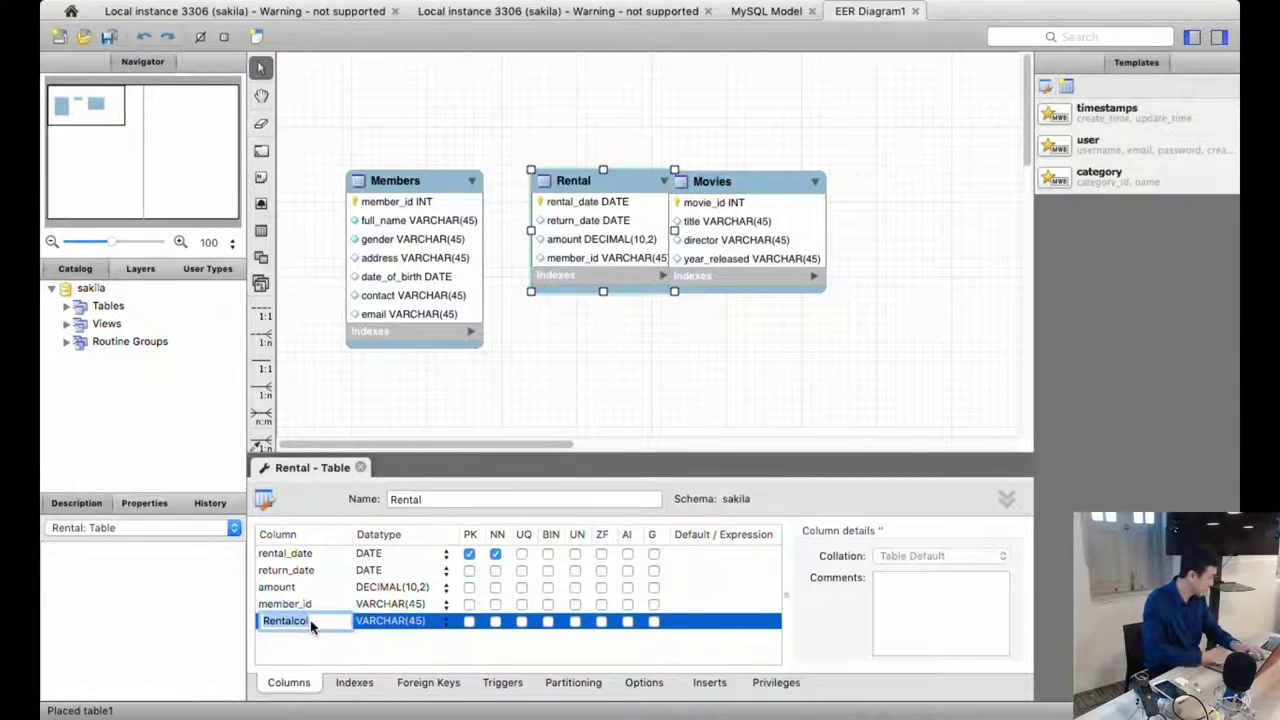
{"action": "type", "text": "movie_id"}
{"action": "key", "text": "Return"}
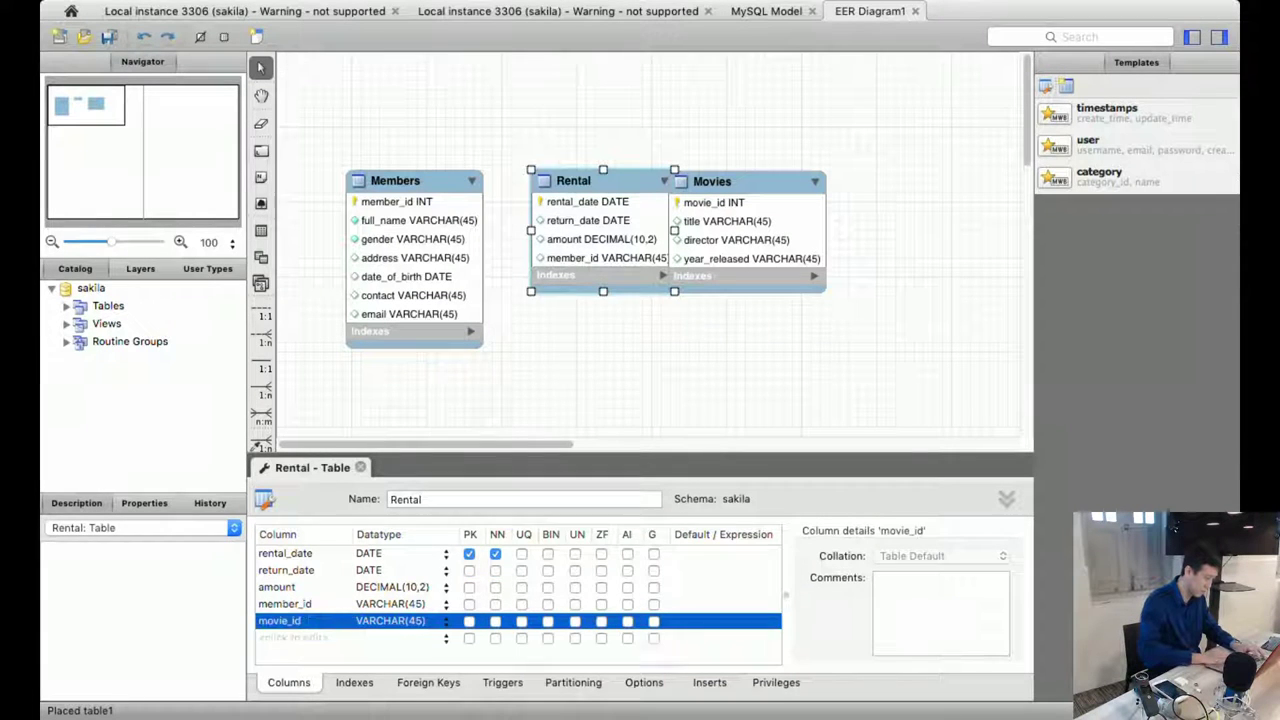
Set the member_id and movie_id datatypes to INT.
{"action": "double_click", "coordinate": [368, 605]}
{"action": "type", "text": "INT"}
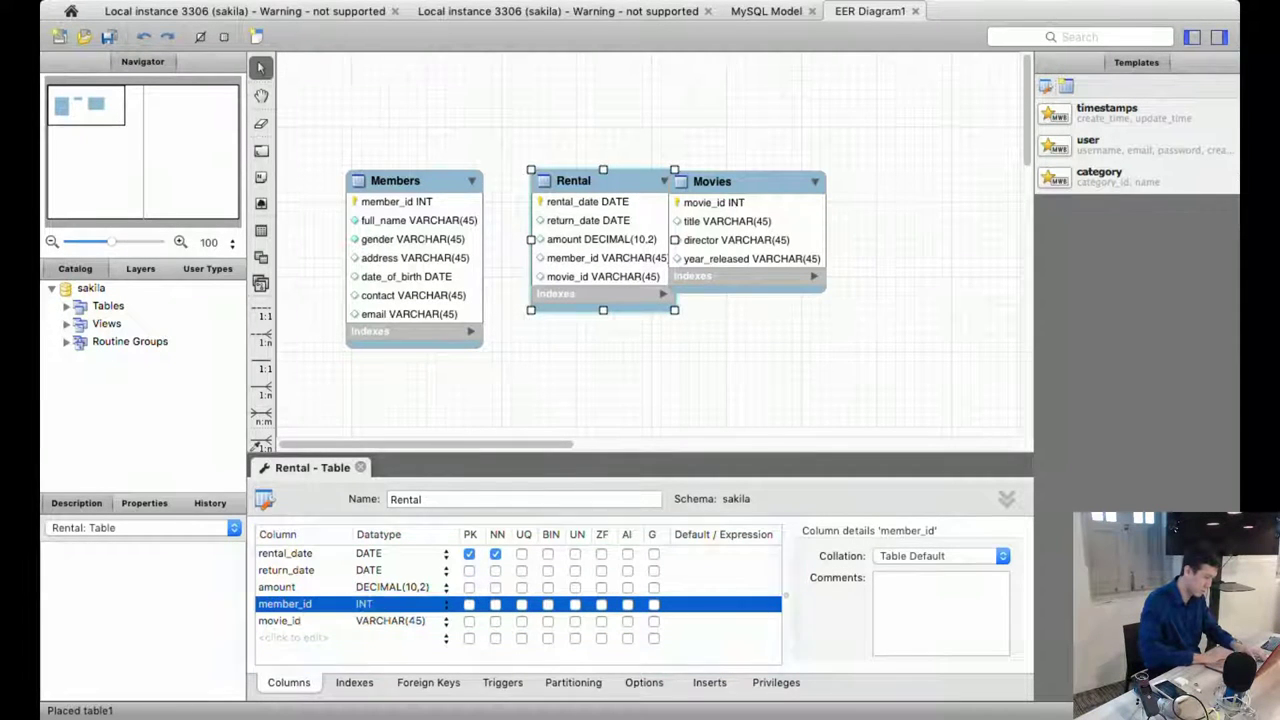
{"action": "key", "text": "Return"}
{"action": "left_click", "coordinate": [368, 628]}
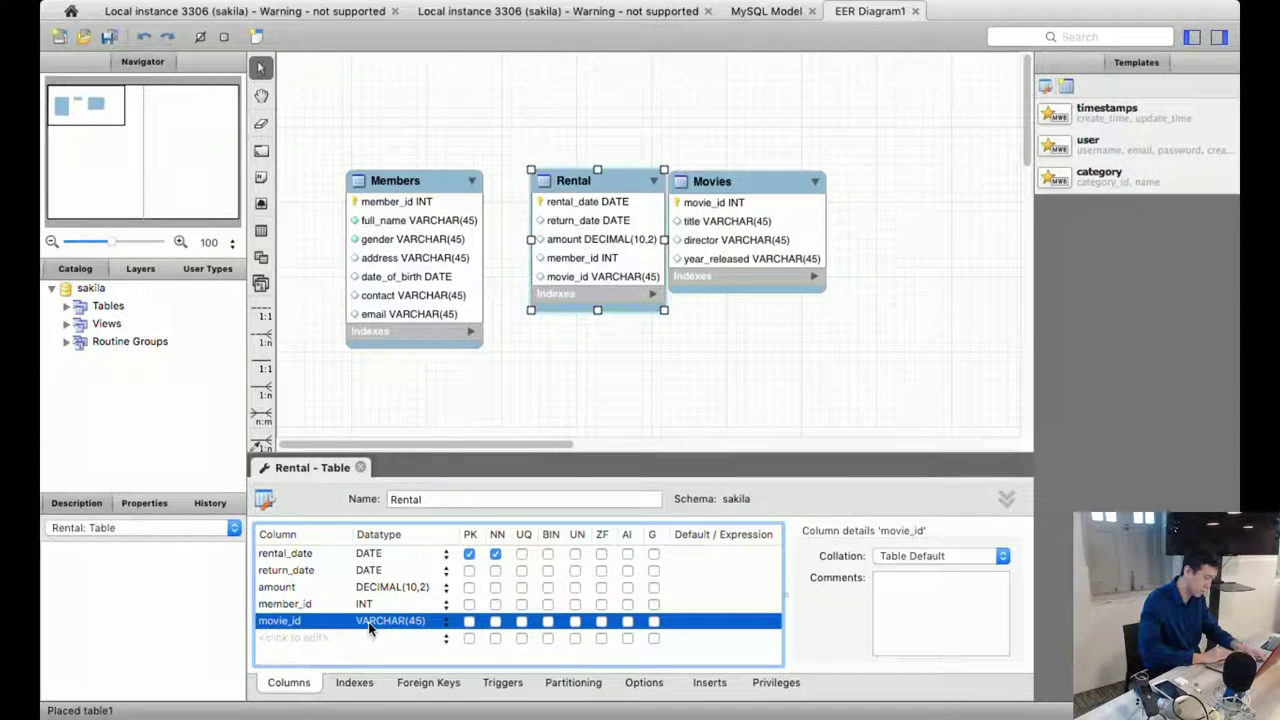
{"action": "left_click", "coordinate": [368, 605]}
{"action": "double_click", "coordinate": [370, 628]}
{"action": "type", "text": "INT"}
{"action": "key", "text": "Return"}
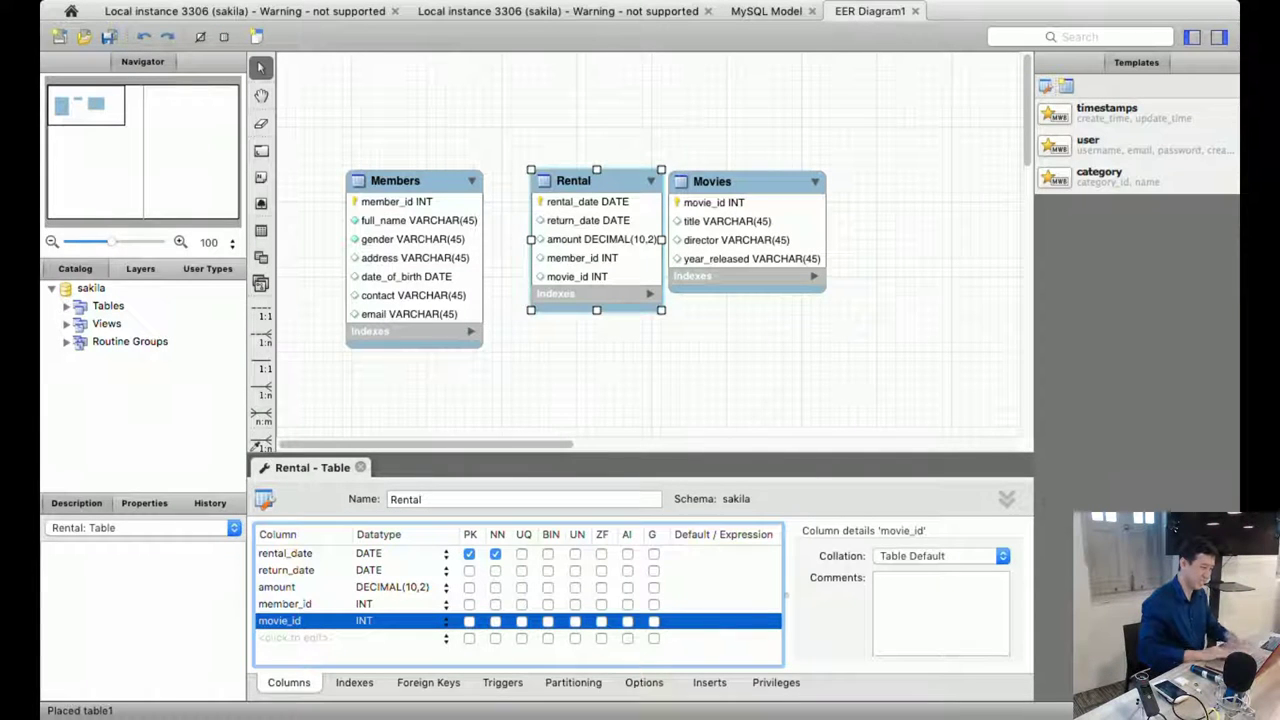
Move Movies further right, copy the return_date column, and nudge Rental slightly right.
{"action": "left_click_drag", "start_coordinate": [760, 192], "coordinate": [812, 186]}
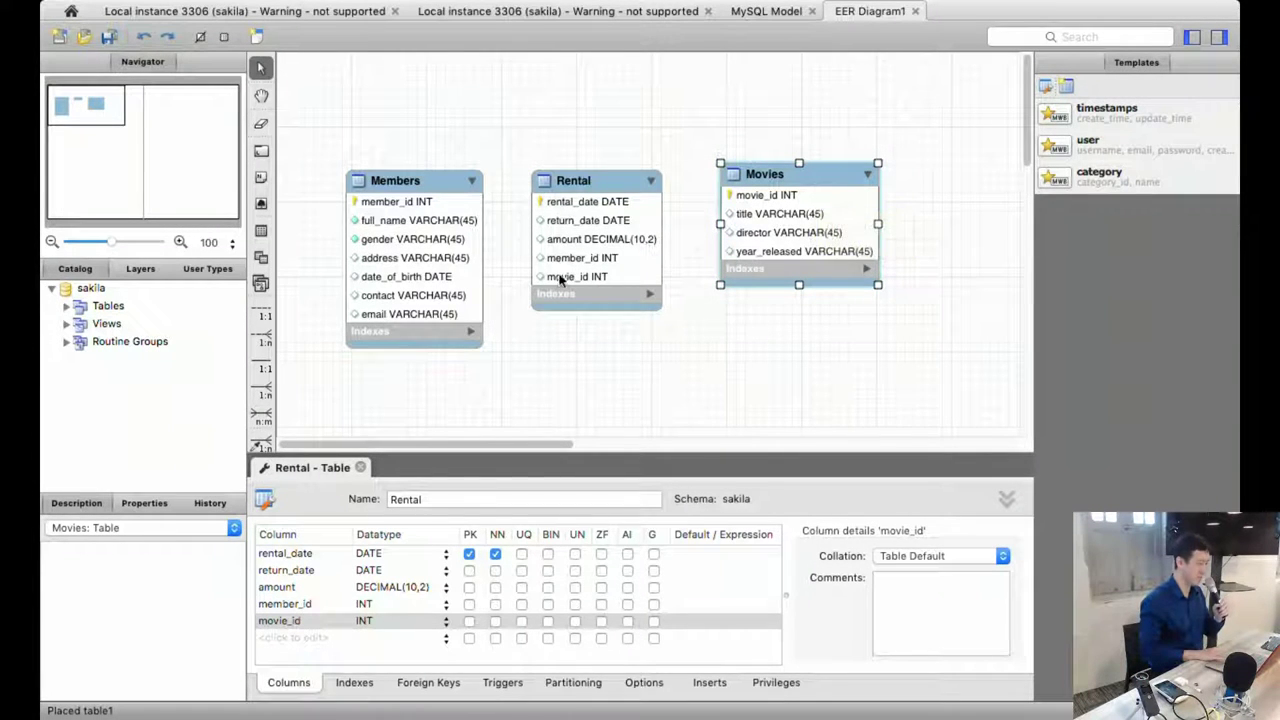
{"action": "right_click", "coordinate": [432, 261]}
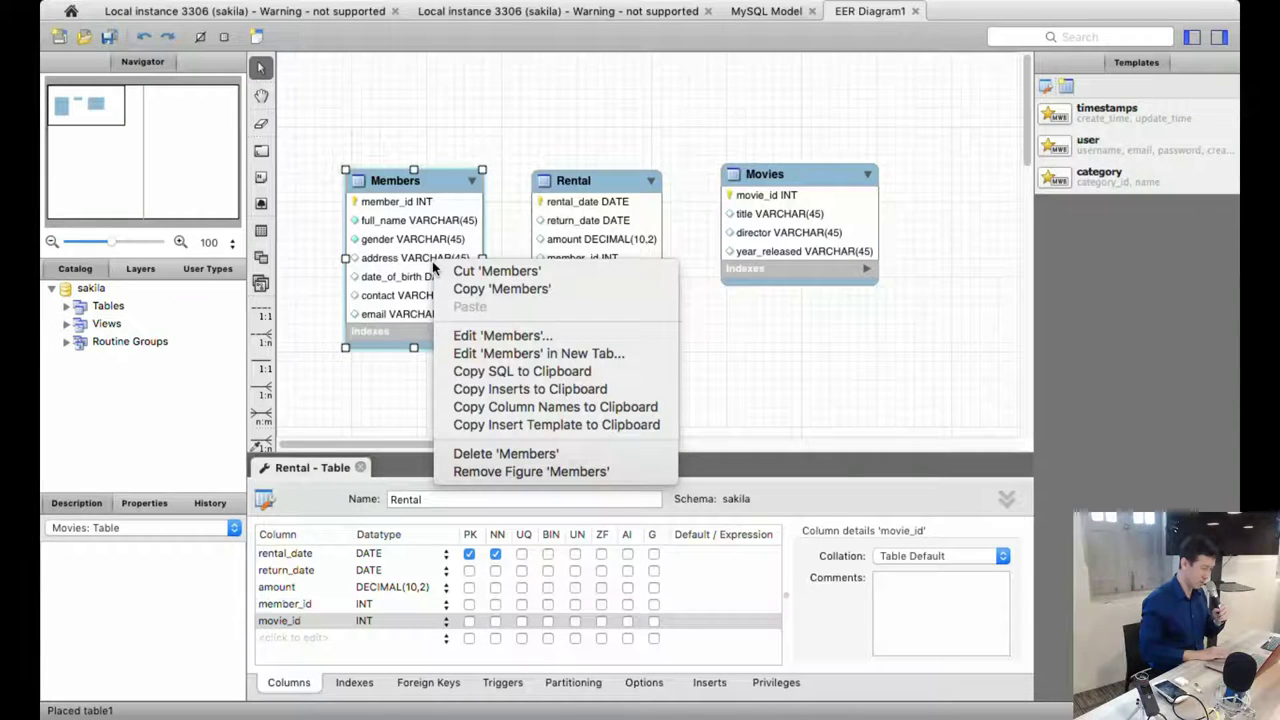
{"action": "right_click", "coordinate": [307, 578]}
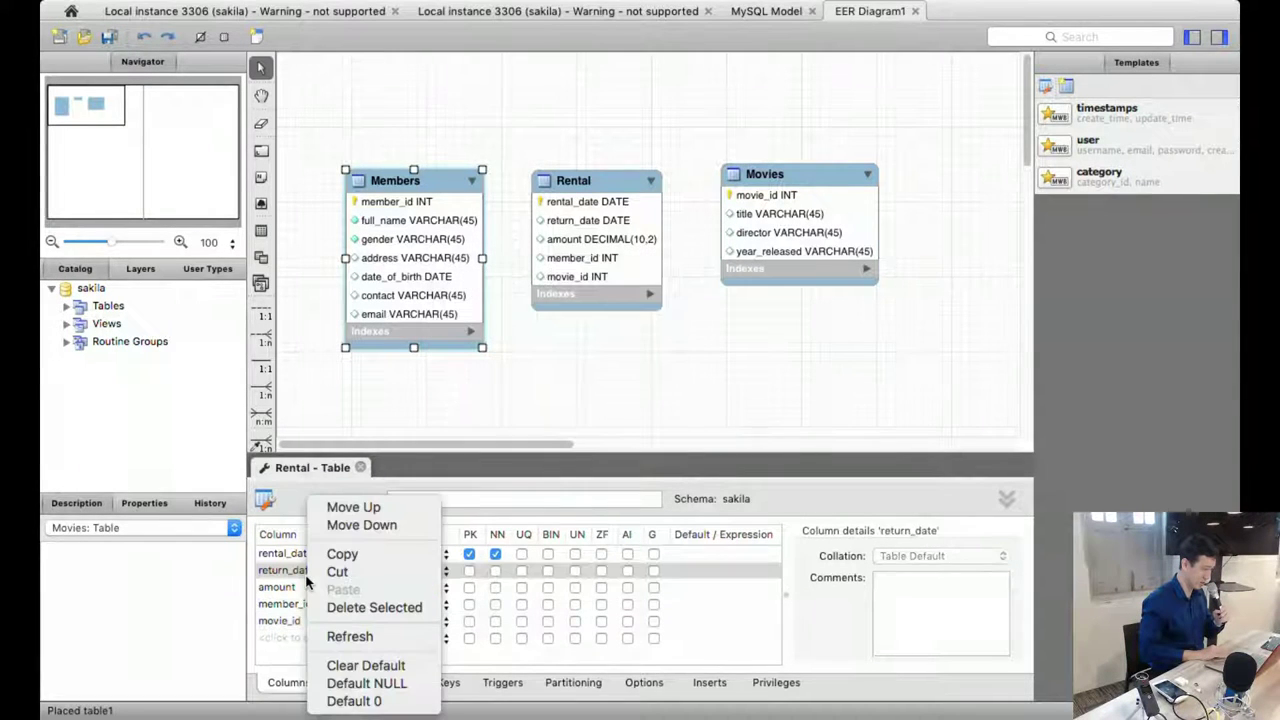
{"action": "left_click", "coordinate": [373, 555]}
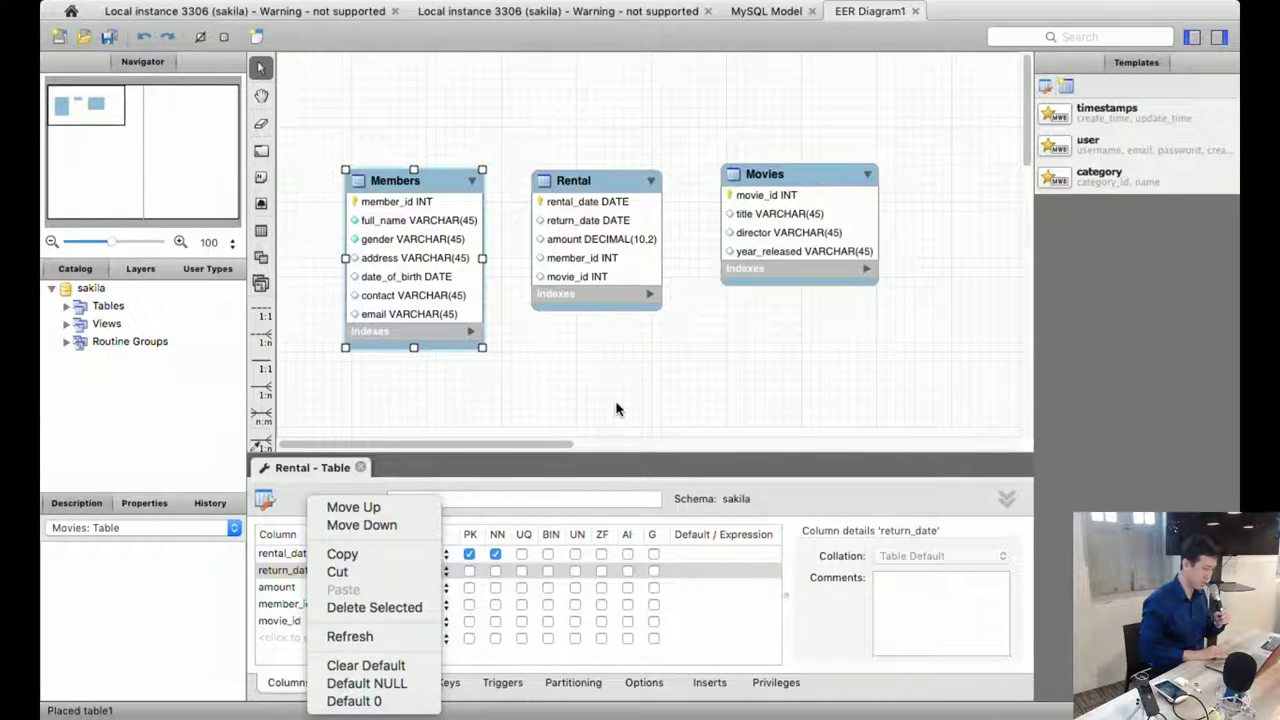
{"action": "left_click", "coordinate": [618, 193]}
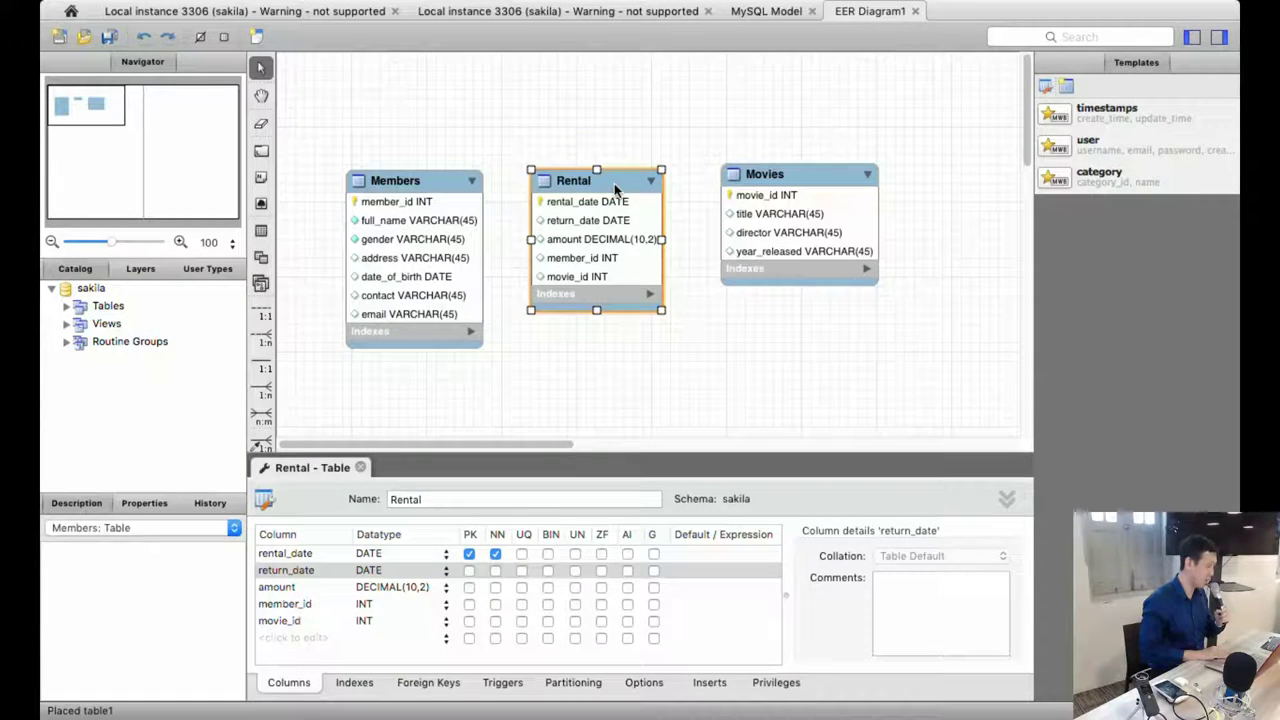
{"action": "left_click_drag", "start_coordinate": [615, 185], "coordinate": [625, 180]}
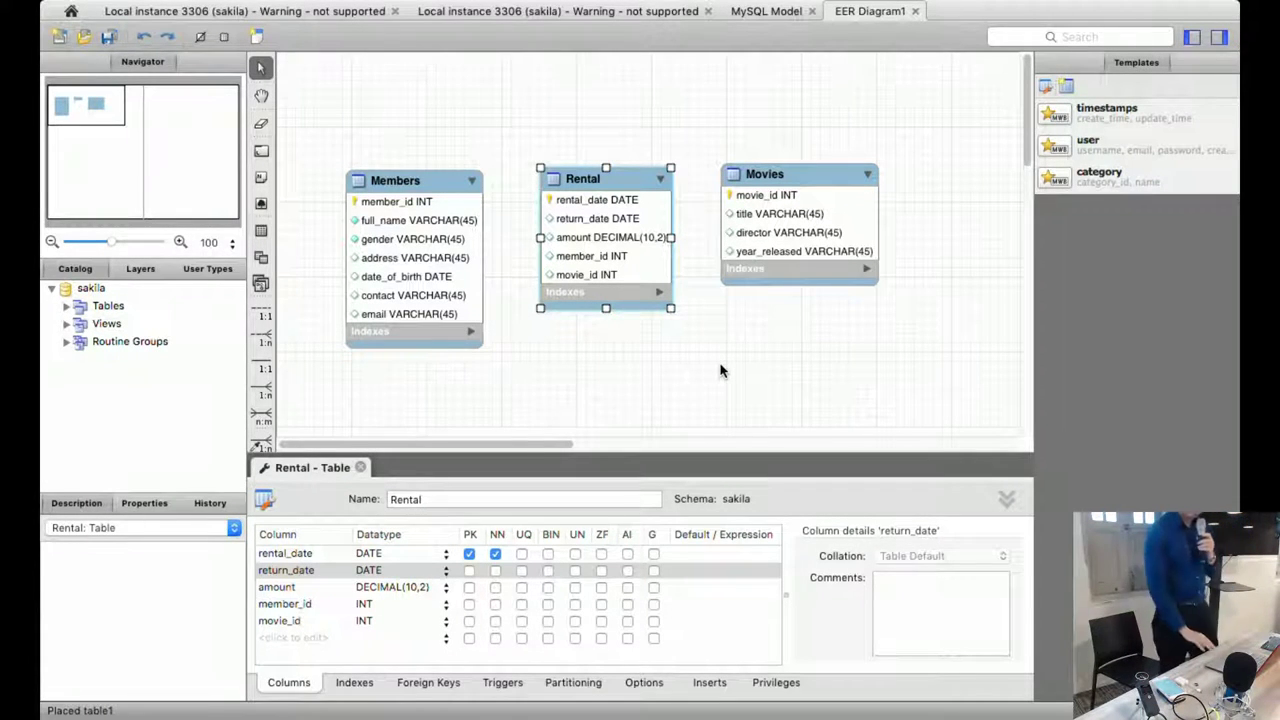
Open the Members table in the table editor to show its seven columns.
{"action": "double_click", "coordinate": [435, 185]}
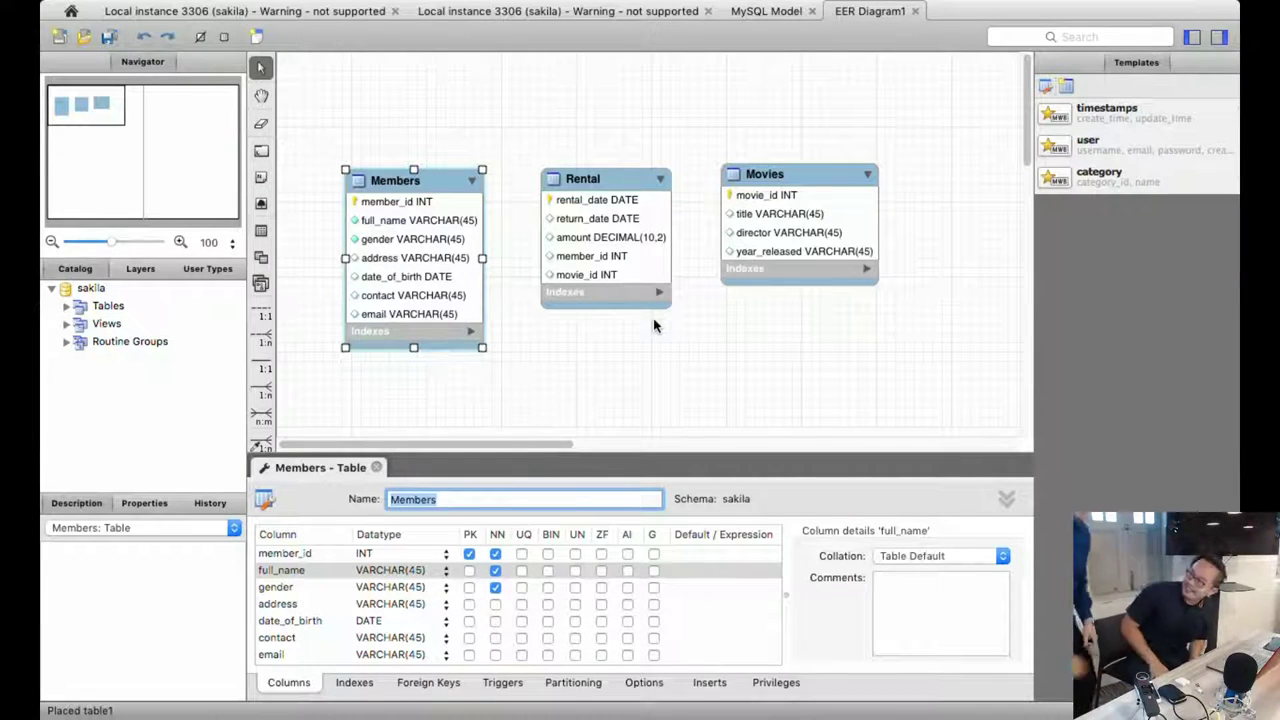
Zoom the EER diagram in with View > Zoom In, then further to 150%.
{"action": "left_click", "coordinate": [653, 318]}
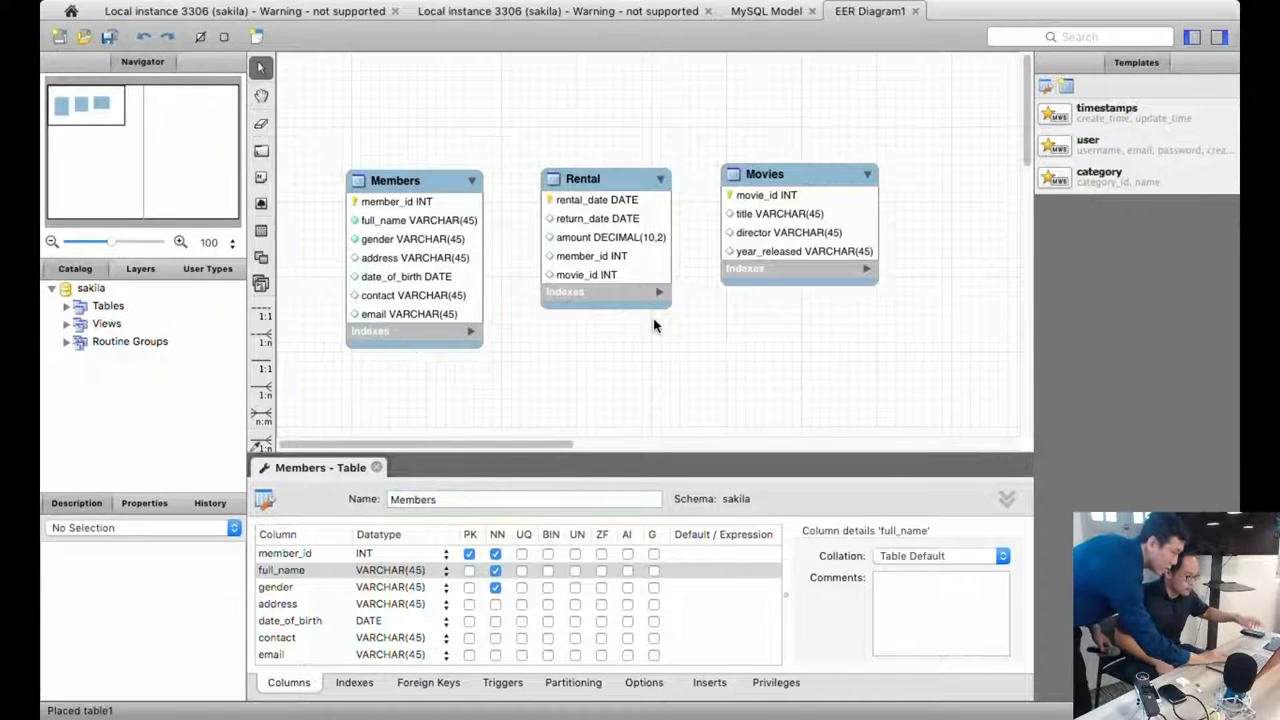
{"action": "left_click", "coordinate": [557, 10]}
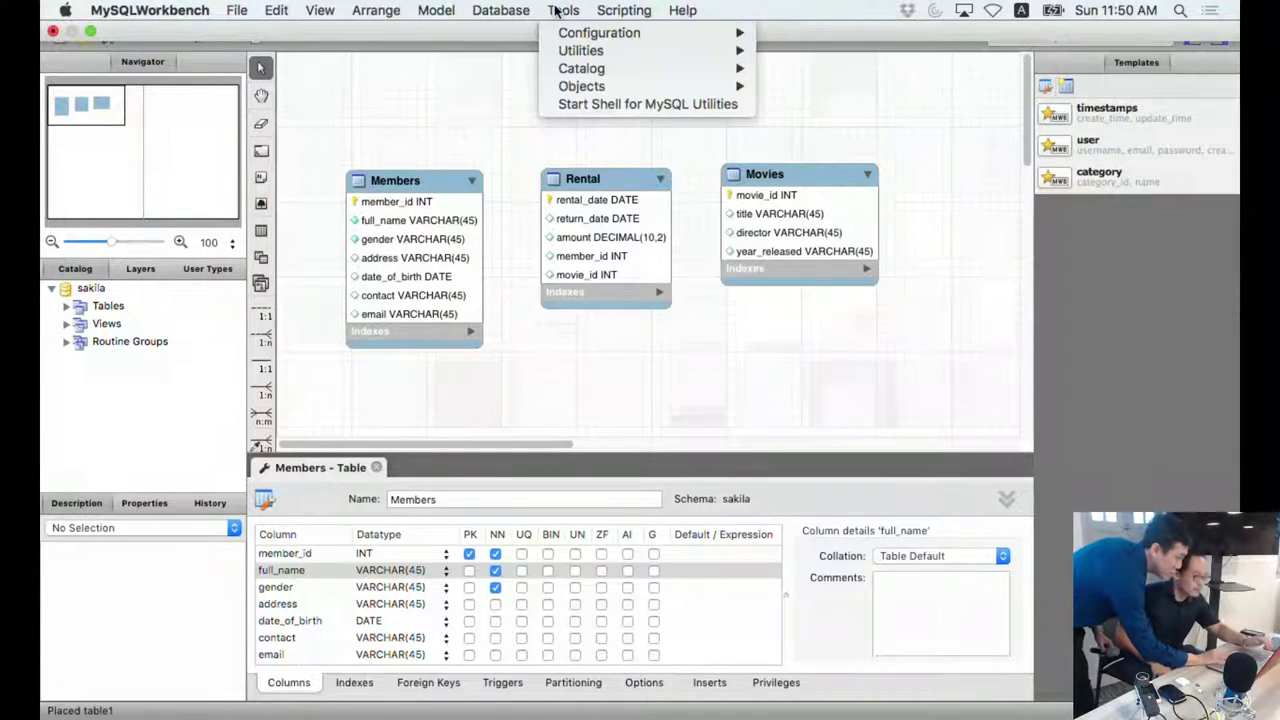
{"action": "mouse_move", "coordinate": [458, 8]}
{"action": "mouse_move", "coordinate": [320, 10]}
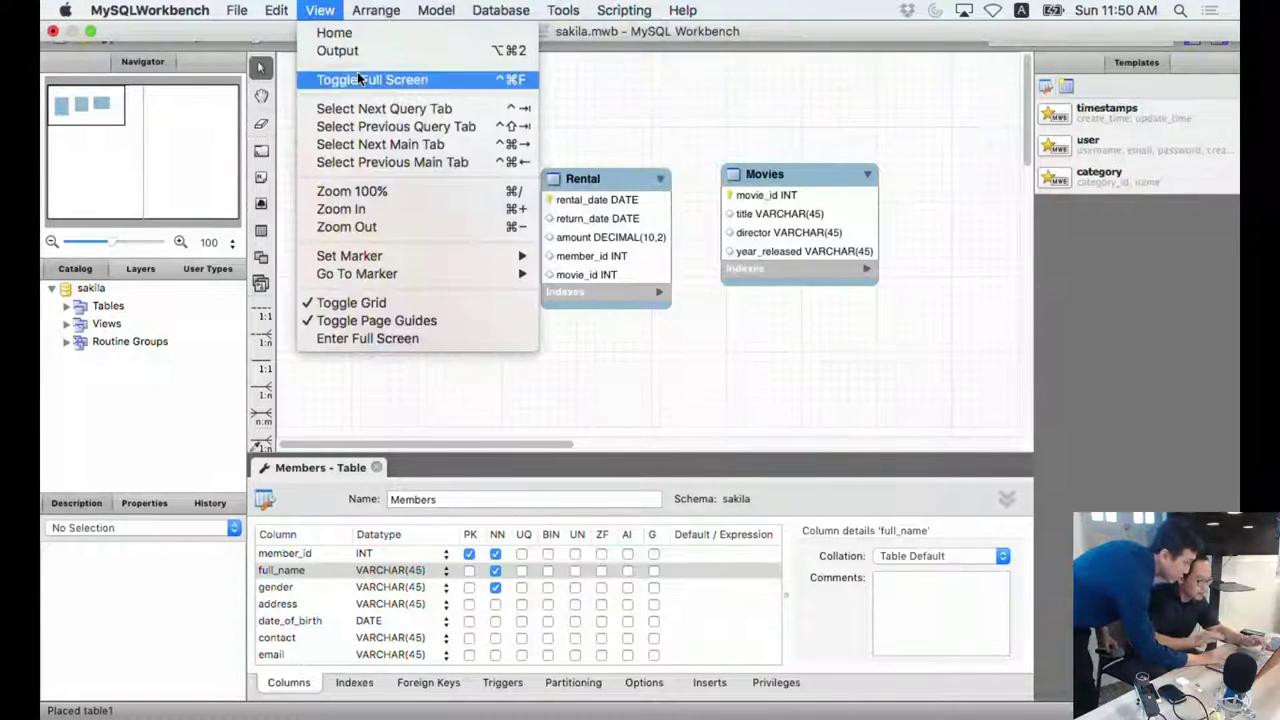
{"action": "left_click", "coordinate": [395, 208]}
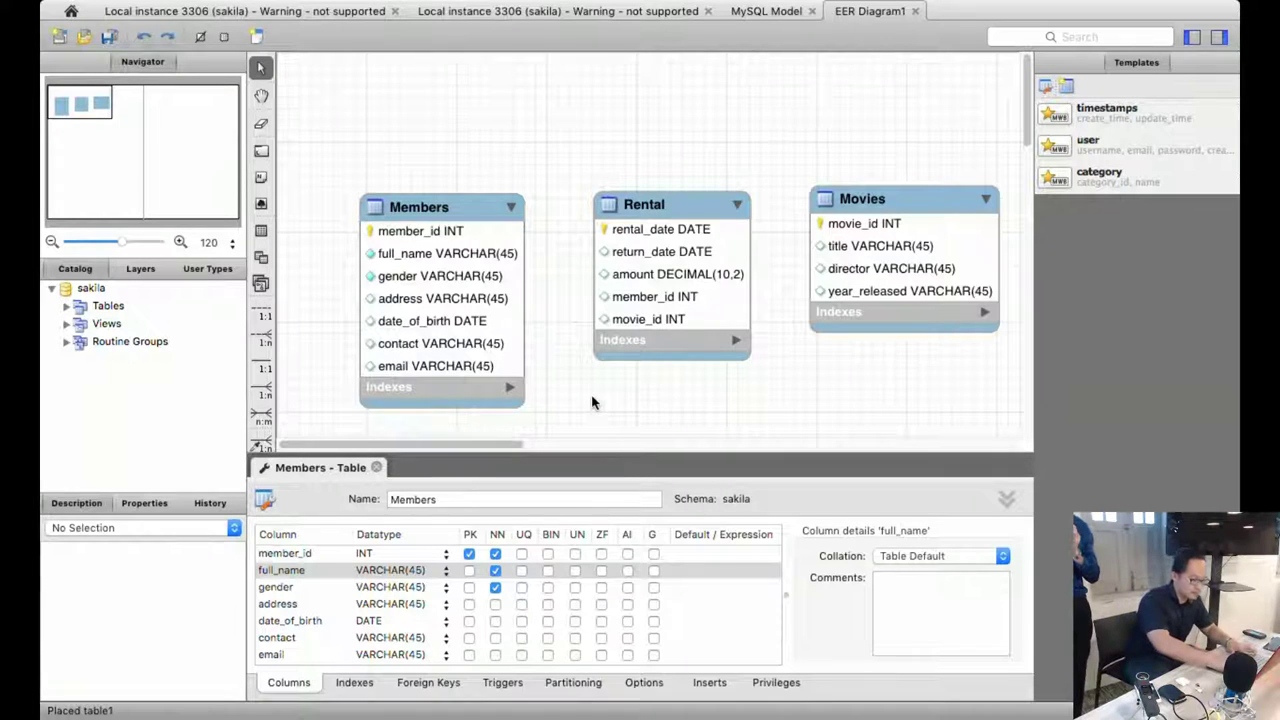
{"action": "scroll", "coordinate": [592, 400], "scroll_direction": "up", "scroll_amount": 3}
{"action": "scroll", "coordinate": [592, 402], "scroll_direction": "down", "scroll_amount": 3}
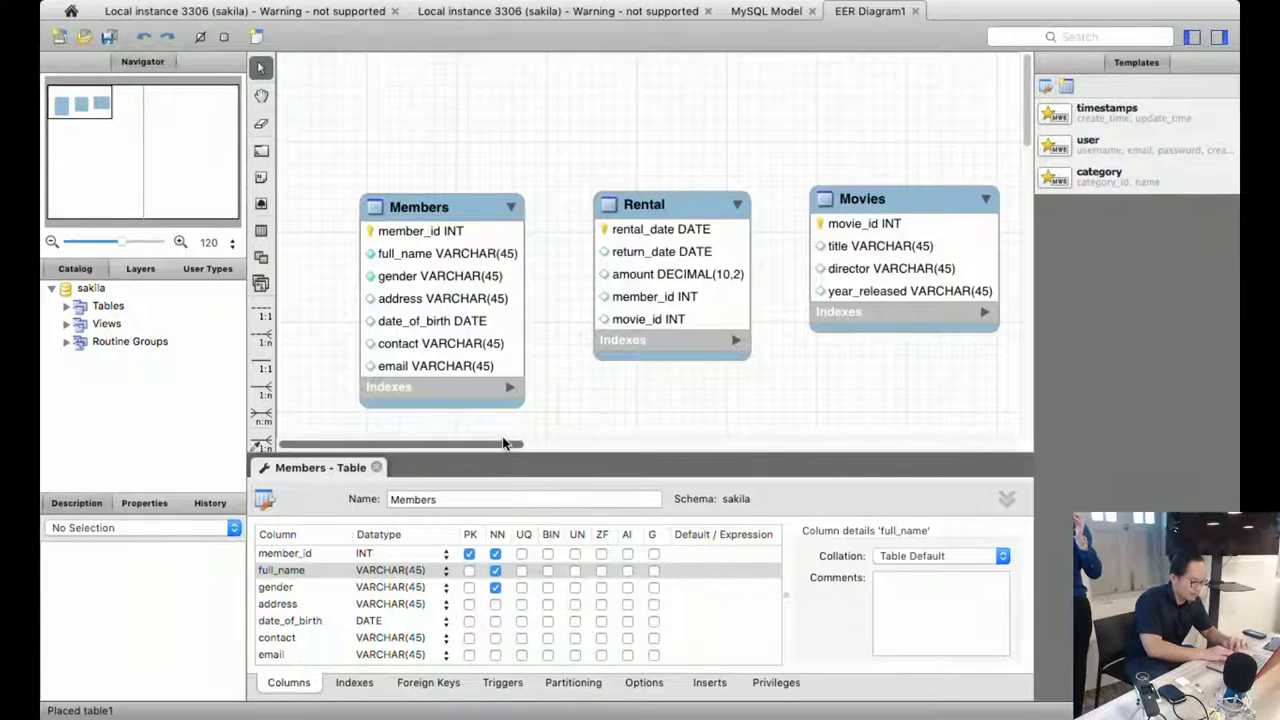
{"action": "mouse_move", "coordinate": [502, 447]}
{"action": "left_mouse_down"}
{"action": "mouse_move", "coordinate": [552, 446]}
{"action": "mouse_move", "coordinate": [518, 447]}
{"action": "left_mouse_up"}
{"action": "left_click_drag", "start_coordinate": [1025, 85], "coordinate": [1024, 88]}
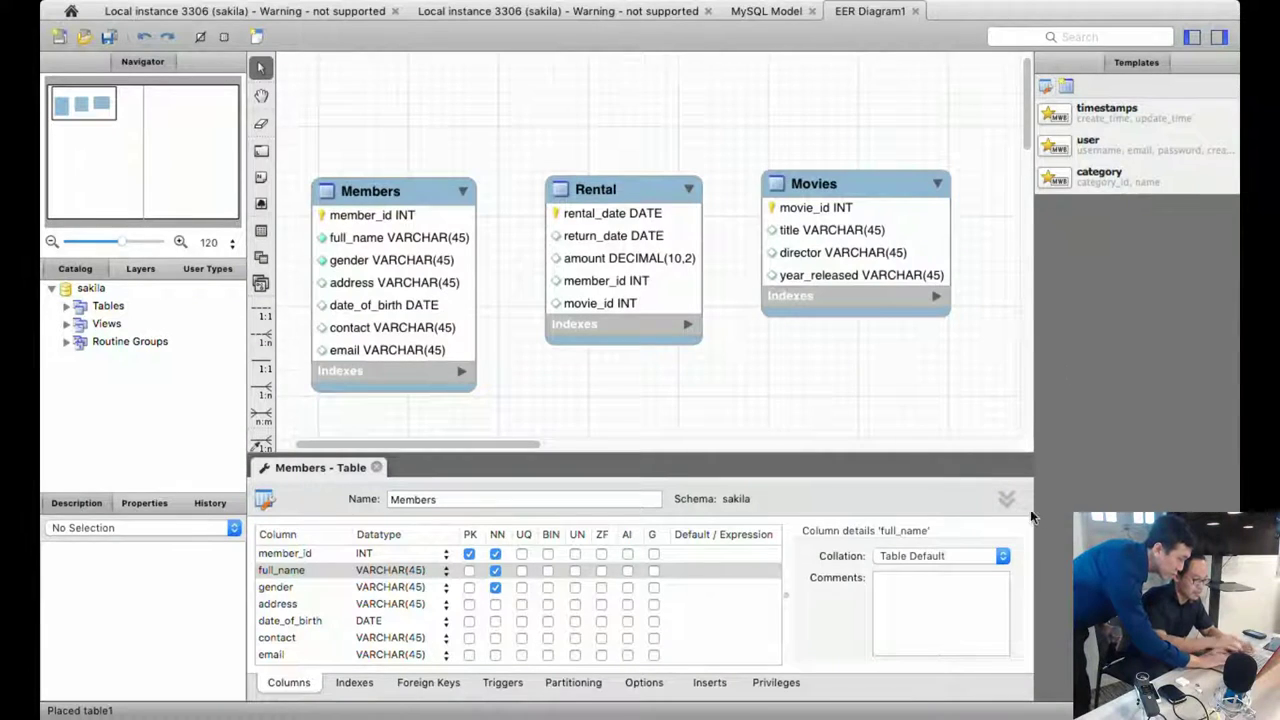
{"action": "key", "text": "super+equal"}
Close the Members table editor and widen the diagram canvas.
{"action": "left_click", "coordinate": [1003, 503]}
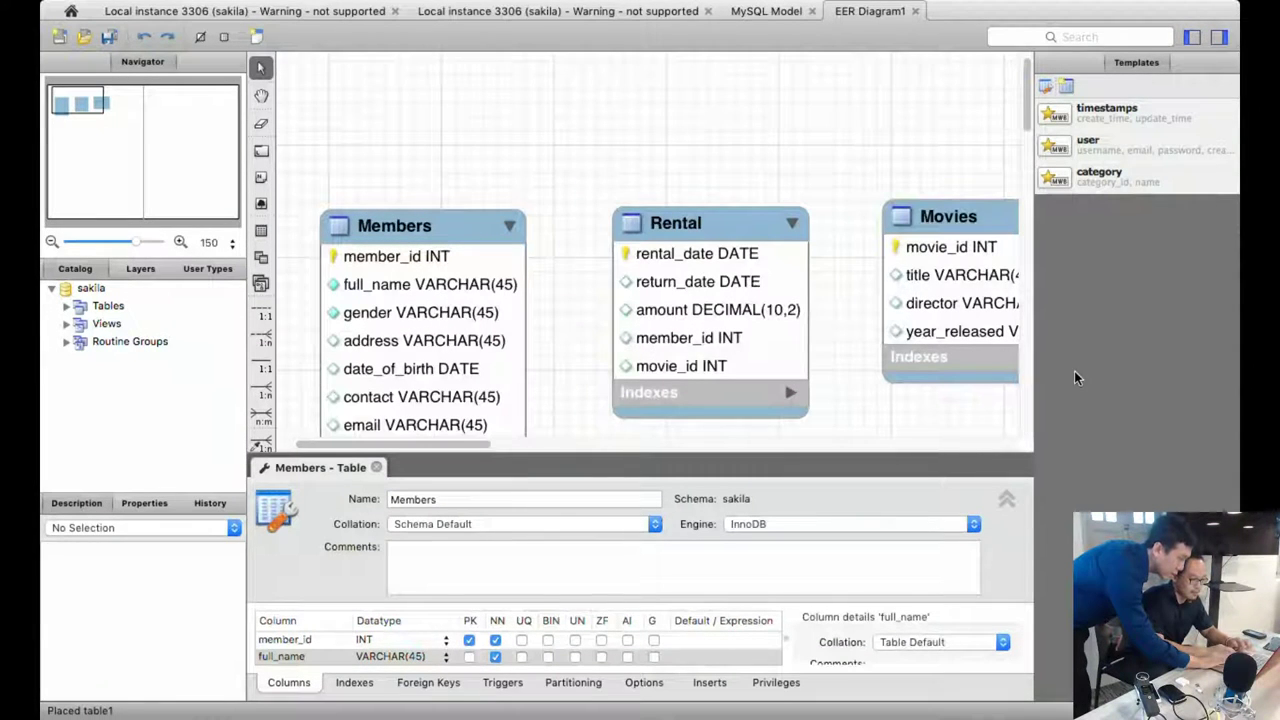
{"action": "left_click", "coordinate": [1006, 503]}
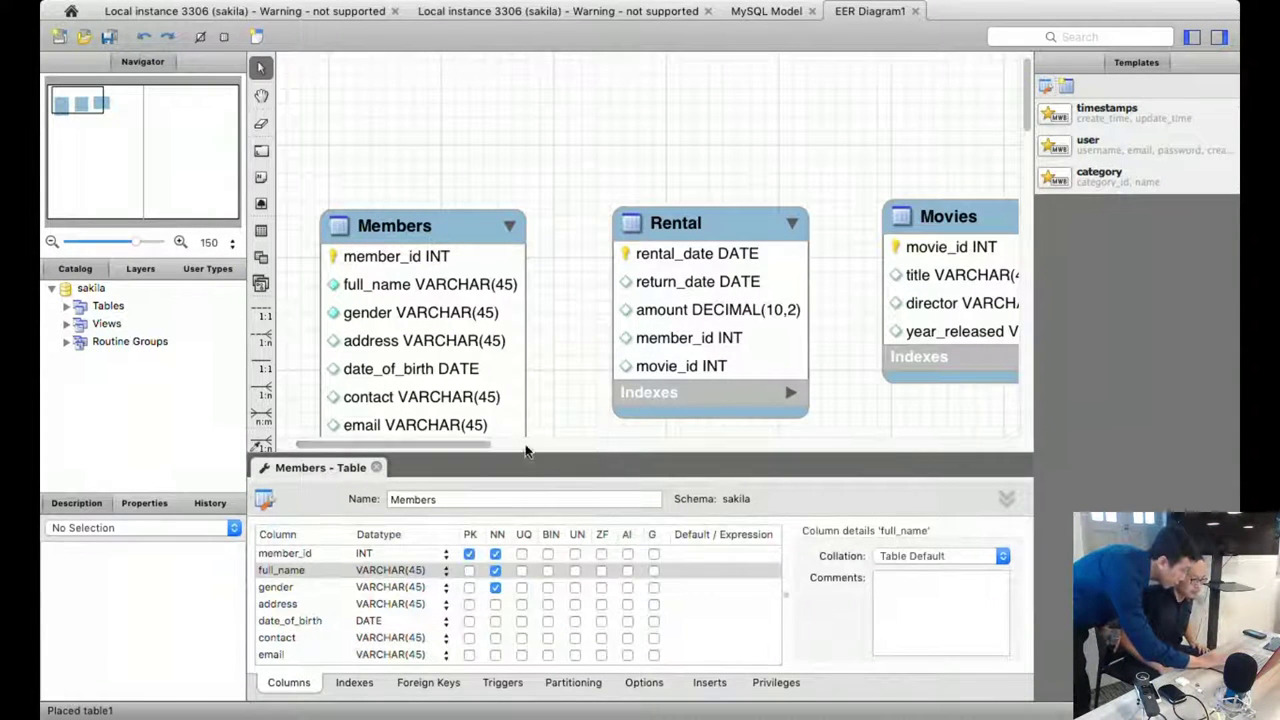
{"action": "left_click", "coordinate": [376, 468]}
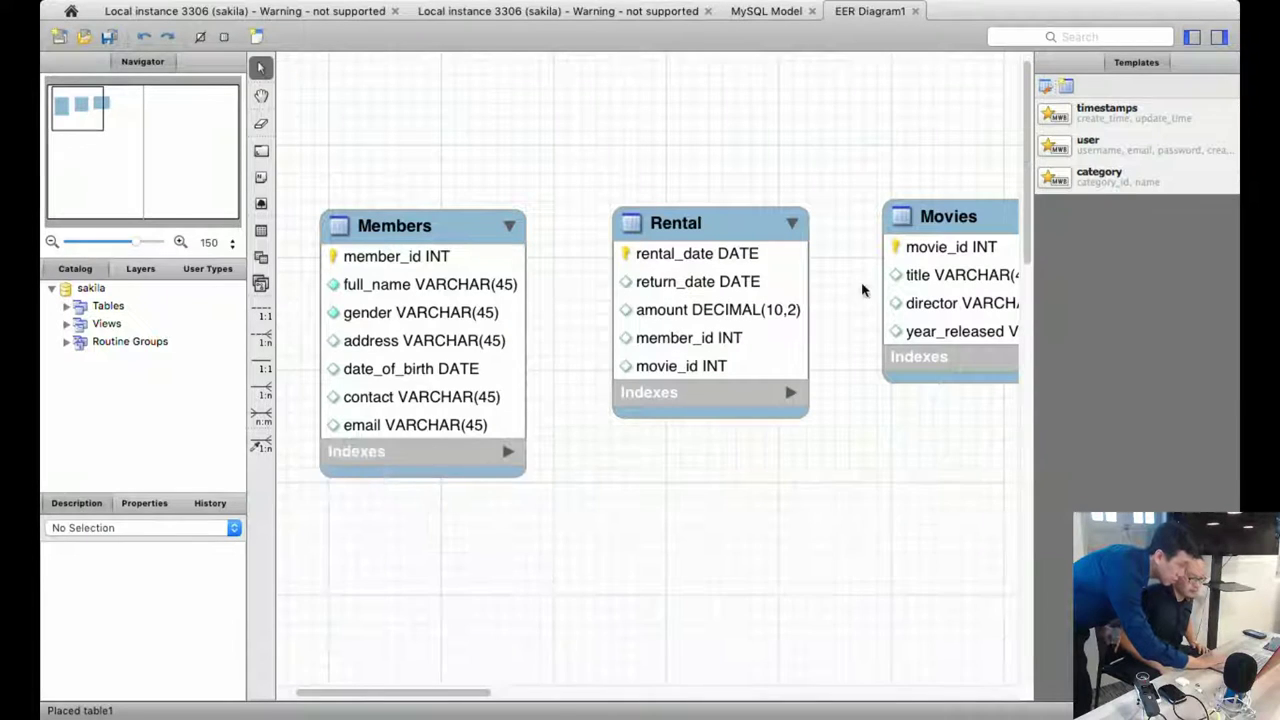
{"action": "left_click_drag", "start_coordinate": [1034, 186], "coordinate": [1208, 206]}
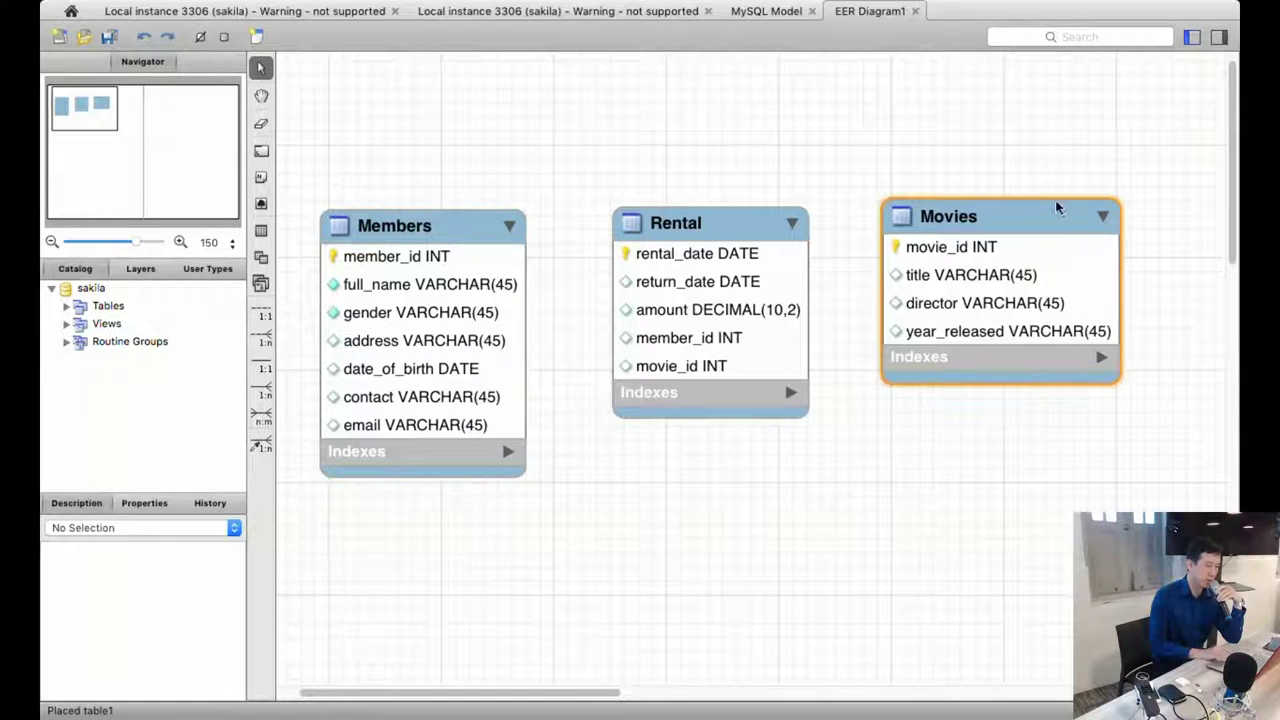
{"action": "left_click", "coordinate": [460, 240]}
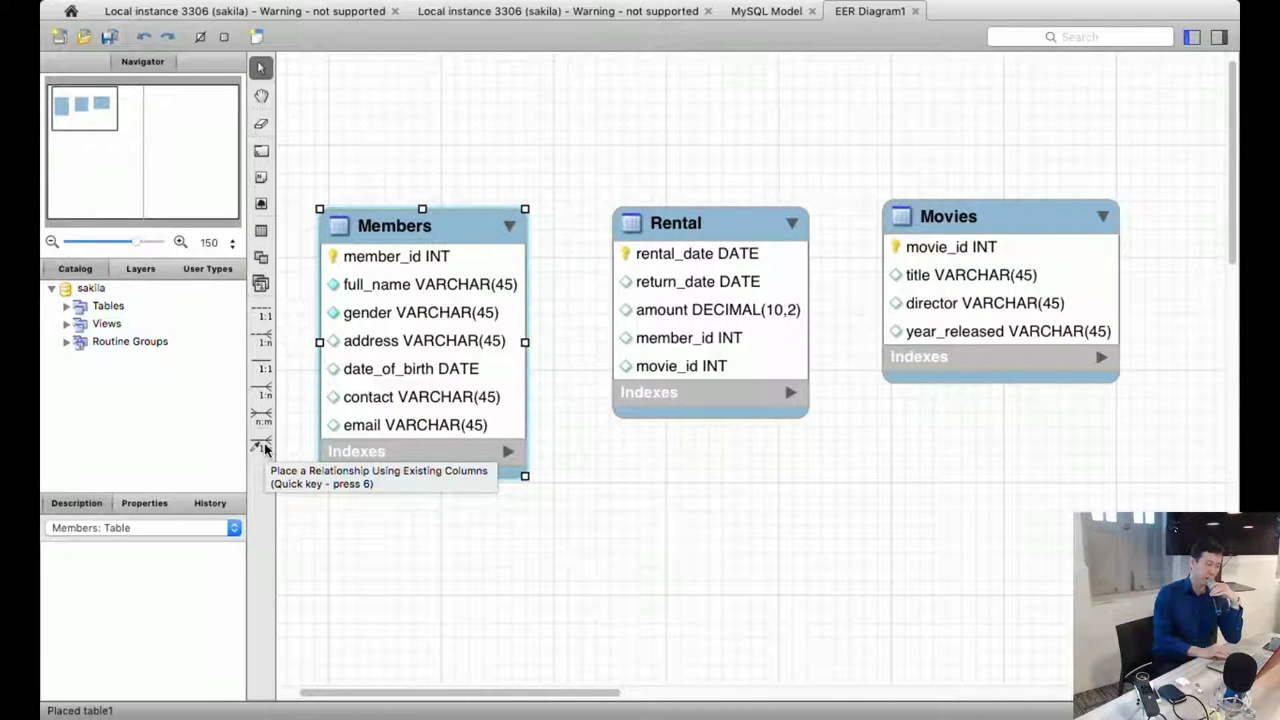
Link Rental.member_id to Members.member_id and Rental.movie_id to Movies.movie_id as foreign keys.
{"action": "left_click", "coordinate": [263, 447]}
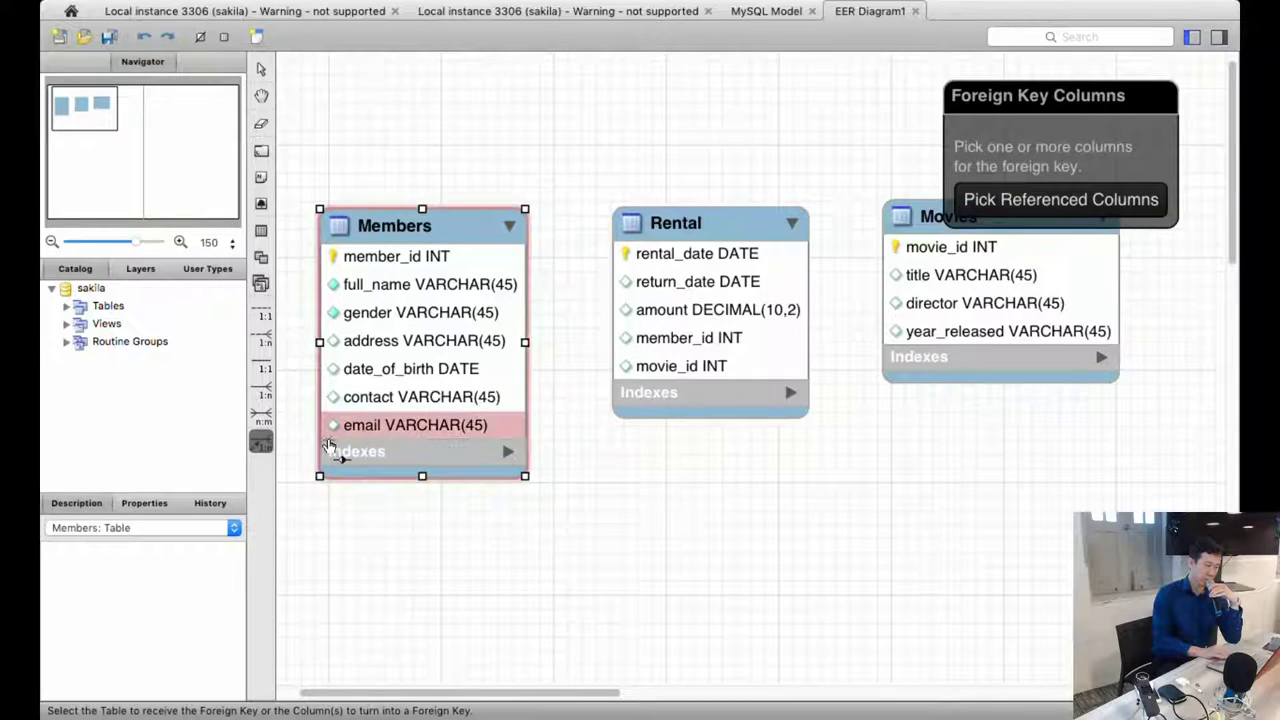
{"action": "left_click", "coordinate": [665, 340]}
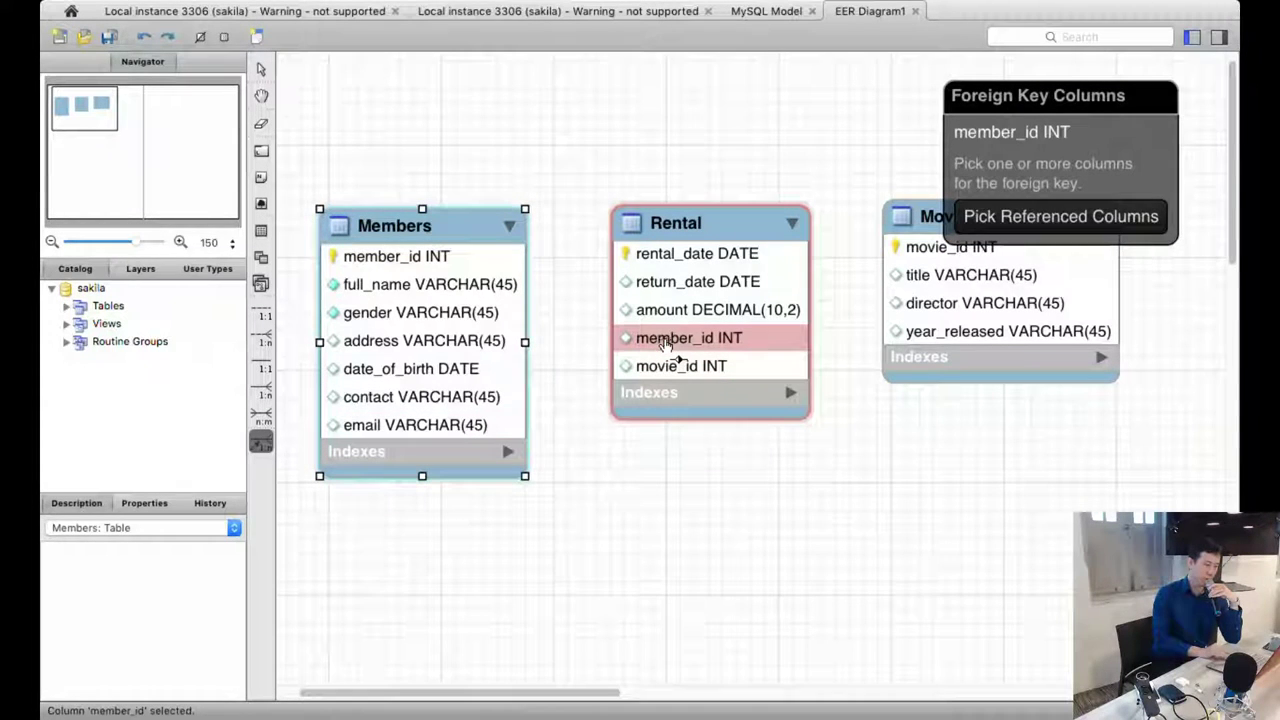
{"action": "left_click", "coordinate": [486, 263]}
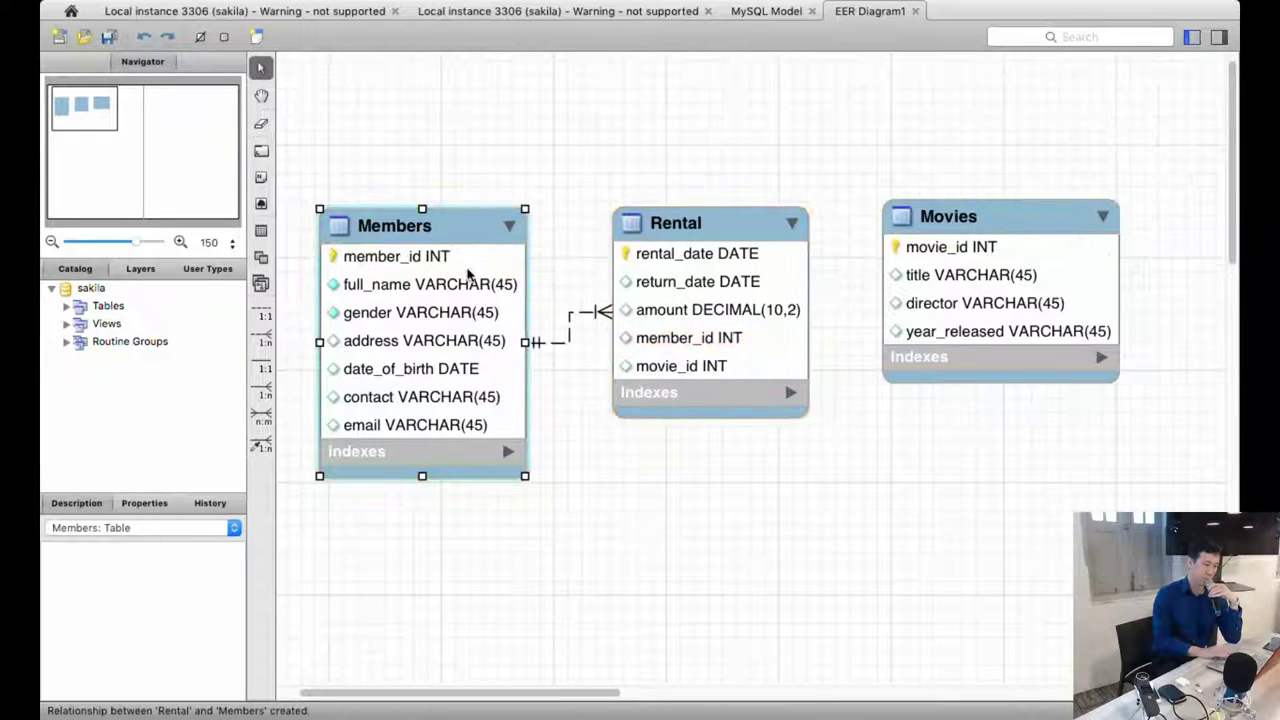
{"action": "left_click", "coordinate": [261, 445]}
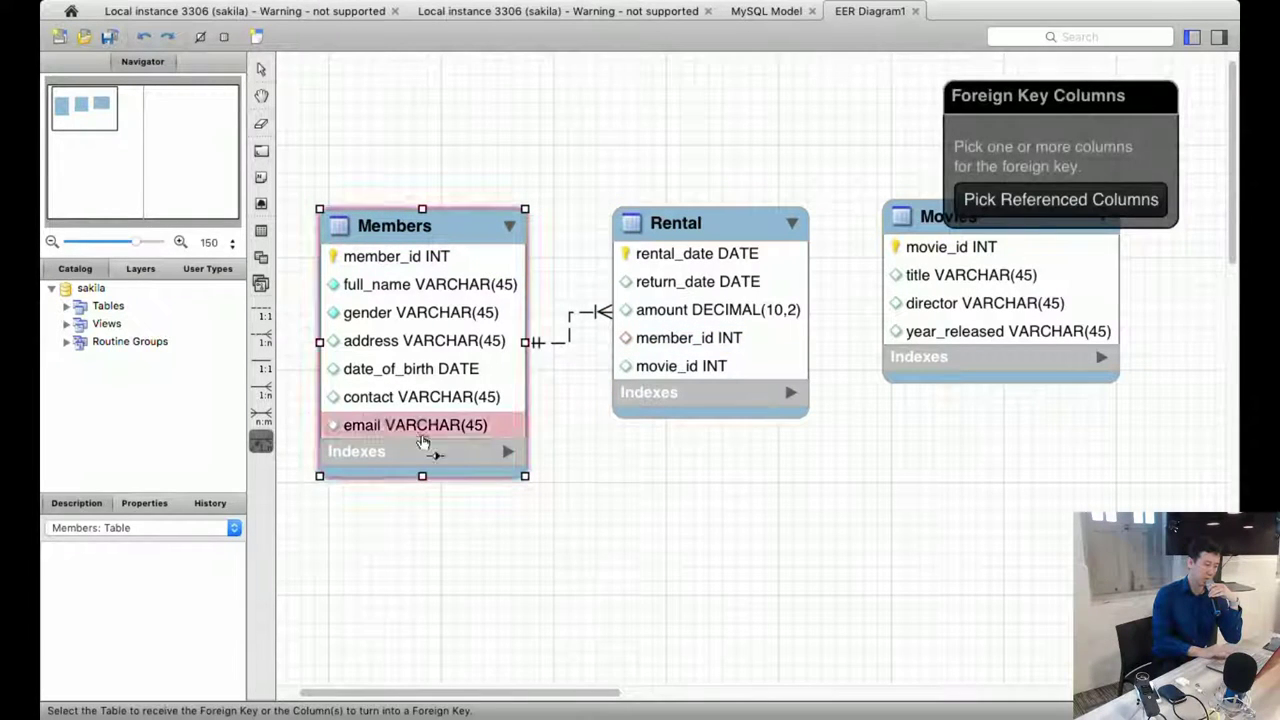
{"action": "left_click", "coordinate": [687, 372]}
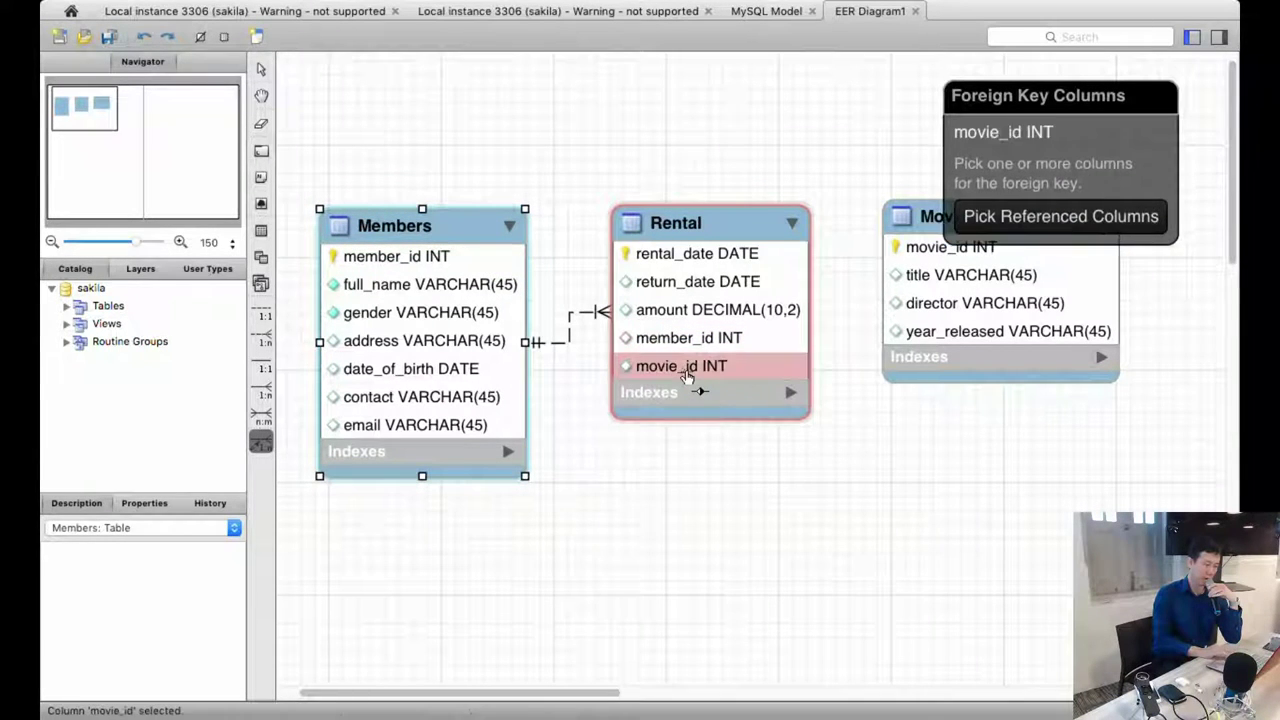
{"action": "left_click", "coordinate": [912, 250]}
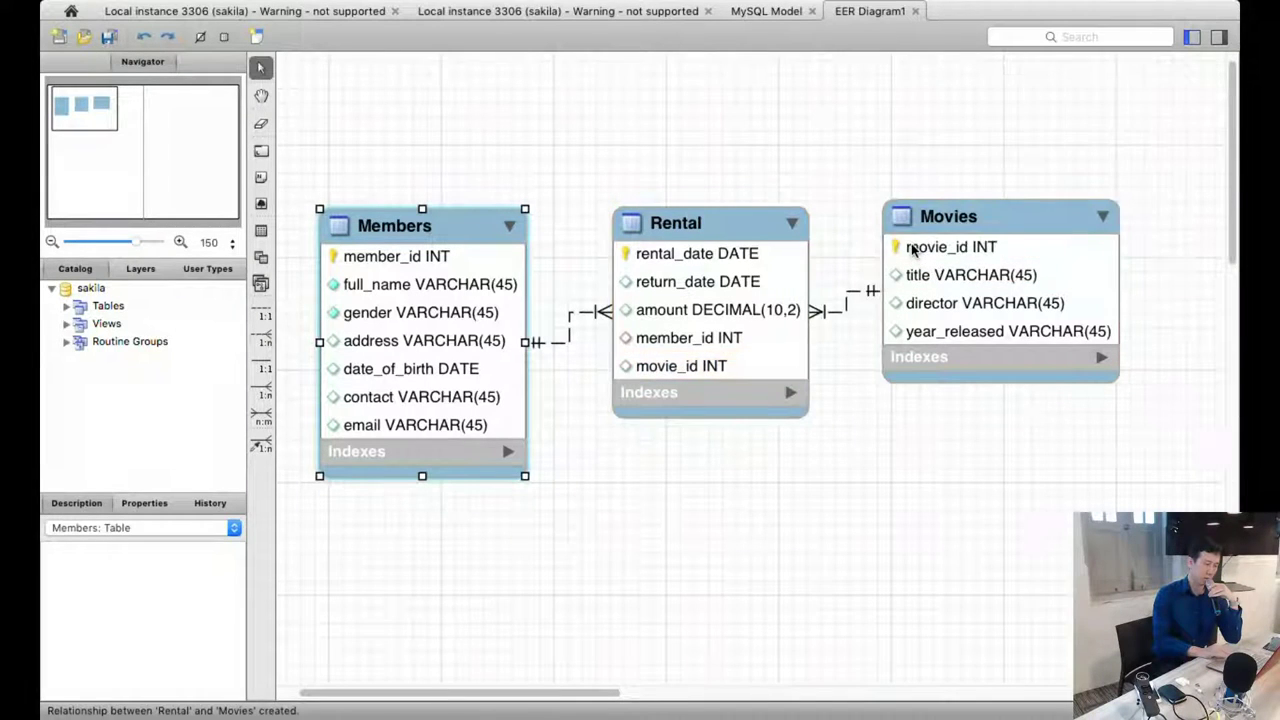
{"action": "left_click_drag", "start_coordinate": [975, 226], "coordinate": [983, 244]}
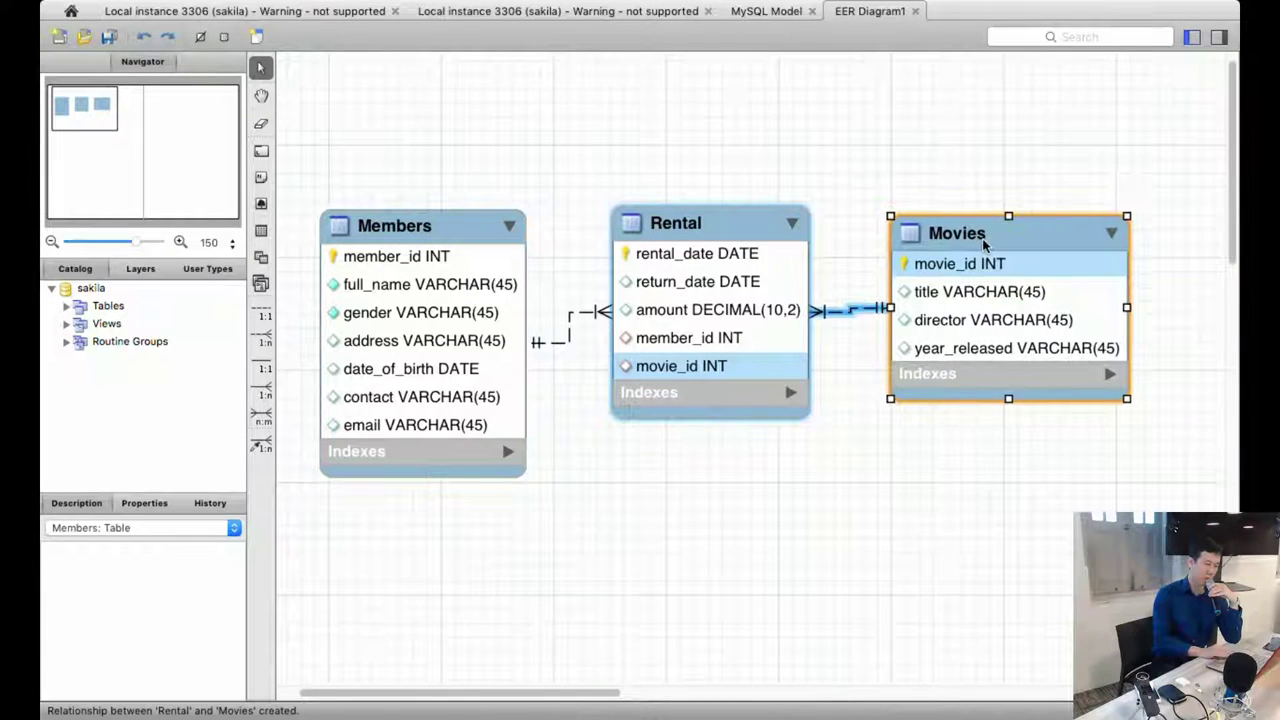
{"action": "left_click_drag", "start_coordinate": [460, 239], "coordinate": [460, 209]}
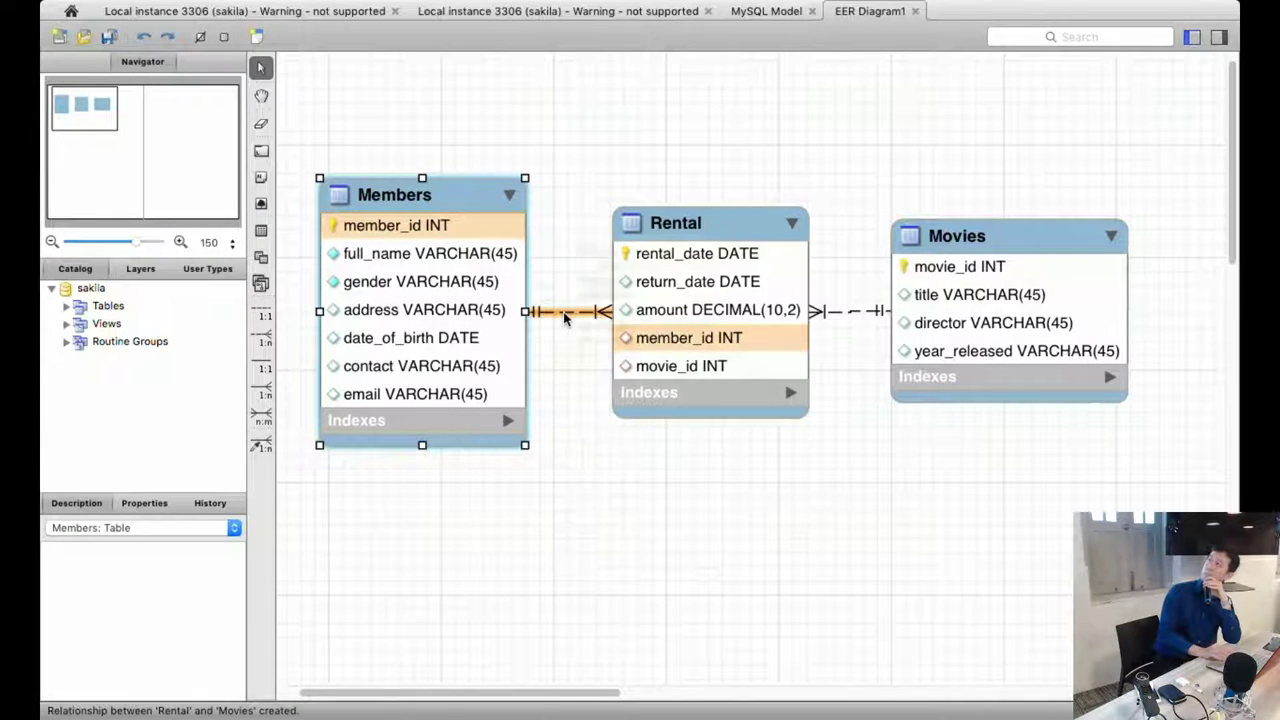
{"action": "mouse_move", "coordinate": [564, 317]}
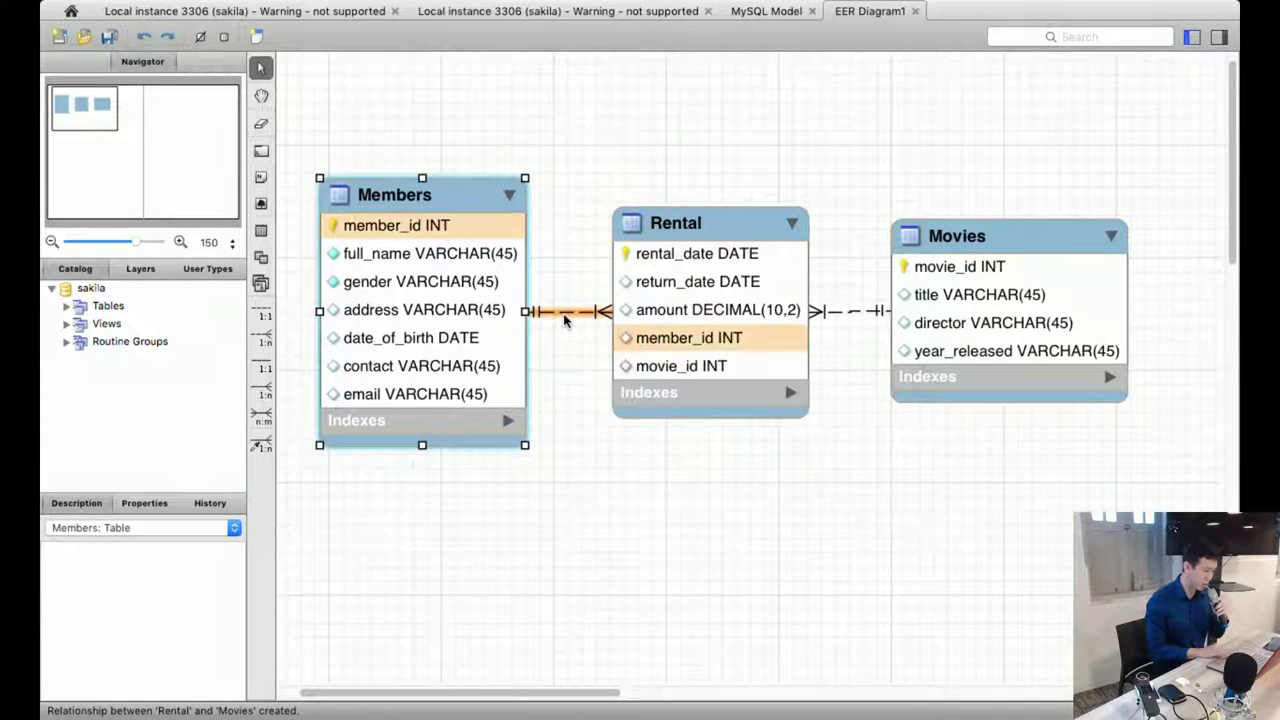
Delete the Members–Rental relationship and remove Rental's member_id column.
{"action": "left_click", "coordinate": [564, 313]}
{"action": "right_click", "coordinate": [565, 314]}
{"action": "left_click", "coordinate": [590, 434]}
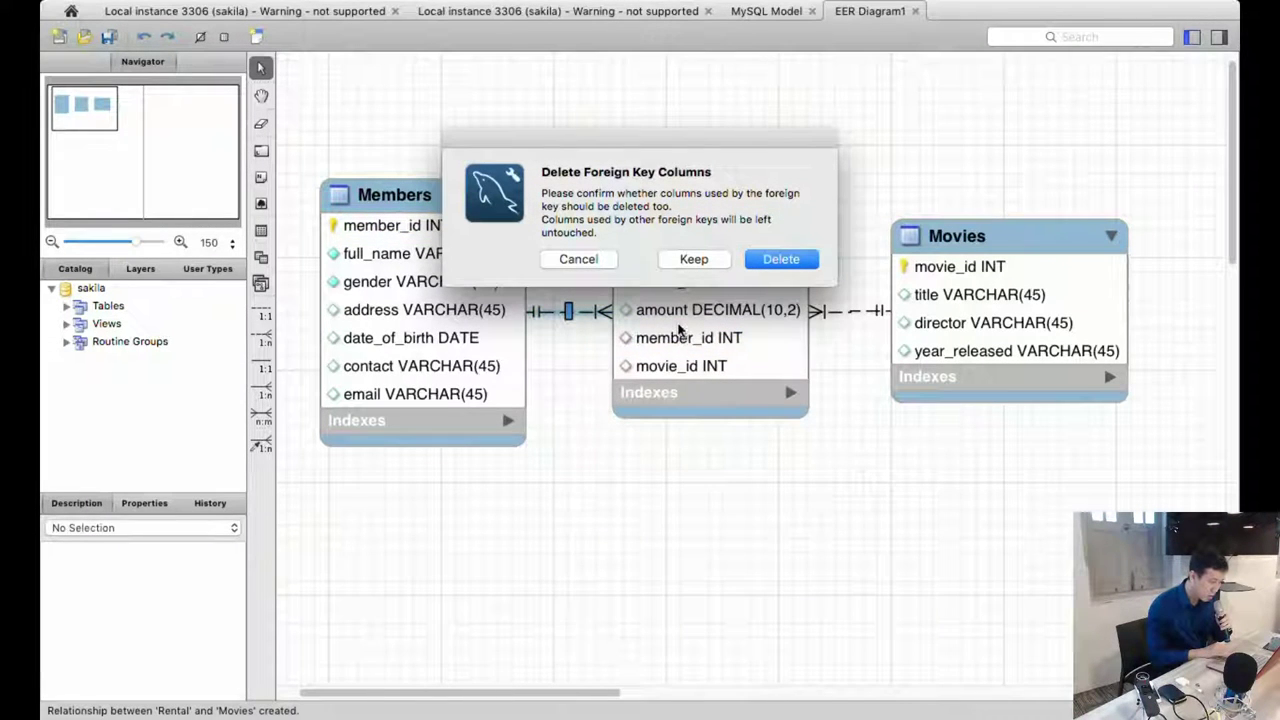
{"action": "left_click", "coordinate": [762, 268]}
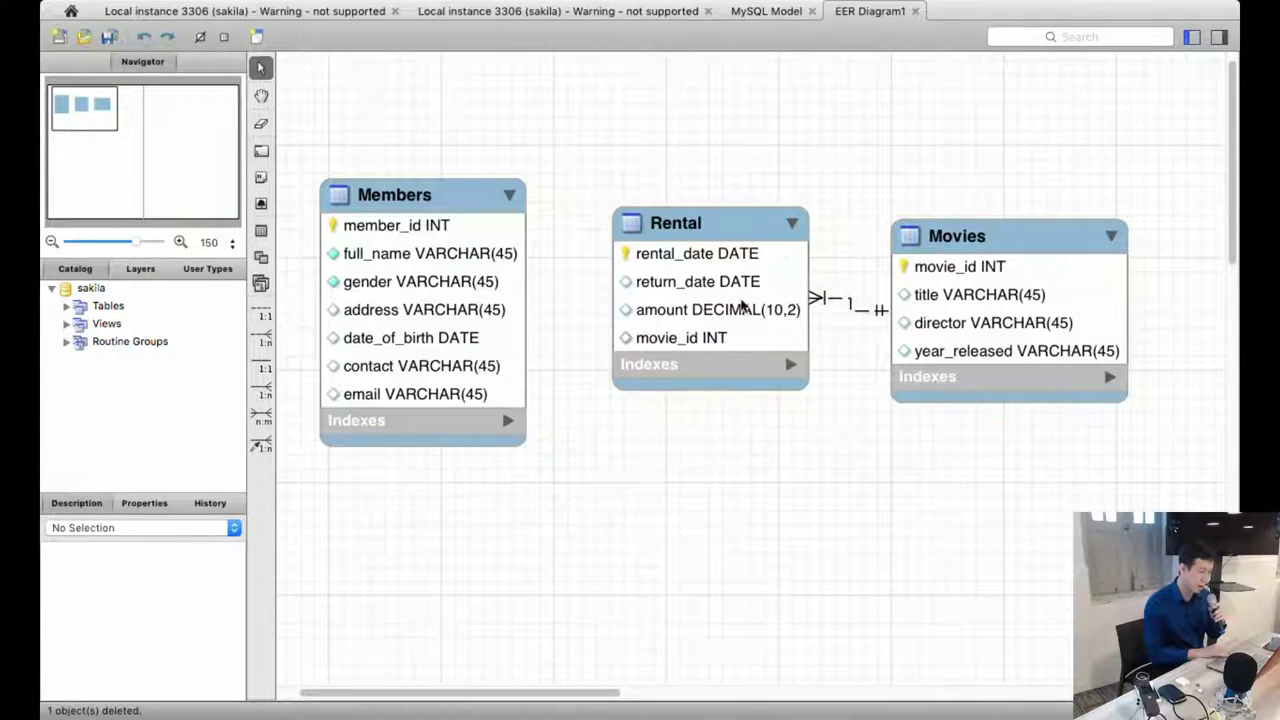
Delete the Rental–Movies relationship and its movie_id column, then open Rental in the table editor.
{"action": "right_click", "coordinate": [839, 304]}
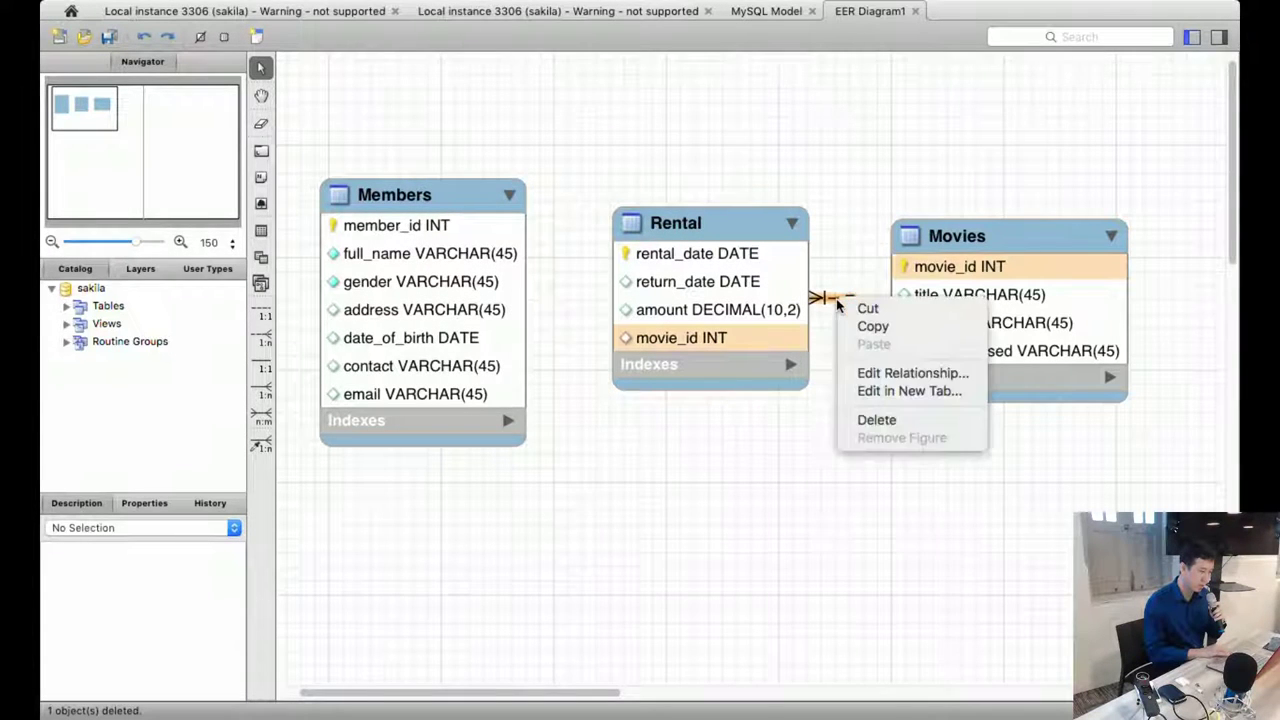
{"action": "left_click", "coordinate": [866, 420]}
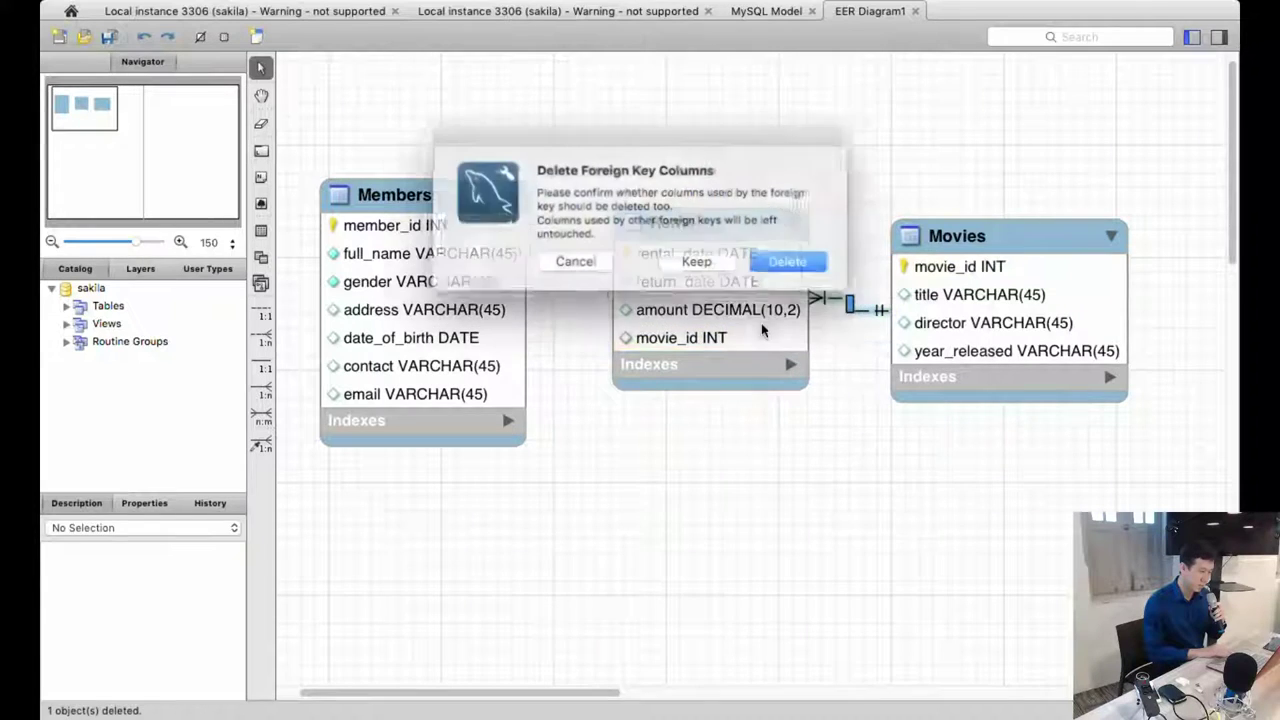
{"action": "left_click", "coordinate": [758, 258]}
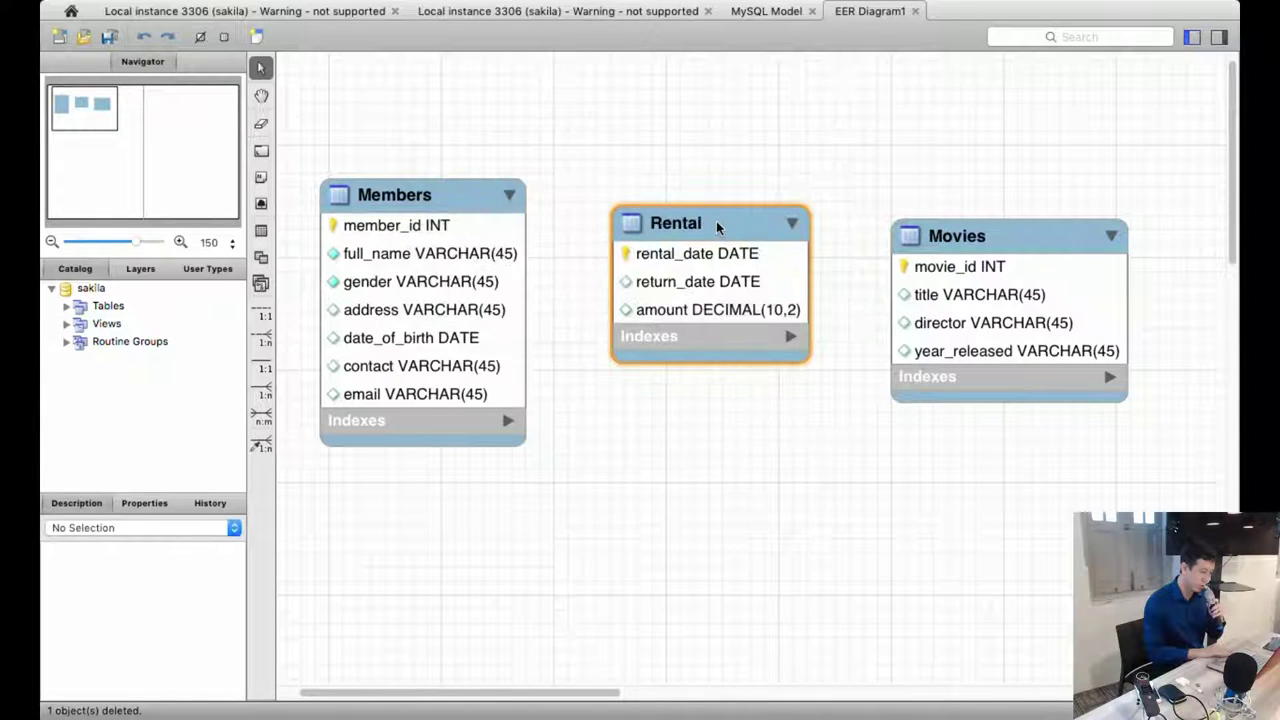
{"action": "double_click", "coordinate": [717, 222]}
Add a member_id column of type INT to the Rental table.
{"action": "left_click", "coordinate": [305, 606]}
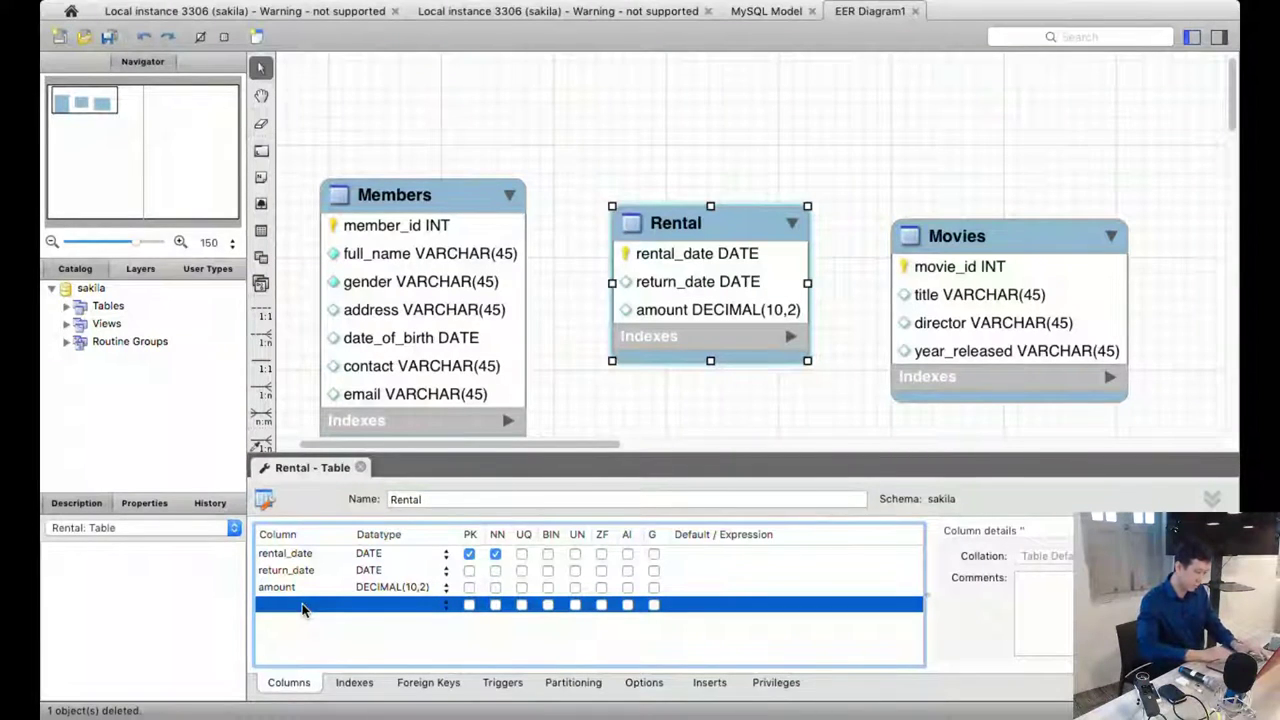
{"action": "left_click", "coordinate": [300, 604]}
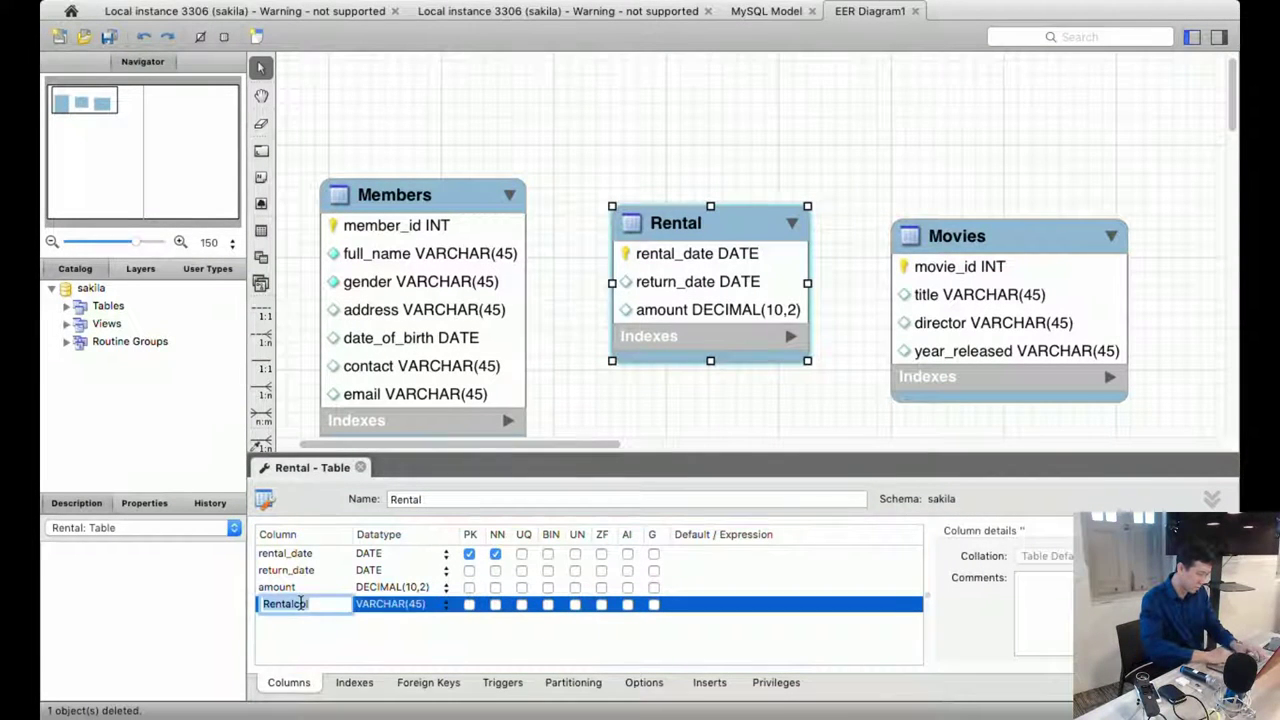
{"action": "type", "text": "member_"}
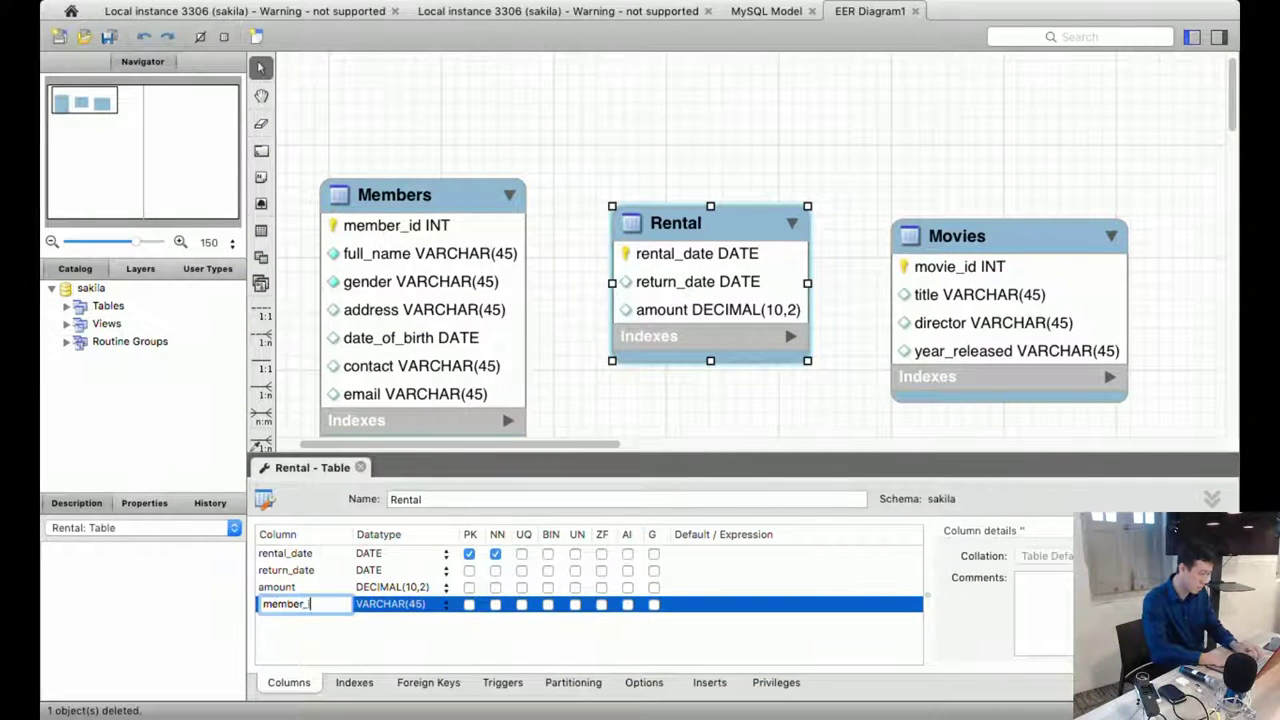
{"action": "type", "text": "id"}
{"action": "key", "text": "Return"}
{"action": "left_click", "coordinate": [363, 605]}
{"action": "type", "text": "INT"}
{"action": "key", "text": "Return"}
Add a movie_id column of type INT to the Rental table.
{"action": "left_click", "coordinate": [328, 622]}
{"action": "type", "text": "movie_id"}
{"action": "key", "text": "Return"}
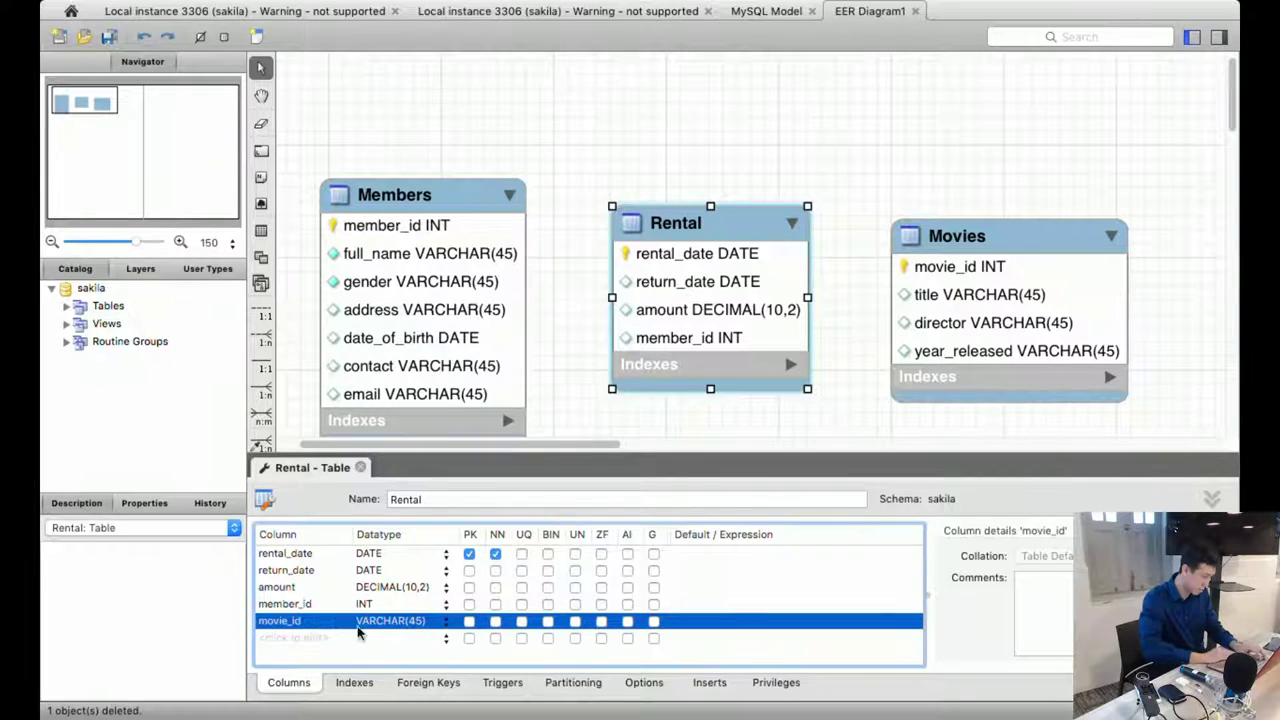
{"action": "type", "text": "INT"}
{"action": "key", "text": "Return"}
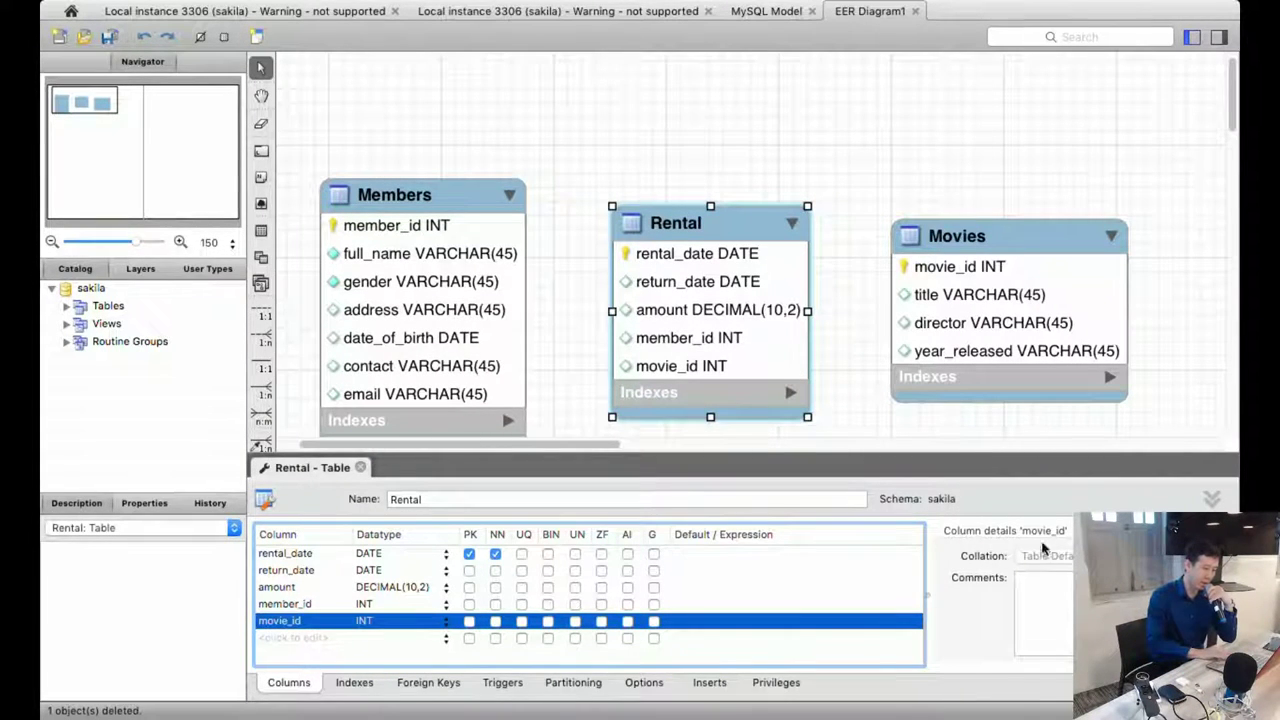
Close the Rental table editor.
{"action": "left_click", "coordinate": [1211, 497]}
{"action": "left_click", "coordinate": [1211, 497]}
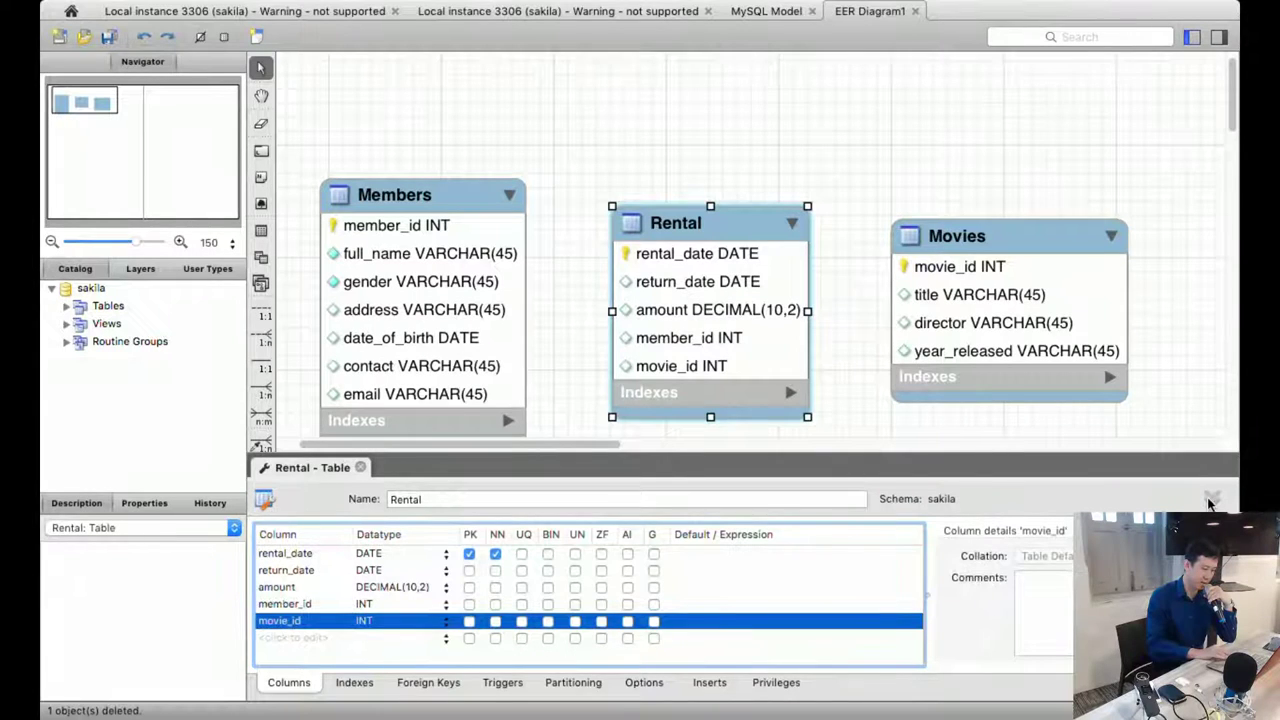
{"action": "left_click", "coordinate": [1182, 444]}
{"action": "scroll", "coordinate": [1195, 412], "scroll_direction": "down", "scroll_amount": 2}
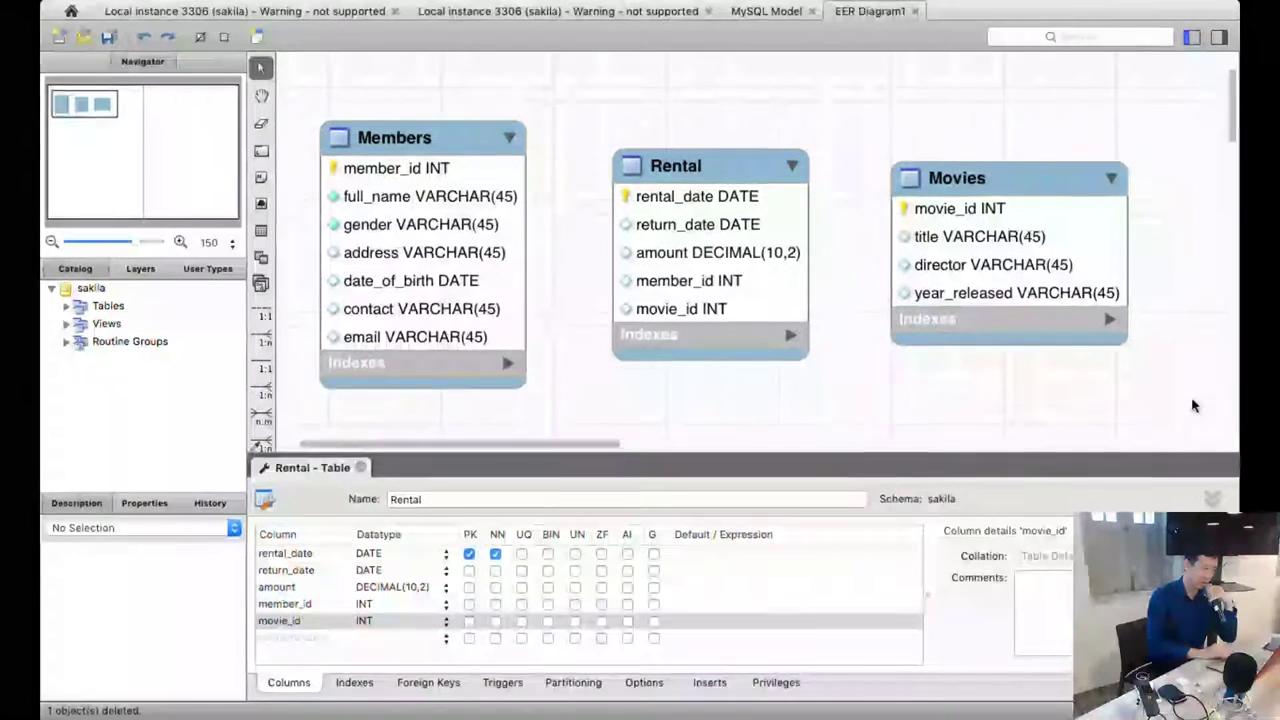
{"action": "left_click", "coordinate": [360, 468]}
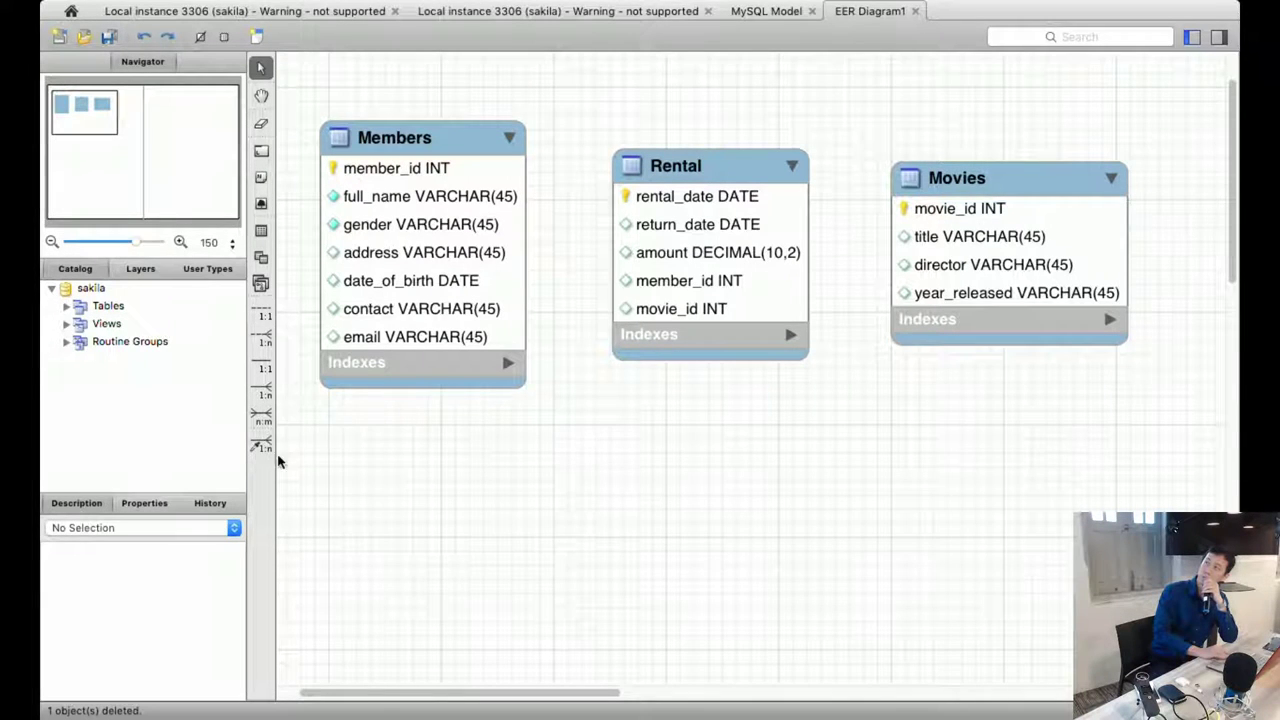
Make Rental.member_id a 1:n foreign key to Members.member_id, then pick Rental.movie_id for the next link.
{"action": "left_click", "coordinate": [259, 447]}
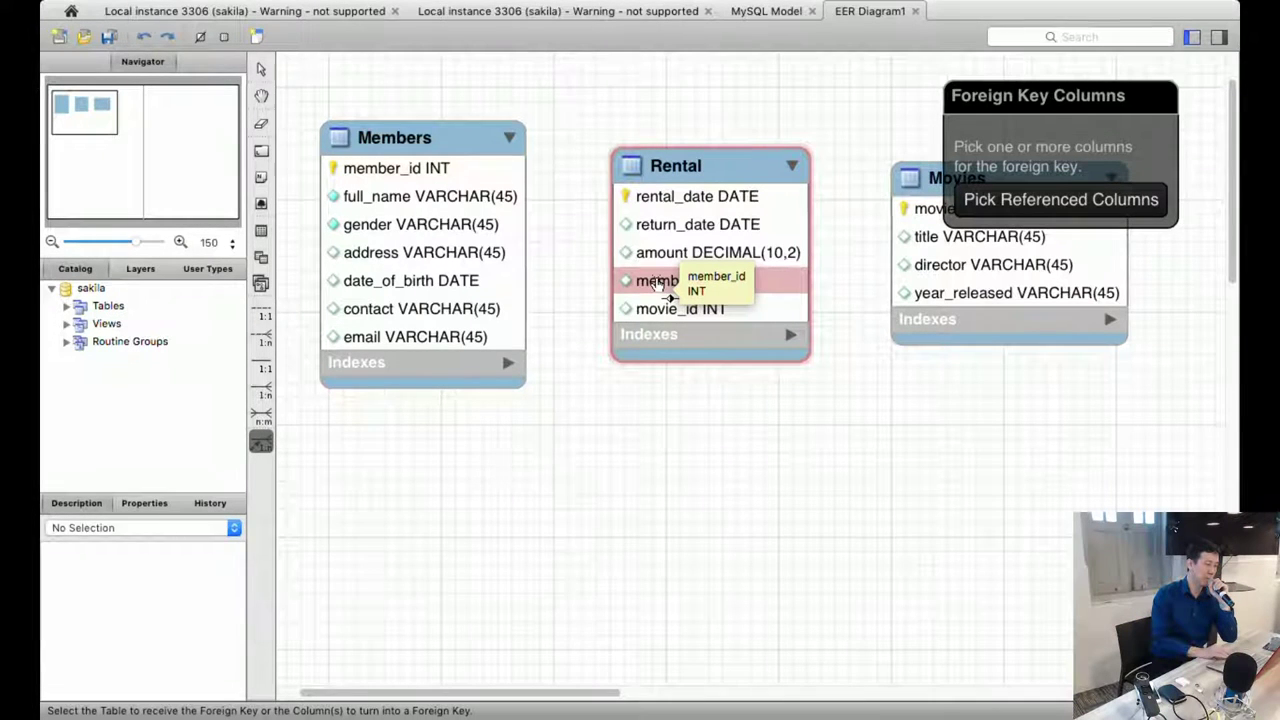
{"action": "left_click", "coordinate": [658, 283]}
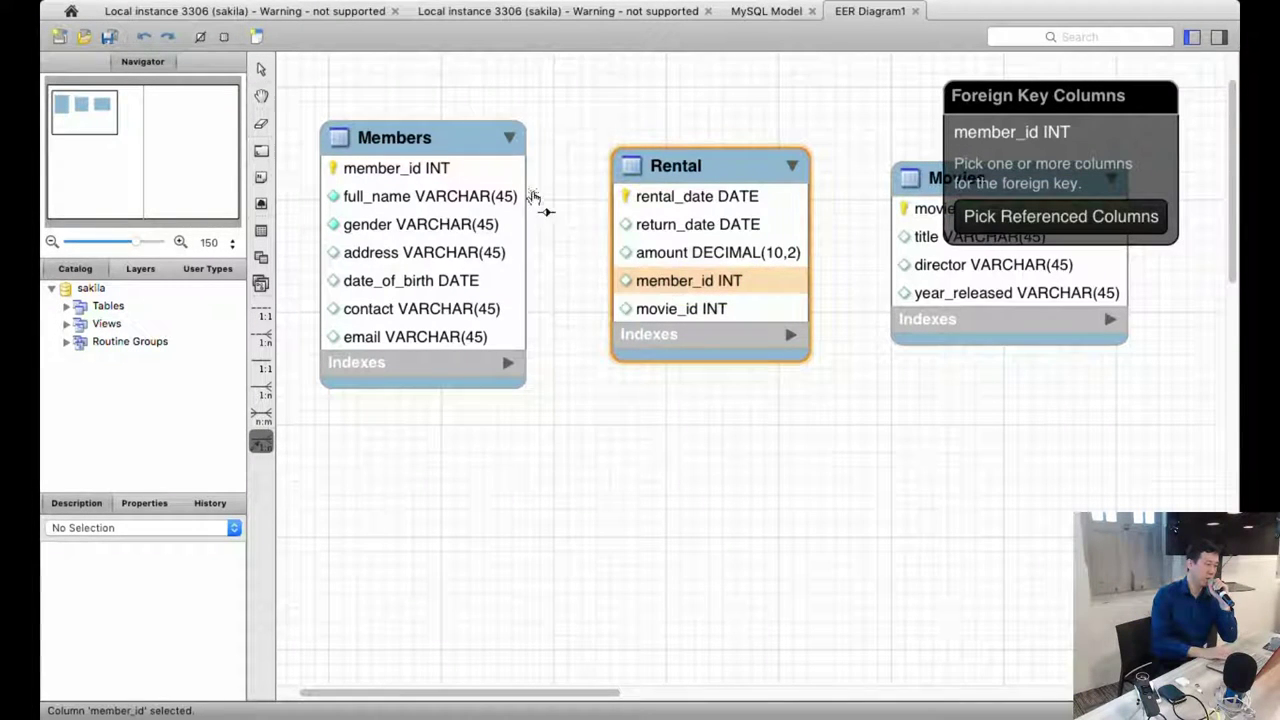
{"action": "left_click", "coordinate": [477, 171]}
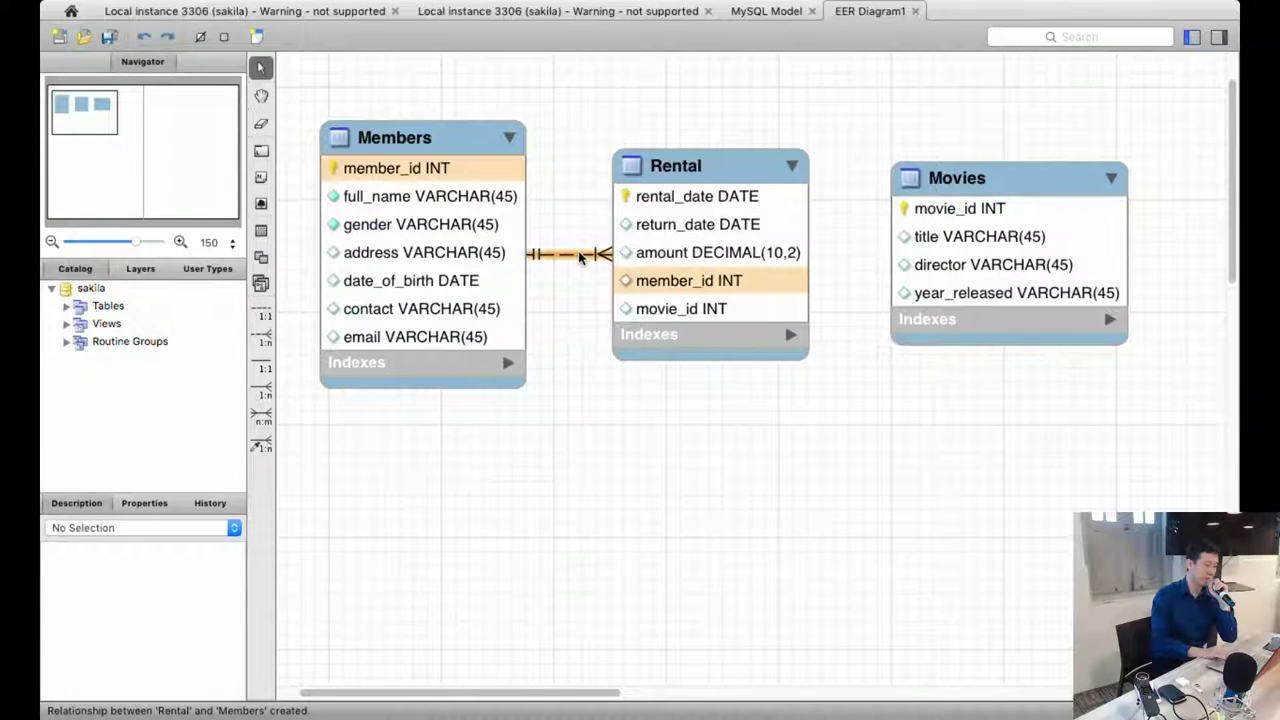
{"action": "left_click", "coordinate": [261, 443]}
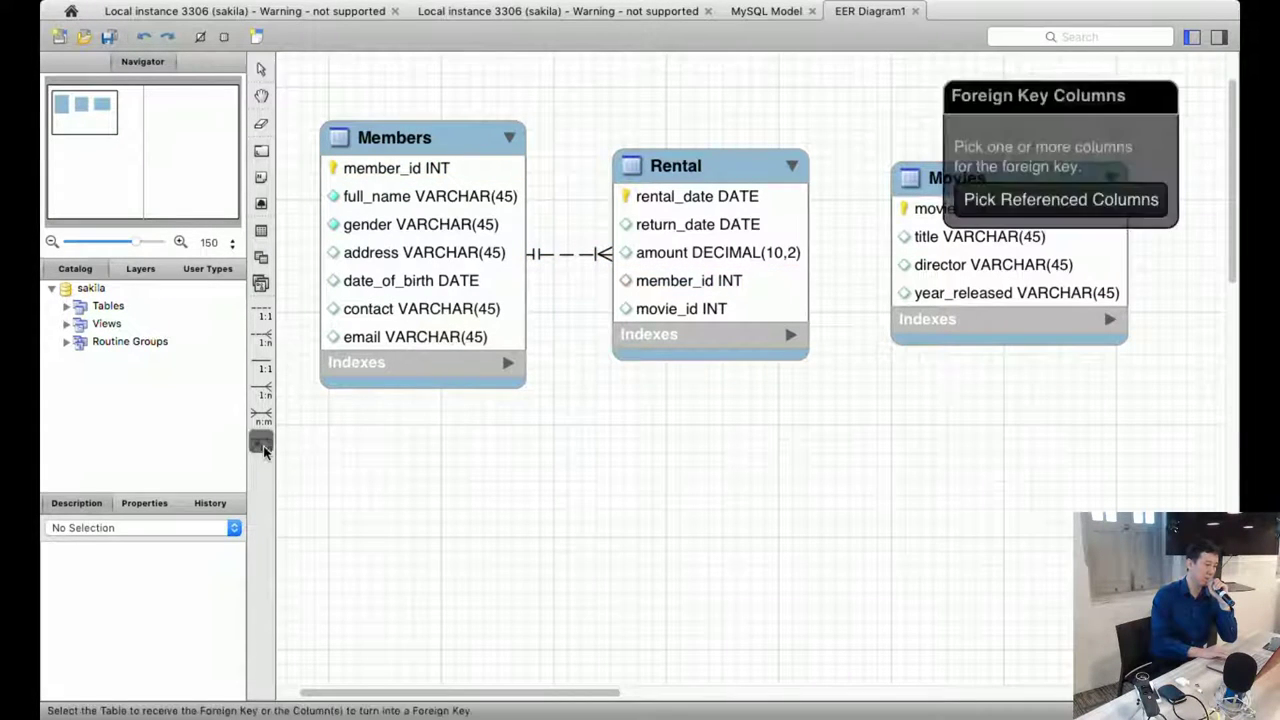
{"action": "left_click", "coordinate": [712, 310]}
Link Rental.movie_id to Movies.movie_id, then switch to Keynote's Relationship slide.
{"action": "left_click", "coordinate": [926, 213]}
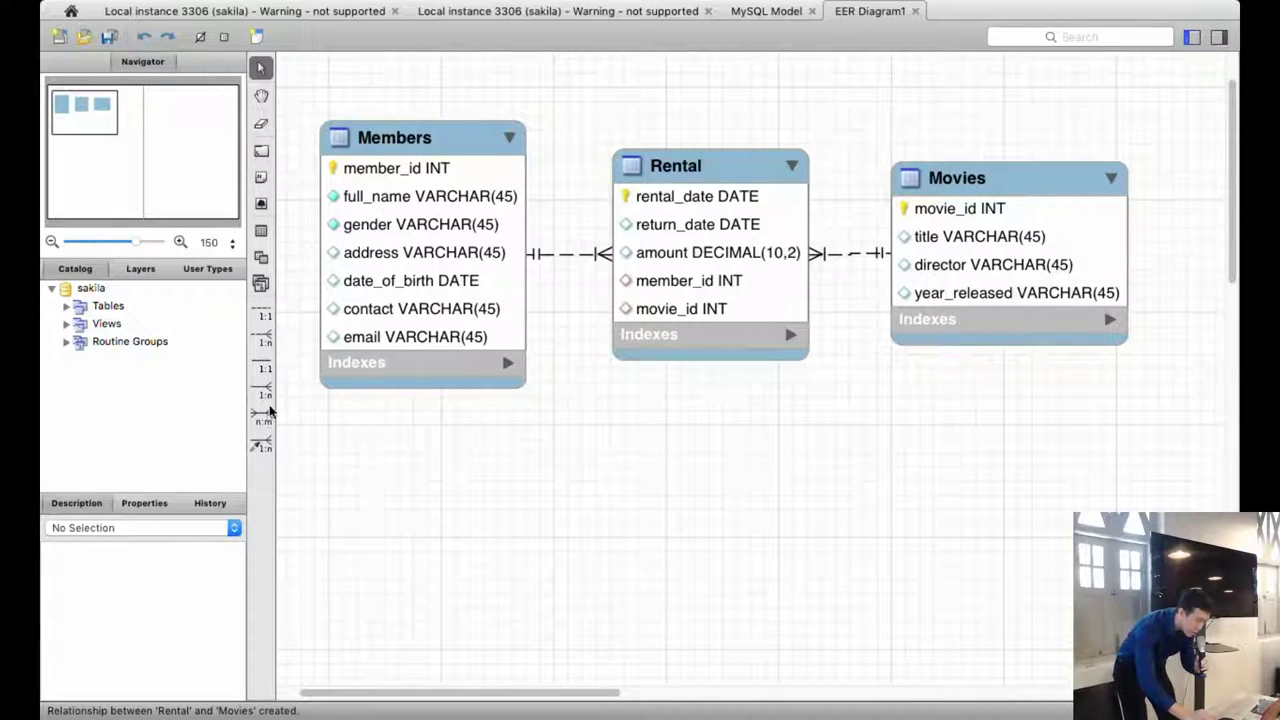
{"action": "left_click", "coordinate": [259, 443]}
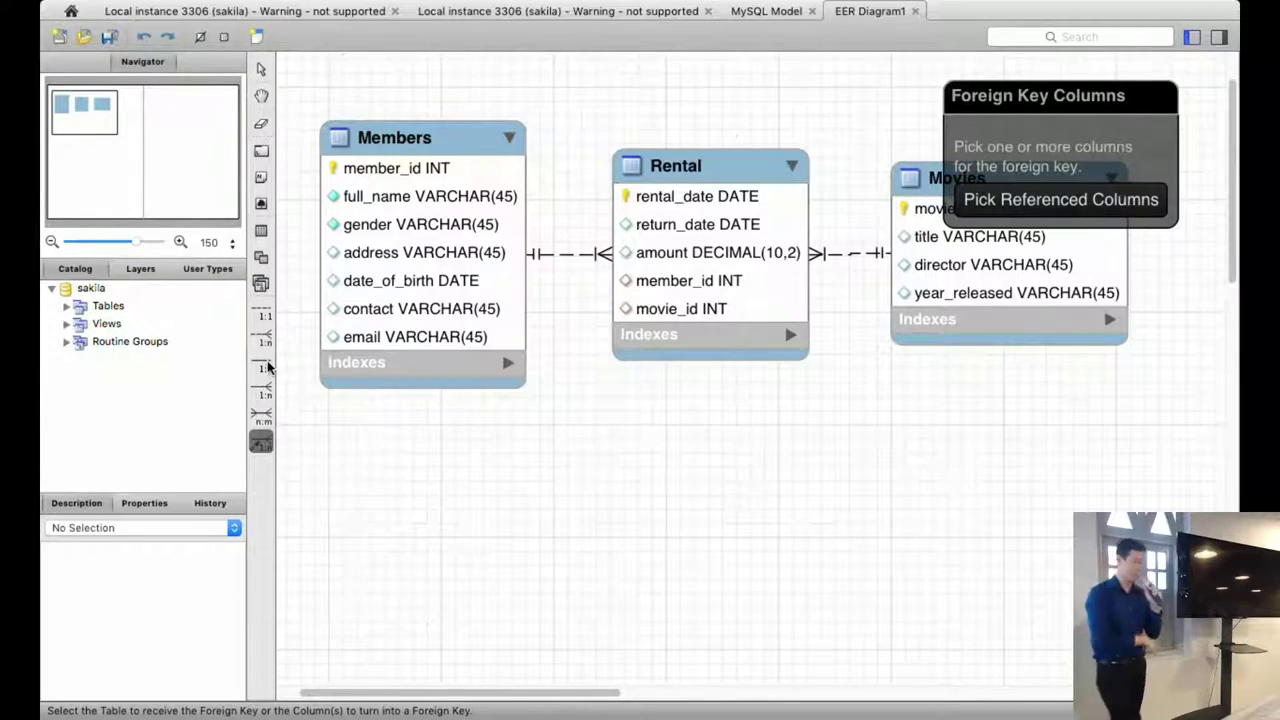
{"action": "key", "text": "ctrl+Left"}
{"action": "key", "text": "ctrl+Left"}
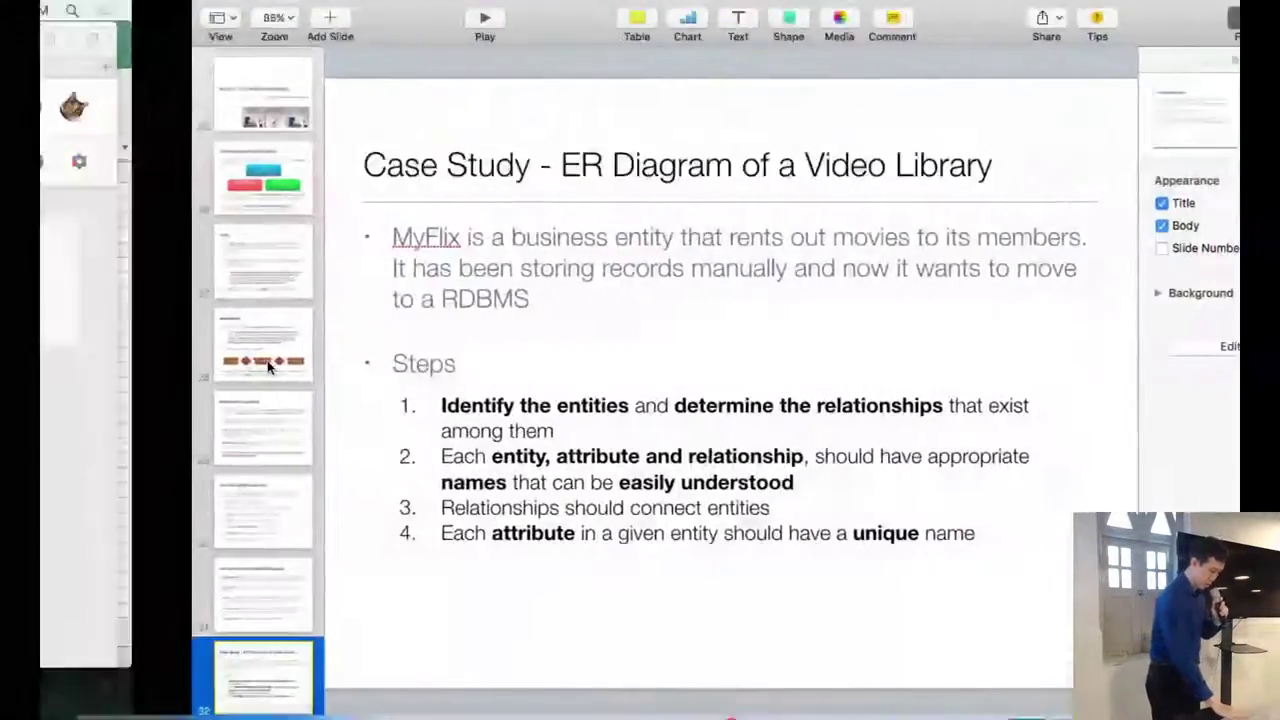
{"action": "key", "text": "ctrl+Right"}
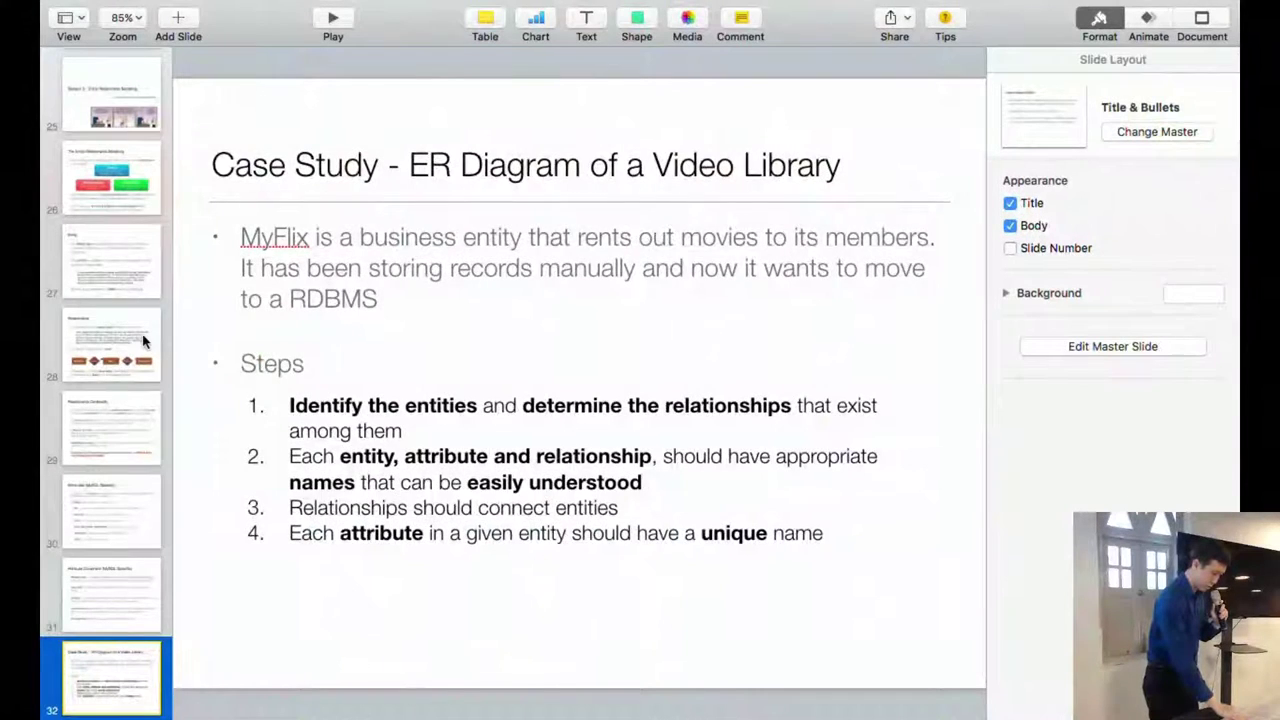
{"action": "left_click", "coordinate": [137, 345]}
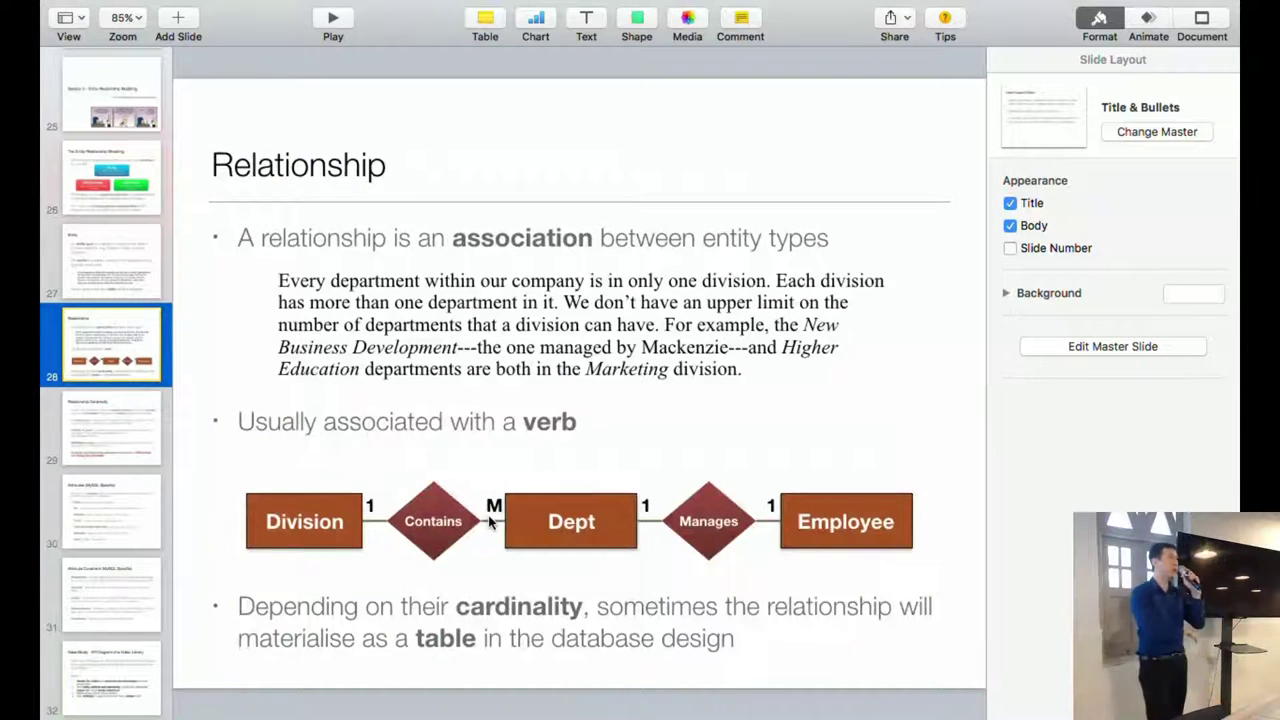
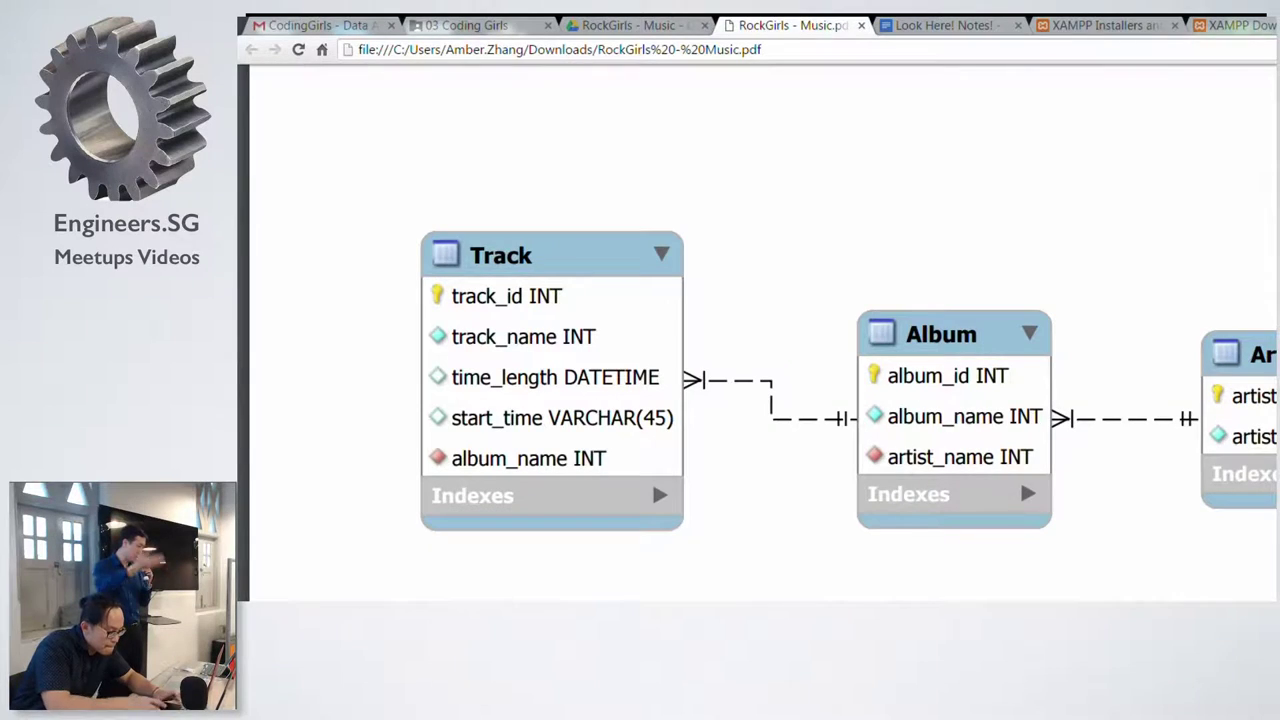
Lower the display resolution from 1920 × 1080 to 1280 × 720 and apply it.
{"action": "key", "text": "super+d"}
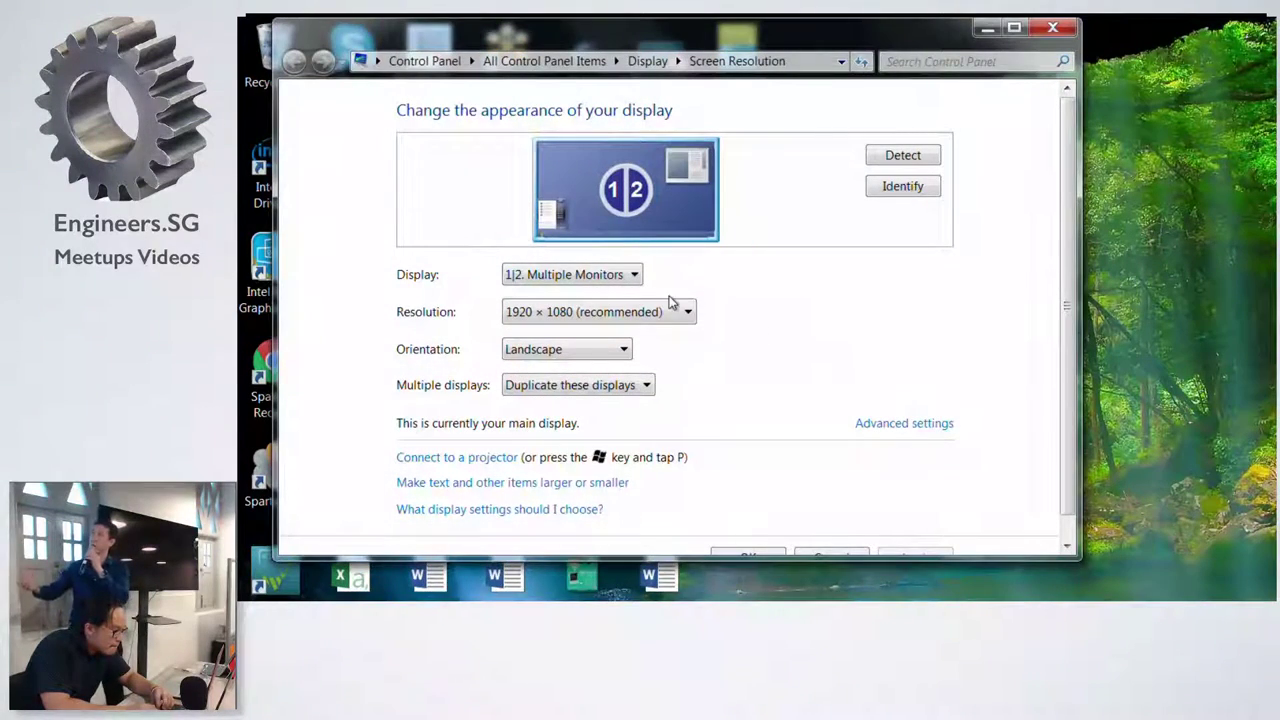
{"action": "left_click", "coordinate": [663, 318]}
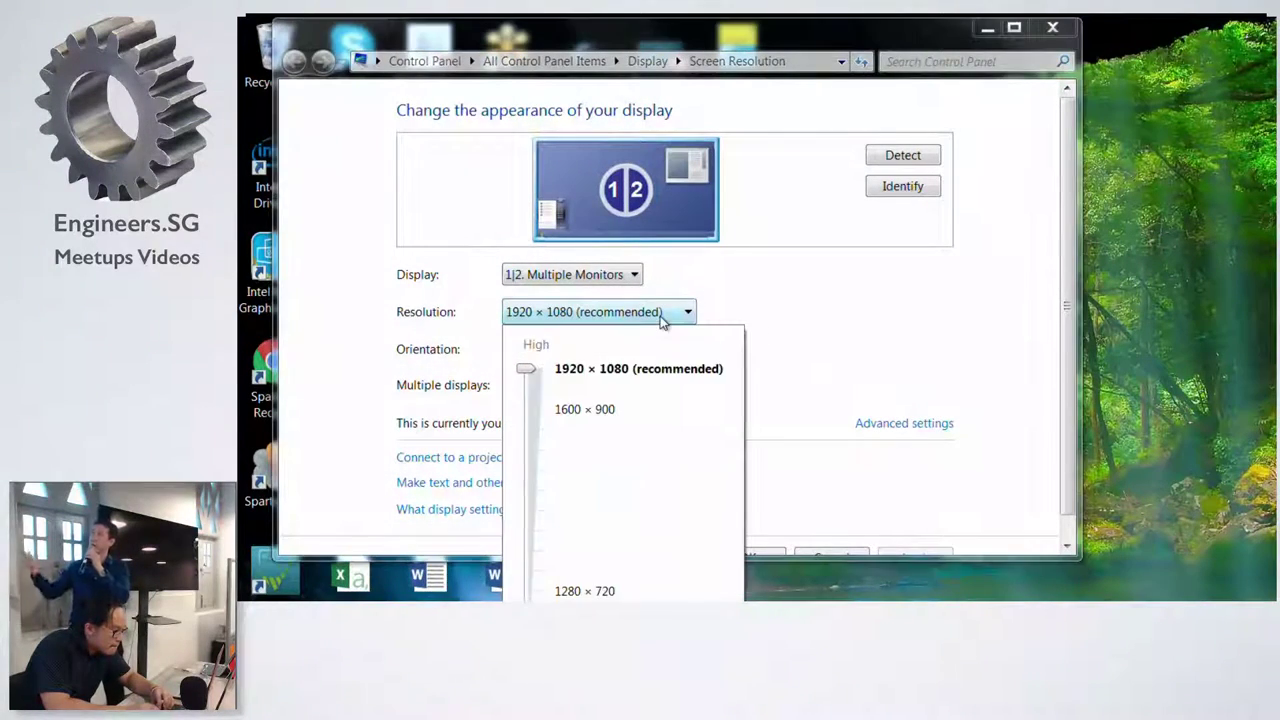
{"action": "left_click", "coordinate": [524, 592]}
{"action": "left_click", "coordinate": [843, 400]}
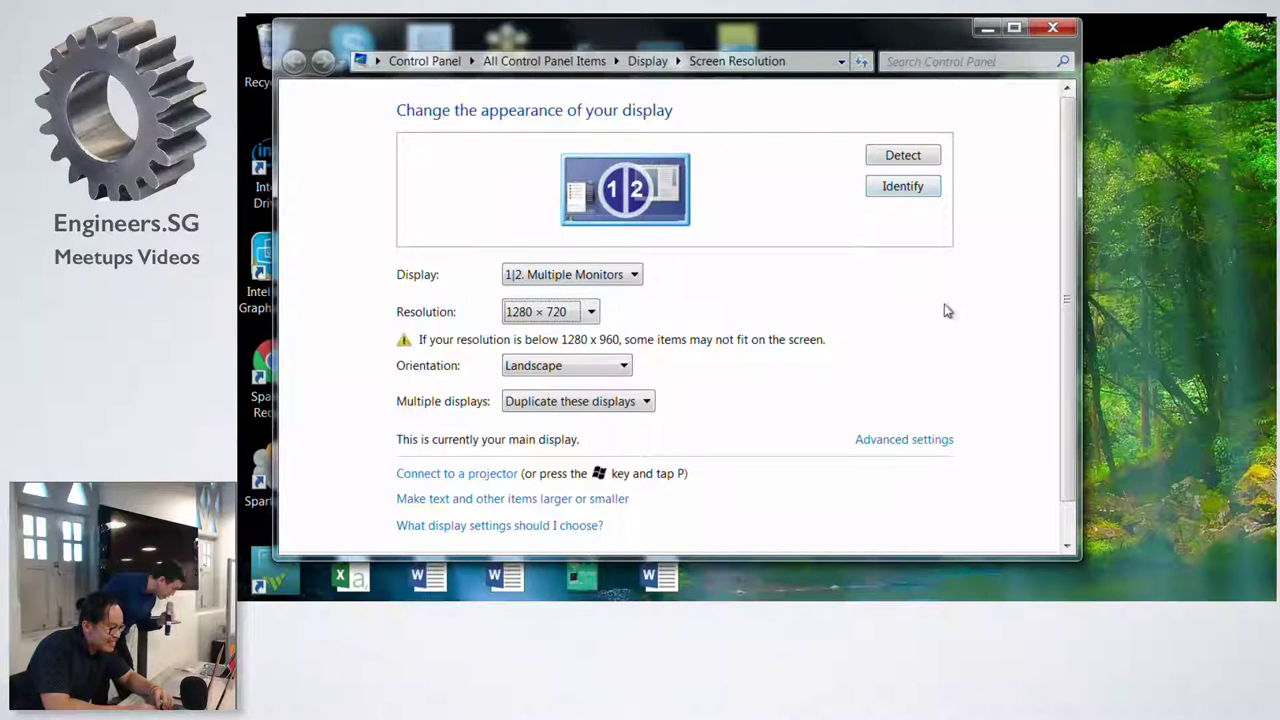
{"action": "left_click_drag", "start_coordinate": [1067, 262], "coordinate": [1068, 314]}
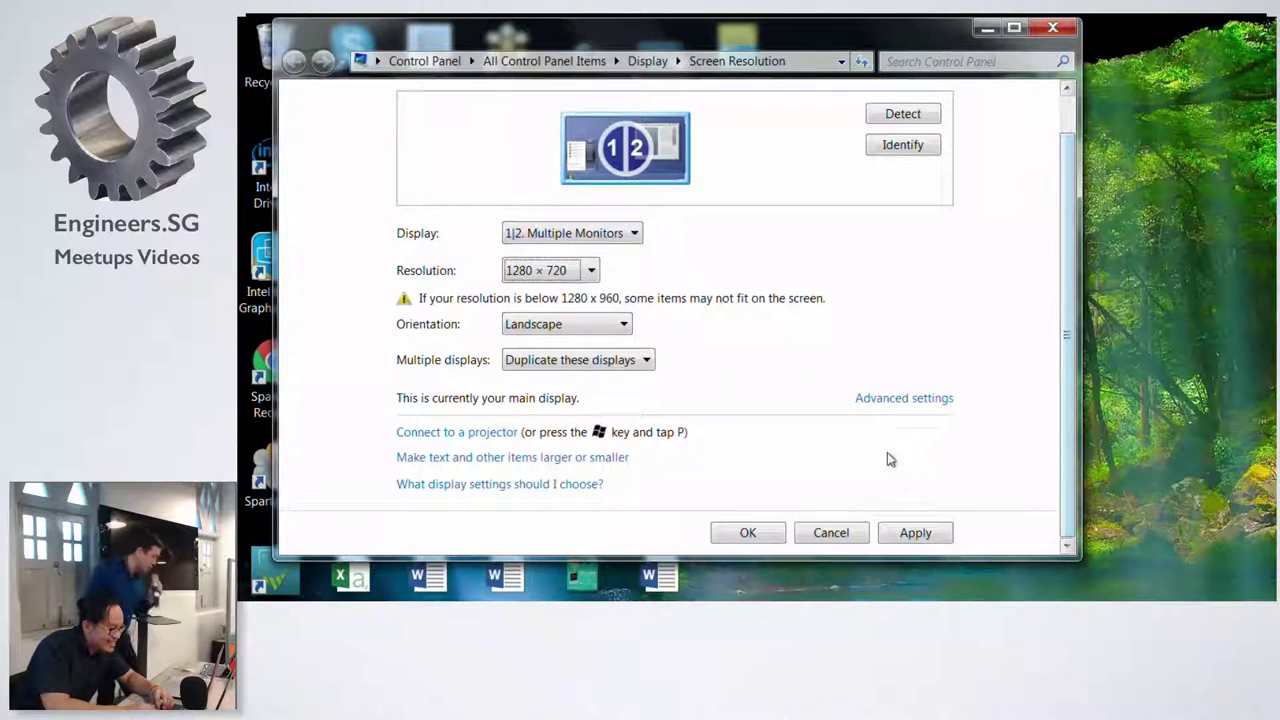
{"action": "left_click", "coordinate": [915, 532]}
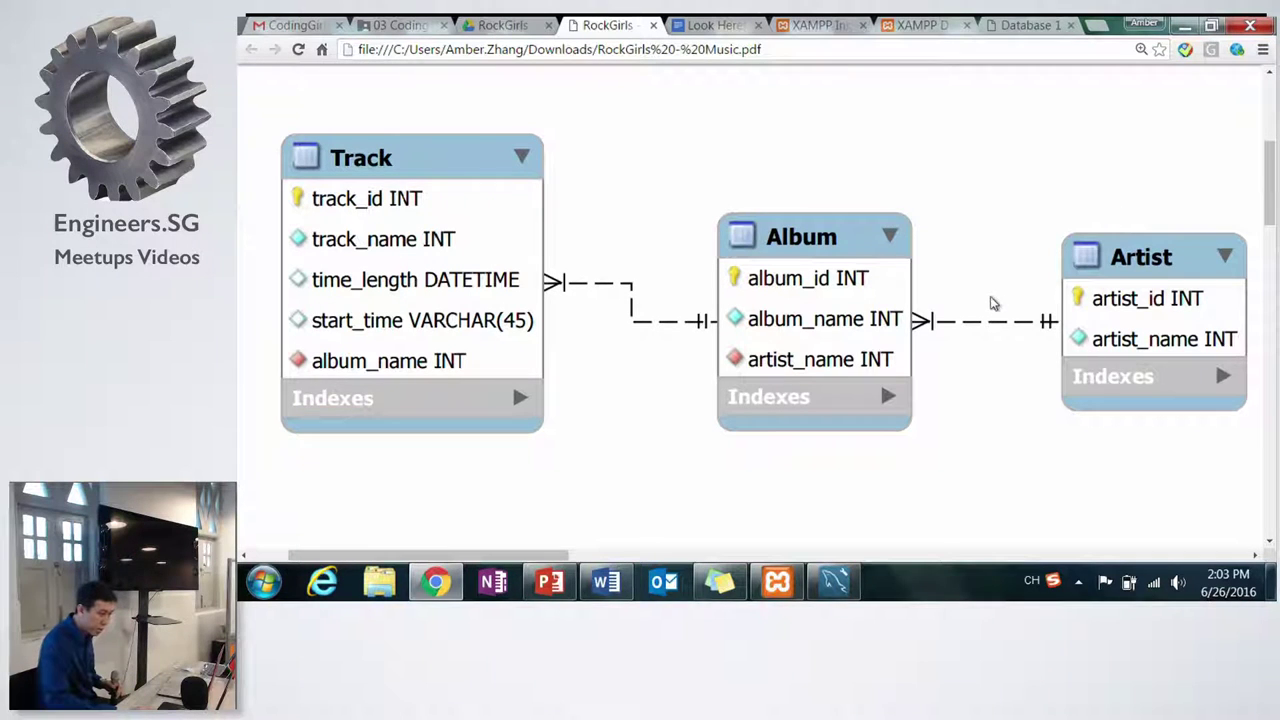
In the Google Drive tab, close the PDF preview and return to the Session 2 - Data Warehouse folder.
{"action": "left_click", "coordinate": [438, 583]}
{"action": "left_click", "coordinate": [438, 583]}
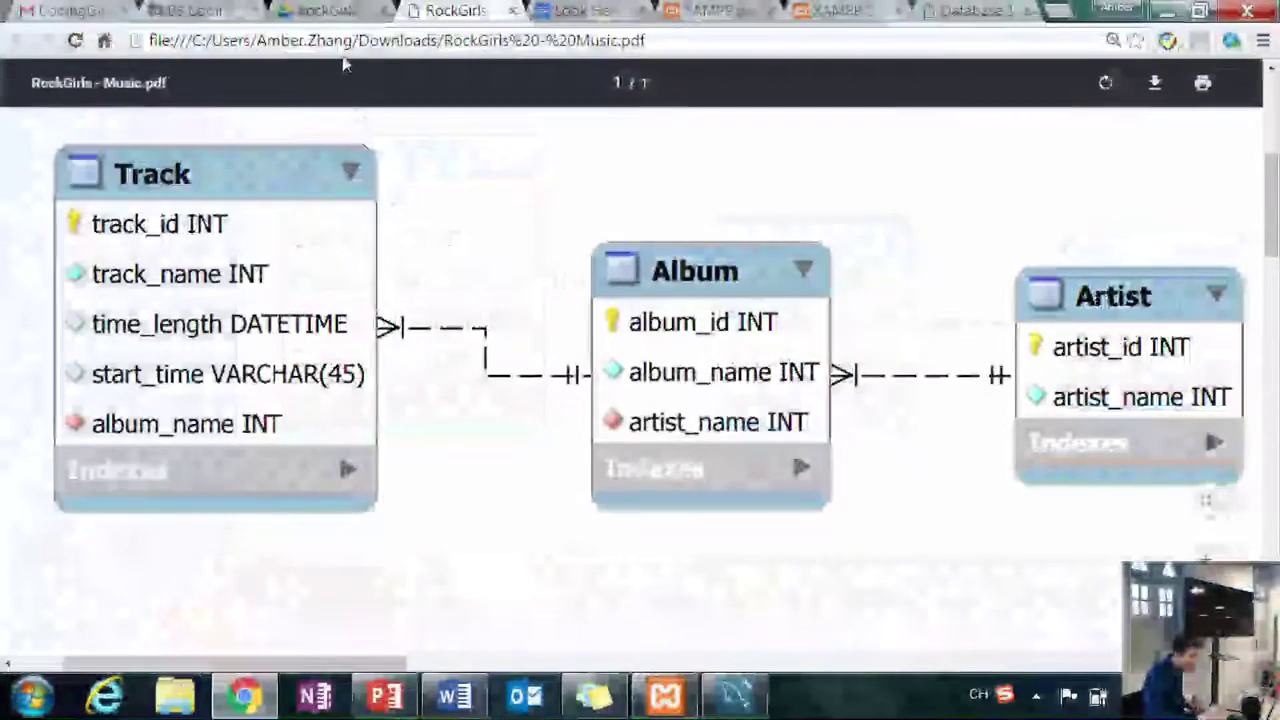
{"action": "left_click", "coordinate": [333, 11]}
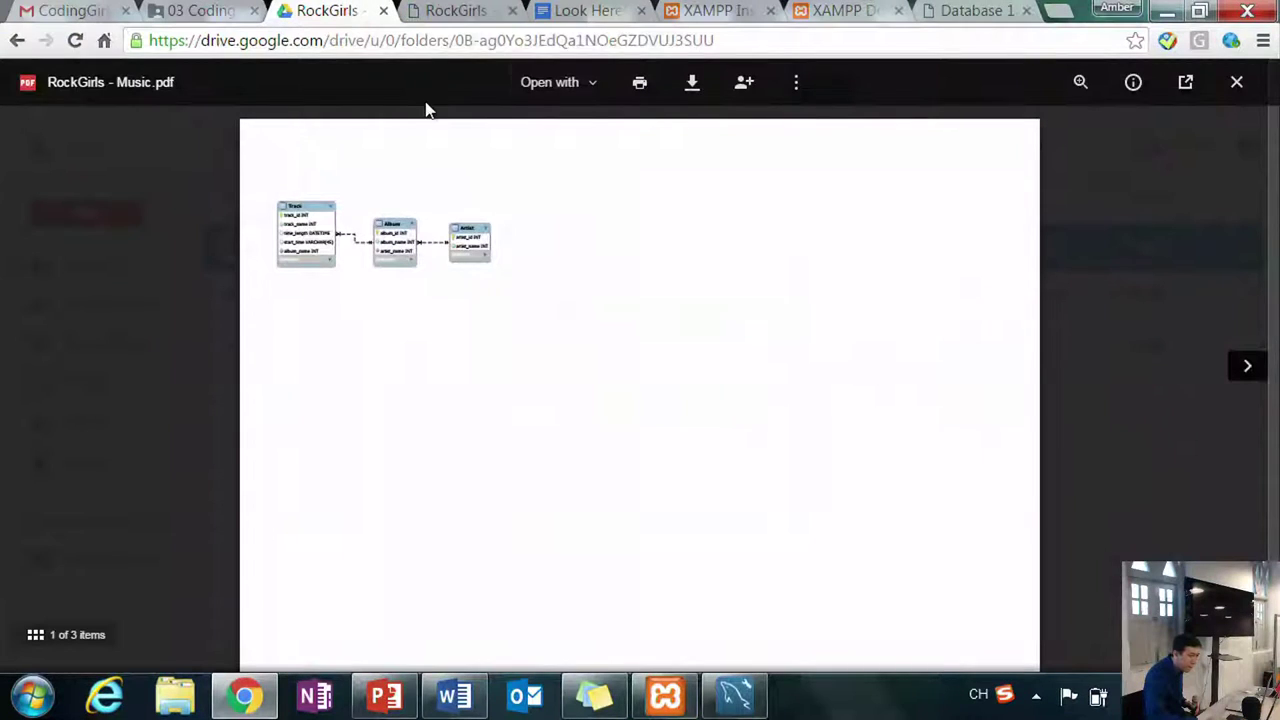
{"action": "left_click", "coordinate": [1236, 82]}
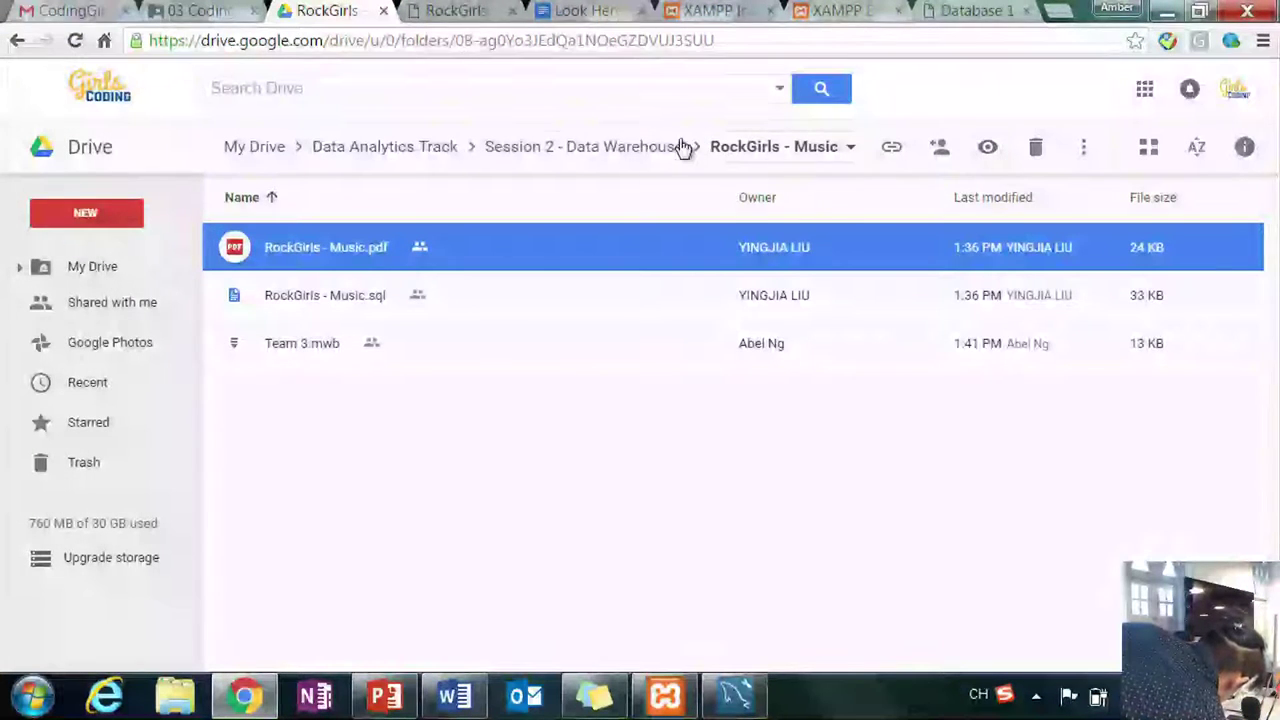
{"action": "left_click", "coordinate": [646, 148]}
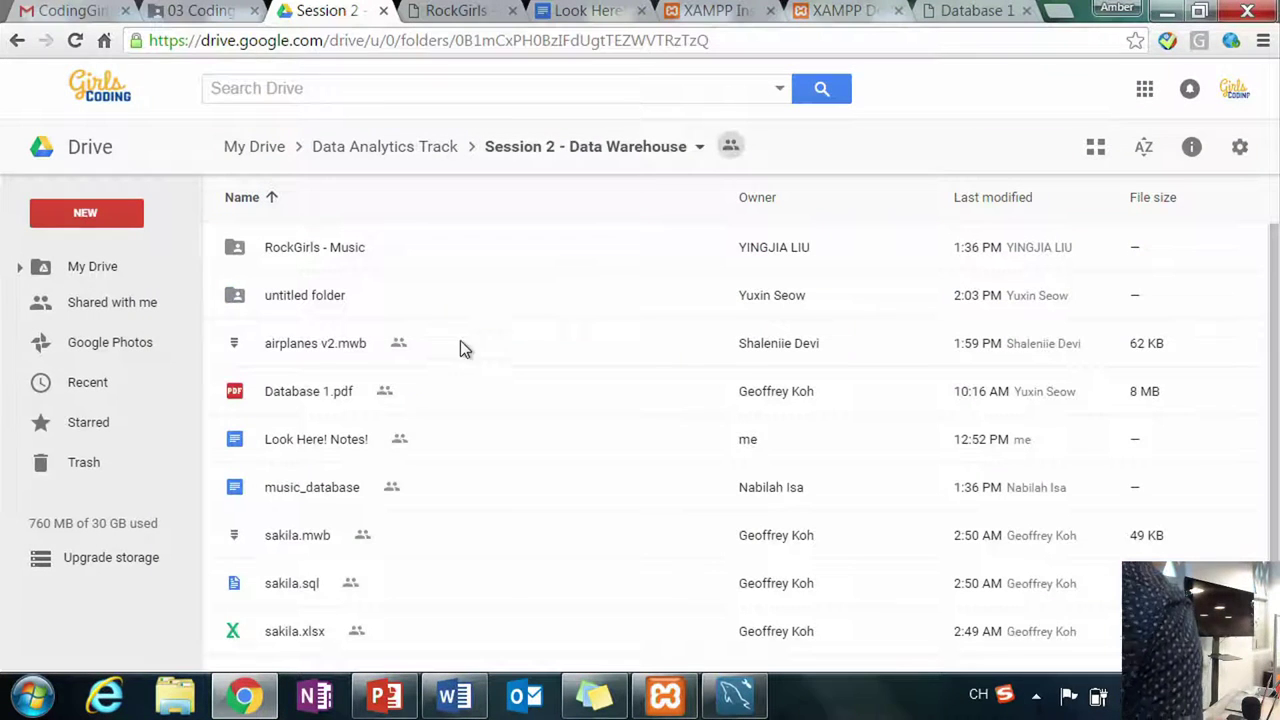
{"action": "scroll", "coordinate": [453, 355], "scroll_direction": "down", "scroll_amount": 2}
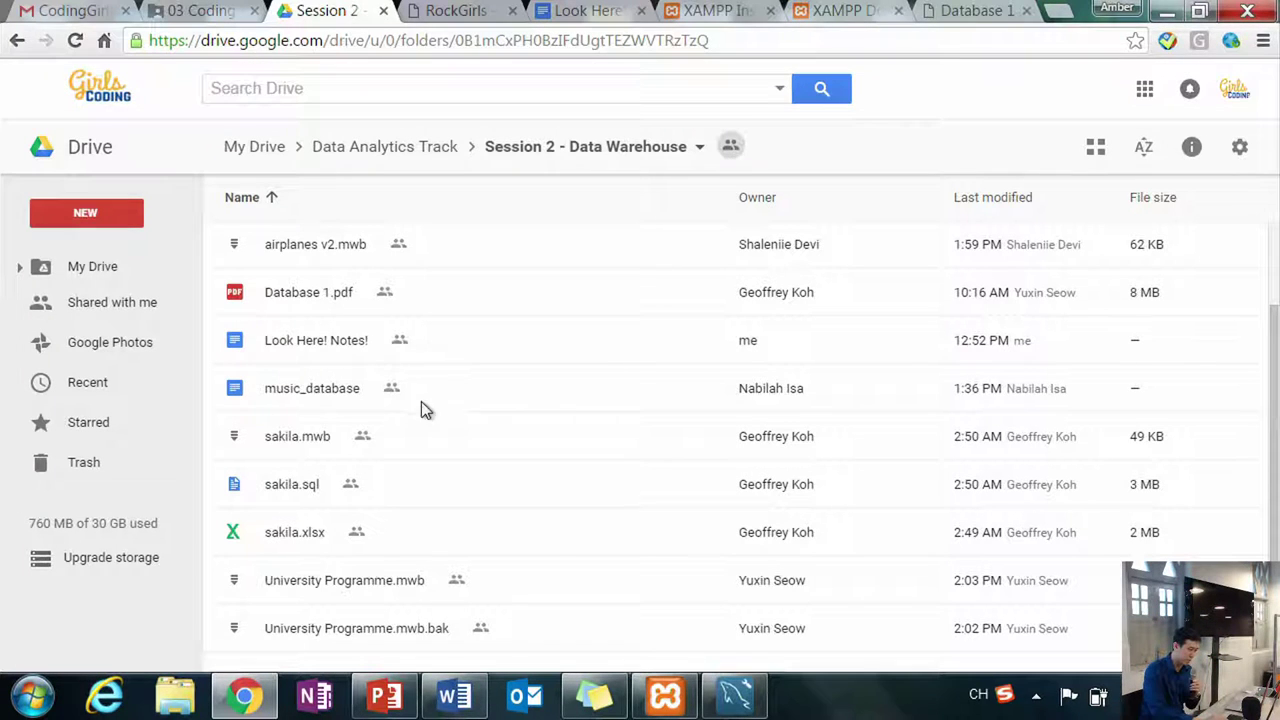
{"action": "scroll", "coordinate": [307, 578], "scroll_direction": "up", "scroll_amount": 1}
Open sakila.sql, download it, and close the file viewer.
{"action": "double_click", "coordinate": [308, 582]}
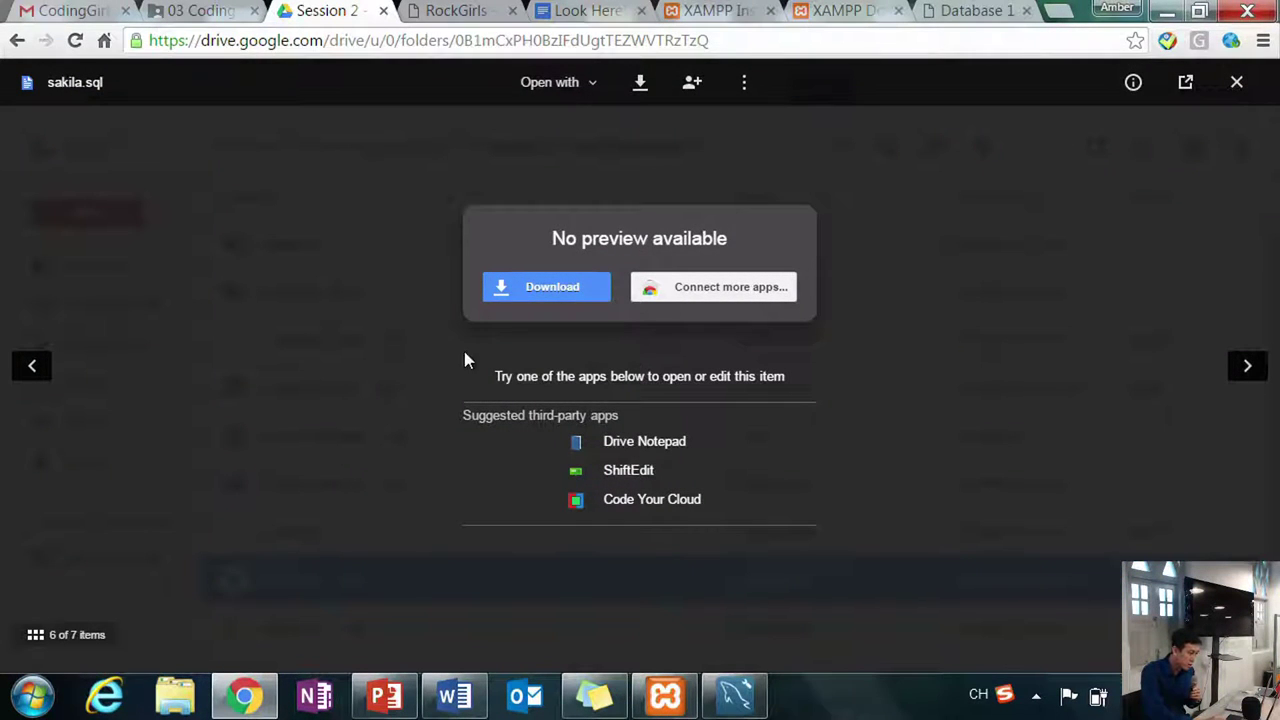
{"action": "left_click", "coordinate": [549, 286]}
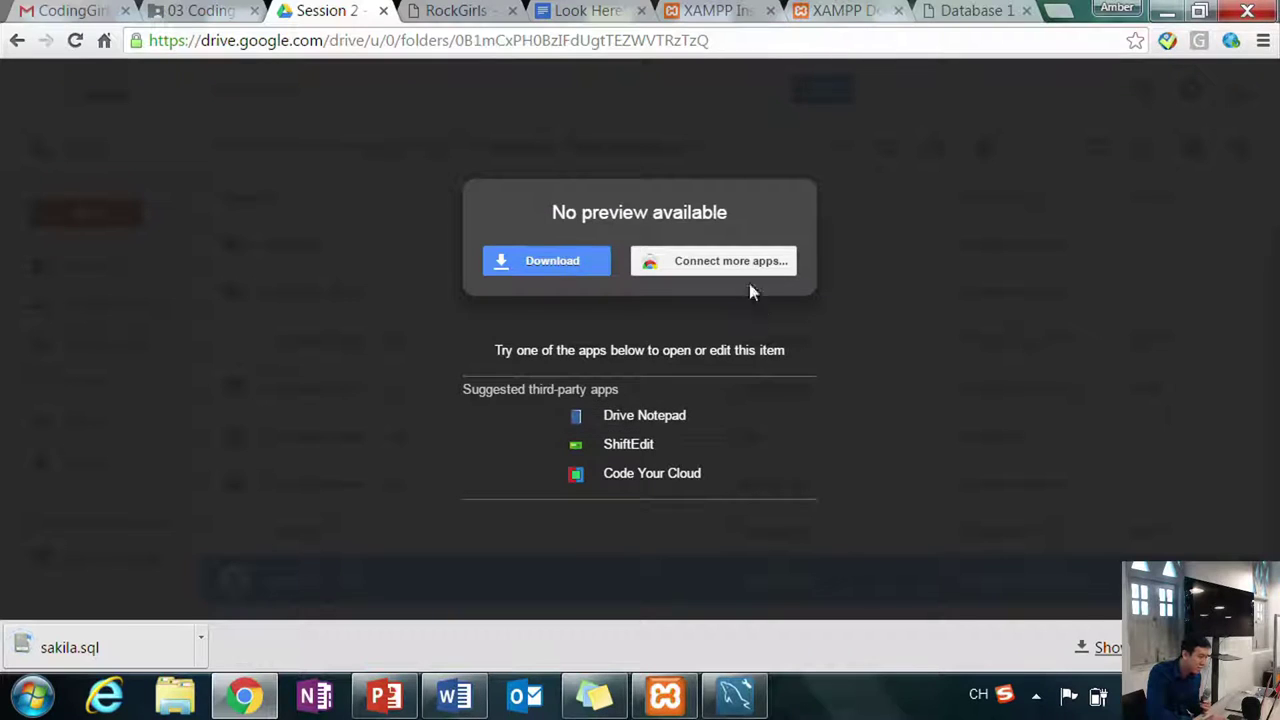
{"action": "left_click", "coordinate": [360, 309]}
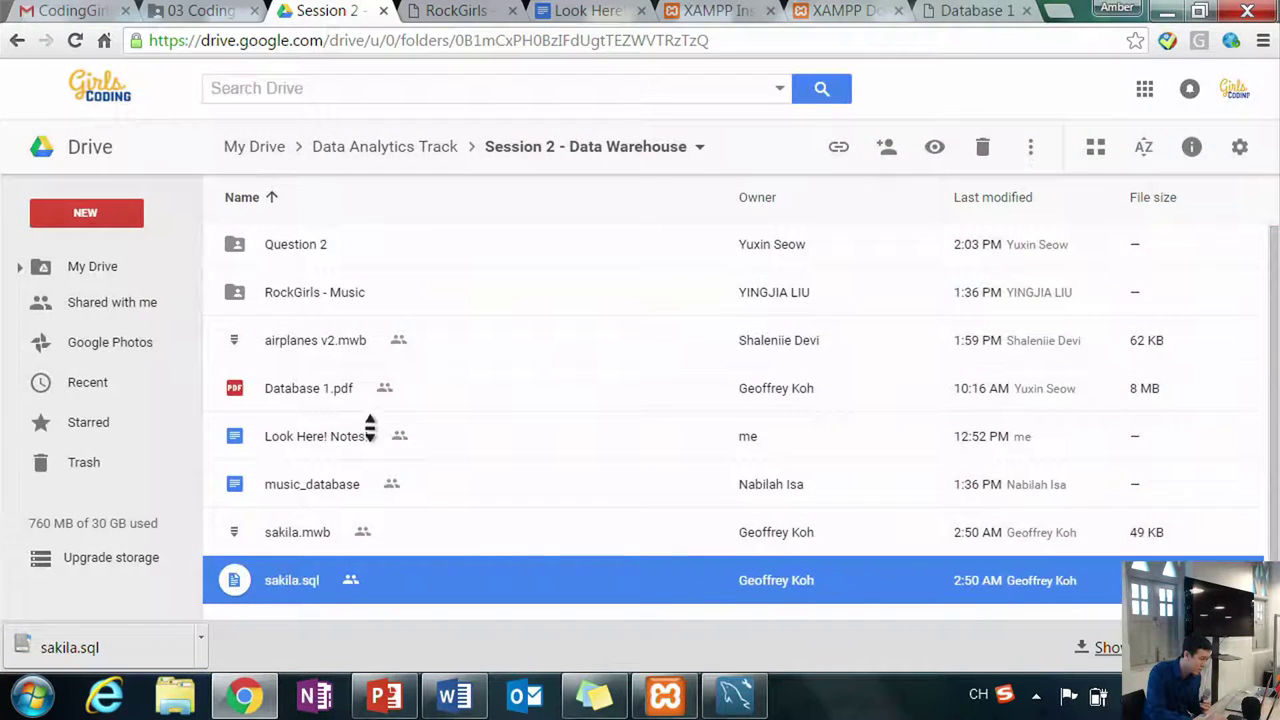
{"action": "scroll", "coordinate": [366, 428], "scroll_direction": "down", "scroll_amount": 1}
{"action": "scroll", "coordinate": [370, 428], "scroll_direction": "up", "scroll_amount": 1}
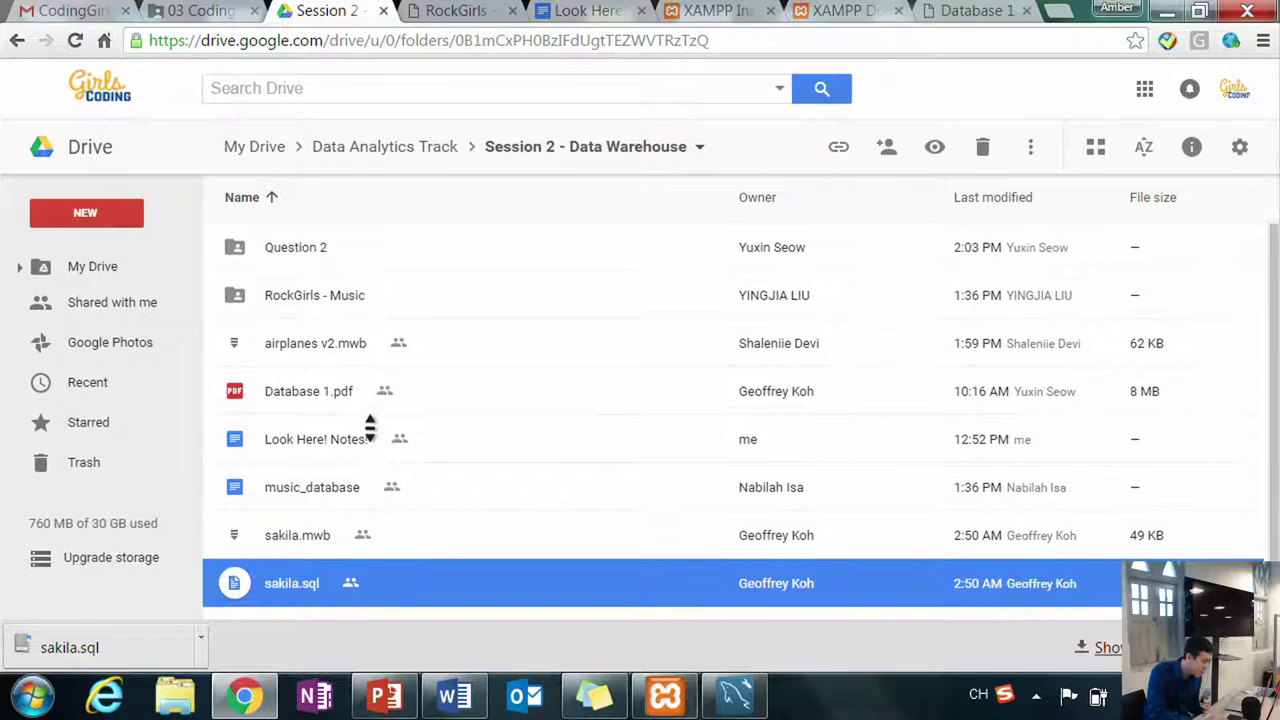
{"action": "scroll", "coordinate": [365, 414], "scroll_direction": "down", "scroll_amount": 1}
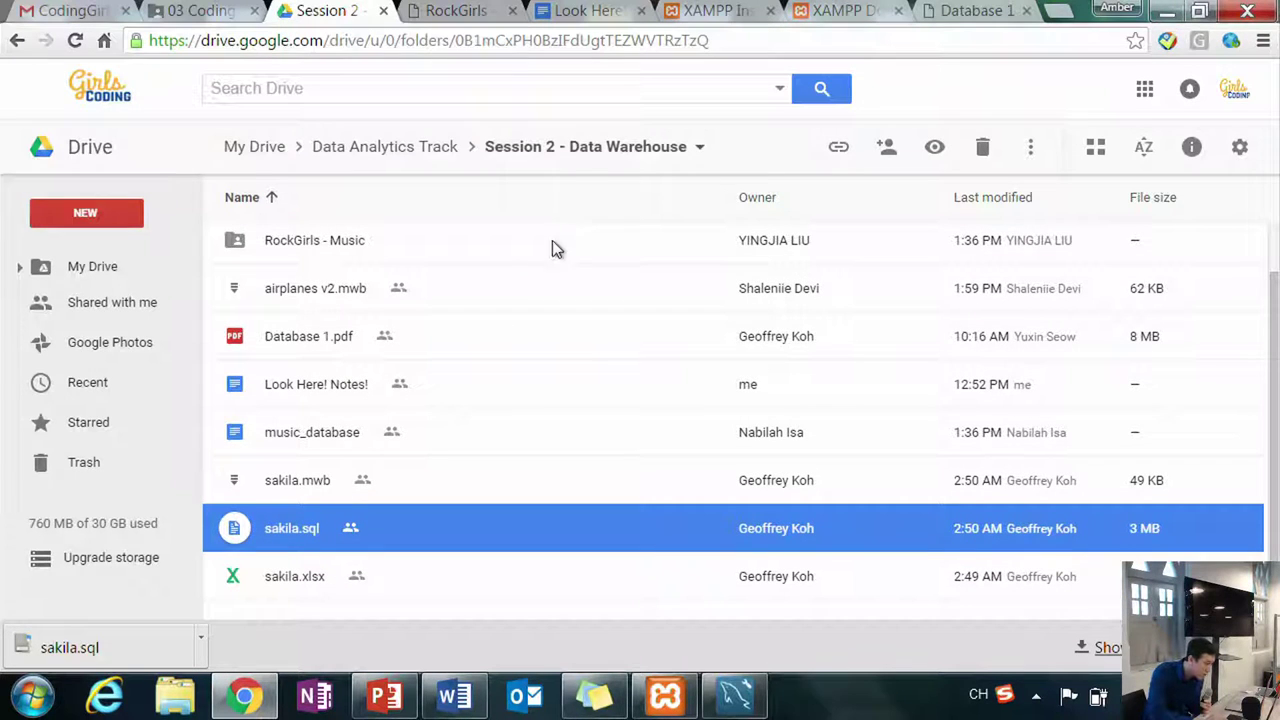
{"action": "middle_click", "coordinate": [536, 283]}
{"action": "scroll", "coordinate": [533, 279], "scroll_direction": "up", "scroll_amount": 1}
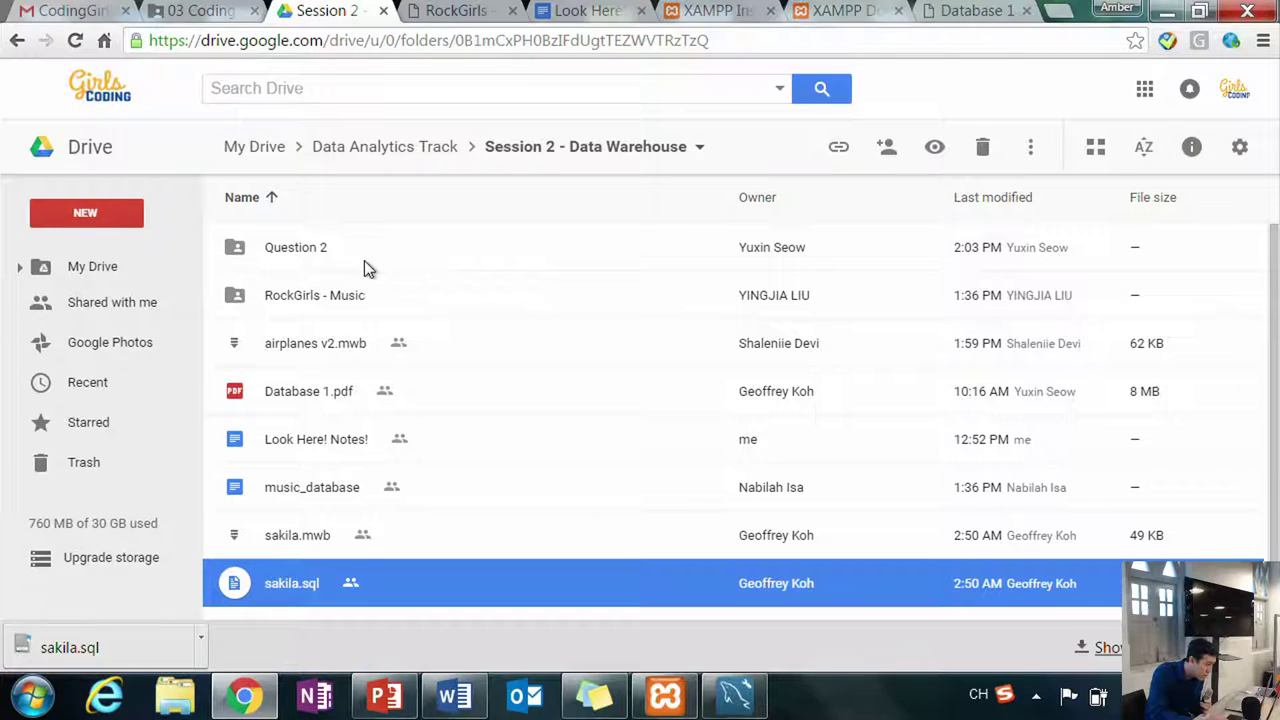
Download University Programme.mwb from Question 2 and open it, discarding the current model's unsaved changes.
{"action": "left_click", "coordinate": [286, 247]}
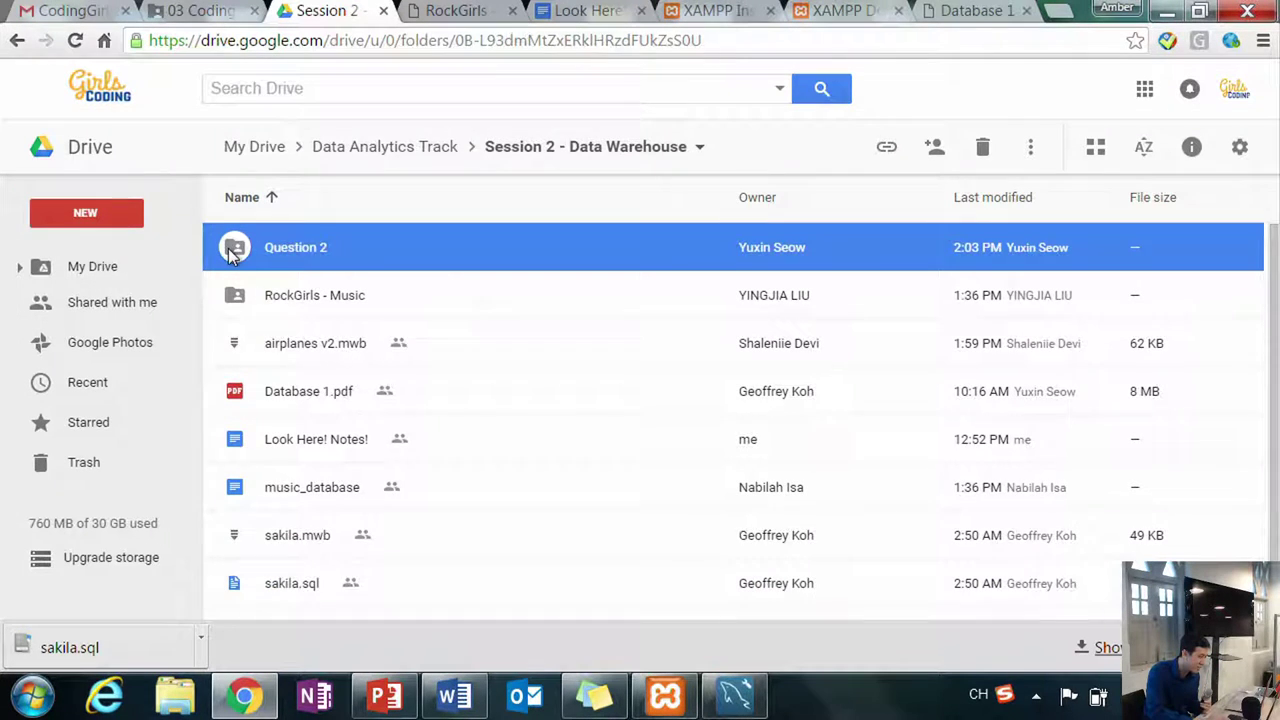
{"action": "double_click", "coordinate": [229, 253]}
{"action": "double_click", "coordinate": [317, 252]}
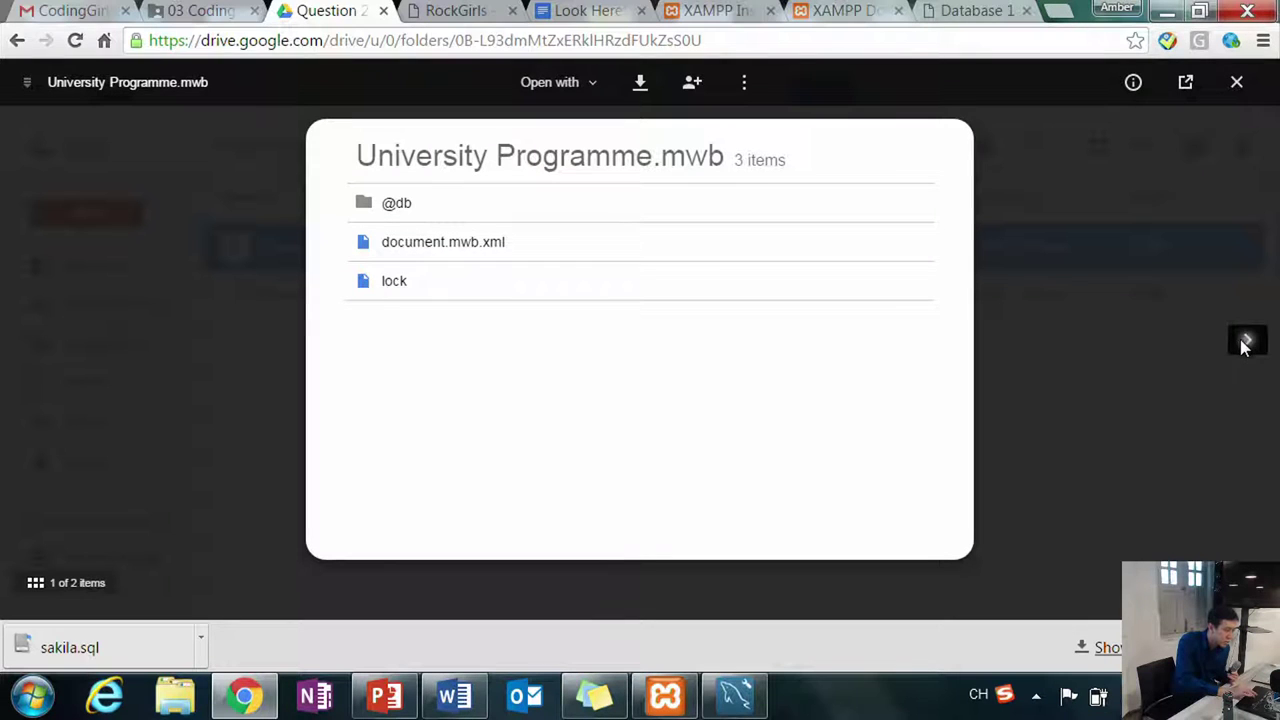
{"action": "left_click", "coordinate": [1150, 298]}
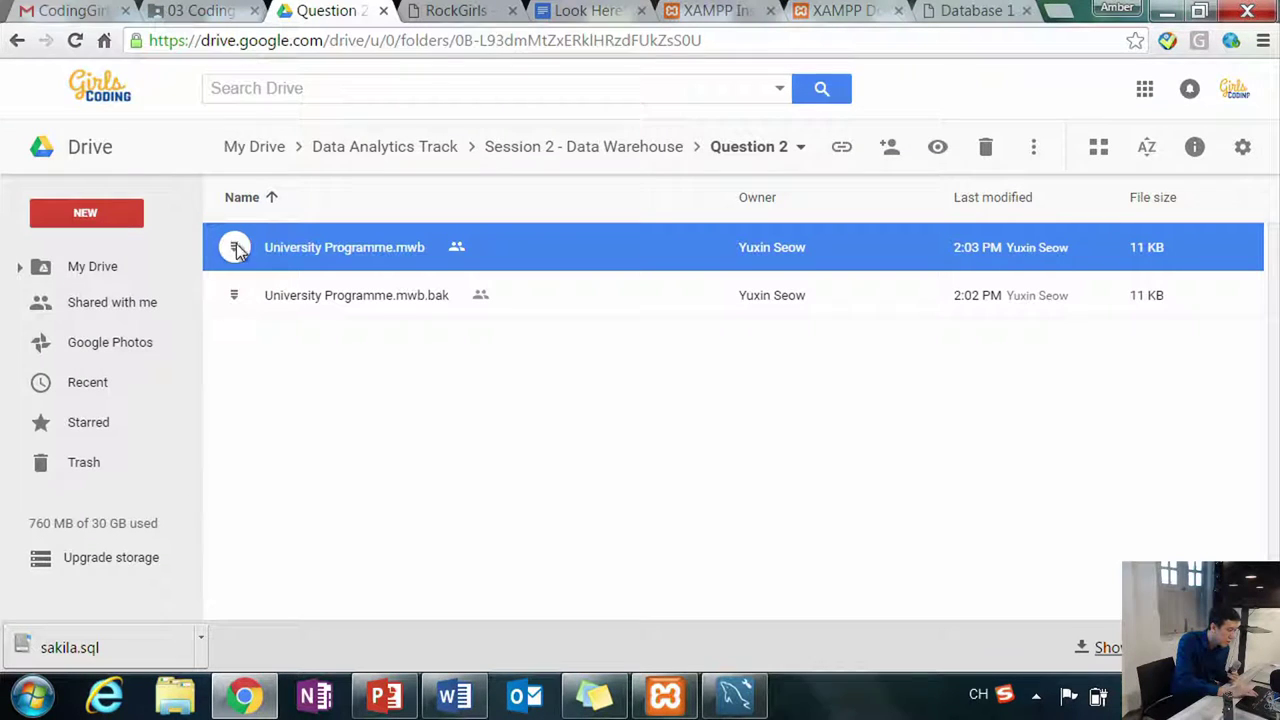
{"action": "right_click", "coordinate": [292, 249]}
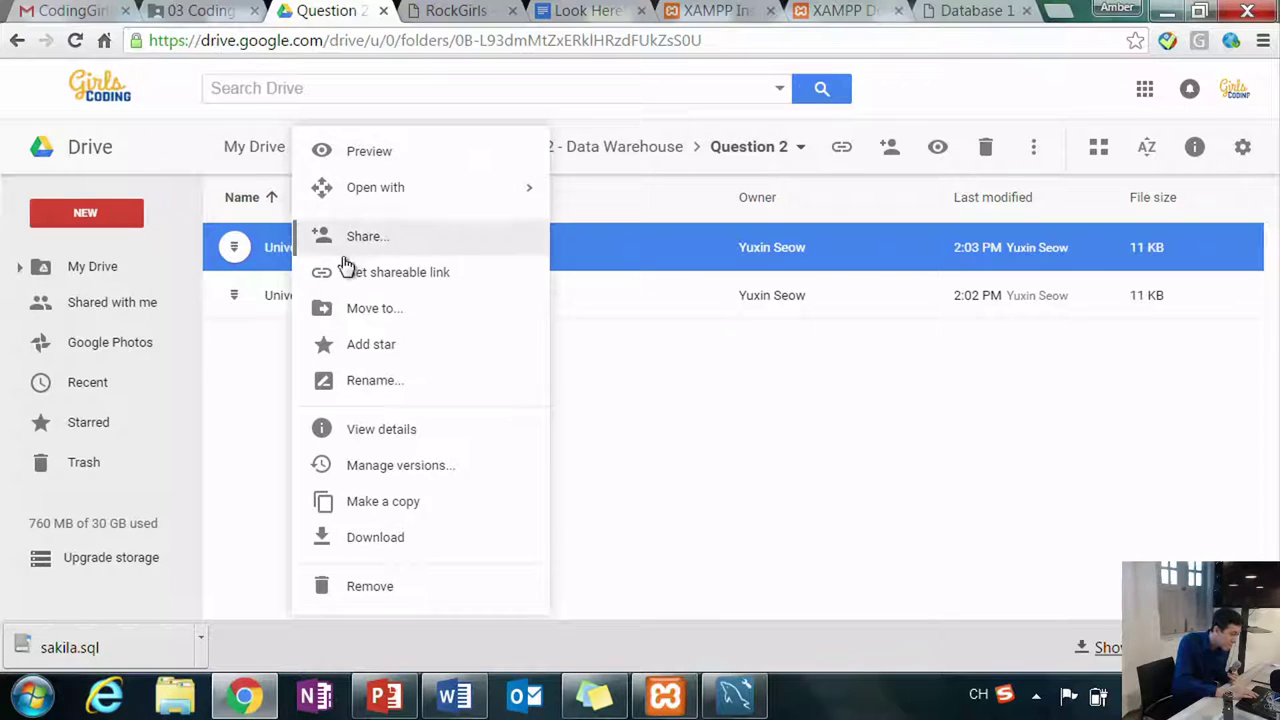
{"action": "left_click", "coordinate": [335, 546]}
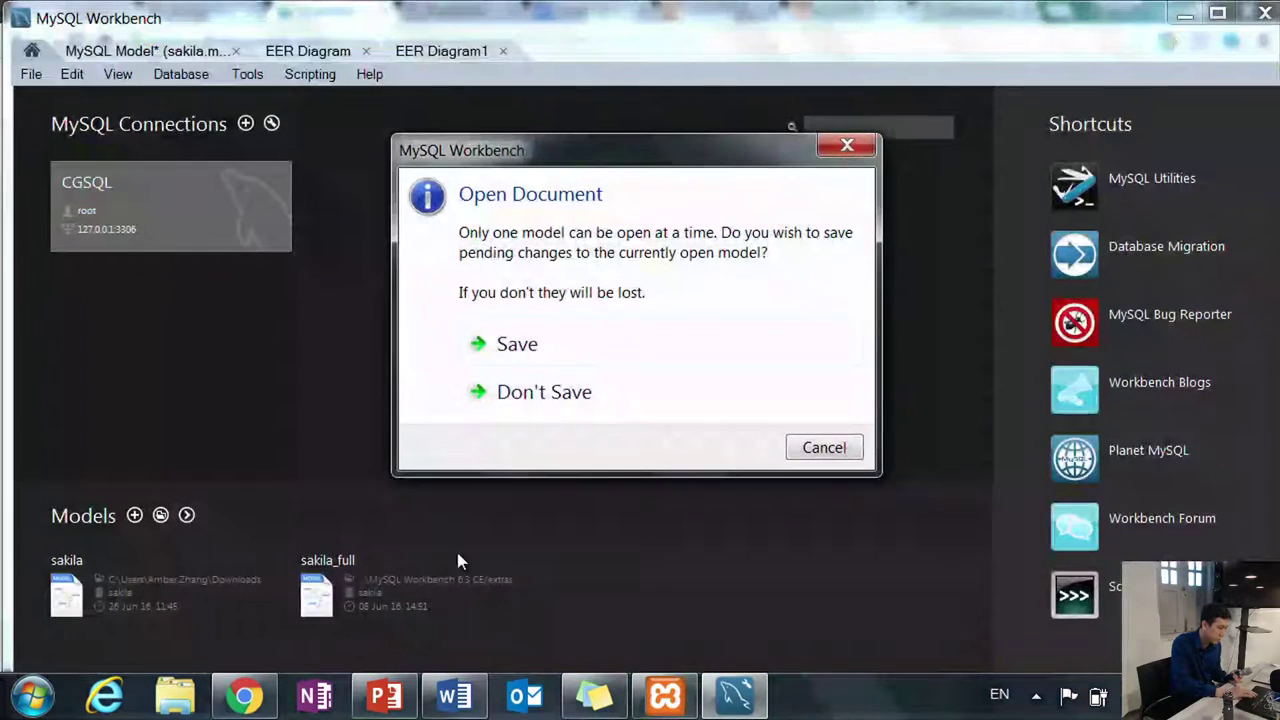
{"action": "left_click", "coordinate": [536, 393]}
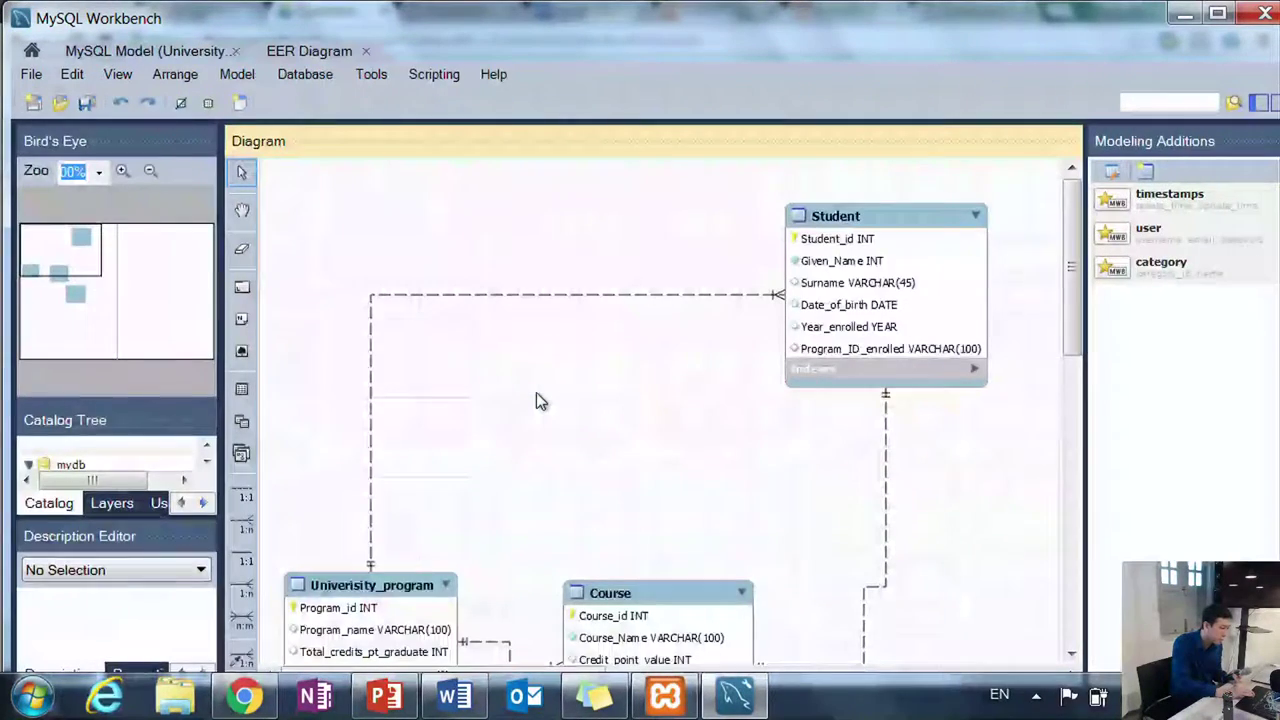
Zoom the diagram out from 100% to 70% so Courses_completed appears below Course.
{"action": "scroll", "coordinate": [609, 400], "scroll_direction": "down", "scroll_amount": 1}
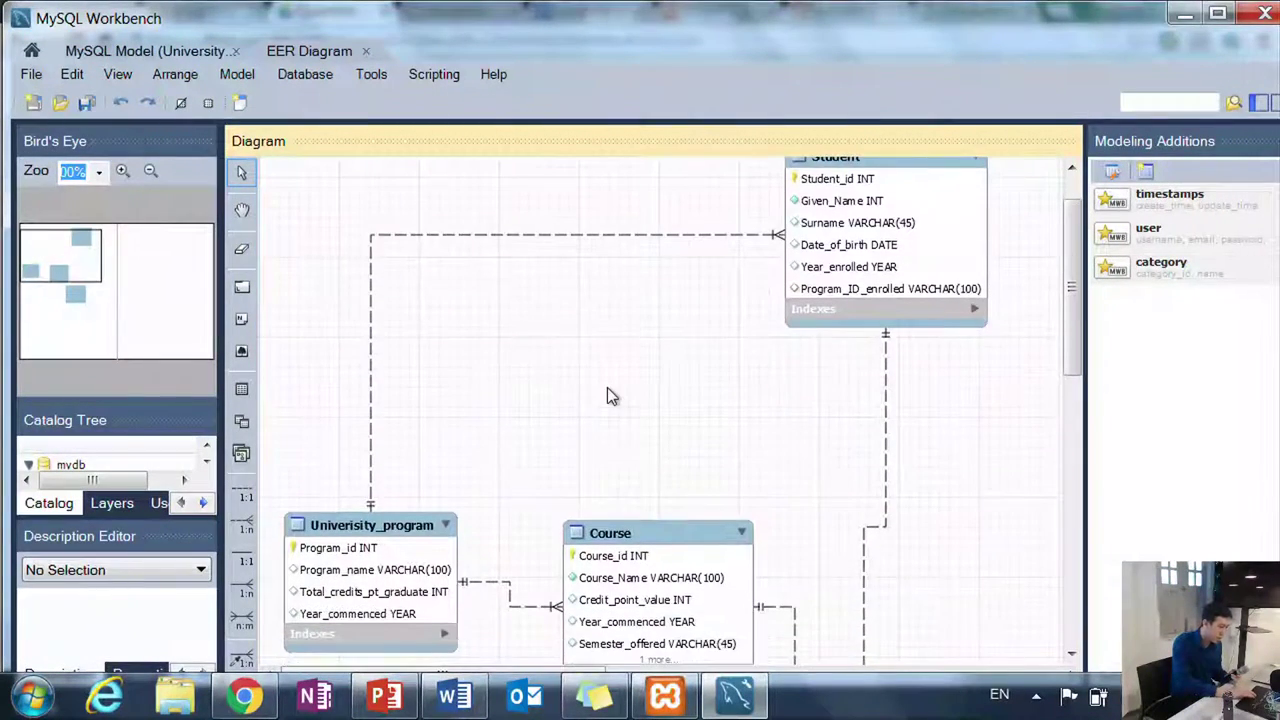
{"action": "scroll", "coordinate": [603, 392], "scroll_direction": "down", "scroll_amount": 1}
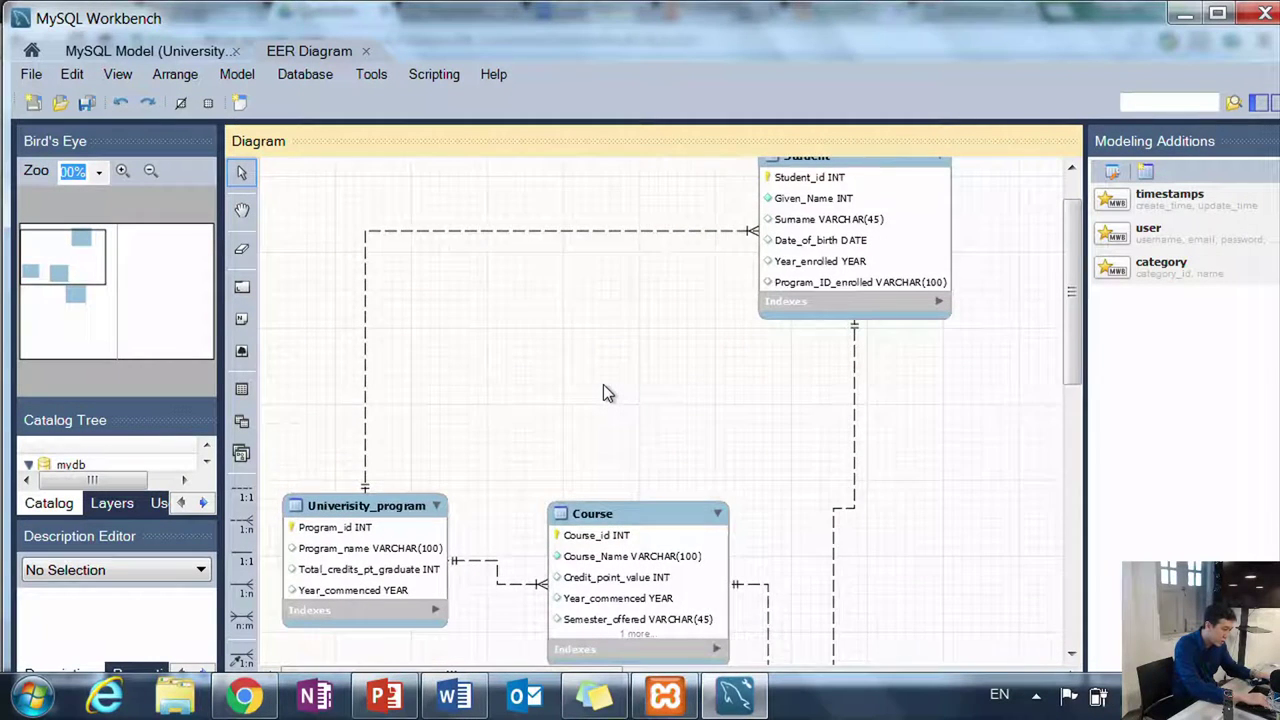
{"action": "scroll", "coordinate": [603, 392], "scroll_direction": "down", "scroll_amount": 3}
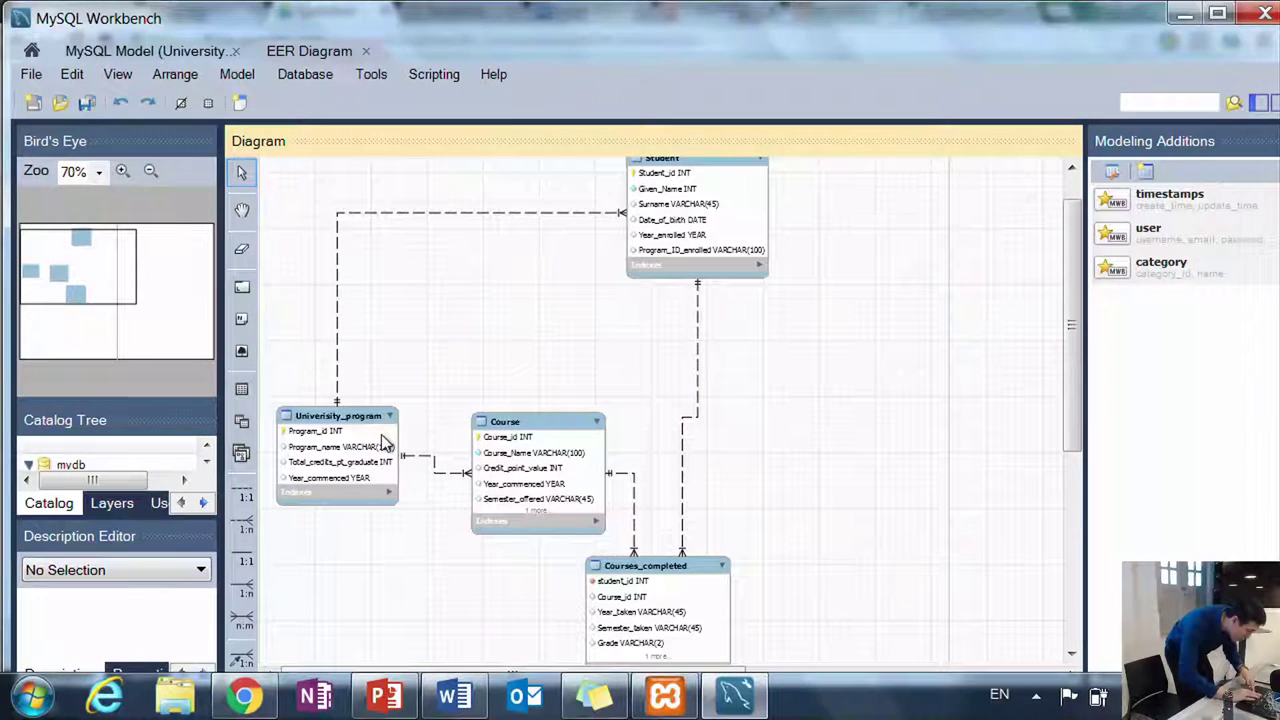
Move University_program, Course and Courses_completed up next to Student, then zoom in to 85%.
{"action": "left_click_drag", "start_coordinate": [383, 450], "coordinate": [486, 250]}
{"action": "left_click_drag", "start_coordinate": [540, 441], "coordinate": [567, 325]}
{"action": "left_click_drag", "start_coordinate": [656, 582], "coordinate": [753, 373]}
{"action": "key", "text": "ctrl+plus"}
{"action": "key", "text": "ctrl+plus"}
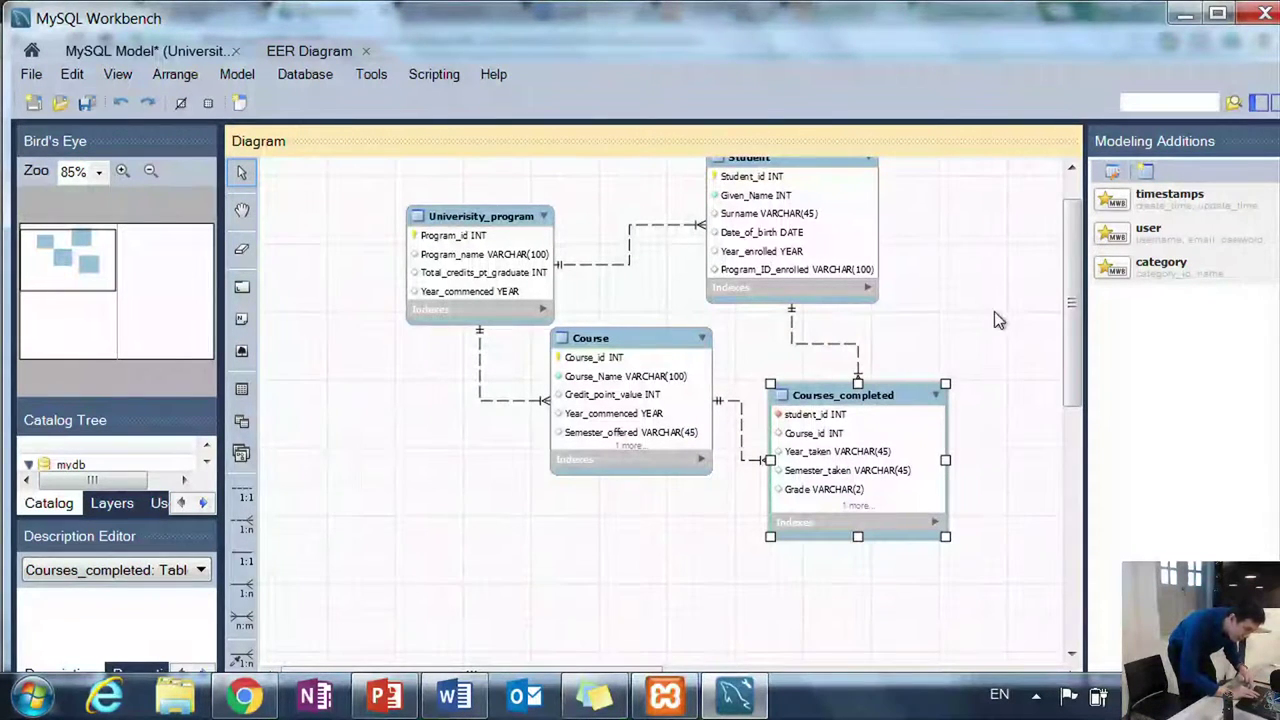
{"action": "scroll", "coordinate": [1077, 307], "scroll_direction": "up", "scroll_amount": 2}
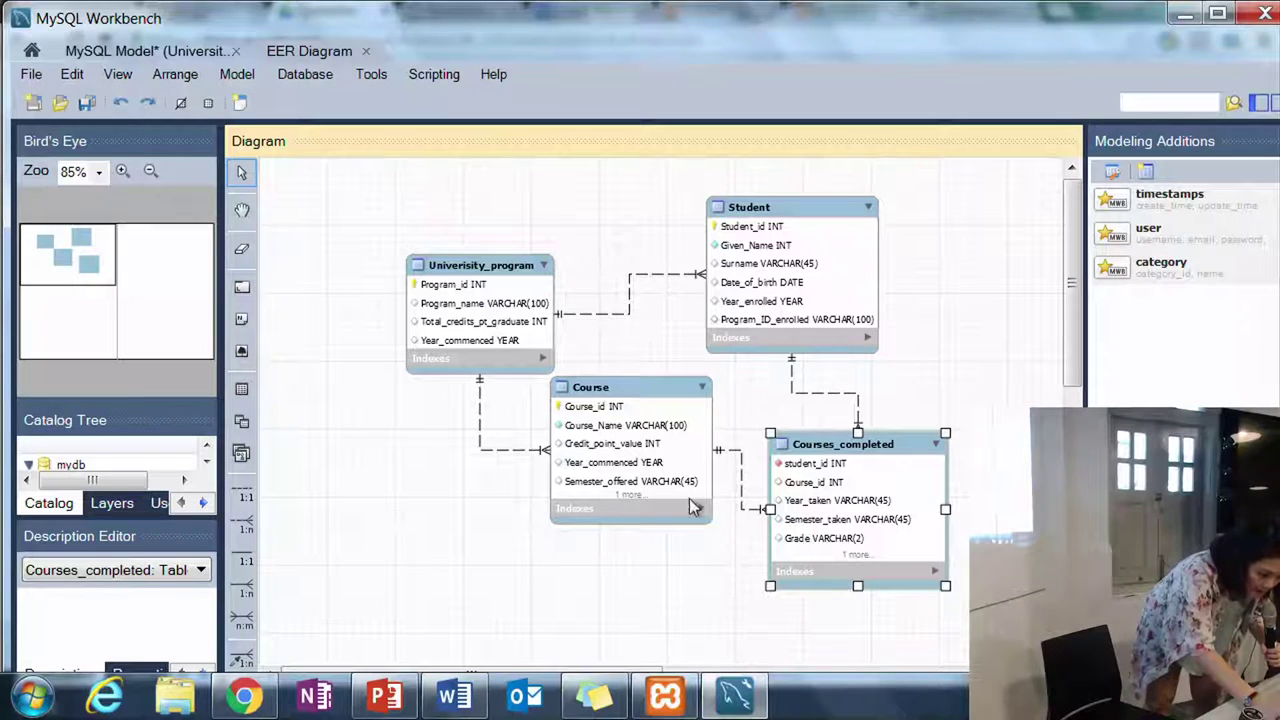
Stretch Course and Courses_completed taller to show their Program_id INT and Mark INT columns.
{"action": "left_click", "coordinate": [672, 526]}
{"action": "left_click", "coordinate": [655, 521]}
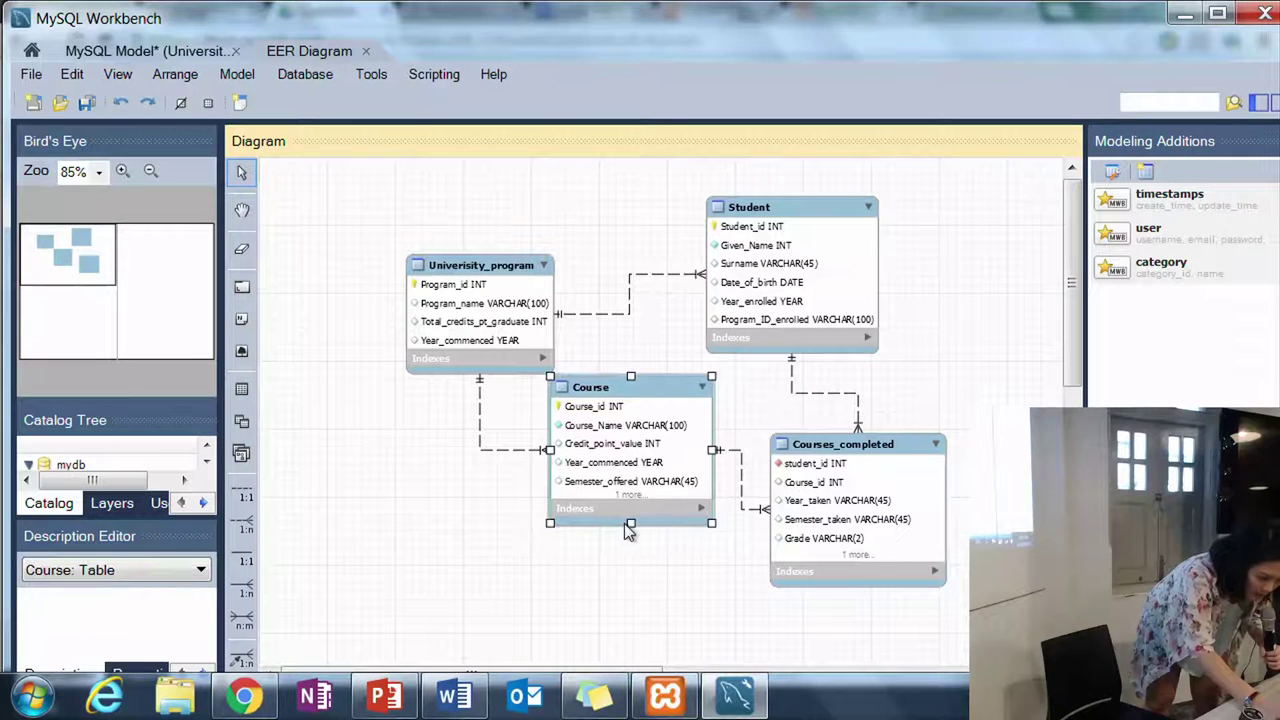
{"action": "left_click_drag", "start_coordinate": [629, 521], "coordinate": [639, 569]}
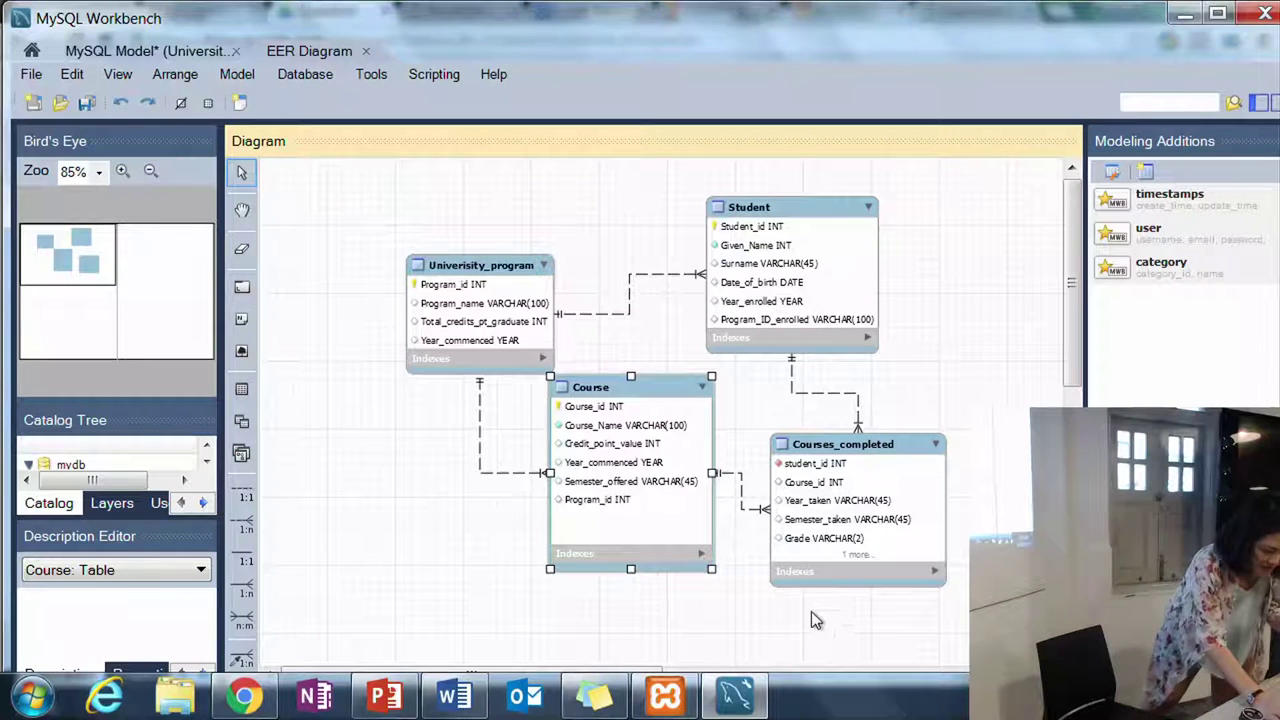
{"action": "left_click", "coordinate": [853, 585]}
{"action": "left_click_drag", "start_coordinate": [855, 587], "coordinate": [851, 622]}
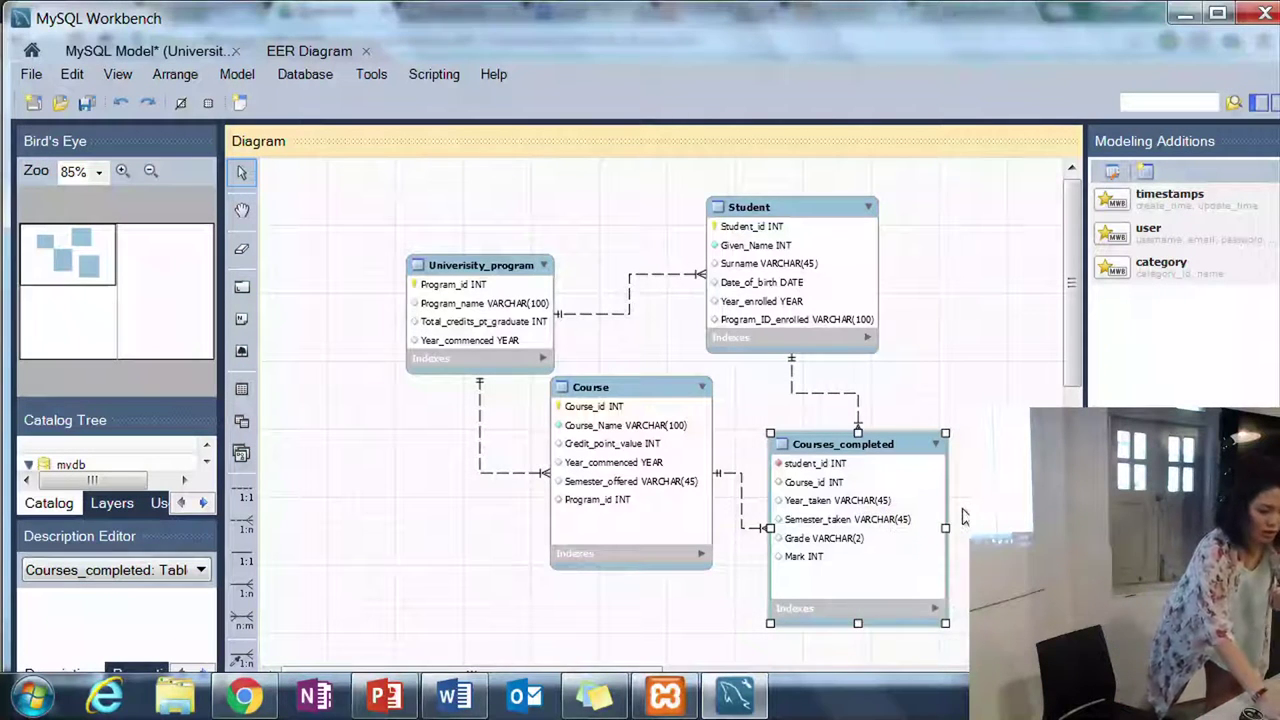
{"action": "left_click", "coordinate": [963, 516]}
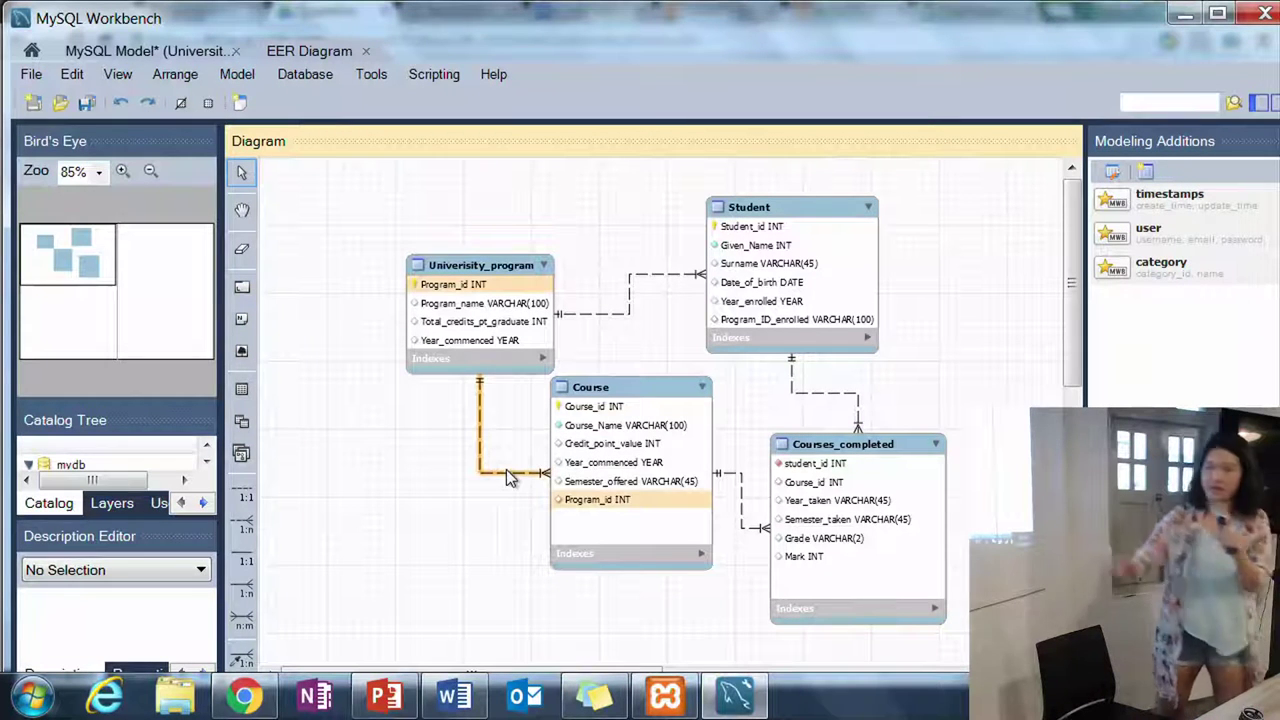
{"action": "mouse_move", "coordinate": [506, 469]}
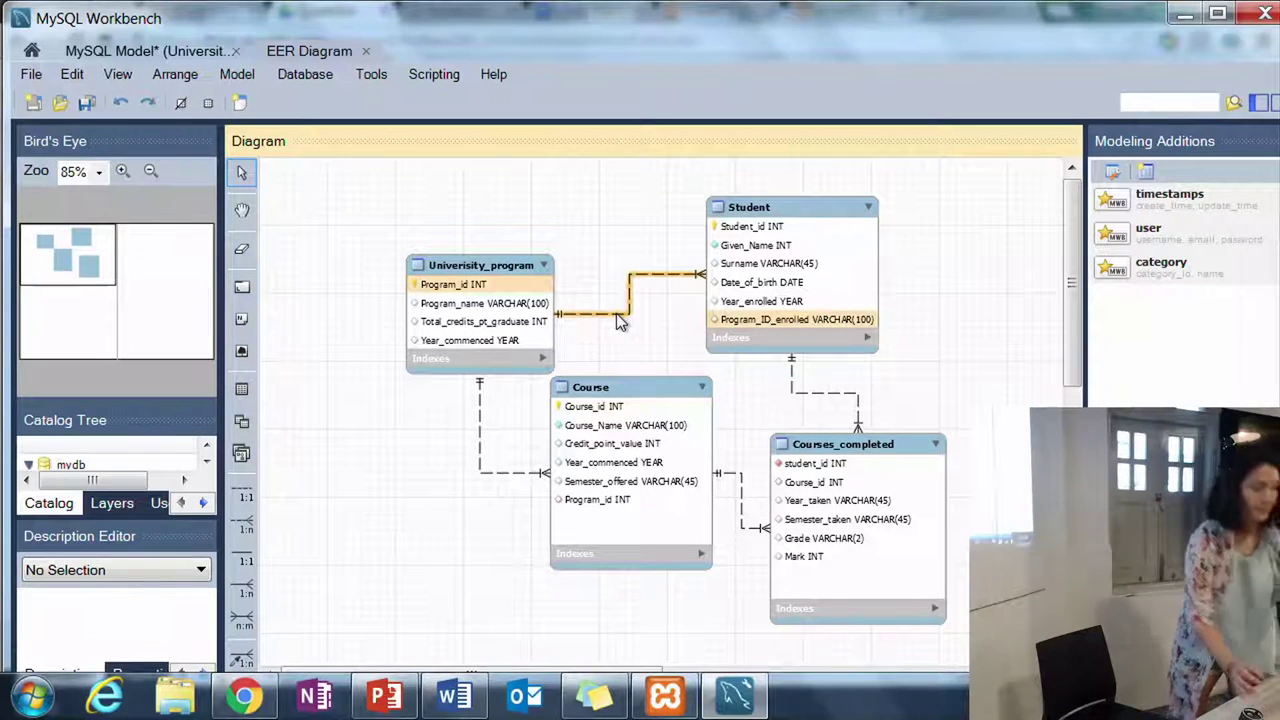
{"action": "mouse_move", "coordinate": [616, 315]}
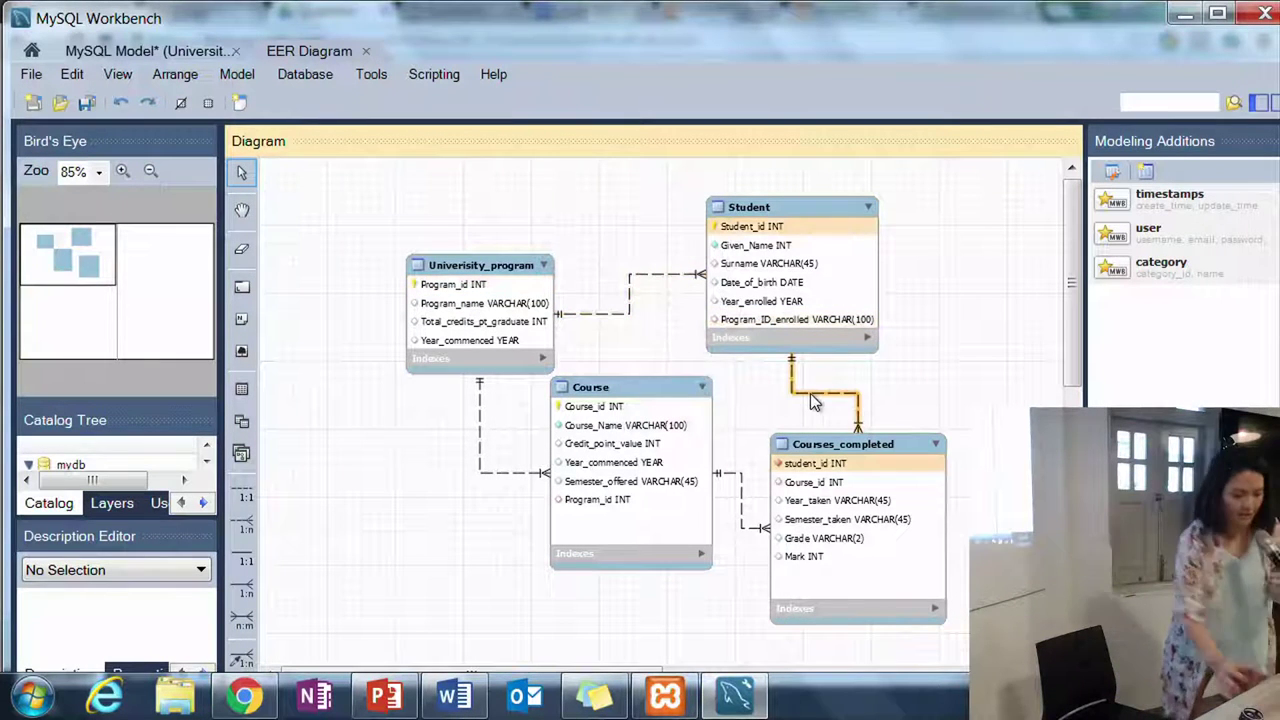
{"action": "mouse_move", "coordinate": [812, 399]}
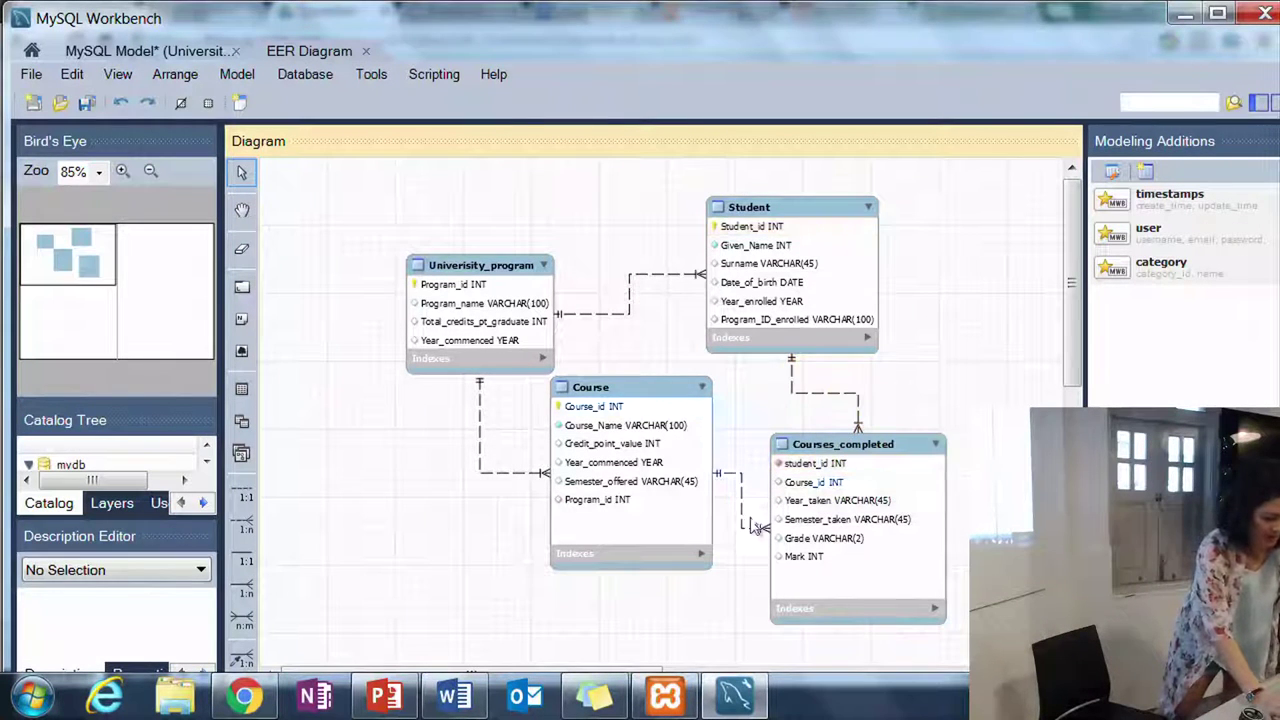
{"action": "mouse_move", "coordinate": [748, 530]}
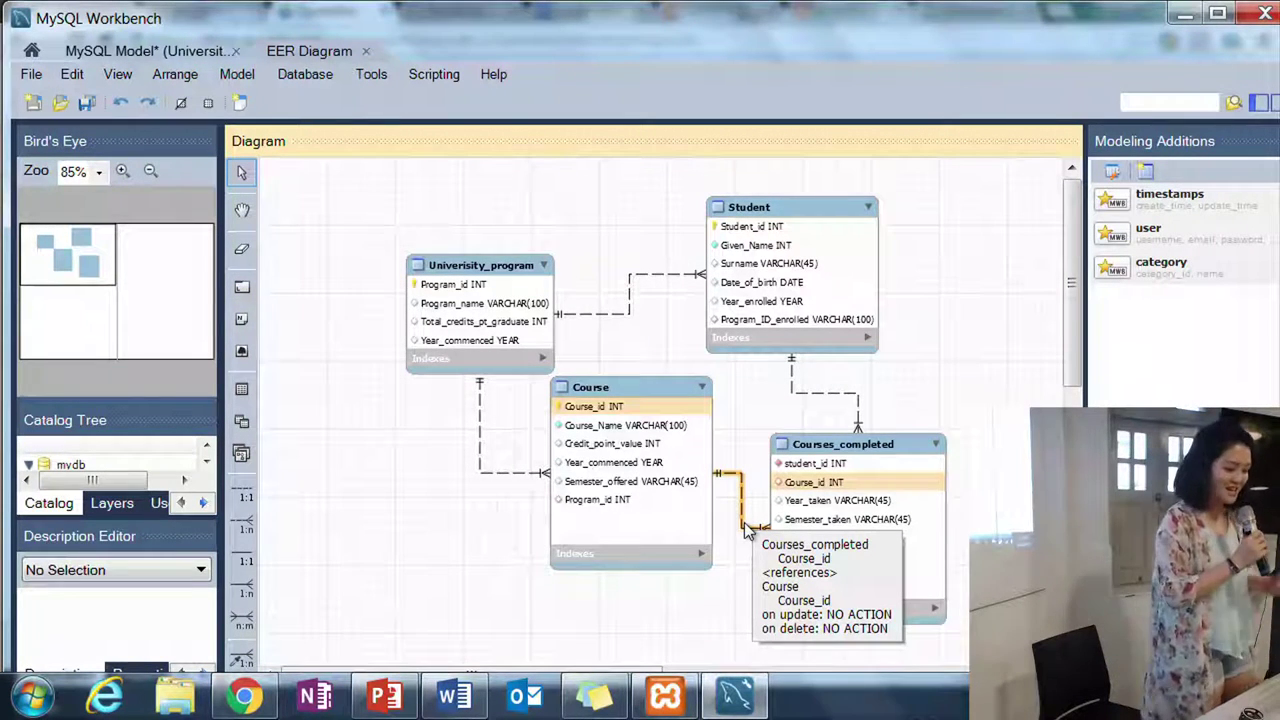
Change the Student table's Program_ID_enrolled data type from VARCHAR(100) to INT.
{"action": "double_click", "coordinate": [832, 325]}
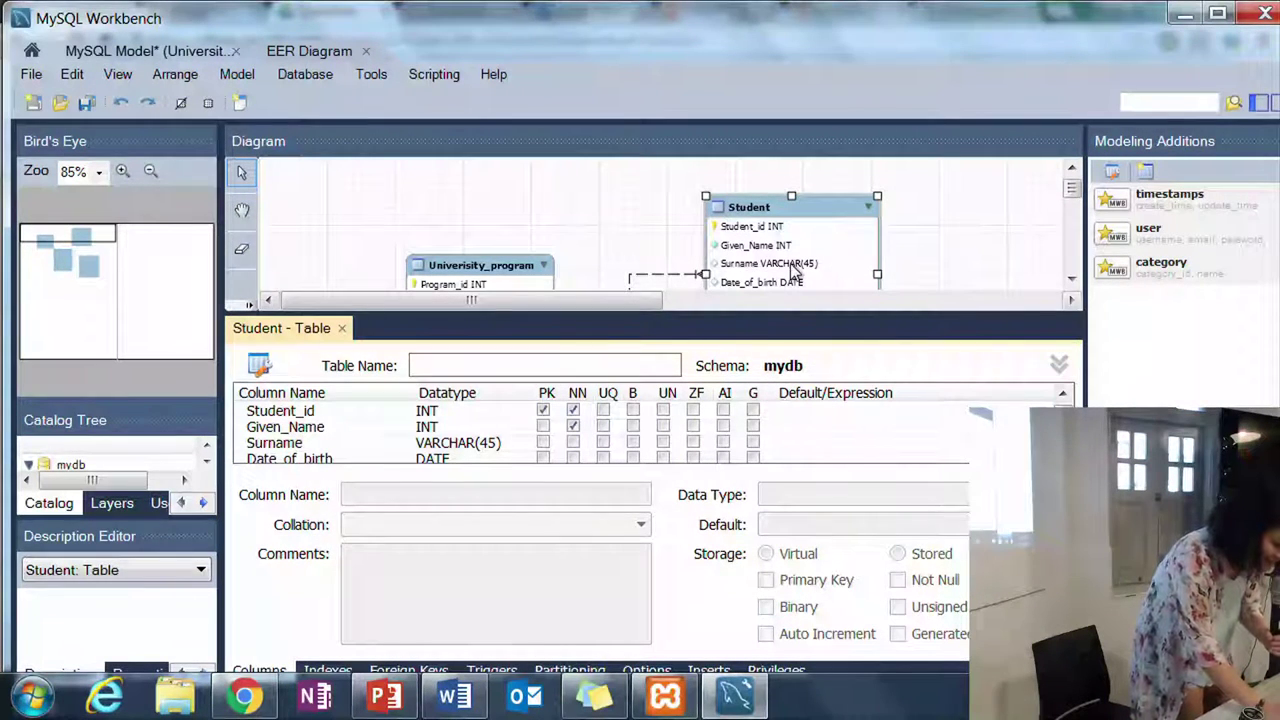
{"action": "left_click", "coordinate": [795, 270]}
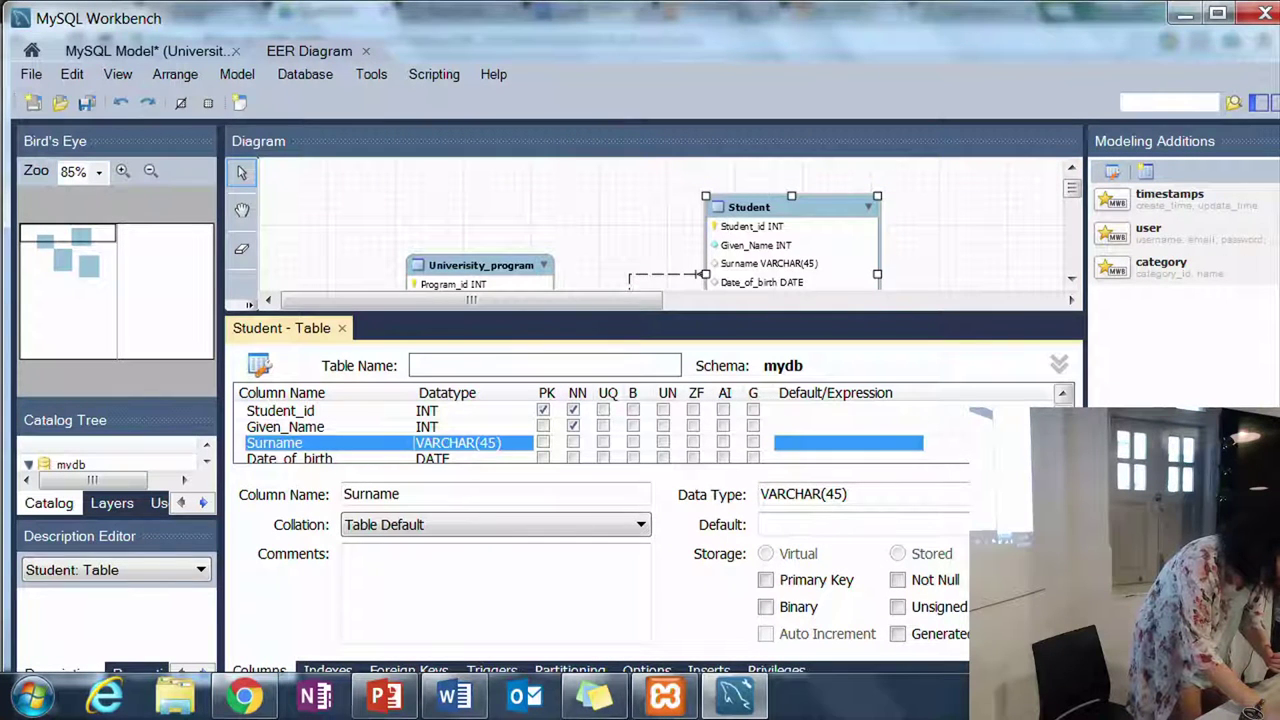
{"action": "scroll", "coordinate": [912, 444], "scroll_direction": "down", "scroll_amount": 3}
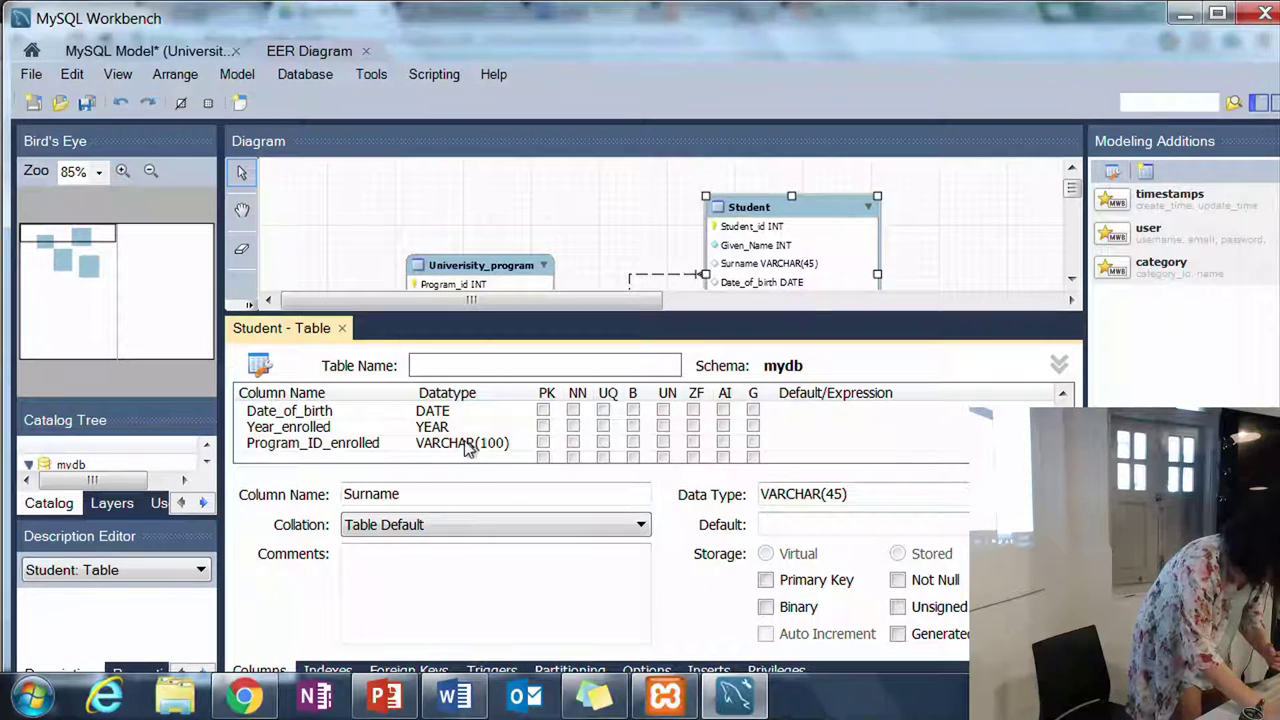
{"action": "left_click", "coordinate": [467, 450]}
{"action": "left_click", "coordinate": [483, 452]}
{"action": "double_click", "coordinate": [509, 448]}
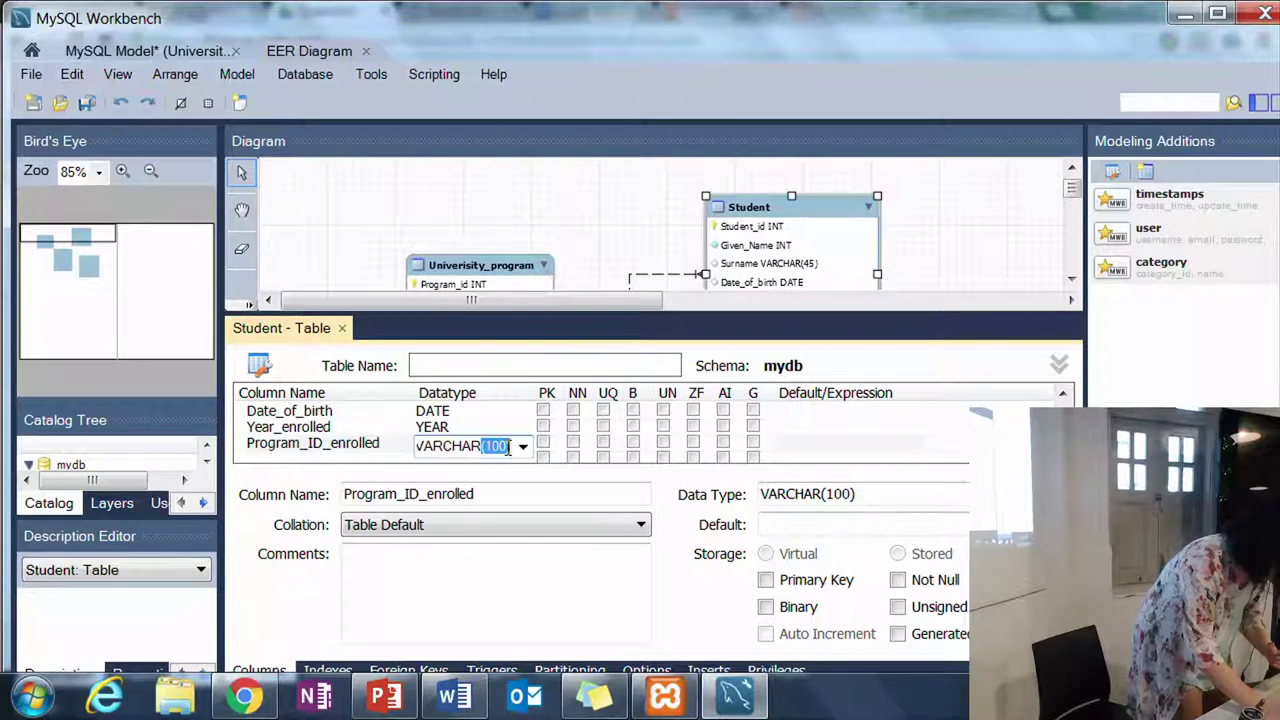
{"action": "key", "text": "ctrl+a"}
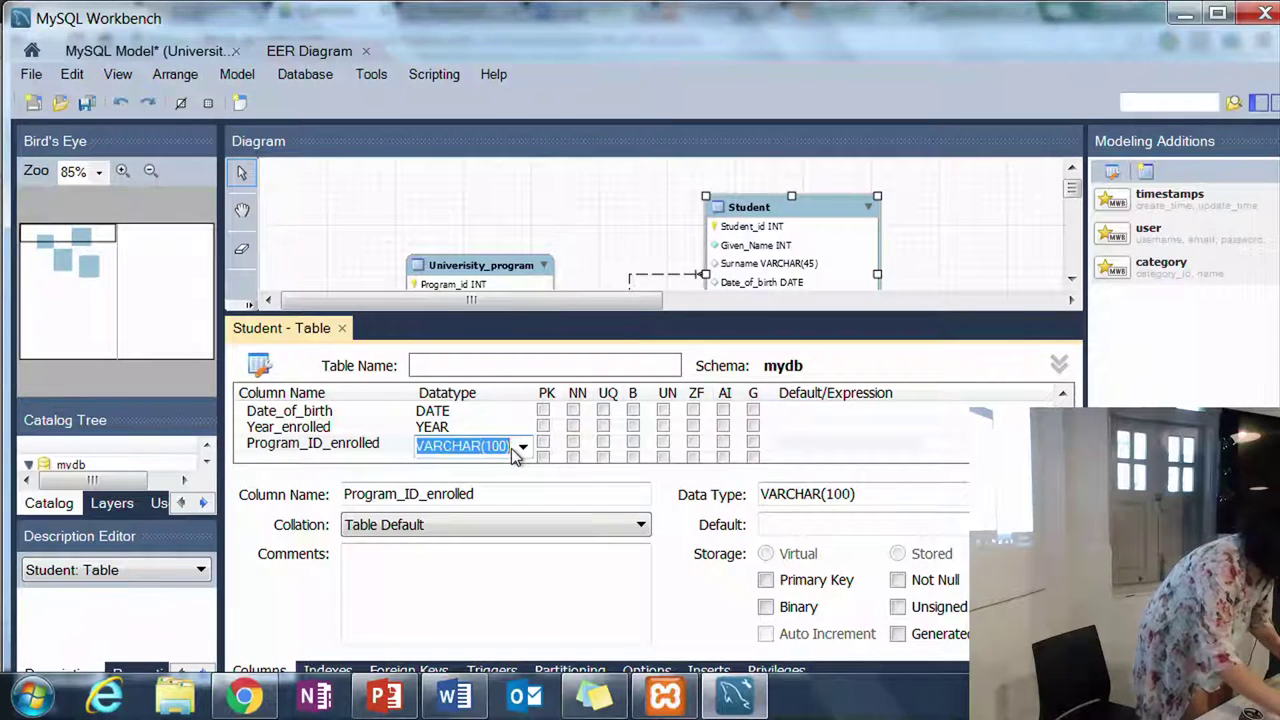
{"action": "type", "text": "int"}
{"action": "key", "text": "Return"}
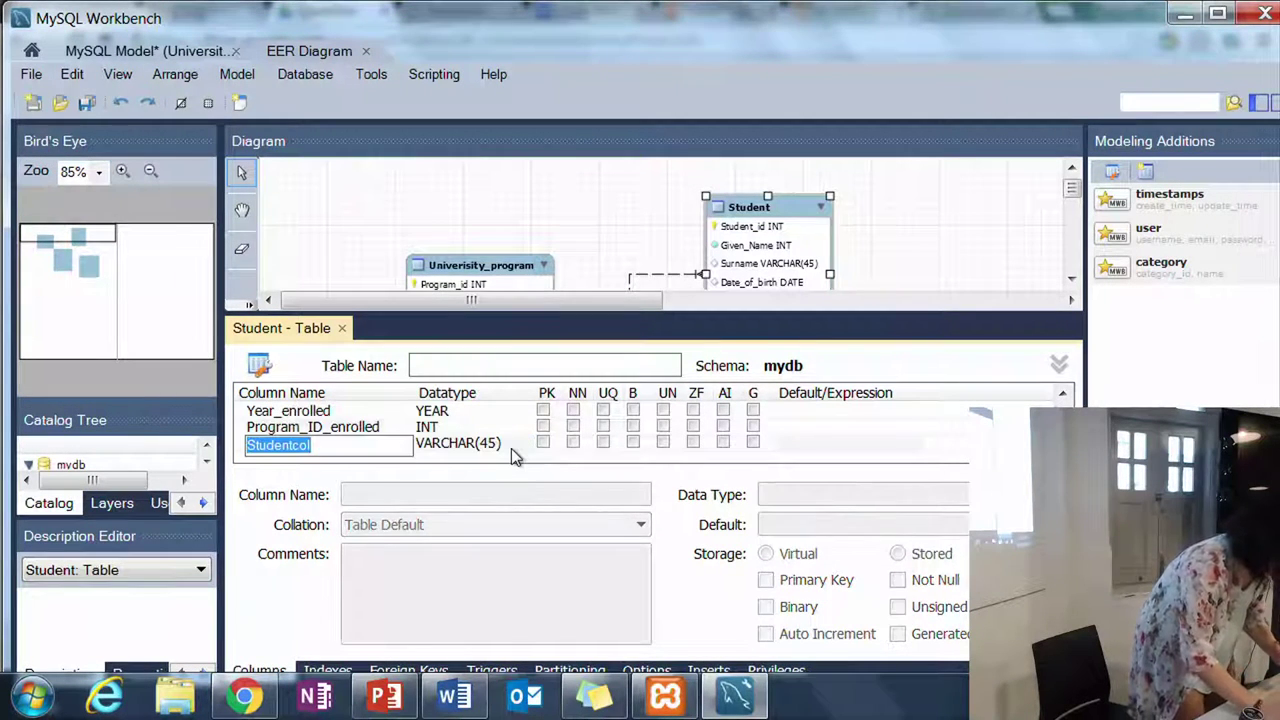
Delete the automatically added Studentcol VARCHAR(45) column from Student.
{"action": "left_click", "coordinate": [434, 450]}
{"action": "right_click", "coordinate": [430, 447]}
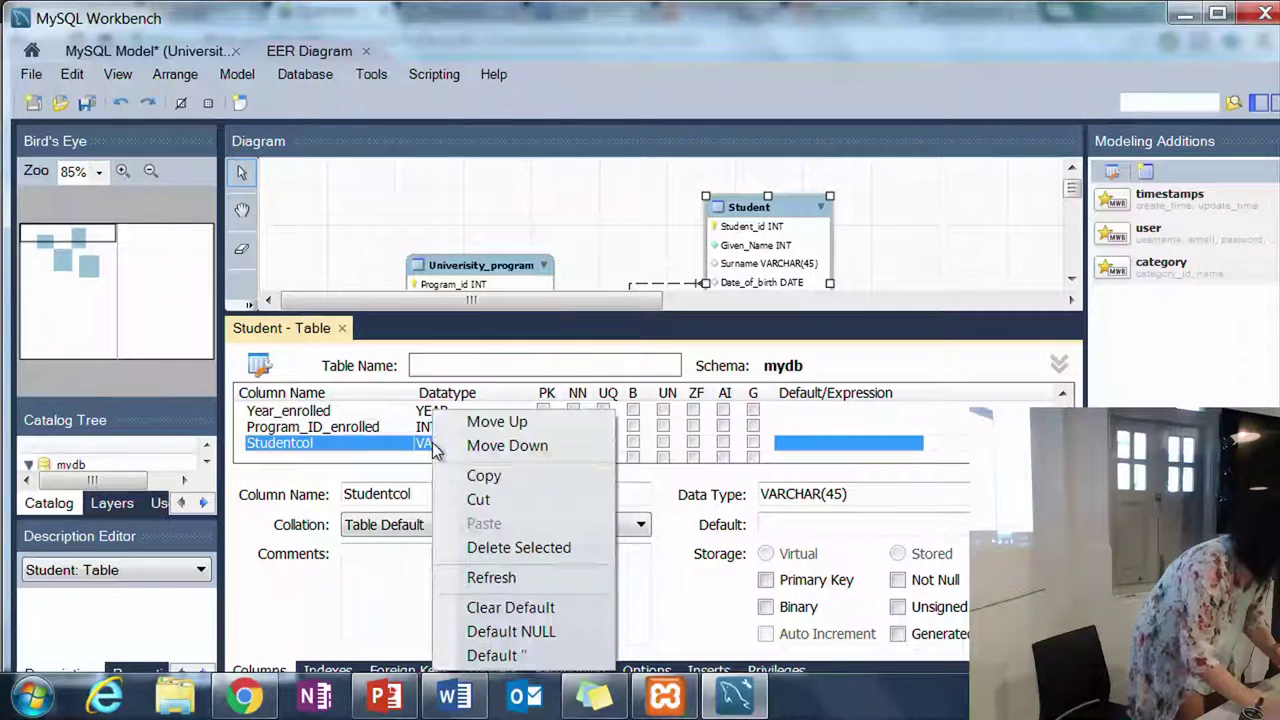
{"action": "left_click", "coordinate": [498, 551]}
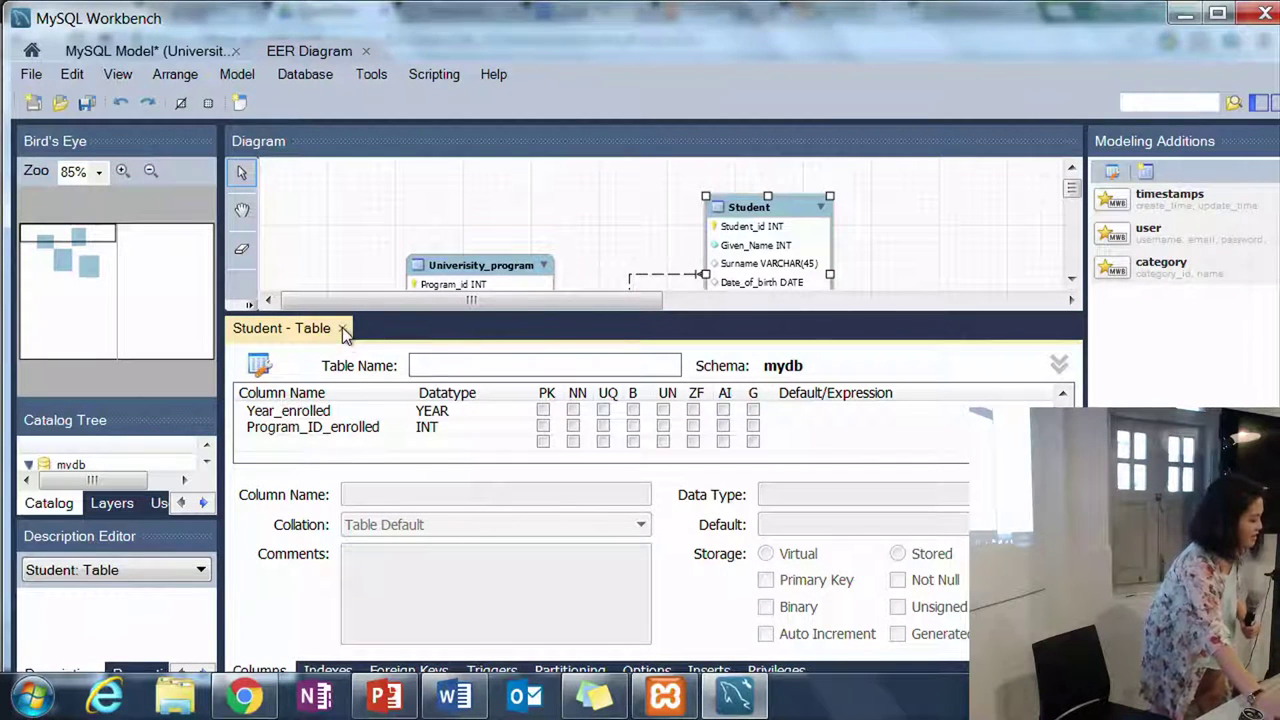
Close the Student editor, review the diagram's tables and relationships, then return to Google Drive.
{"action": "left_click", "coordinate": [342, 329]}
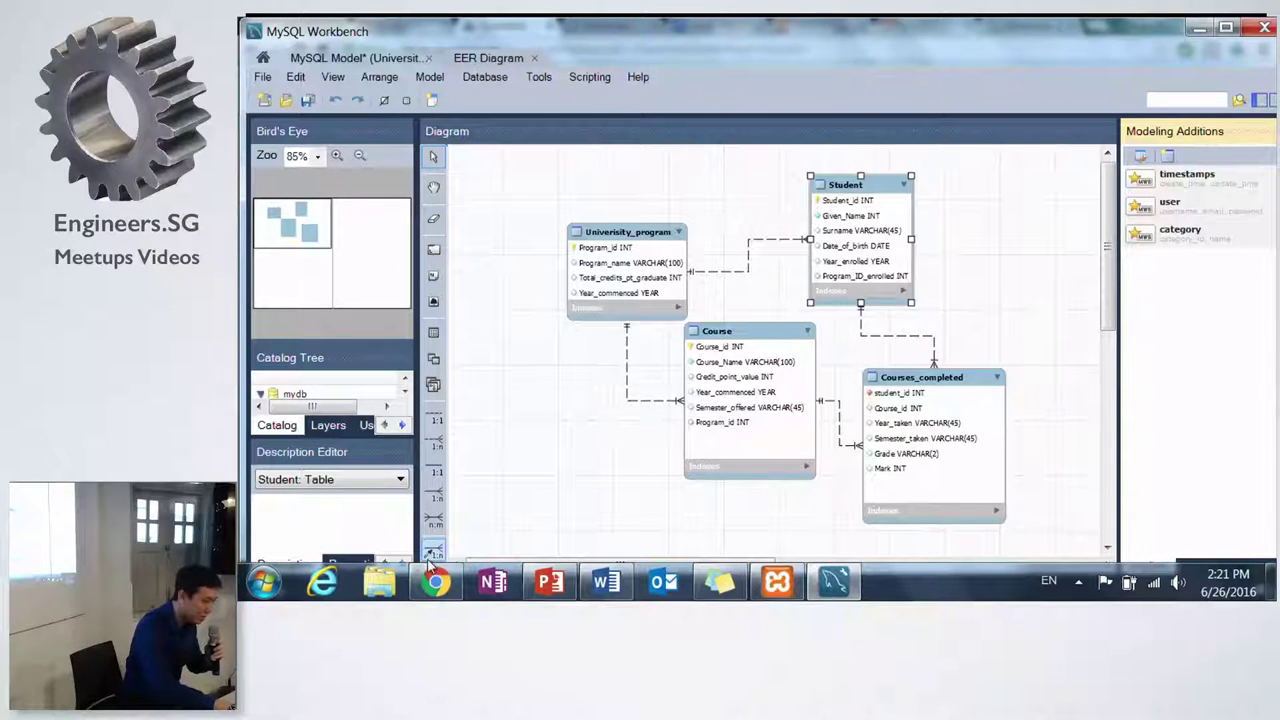
{"action": "left_click", "coordinate": [435, 578]}
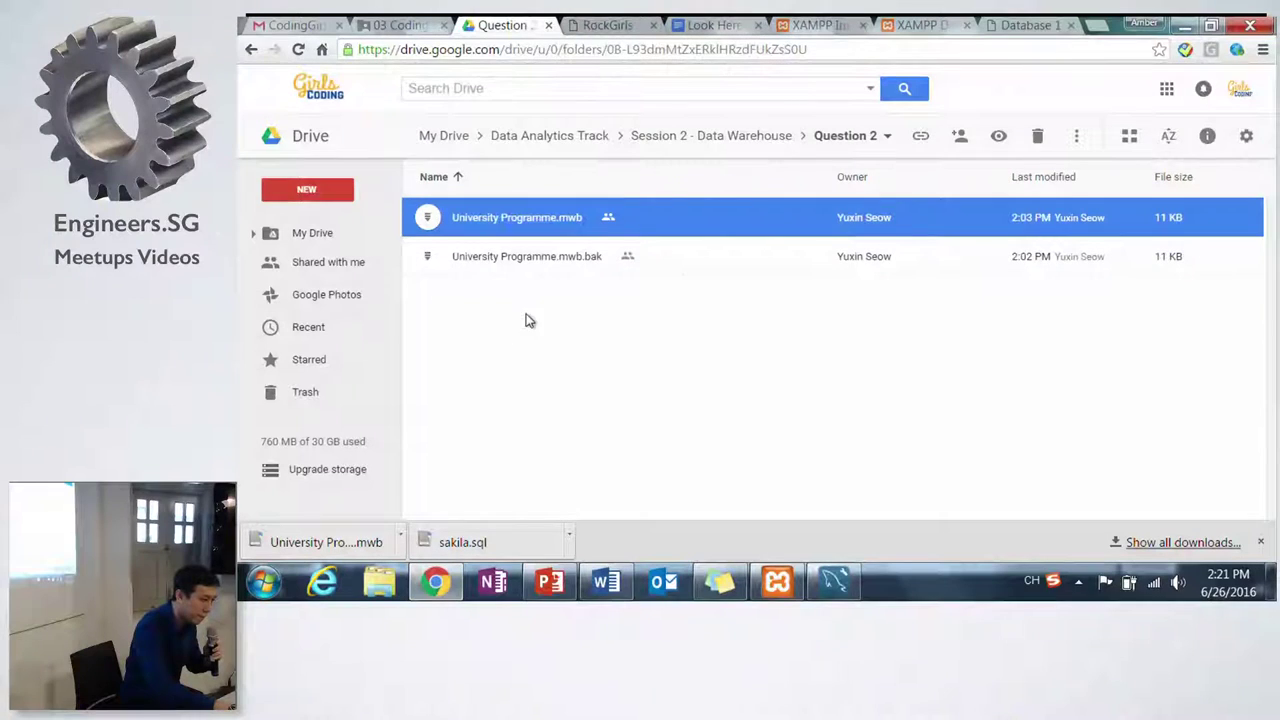
Go to Session 2 - Data Warehouse > Question 3 and preview Database 1Problem 3.mwb.
{"action": "left_click", "coordinate": [757, 136]}
{"action": "middle_click", "coordinate": [595, 288]}
{"action": "left_click", "coordinate": [595, 289]}
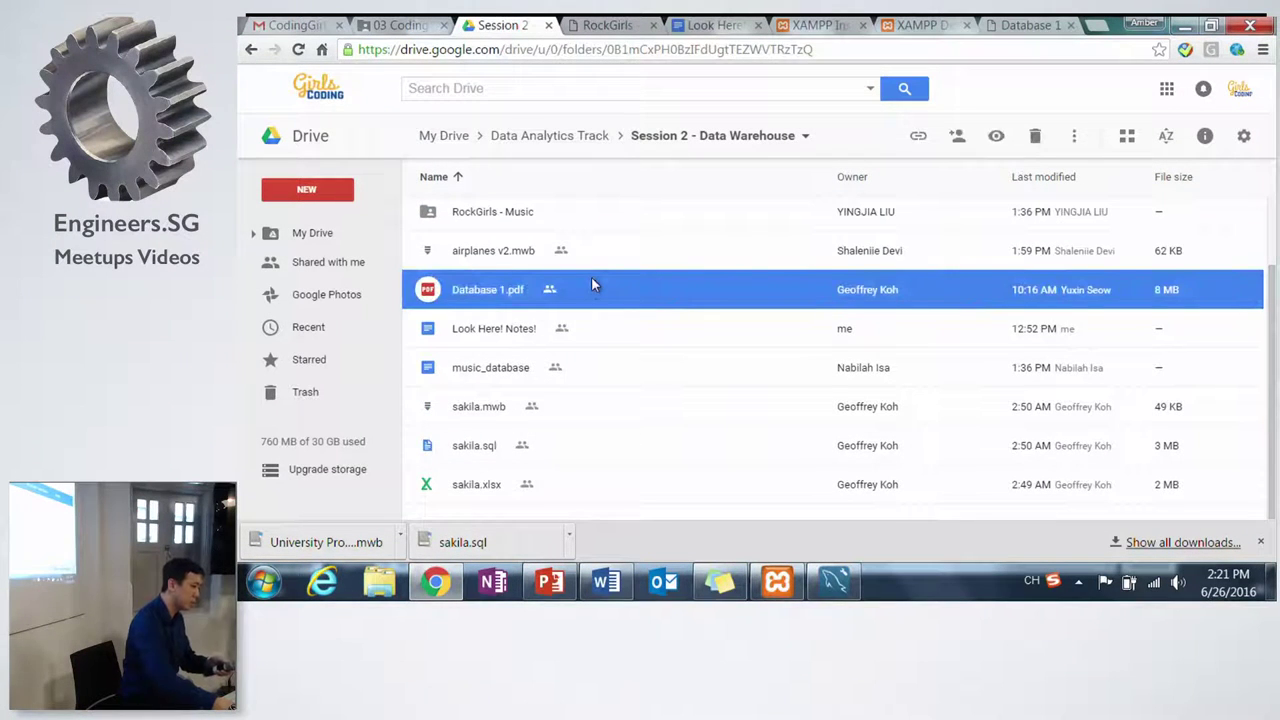
{"action": "scroll", "coordinate": [595, 289], "scroll_direction": "up", "scroll_amount": 2}
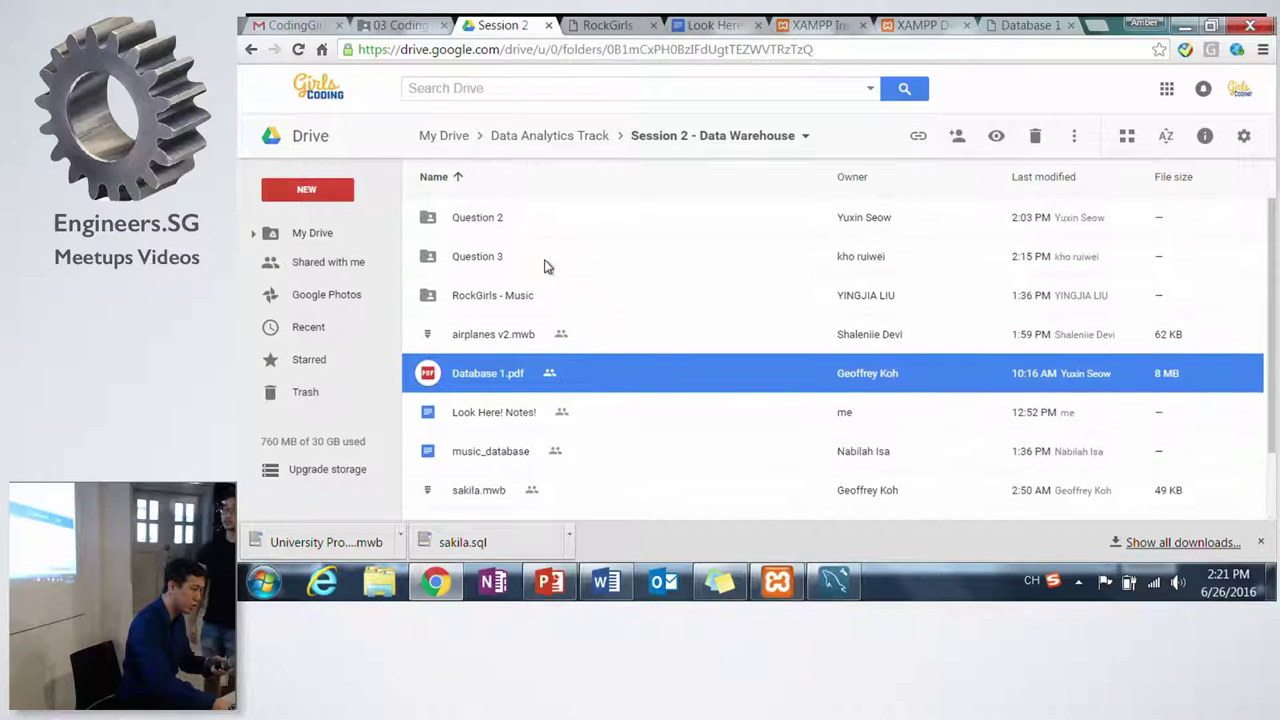
{"action": "left_click", "coordinate": [478, 268]}
{"action": "double_click", "coordinate": [478, 268]}
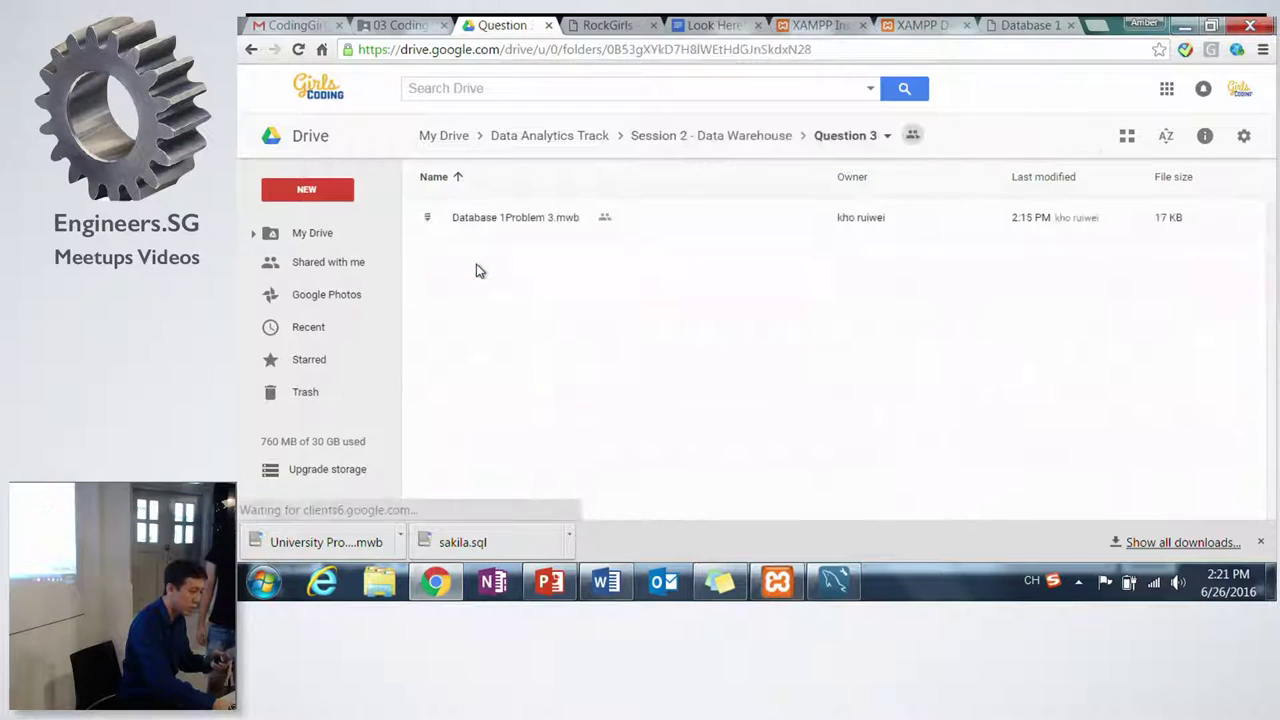
{"action": "double_click", "coordinate": [516, 218]}
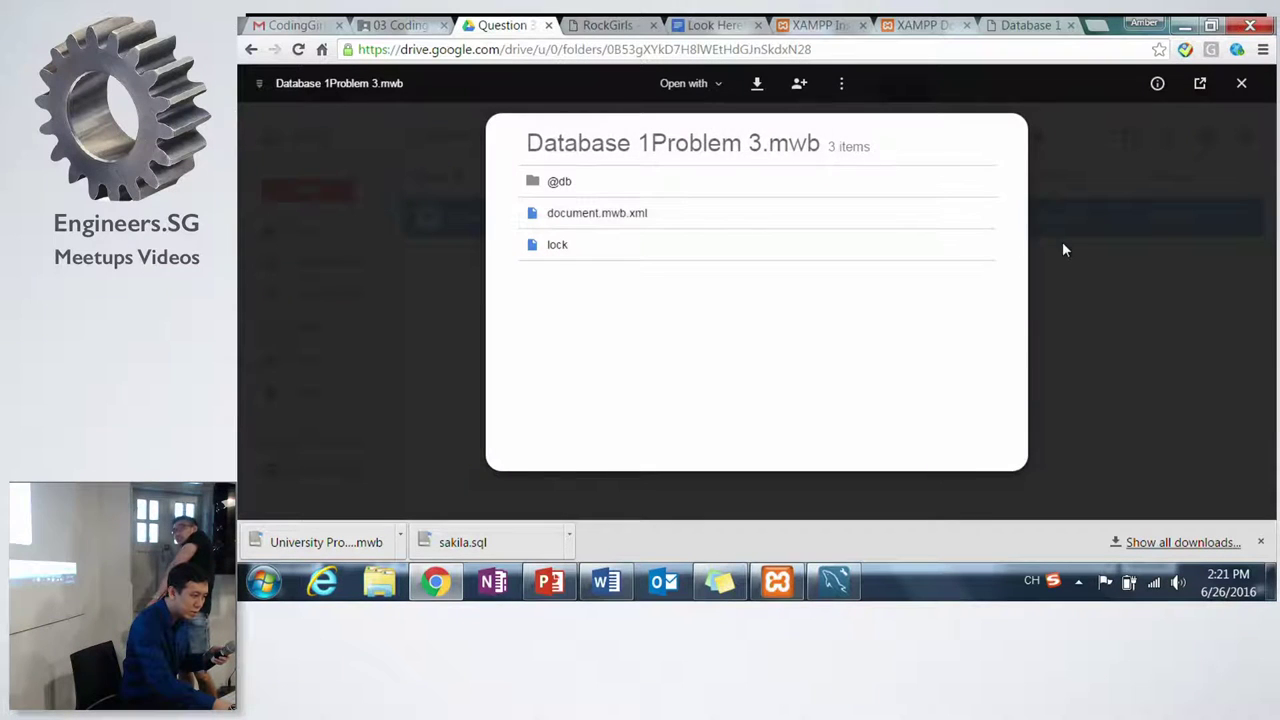
{"action": "left_click", "coordinate": [1063, 249]}
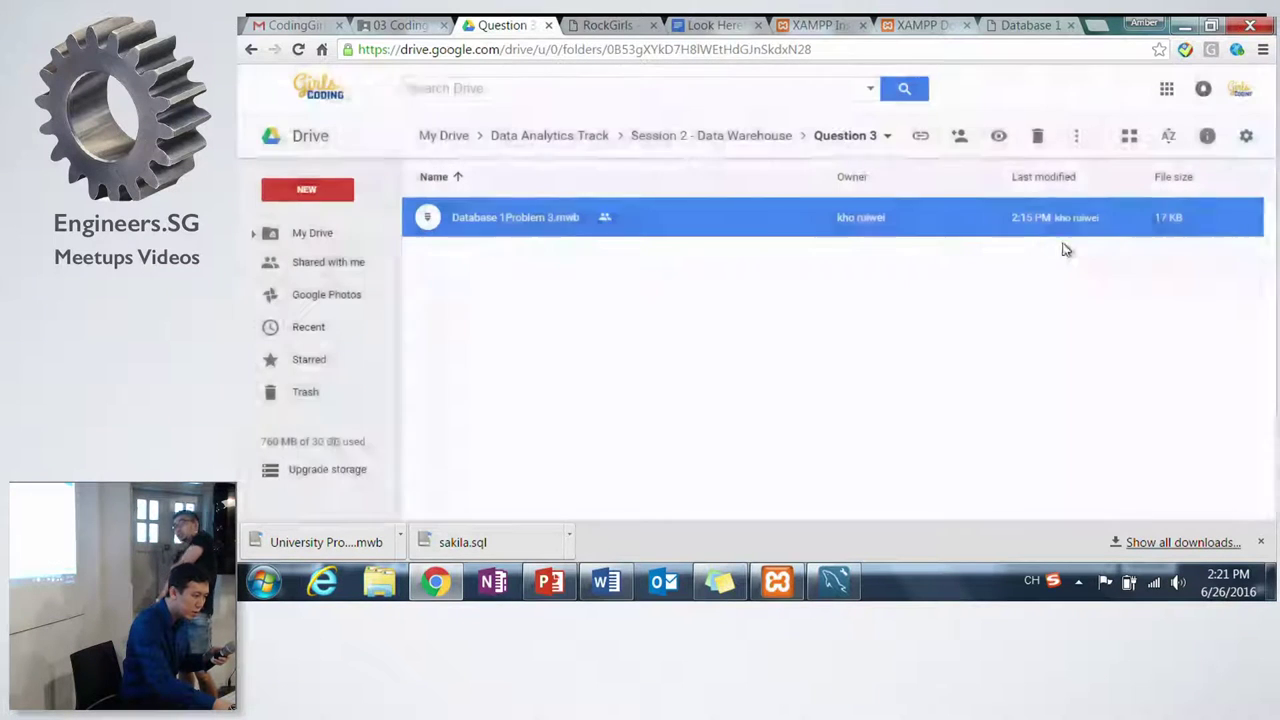
Download Database 1Problem 3.mwb and open the finished download.
{"action": "right_click", "coordinate": [558, 210]}
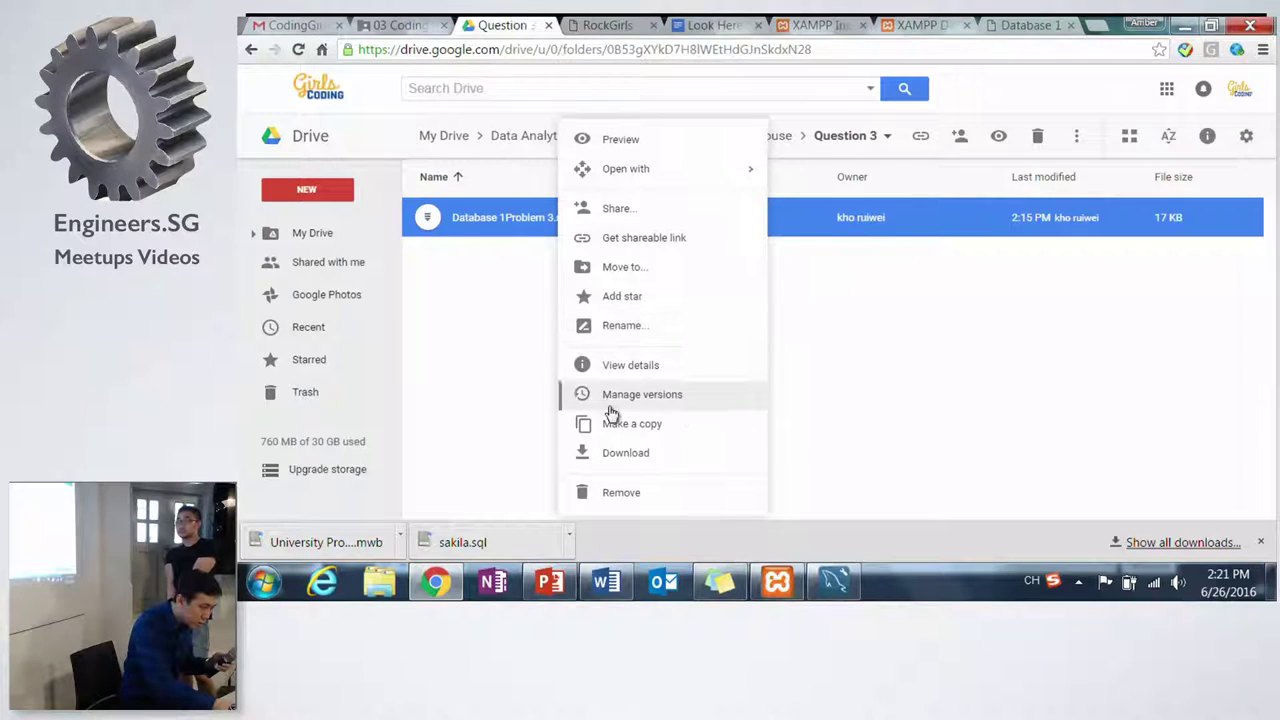
{"action": "left_click", "coordinate": [615, 455]}
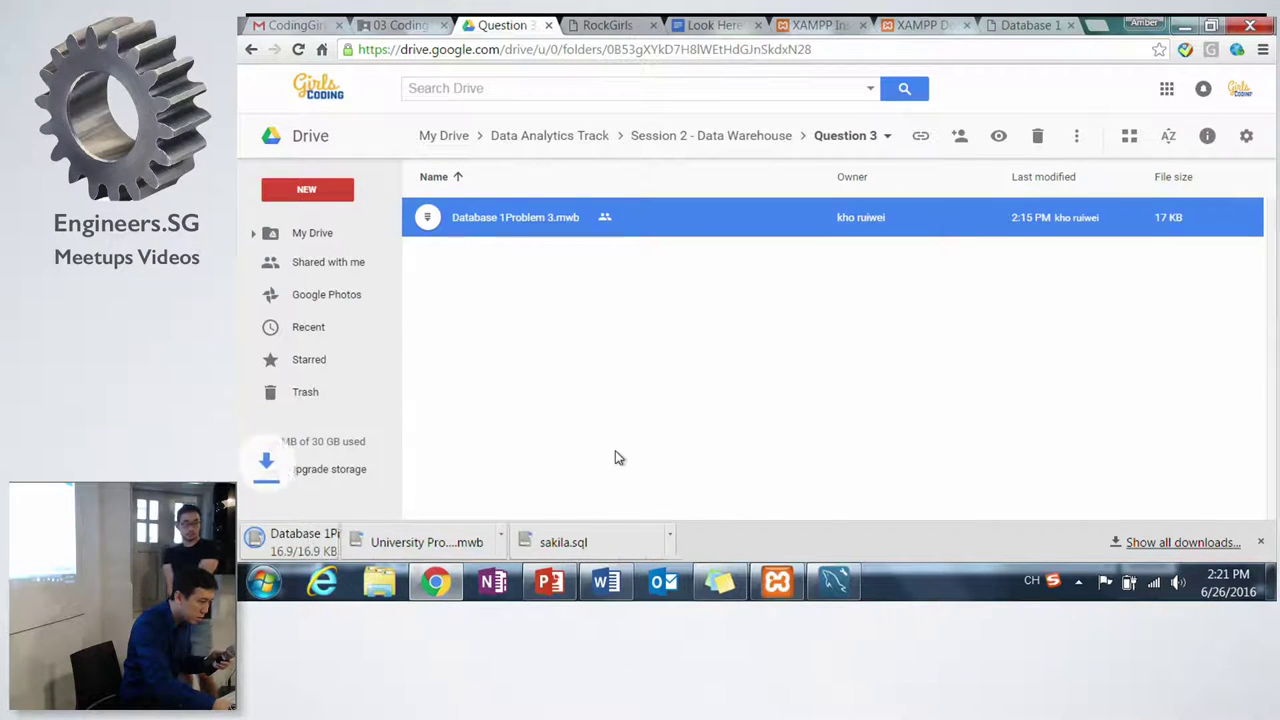
{"action": "left_click", "coordinate": [347, 540]}
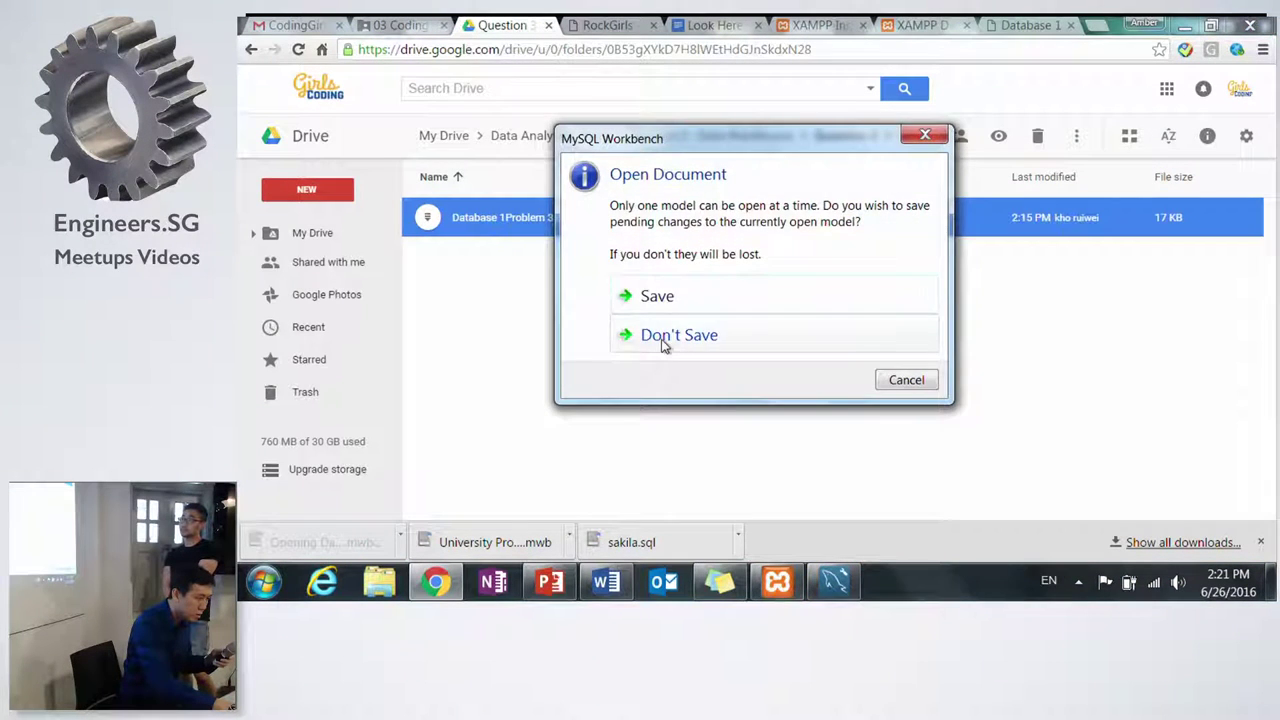
Discard the current model's changes and select the Airplane table in the airline EER diagram.
{"action": "left_click", "coordinate": [670, 335]}
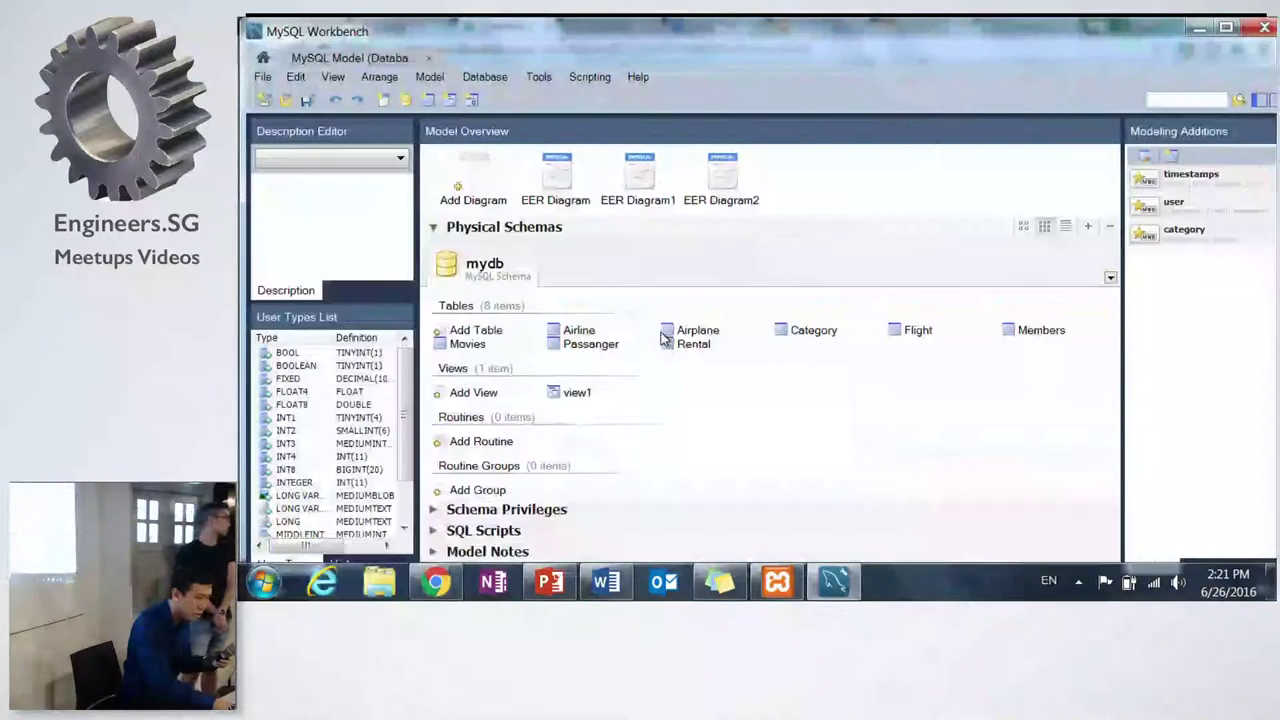
{"action": "scroll", "coordinate": [680, 277], "scroll_direction": "down", "scroll_amount": 3}
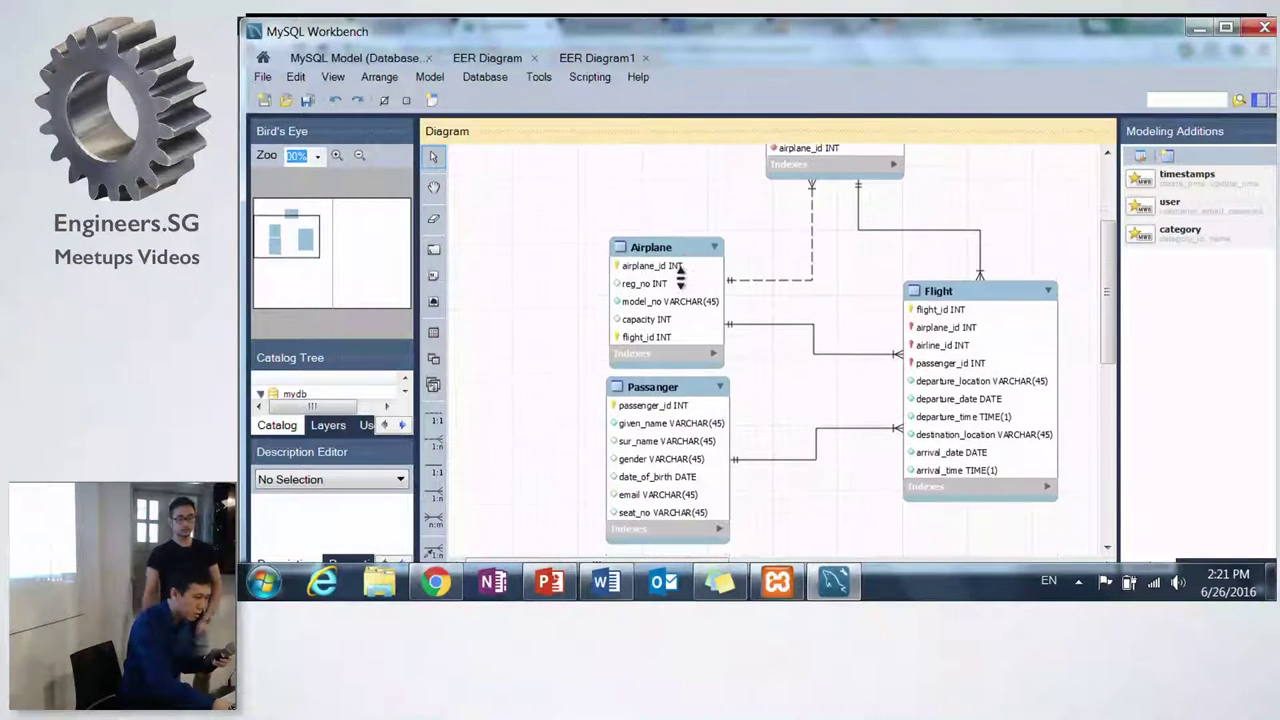
{"action": "scroll", "coordinate": [680, 275], "scroll_direction": "up", "scroll_amount": 2}
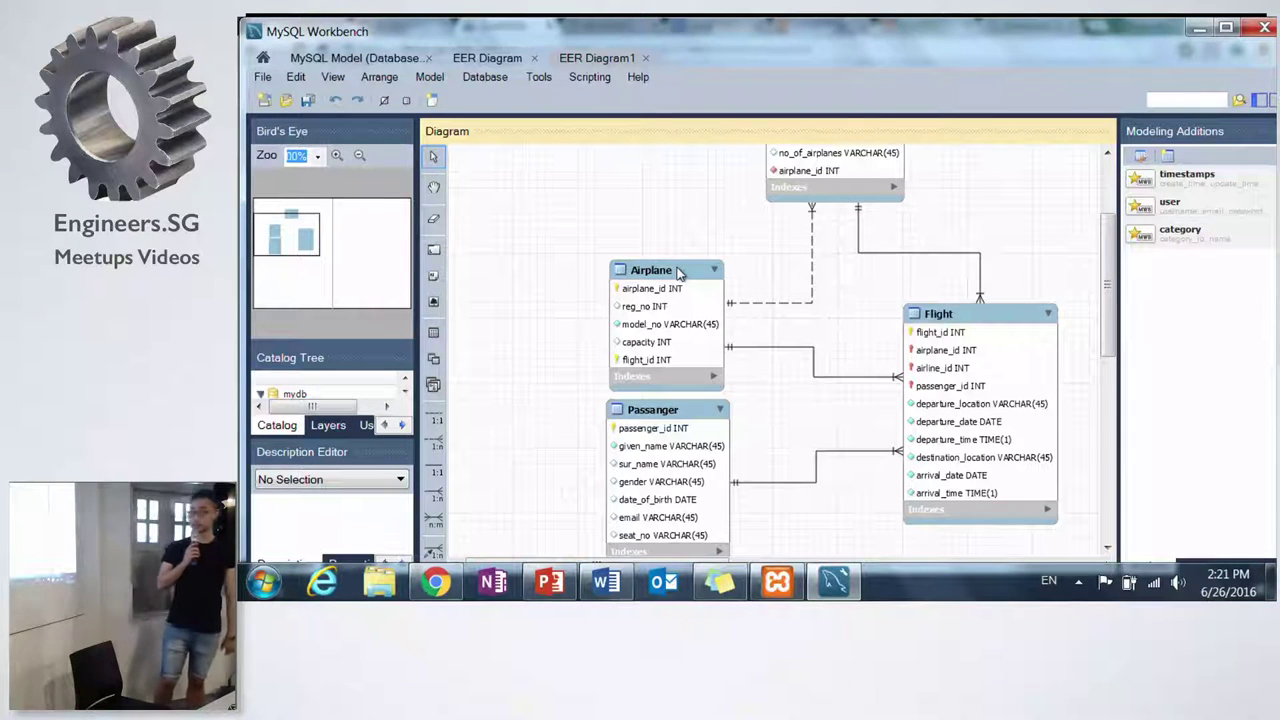
{"action": "left_click", "coordinate": [678, 273]}
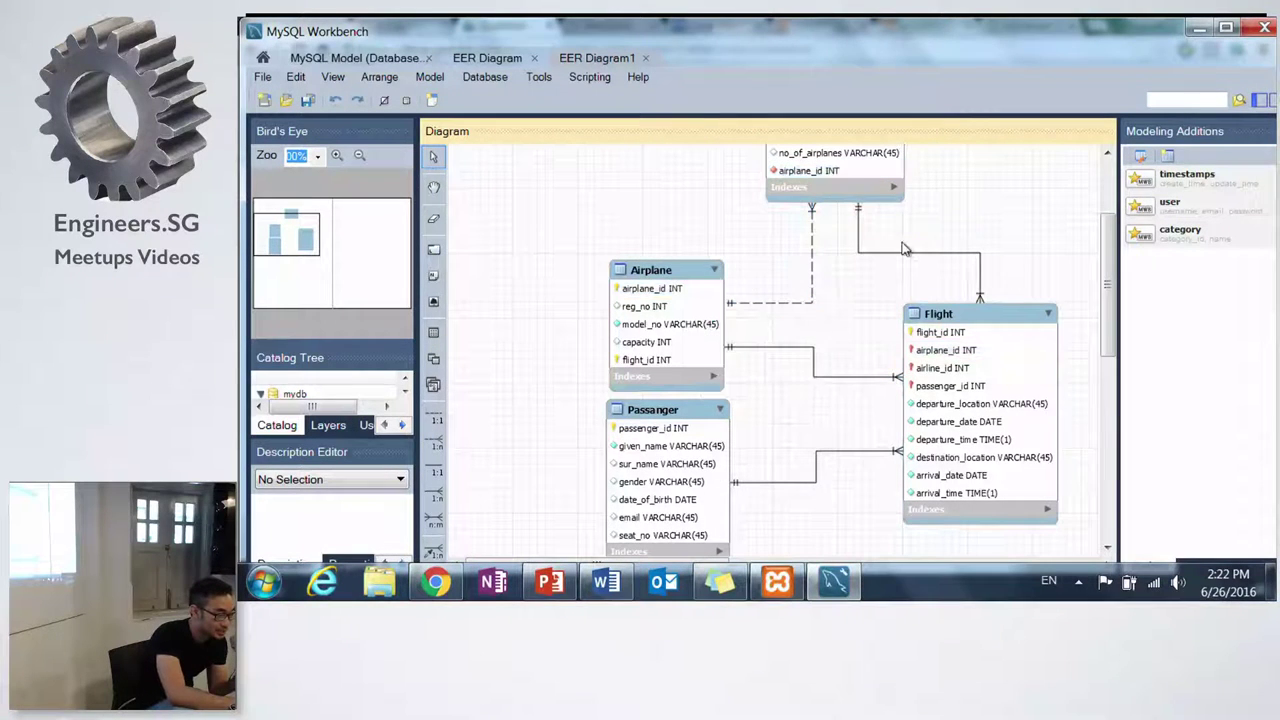
Shift the Airline table right and move the Flight and Airplane tables up and left.
{"action": "left_click", "coordinate": [836, 174]}
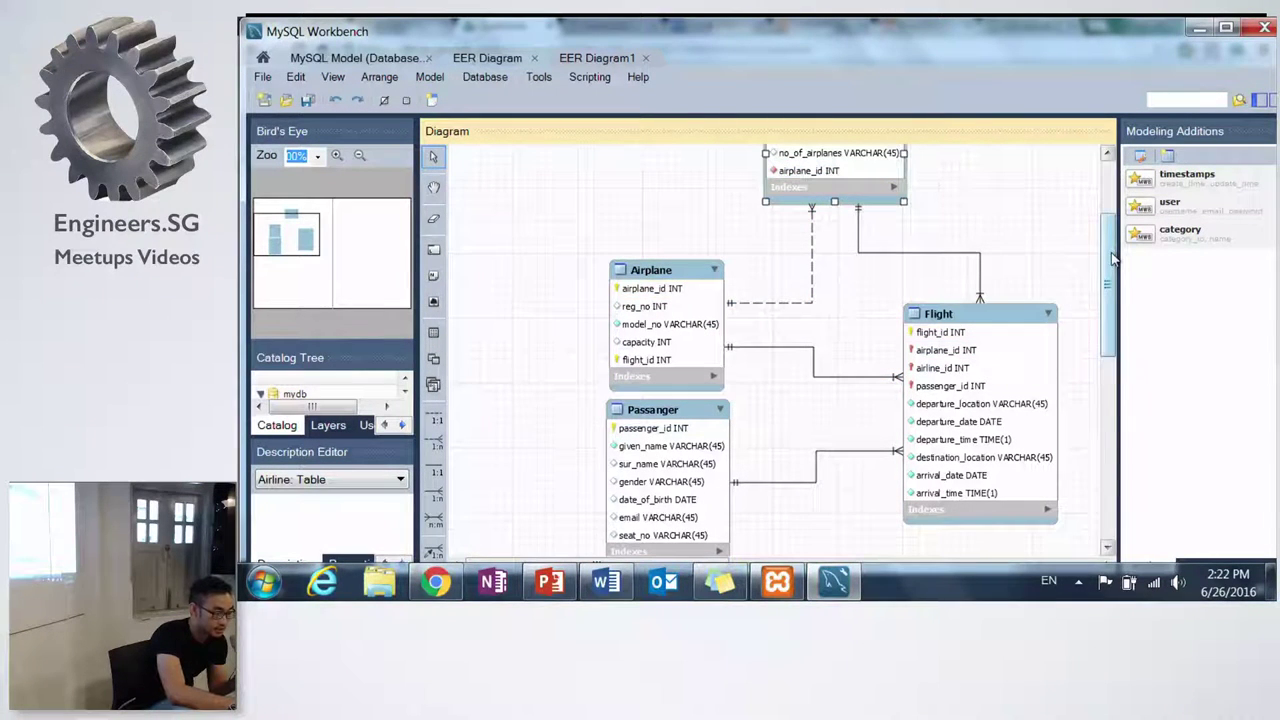
{"action": "scroll", "coordinate": [1107, 248], "scroll_direction": "up", "scroll_amount": 2}
{"action": "left_click_drag", "start_coordinate": [838, 175], "coordinate": [979, 187]}
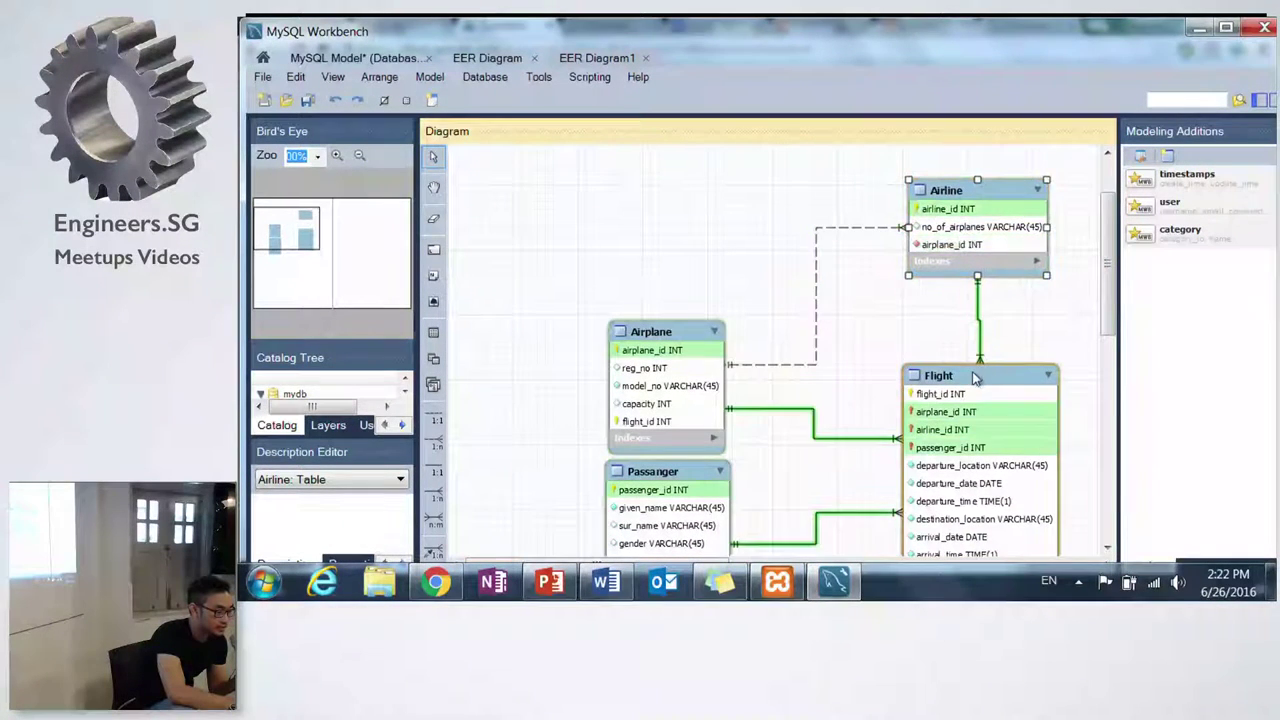
{"action": "left_click_drag", "start_coordinate": [972, 373], "coordinate": [881, 340]}
{"action": "left_click_drag", "start_coordinate": [688, 332], "coordinate": [588, 279]}
Put Flight beside Airplane, Passanger right of Flight, and Airline above Flight.
{"action": "left_click_drag", "start_coordinate": [845, 340], "coordinate": [755, 319]}
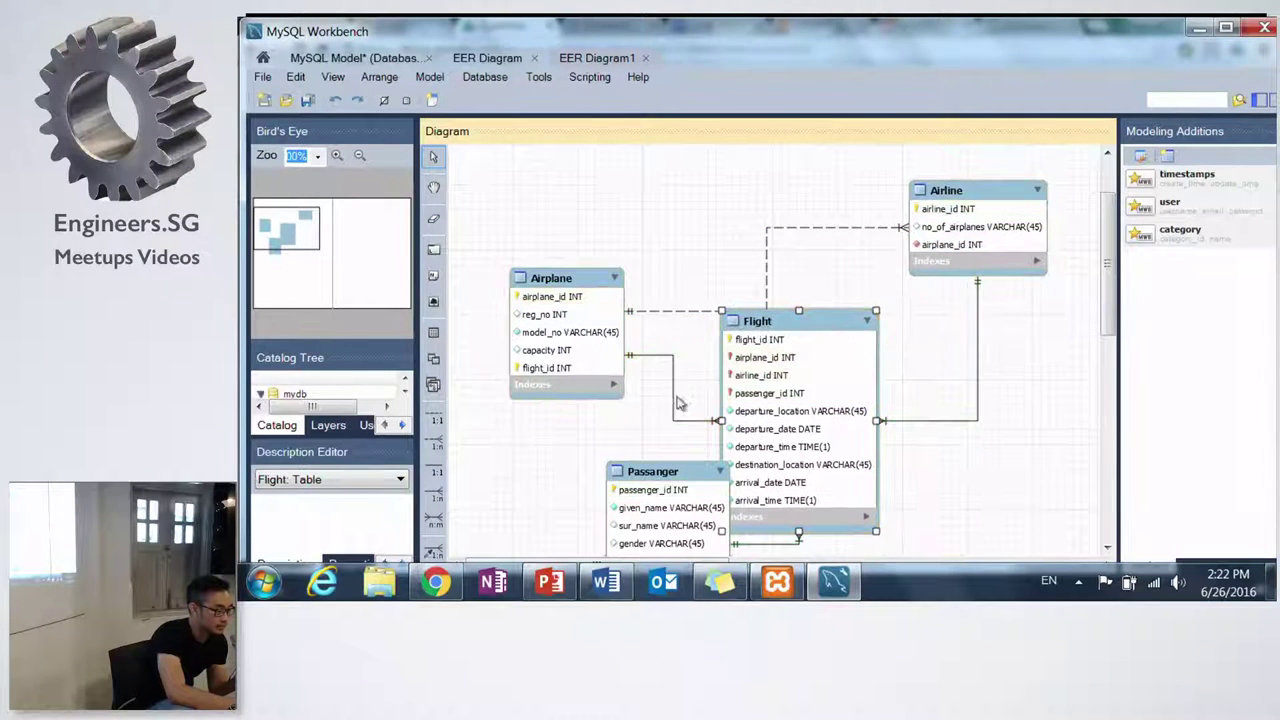
{"action": "left_click_drag", "start_coordinate": [658, 469], "coordinate": [1038, 397]}
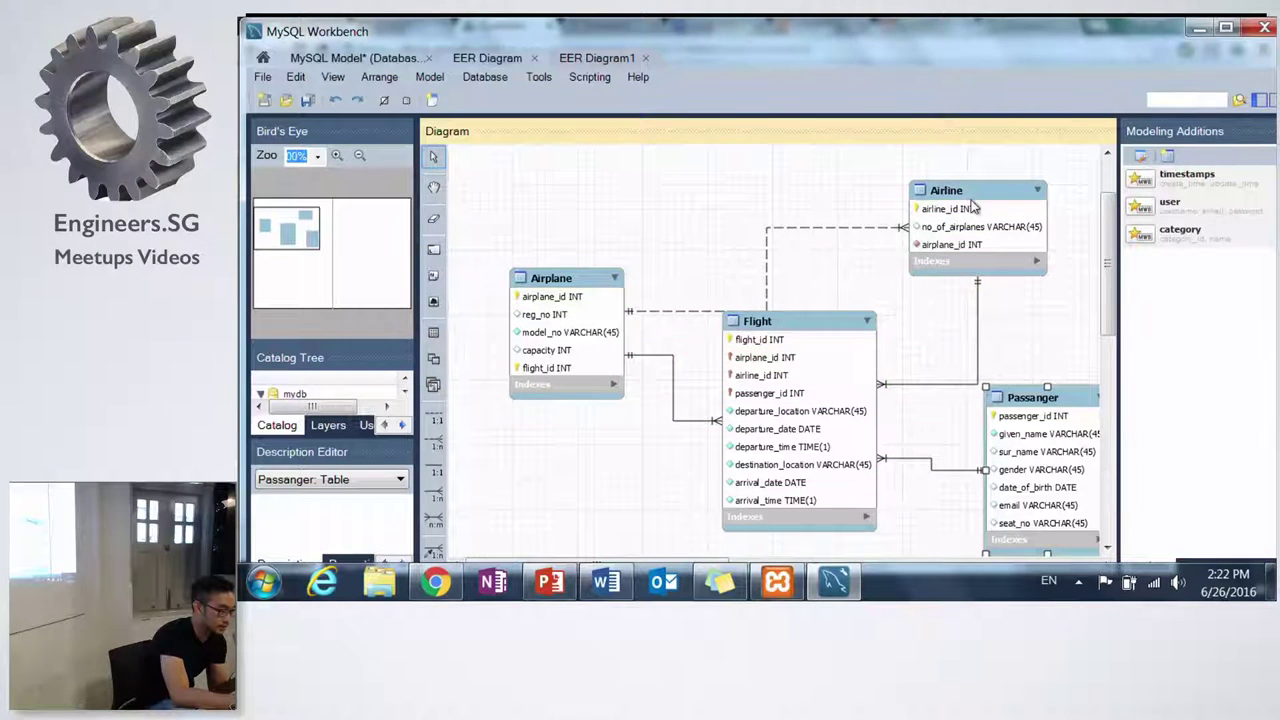
{"action": "left_click_drag", "start_coordinate": [970, 207], "coordinate": [855, 175]}
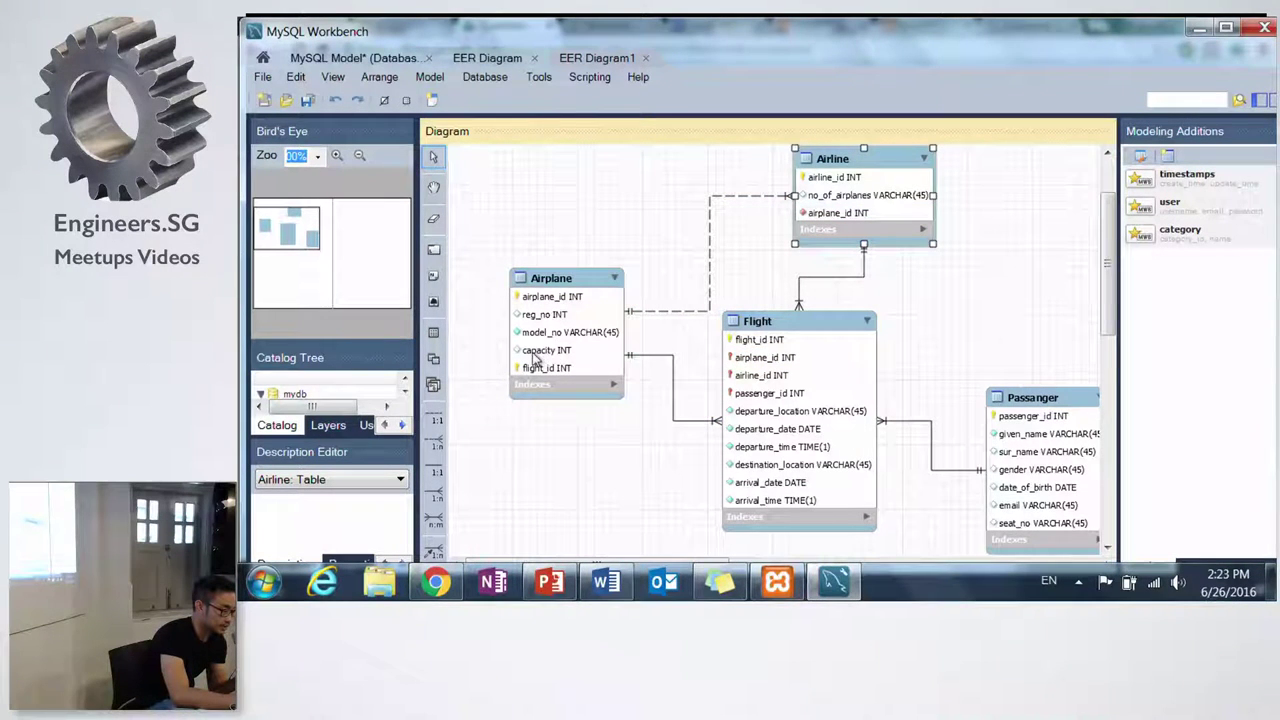
Fine-tune the Passanger table's position up and to the left, beside Flight.
{"action": "left_click", "coordinate": [790, 320]}
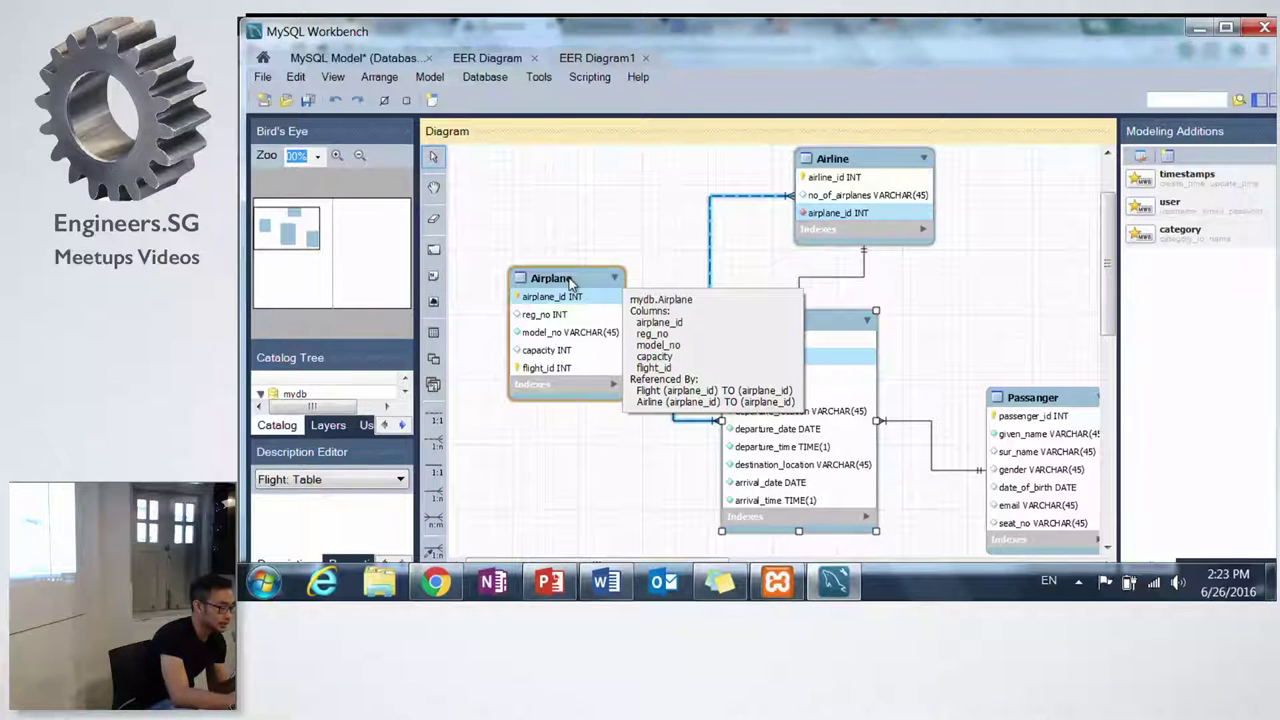
{"action": "left_click", "coordinate": [572, 284]}
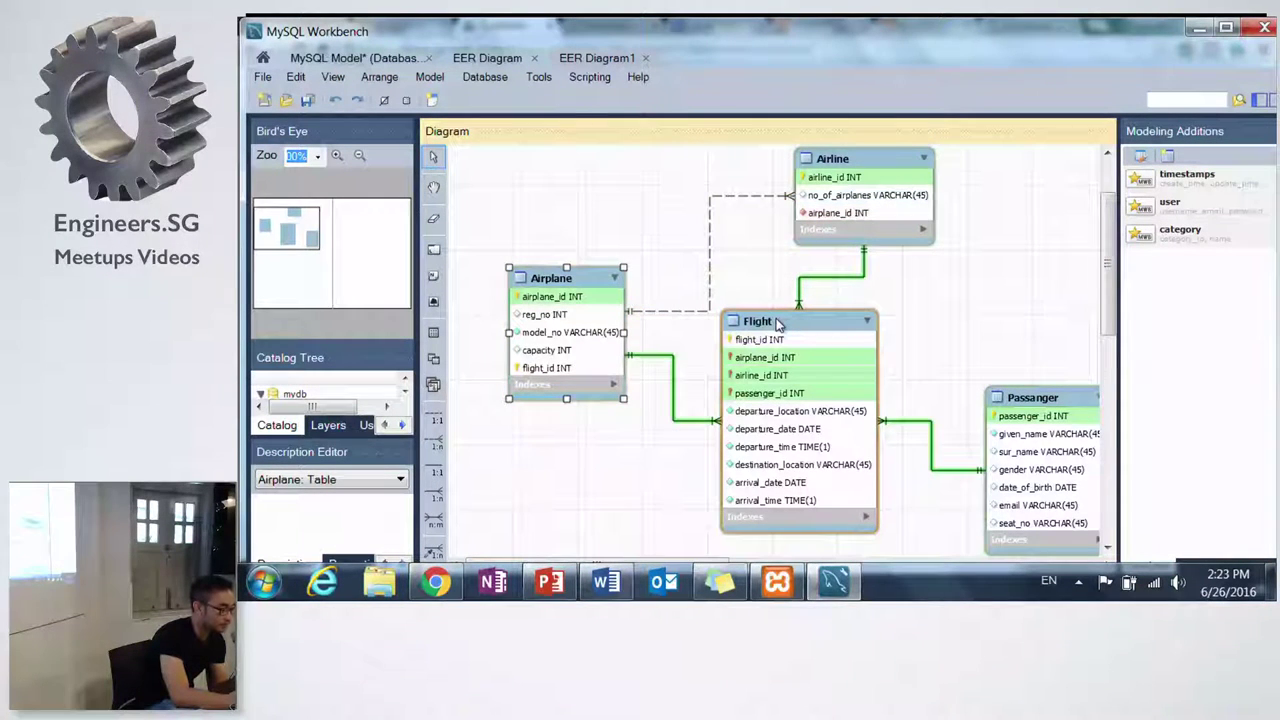
{"action": "mouse_move", "coordinate": [776, 323]}
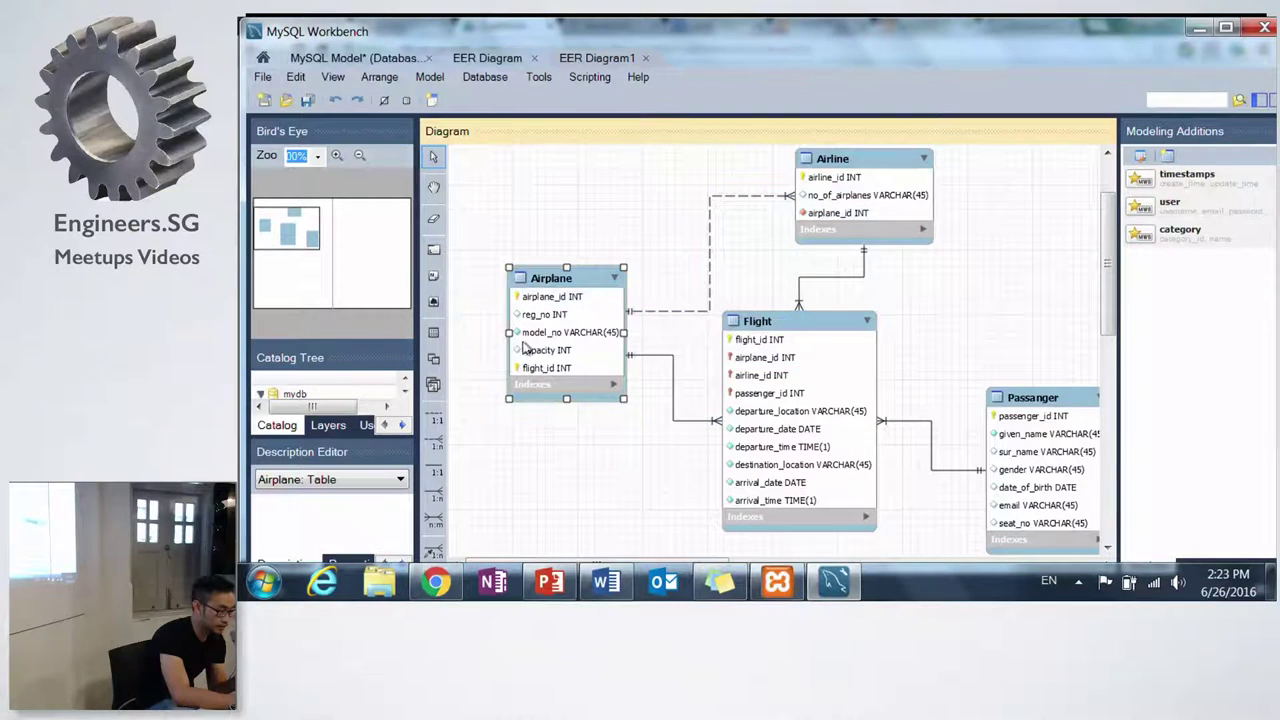
{"action": "left_click", "coordinate": [998, 405]}
{"action": "left_click_drag", "start_coordinate": [1044, 404], "coordinate": [974, 314]}
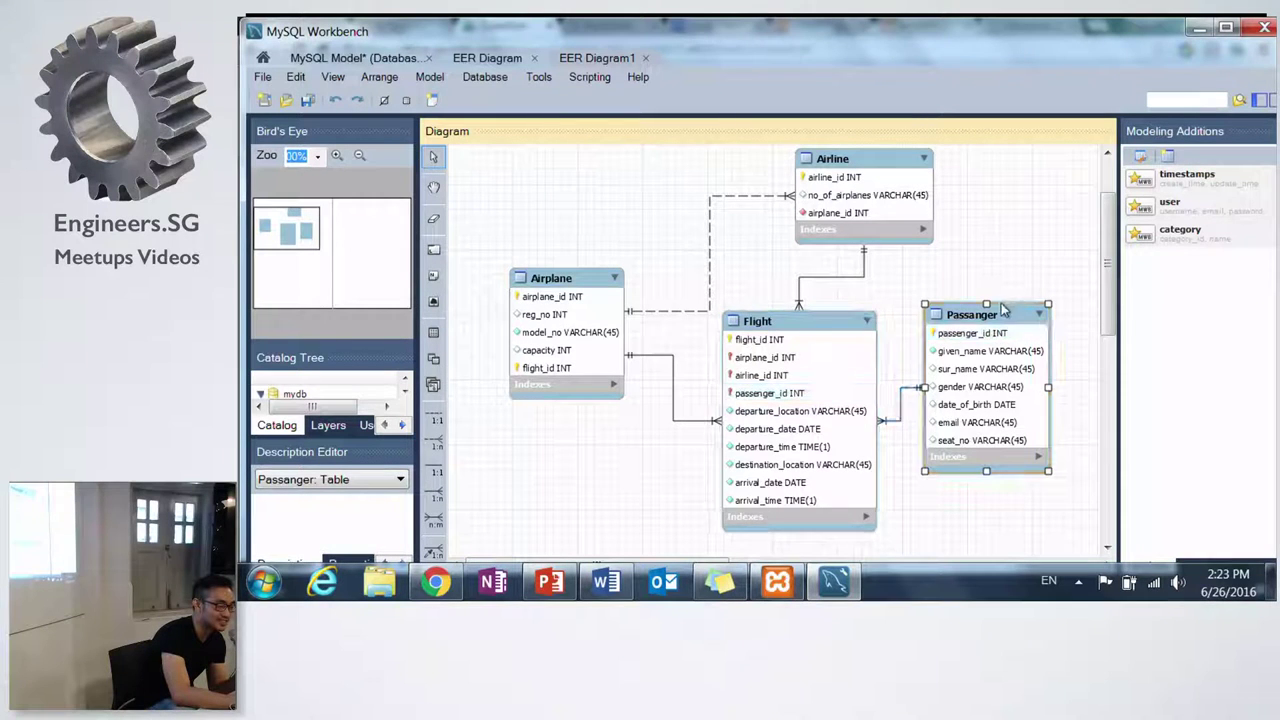
{"action": "left_click_drag", "start_coordinate": [954, 353], "coordinate": [1003, 348]}
{"action": "left_click_drag", "start_coordinate": [1037, 309], "coordinate": [991, 289]}
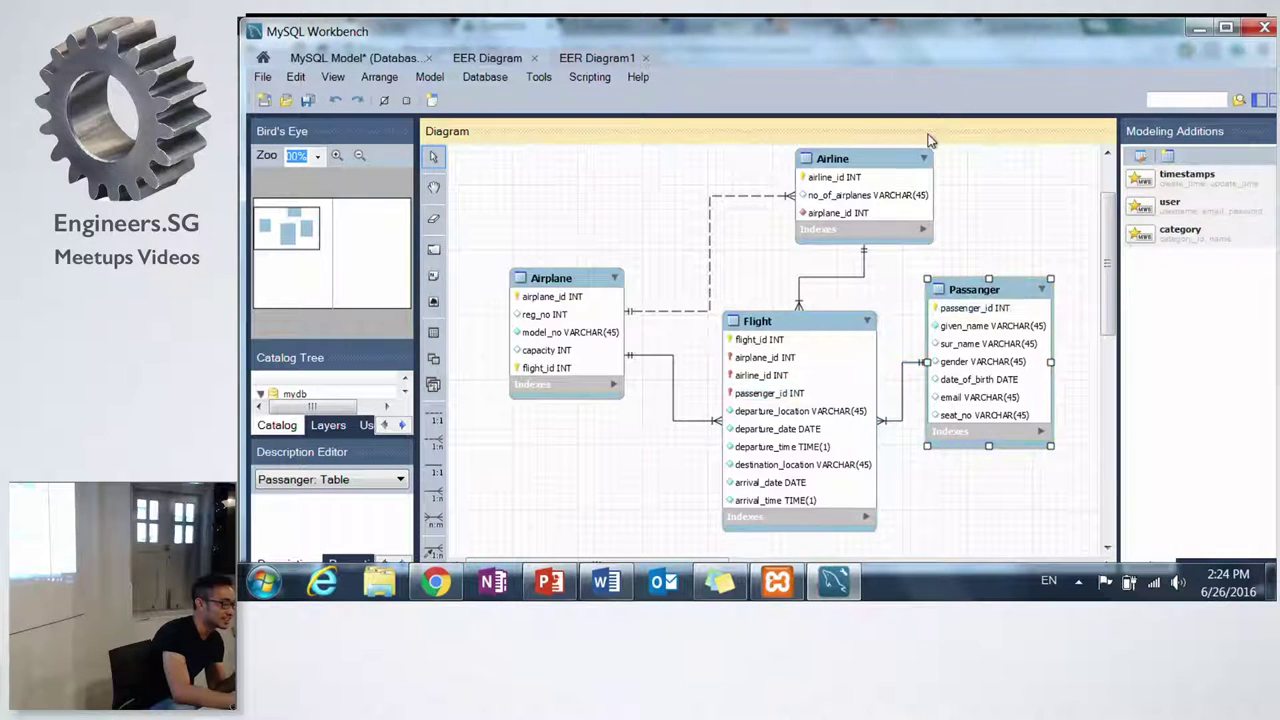
Place Airline directly above Flight, move Airplane up-left, and tuck Flight beneath Airline.
{"action": "left_click_drag", "start_coordinate": [861, 161], "coordinate": [740, 170]}
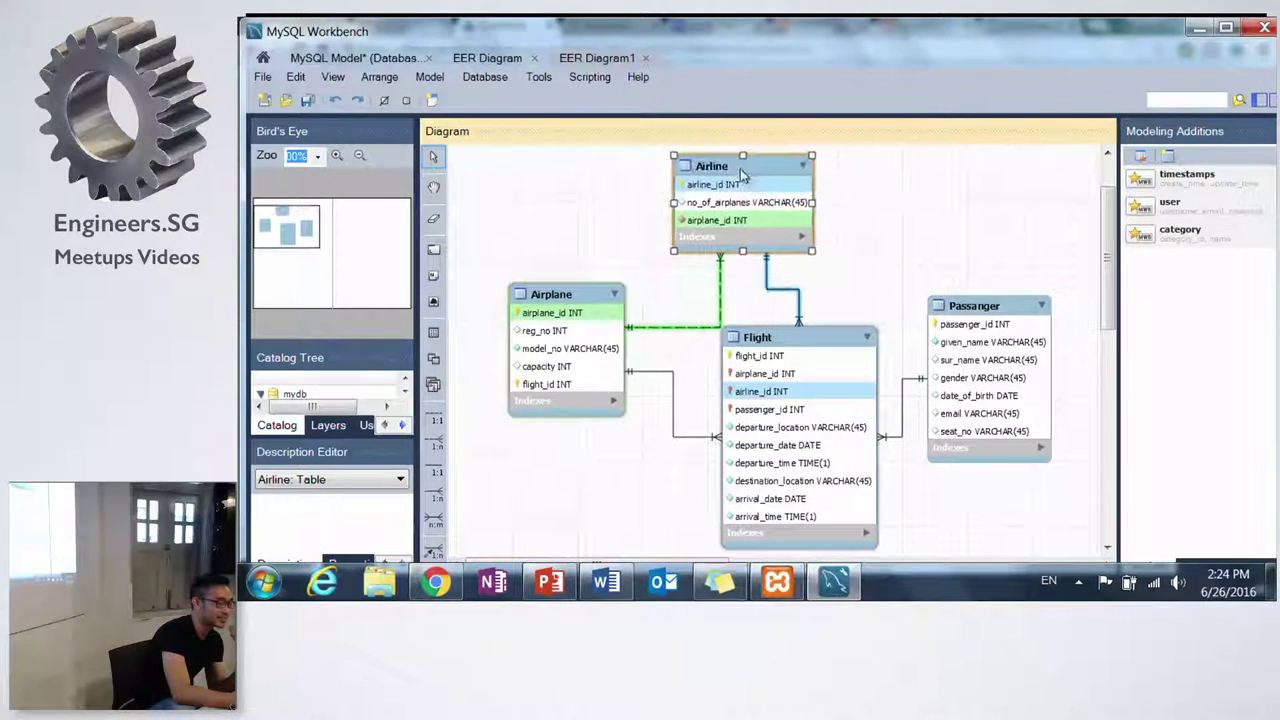
{"action": "left_click_drag", "start_coordinate": [783, 338], "coordinate": [790, 325]}
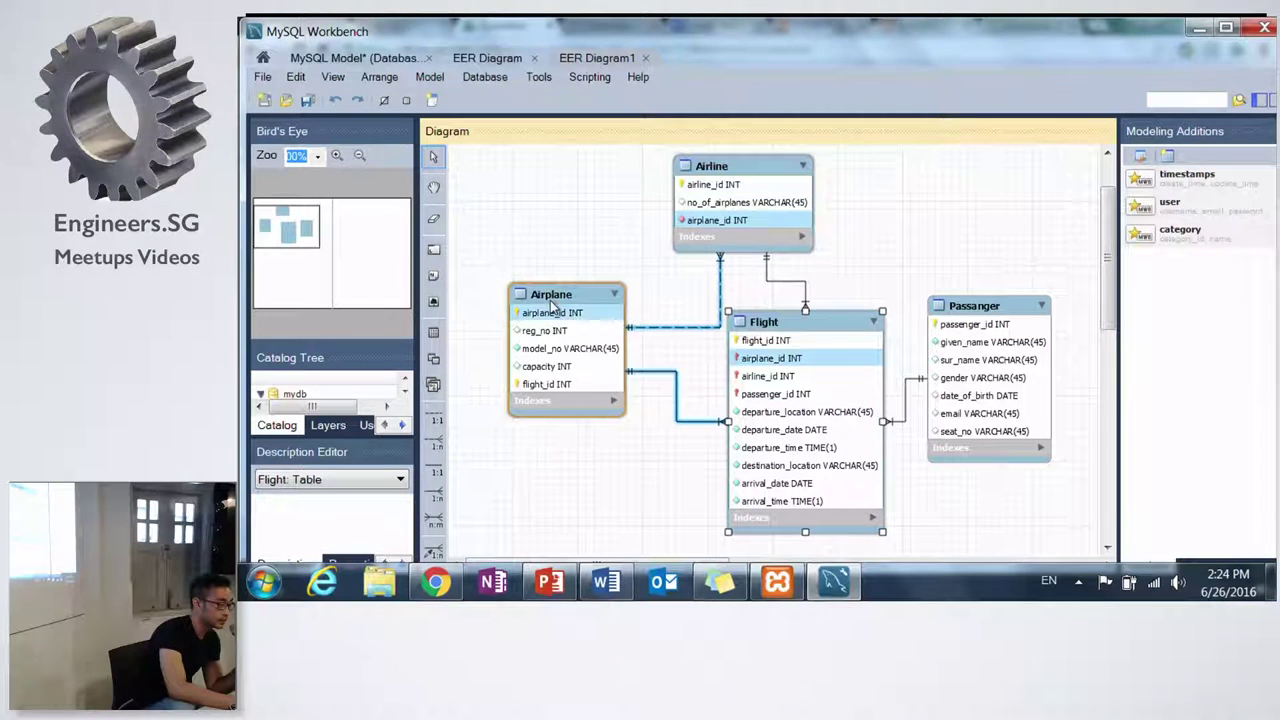
{"action": "left_click_drag", "start_coordinate": [553, 307], "coordinate": [521, 276]}
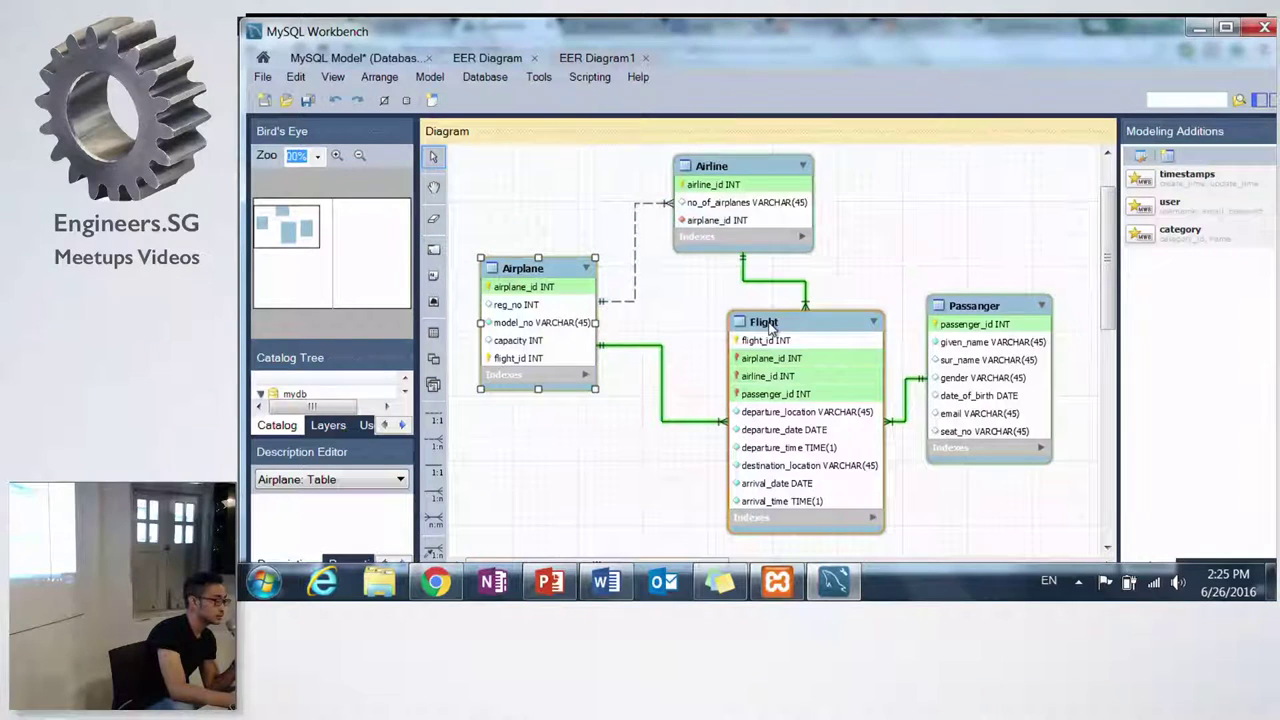
{"action": "mouse_move", "coordinate": [770, 327]}
{"action": "left_click_drag", "start_coordinate": [770, 327], "coordinate": [739, 303]}
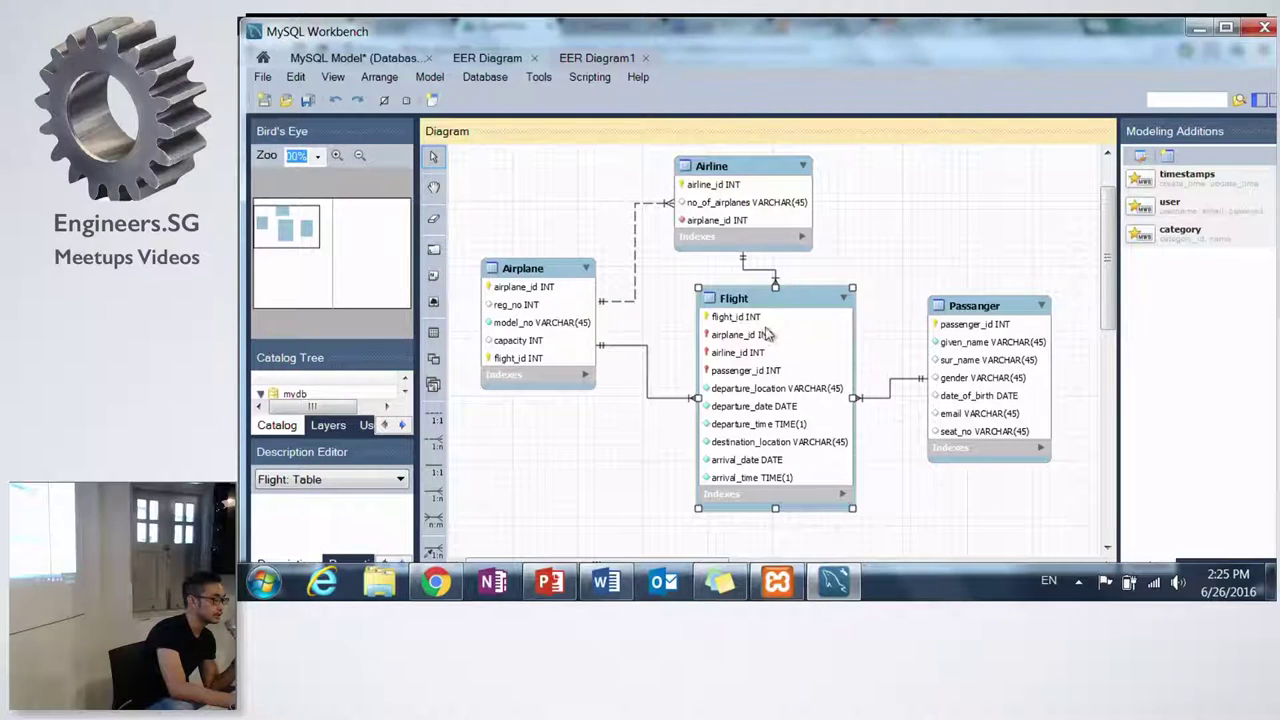
{"action": "left_click", "coordinate": [748, 299]}
{"action": "double_click", "coordinate": [748, 299]}
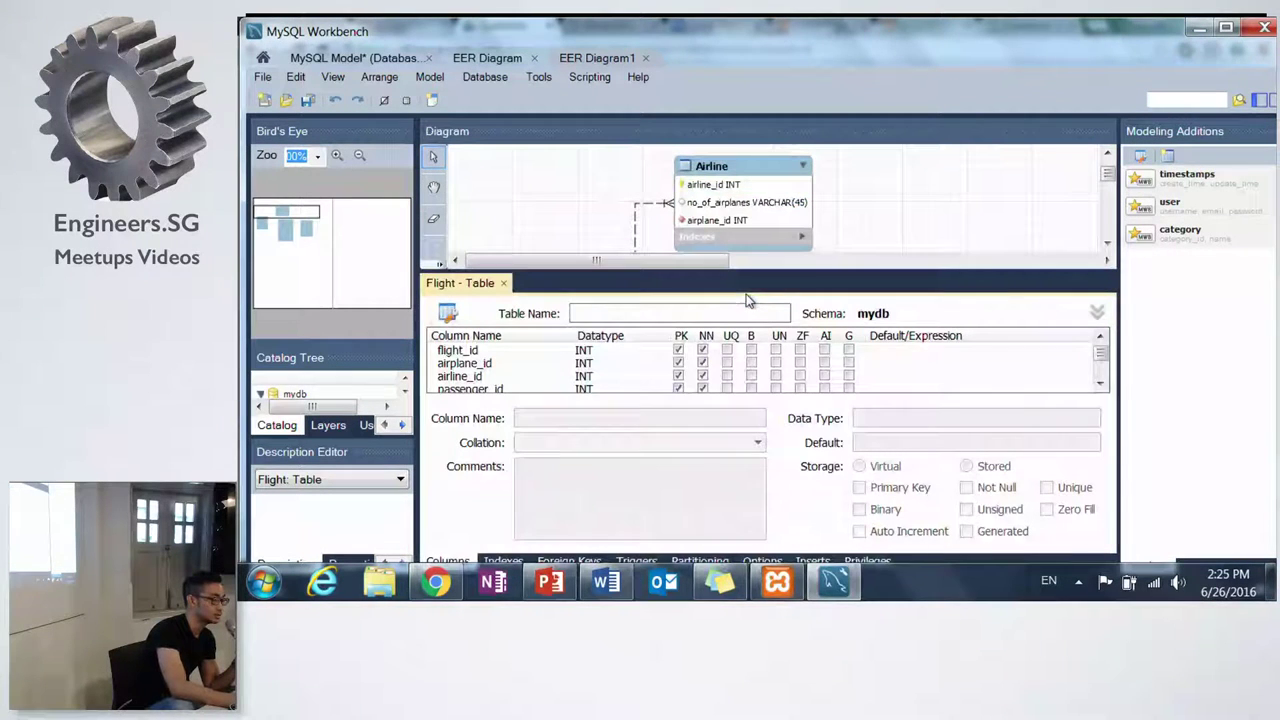
{"action": "left_click", "coordinate": [505, 283]}
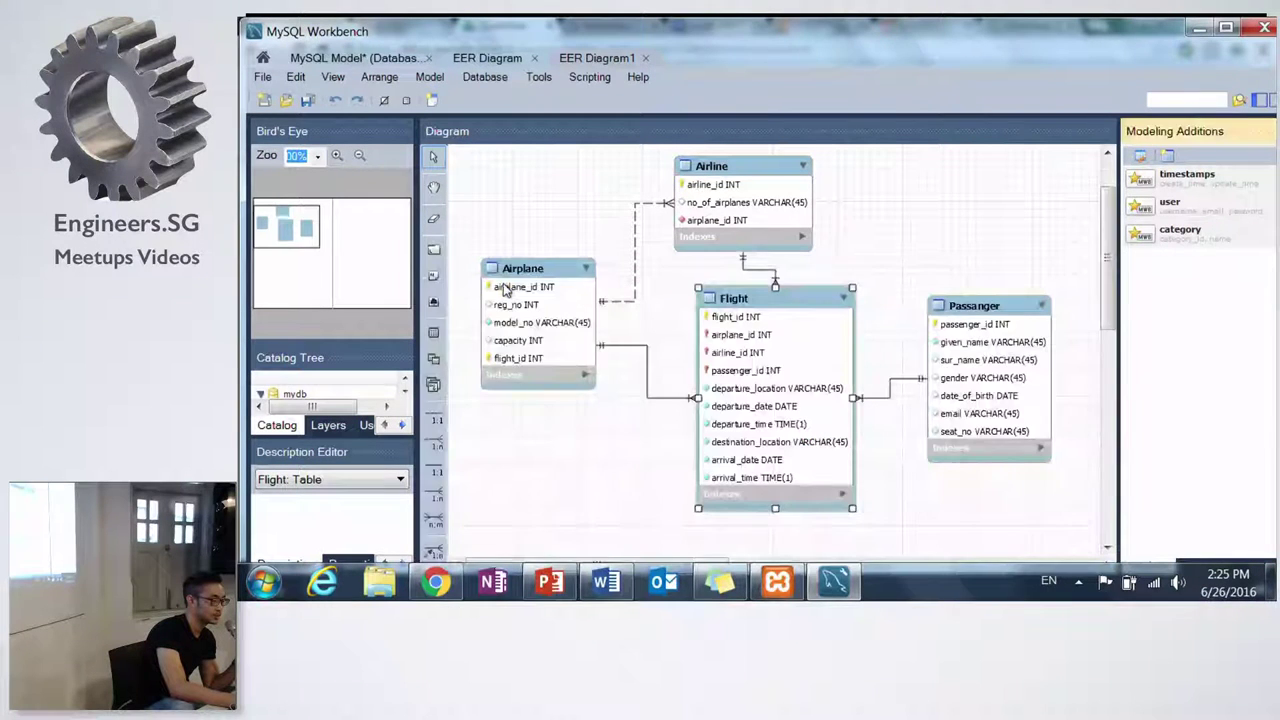
{"action": "mouse_move", "coordinate": [755, 310]}
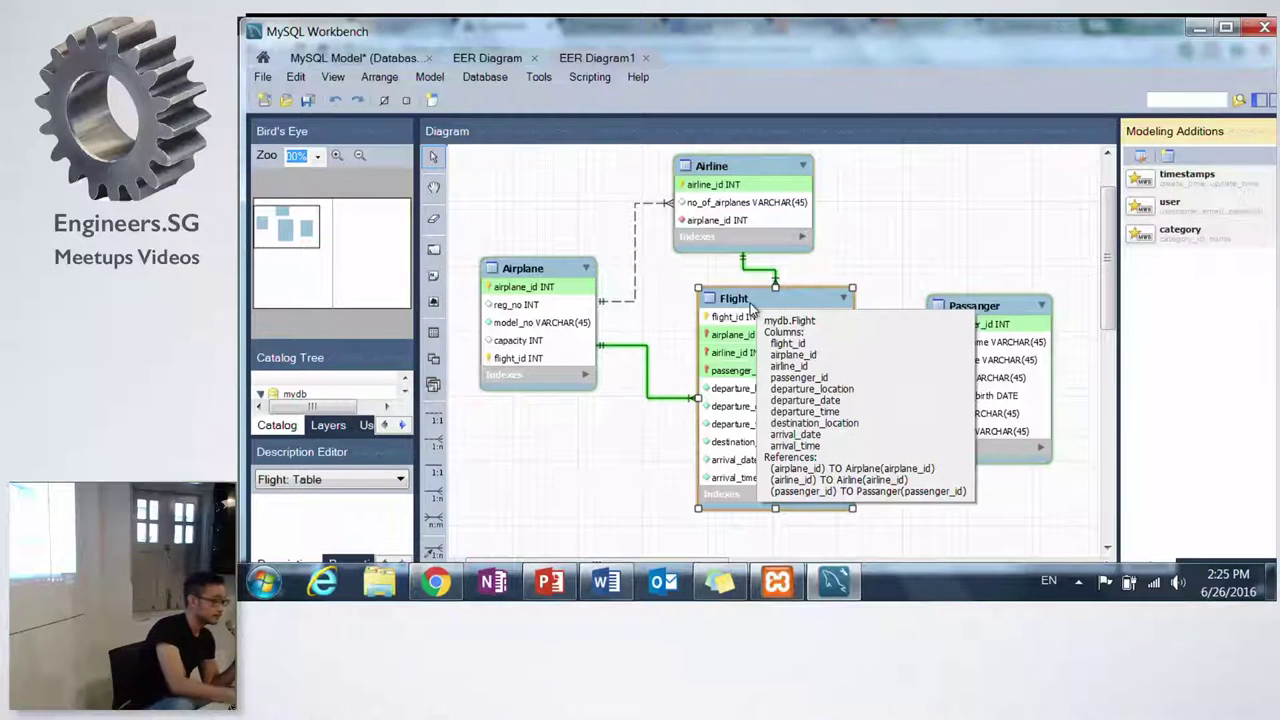
{"action": "left_click", "coordinate": [538, 270]}
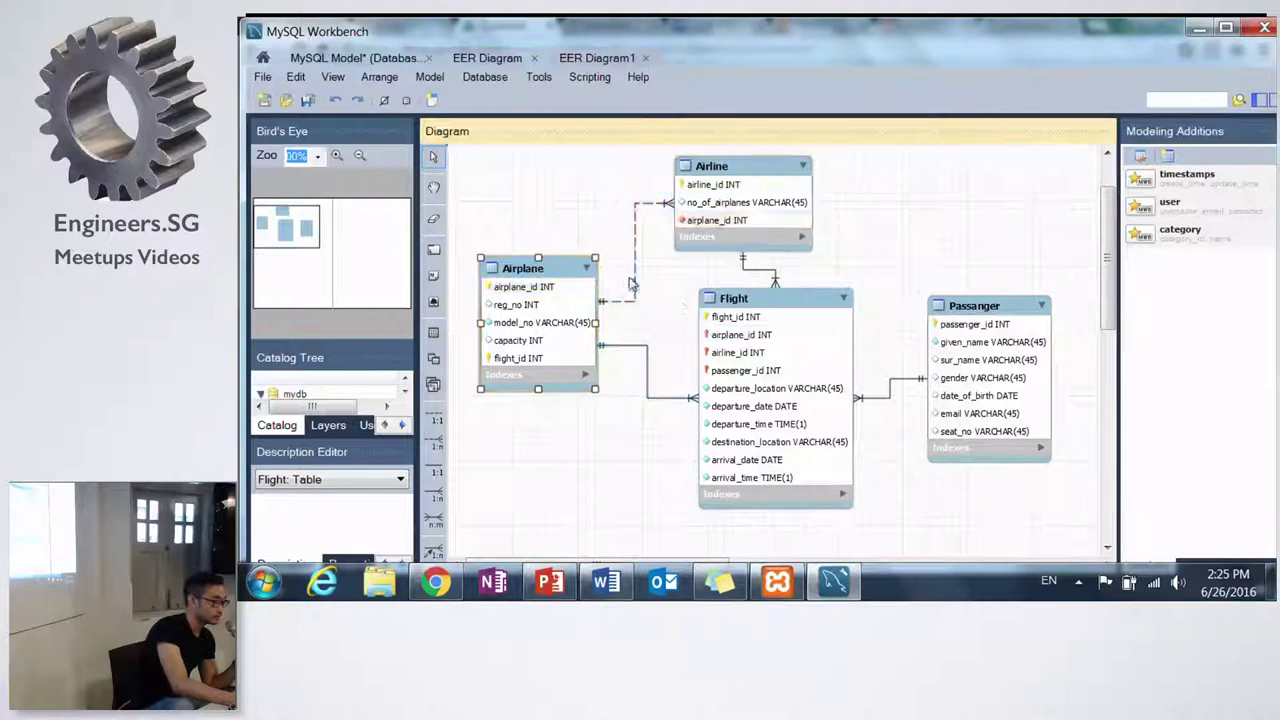
{"action": "left_click", "coordinate": [752, 296]}
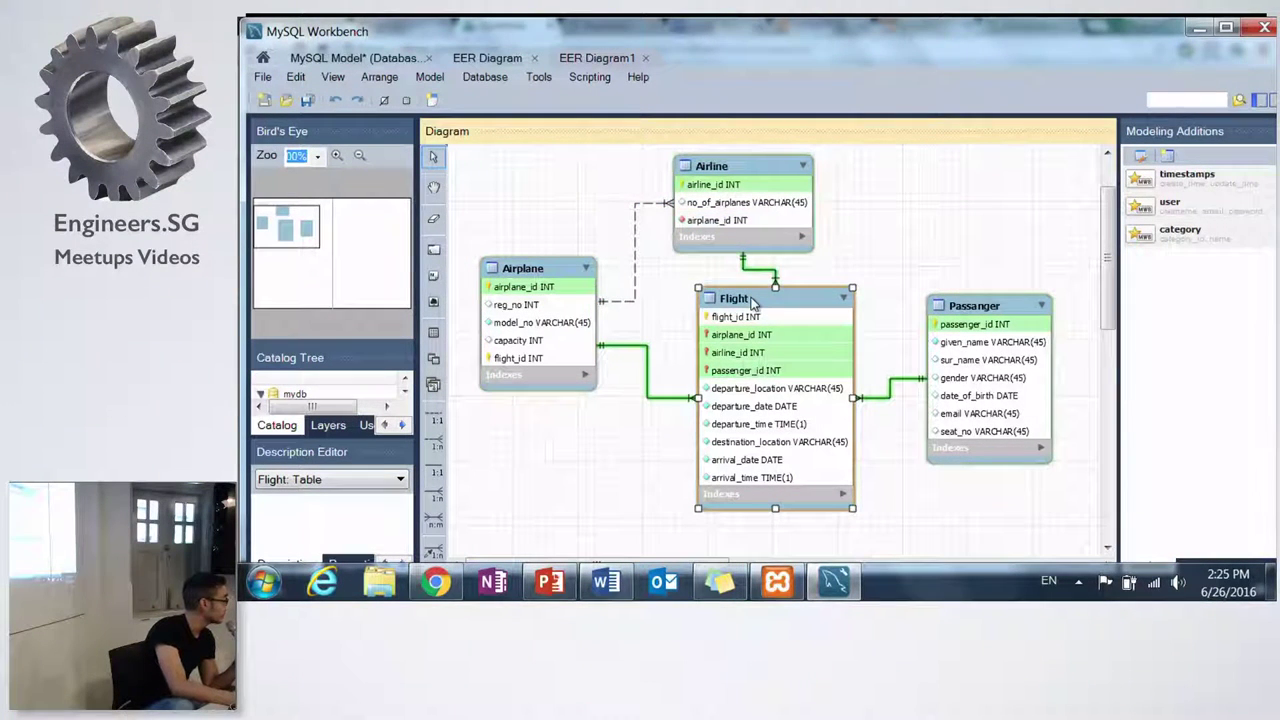
{"action": "left_click", "coordinate": [519, 285]}
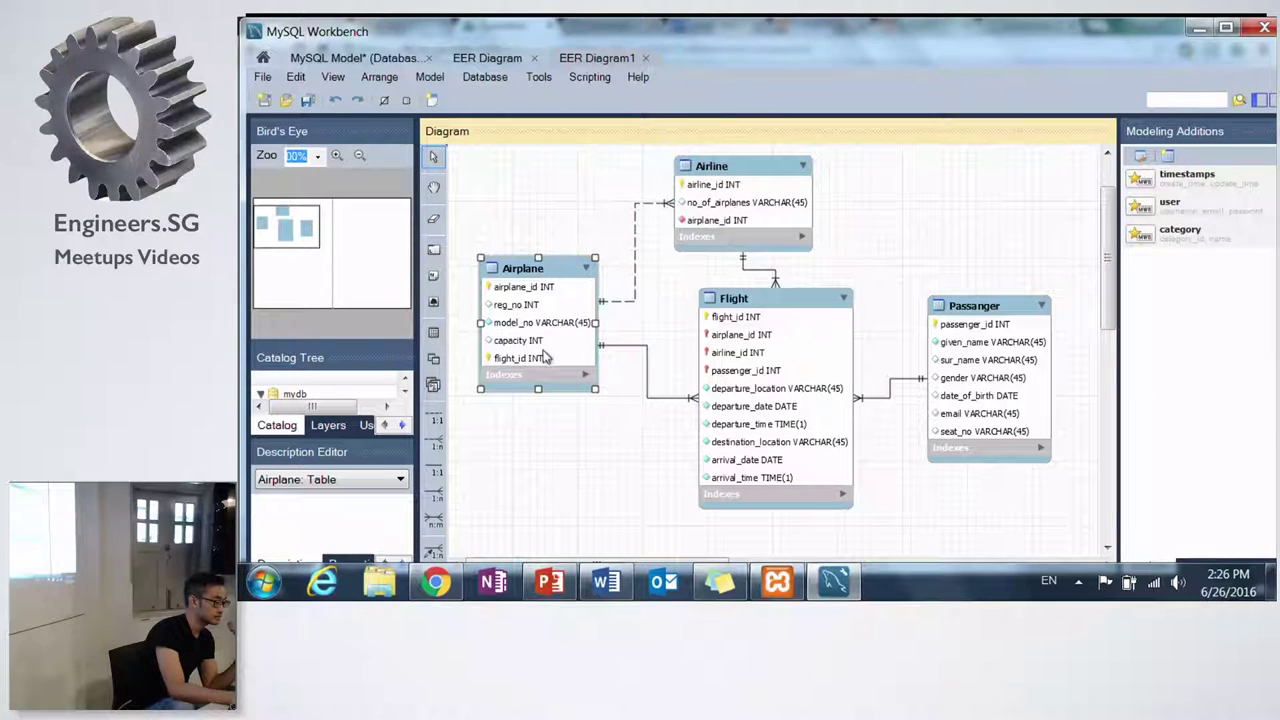
{"action": "mouse_move", "coordinate": [537, 361]}
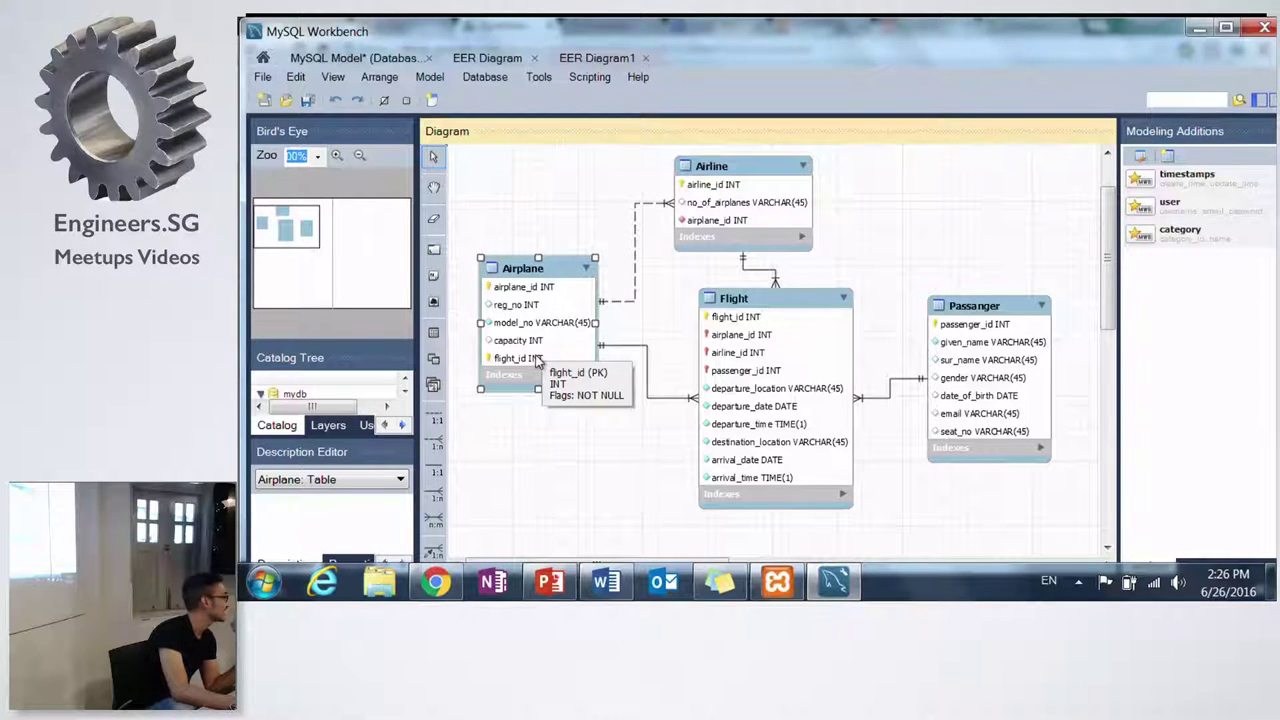
Delete the flight_id column from the Airplane table, keeping airplane_id, reg_no, model_no and capacity.
{"action": "double_click", "coordinate": [538, 262]}
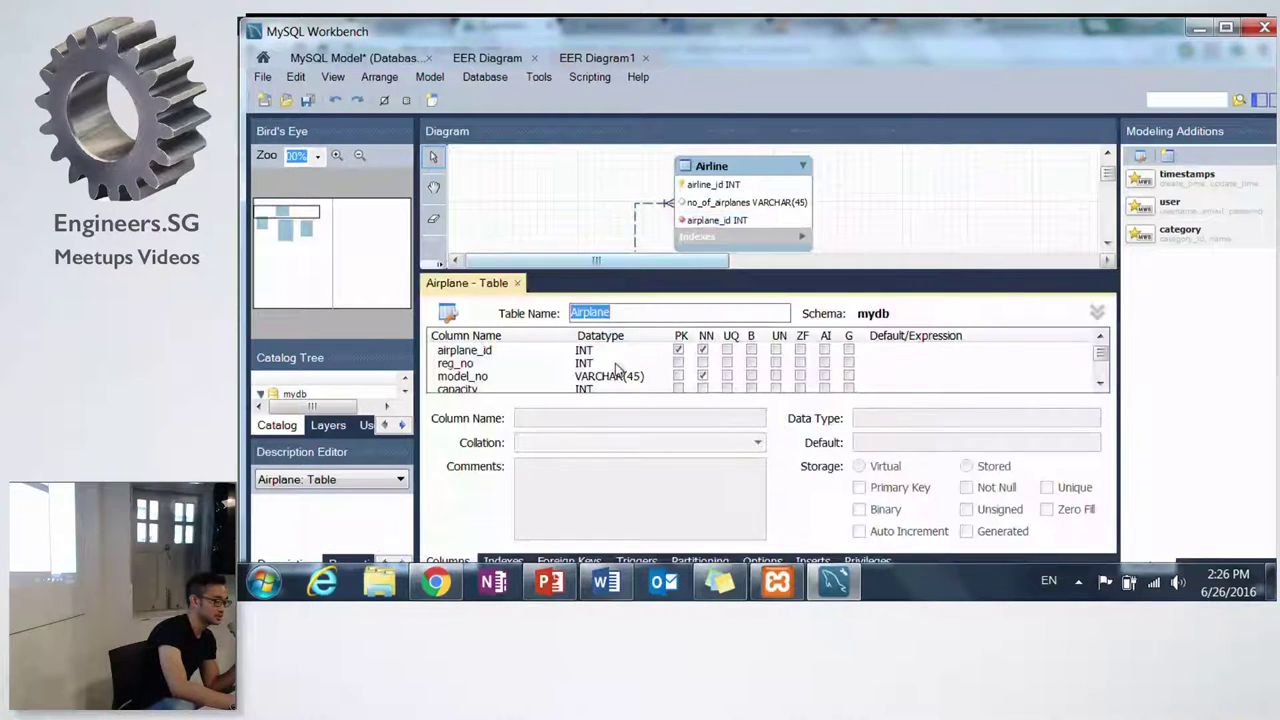
{"action": "left_click", "coordinate": [500, 377]}
{"action": "key", "text": "Down"}
{"action": "key", "text": "Down"}
{"action": "key", "text": "Down"}
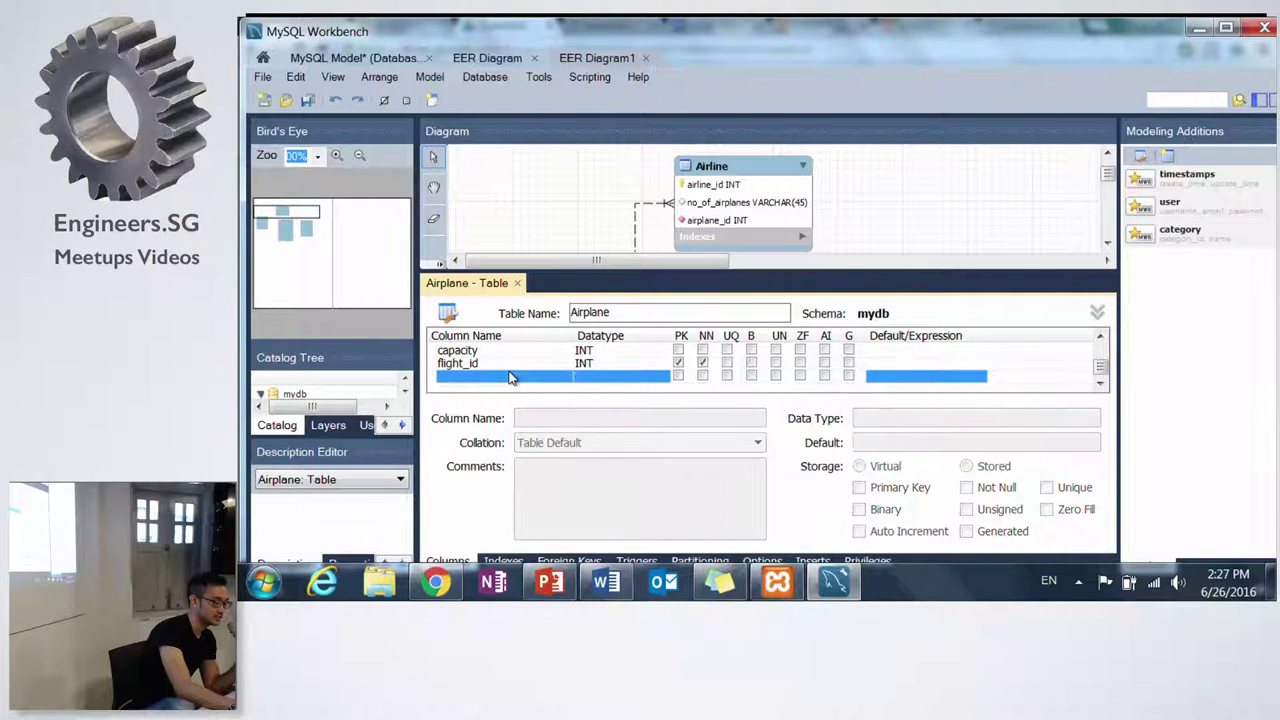
{"action": "key", "text": "Up"}
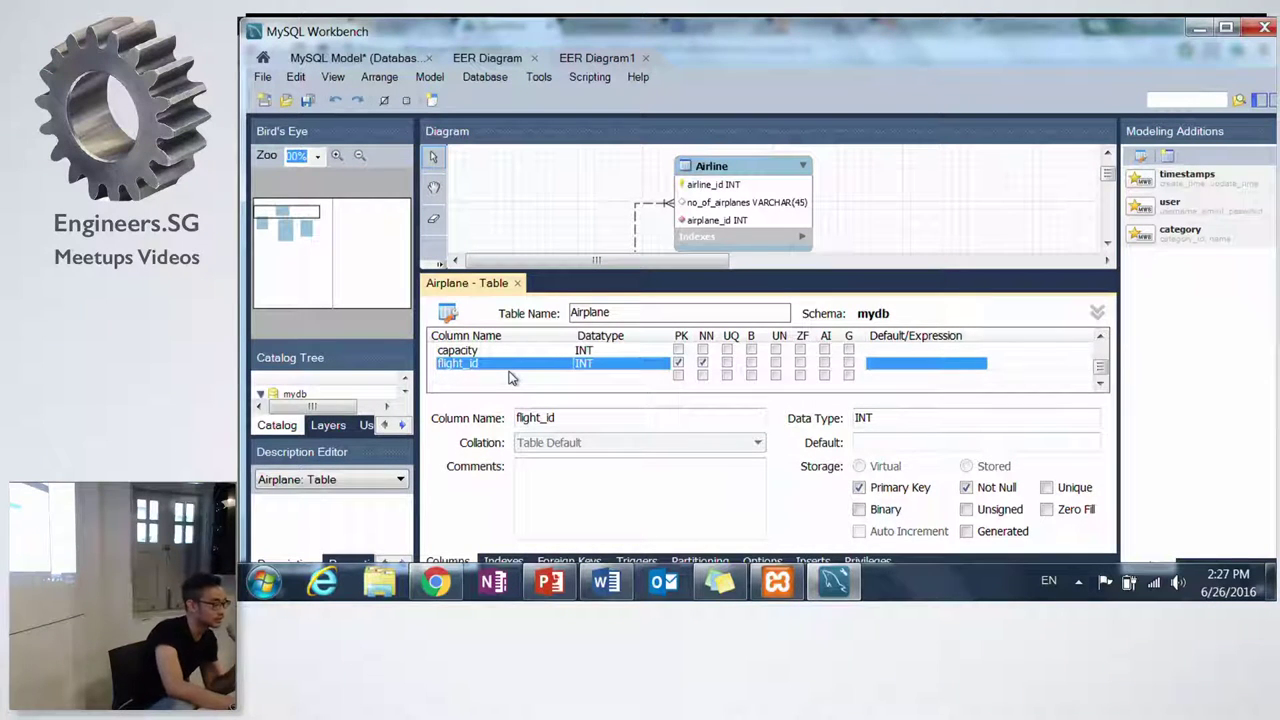
{"action": "right_click", "coordinate": [470, 372]}
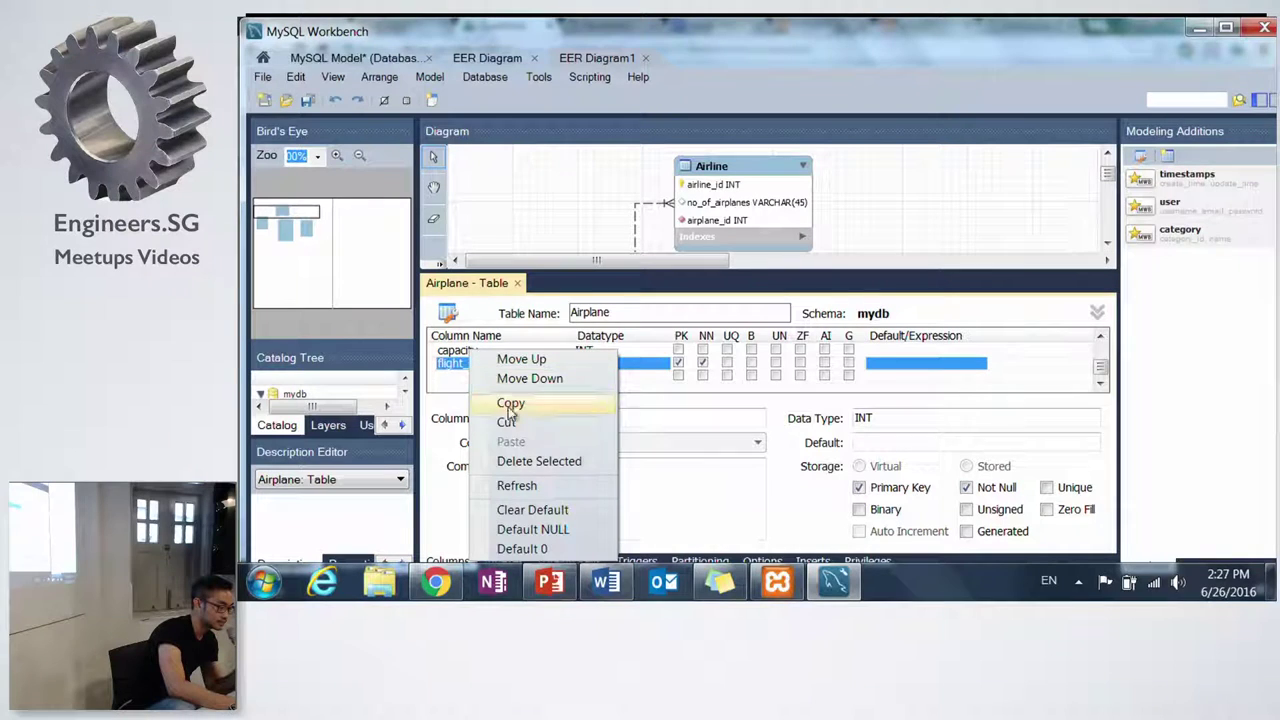
{"action": "left_click", "coordinate": [540, 462]}
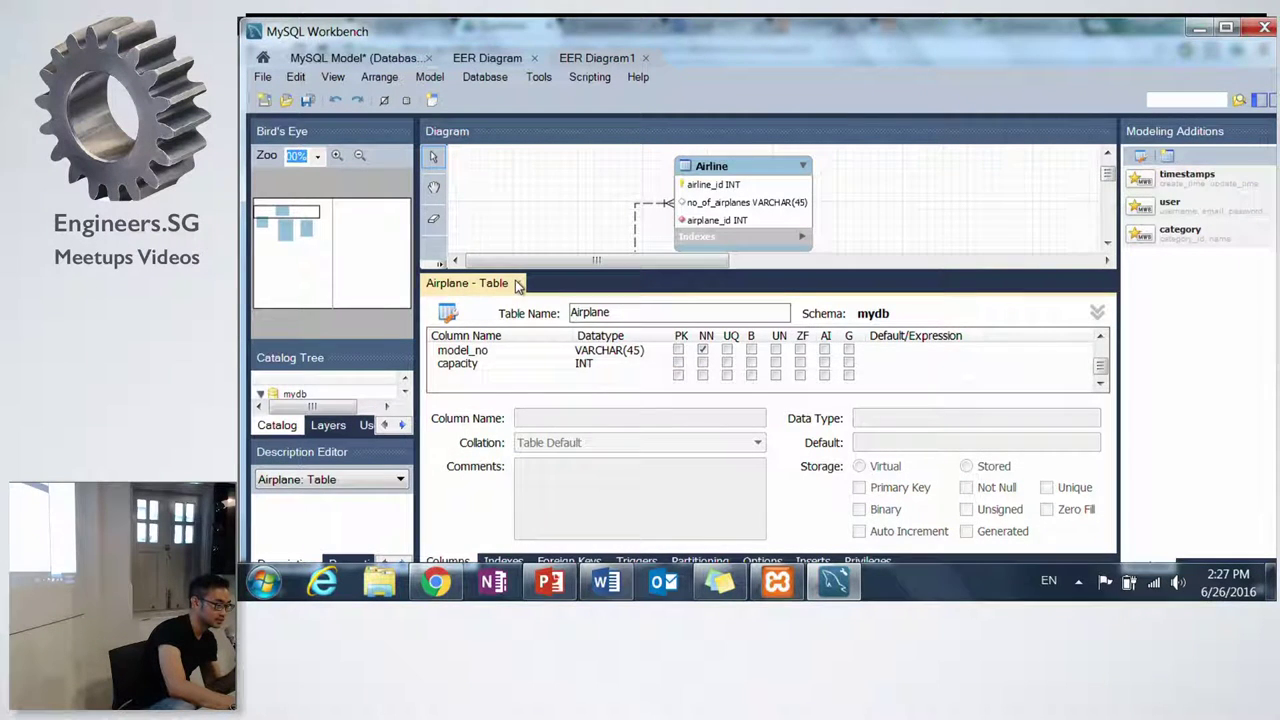
{"action": "left_click", "coordinate": [517, 284]}
Nudge Airplane and Airline up-left and raise Passanger beside the Flight table.
{"action": "mouse_move", "coordinate": [520, 288]}
{"action": "left_mouse_down"}
{"action": "mouse_move", "coordinate": [531, 344]}
{"action": "mouse_move", "coordinate": [506, 275]}
{"action": "left_mouse_up"}
{"action": "left_click_drag", "start_coordinate": [766, 172], "coordinate": [746, 147]}
{"action": "left_click_drag", "start_coordinate": [973, 298], "coordinate": [940, 191]}
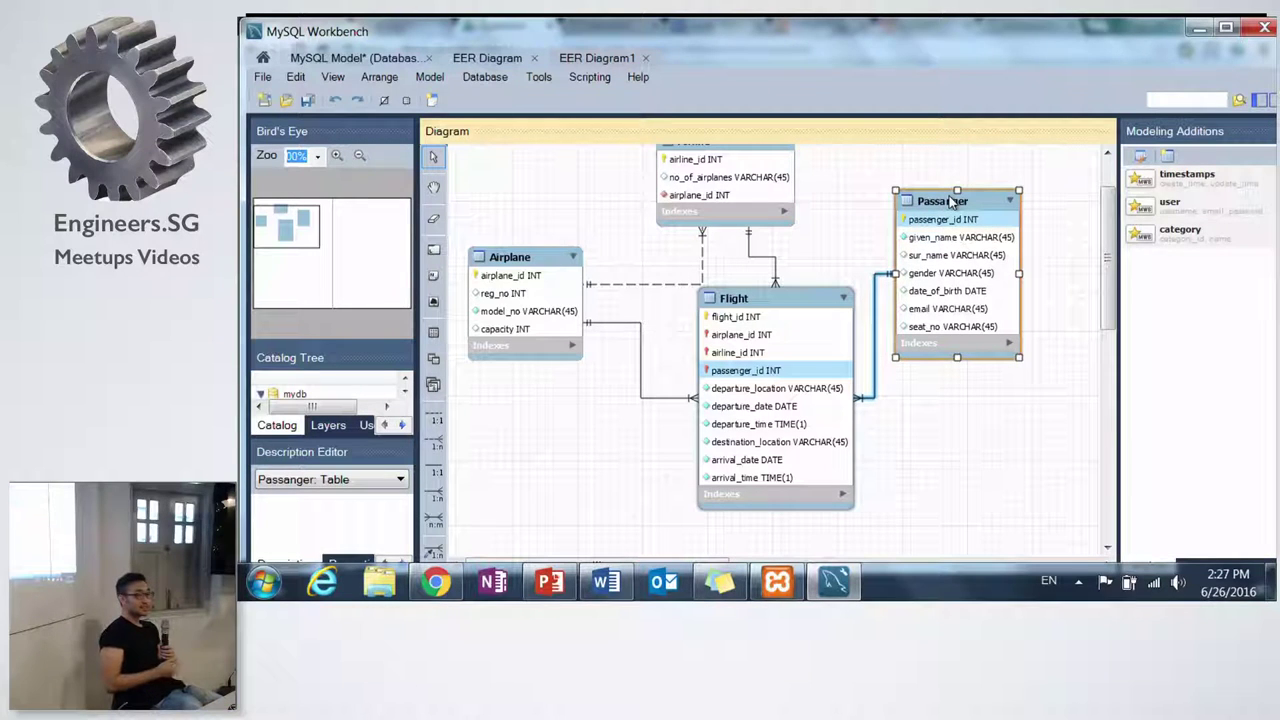
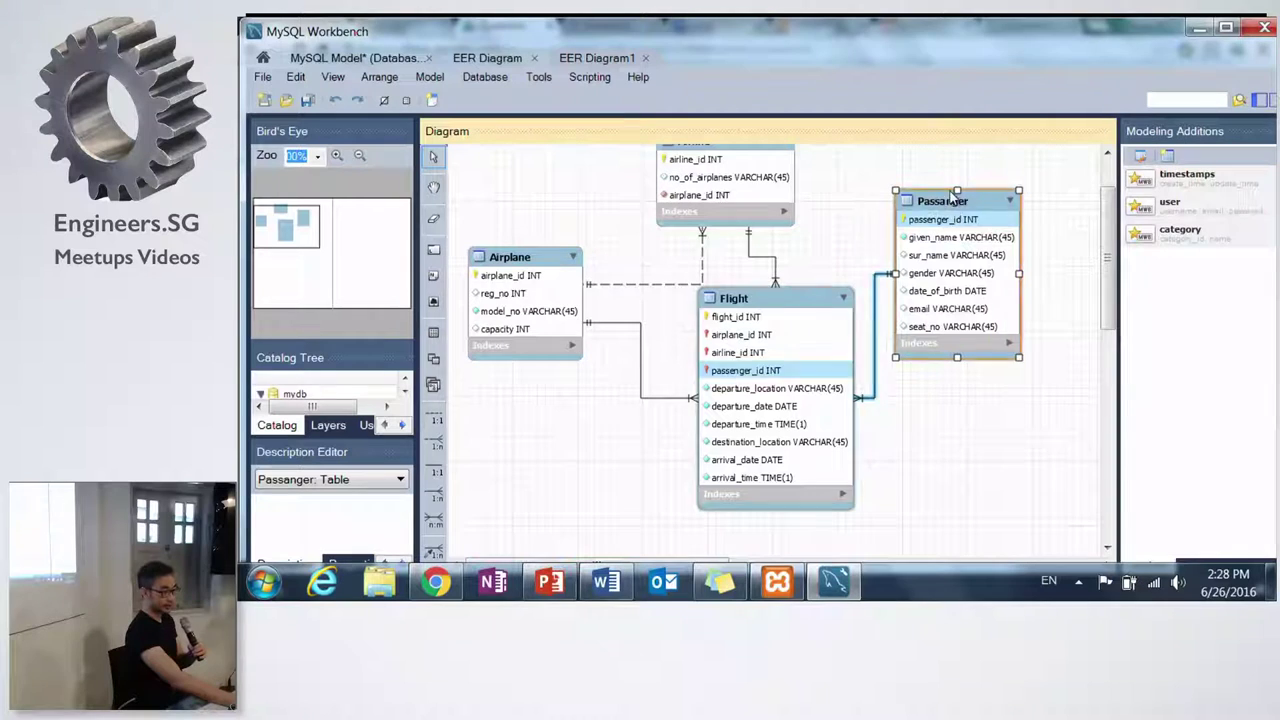
Move the Passanger table further right and place the Airline table directly above Airplane.
{"action": "left_click_drag", "start_coordinate": [955, 209], "coordinate": [1038, 232]}
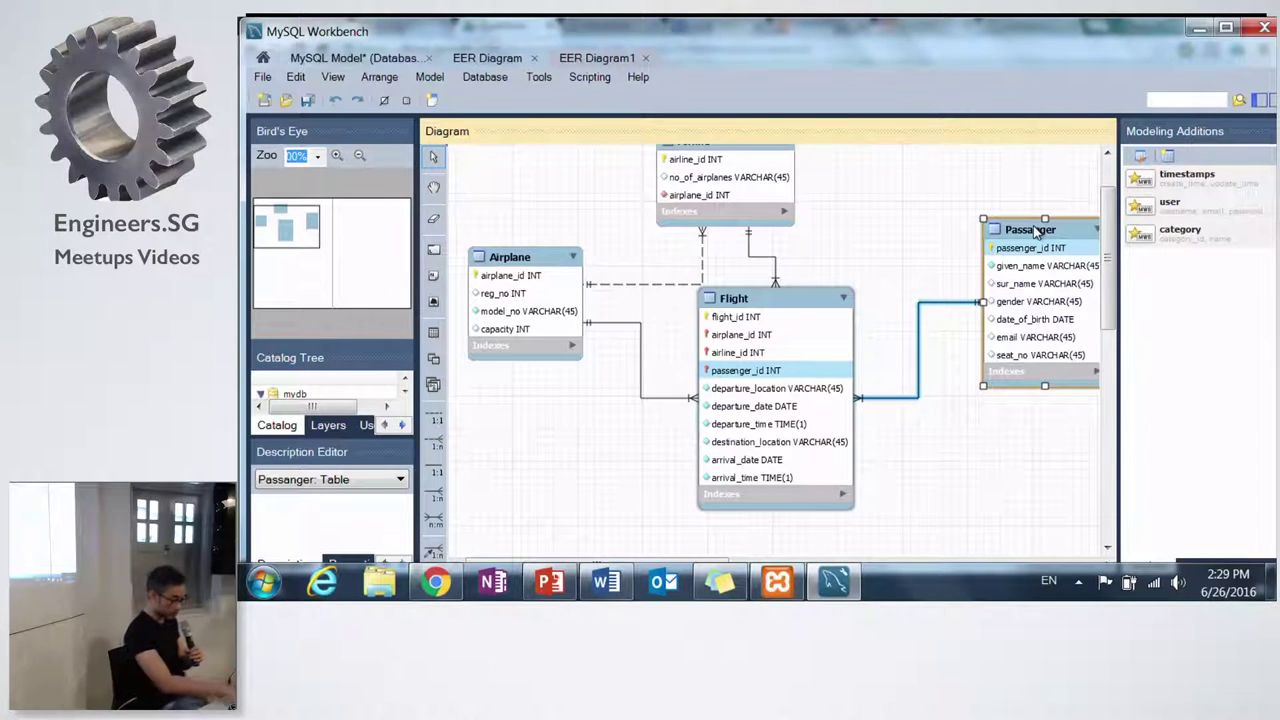
{"action": "left_click_drag", "start_coordinate": [740, 158], "coordinate": [615, 133]}
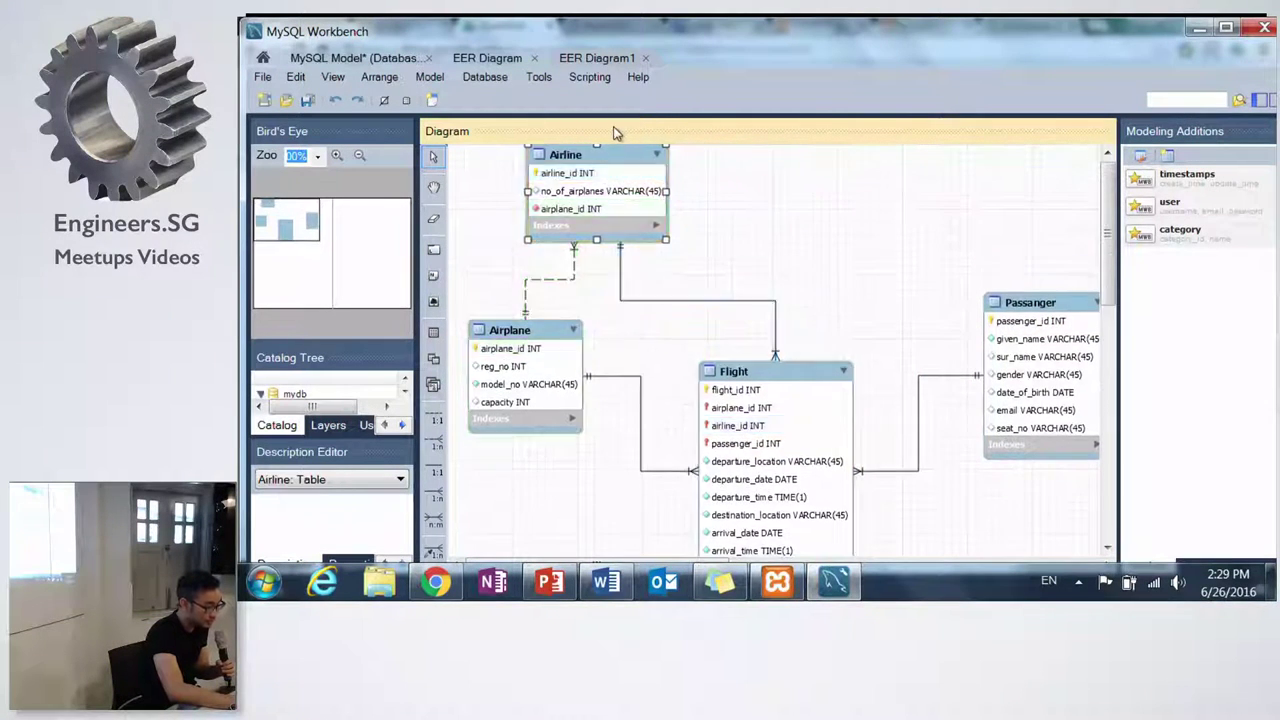
{"action": "left_click", "coordinate": [513, 338]}
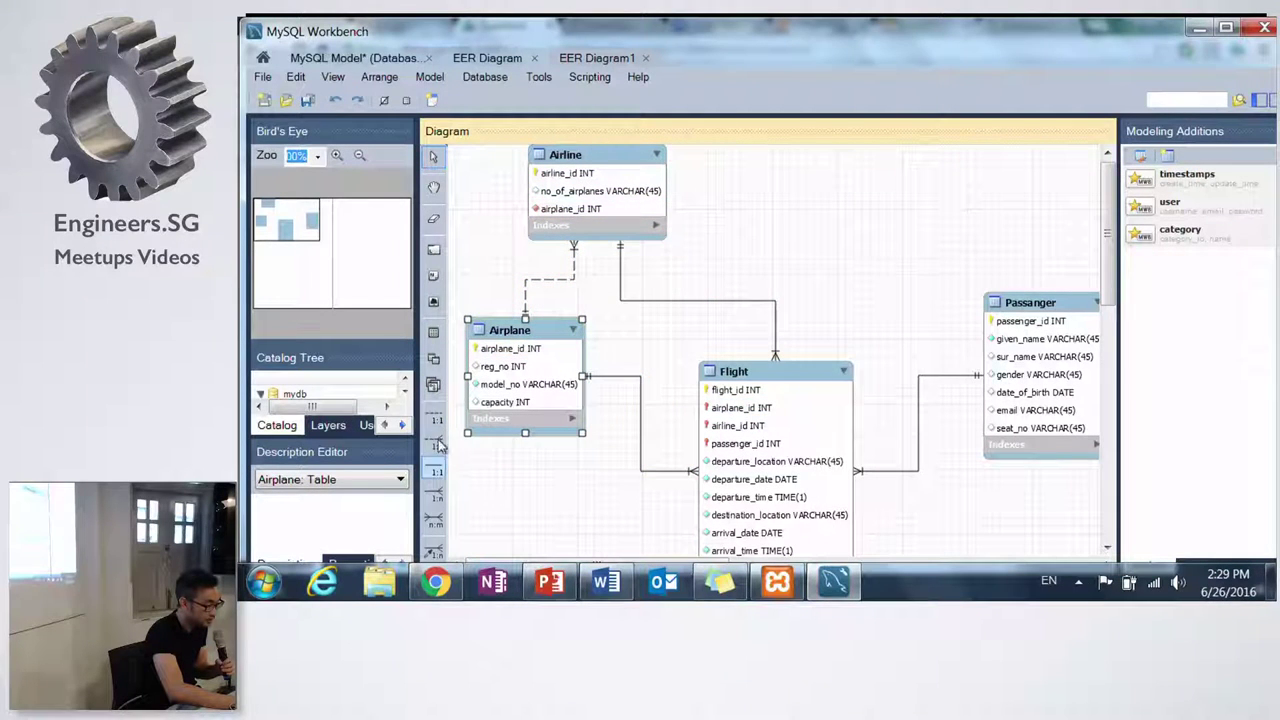
{"action": "left_click", "coordinate": [433, 418]}
{"action": "left_click", "coordinate": [515, 352]}
{"action": "left_click", "coordinate": [576, 213]}
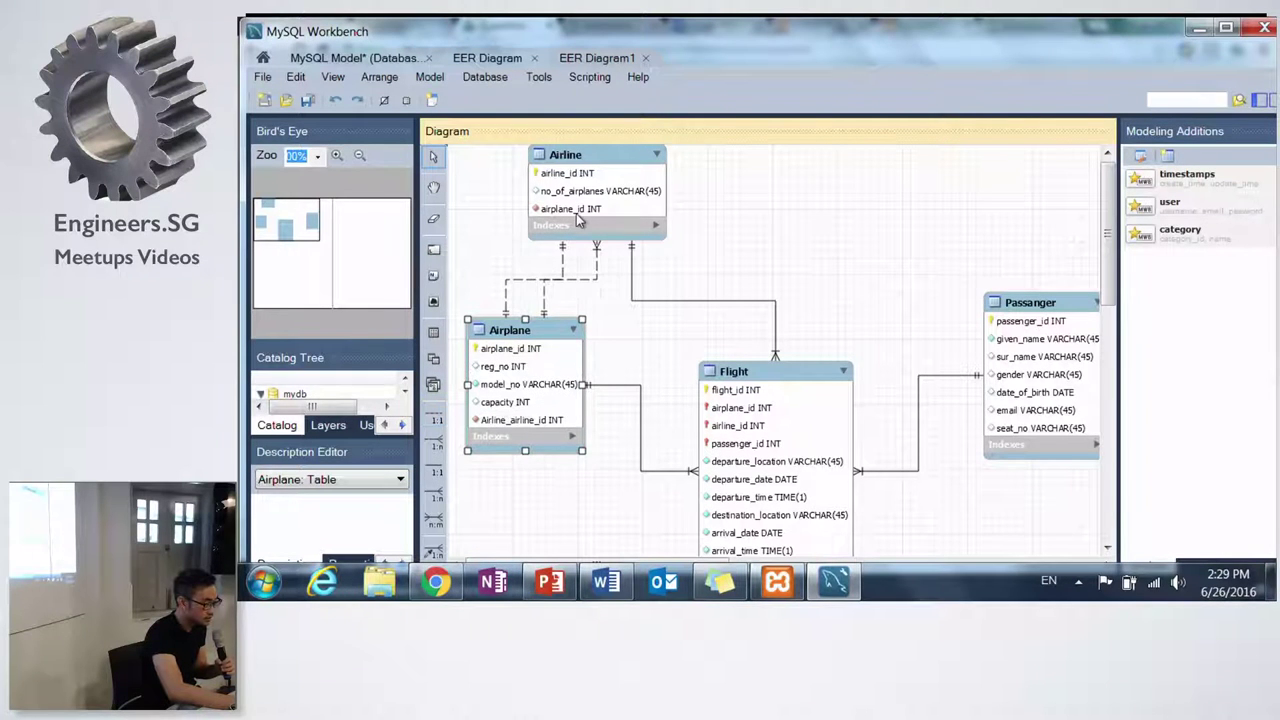
{"action": "key", "text": "ctrl+z"}
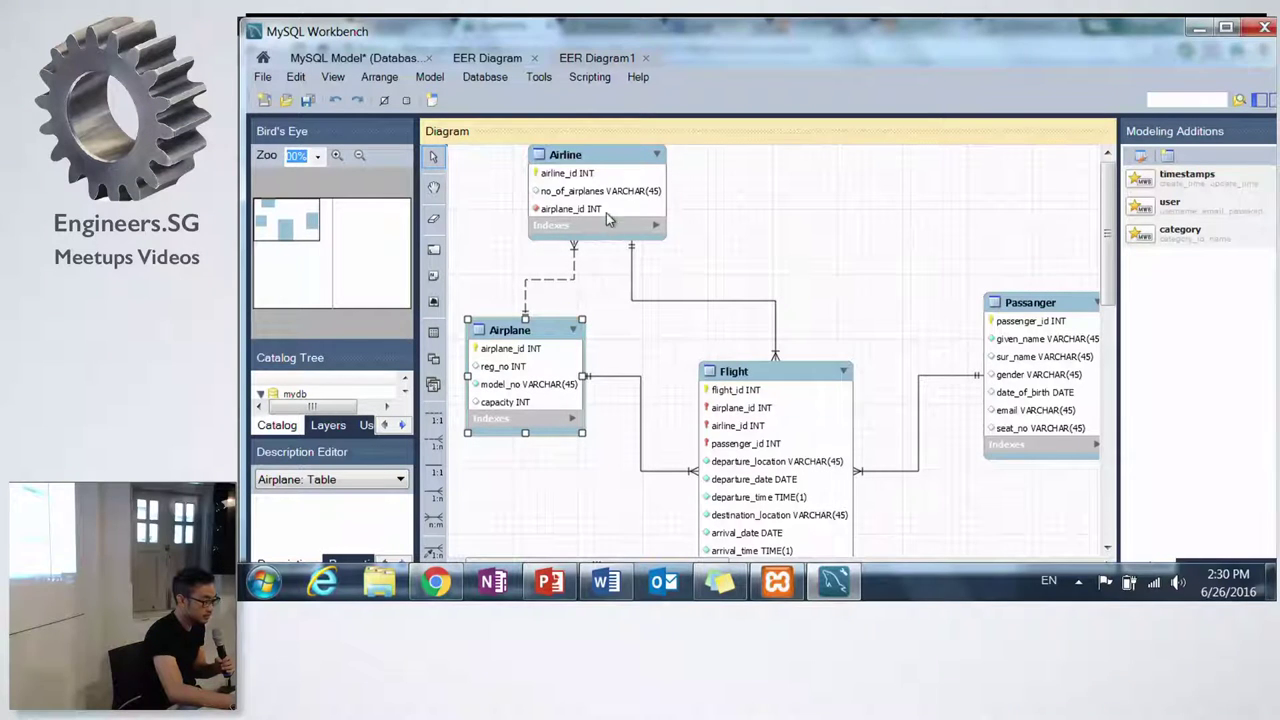
{"action": "mouse_move", "coordinate": [558, 228]}
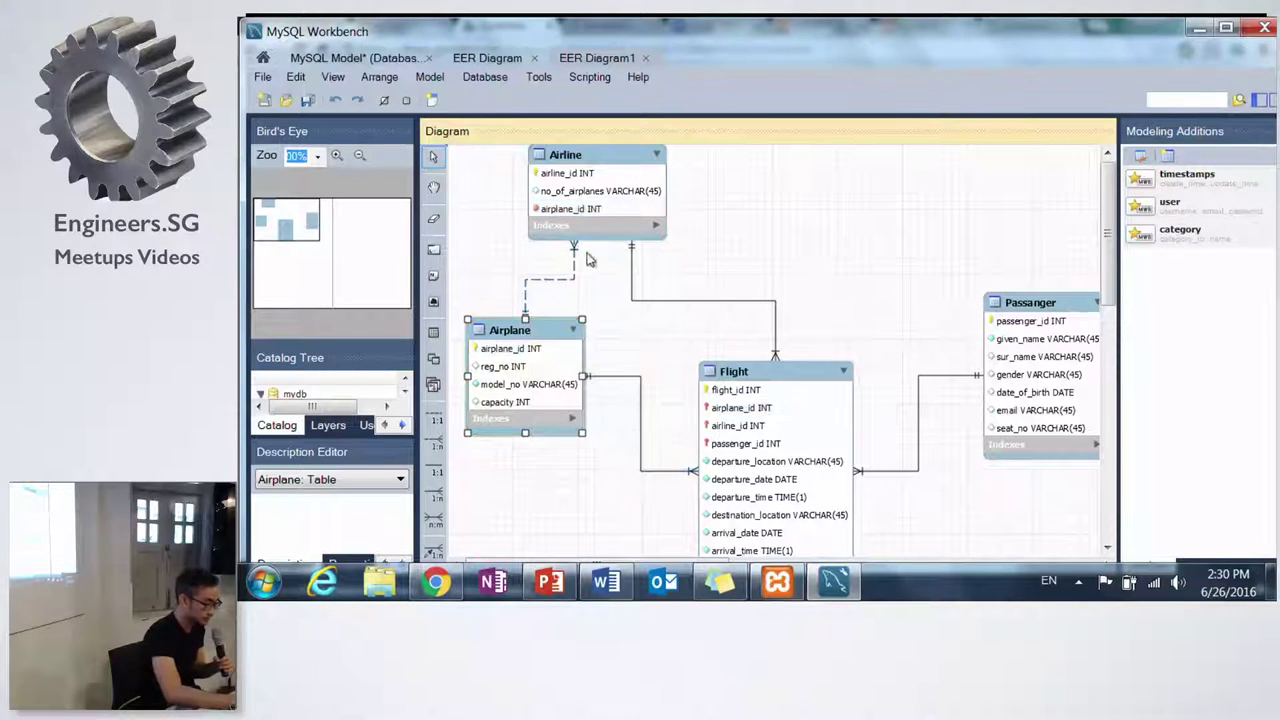
{"action": "left_click", "coordinate": [572, 282]}
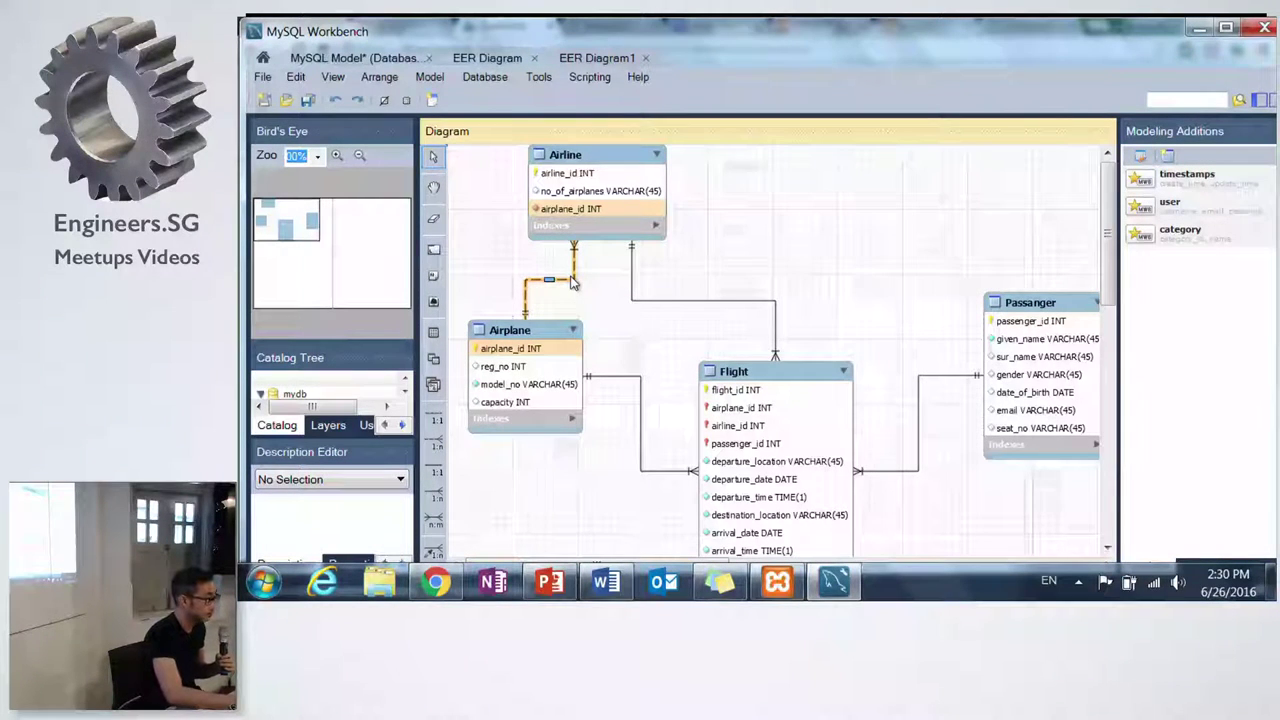
{"action": "right_click", "coordinate": [572, 283]}
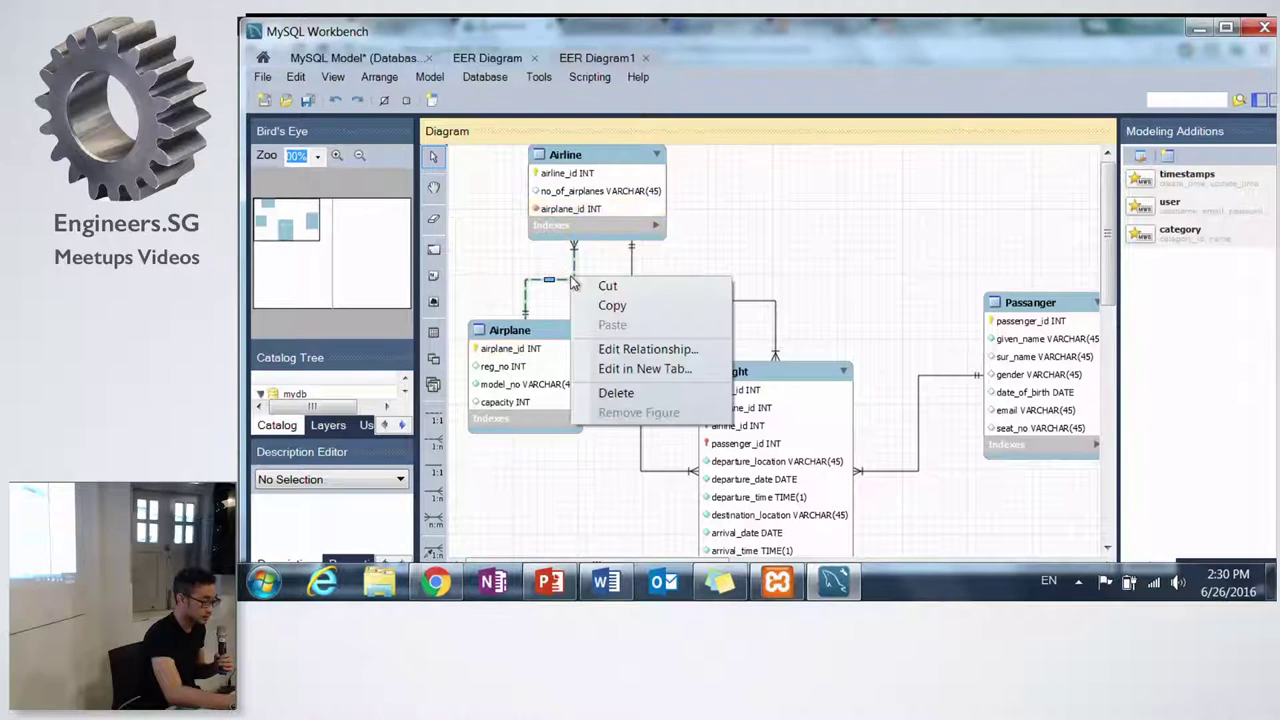
{"action": "left_click", "coordinate": [640, 349]}
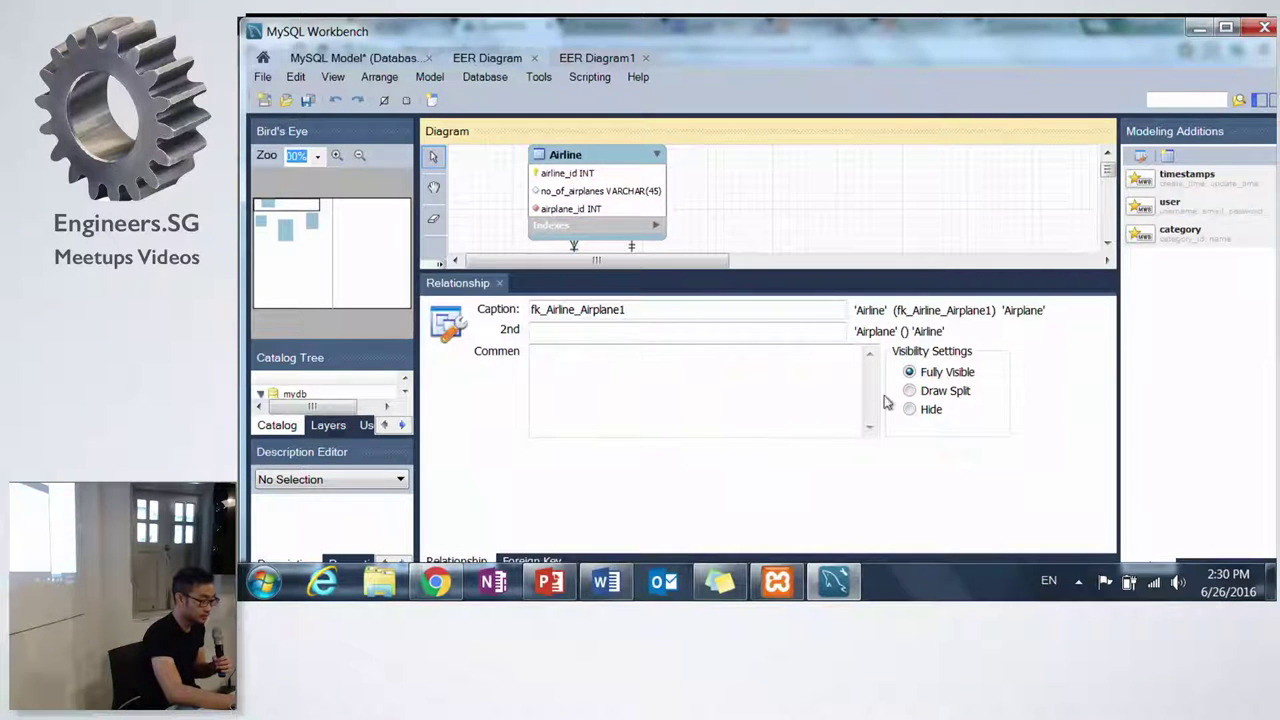
{"action": "left_click", "coordinate": [507, 296]}
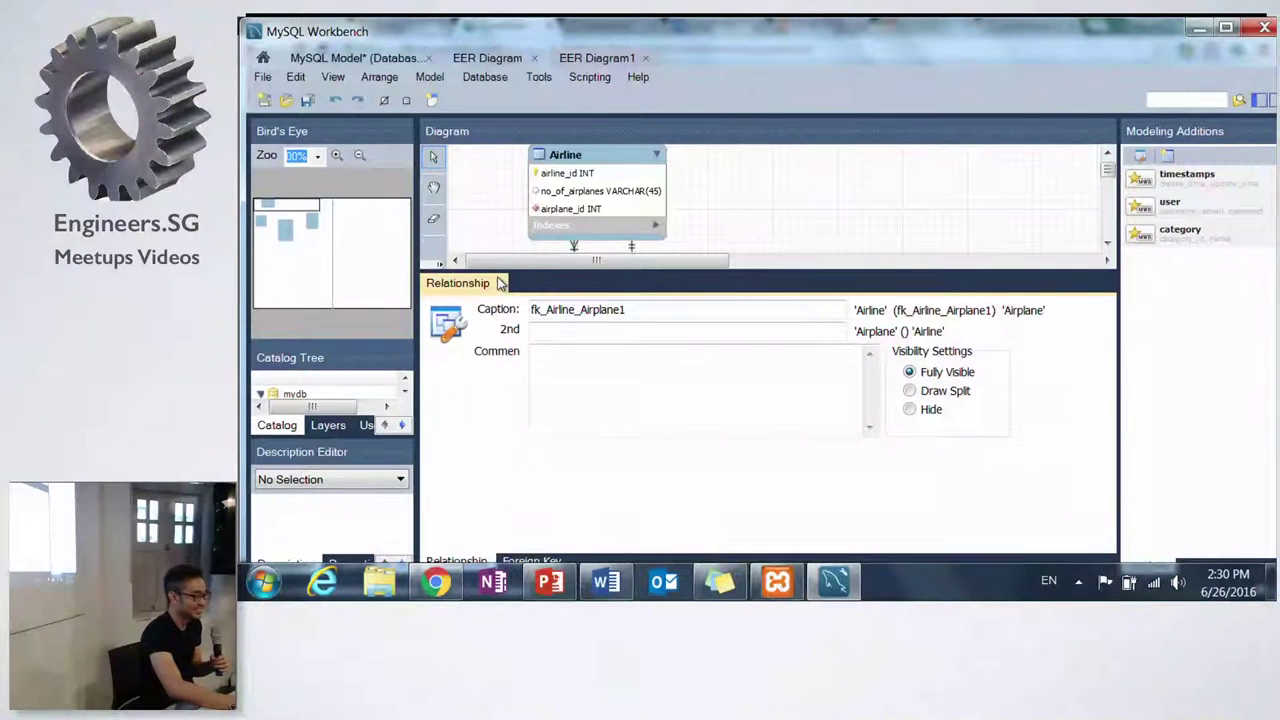
{"action": "left_click", "coordinate": [501, 285]}
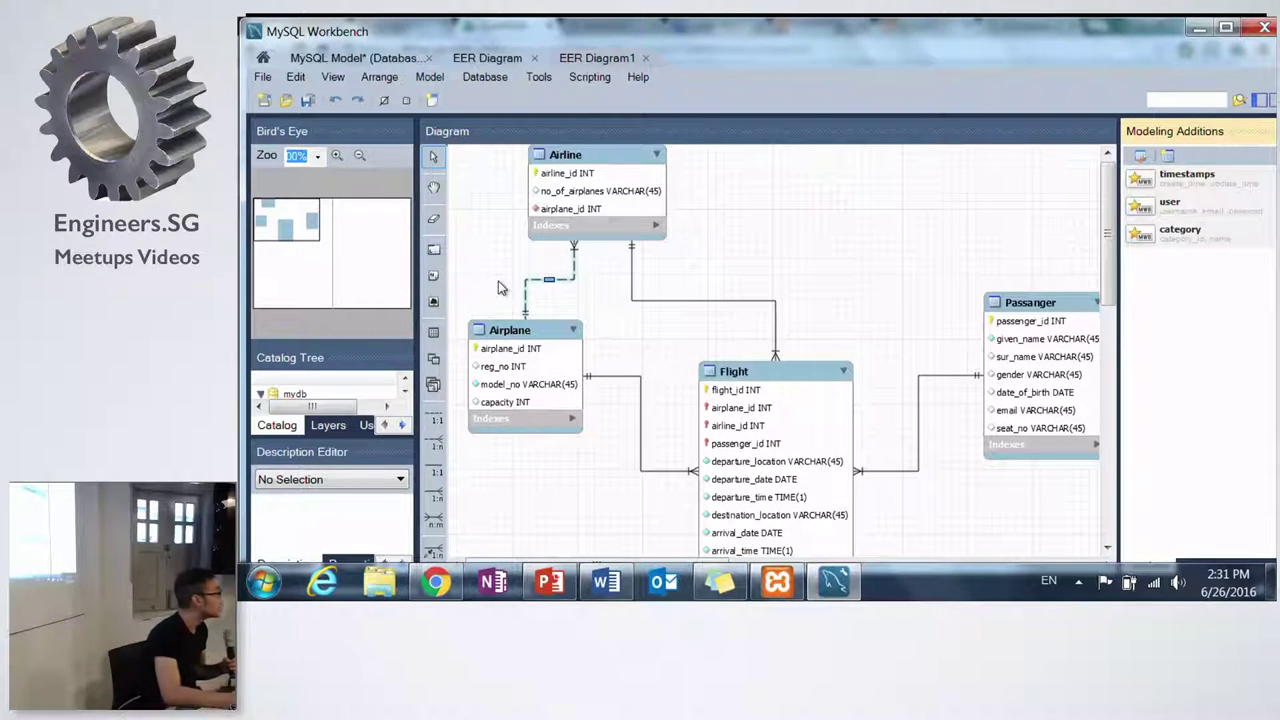
{"action": "left_click", "coordinate": [573, 281]}
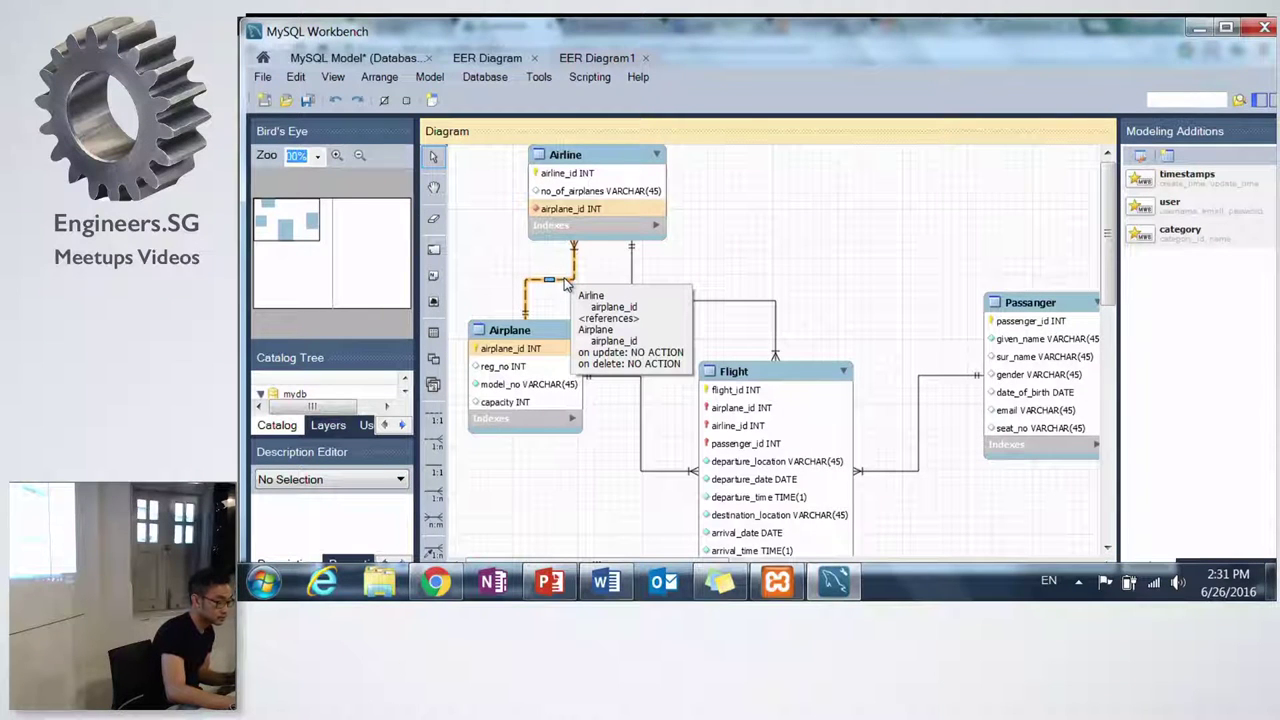
Delete the Airline–Airplane relationship, keeping Airline's airplane_id foreign key column.
{"action": "right_click", "coordinate": [566, 284]}
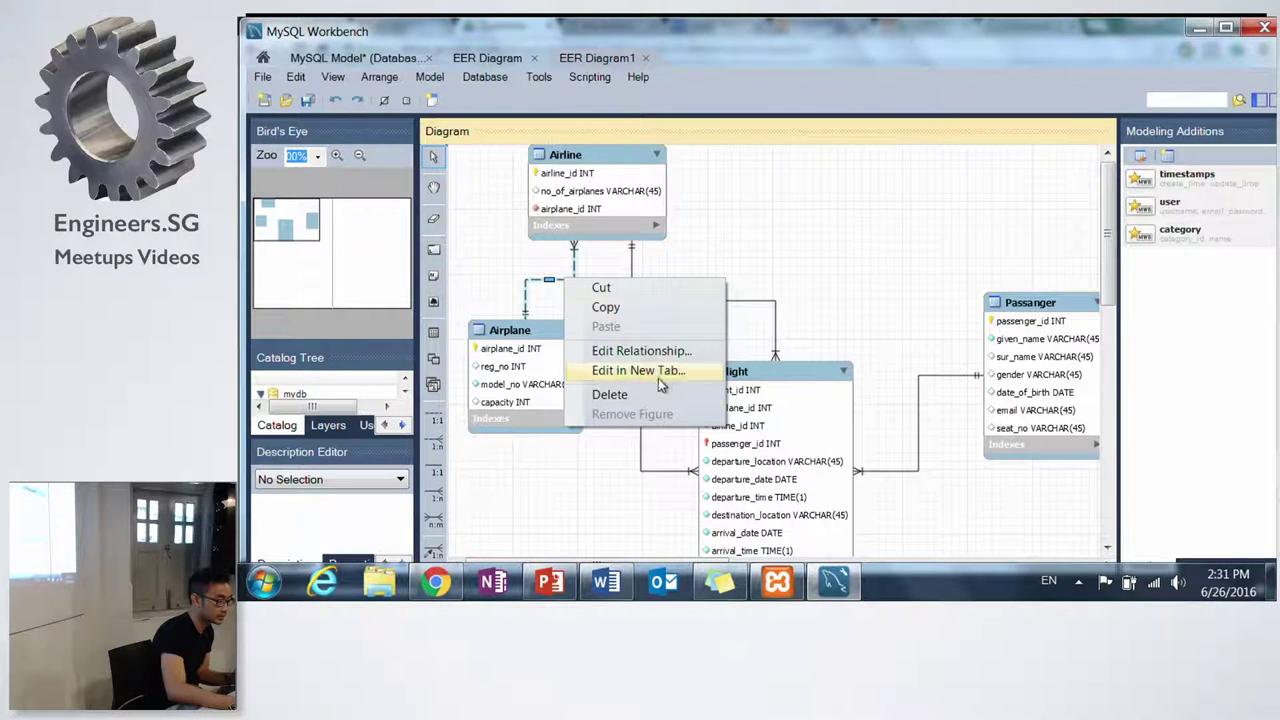
{"action": "left_click", "coordinate": [627, 402]}
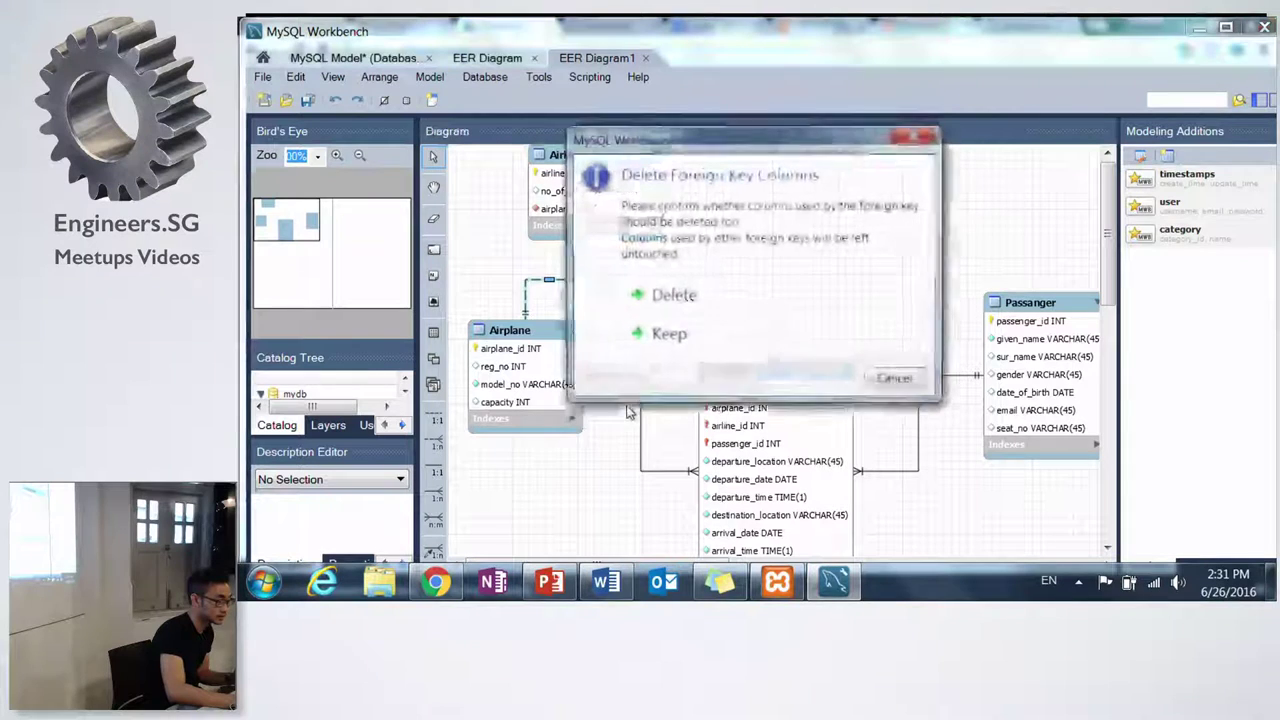
{"action": "left_click", "coordinate": [800, 333]}
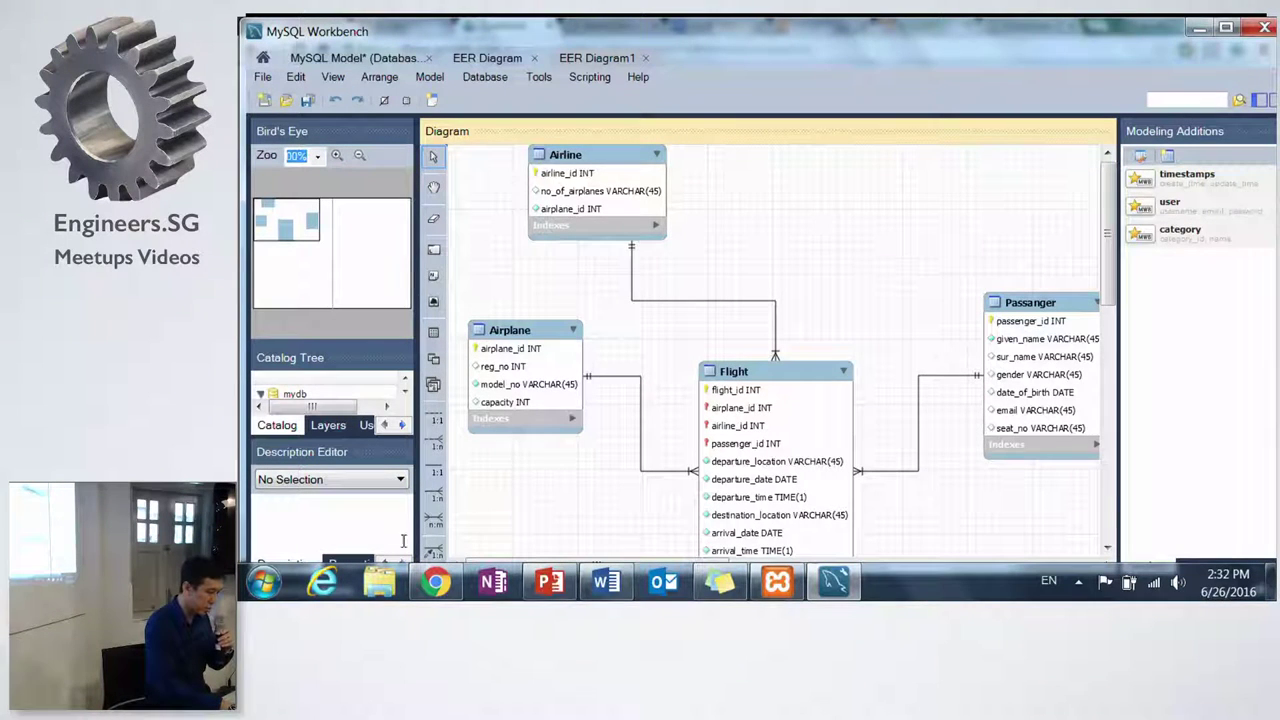
Download Database 1.pdf from Drive's Session 2 - Data Warehouse folder, then return to MySQL Workbench.
{"action": "left_click", "coordinate": [380, 585]}
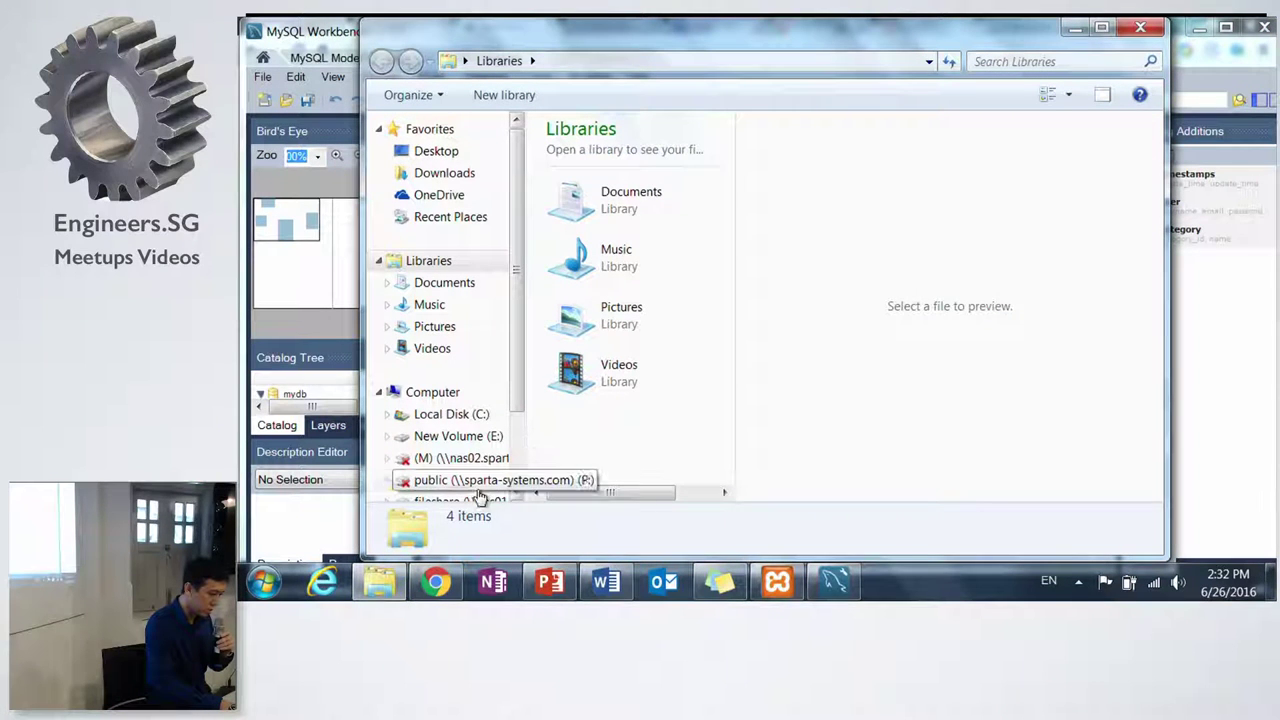
{"action": "left_click", "coordinate": [427, 588]}
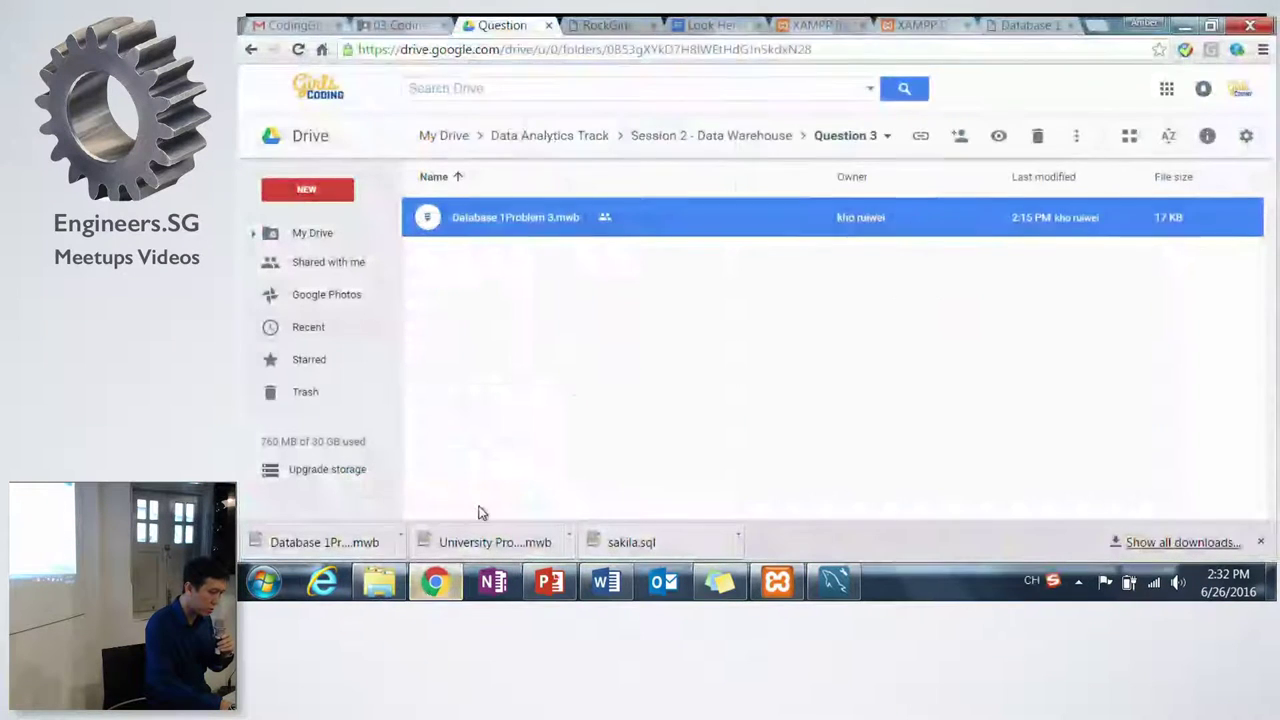
{"action": "left_click", "coordinate": [714, 135]}
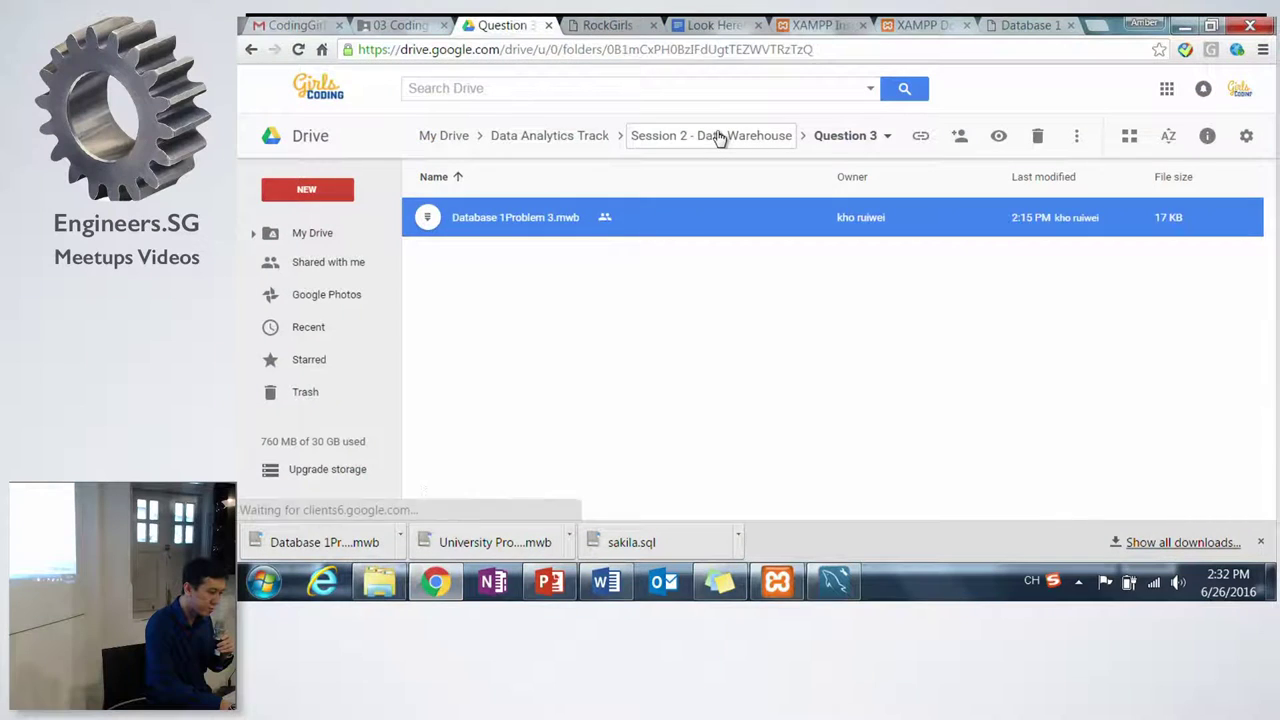
{"action": "scroll", "coordinate": [587, 296], "scroll_direction": "down", "scroll_amount": 2}
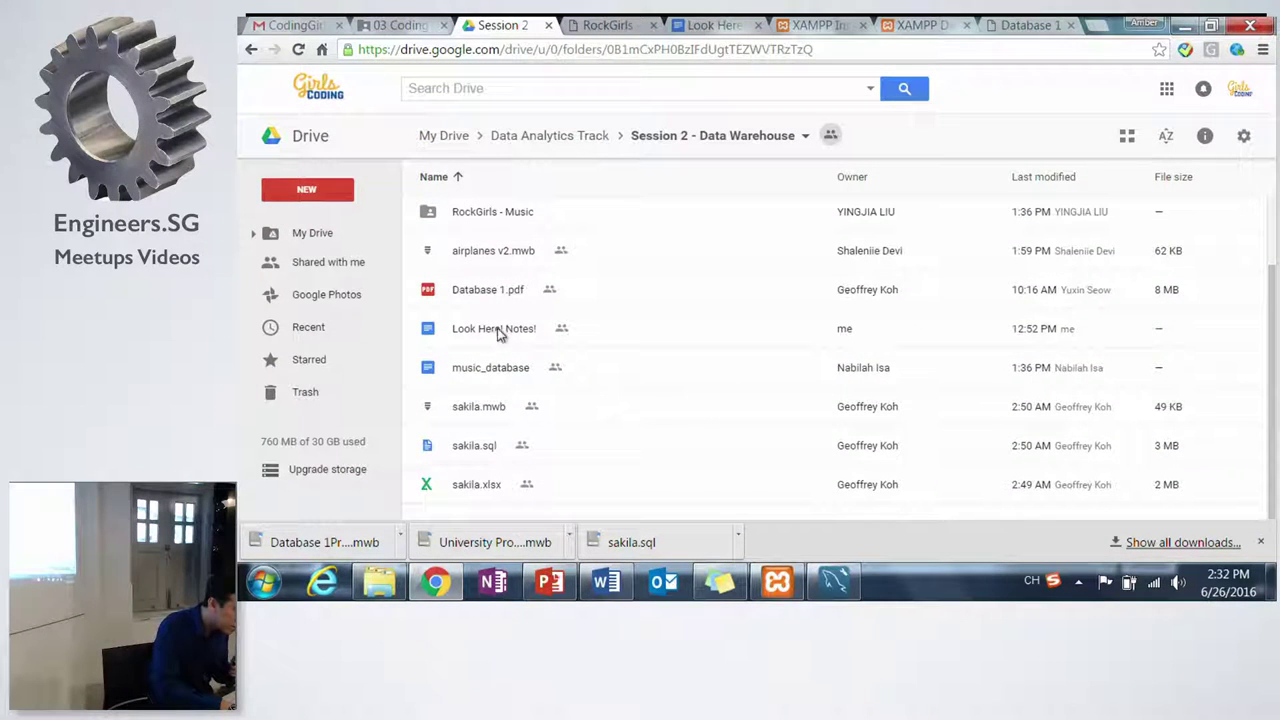
{"action": "left_click", "coordinate": [491, 297]}
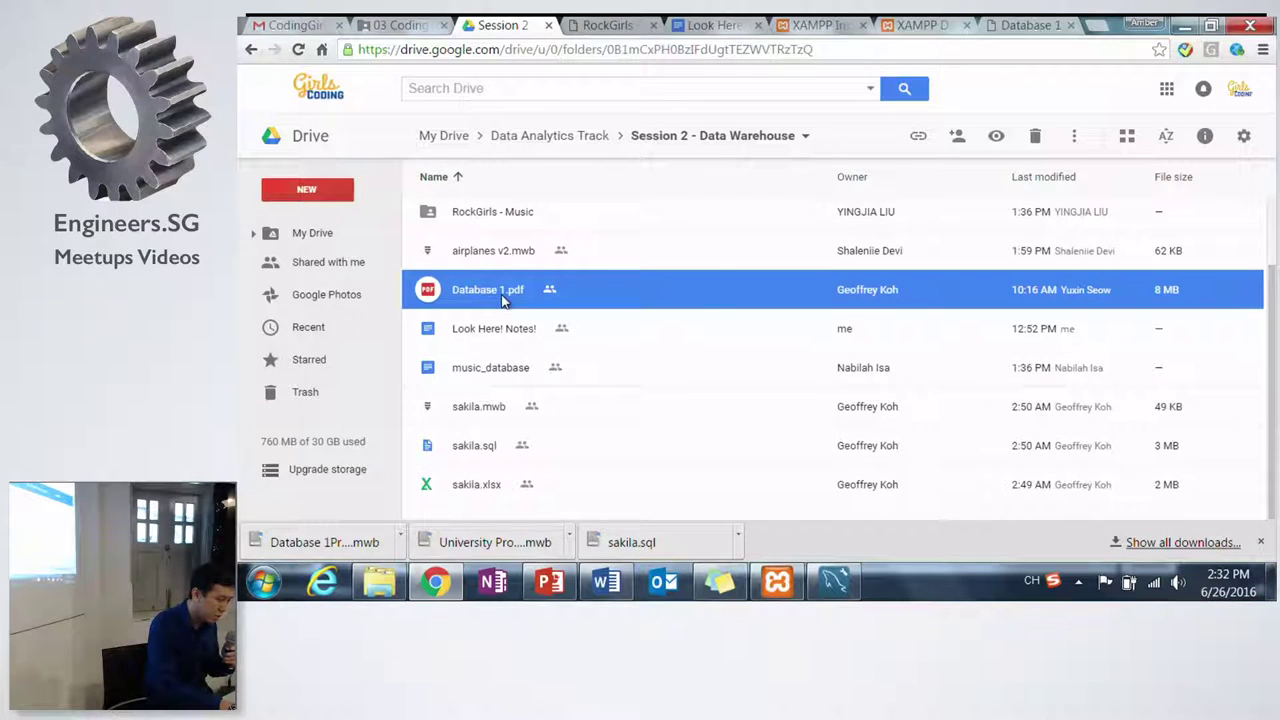
{"action": "right_click", "coordinate": [503, 298]}
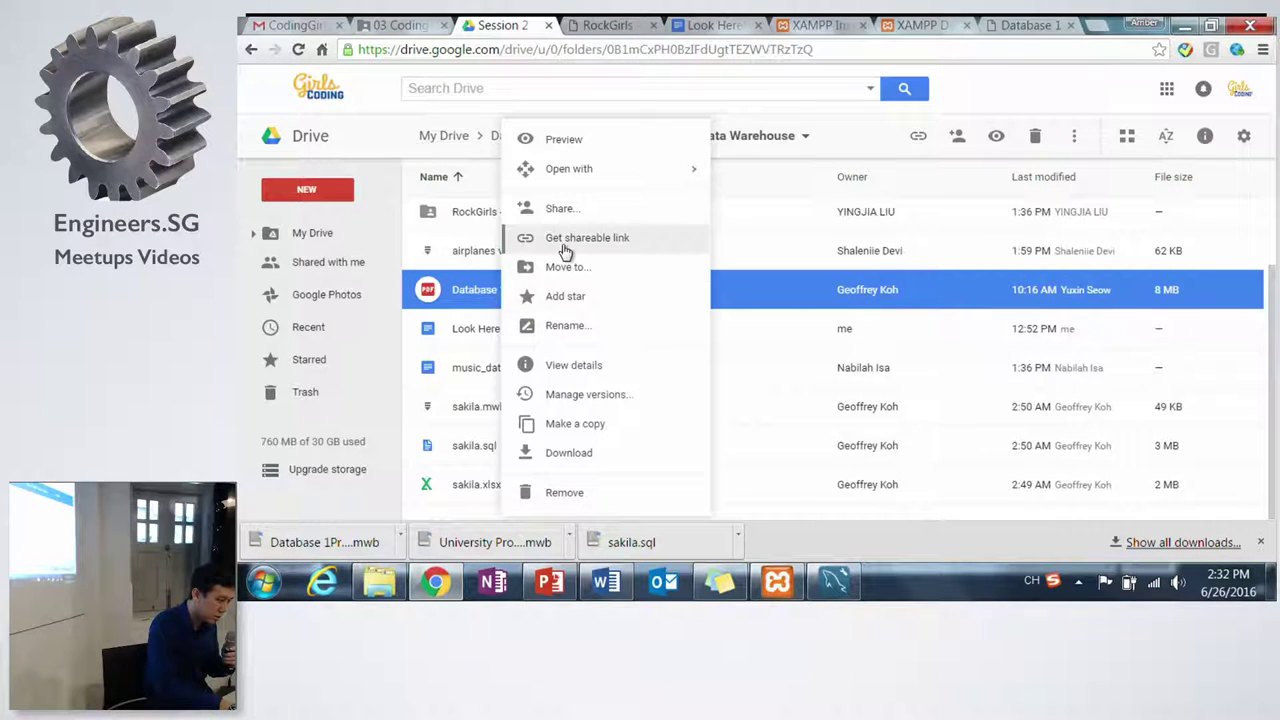
{"action": "left_click", "coordinate": [553, 453]}
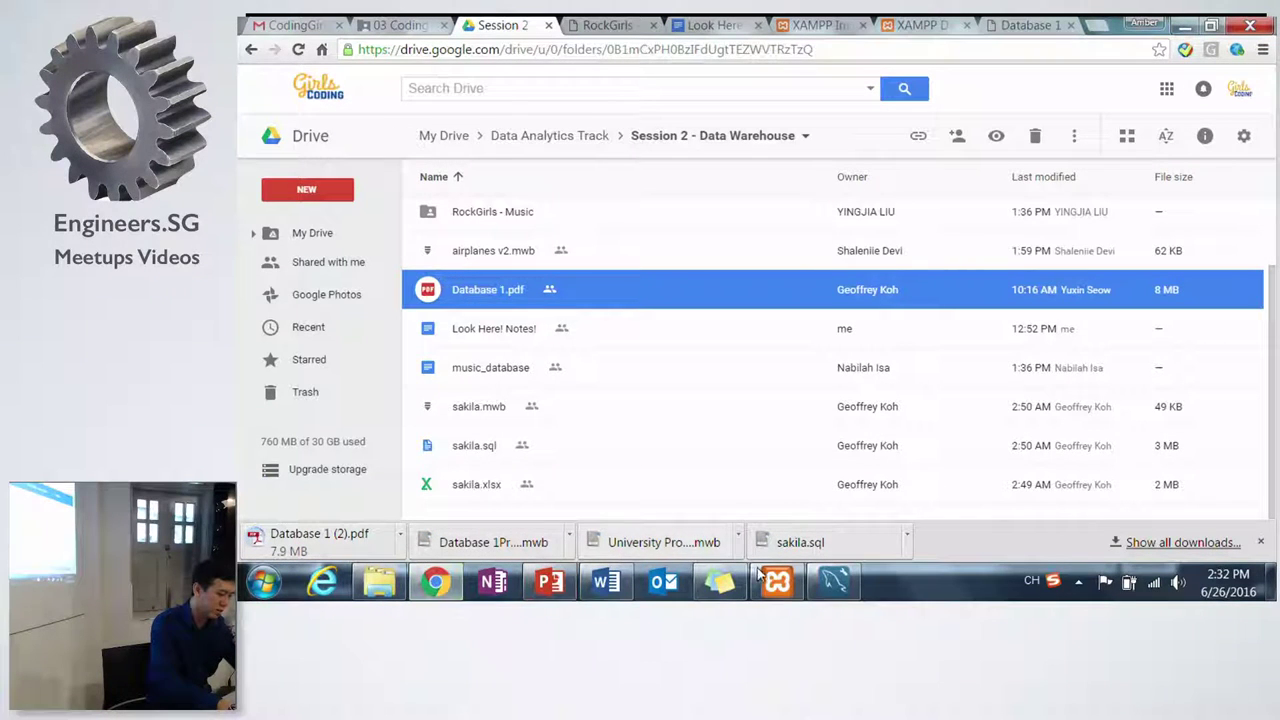
{"action": "left_click", "coordinate": [834, 582]}
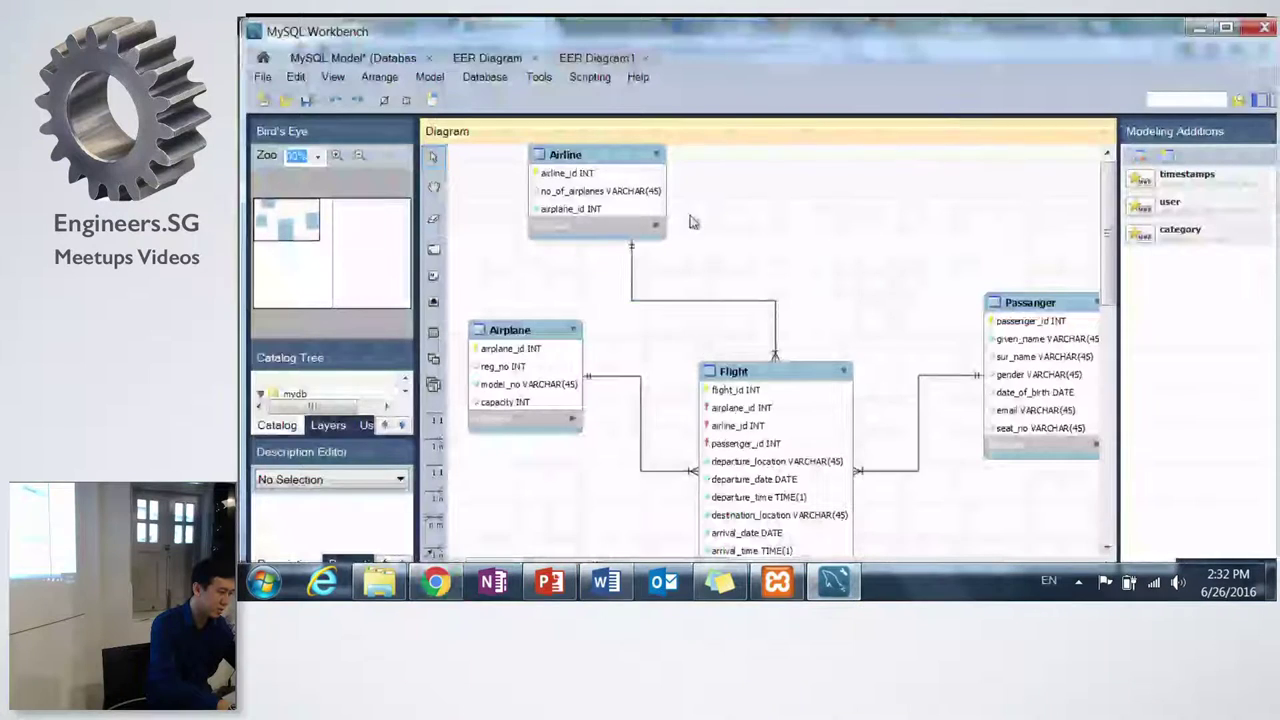
Close EER Diagram1, EER Diagram and the model without saving, then return to Chrome.
{"action": "left_click", "coordinate": [643, 57]}
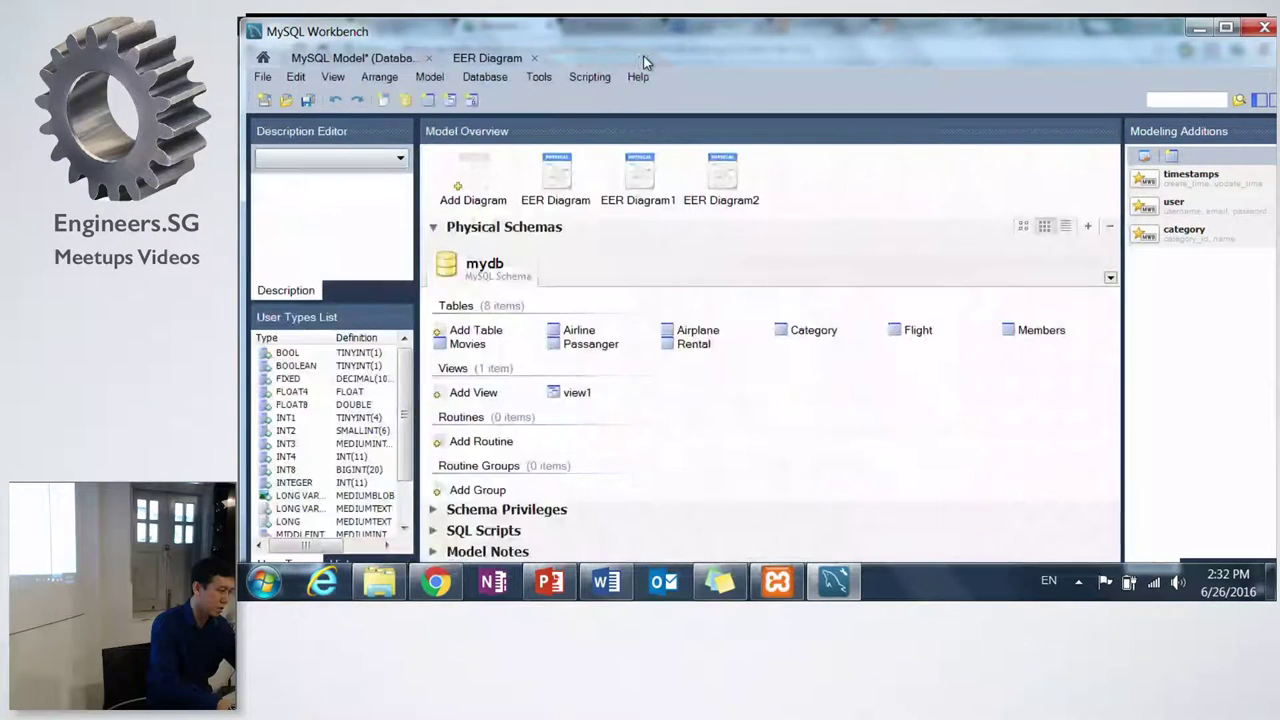
{"action": "left_click", "coordinate": [516, 59]}
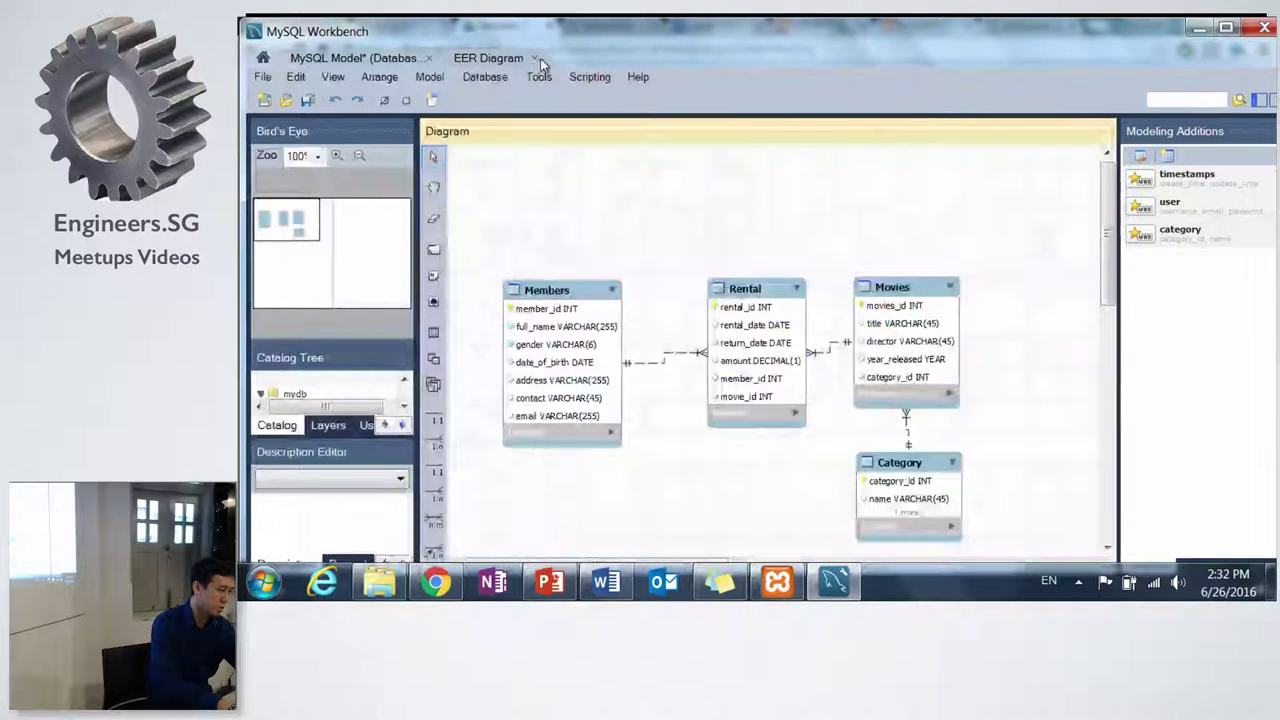
{"action": "left_click", "coordinate": [531, 58]}
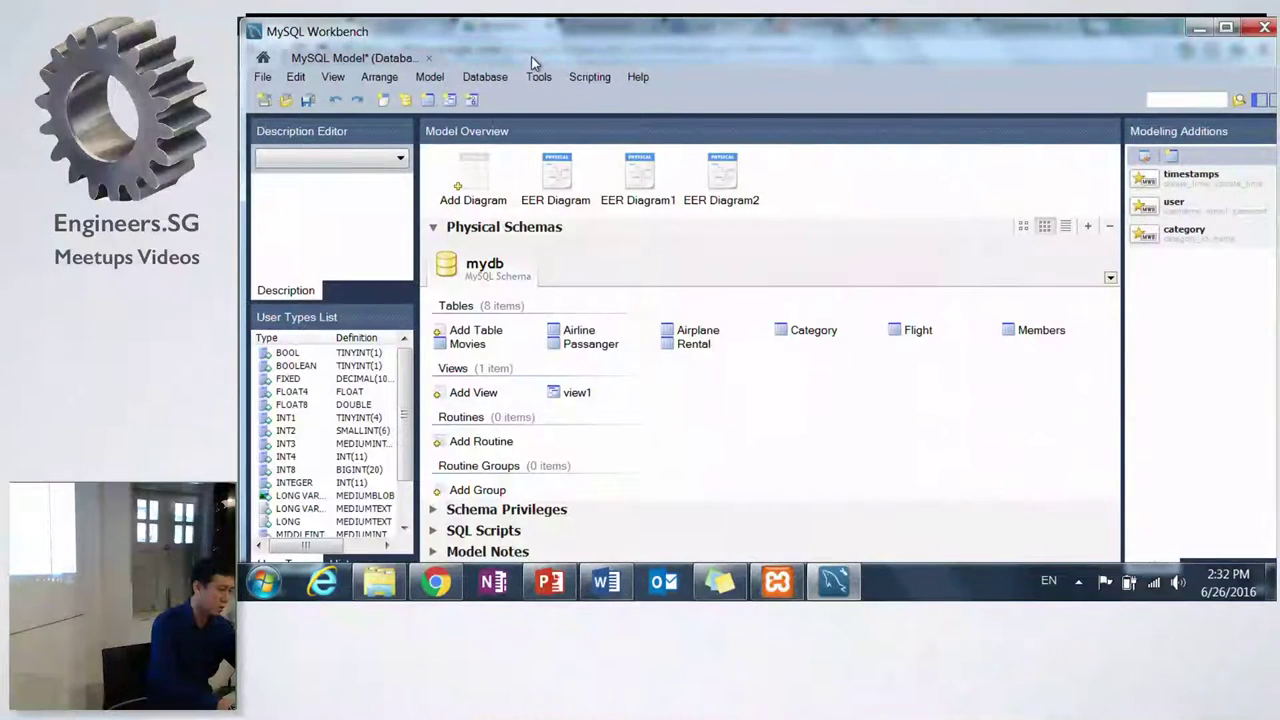
{"action": "left_click", "coordinate": [428, 59]}
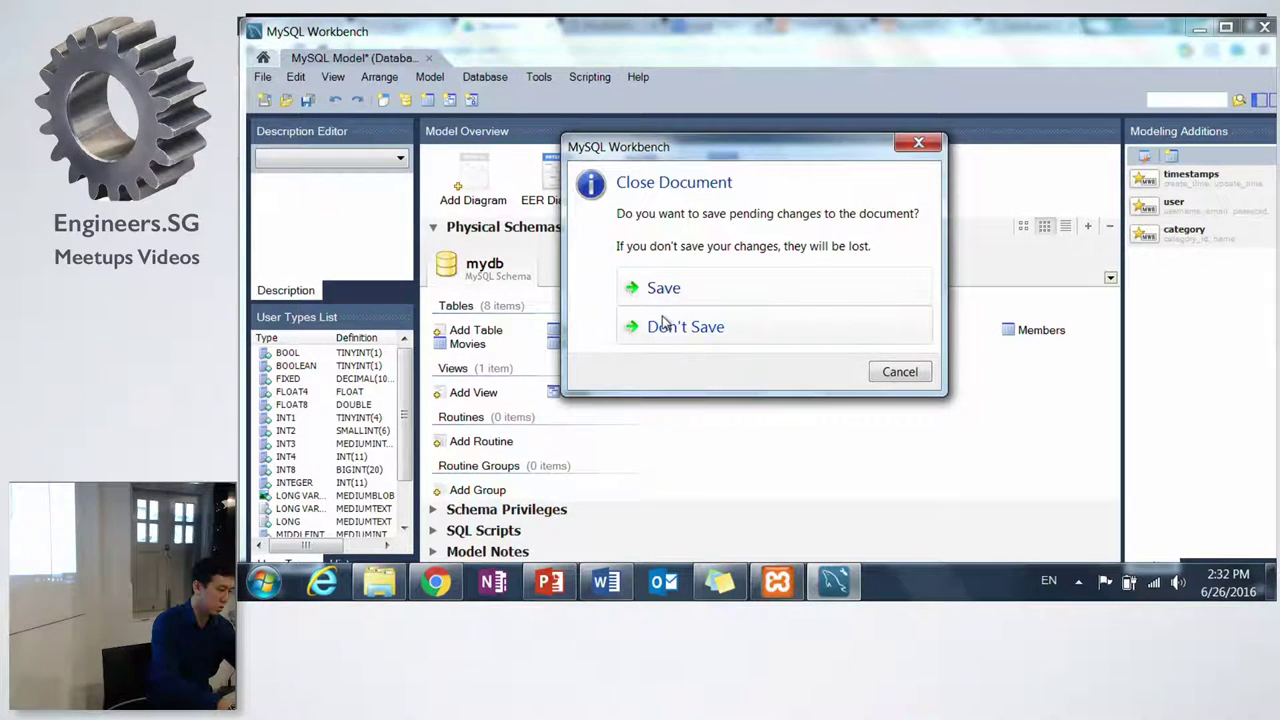
{"action": "left_click", "coordinate": [663, 323]}
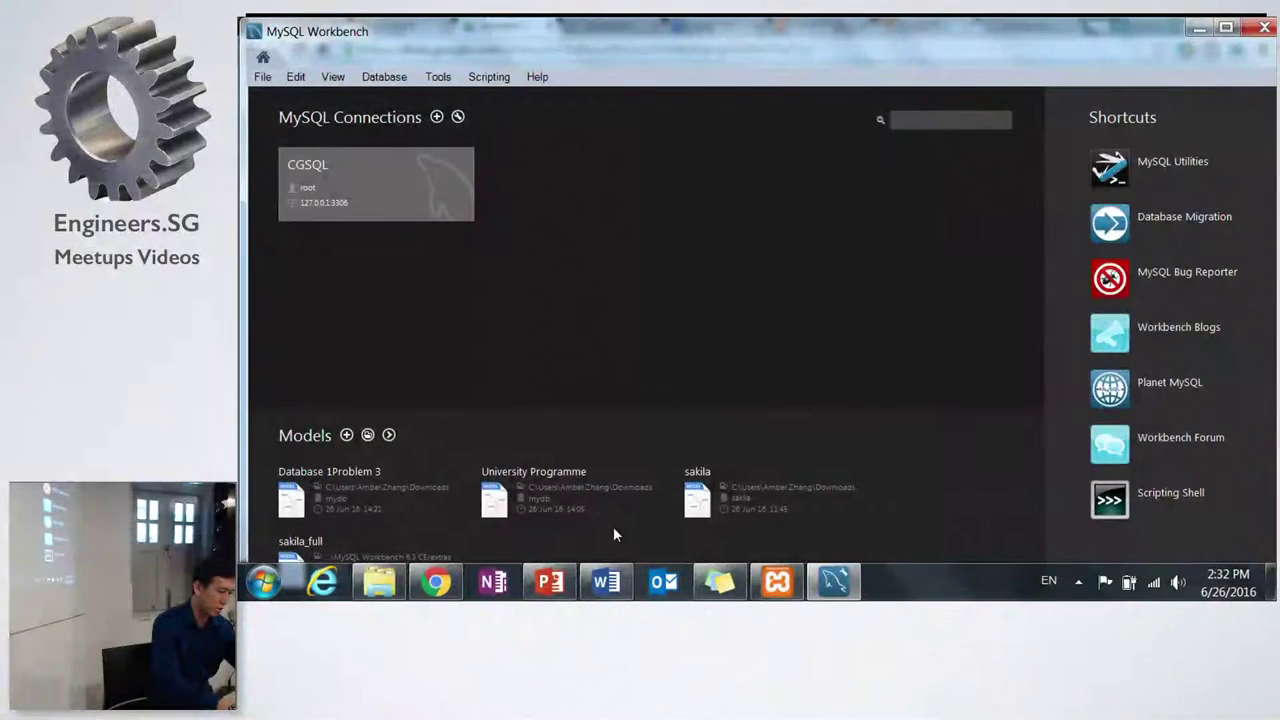
{"action": "left_click", "coordinate": [441, 577]}
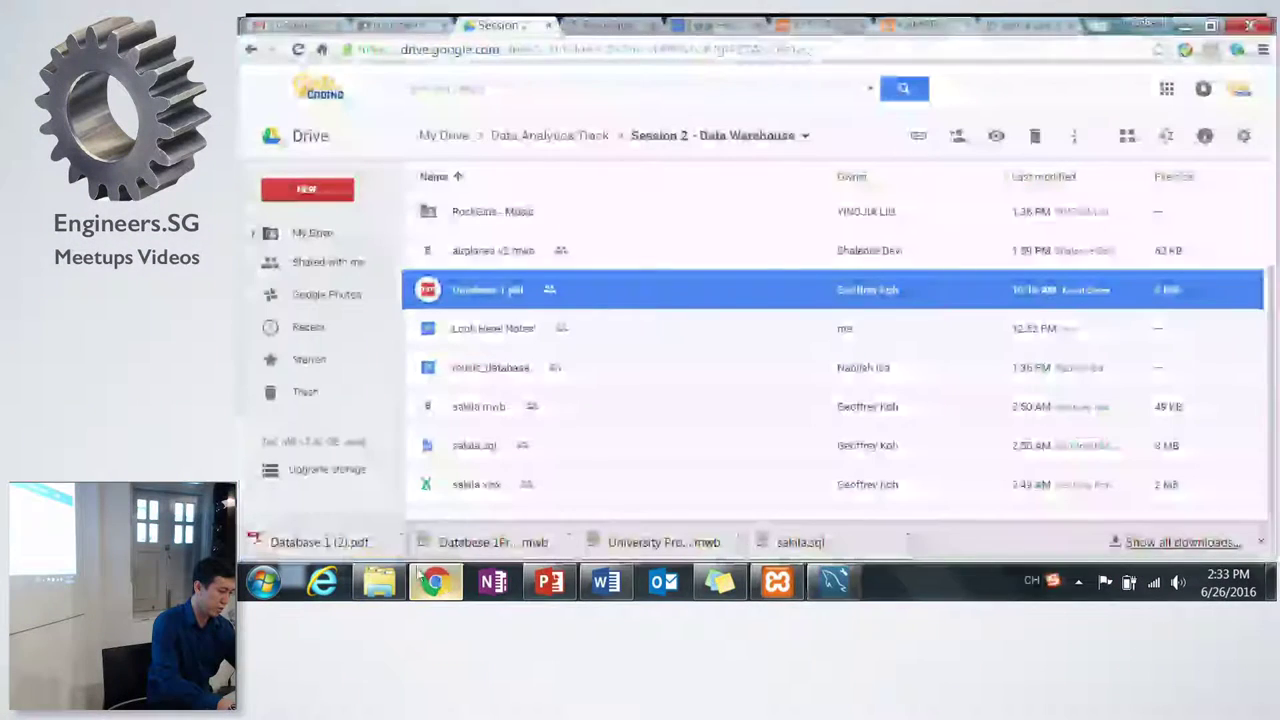
Open Database 1 (2).pdf from the download bar and scroll to the Session 1 introduction slide.
{"action": "left_click", "coordinate": [346, 545]}
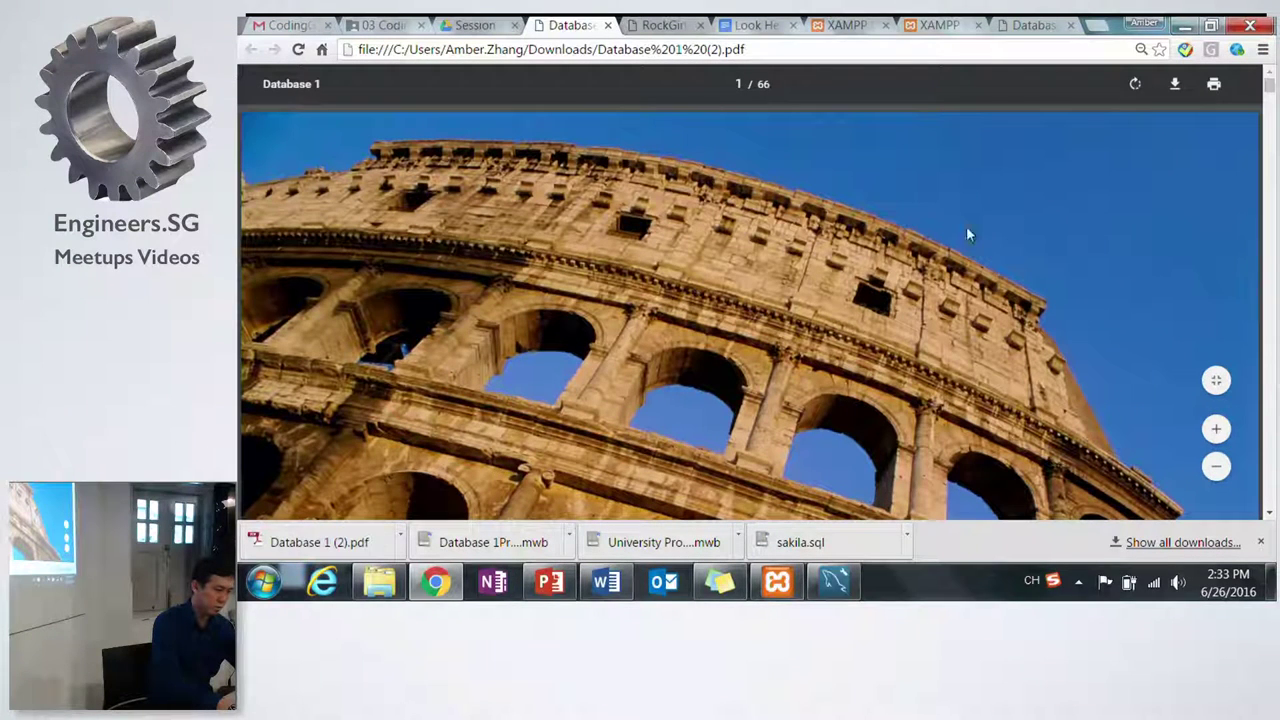
{"action": "scroll", "coordinate": [780, 376], "scroll_direction": "down", "scroll_amount": 1}
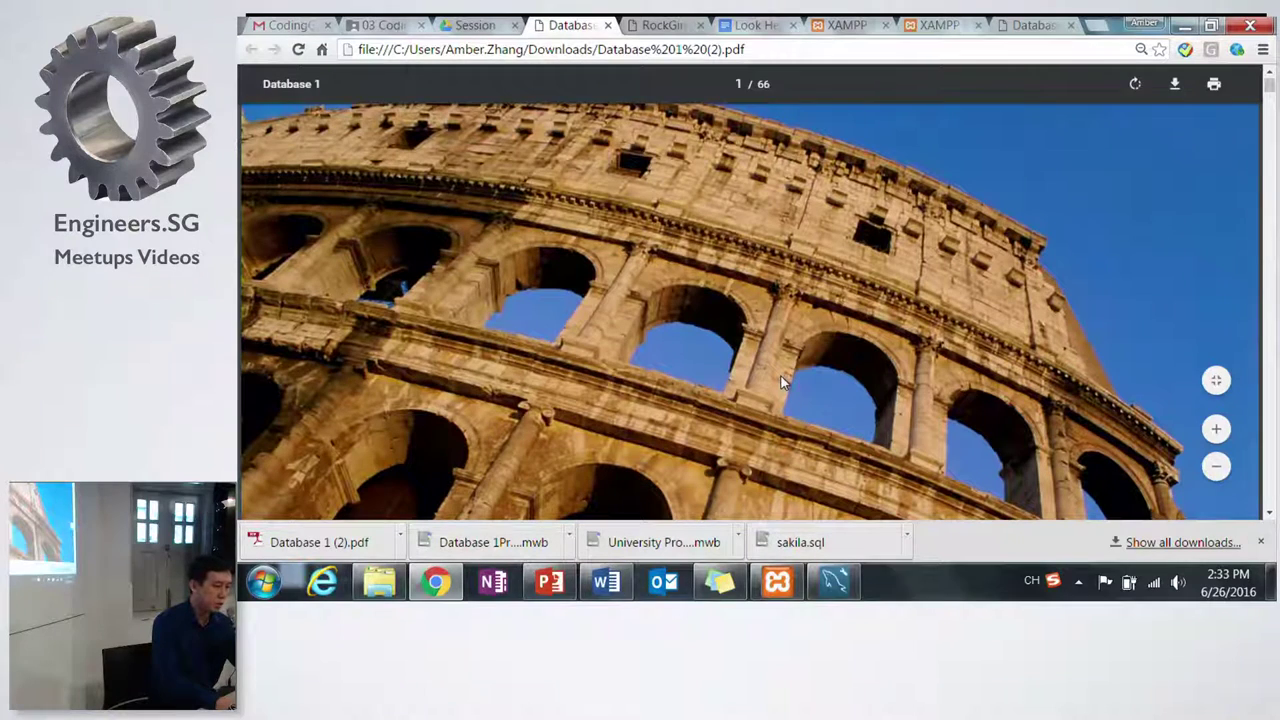
{"action": "scroll", "coordinate": [790, 367], "scroll_direction": "down", "scroll_amount": 6}
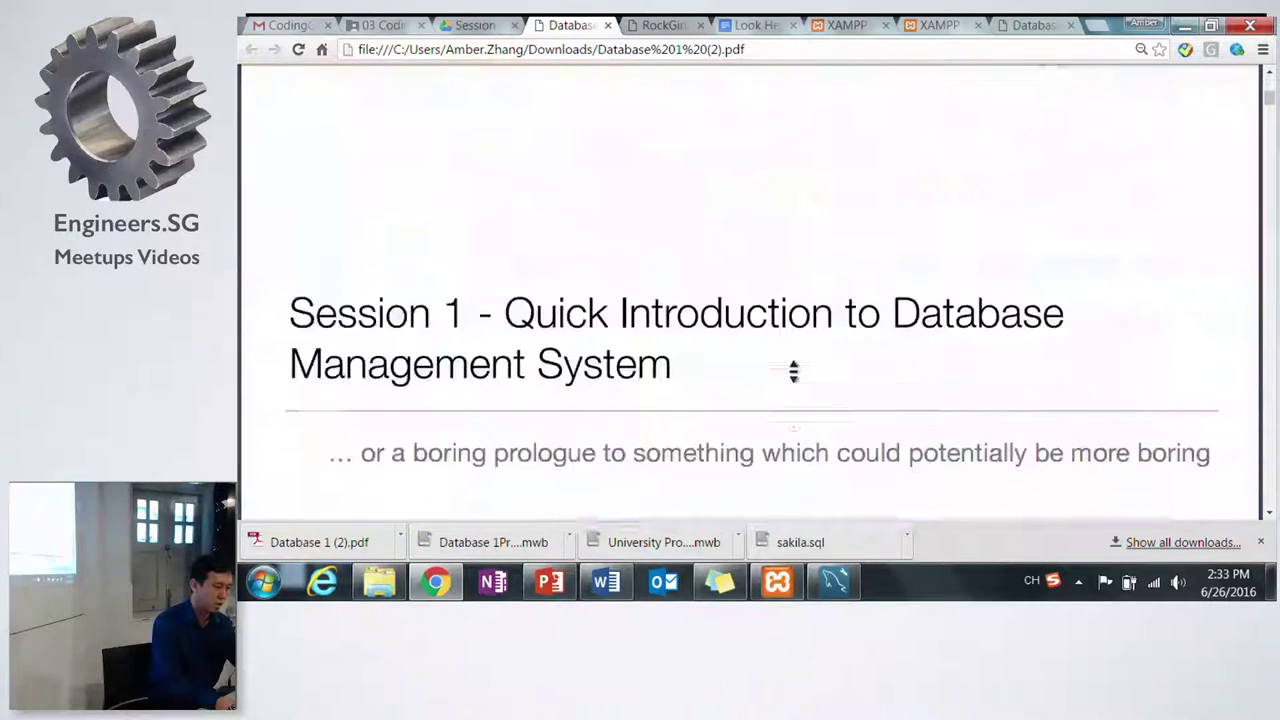
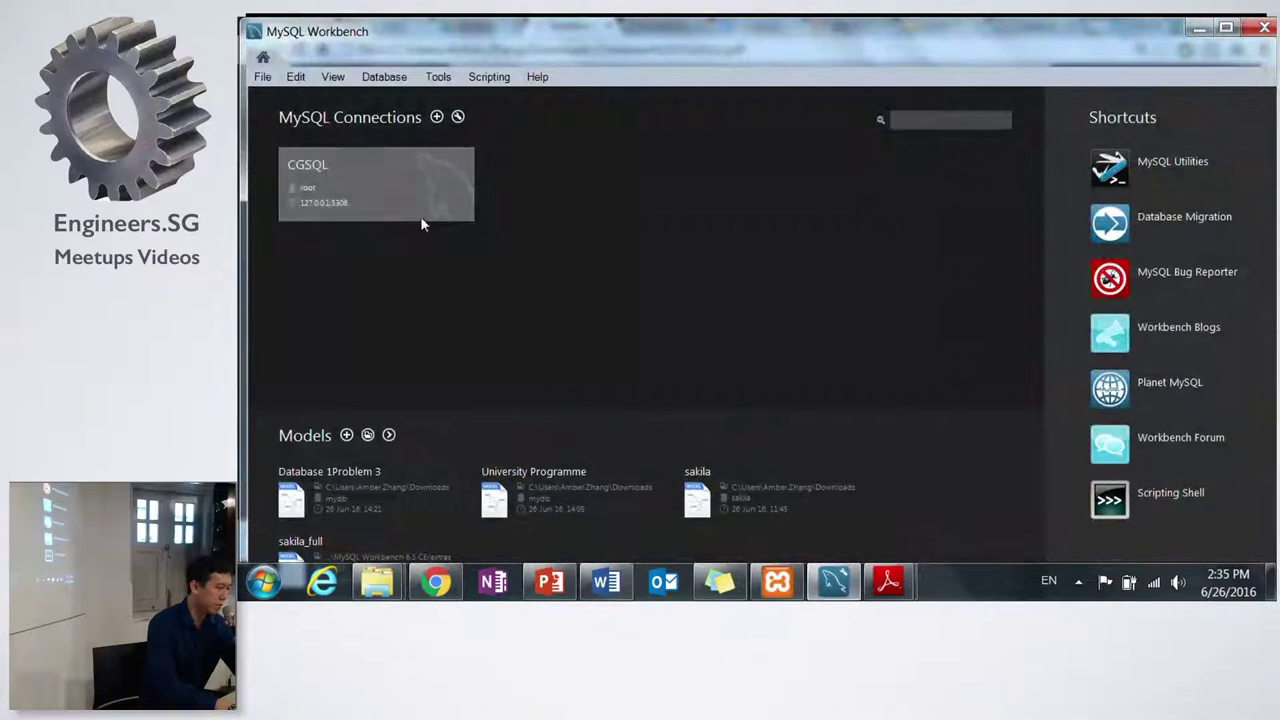
Connect to CGSQL past the version warning and open sakila.sql from Downloads.
{"action": "left_click", "coordinate": [389, 181]}
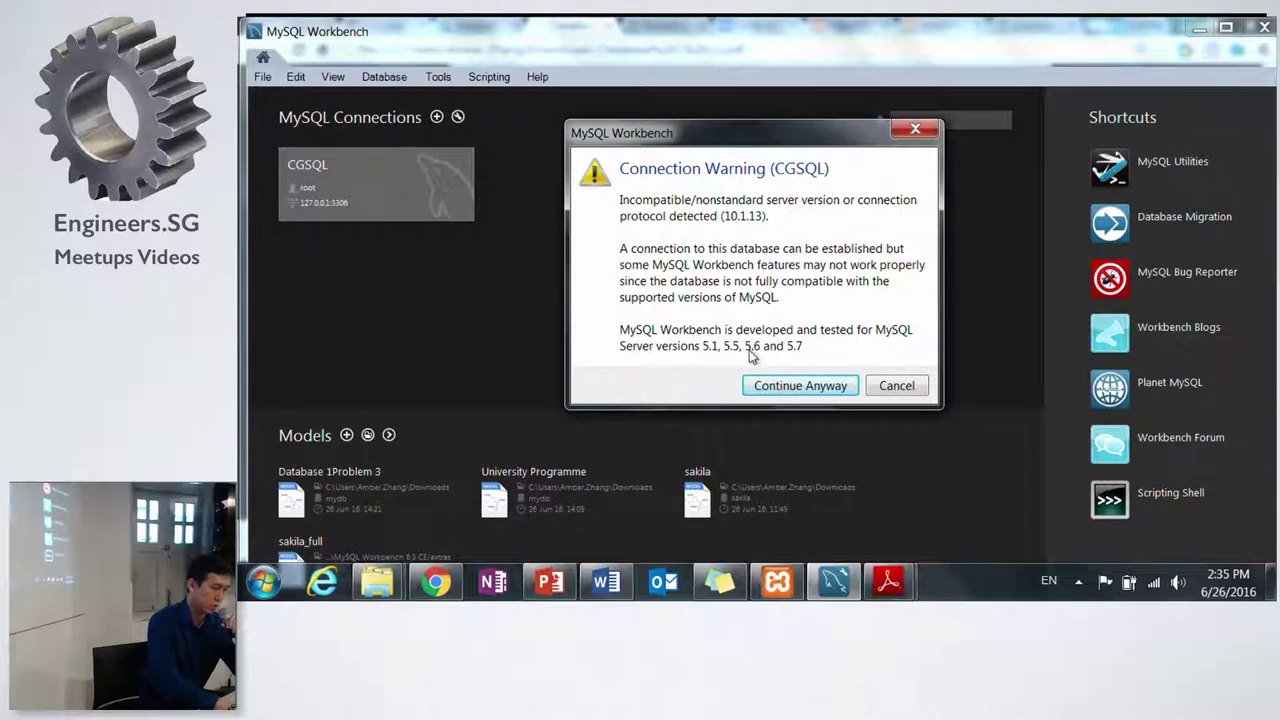
{"action": "left_click", "coordinate": [770, 386]}
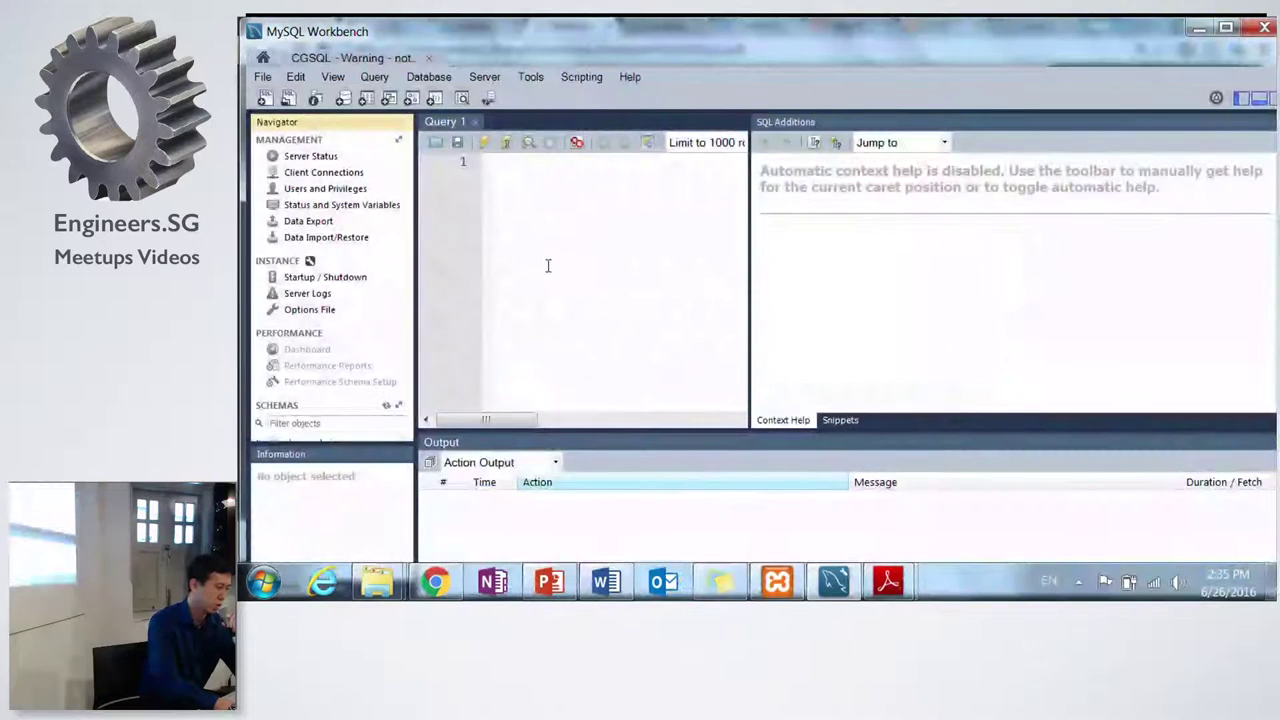
{"action": "left_click", "coordinate": [262, 78]}
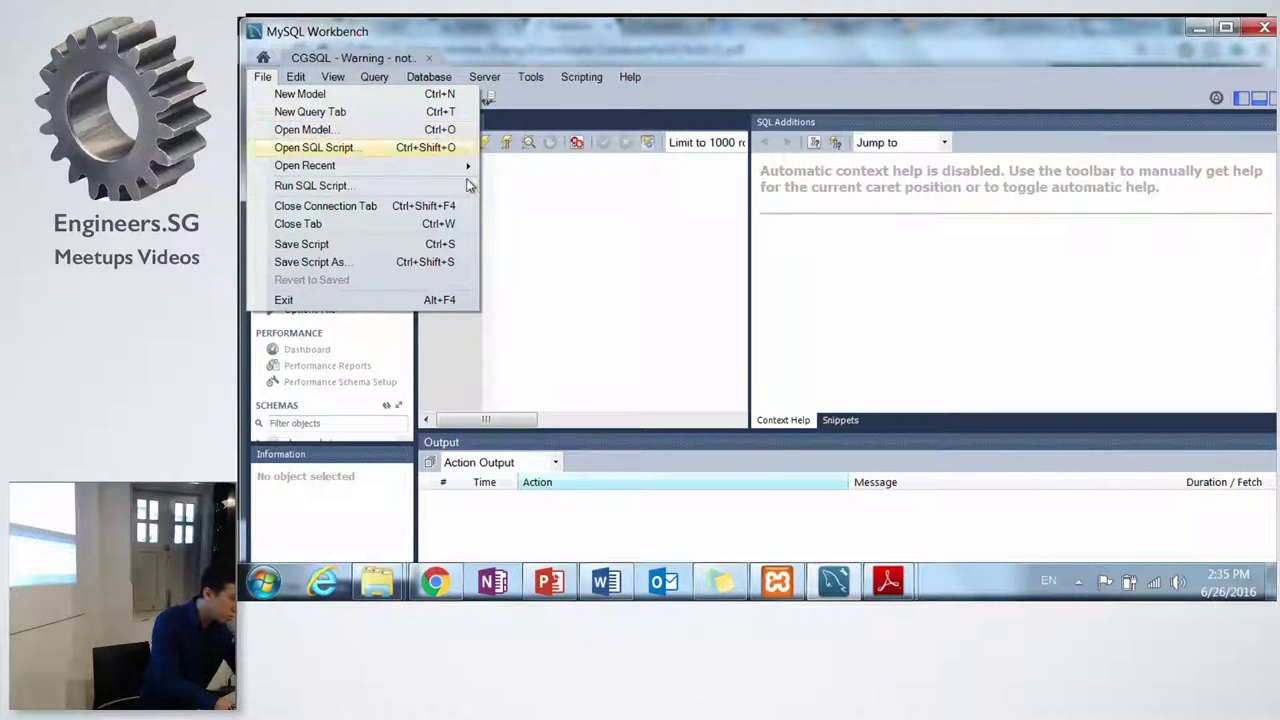
{"action": "key", "text": "ctrl+t"}
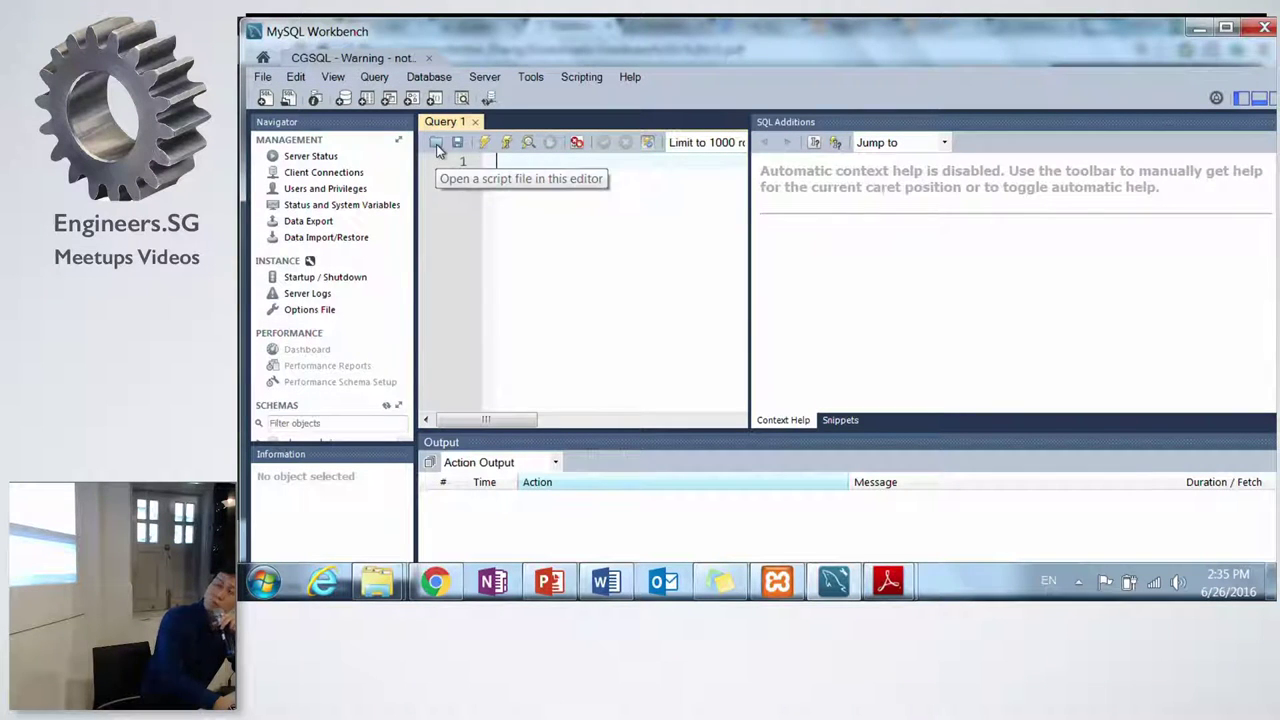
{"action": "left_click", "coordinate": [437, 146]}
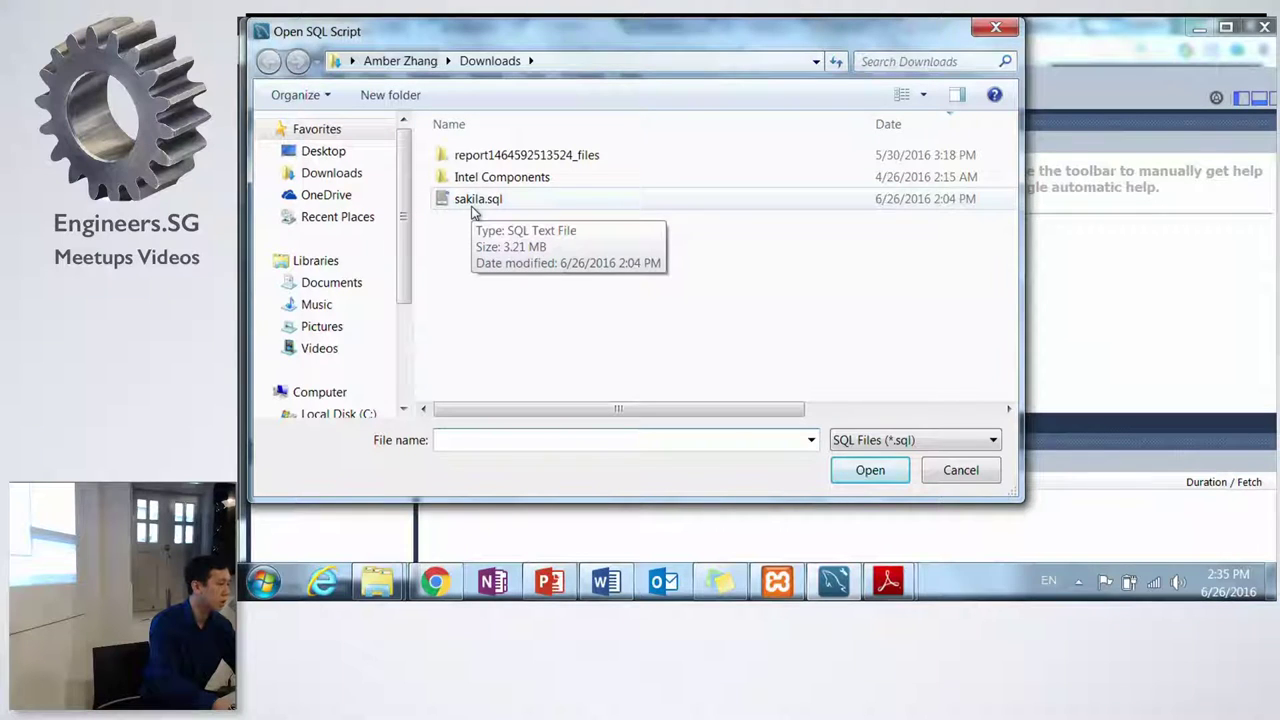
{"action": "double_click", "coordinate": [475, 203]}
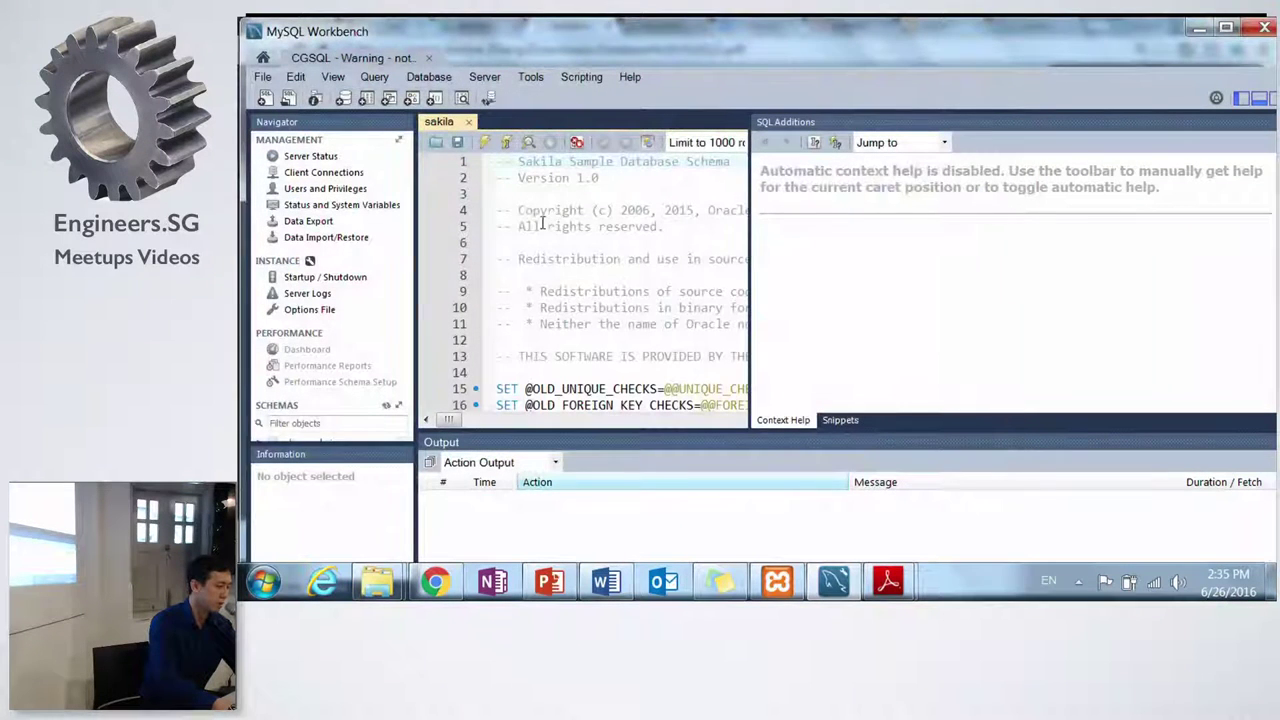
Scroll through sakila.sql, execute the whole script, then enlarge the Schemas panel.
{"action": "scroll", "coordinate": [538, 245], "scroll_direction": "down", "scroll_amount": 14}
{"action": "scroll", "coordinate": [538, 240], "scroll_direction": "up", "scroll_amount": 8}
{"action": "scroll", "coordinate": [538, 230], "scroll_direction": "down", "scroll_amount": 20}
{"action": "scroll", "coordinate": [538, 230], "scroll_direction": "down", "scroll_amount": 20}
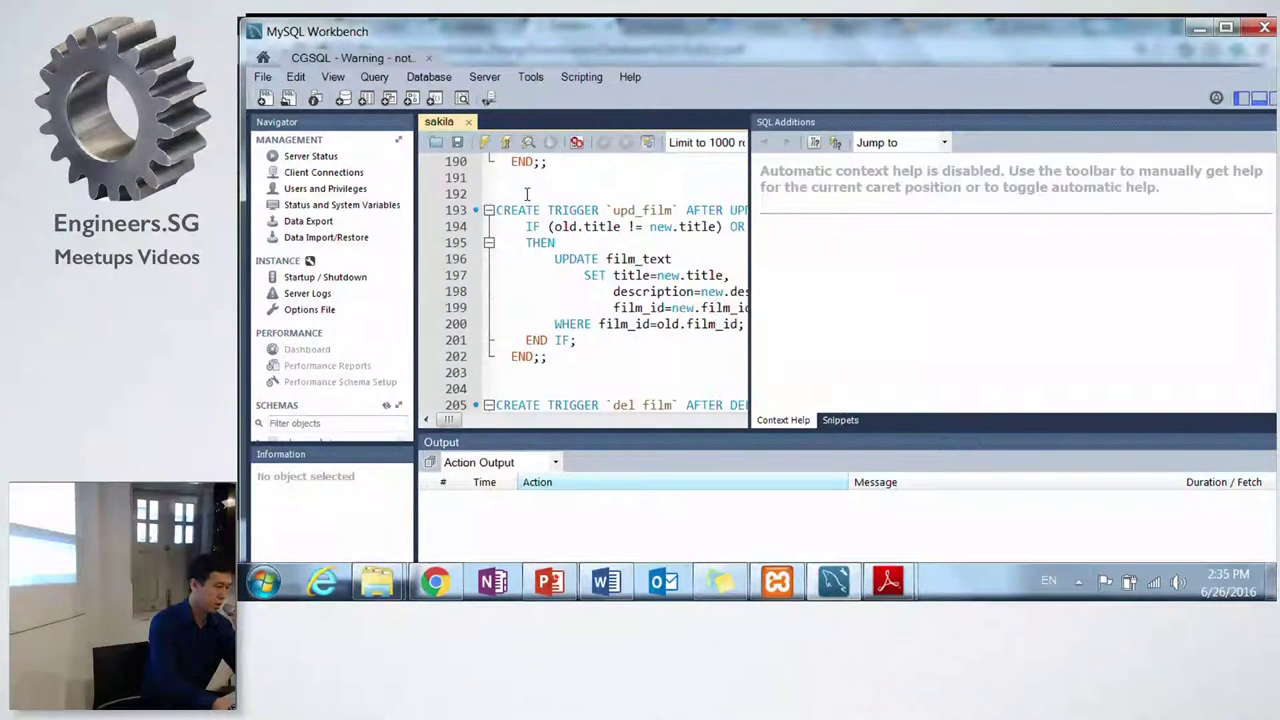
{"action": "left_click", "coordinate": [485, 145]}
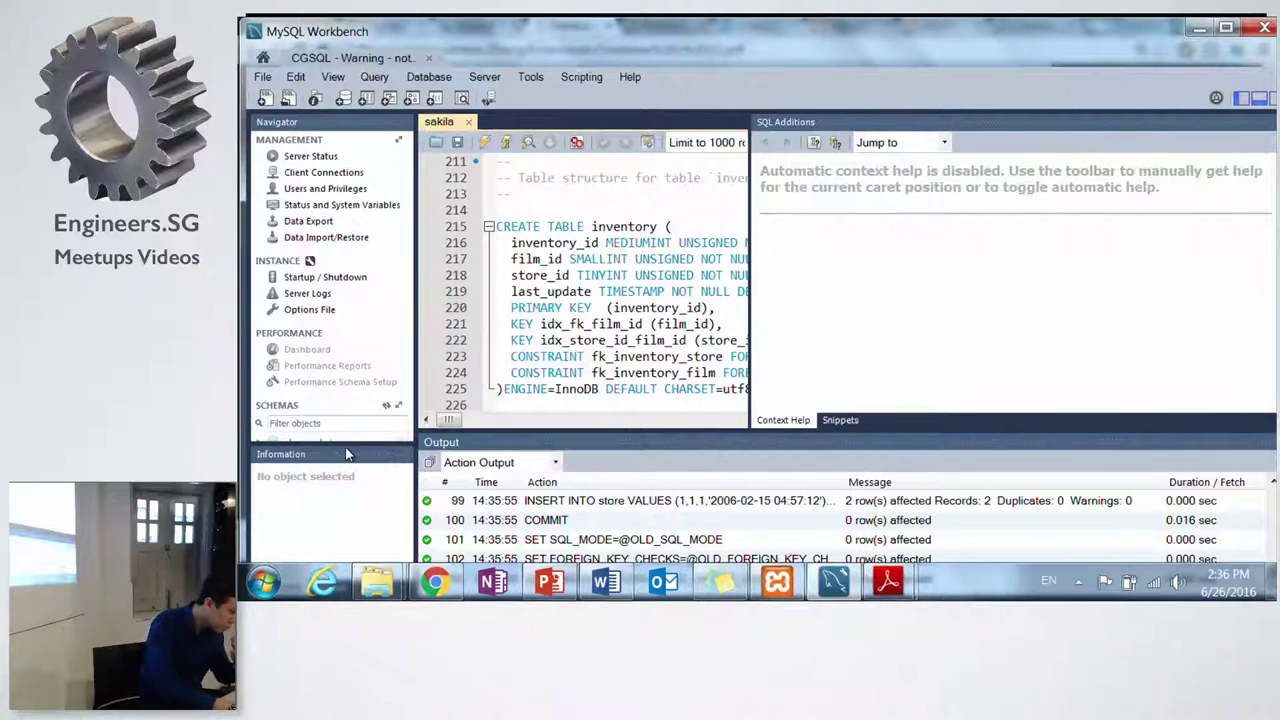
{"action": "left_click_drag", "start_coordinate": [345, 441], "coordinate": [335, 512]}
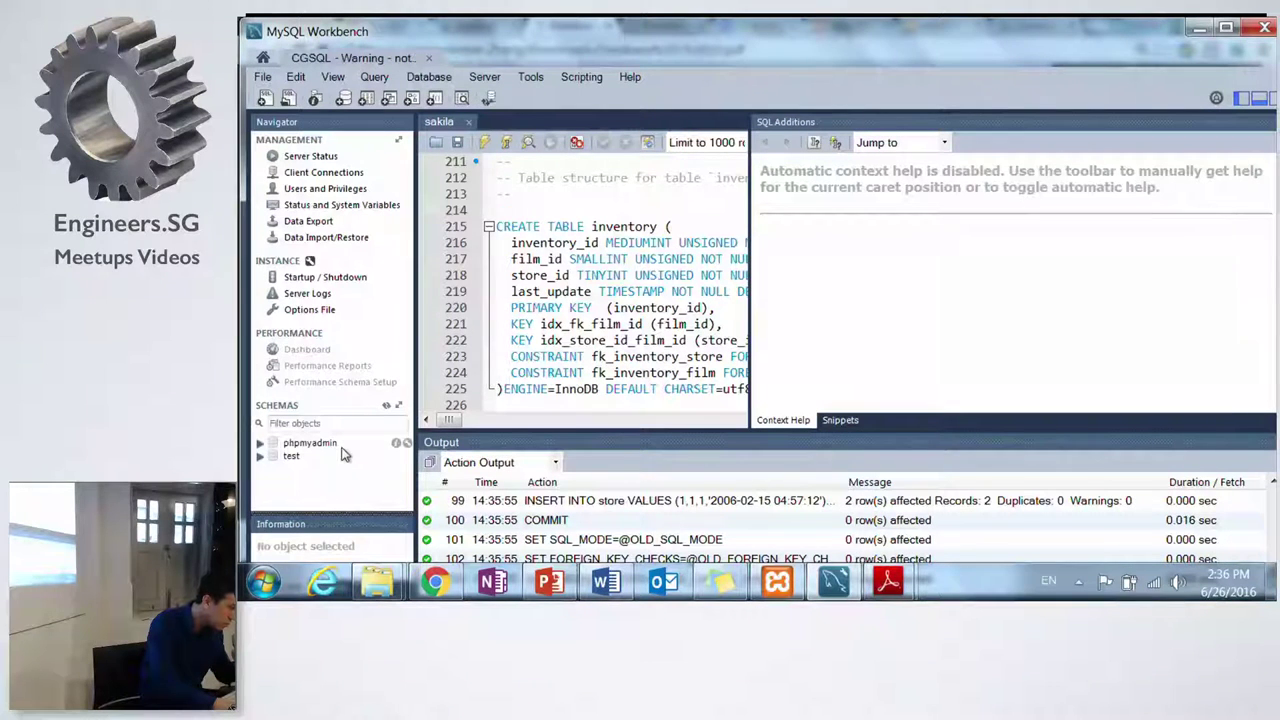
Refresh the schemas, expand sakila's Tables (actor, address, category), and widen the SQL editor.
{"action": "left_click", "coordinate": [386, 406]}
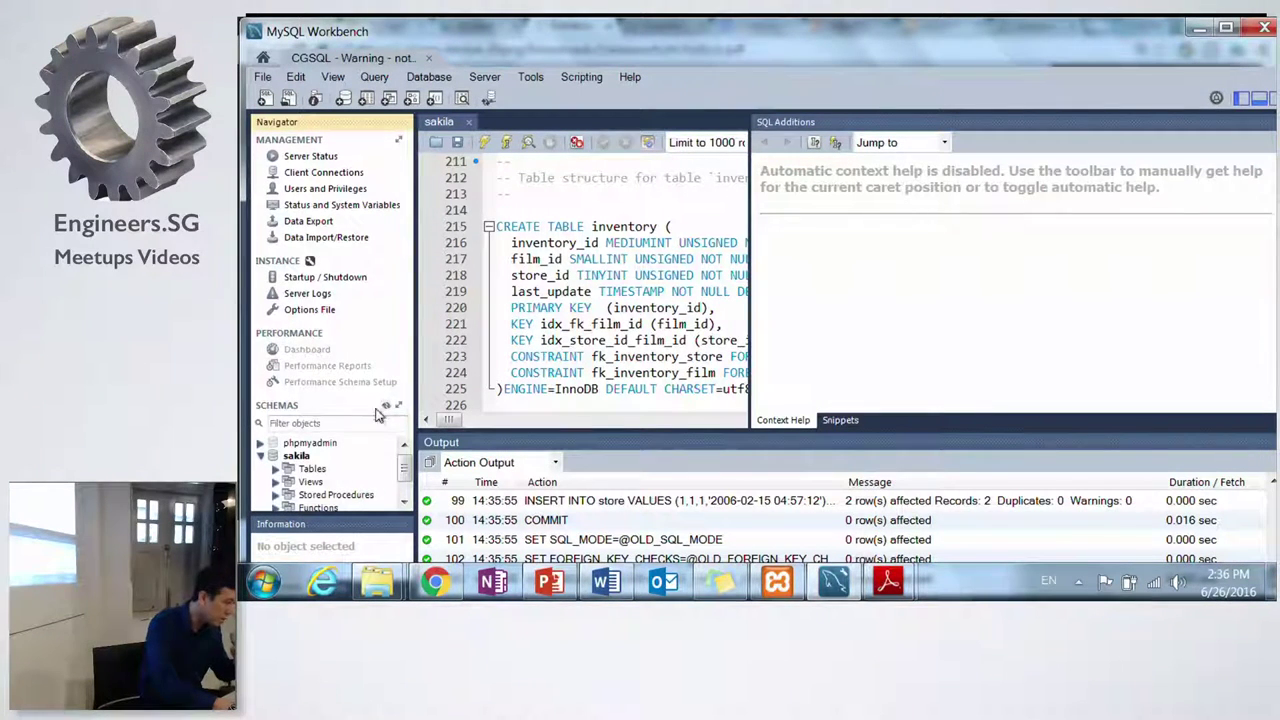
{"action": "left_click", "coordinate": [277, 469]}
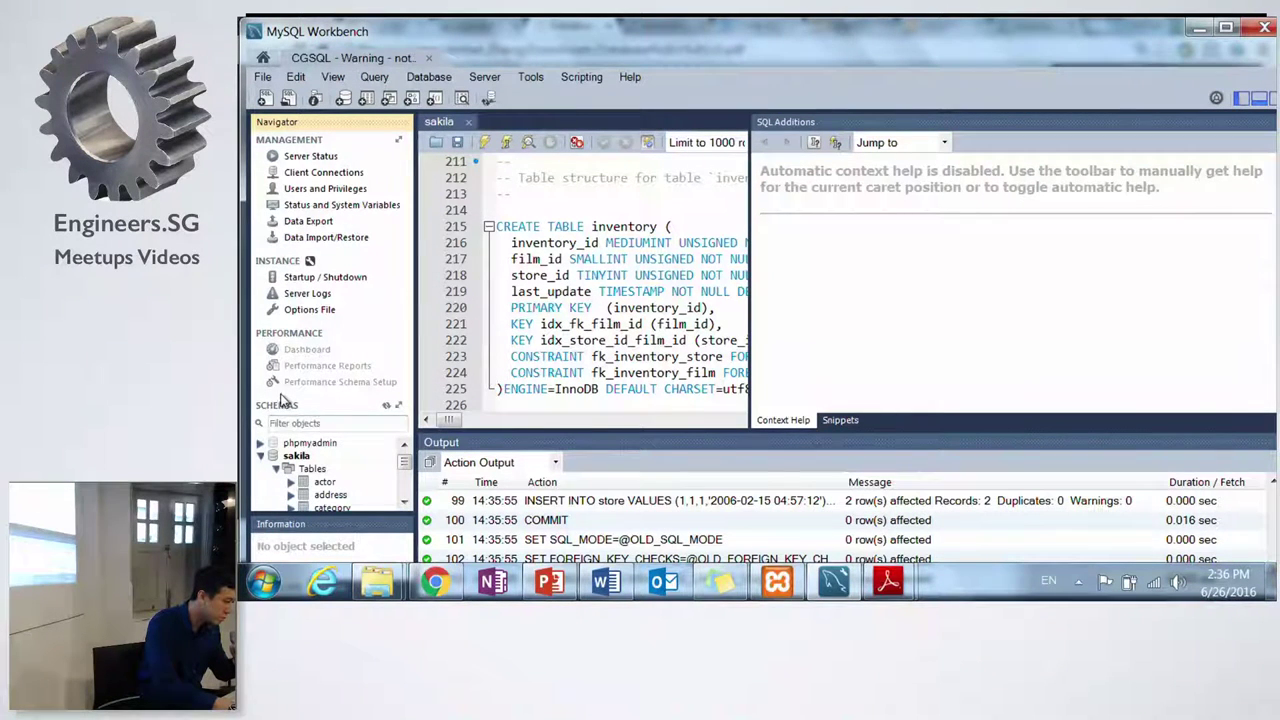
{"action": "left_click", "coordinate": [404, 502]}
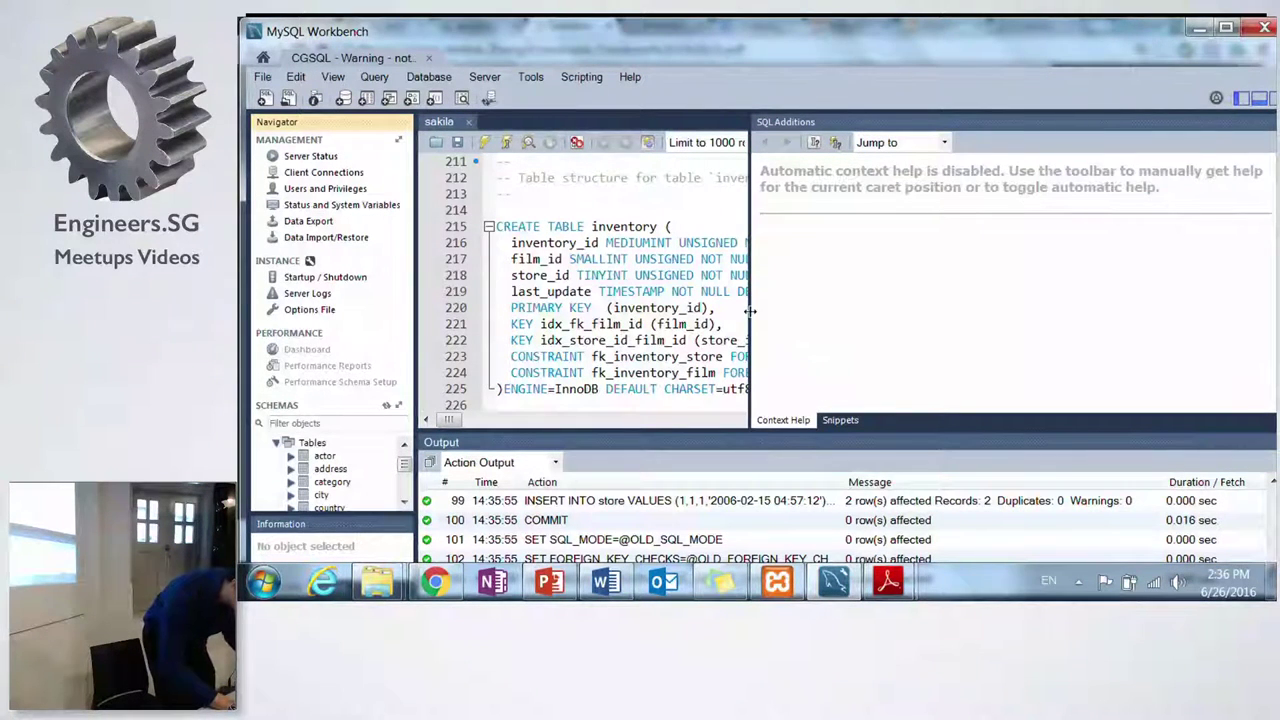
{"action": "left_click_drag", "start_coordinate": [750, 311], "coordinate": [1228, 299]}
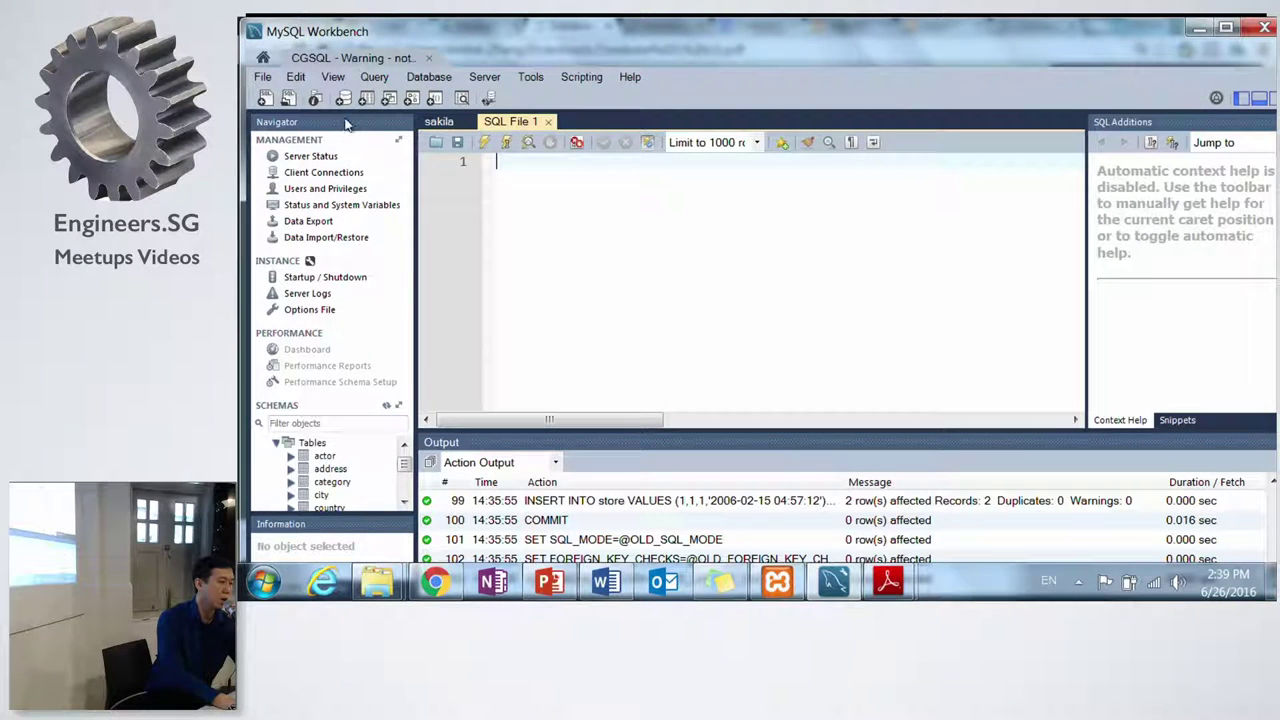
Switch from the CGSQL session to the Home screen, back, and to Home again.
{"action": "left_click", "coordinate": [266, 58]}
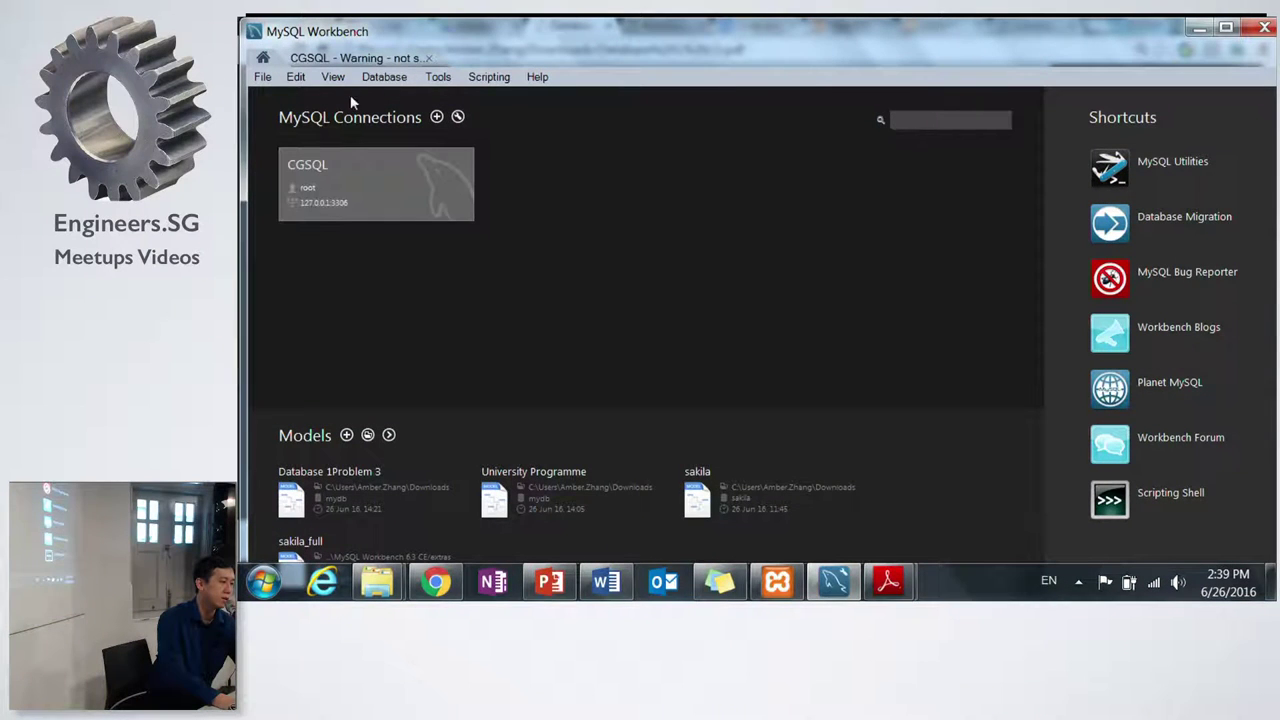
{"action": "left_click", "coordinate": [379, 58]}
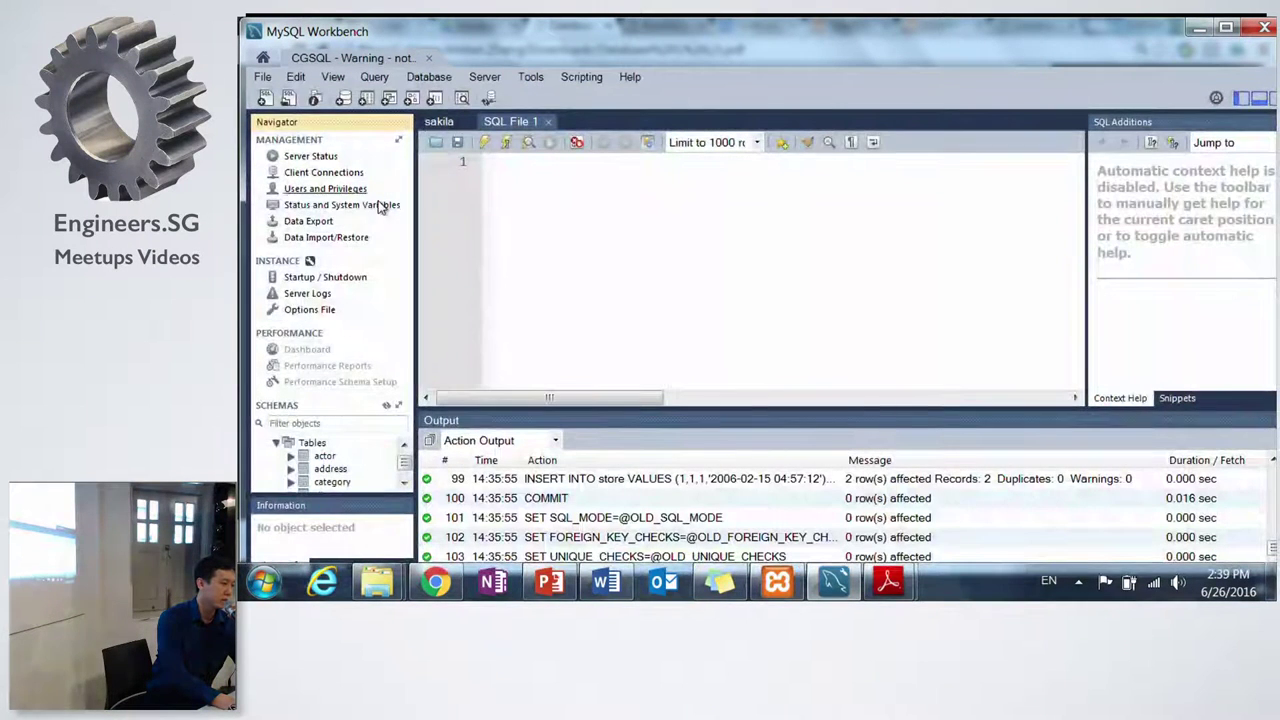
{"action": "left_click", "coordinate": [263, 57]}
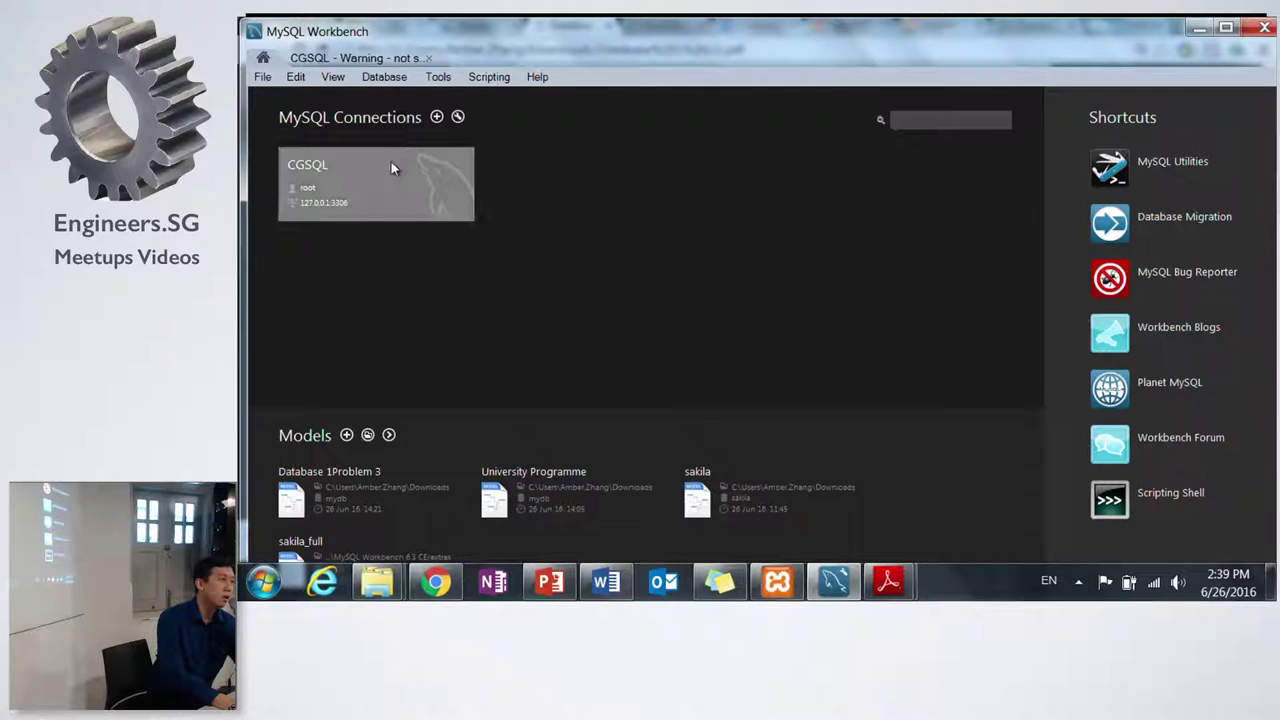
Return to the CGSQL query editor showing all 103 script actions successful.
{"action": "left_click", "coordinate": [378, 58]}
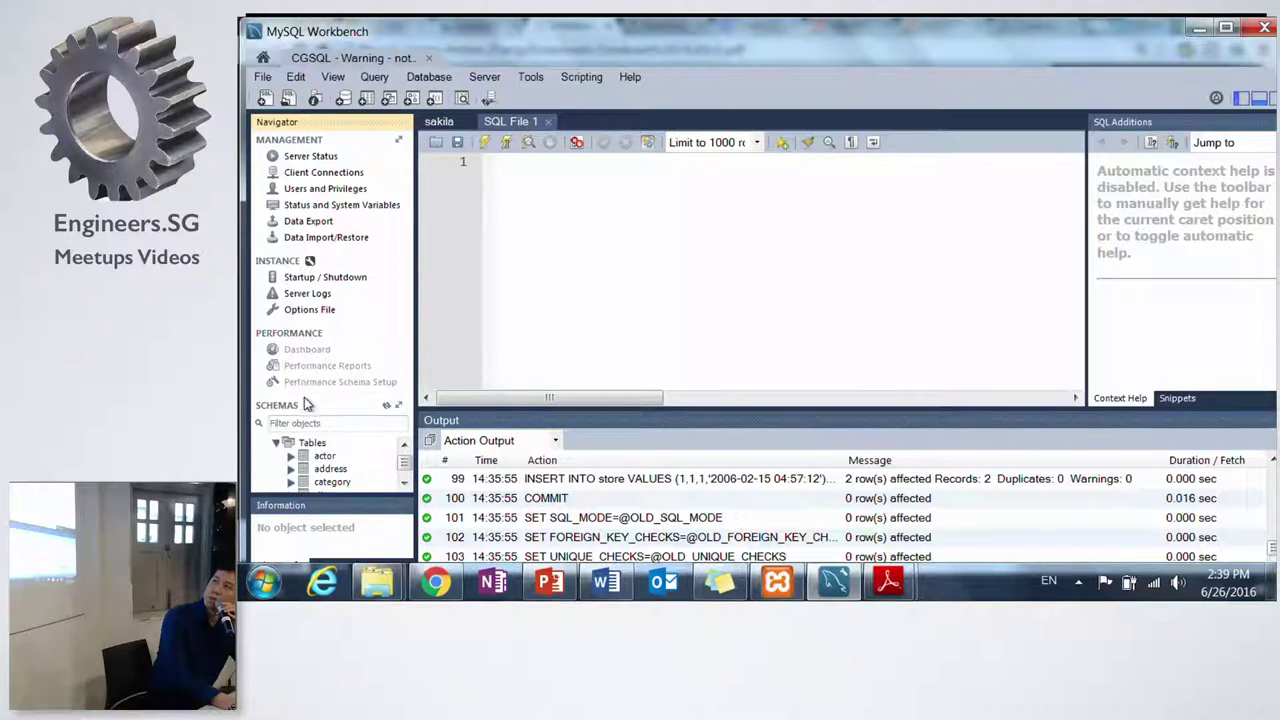
{"action": "left_click", "coordinate": [398, 406]}
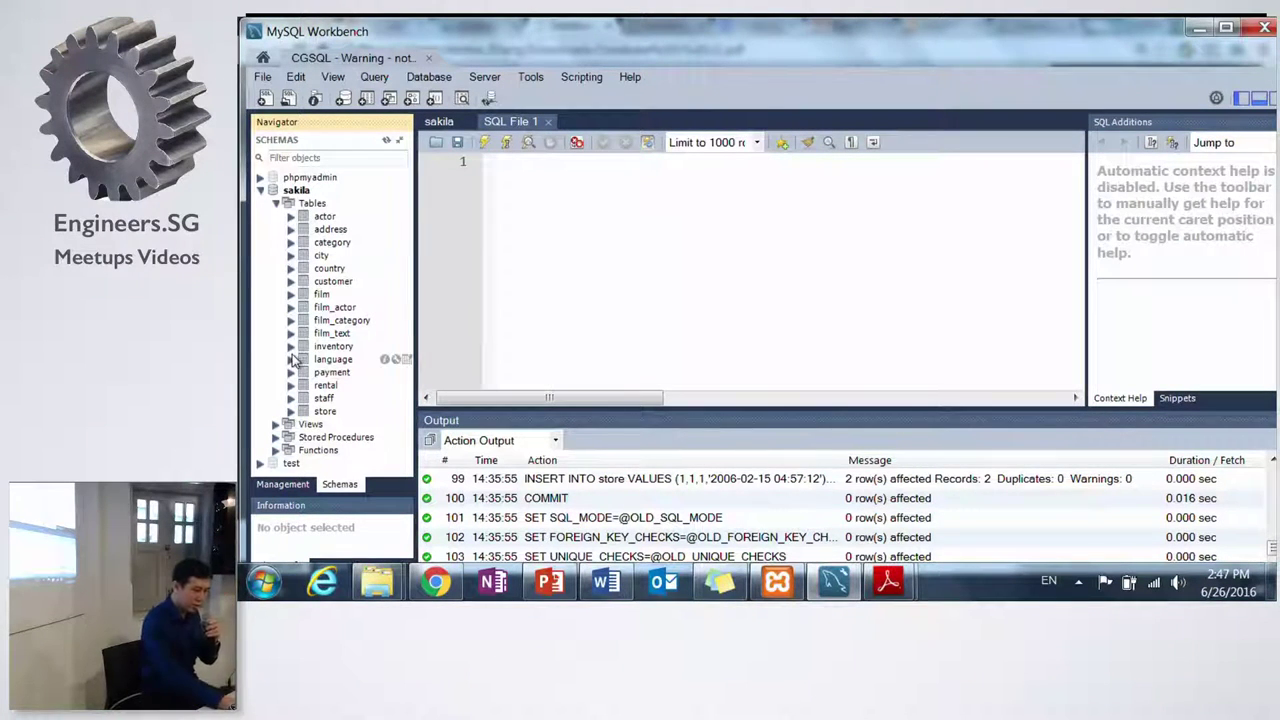
{"action": "left_click", "coordinate": [778, 582]}
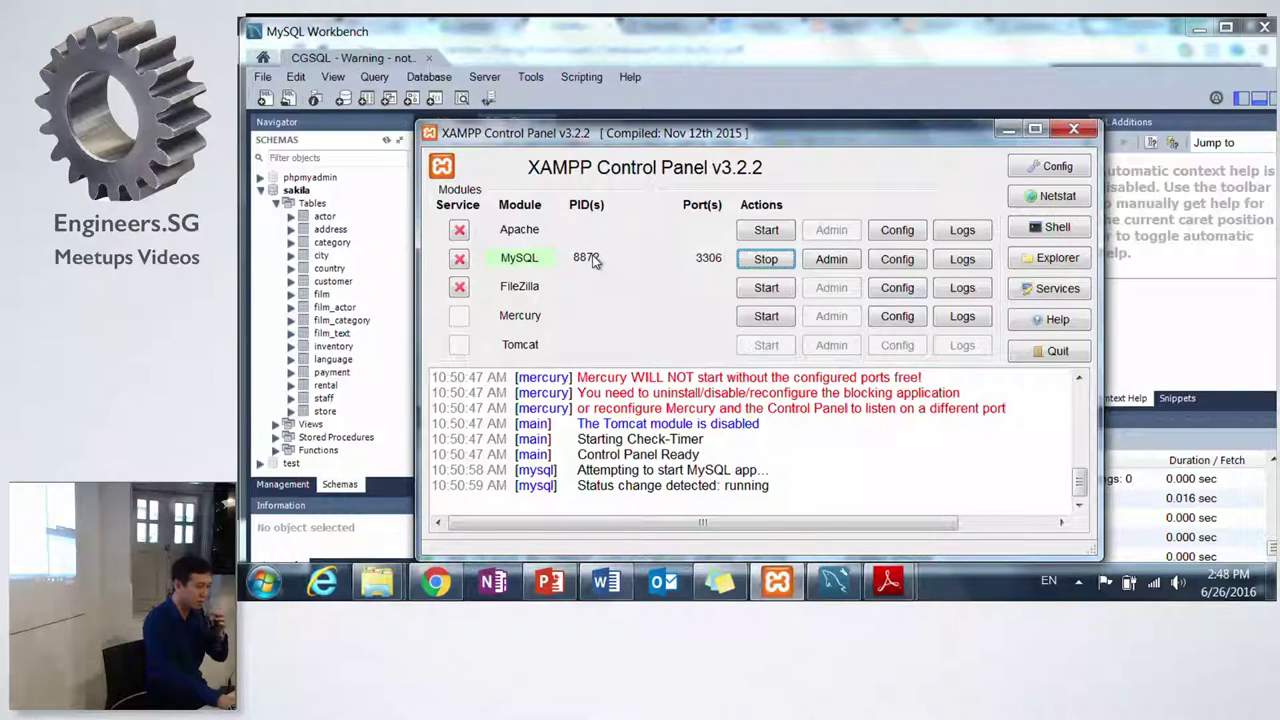
{"action": "left_click", "coordinate": [764, 98]}
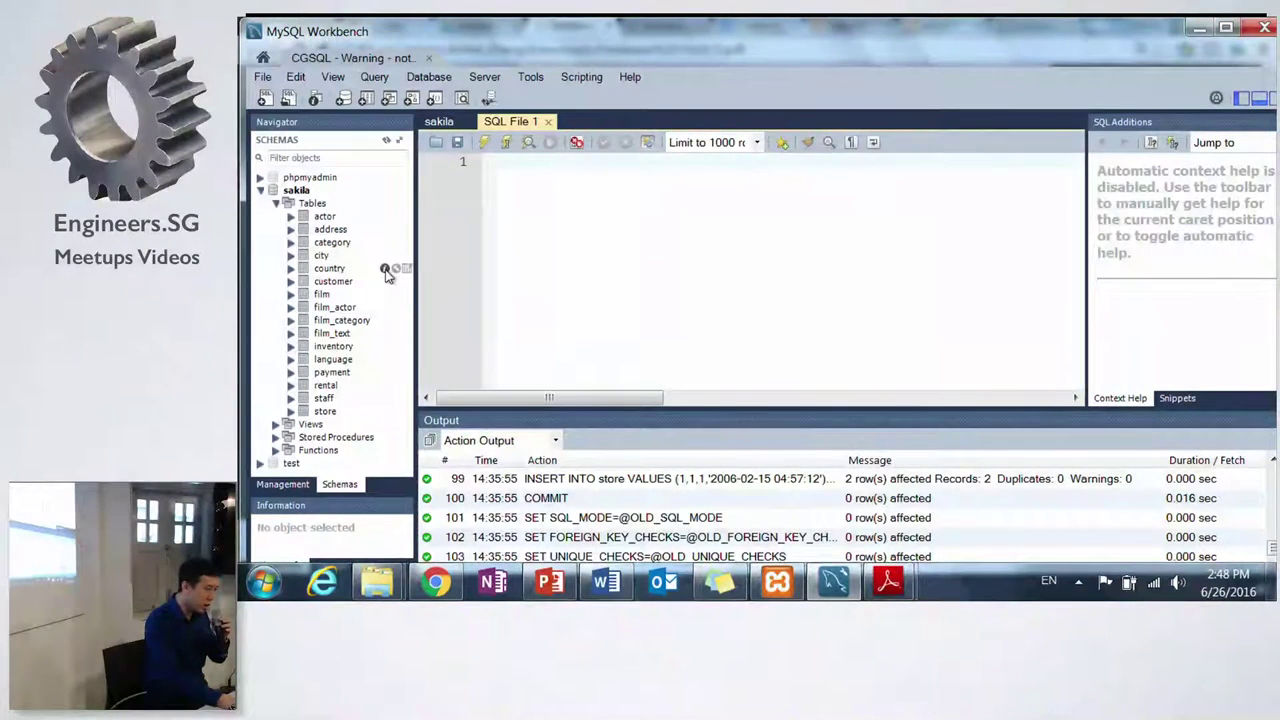
{"action": "right_click", "coordinate": [348, 219]}
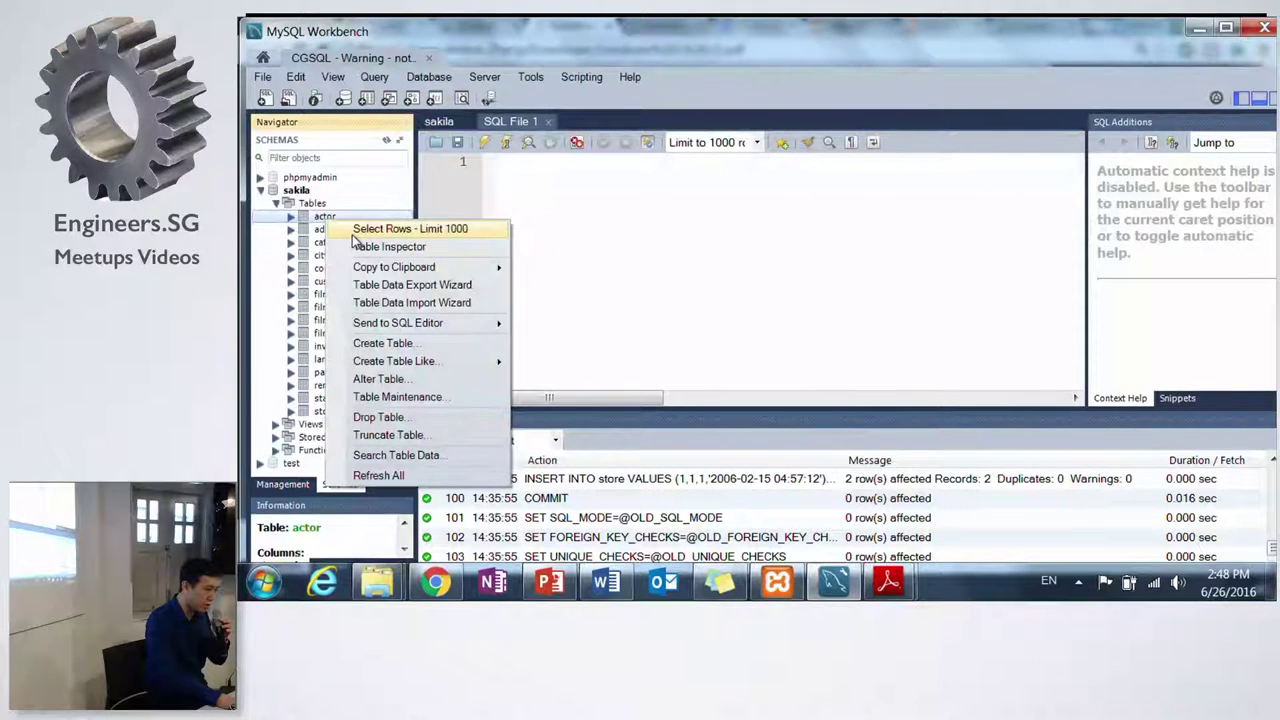
Select up to 1000 rows from sakila.actor and enlarge the results grid.
{"action": "left_click", "coordinate": [400, 229]}
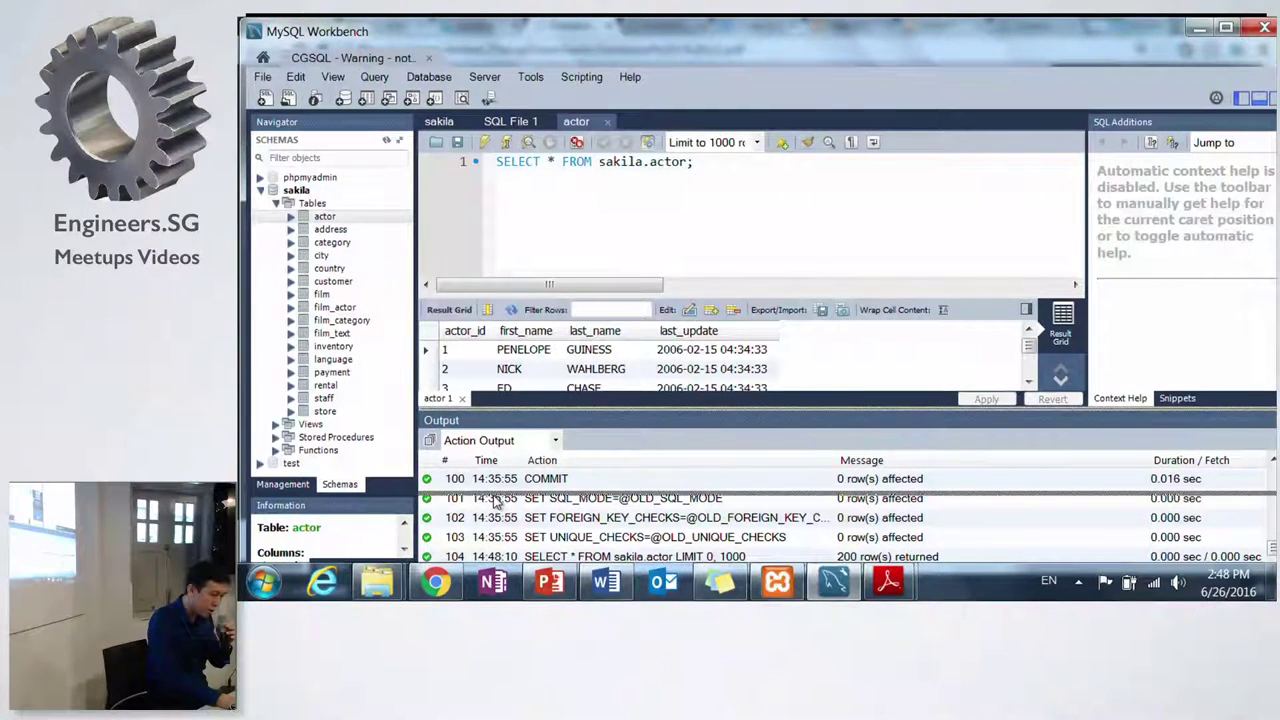
{"action": "key", "text": "ctrl+shift+o"}
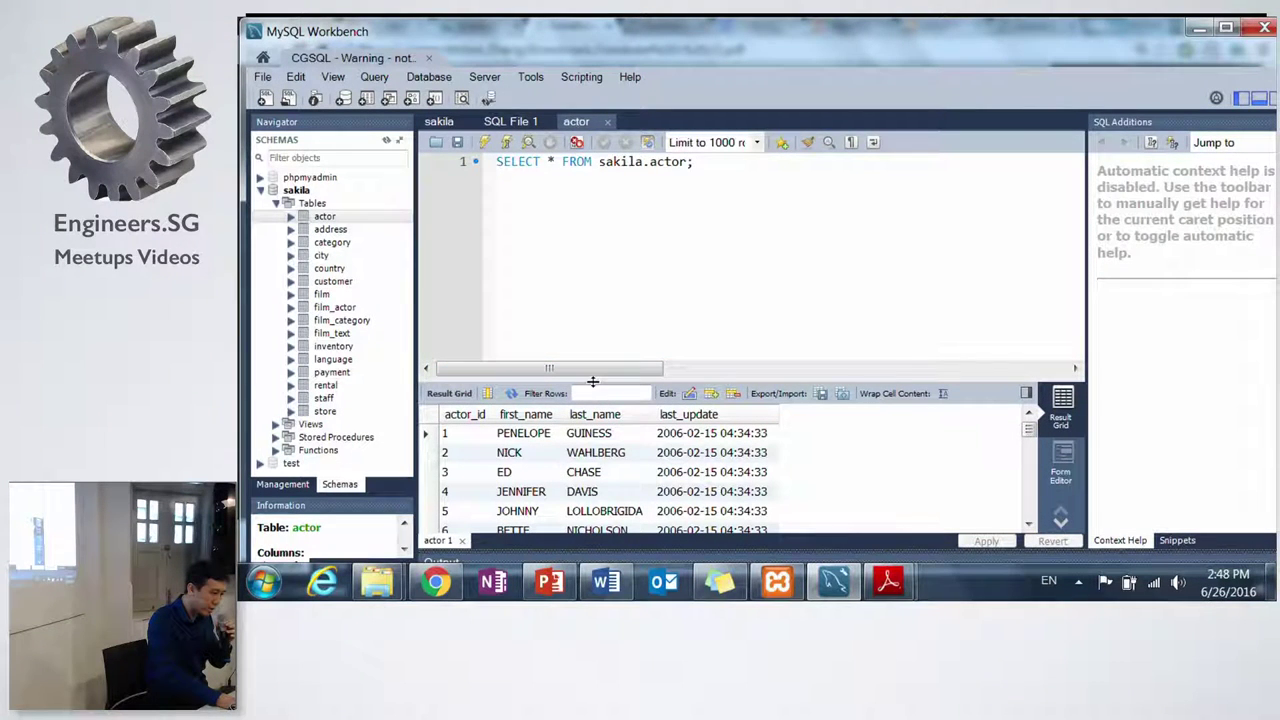
{"action": "left_click_drag", "start_coordinate": [593, 381], "coordinate": [609, 311]}
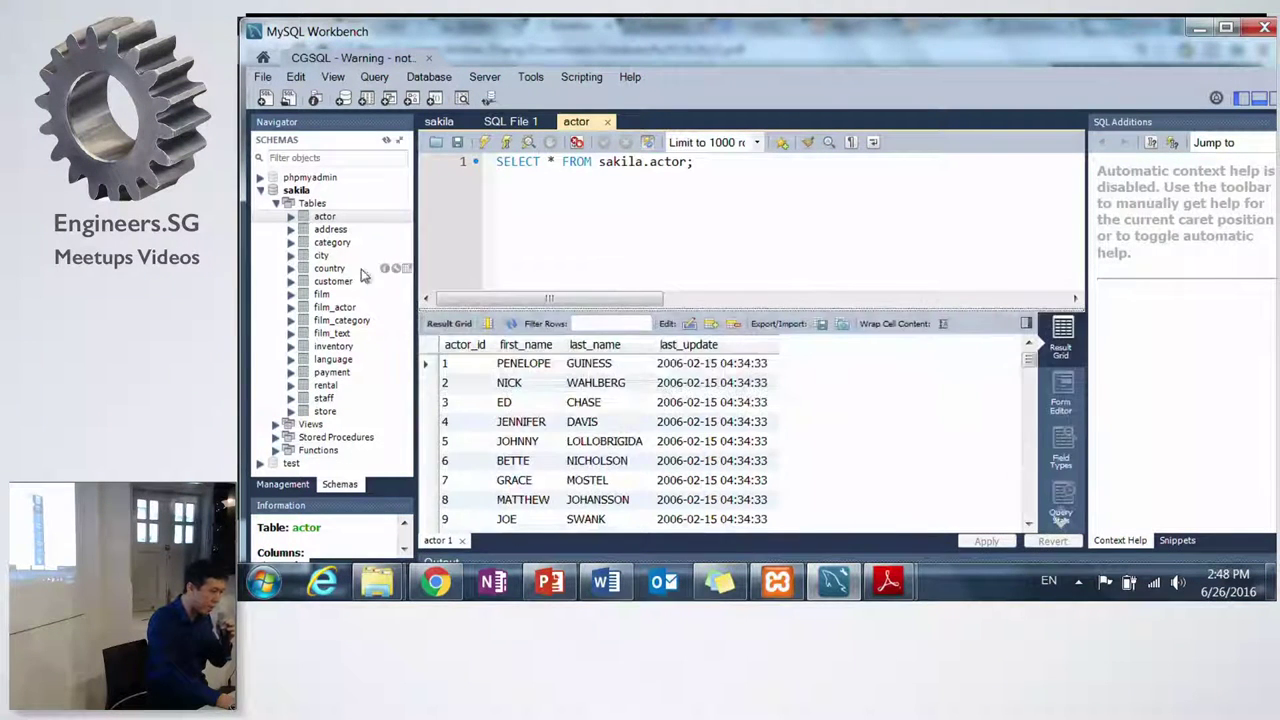
{"action": "left_click", "coordinate": [331, 282]}
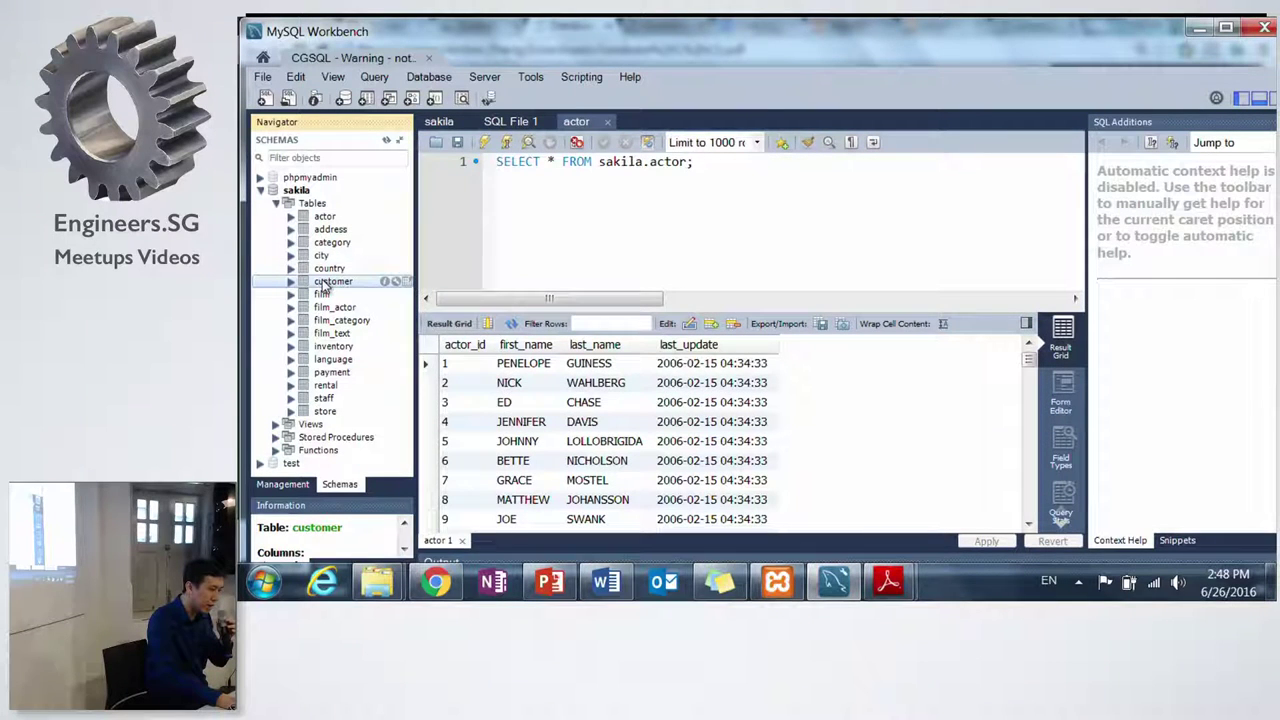
Select up to 1000 rows from sakila.customer and step across the result columns.
{"action": "right_click", "coordinate": [330, 281]}
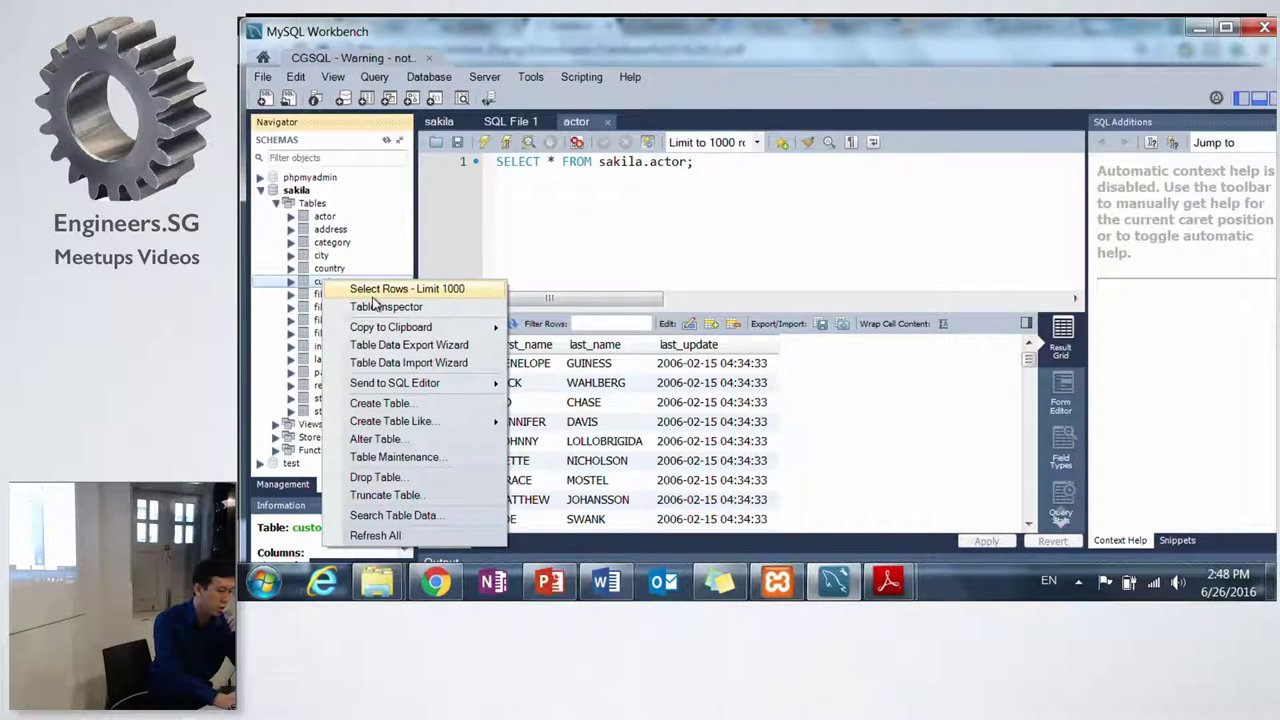
{"action": "left_click", "coordinate": [378, 290]}
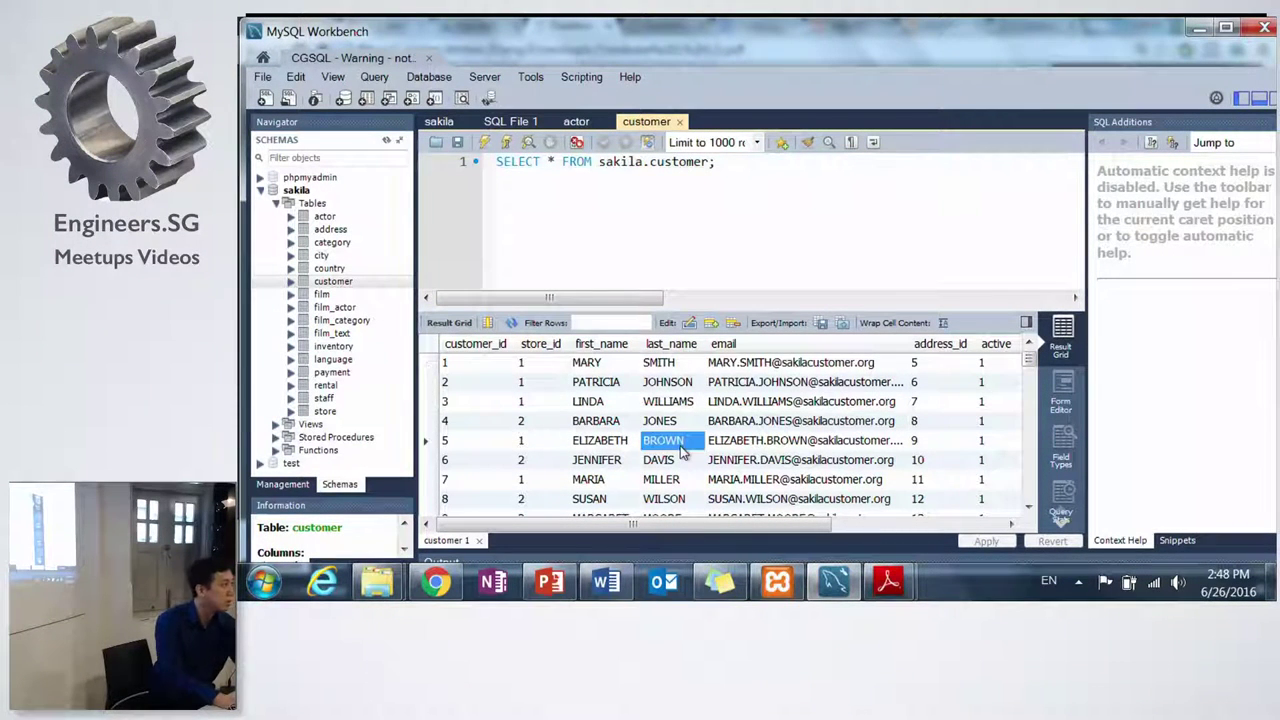
{"action": "key", "text": "Right"}
{"action": "key", "text": "Right"}
{"action": "key", "text": "Right"}
{"action": "key", "text": "Right"}
{"action": "key", "text": "Left"}
{"action": "key", "text": "Left"}
{"action": "key", "text": "Left"}
{"action": "key", "text": "Left"}
{"action": "key", "text": "Left"}
{"action": "key", "text": "Left"}
{"action": "key", "text": "Left"}
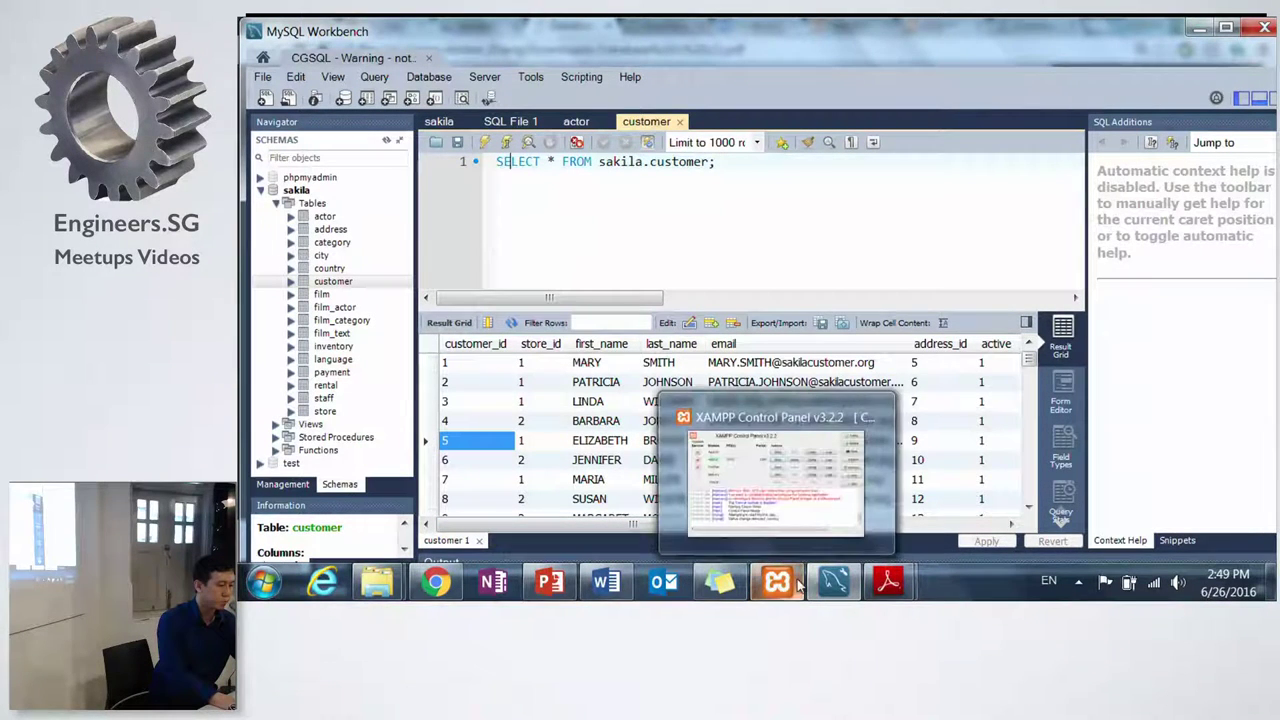
Cancel Adobe Reader's Protected Mode prompt, keeping 'Do not open with Protected Mode disabled'.
{"action": "mouse_move", "coordinate": [890, 588]}
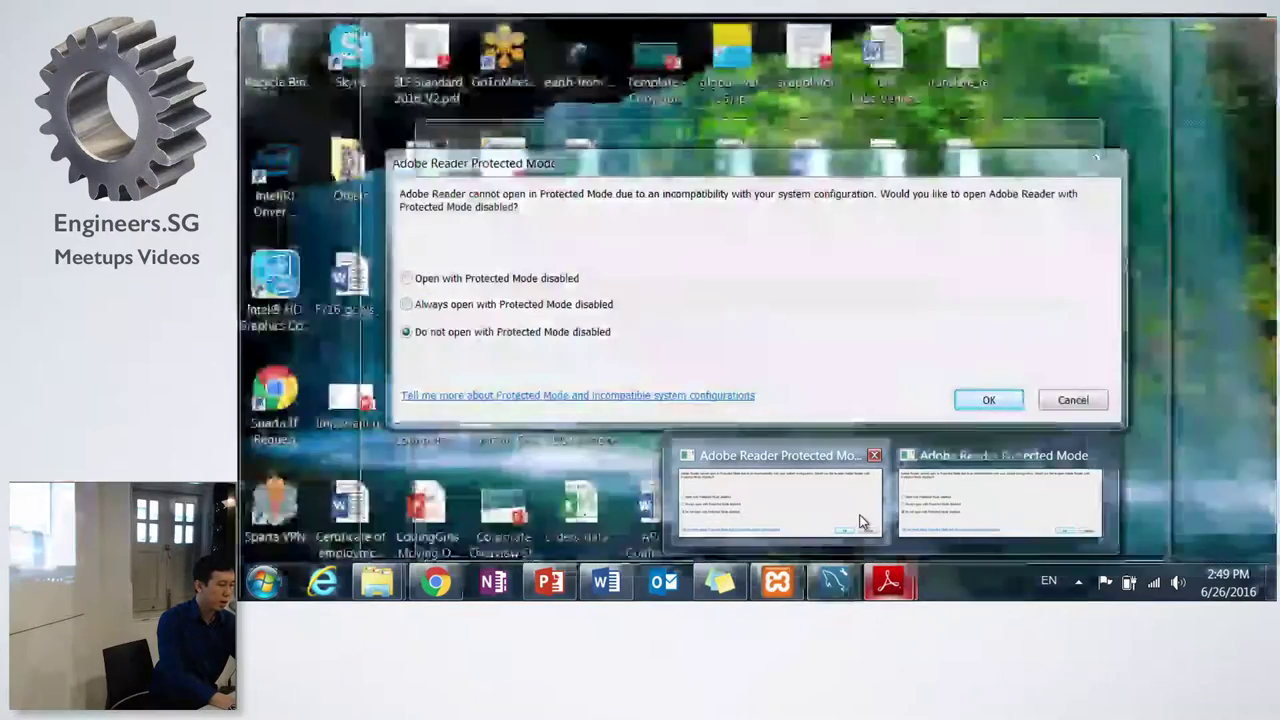
{"action": "left_click", "coordinate": [860, 518]}
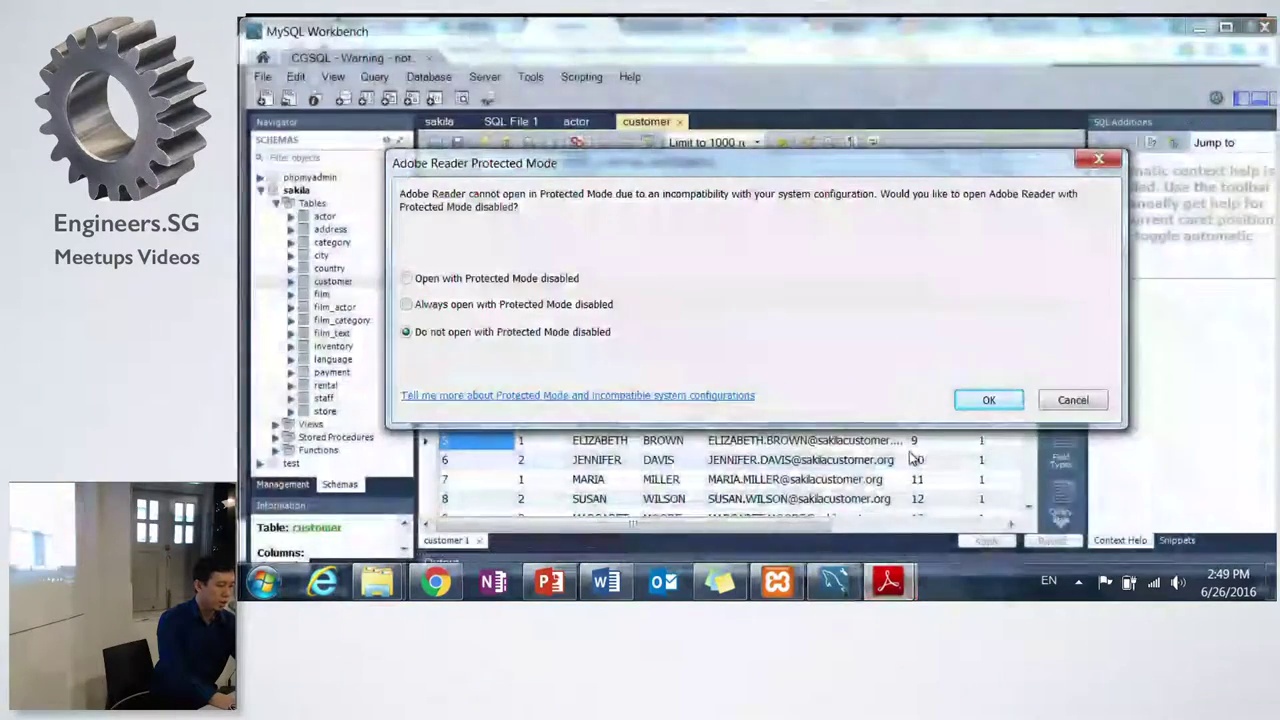
{"action": "left_click", "coordinate": [1073, 400]}
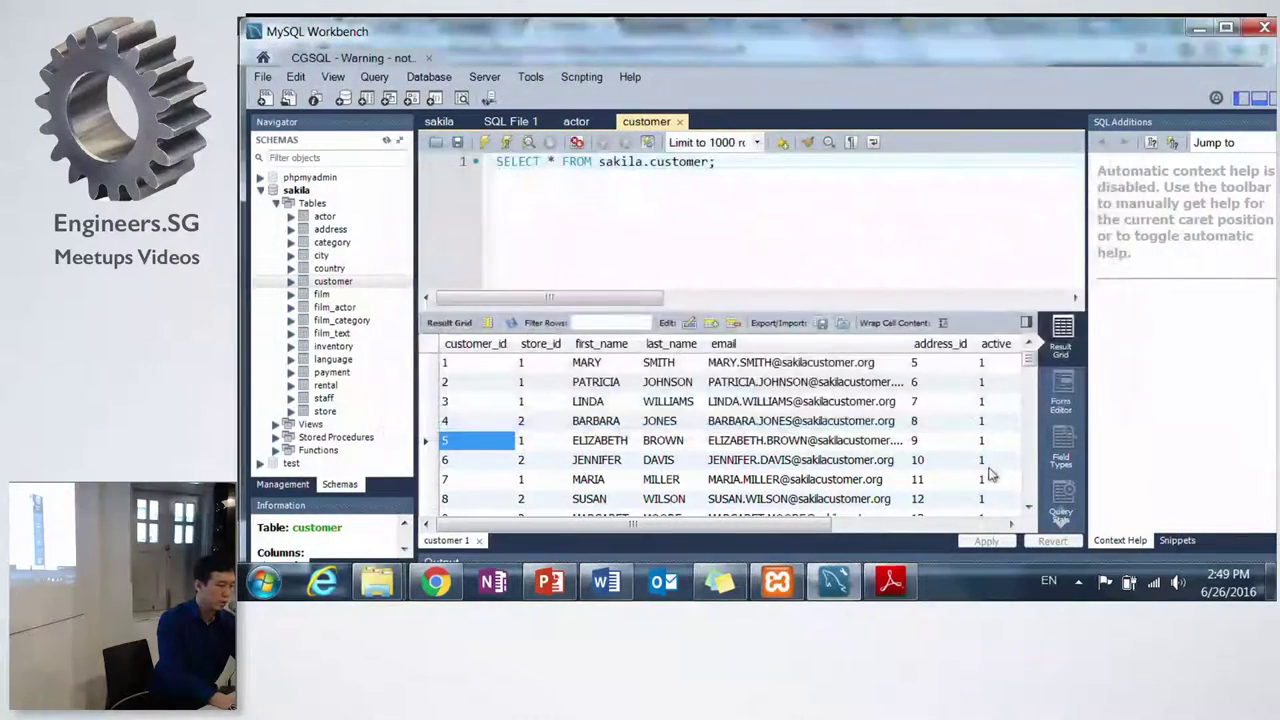
{"action": "left_click", "coordinate": [891, 581]}
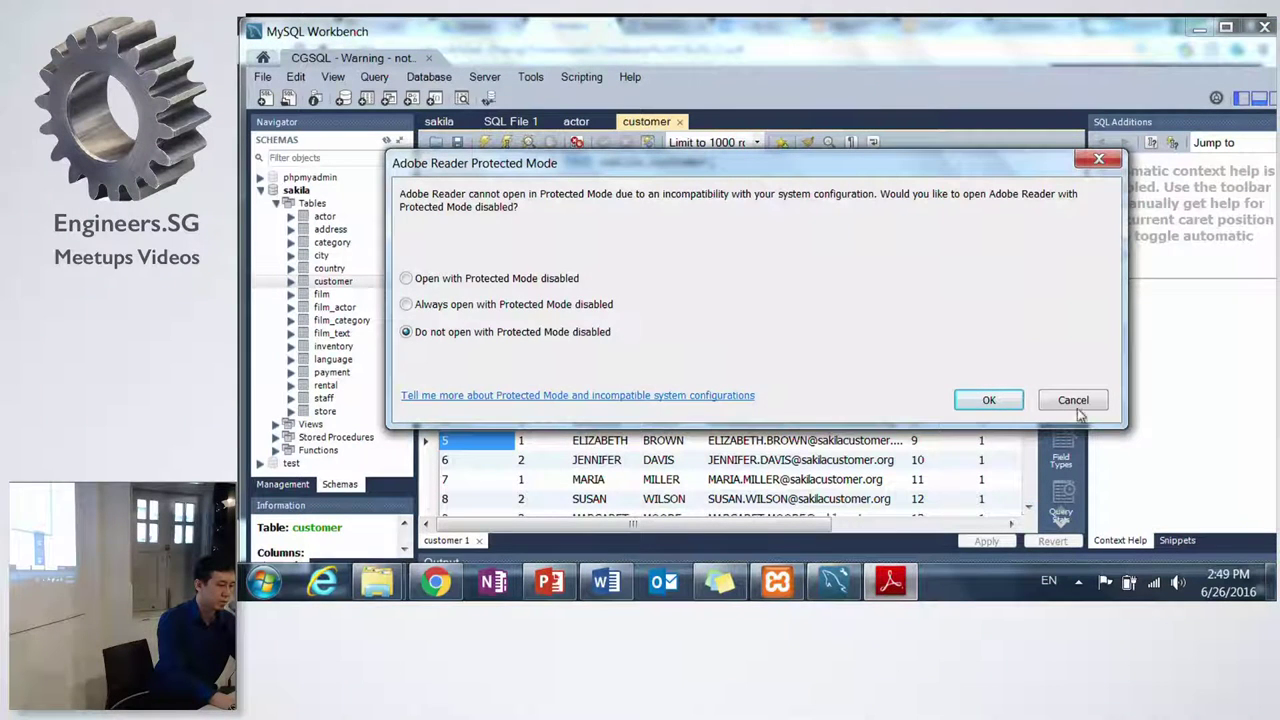
{"action": "left_click", "coordinate": [1073, 399]}
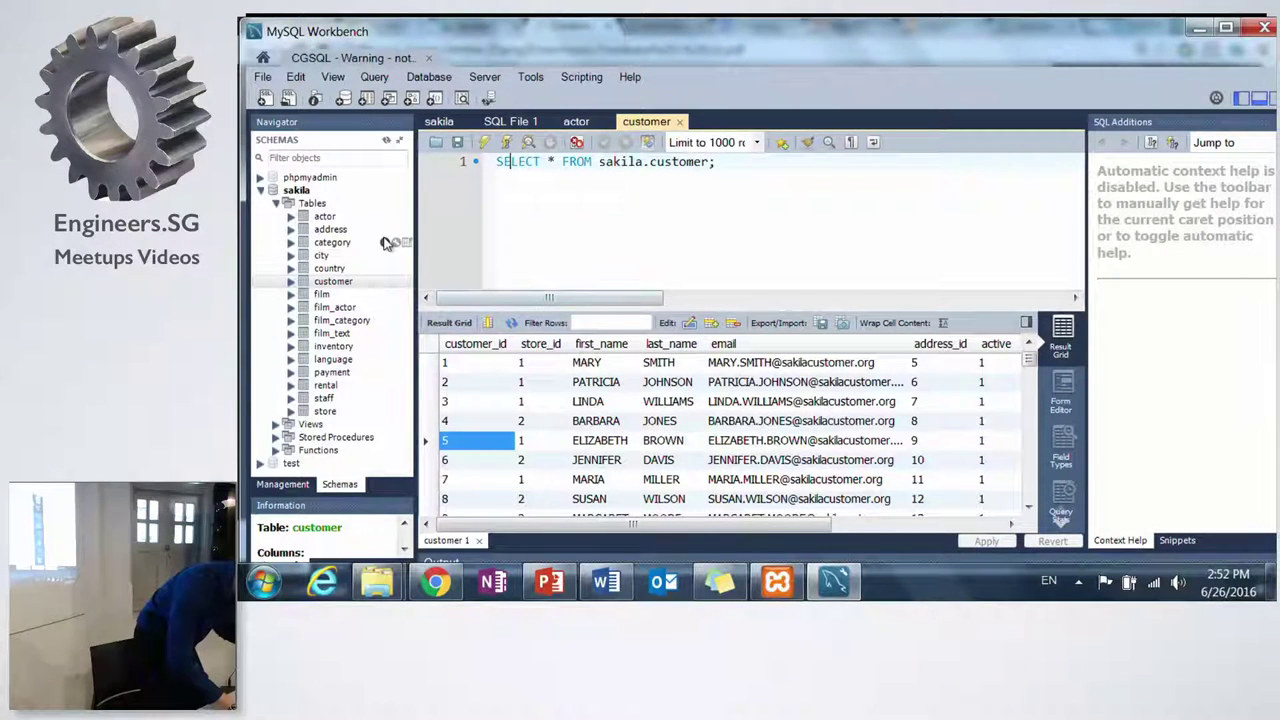
Launch the Table Data Import Wizard from the sakila schema's menu, then cancel it.
{"action": "right_click", "coordinate": [325, 218]}
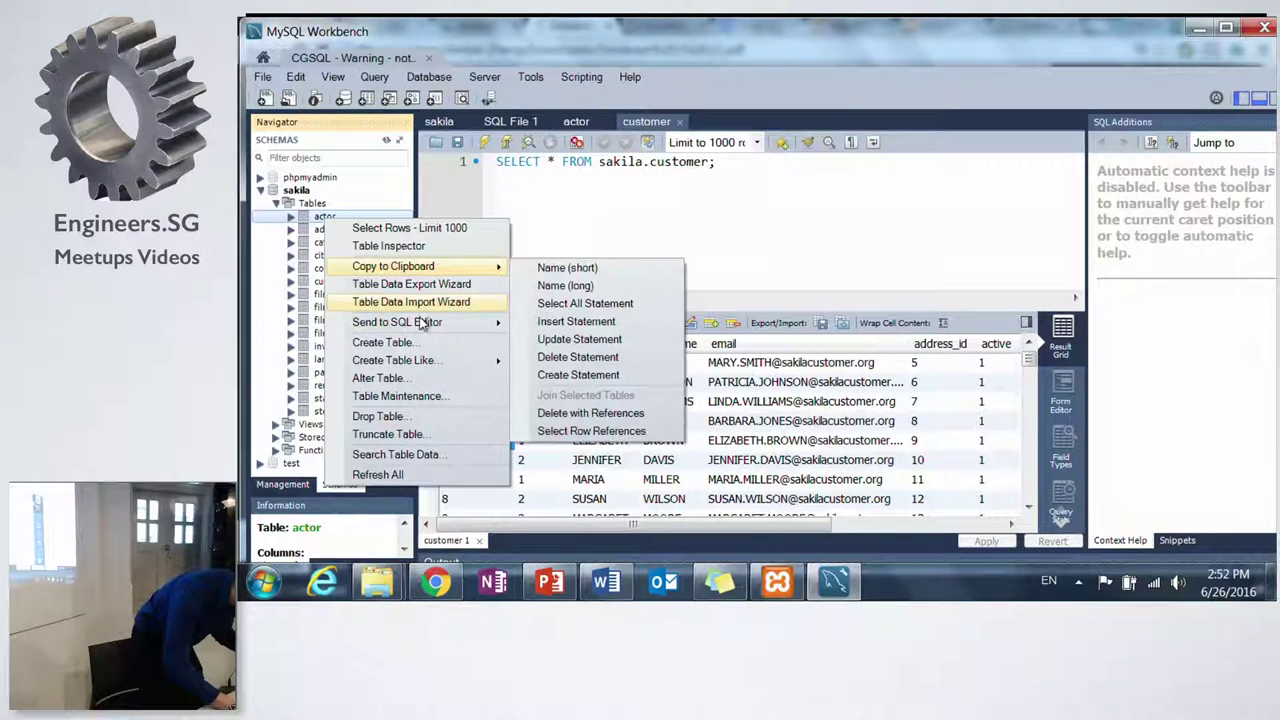
{"action": "mouse_move", "coordinate": [421, 331]}
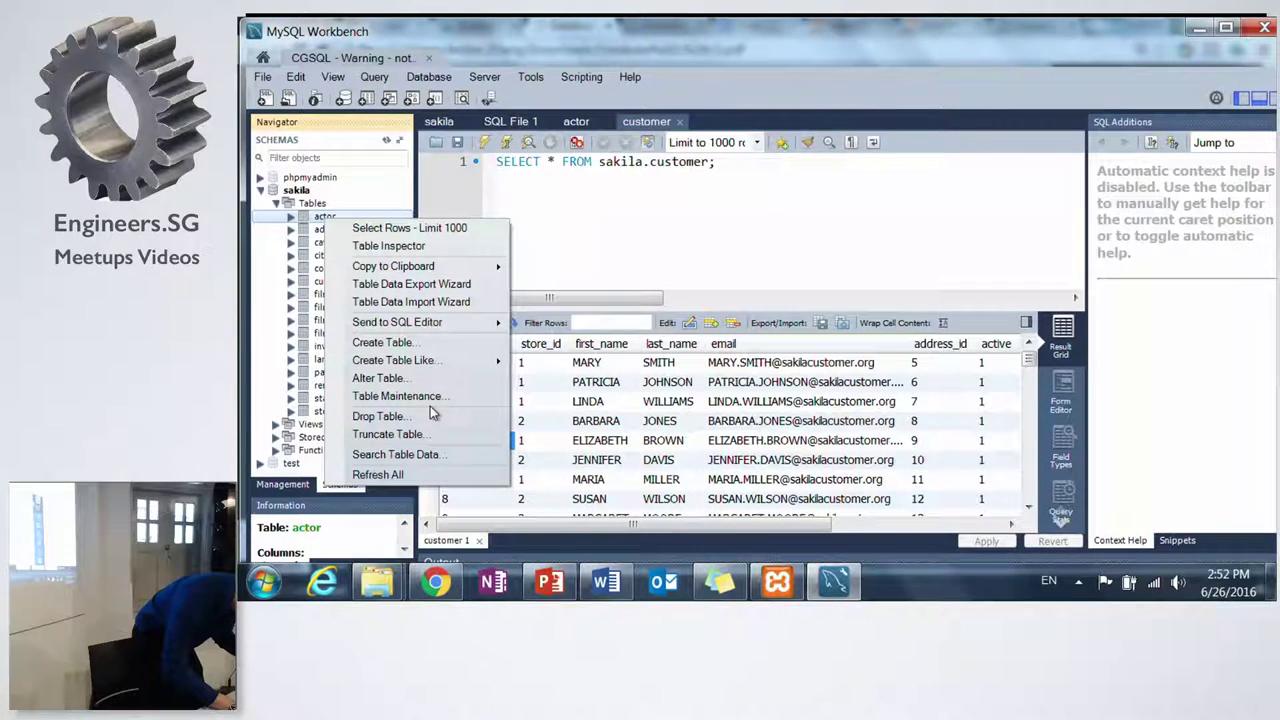
{"action": "left_click", "coordinate": [300, 191]}
{"action": "right_click", "coordinate": [300, 191]}
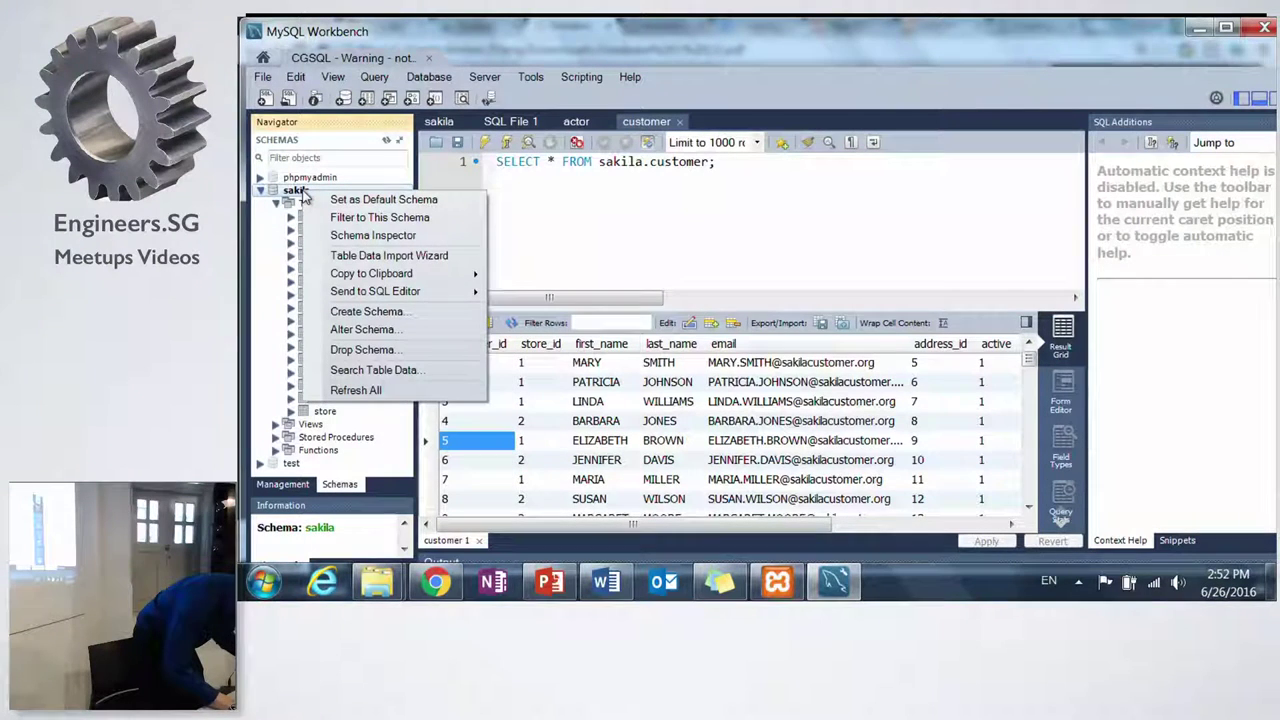
{"action": "left_click", "coordinate": [360, 255]}
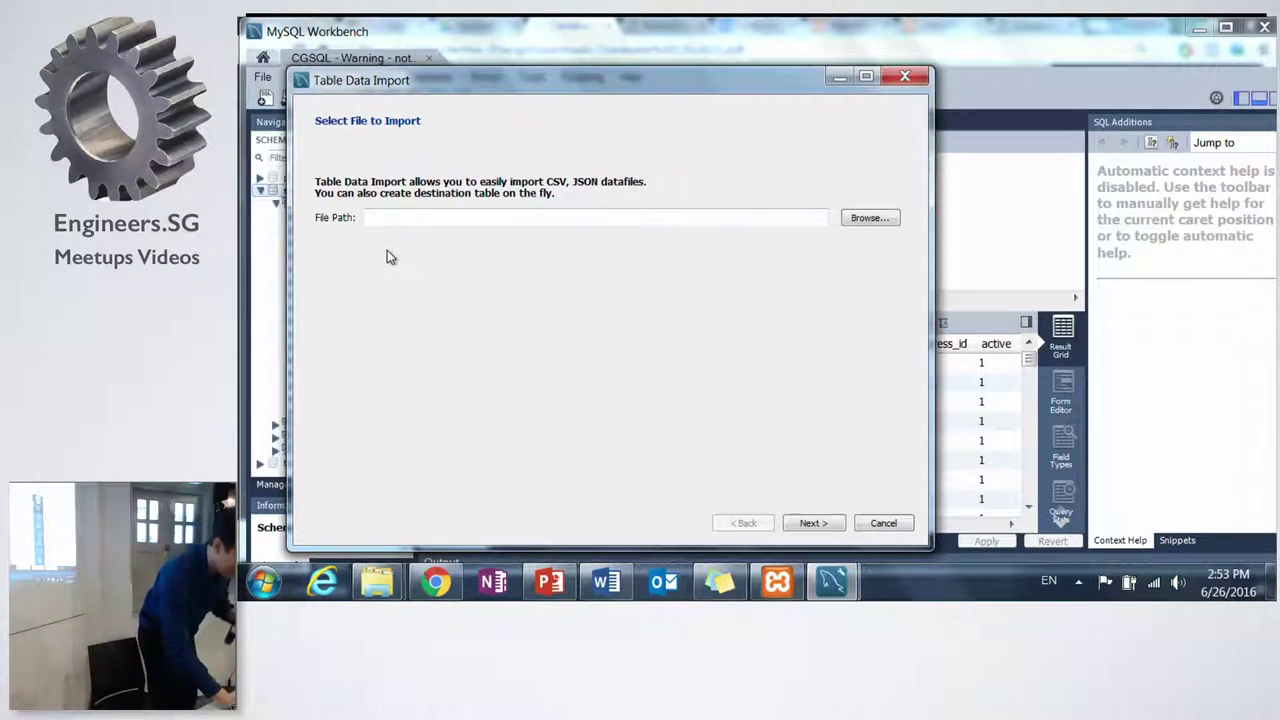
{"action": "left_click", "coordinate": [883, 524]}
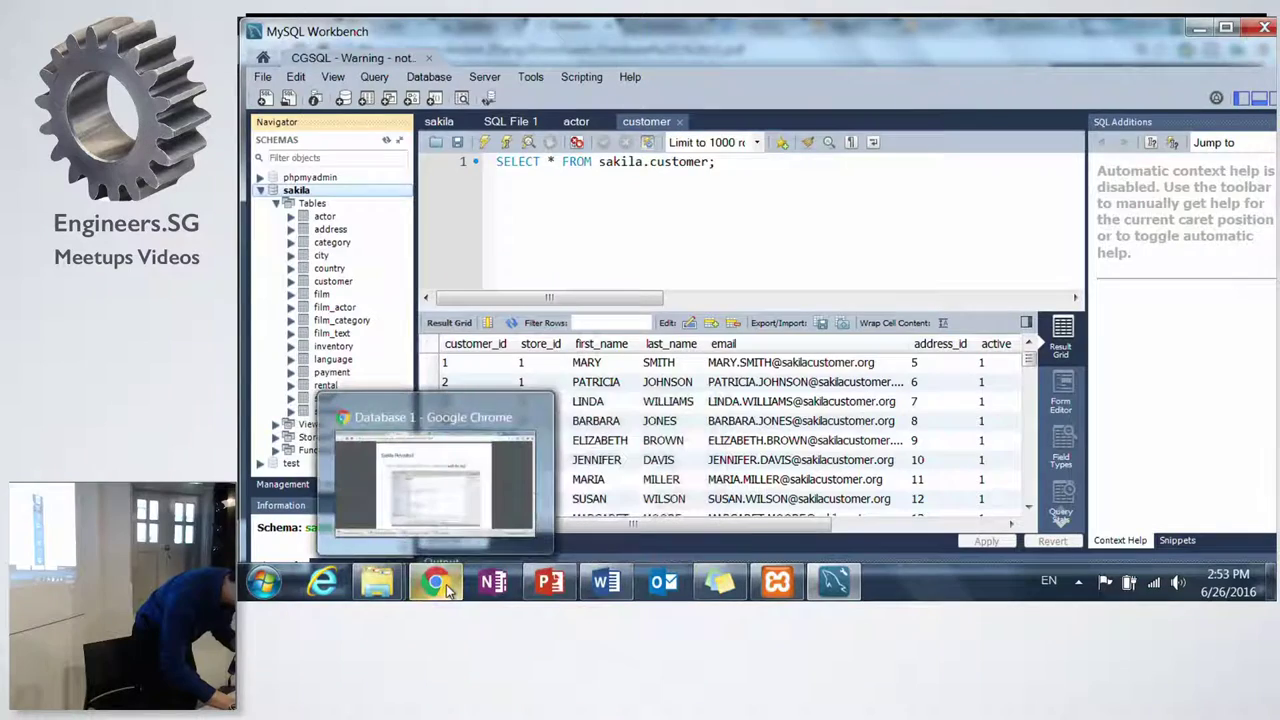
{"action": "left_click", "coordinate": [447, 590]}
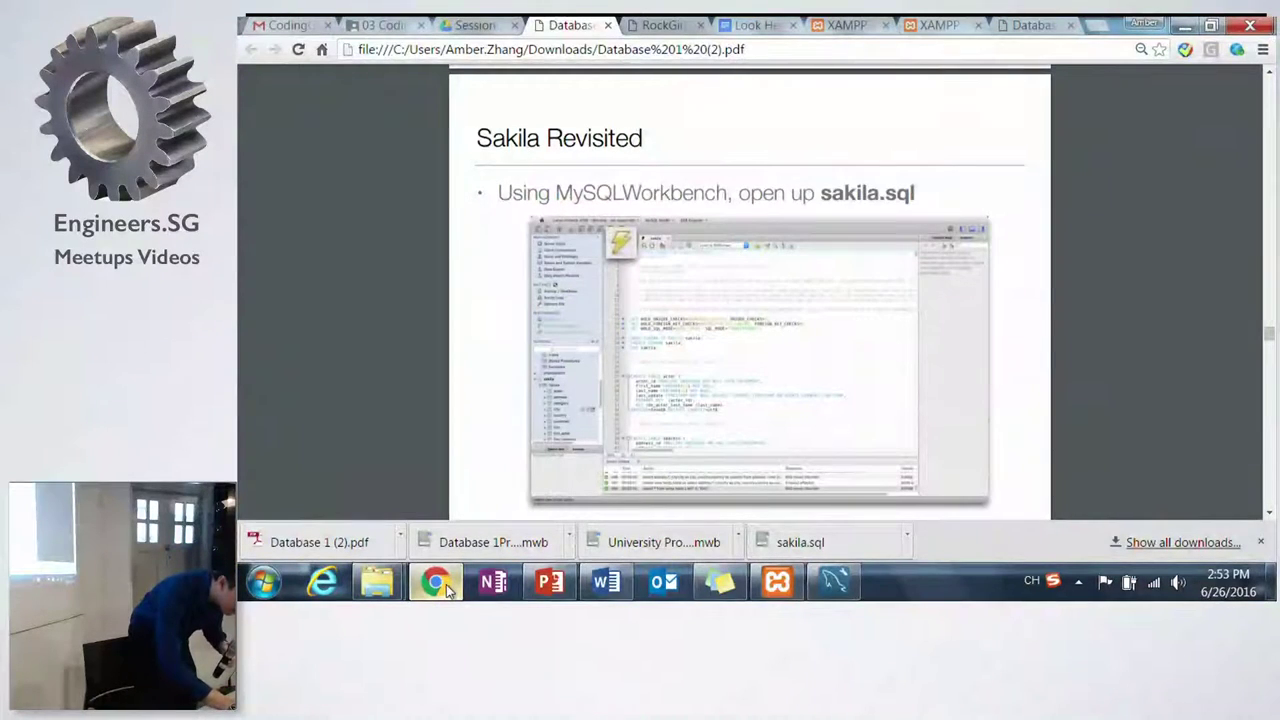
{"action": "left_click", "coordinate": [834, 582]}
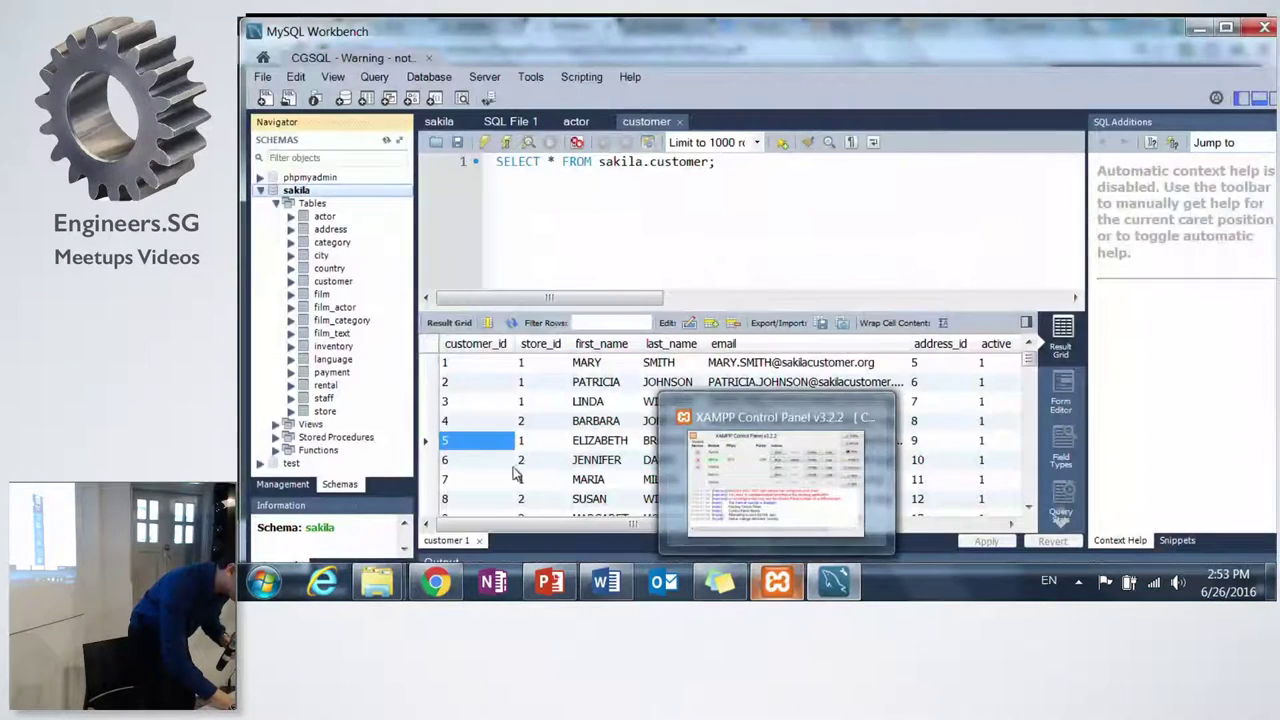
Reopen and cancel sakila's Table Data Import Wizard, then show the Sakila Revisited slide in Chrome.
{"action": "right_click", "coordinate": [303, 196]}
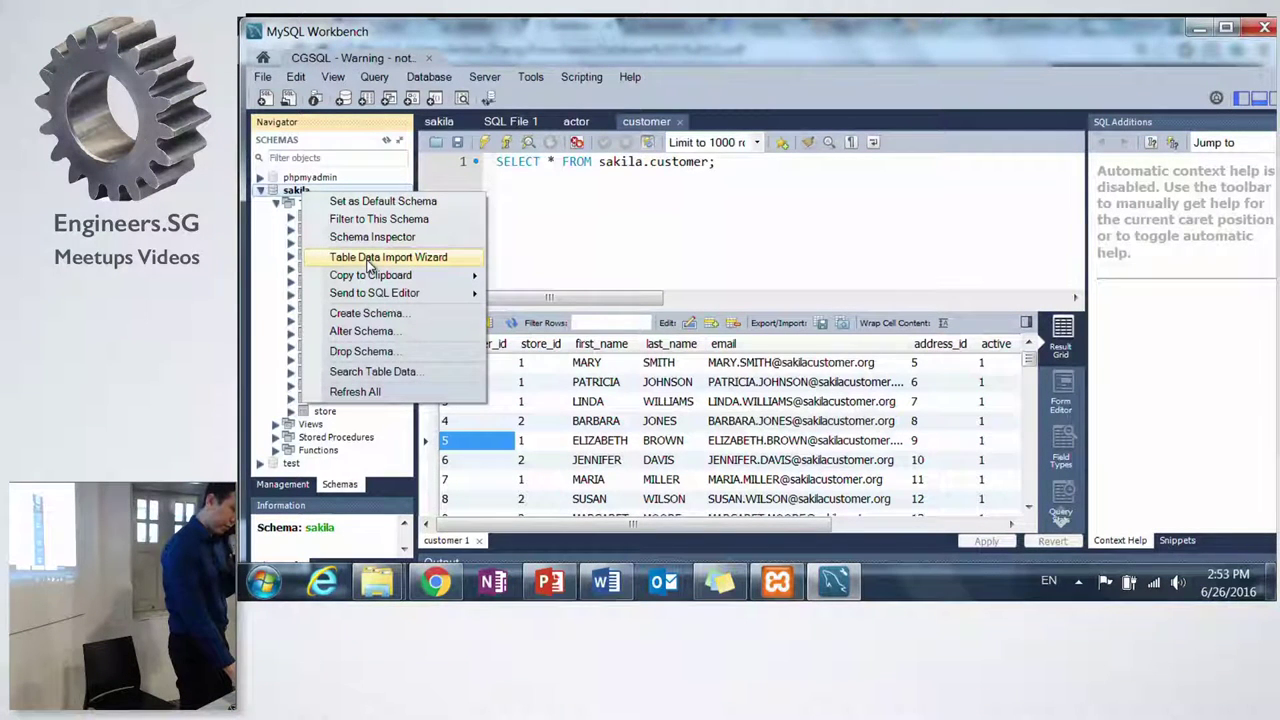
{"action": "left_click", "coordinate": [369, 262]}
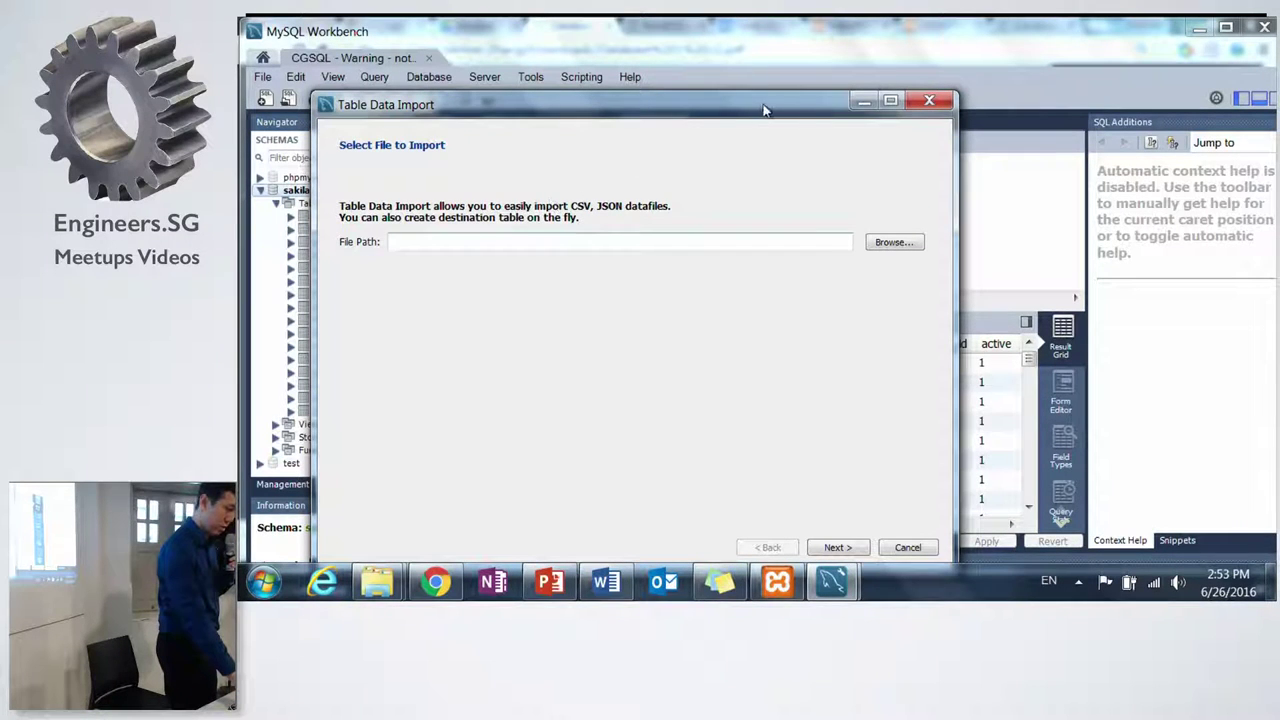
{"action": "left_click", "coordinate": [930, 102]}
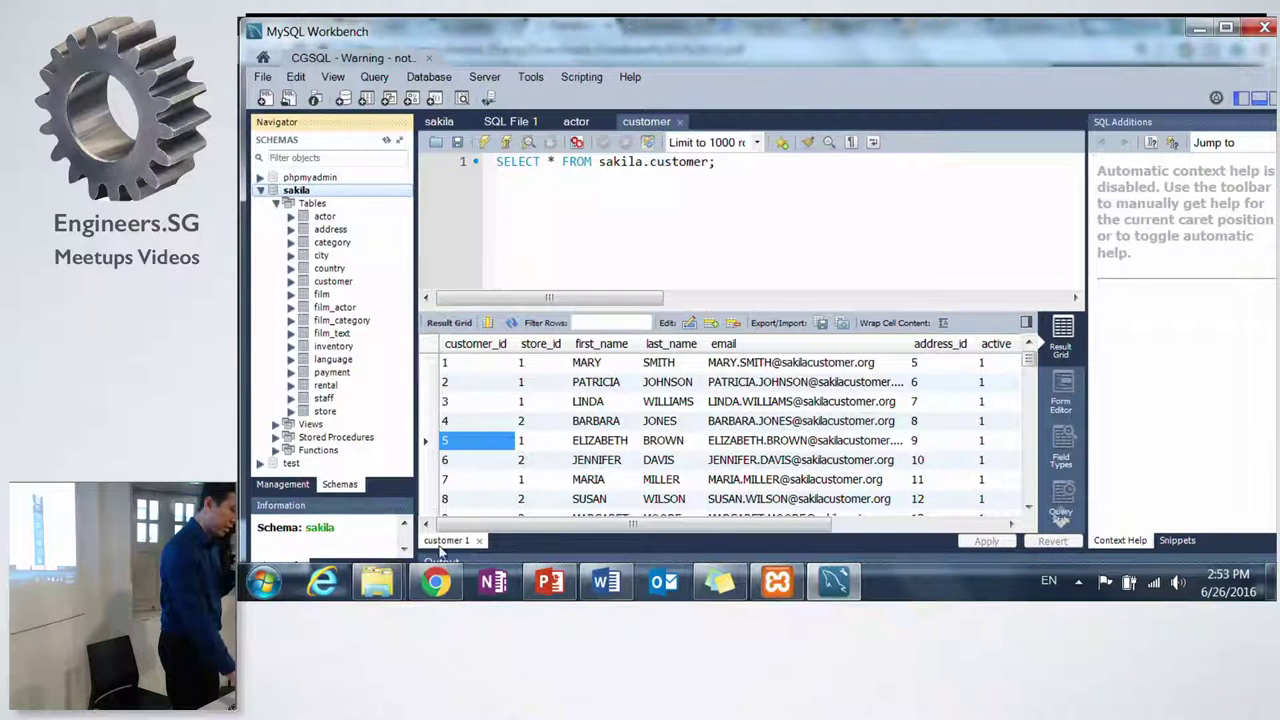
{"action": "left_click", "coordinate": [435, 583]}
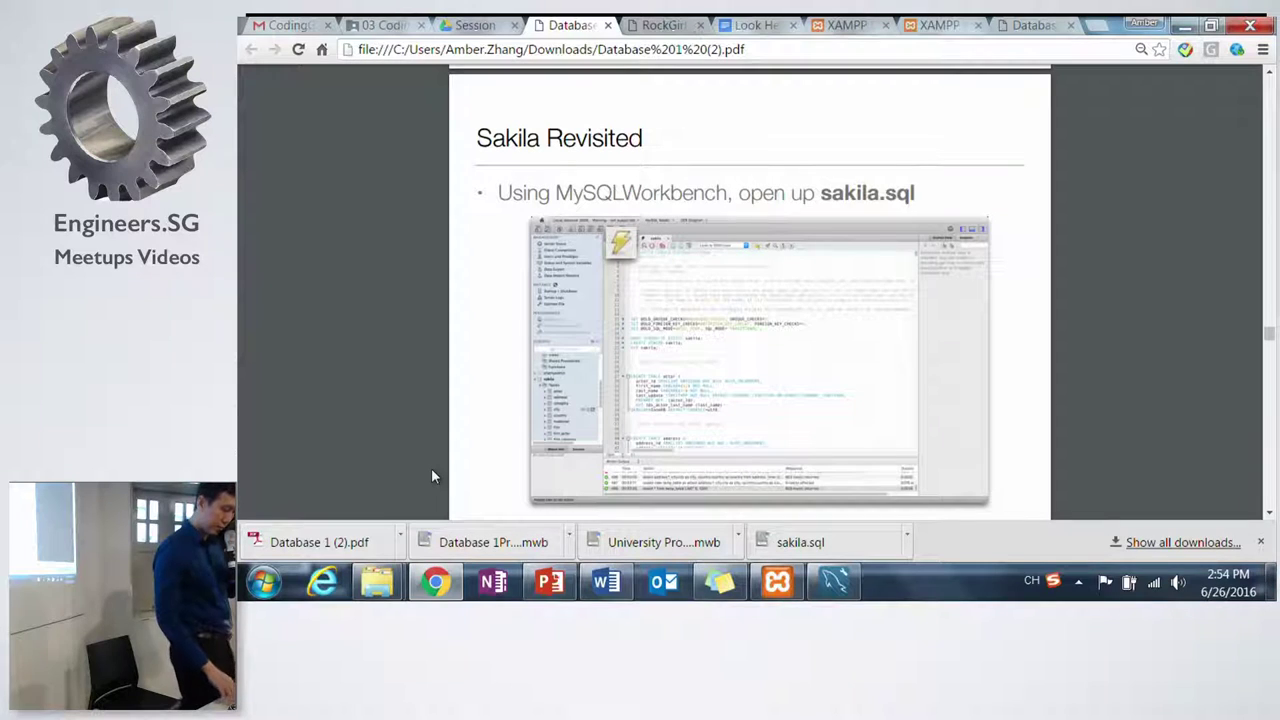
{"action": "middle_click", "coordinate": [435, 479]}
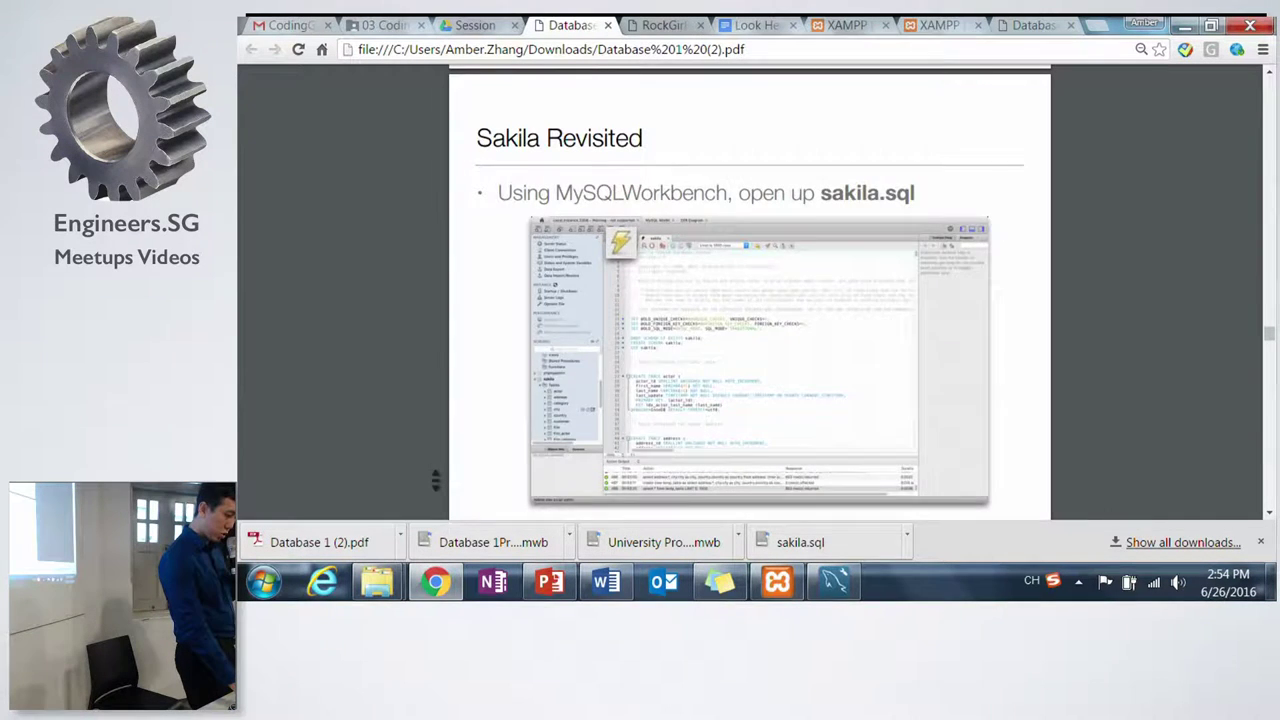
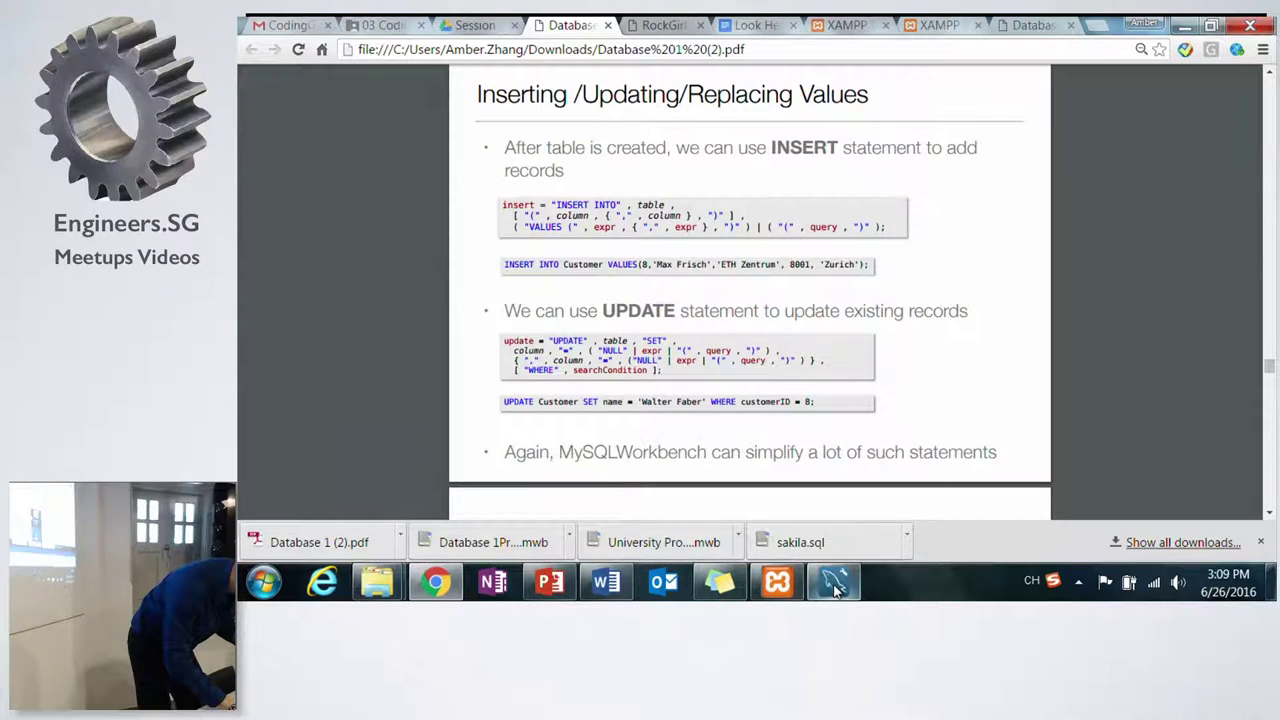
Switch from the Chrome PDF slide on inserting and updating values to MySQL Workbench.
{"action": "left_click", "coordinate": [834, 583]}
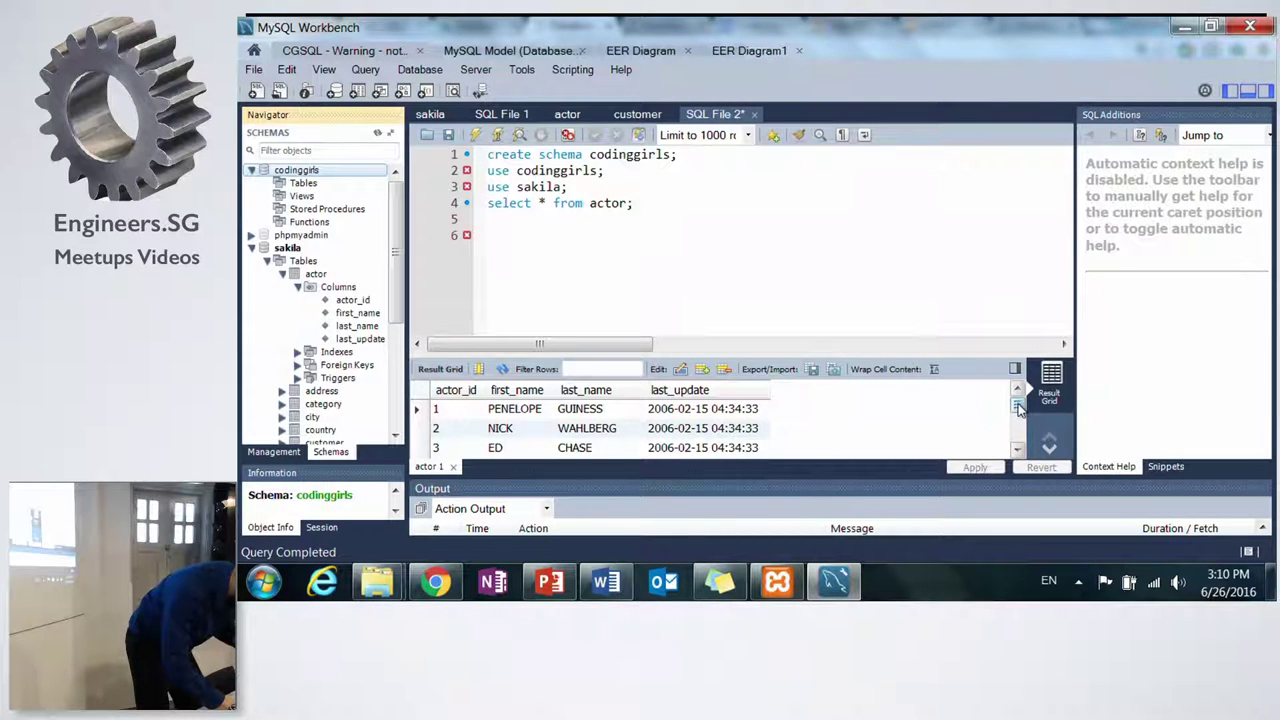
{"action": "left_click_drag", "start_coordinate": [1018, 408], "coordinate": [1018, 446]}
{"action": "left_click", "coordinate": [520, 450]}
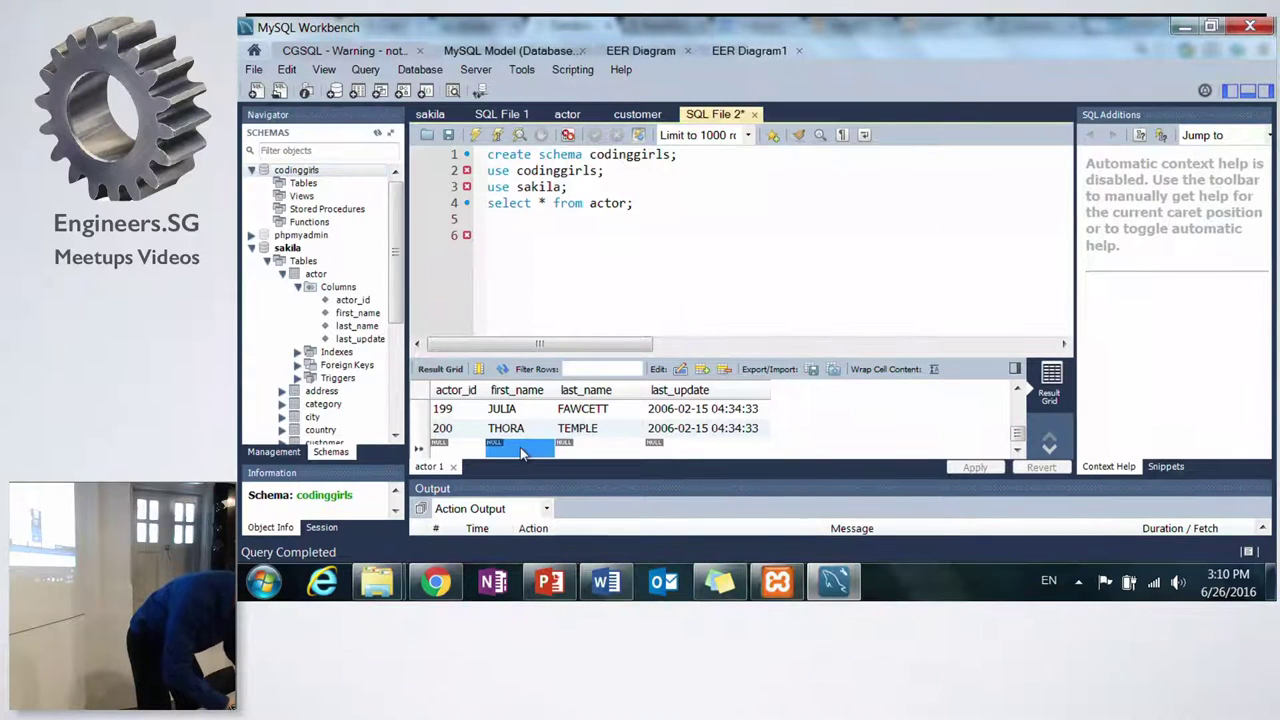
{"action": "double_click", "coordinate": [520, 450]}
{"action": "key", "text": "Tab"}
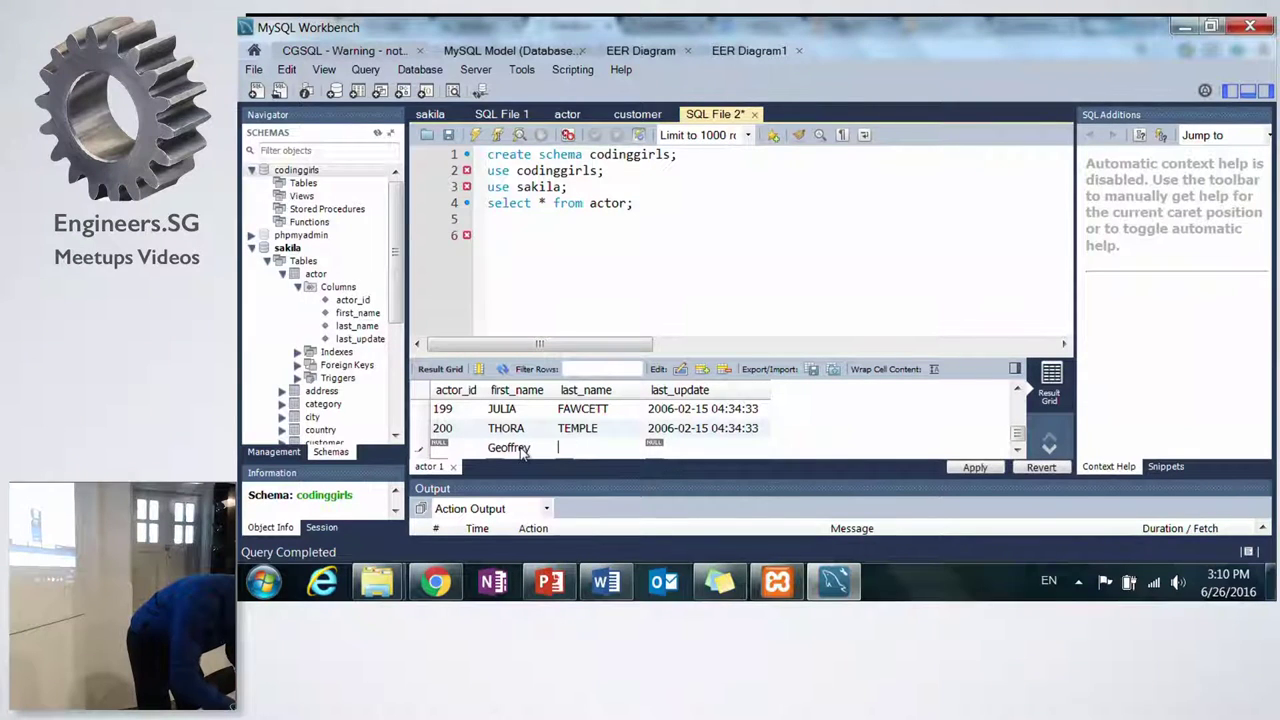
{"action": "key", "text": "Tab"}
{"action": "key", "text": "shift+Tab"}
{"action": "type", "text": "Koh"}
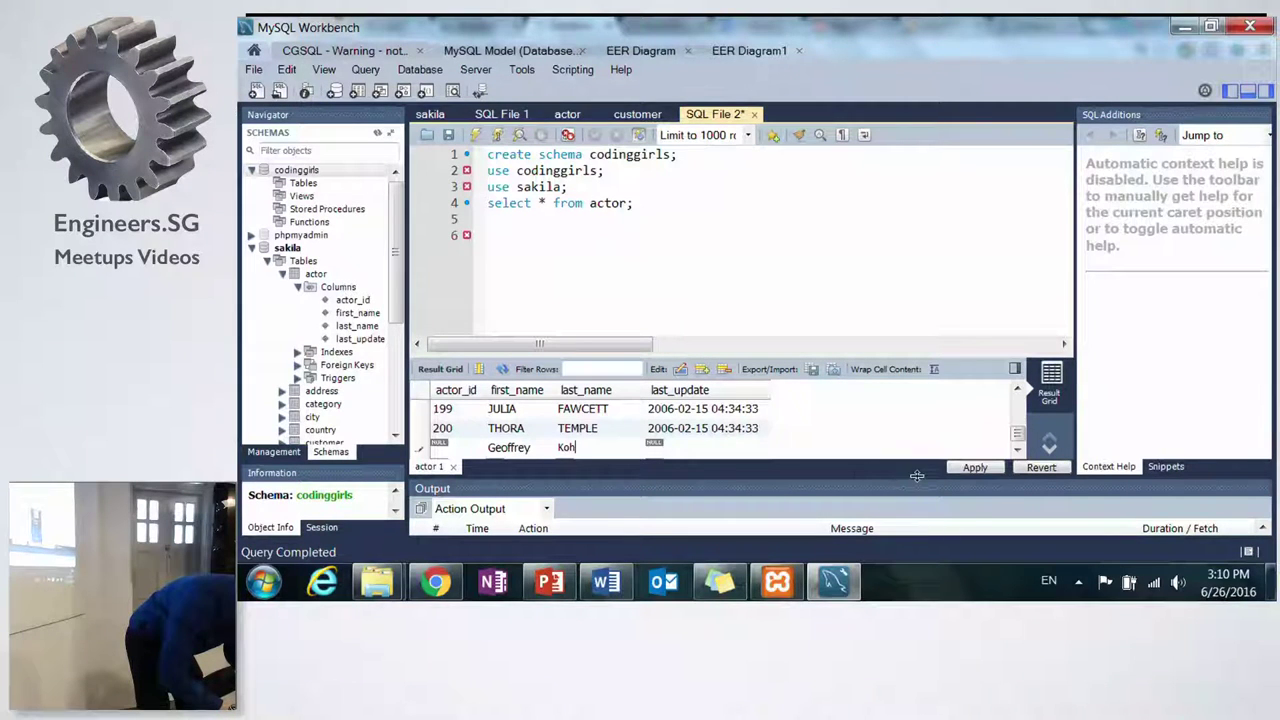
{"action": "left_click", "coordinate": [973, 468]}
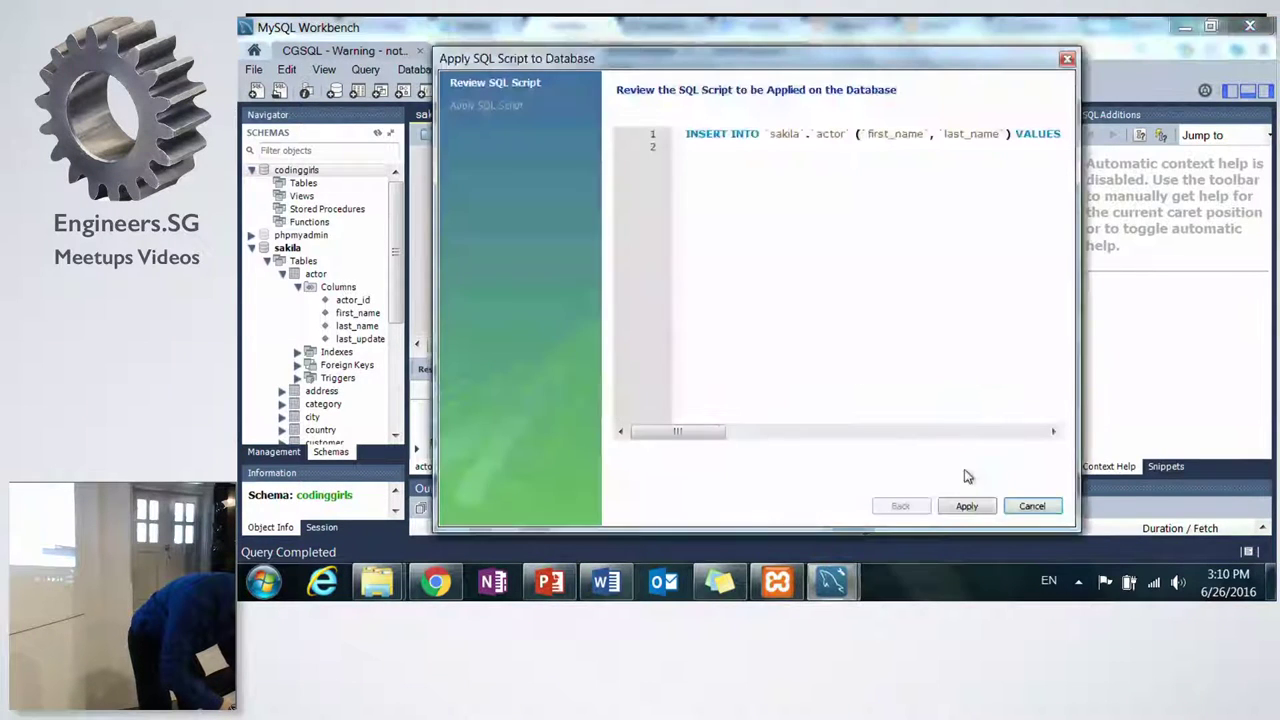
Copy the generated INSERT INTO sakila.actor statement and close the review without applying it.
{"action": "mouse_move", "coordinate": [694, 430]}
{"action": "left_mouse_down"}
{"action": "mouse_move", "coordinate": [740, 430]}
{"action": "mouse_move", "coordinate": [693, 430]}
{"action": "left_mouse_up"}
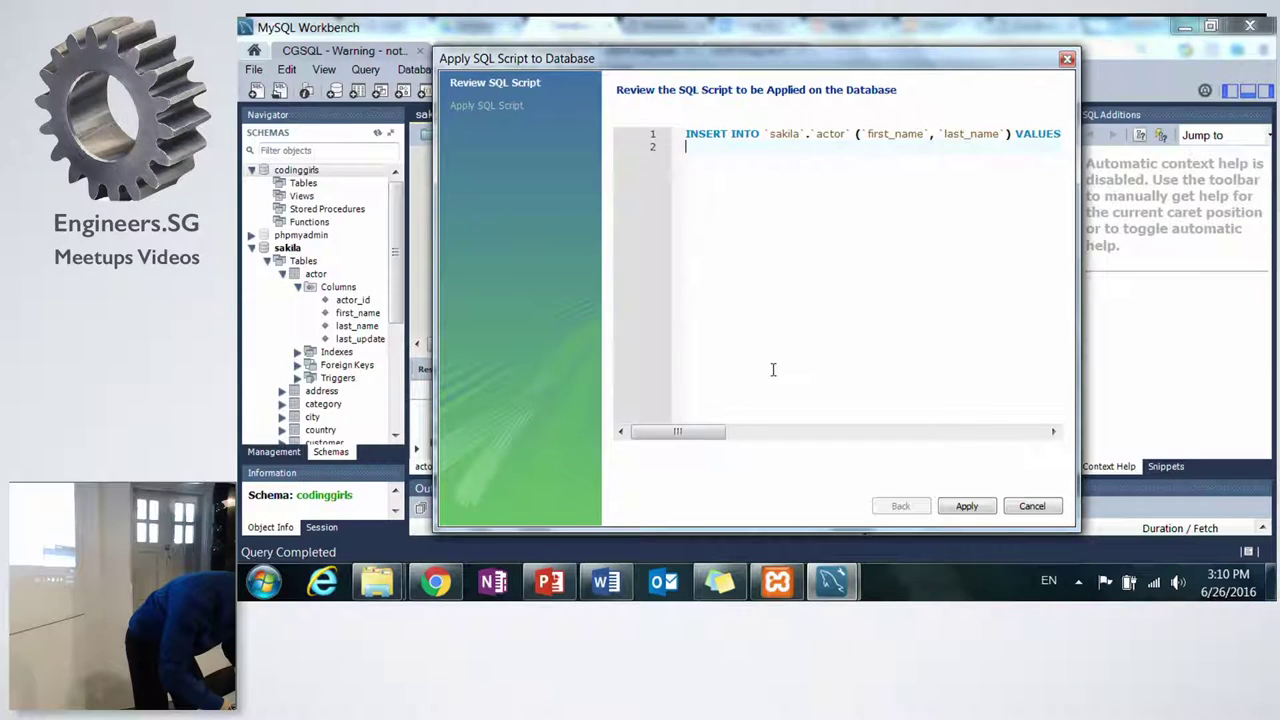
{"action": "key", "text": "ctrl+a"}
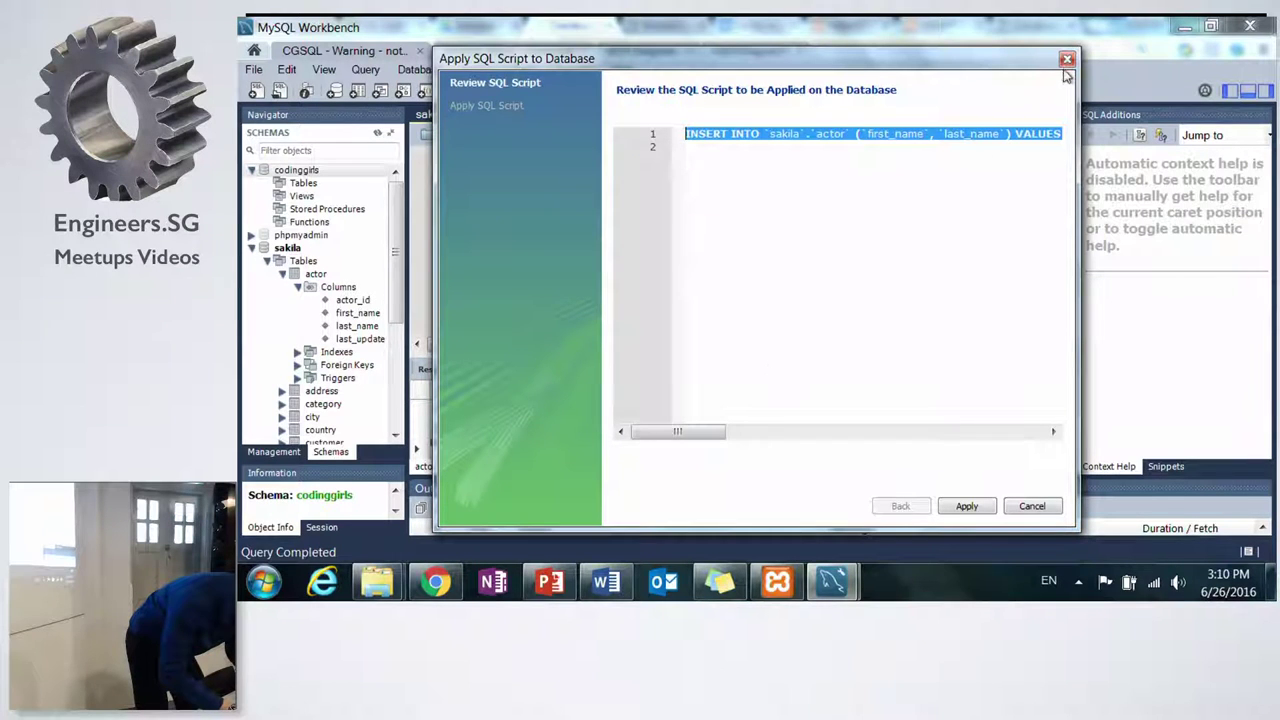
{"action": "left_click", "coordinate": [1067, 59]}
{"action": "left_click", "coordinate": [773, 242]}
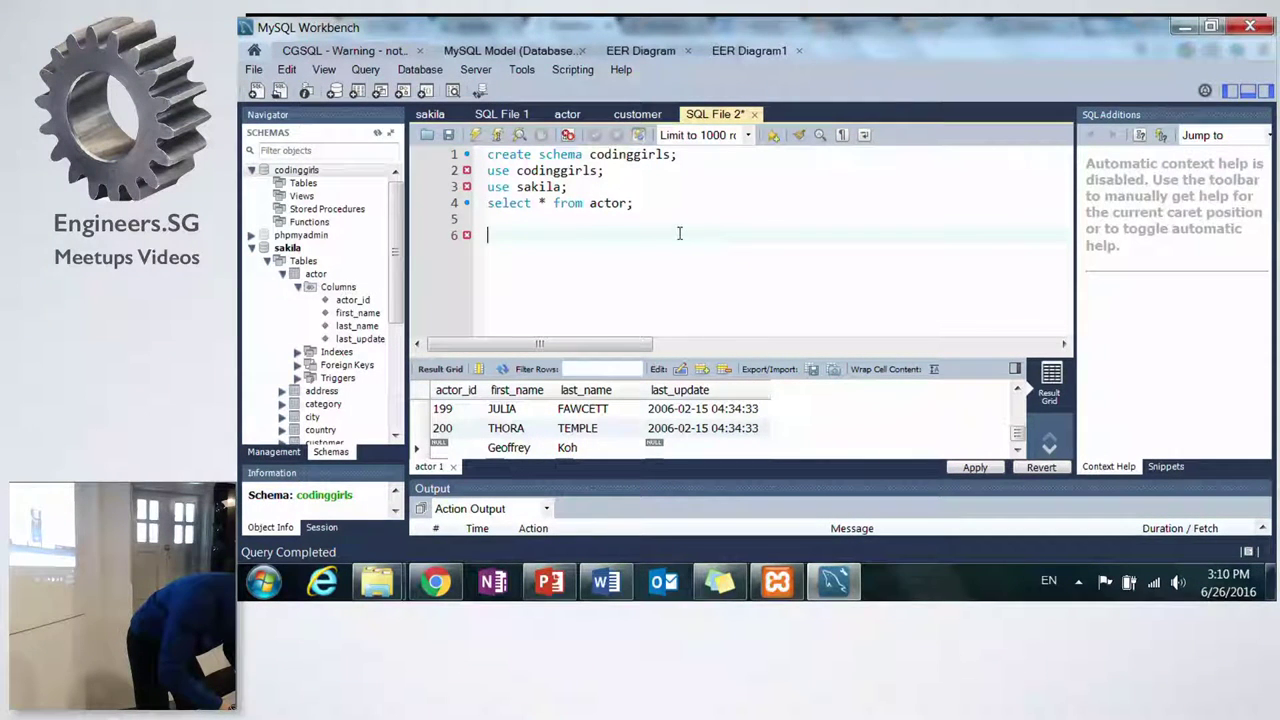
Paste the INSERT statement on line 6, splitting it onto a new line before VALUES.
{"action": "key", "text": "ctrl+v"}
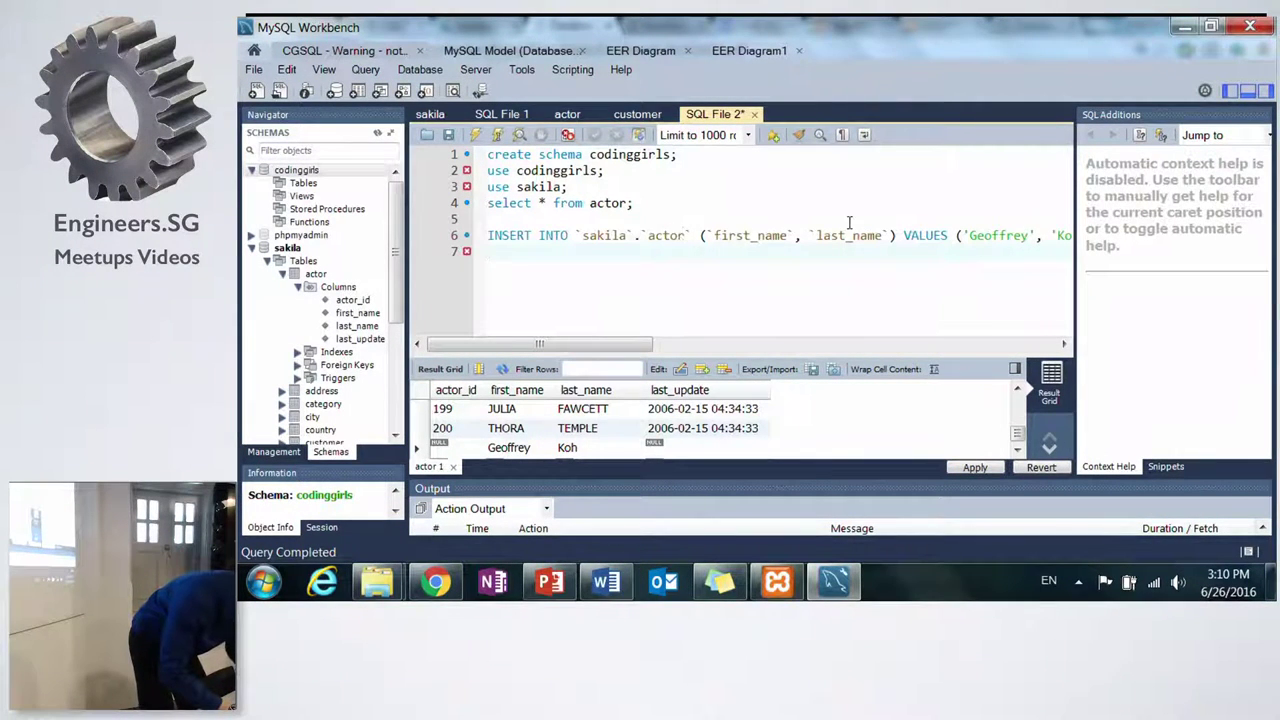
{"action": "left_click", "coordinate": [903, 237]}
{"action": "key", "text": "Return"}
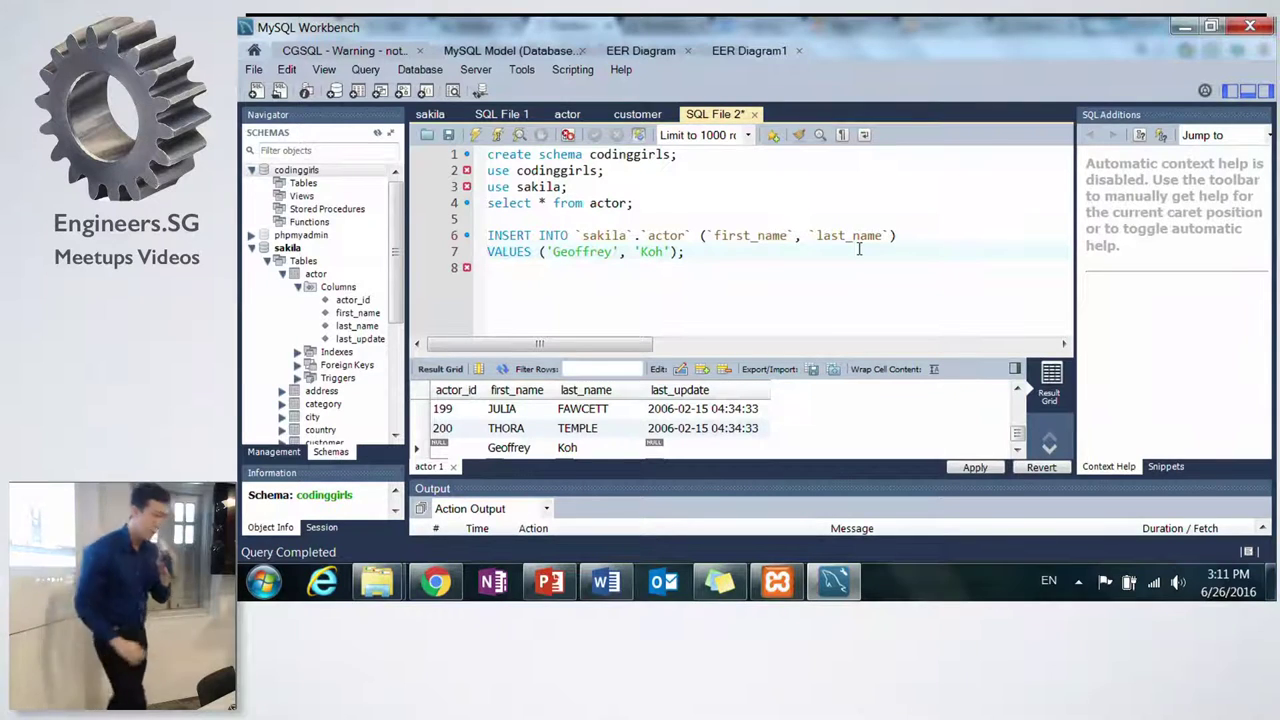
Revert the unsaved grid row and execute the INSERT, checking the output for 1 row affected.
{"action": "left_click", "coordinate": [1044, 470]}
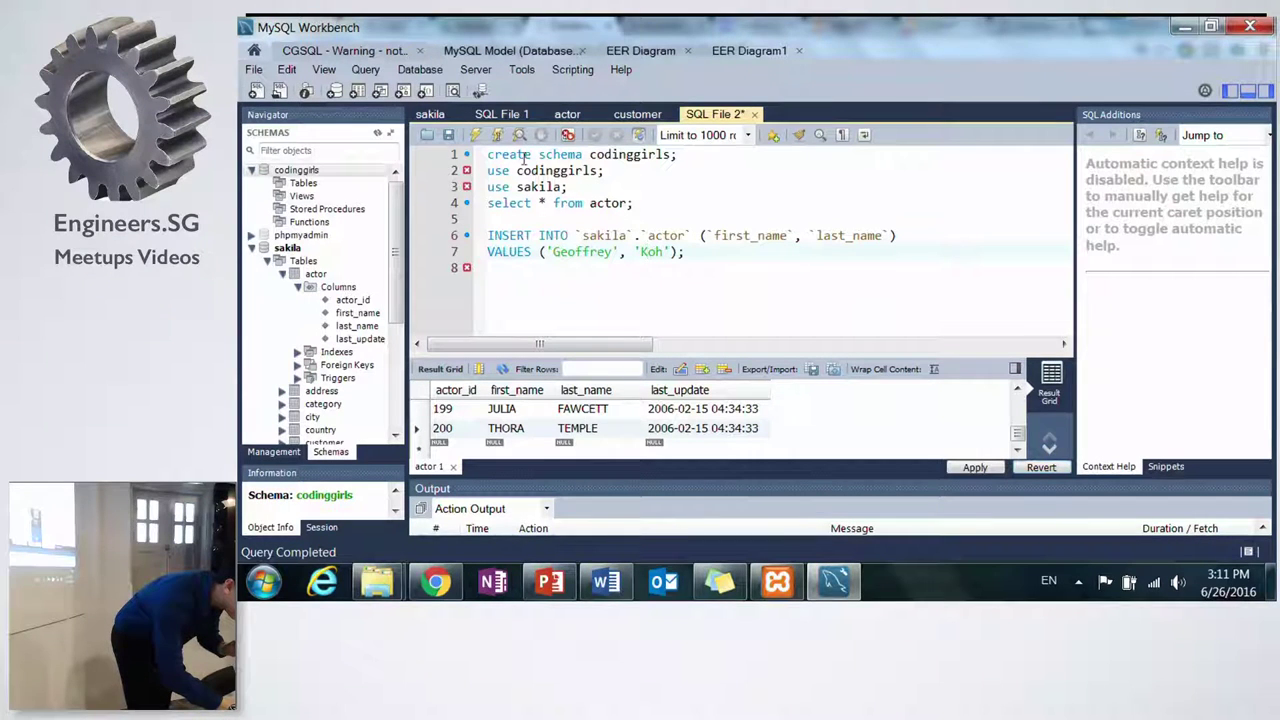
{"action": "left_click", "coordinate": [500, 136]}
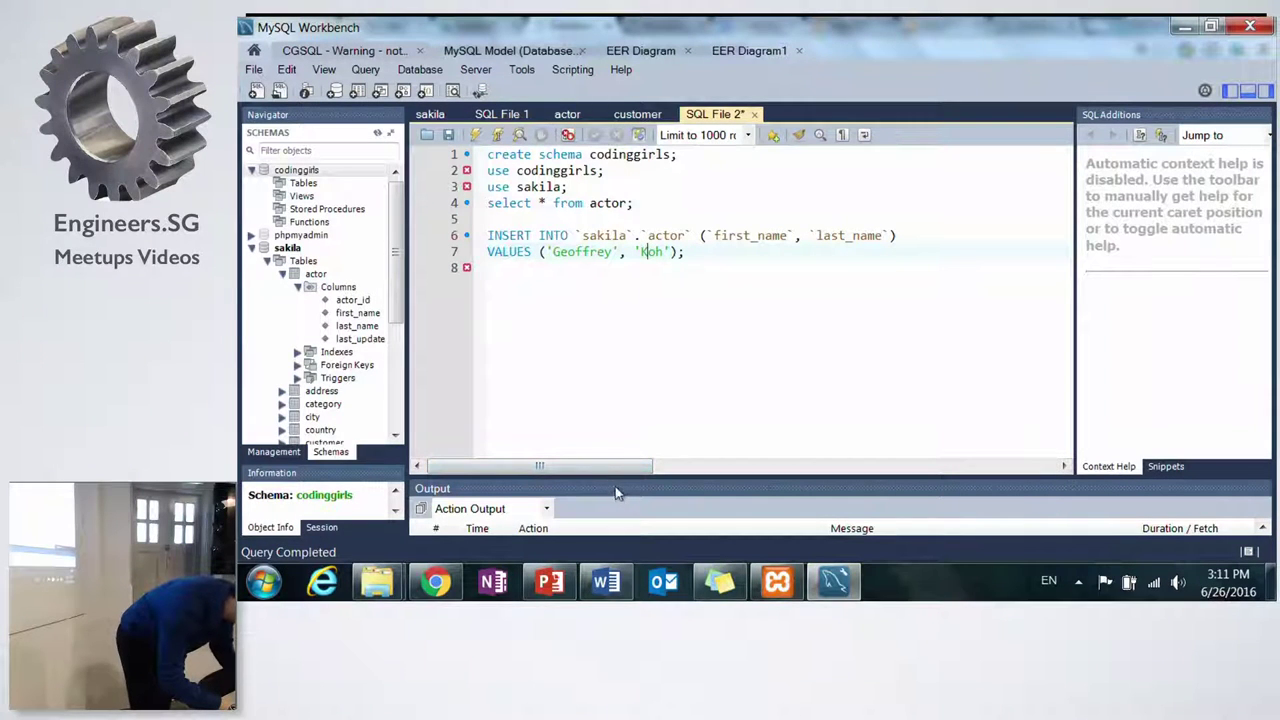
{"action": "left_click_drag", "start_coordinate": [613, 477], "coordinate": [620, 369]}
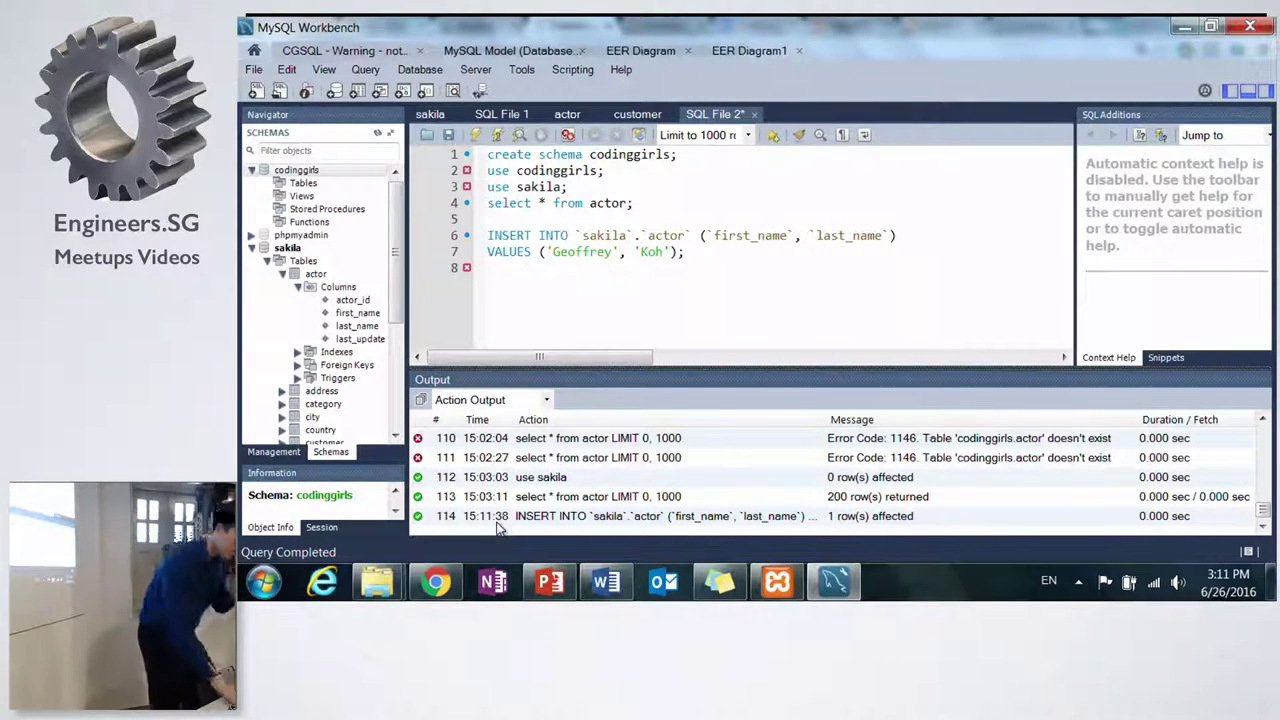
{"action": "left_click", "coordinate": [315, 277]}
{"action": "right_click", "coordinate": [315, 278]}
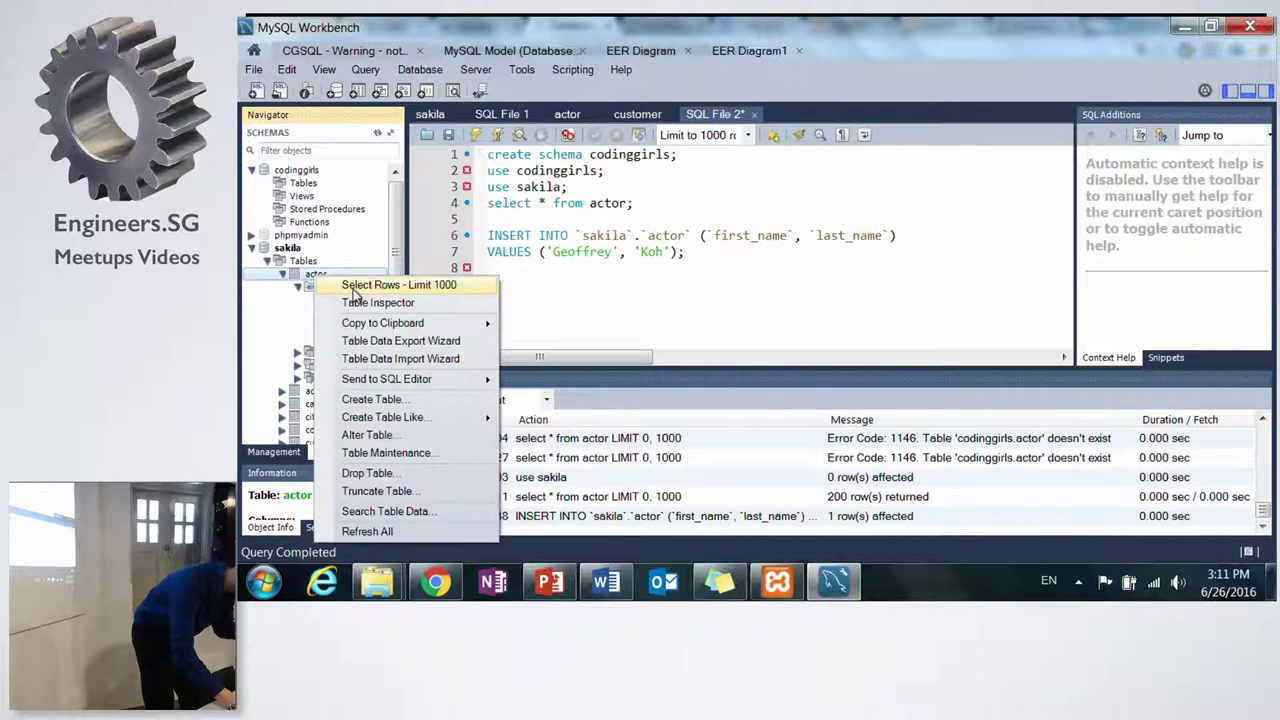
{"action": "left_click", "coordinate": [352, 282]}
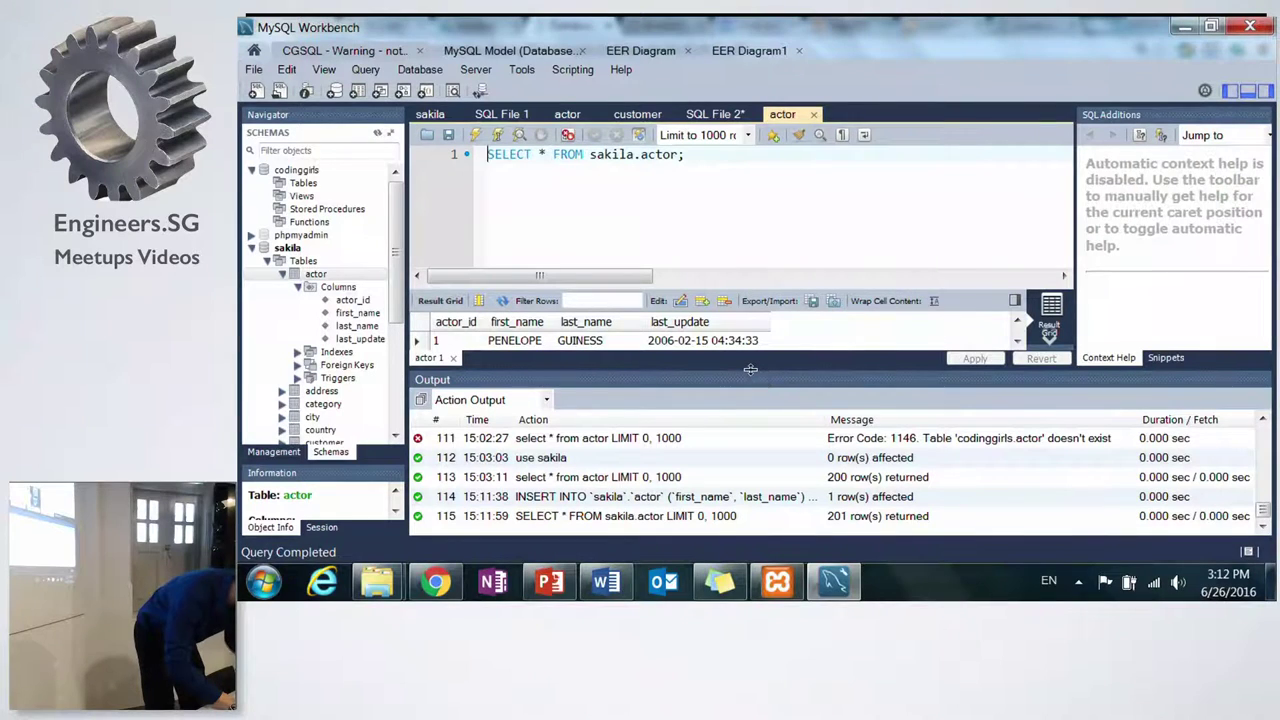
{"action": "left_click_drag", "start_coordinate": [750, 369], "coordinate": [752, 458]}
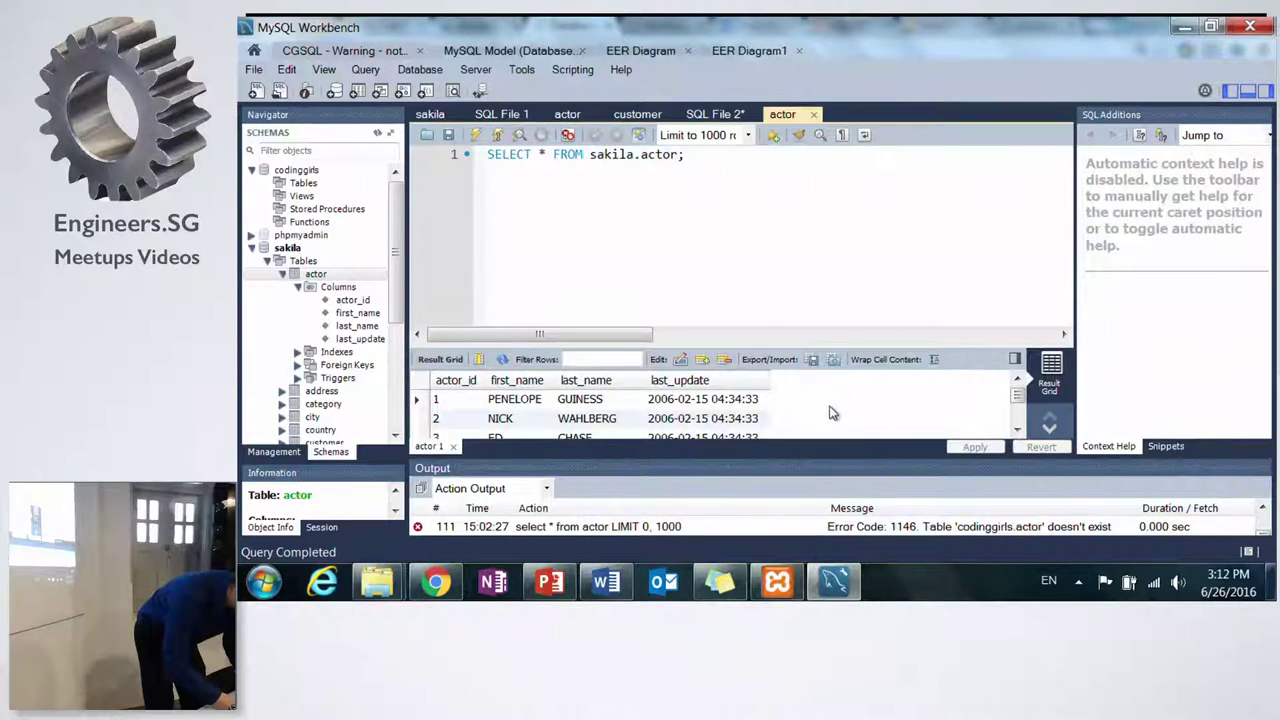
{"action": "left_click_drag", "start_coordinate": [1017, 401], "coordinate": [1018, 430]}
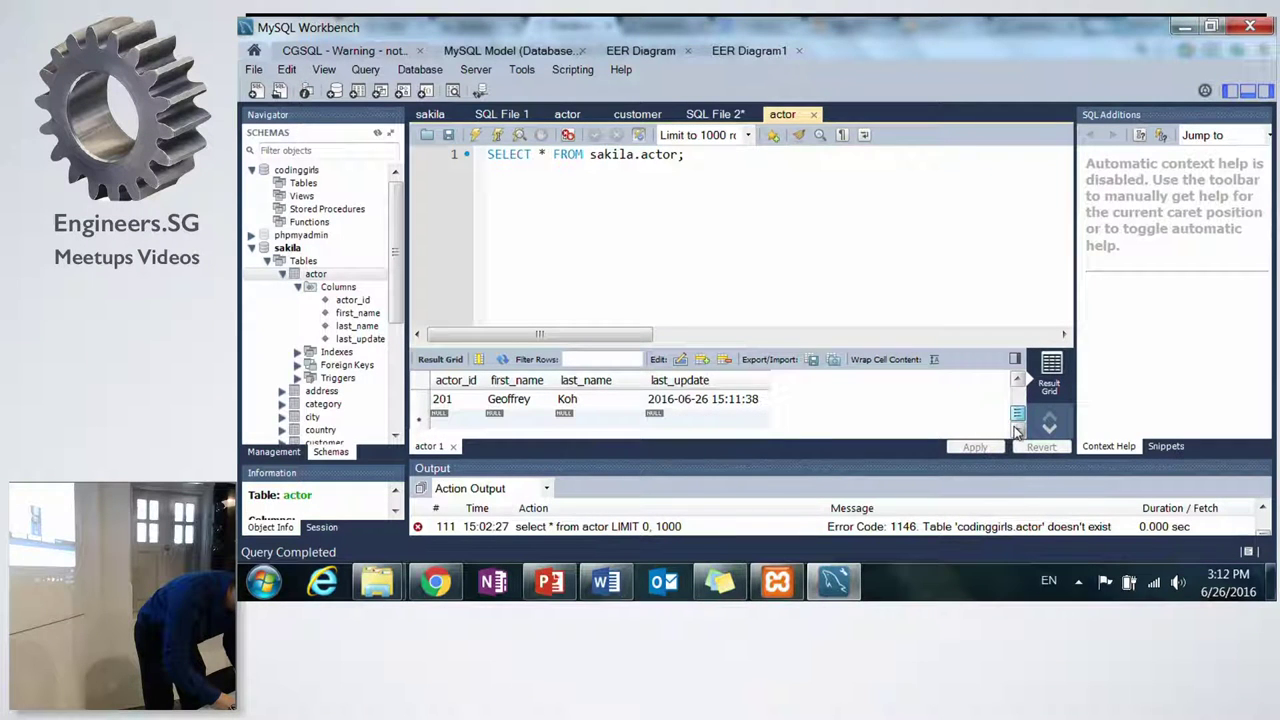
{"action": "left_click_drag", "start_coordinate": [842, 346], "coordinate": [840, 304]}
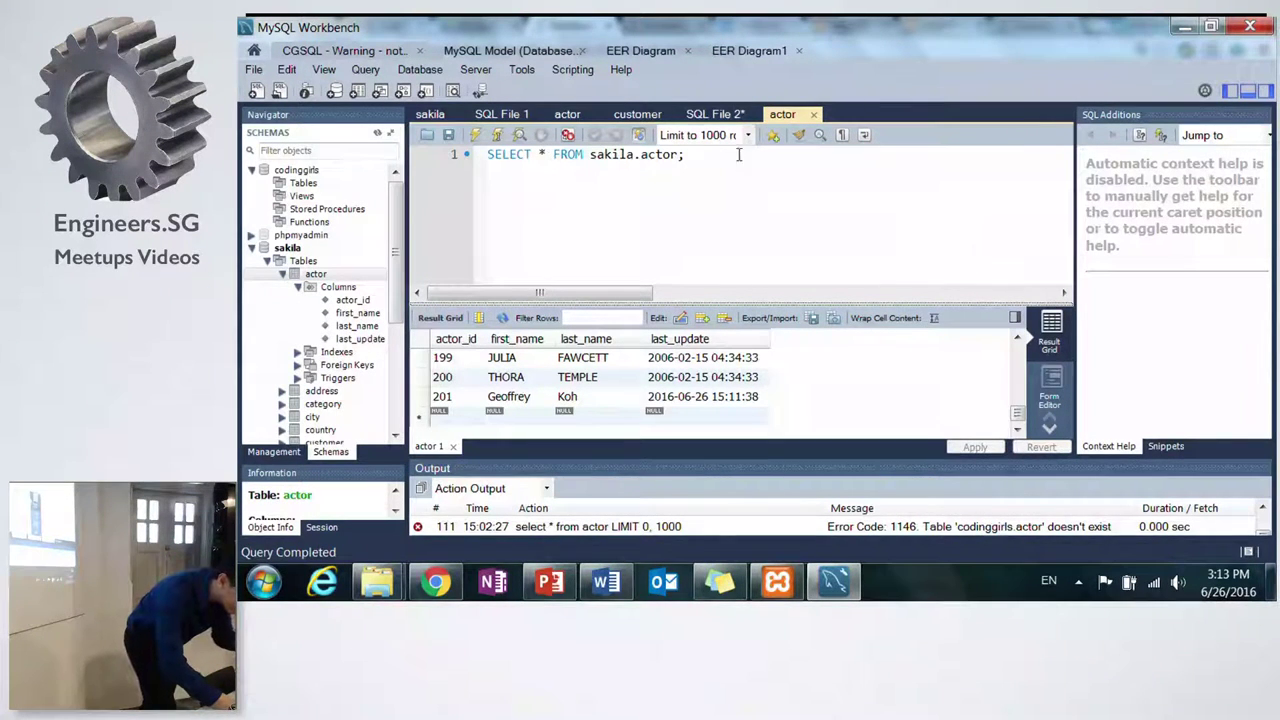
{"action": "left_click", "coordinate": [705, 114]}
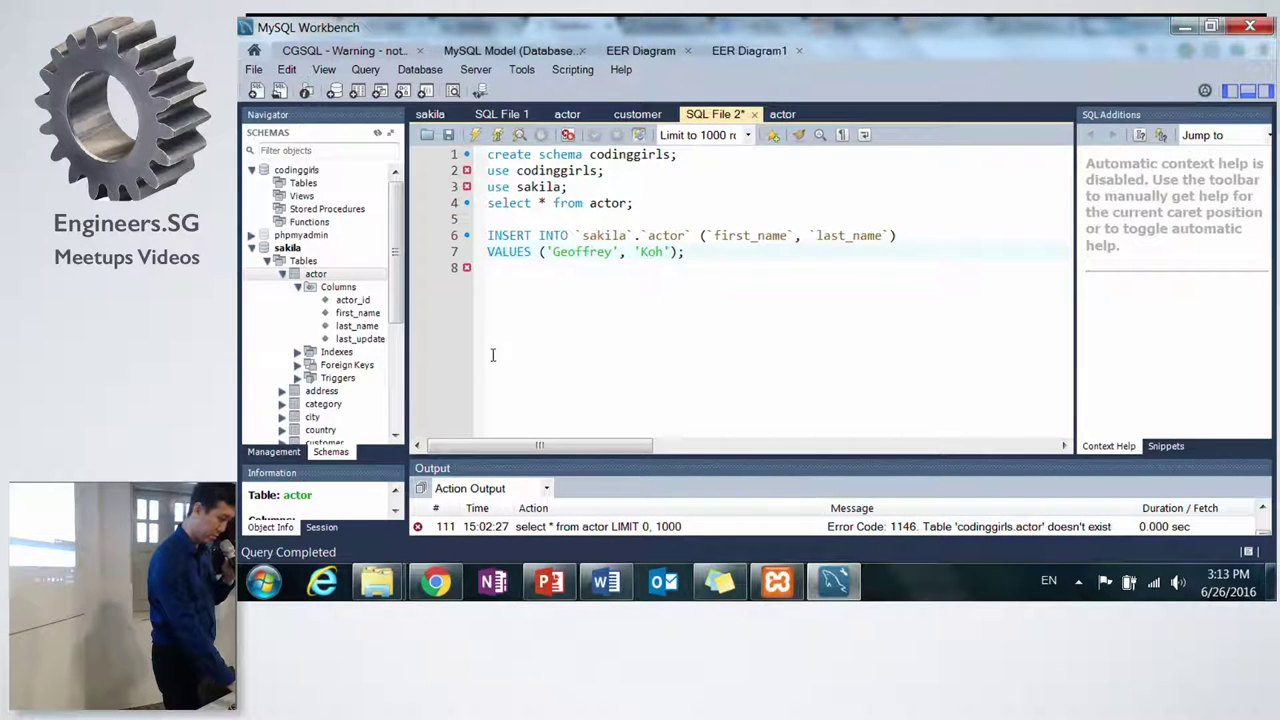
Check the Chrome PDF slide on INSERT and UPDATE syntax, then return to MySQL Workbench.
{"action": "left_click", "coordinate": [438, 582]}
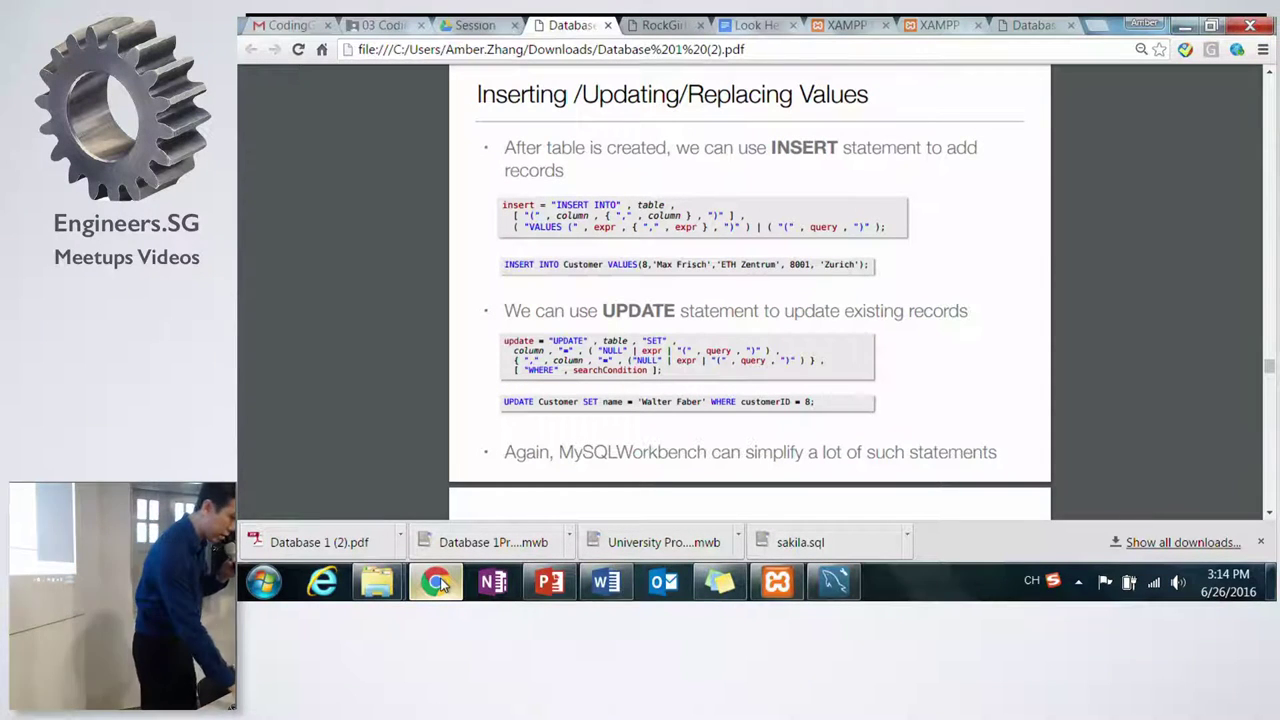
{"action": "left_click", "coordinate": [826, 592]}
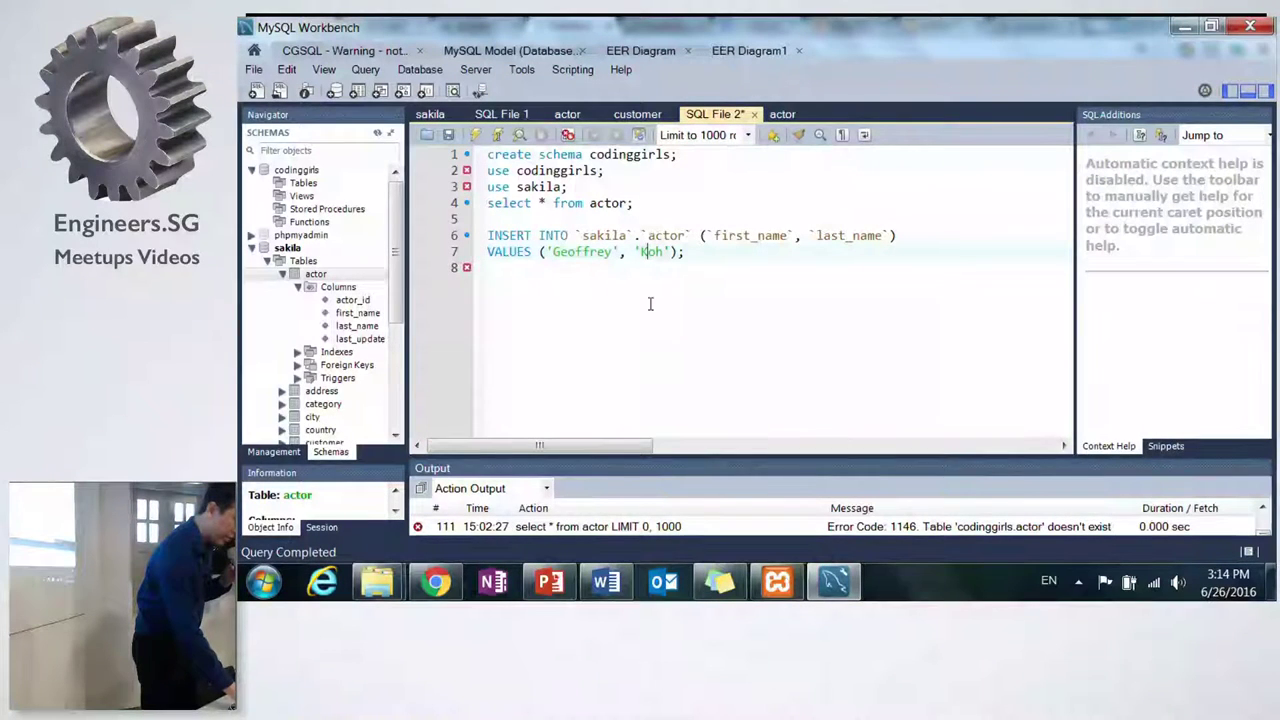
In the actor results grid, change actor 2's first name from NICK to MARK and review the change.
{"action": "left_click", "coordinate": [781, 114]}
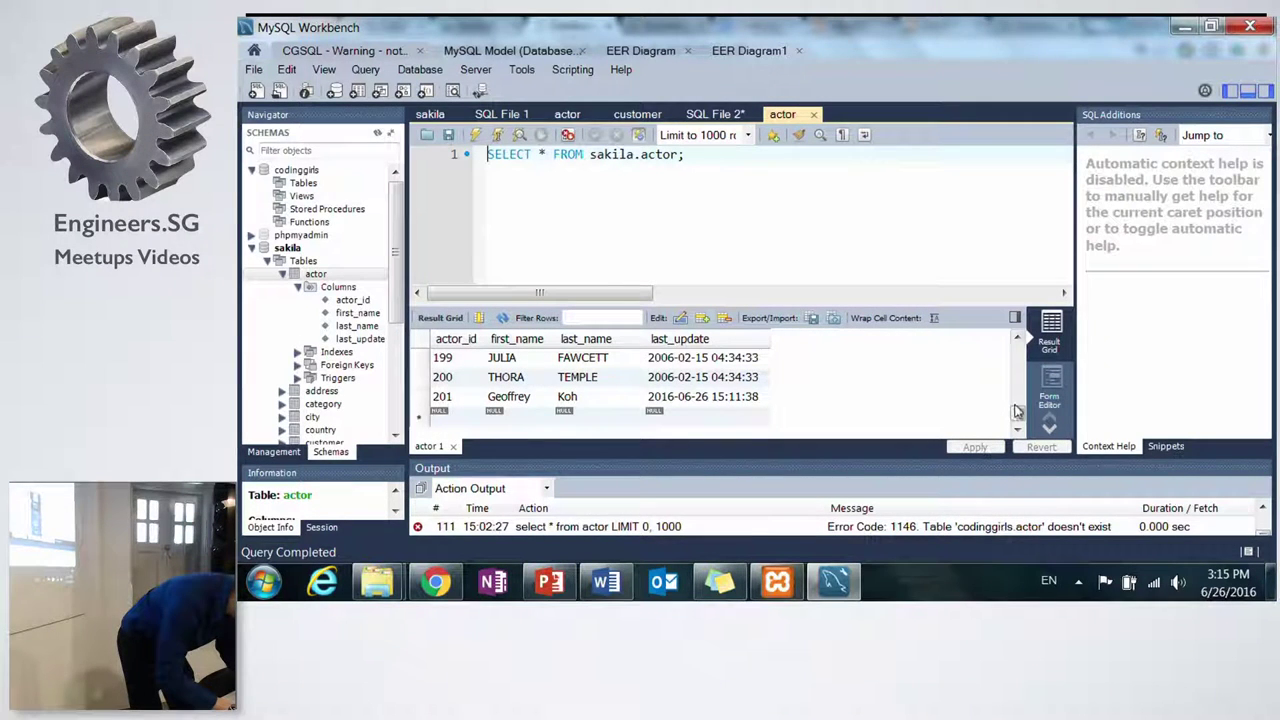
{"action": "left_click_drag", "start_coordinate": [1020, 415], "coordinate": [1022, 345]}
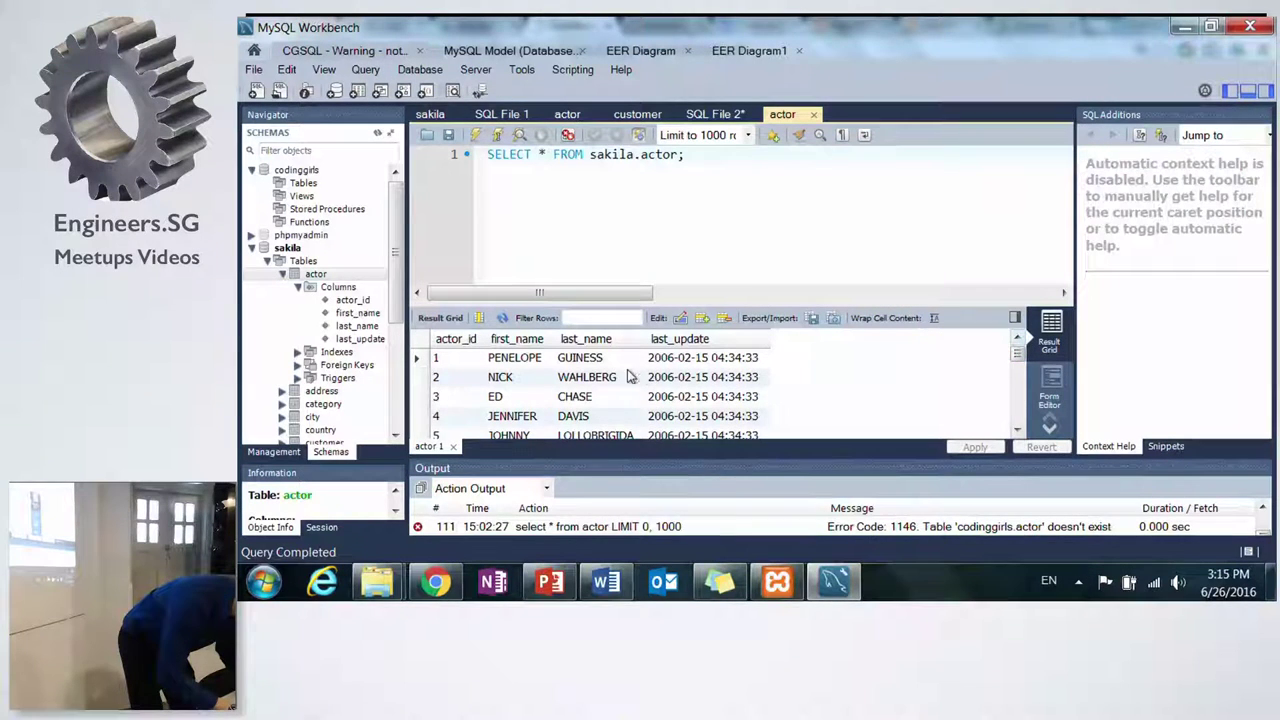
{"action": "left_click", "coordinate": [593, 358]}
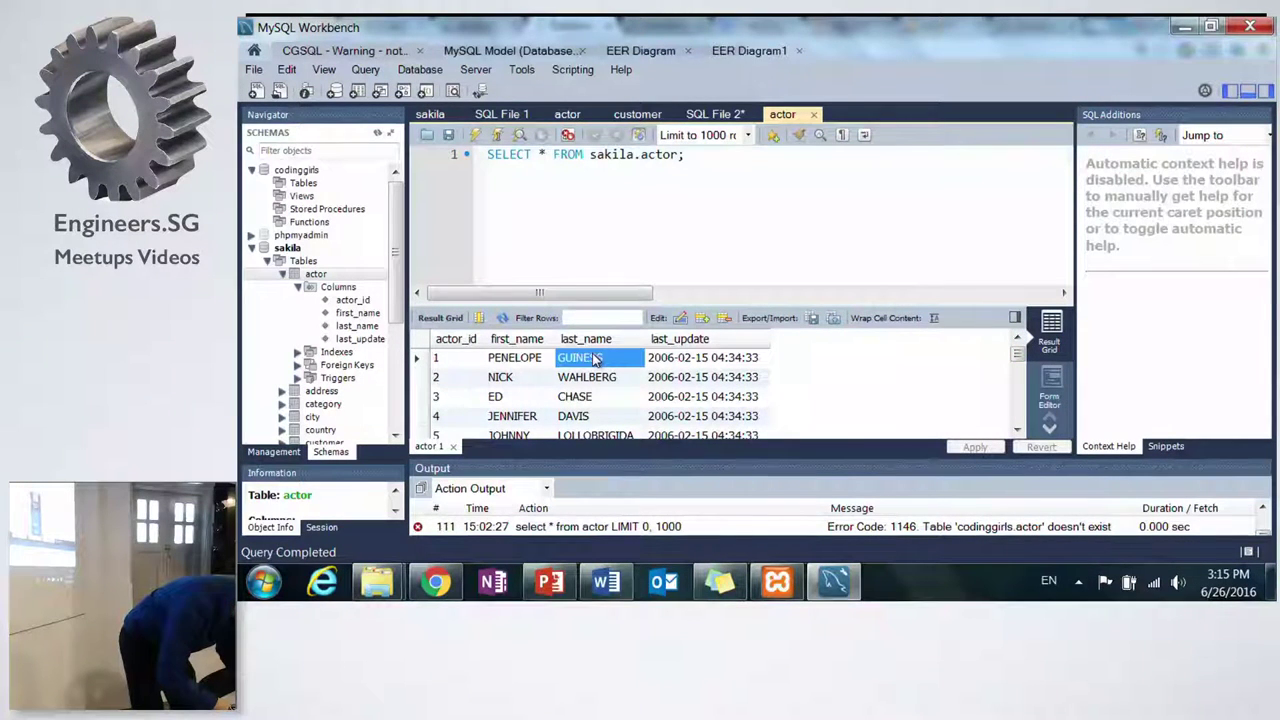
{"action": "left_click", "coordinate": [515, 377]}
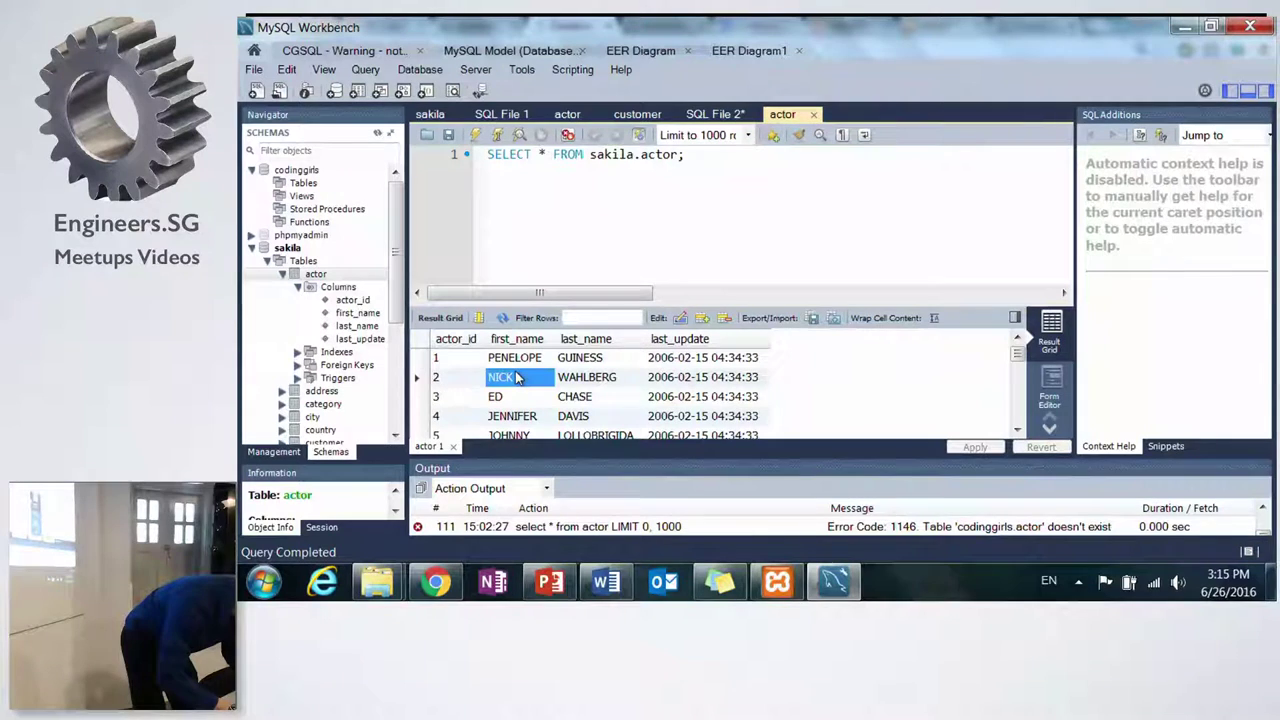
{"action": "left_click", "coordinate": [515, 376]}
{"action": "key", "text": "BackSpace"}
{"action": "key", "text": "BackSpace"}
{"action": "key", "text": "BackSpace"}
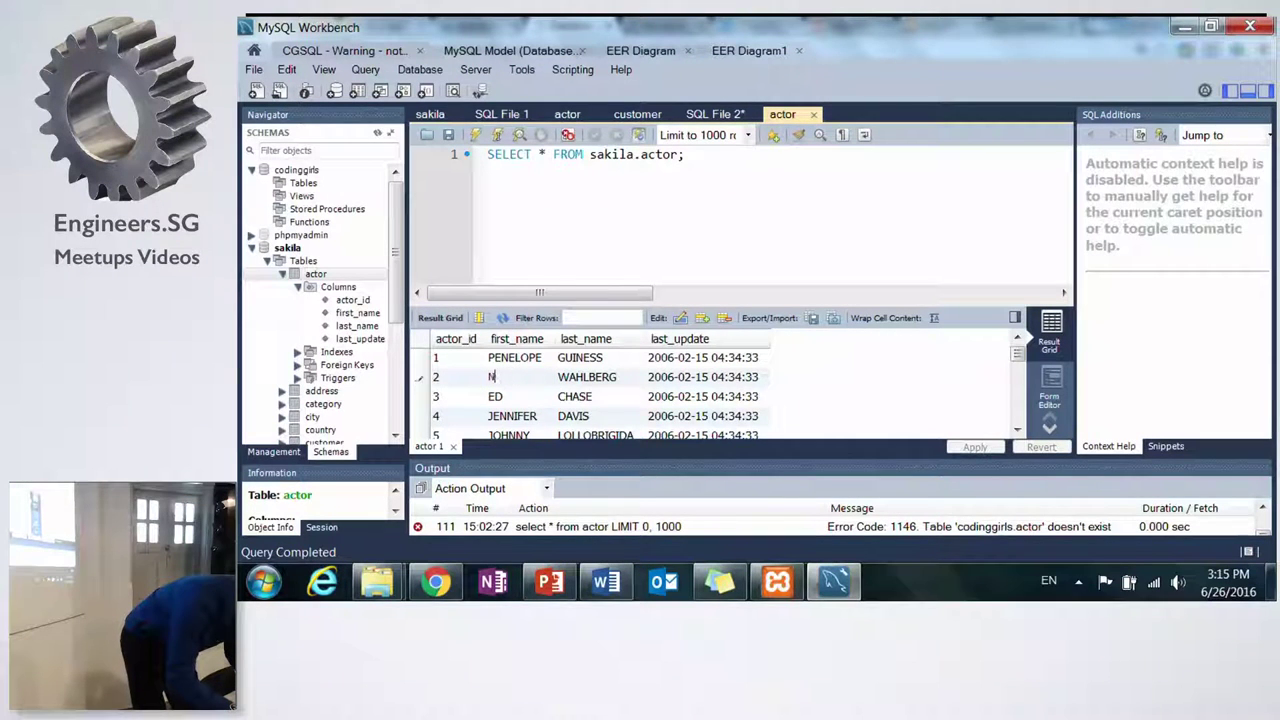
{"action": "type", "text": "Ma"}
{"action": "key", "text": "BackSpace"}
{"action": "key", "text": "BackSpace"}
{"action": "key", "text": "BackSpace"}
{"action": "type", "text": "ARK"}
{"action": "key", "text": "Return"}
{"action": "key", "text": "Up"}
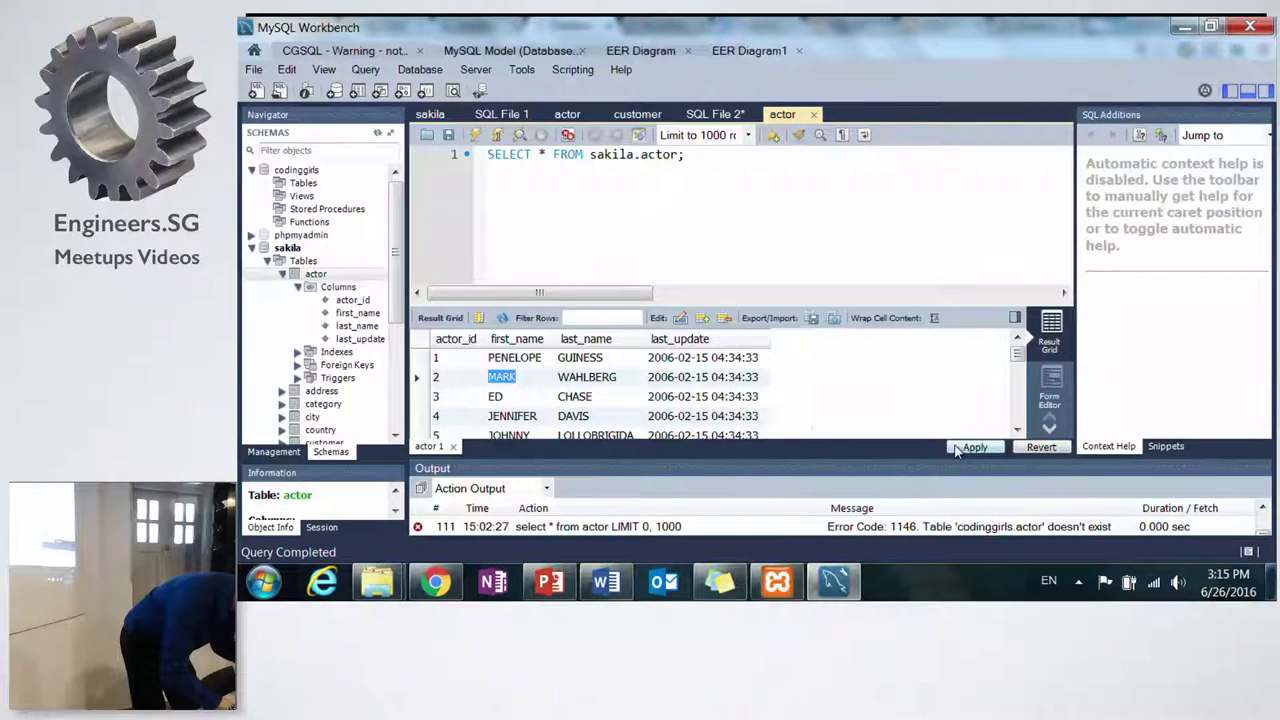
{"action": "left_click", "coordinate": [965, 447]}
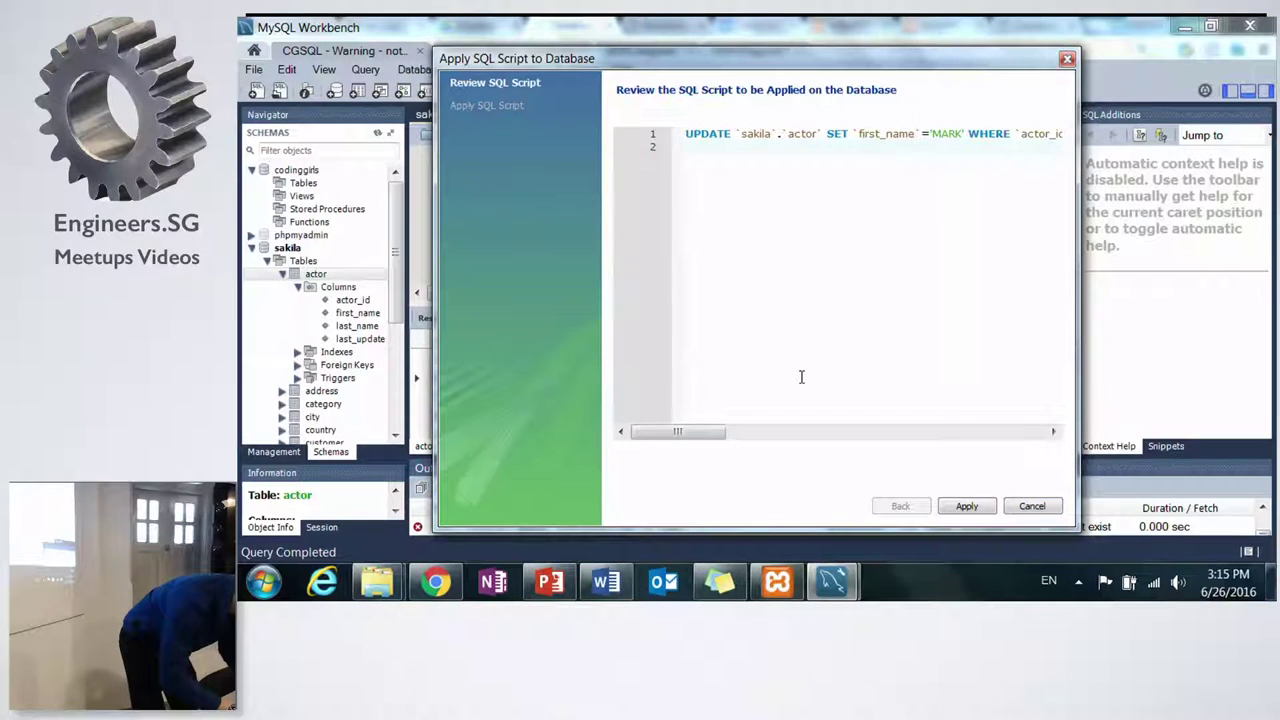
Copy the generated UPDATE statement, cancel the review, and paste it on line 3 below the SELECT.
{"action": "key", "text": "ctrl+a"}
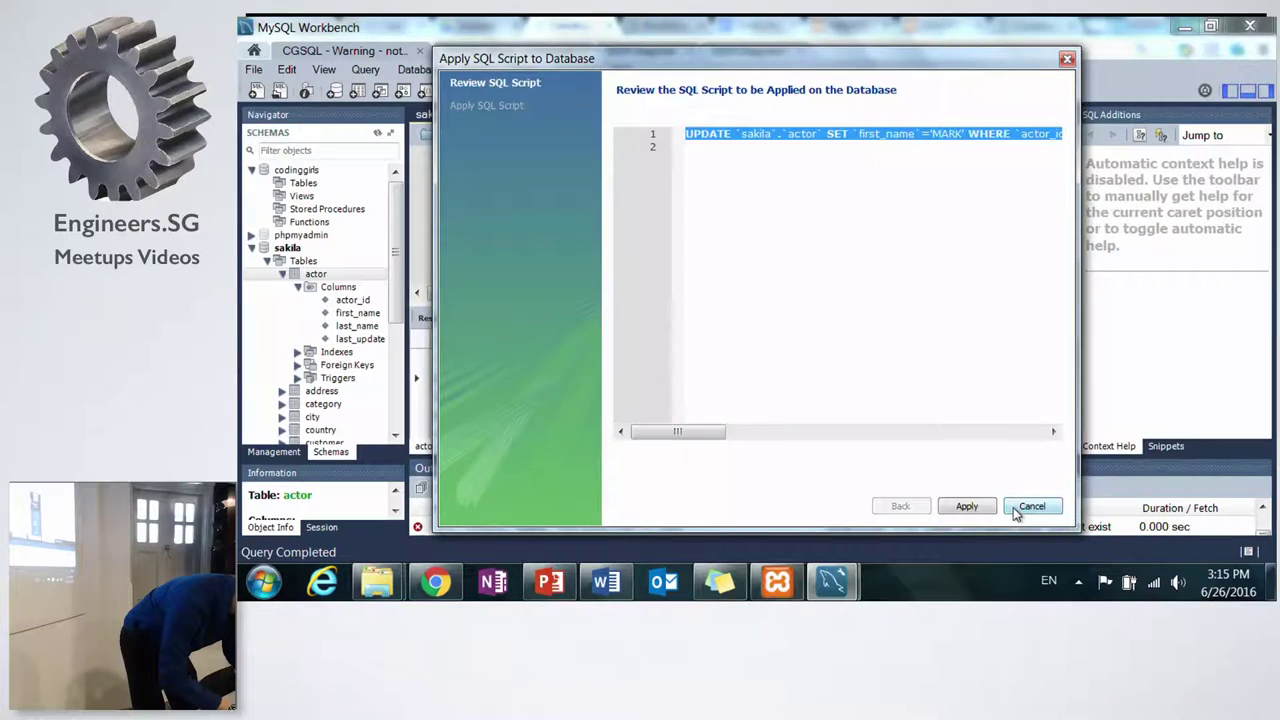
{"action": "left_click", "coordinate": [1031, 507]}
{"action": "key", "text": "Return"}
{"action": "key", "text": "Return"}
{"action": "type", "text": "UPDATE `sakila`.`actor` SET `first_name`='MARK' WHERE `actor_id`='2';"}
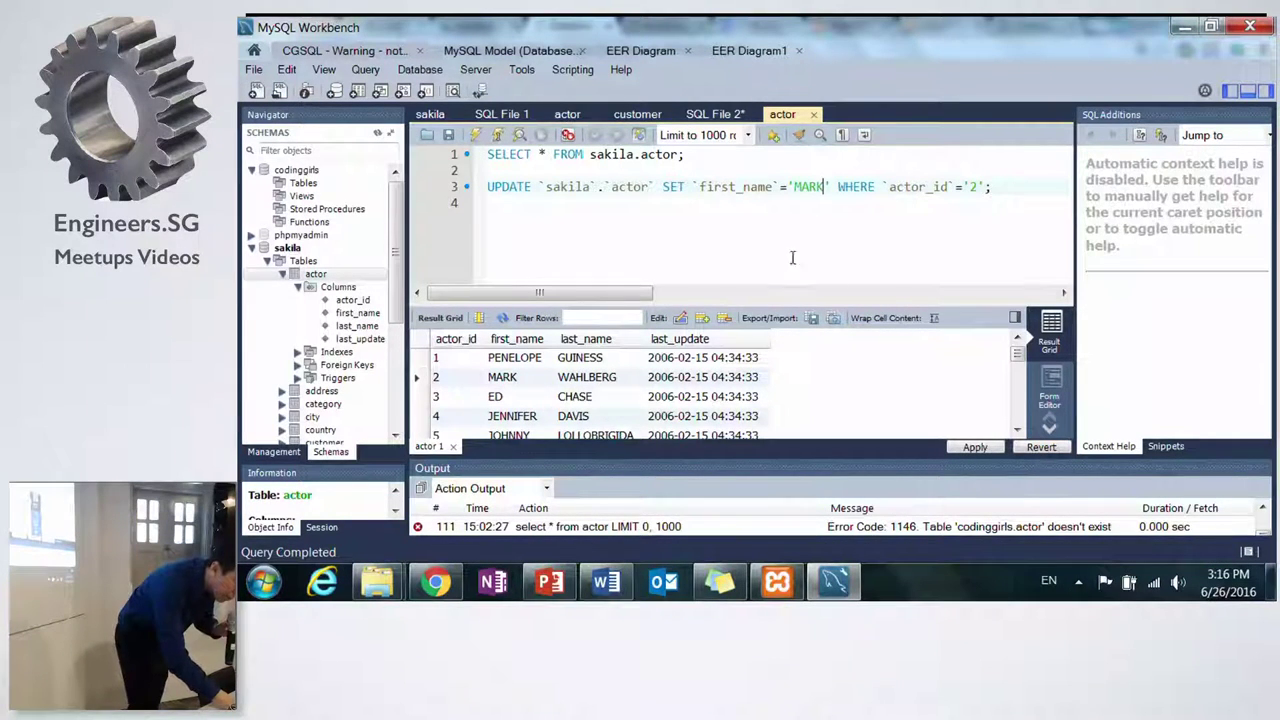
Apply the pending grid change so actor 2 is saved as MARK in sakila.
{"action": "left_click", "coordinate": [975, 448]}
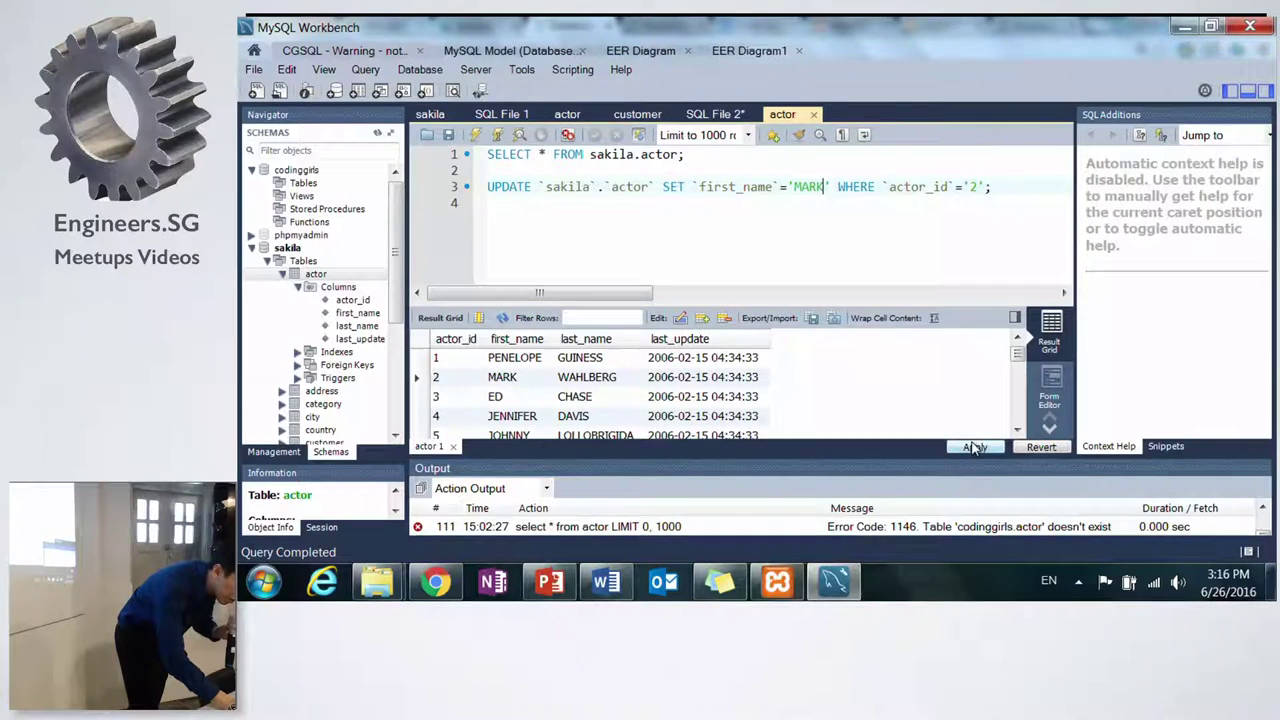
{"action": "left_click", "coordinate": [963, 504]}
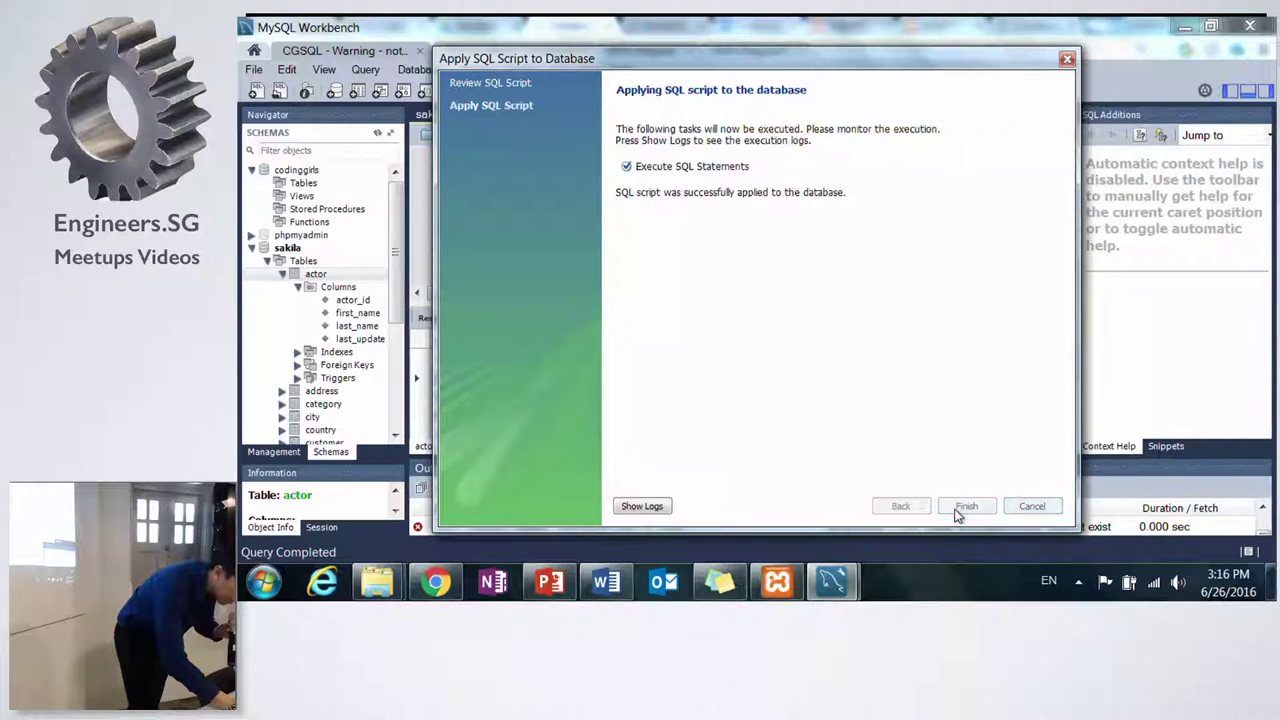
{"action": "left_click", "coordinate": [960, 508]}
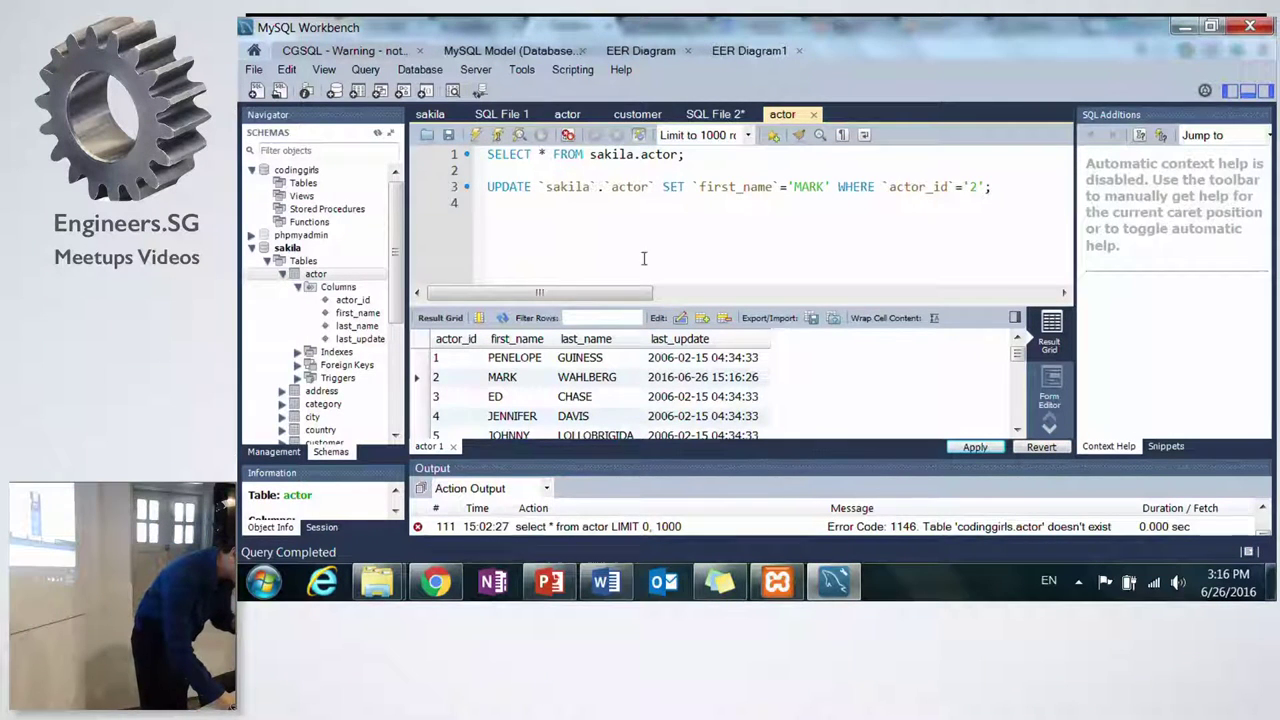
Strip the schema qualifier and backticks from the UPDATE and change the new name to MARK1.
{"action": "left_click", "coordinate": [610, 186]}
{"action": "key", "text": "BackSpace"}
{"action": "key", "text": "BackSpace"}
{"action": "key", "text": "BackSpace"}
{"action": "key", "text": "BackSpace"}
{"action": "key", "text": "BackSpace"}
{"action": "key", "text": "BackSpace"}
{"action": "key", "text": "BackSpace"}
{"action": "key", "text": "BackSpace"}
{"action": "key", "text": "BackSpace"}
{"action": "key", "text": "BackSpace"}
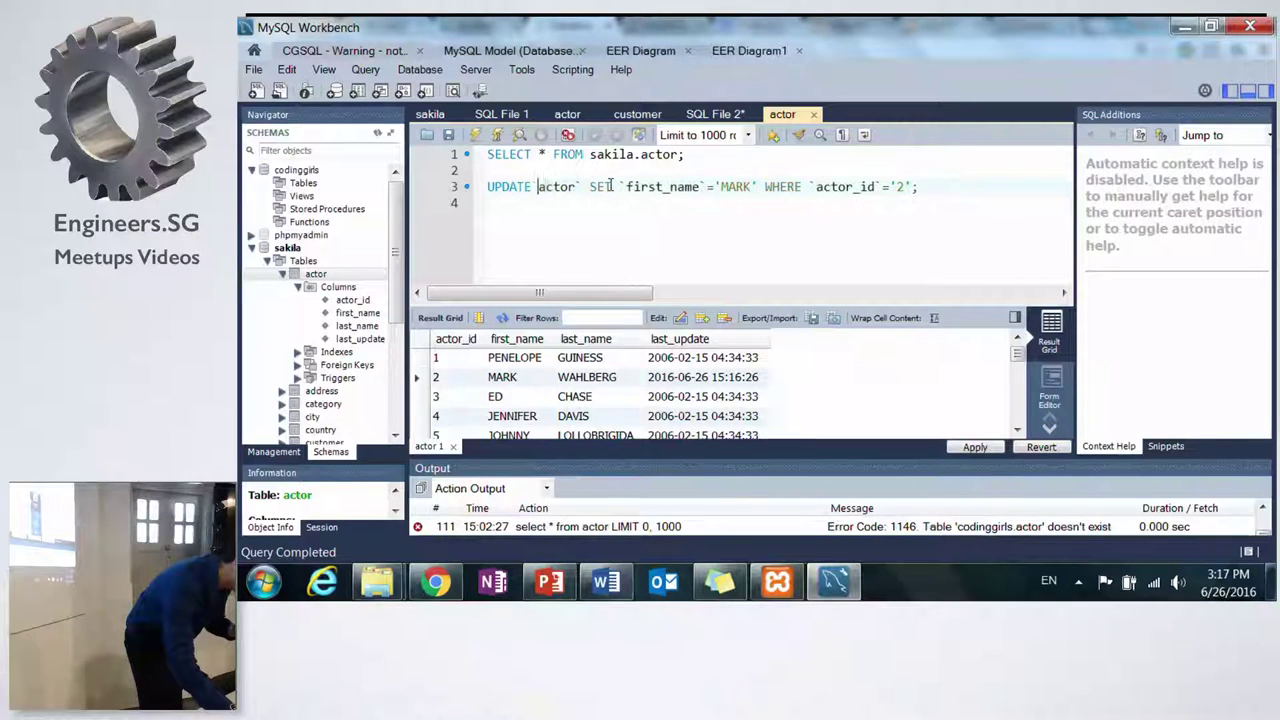
{"action": "key", "text": "BackSpace"}
{"action": "key", "text": "Right"}
{"action": "key", "text": "Right"}
{"action": "key", "text": "Right"}
{"action": "key", "text": "Right"}
{"action": "key", "text": "Right"}
{"action": "key", "text": "Right"}
{"action": "key", "text": "Right"}
{"action": "key", "text": "Right"}
{"action": "key", "text": "Right"}
{"action": "key", "text": "Right"}
{"action": "key", "text": "Right"}
{"action": "key", "text": "Right"}
{"action": "key", "text": "Right"}
{"action": "key", "text": "Right"}
{"action": "key", "text": "Right"}
{"action": "key", "text": "Right"}
{"action": "key", "text": "Right"}
{"action": "key", "text": "Right"}
{"action": "key", "text": "Right"}
{"action": "key", "text": "Right"}
{"action": "key", "text": "Right"}
{"action": "key", "text": "Right"}
{"action": "key", "text": "Right"}
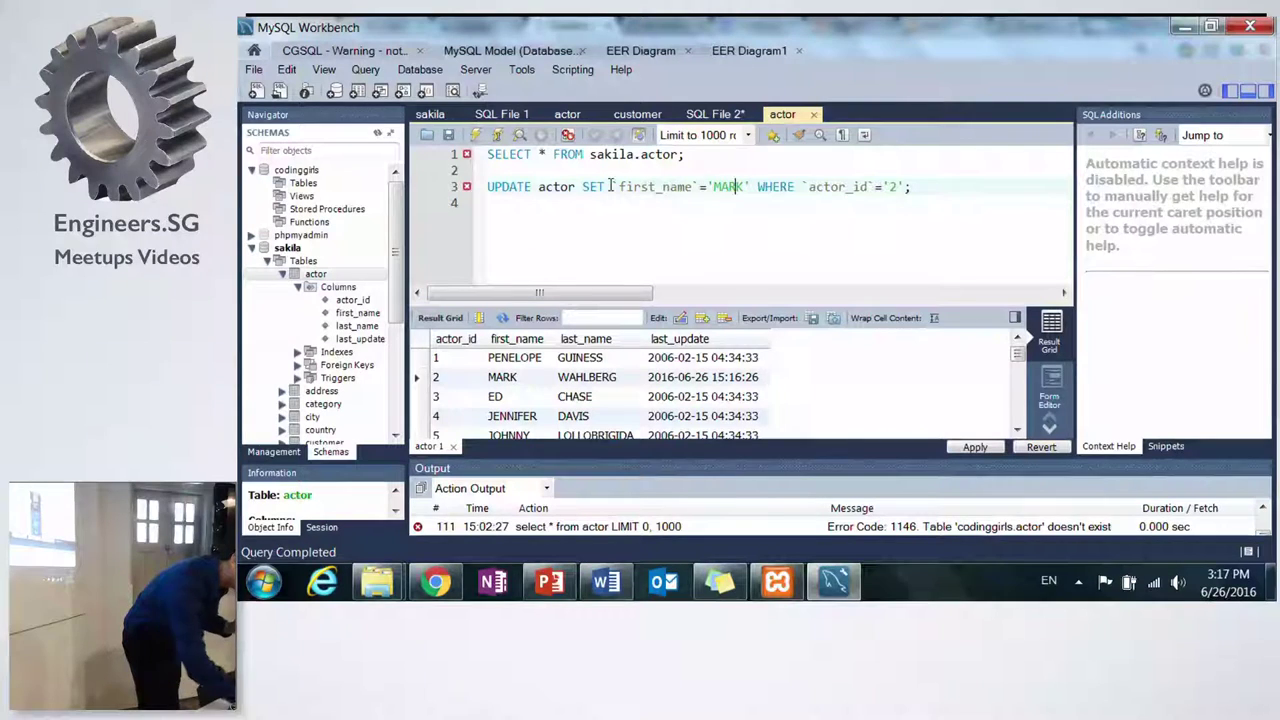
{"action": "type", "text": "1"}
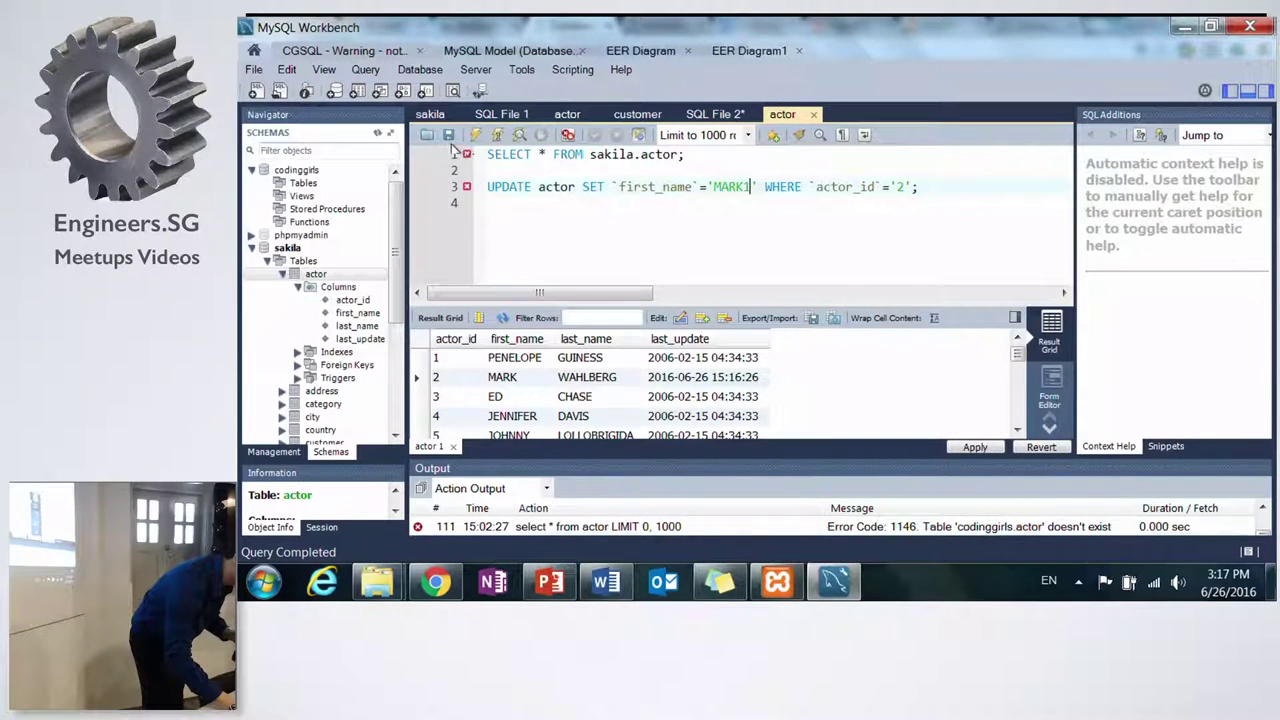
Run the cleaned-up UPDATE, renaming actor 2 to MARK1 with 1 row affected.
{"action": "left_click", "coordinate": [498, 136]}
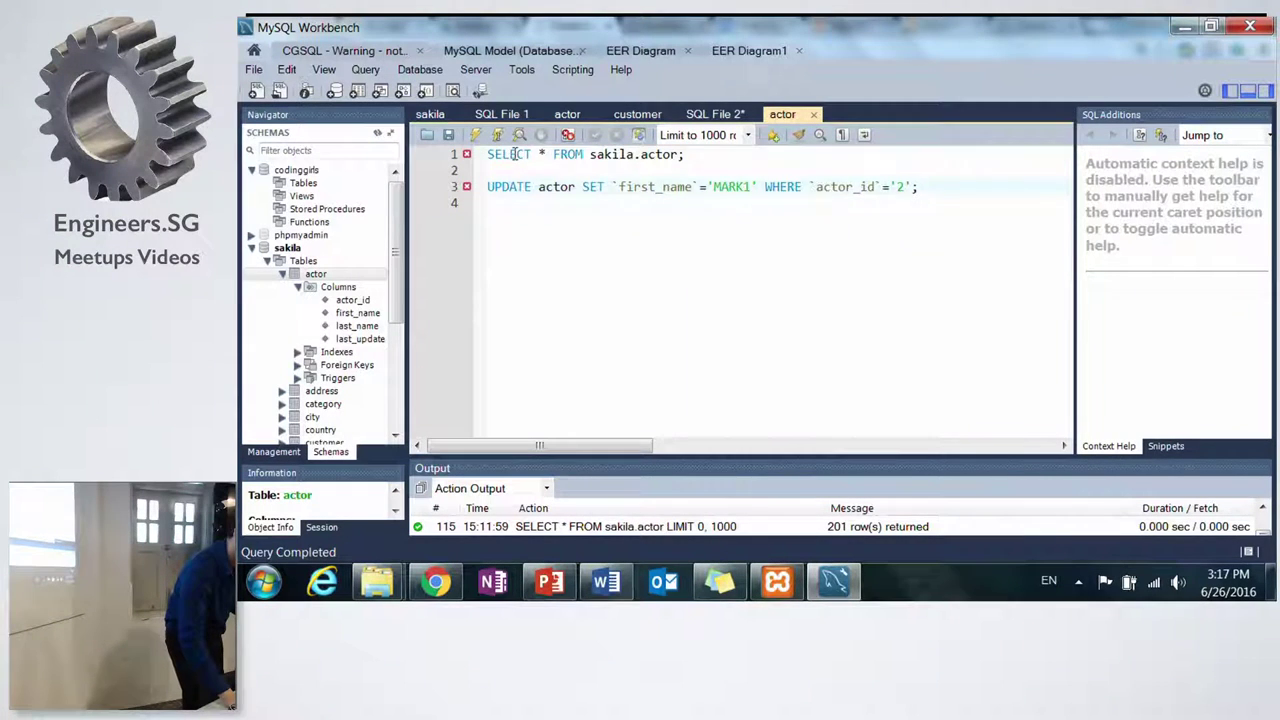
{"action": "left_click", "coordinate": [499, 136]}
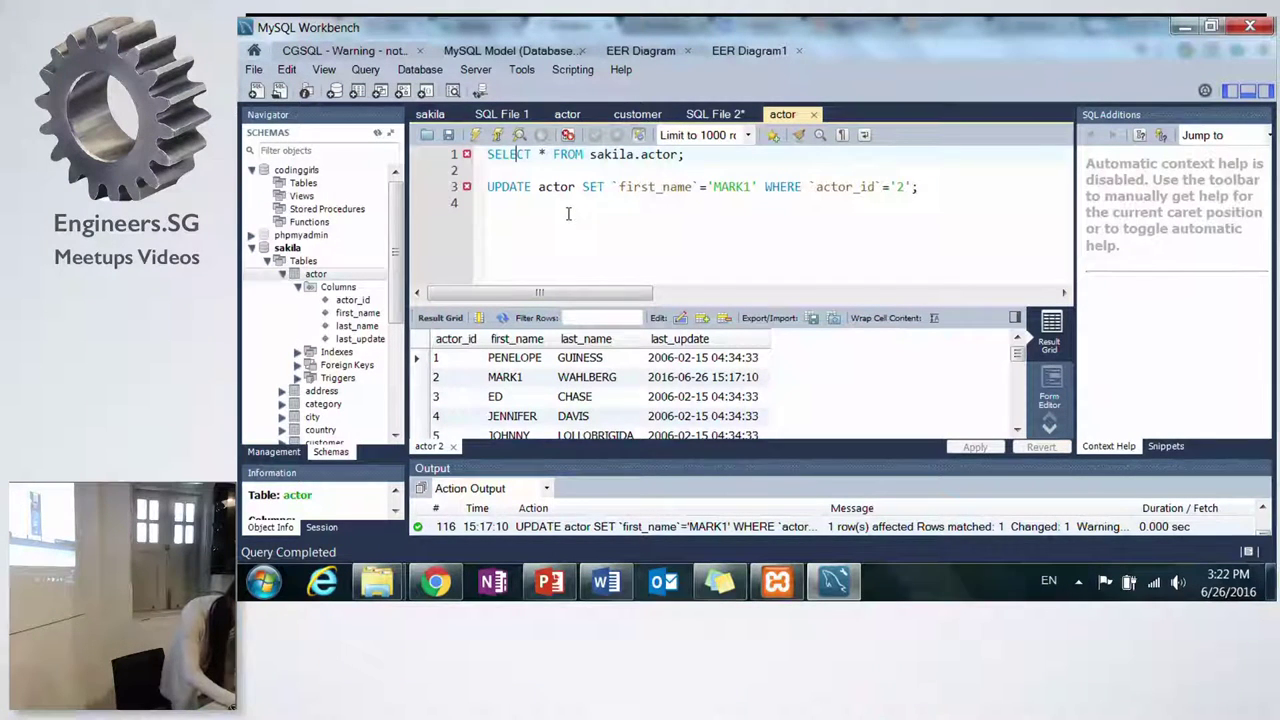
{"action": "left_click", "coordinate": [568, 213]}
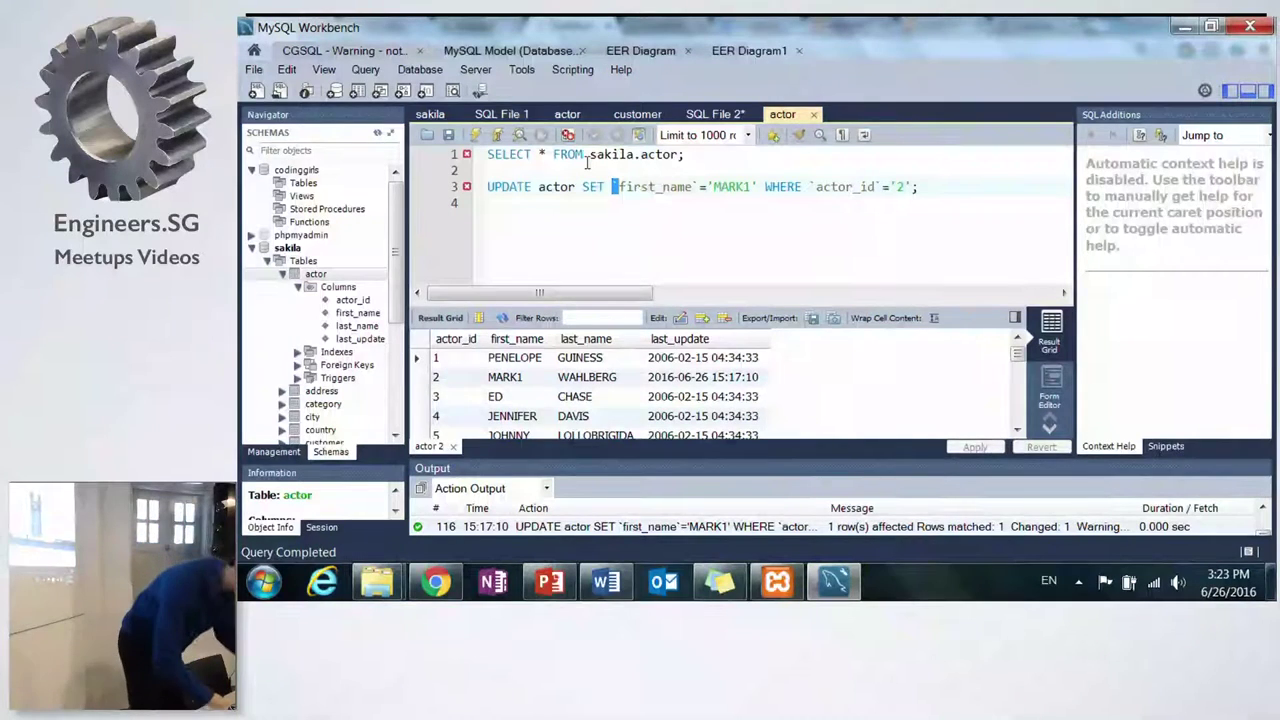
Delete the backticks around first_name on line 3, then type them back in.
{"action": "key", "text": "Delete"}
{"action": "key", "text": "Right"}
{"action": "key", "text": "Right"}
{"action": "key", "text": "Right"}
{"action": "key", "text": "Right"}
{"action": "key", "text": "Right"}
{"action": "key", "text": "Right"}
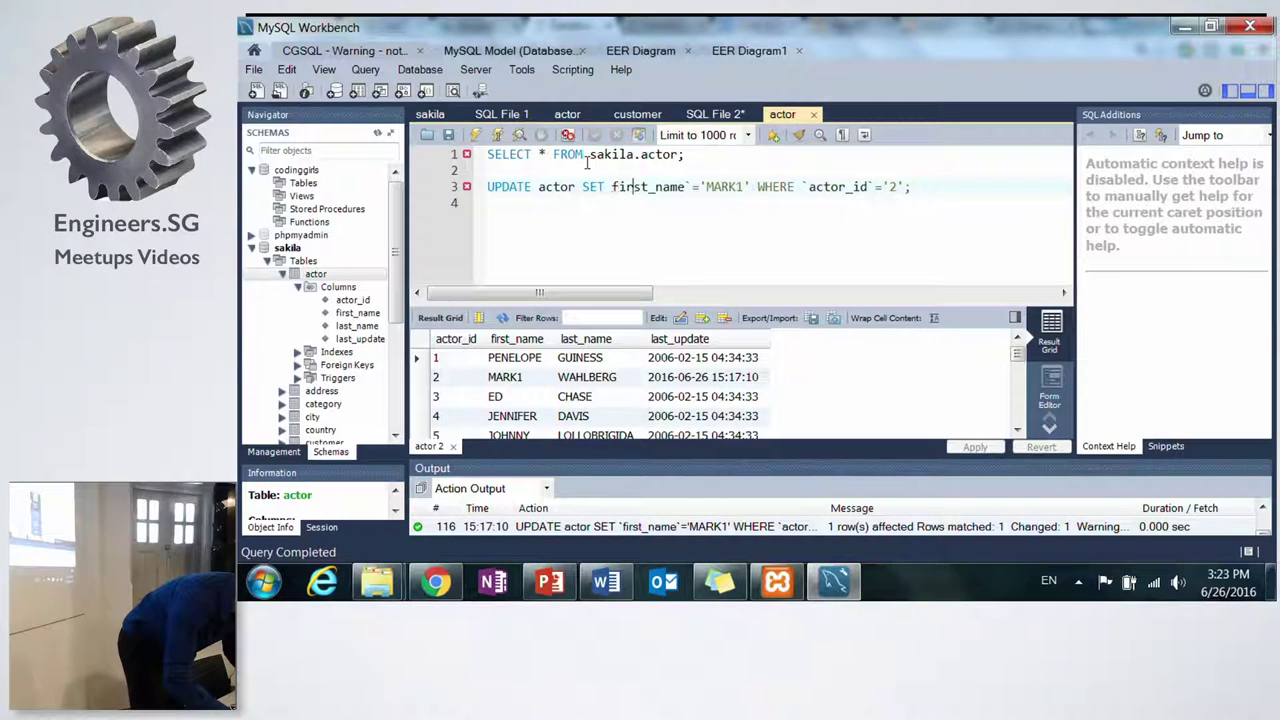
{"action": "key", "text": "Right"}
{"action": "key", "text": "Right"}
{"action": "key", "text": "Right"}
{"action": "key", "text": "Right"}
{"action": "key", "text": "Delete"}
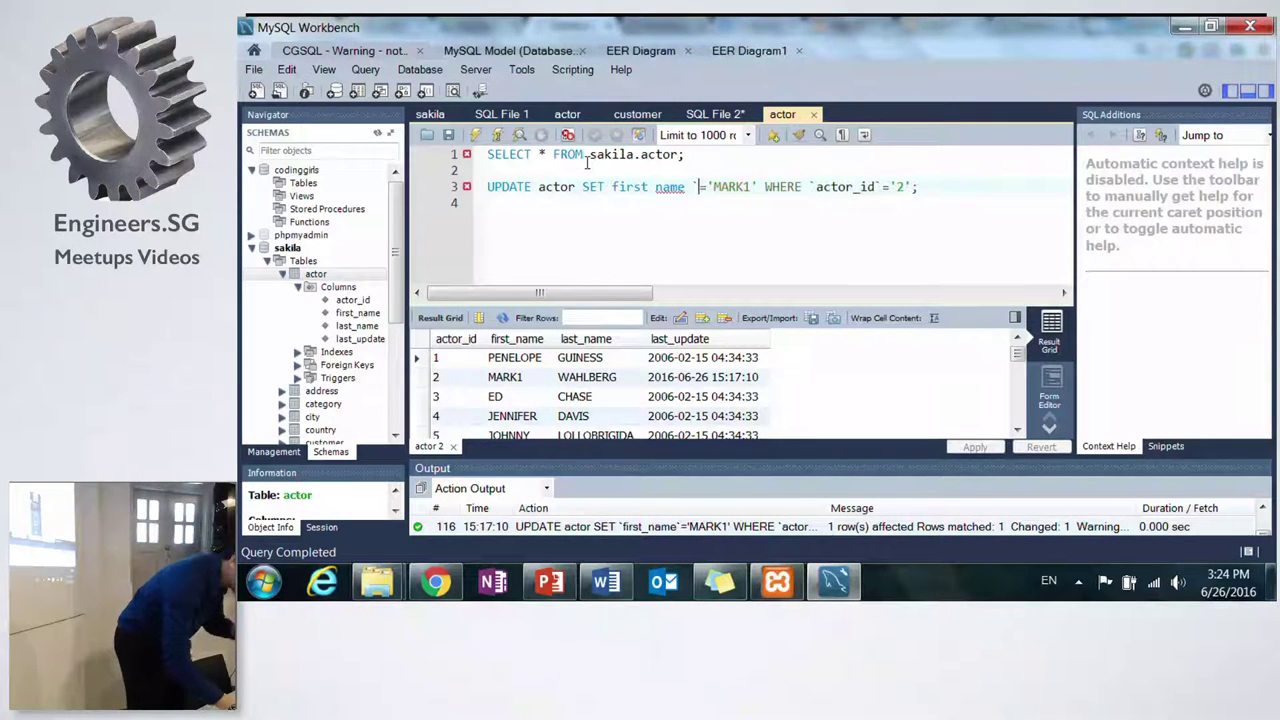
{"action": "key", "text": "Left"}
{"action": "key", "text": "Left"}
{"action": "key", "text": "Left"}
{"action": "key", "text": "Left"}
{"action": "key", "text": "Left"}
{"action": "key", "text": "Left"}
{"action": "key", "text": "Left"}
{"action": "key", "text": "Left"}
{"action": "key", "text": "Left"}
{"action": "key", "text": "Left"}
{"action": "key", "text": "Left"}
{"action": "type", "text": "`"}
{"action": "key", "text": "Right"}
{"action": "key", "text": "Right"}
{"action": "key", "text": "Right"}
{"action": "key", "text": "Right"}
{"action": "key", "text": "Right"}
{"action": "key", "text": "Right"}
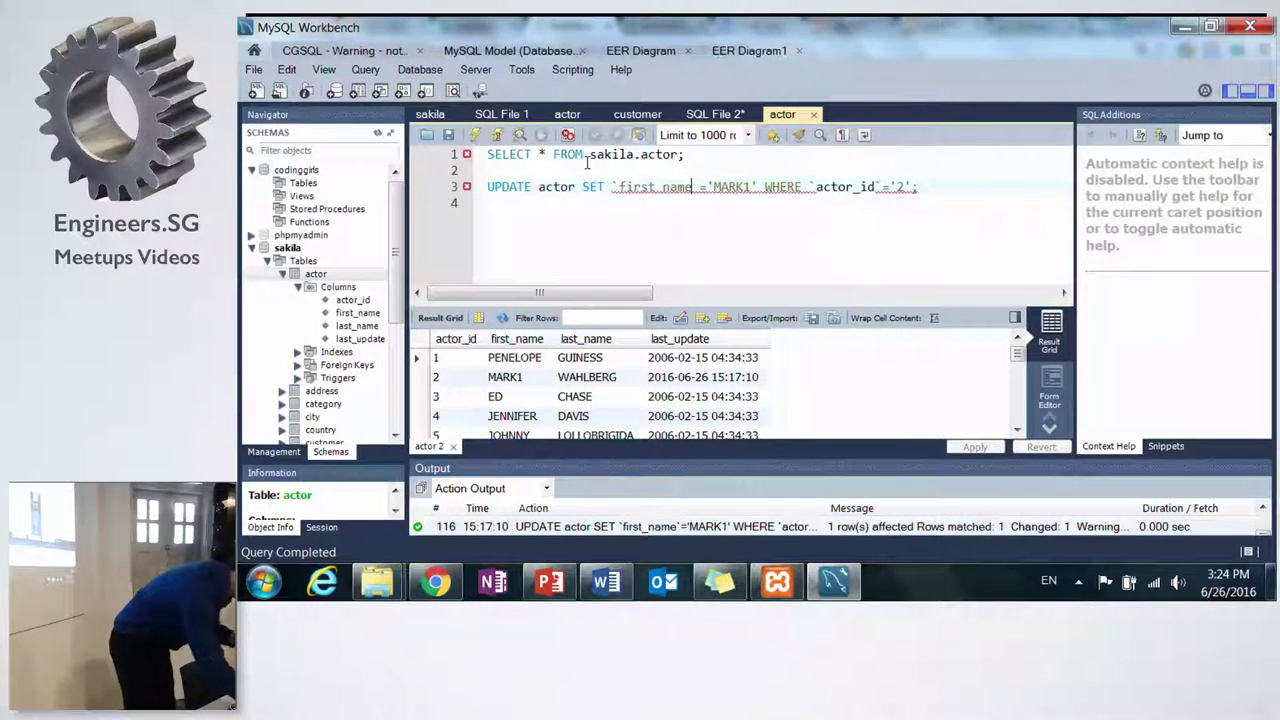
{"action": "type", "text": "`"}
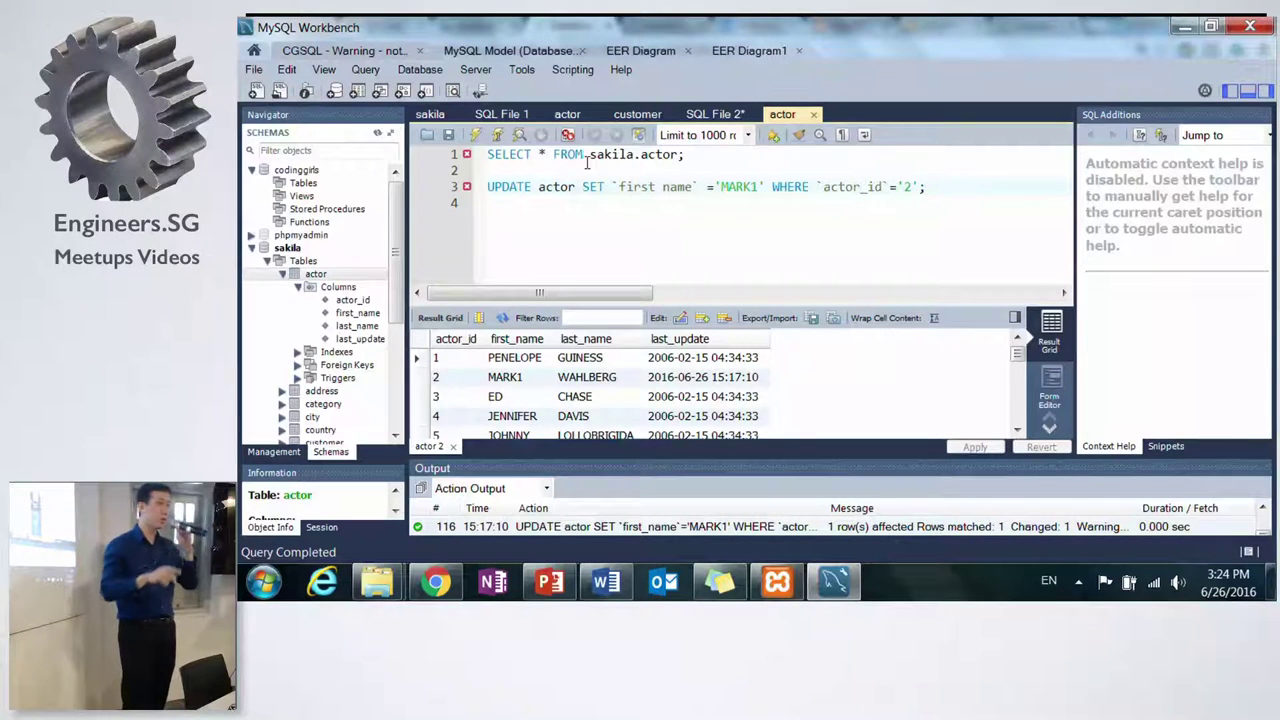
Remove both backticks and restore the underscore so line 3 reads SET first_name ='MARK1'.
{"action": "key", "text": "BackSpace"}
{"action": "key", "text": "Left"}
{"action": "key", "text": "Left"}
{"action": "key", "text": "Left"}
{"action": "key", "text": "Left"}
{"action": "key", "text": "Left"}
{"action": "key", "text": "Left"}
{"action": "key", "text": "Left"}
{"action": "key", "text": "Left"}
{"action": "key", "text": "Left"}
{"action": "key", "text": "Left"}
{"action": "key", "text": "Left"}
{"action": "key", "text": "Left"}
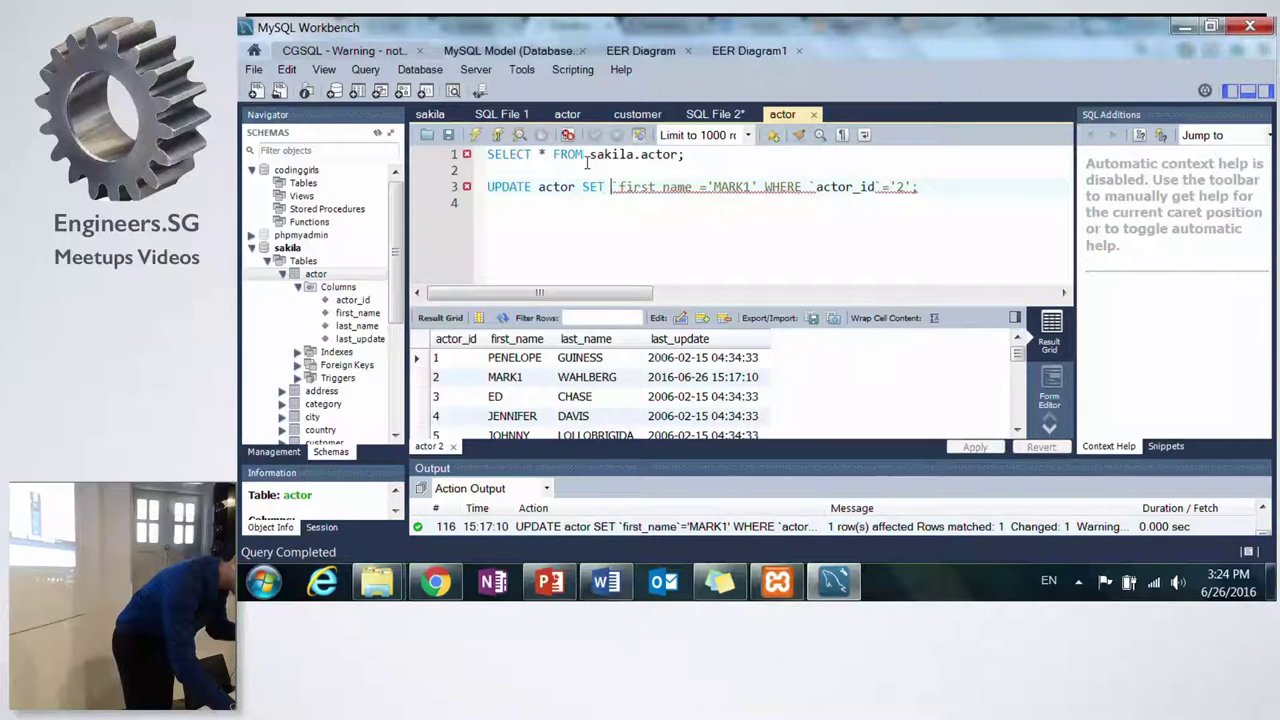
{"action": "key", "text": "Delete"}
{"action": "key", "text": "Right"}
{"action": "key", "text": "Right"}
{"action": "key", "text": "Right"}
{"action": "key", "text": "Right"}
{"action": "key", "text": "Right"}
{"action": "key", "text": "Delete"}
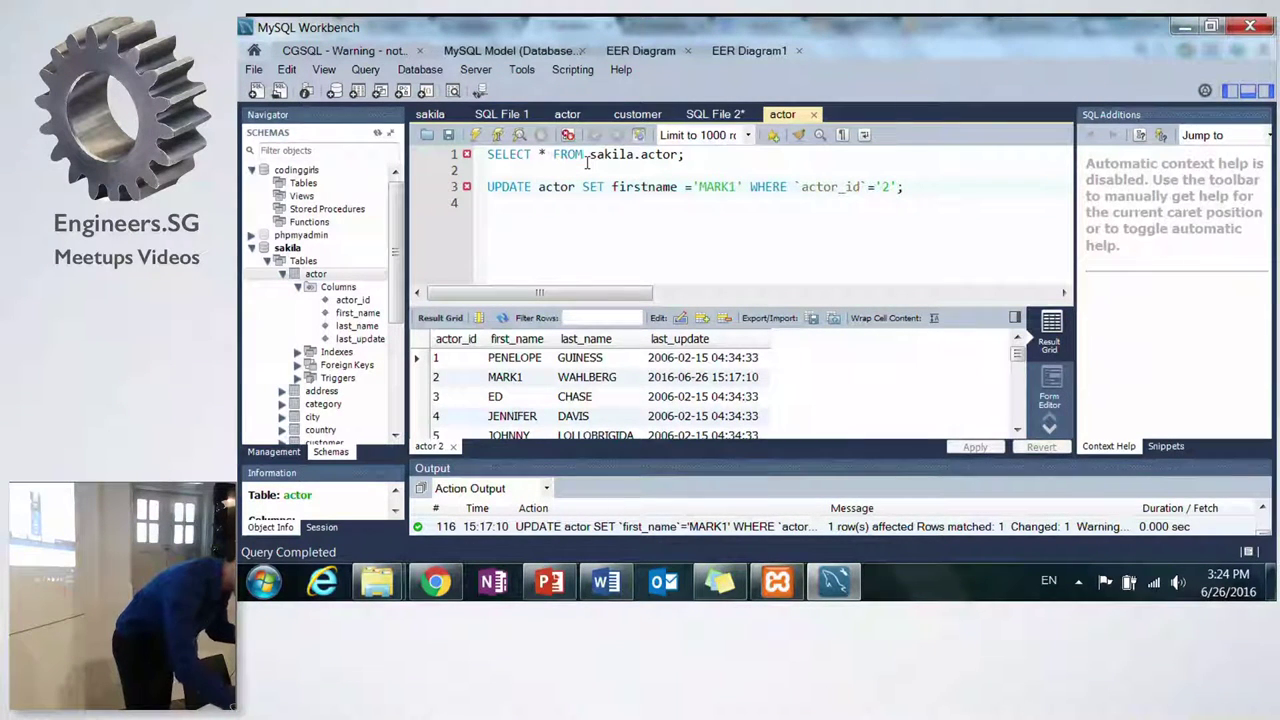
{"action": "type", "text": "_"}
{"action": "key", "text": "Right"}
{"action": "key", "text": "Right"}
{"action": "key", "text": "Right"}
{"action": "key", "text": "Right"}
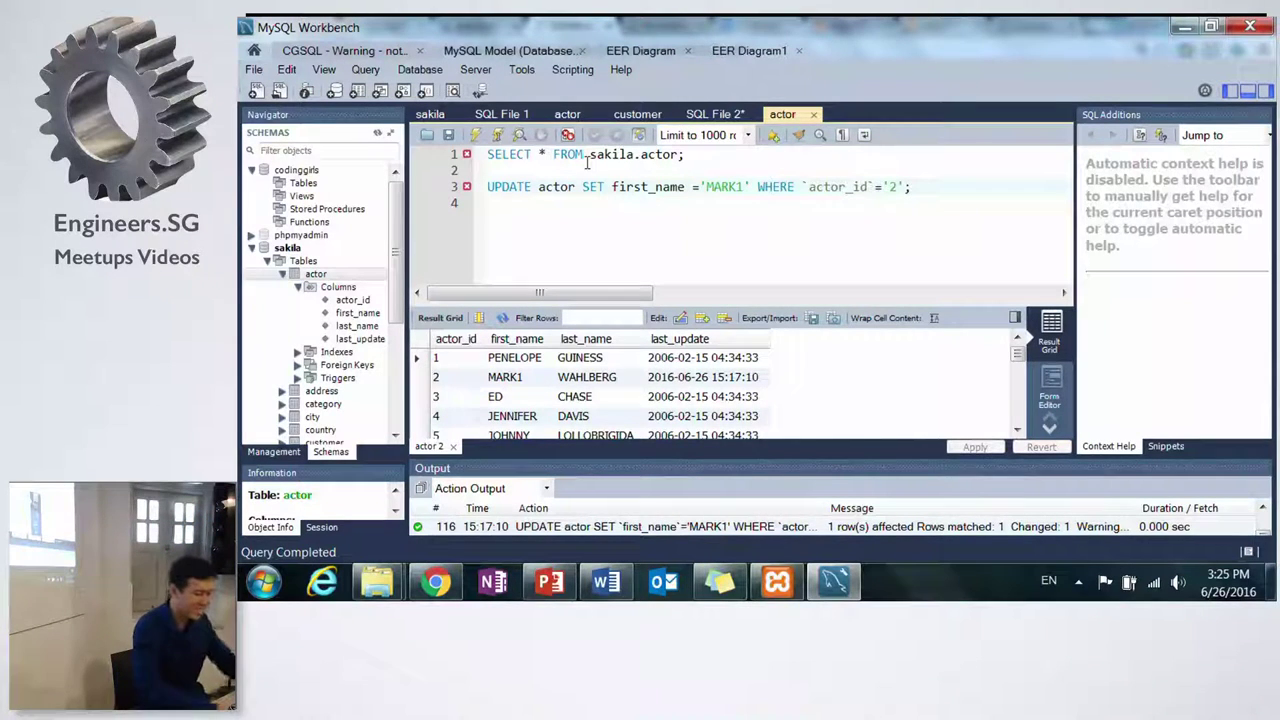
Change the quotes around the actor id value to double quotes, giving `actor_id`="2" on line 3.
{"action": "key", "text": "Right"}
{"action": "key", "text": "Right"}
{"action": "key", "text": "Right"}
{"action": "key", "text": "Right"}
{"action": "key", "text": "Right"}
{"action": "key", "text": "Right"}
{"action": "key", "text": "Right"}
{"action": "key", "text": "Right"}
{"action": "key", "text": "Right"}
{"action": "key", "text": "Right"}
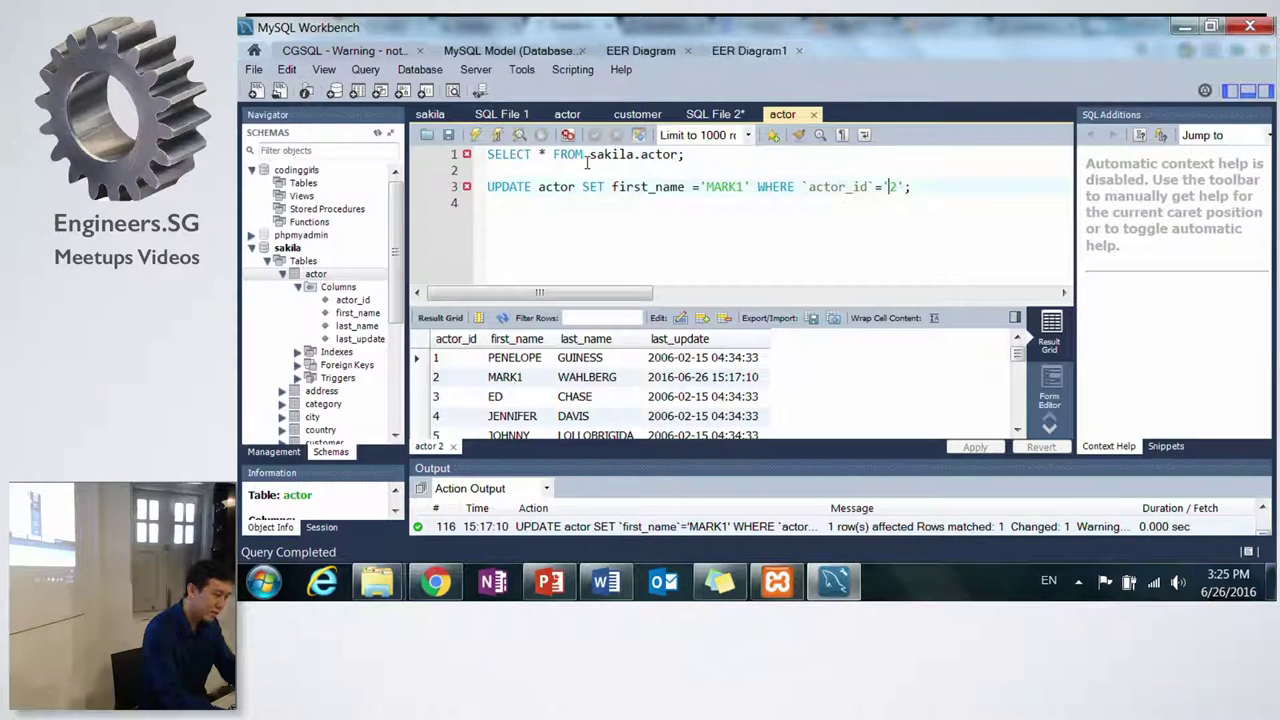
{"action": "key", "text": "shift+Right"}
{"action": "key", "text": "shift+Right"}
{"action": "key", "text": "shift+Right"}
{"action": "key", "text": "shift+Right"}
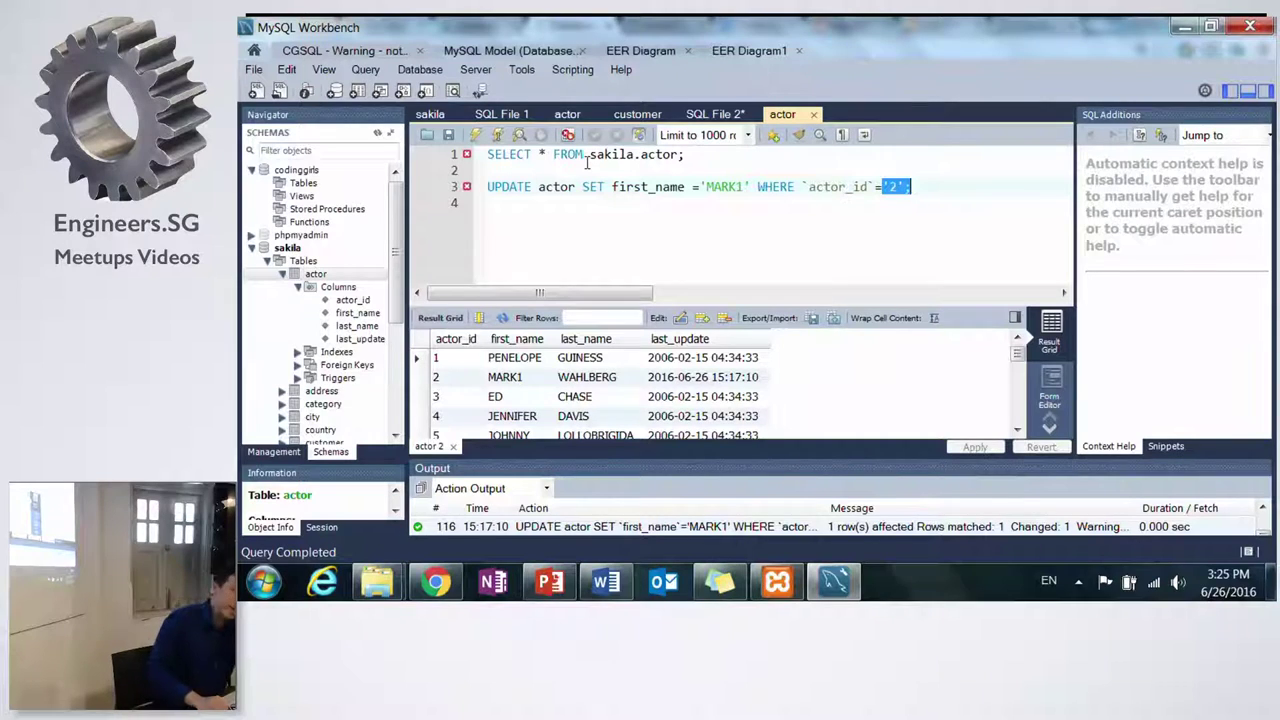
{"action": "key", "text": "Right"}
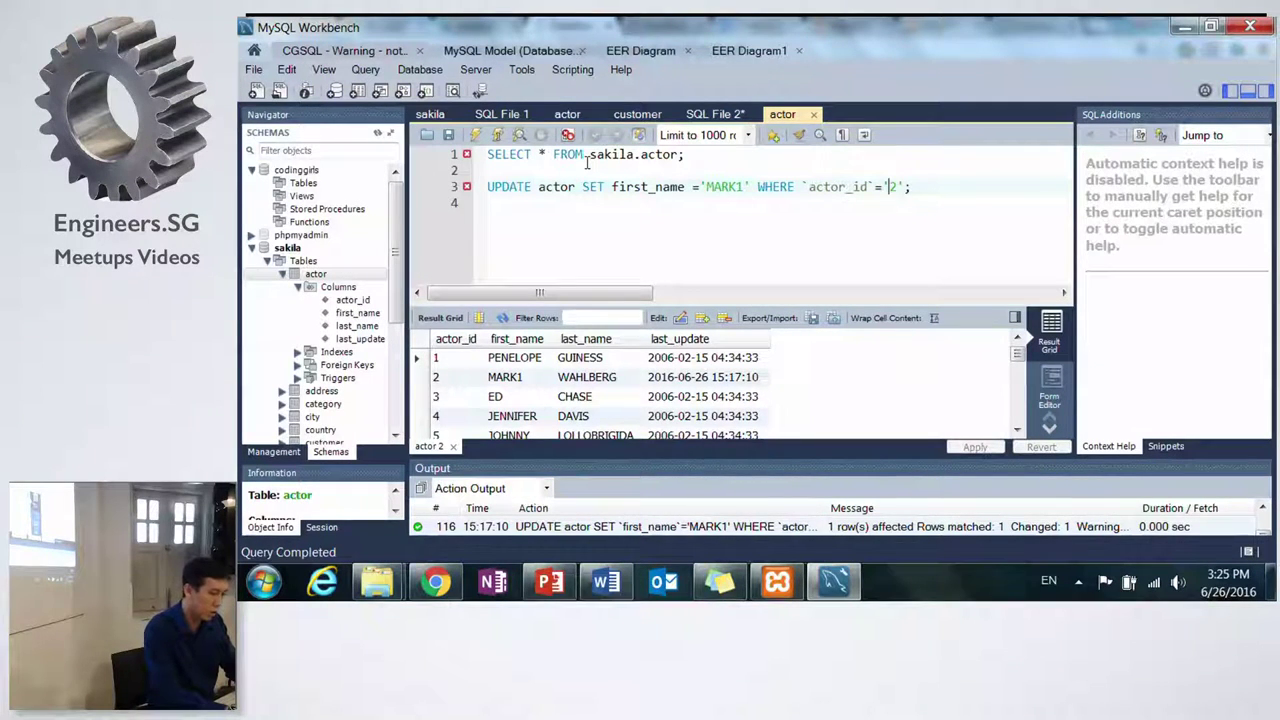
{"action": "key", "text": "shift+Left"}
{"action": "key", "text": "shift+Left"}
{"action": "key", "text": "shift+Left"}
{"action": "key", "text": "Right"}
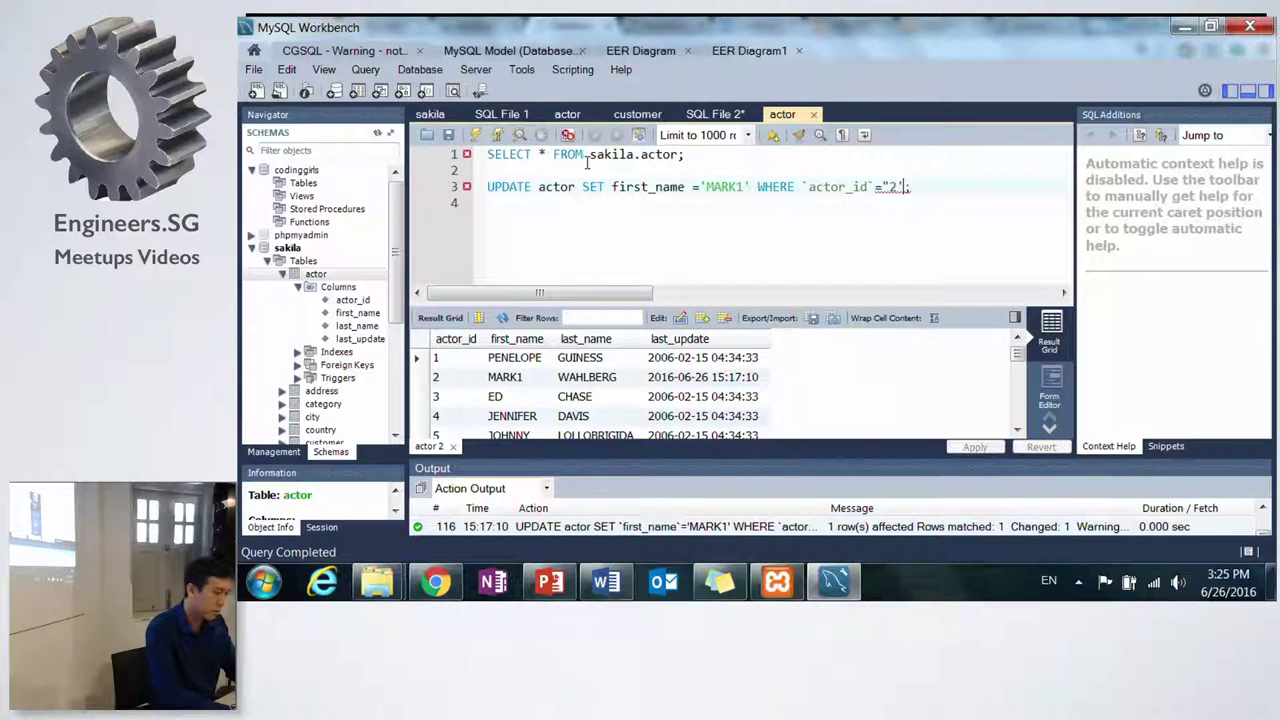
{"action": "key", "text": "Right"}
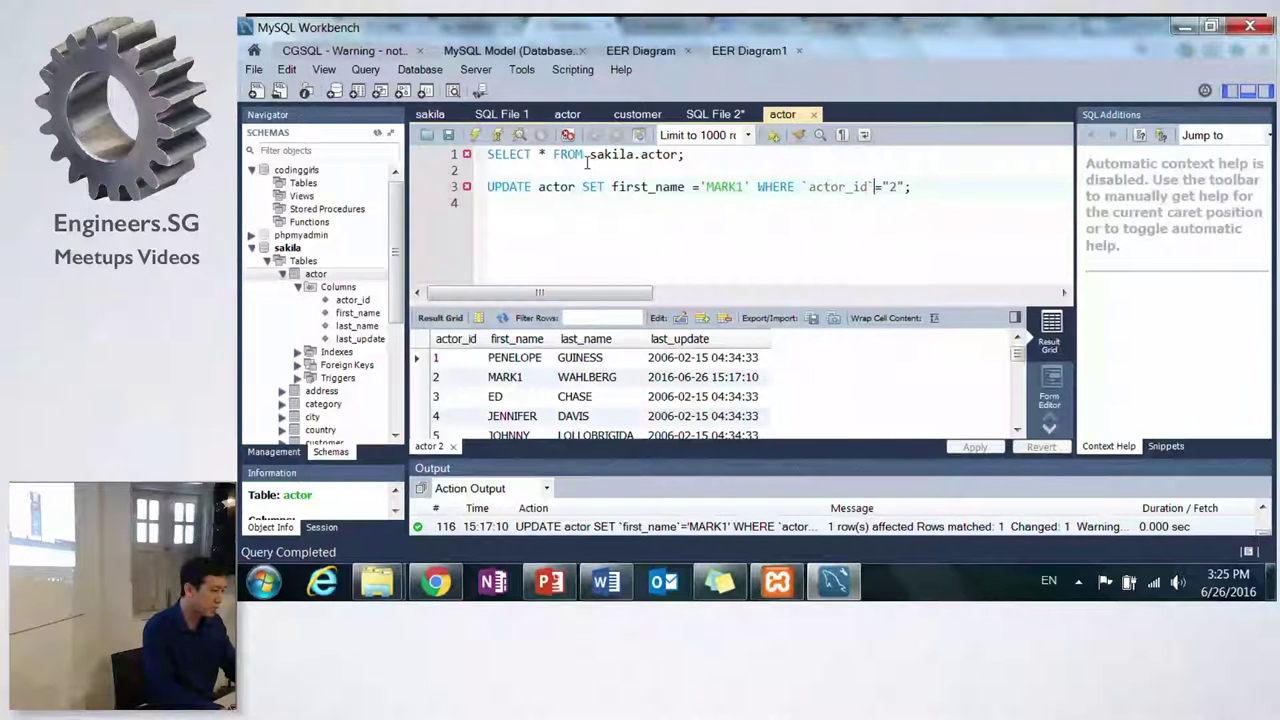
{"action": "key", "text": "Left"}
{"action": "key", "text": "Left"}
{"action": "key", "text": "Left"}
{"action": "key", "text": "Left"}
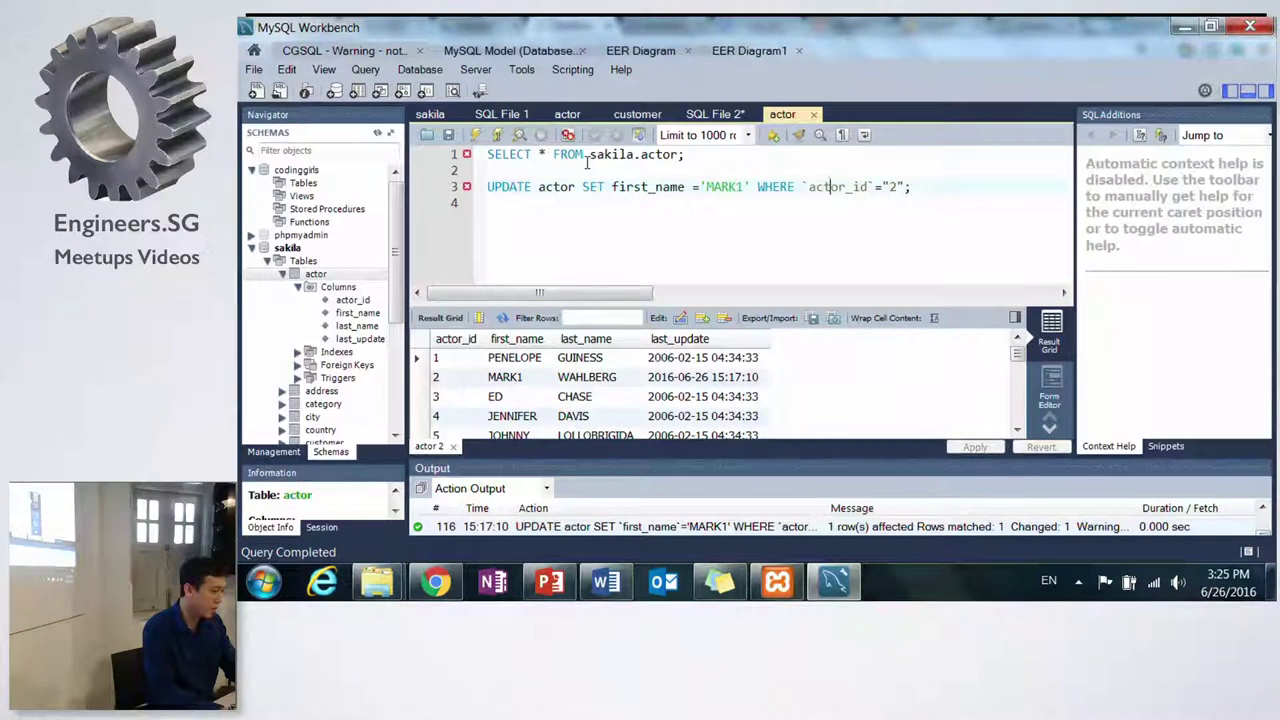
{"action": "key", "text": "Right"}
{"action": "key", "text": "Right"}
{"action": "key", "text": "Right"}
{"action": "key", "text": "Right"}
{"action": "key", "text": "Right"}
{"action": "key", "text": "Right"}
{"action": "key", "text": "Right"}
{"action": "key", "text": "Right"}
{"action": "key", "text": "Right"}
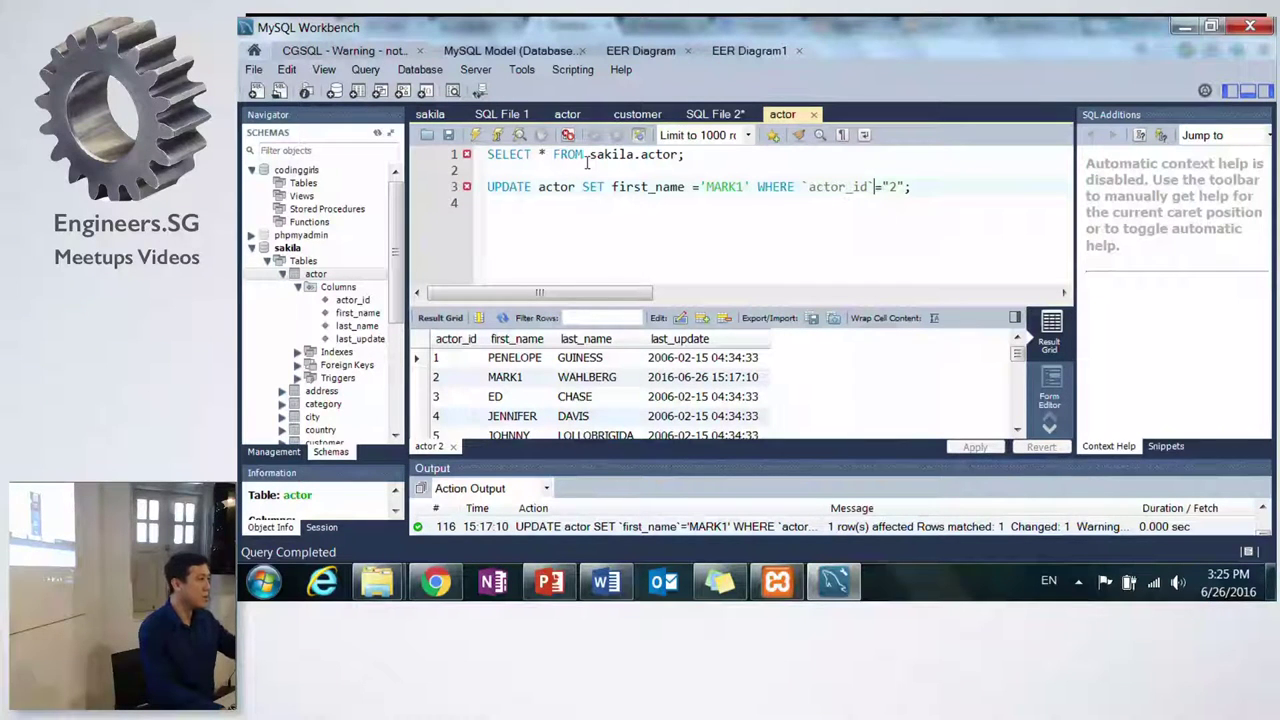
Strip the backticks from actor_id, leaving a space before =, then show the Inserting/Updating/Replacing Values slide in Chrome.
{"action": "key", "text": "BackSpace"}
{"action": "key", "text": "Left"}
{"action": "key", "text": "Left"}
{"action": "key", "text": "Left"}
{"action": "key", "text": "Left"}
{"action": "key", "text": "Left"}
{"action": "key", "text": "Left"}
{"action": "key", "text": "Left"}
{"action": "key", "text": "Left"}
{"action": "key", "text": "Left"}
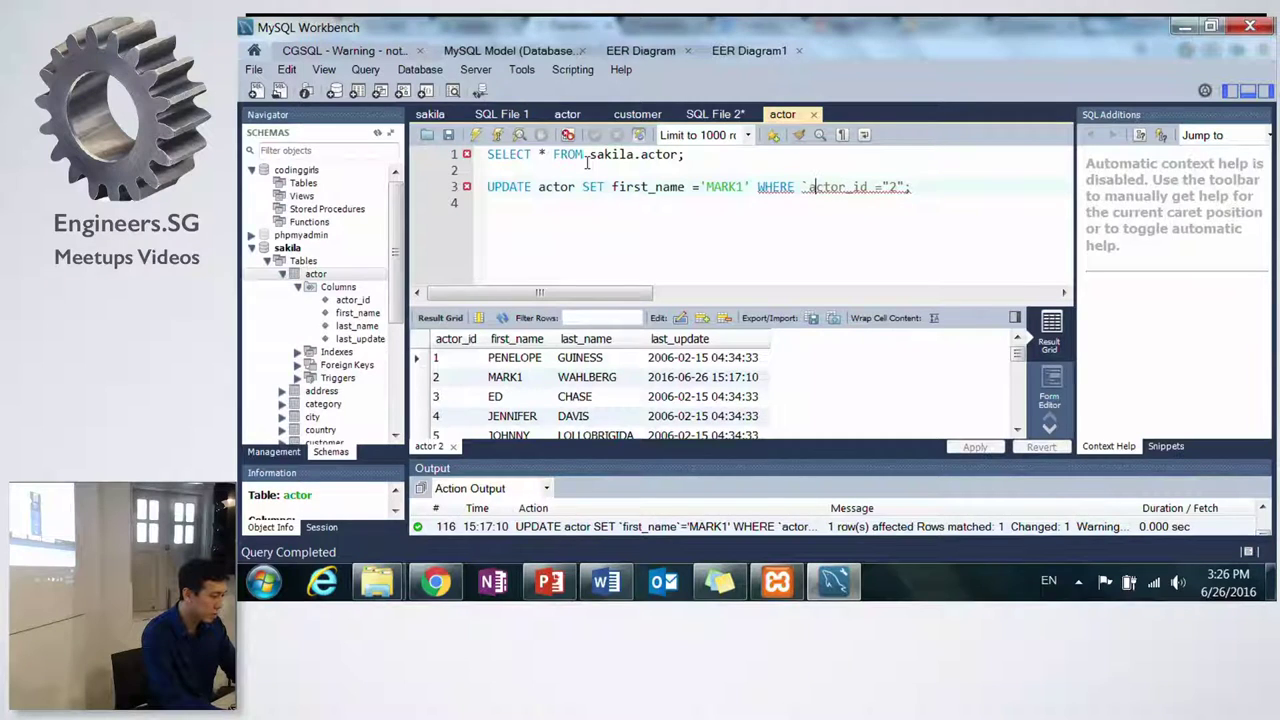
{"action": "key", "text": "BackSpace"}
{"action": "key", "text": "Left"}
{"action": "key", "text": "Left"}
{"action": "key", "text": "Left"}
{"action": "key", "text": "Left"}
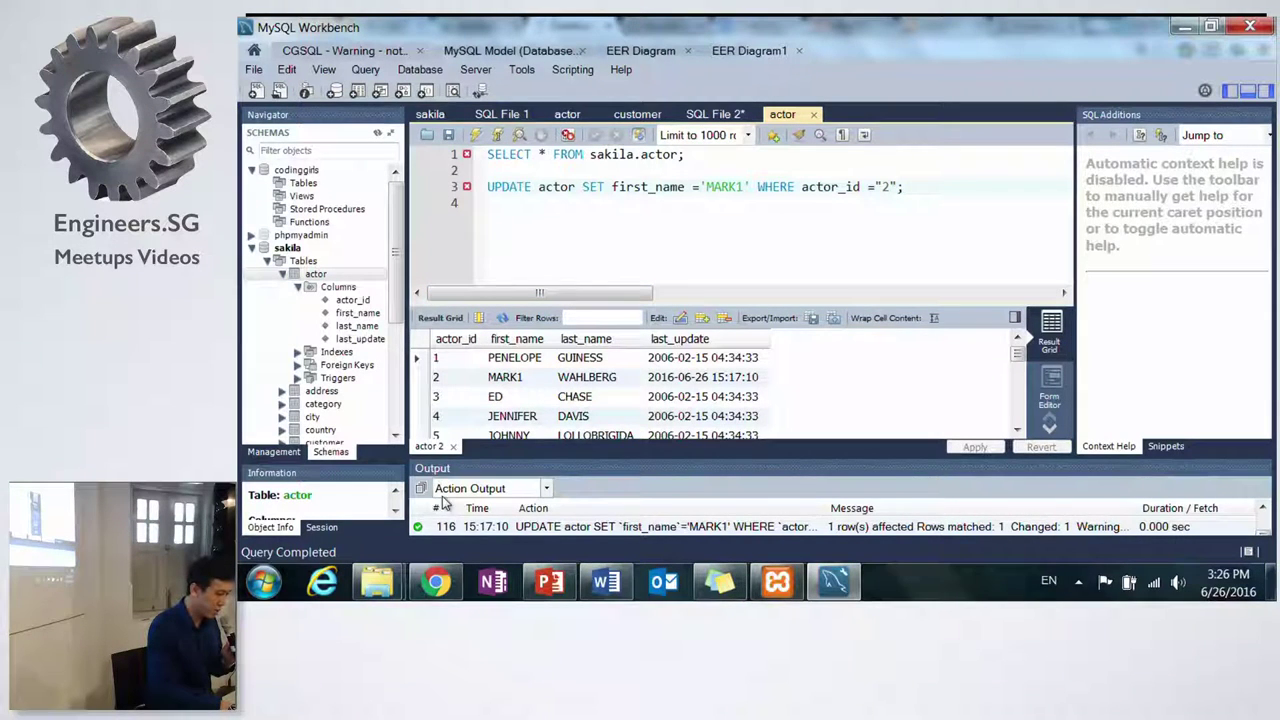
{"action": "left_click", "coordinate": [440, 582]}
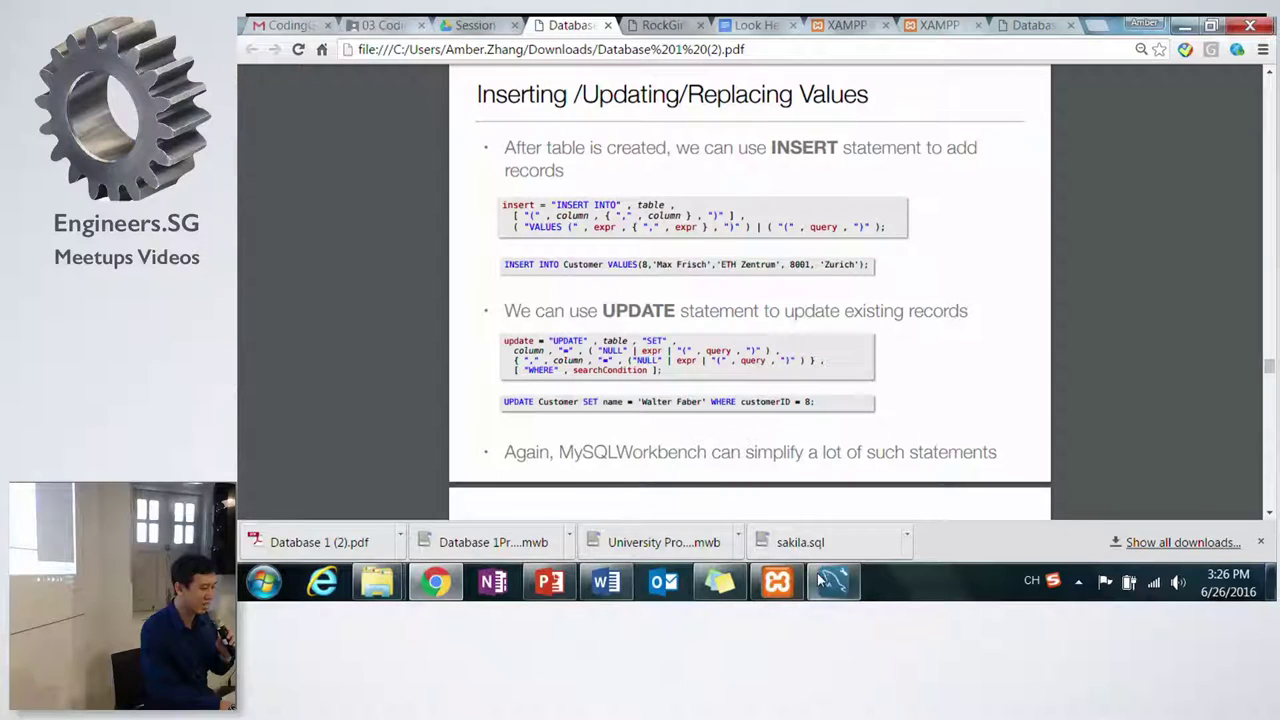
{"action": "mouse_move", "coordinate": [833, 585]}
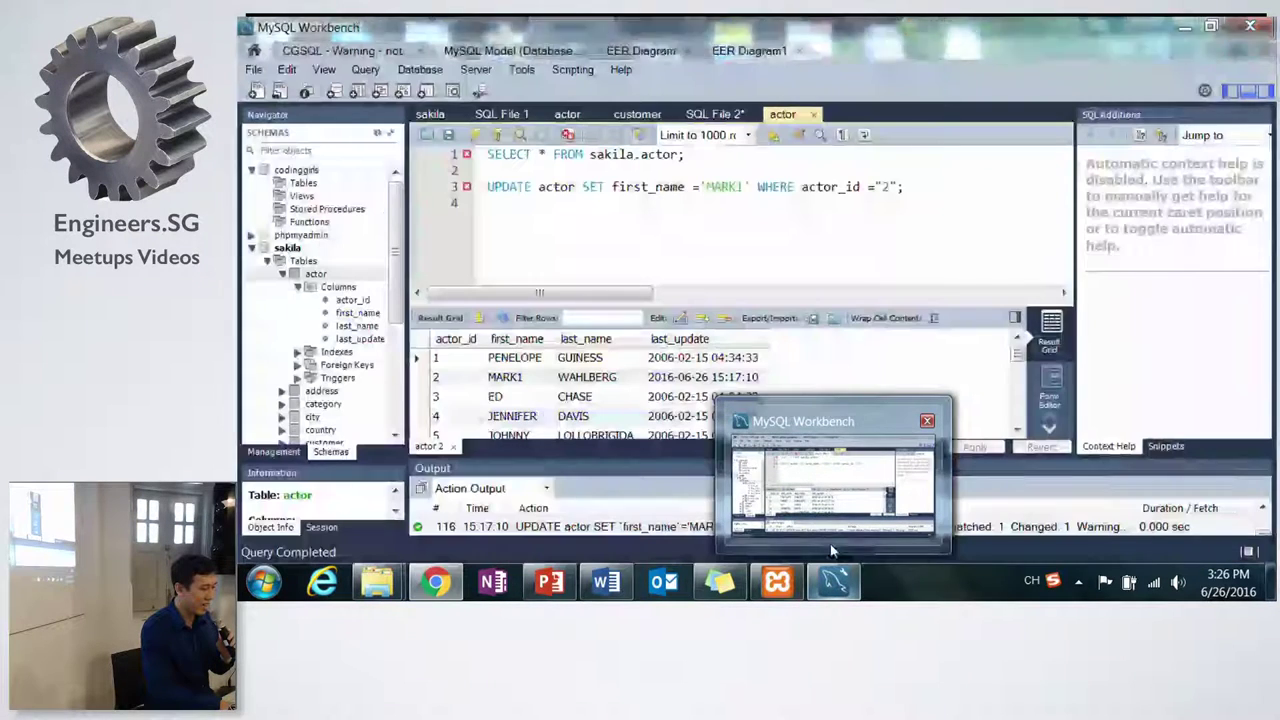
{"action": "left_click", "coordinate": [828, 532]}
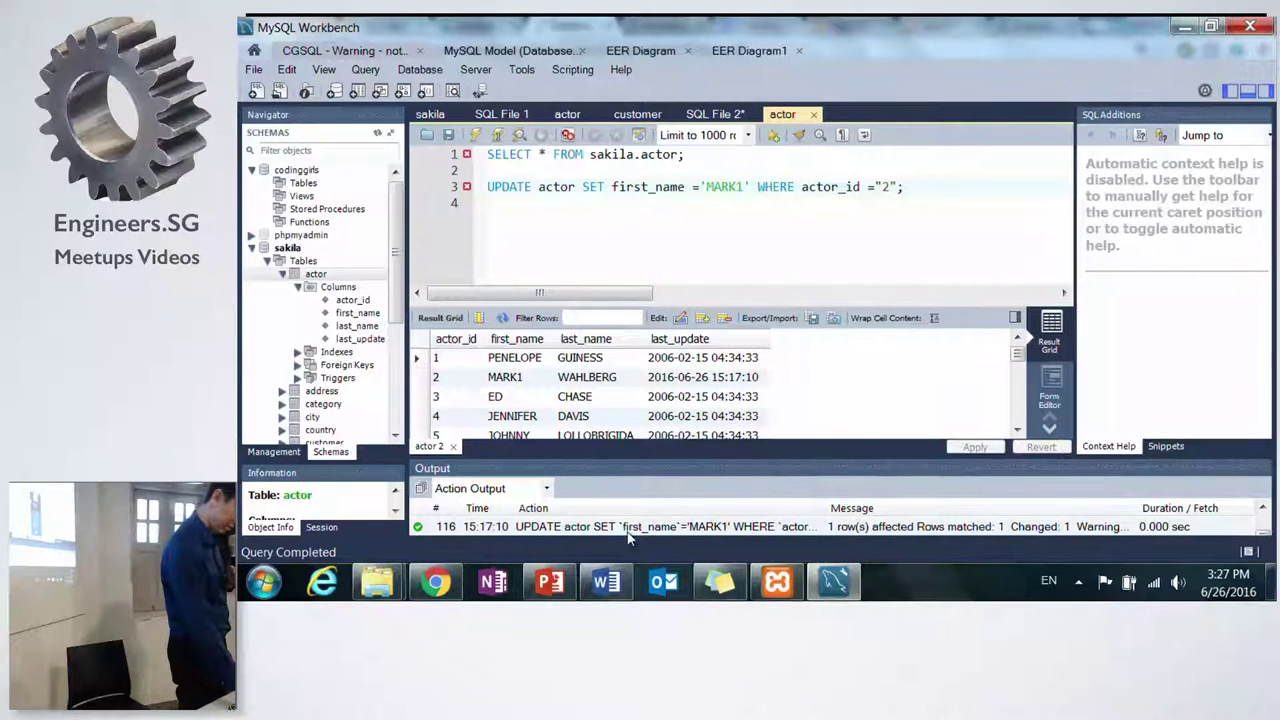
{"action": "left_click", "coordinate": [435, 582]}
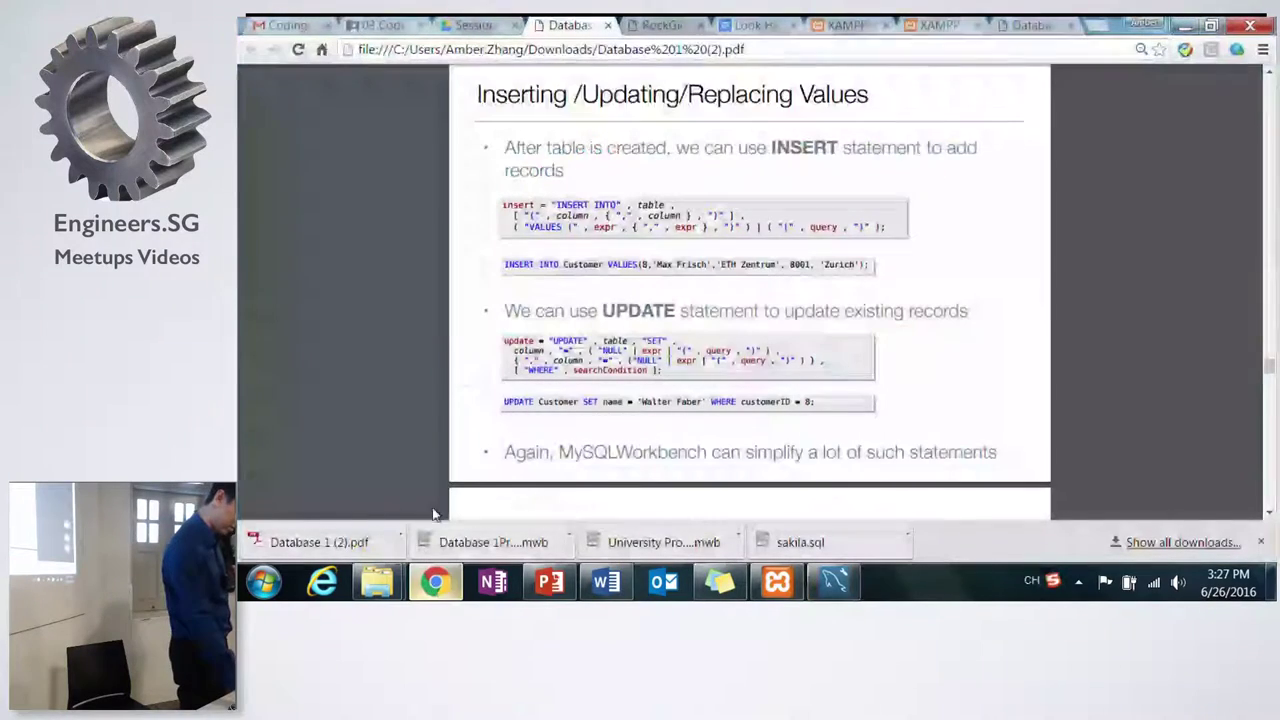
Autoscroll the lecture PDF down to page 46, the Querying the table - SELECT slide.
{"action": "middle_click", "coordinate": [412, 380]}
{"action": "scroll", "coordinate": [412, 383], "scroll_direction": "up", "scroll_amount": 5}
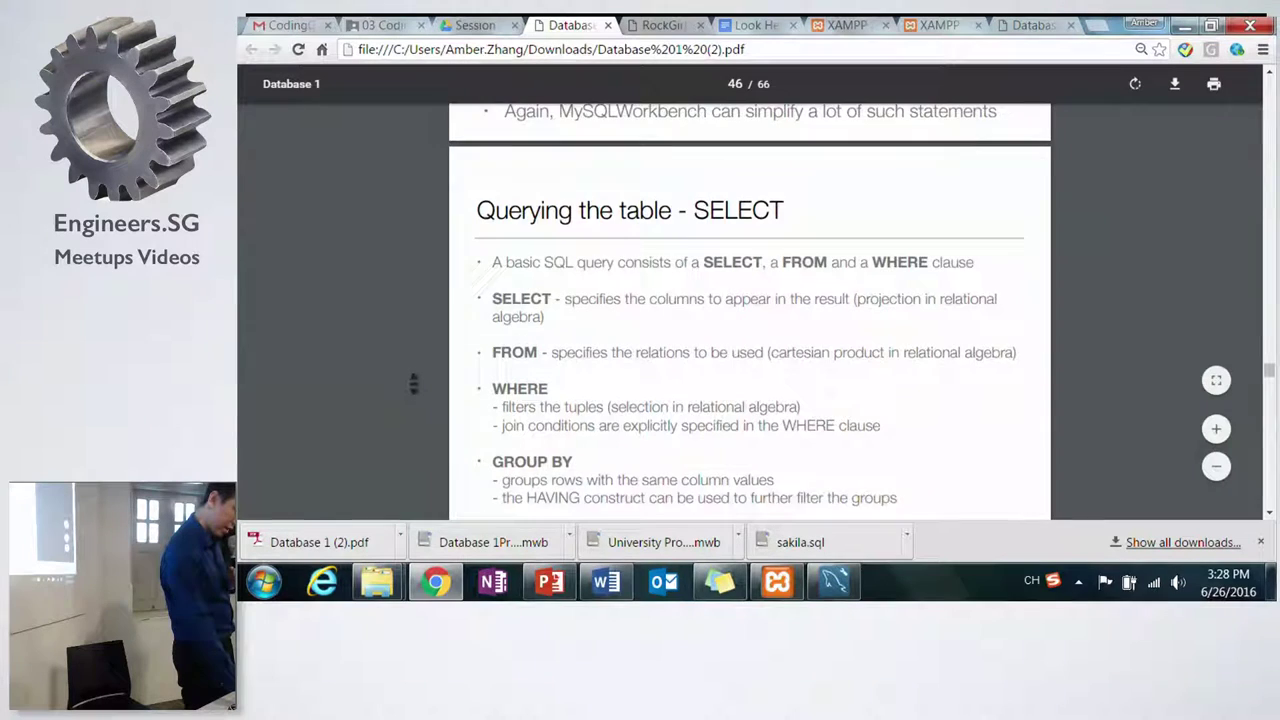
{"action": "middle_click", "coordinate": [411, 379]}
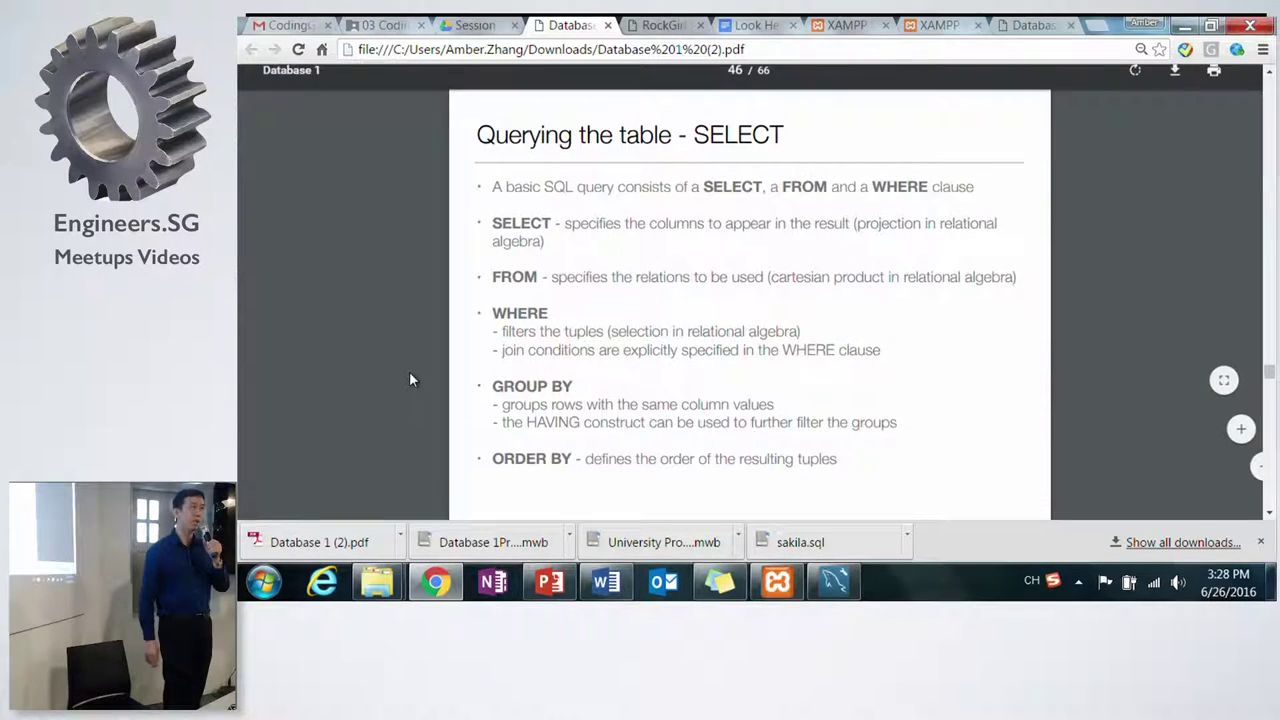
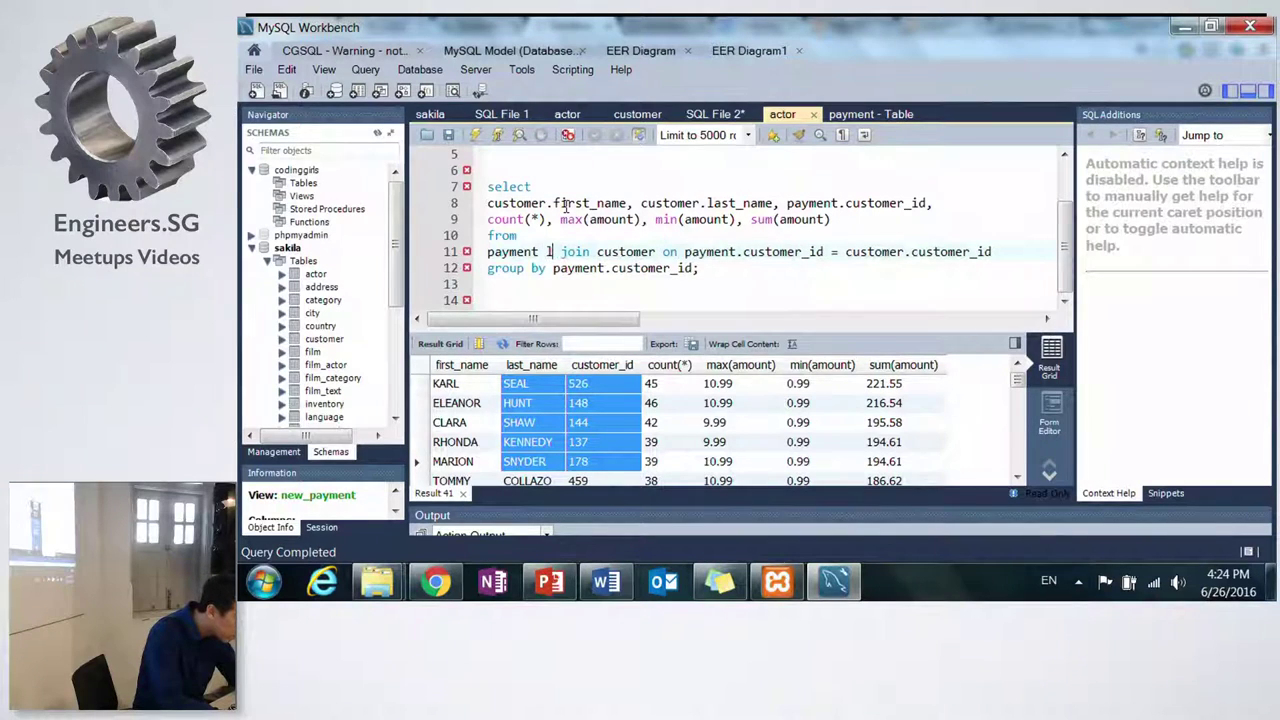
Make line 11 a right join, rerun the per-customer payment summary, and sort by sum(amount).
{"action": "type", "text": "right"}
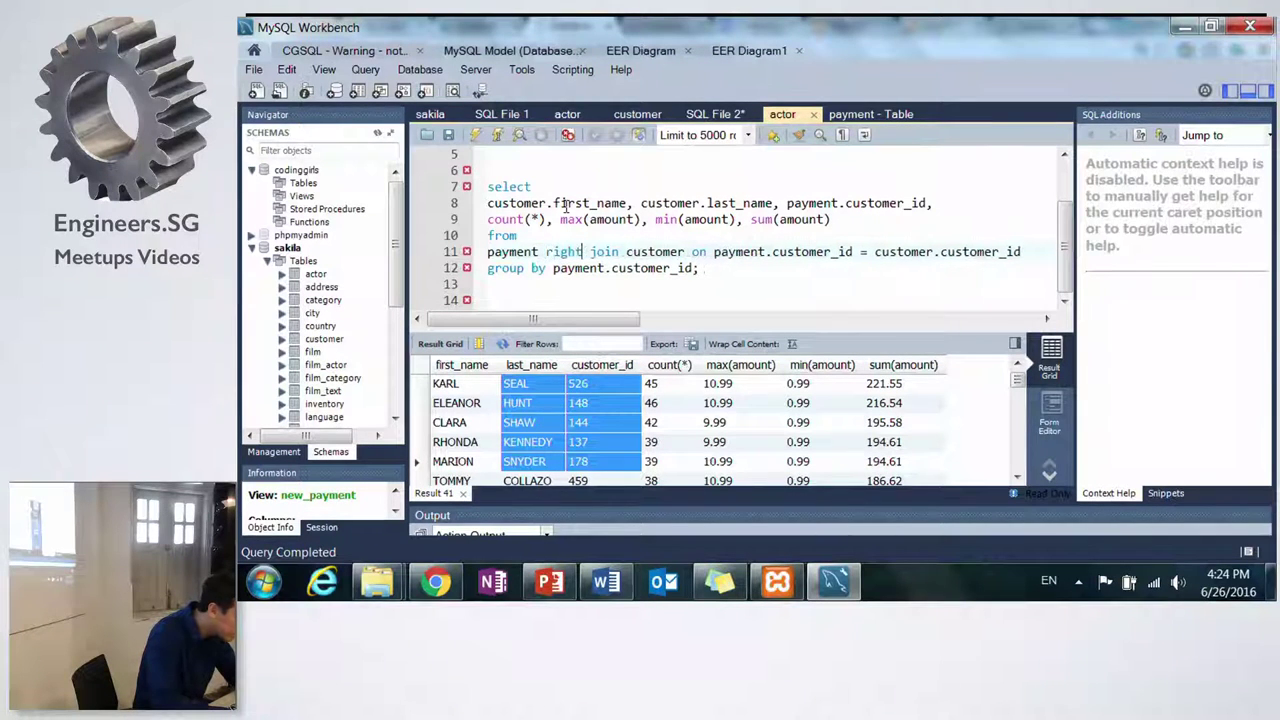
{"action": "left_click", "coordinate": [497, 138]}
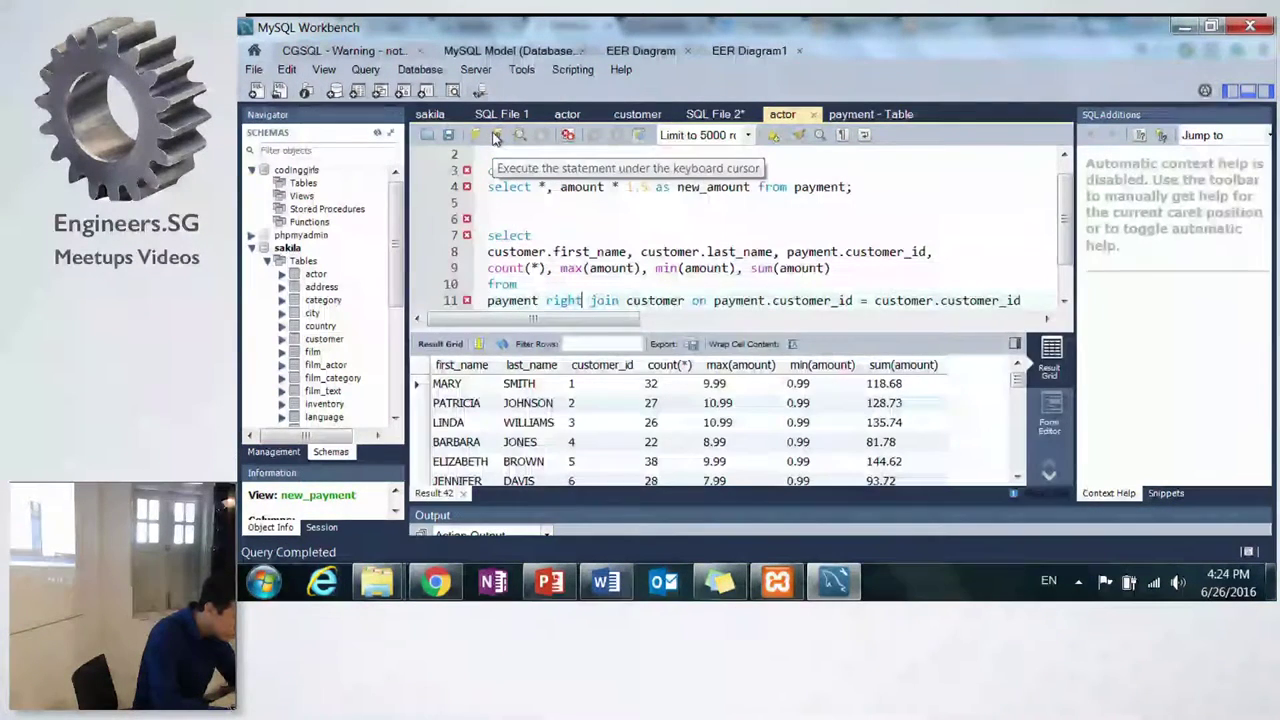
{"action": "left_click", "coordinate": [893, 366]}
Sort the result grid by sum(amount) ascending so the lowest payment totals come first.
{"action": "left_click", "coordinate": [893, 366]}
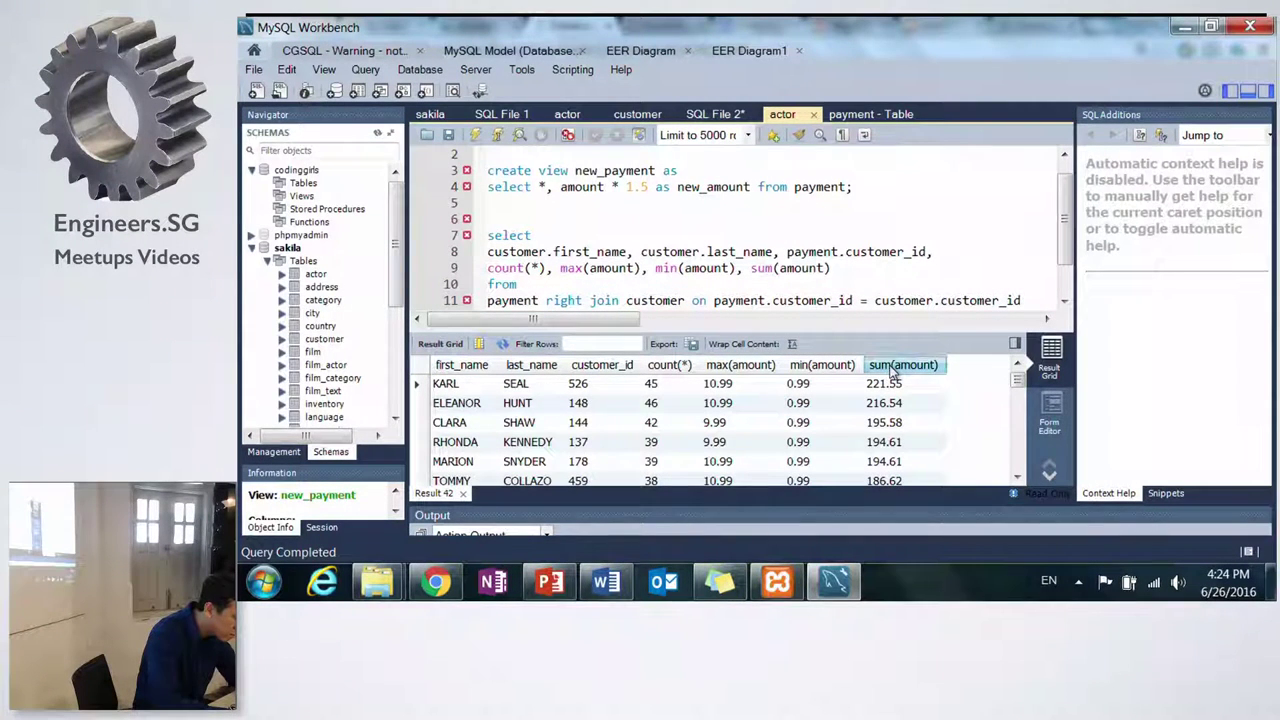
{"action": "left_click", "coordinate": [893, 366]}
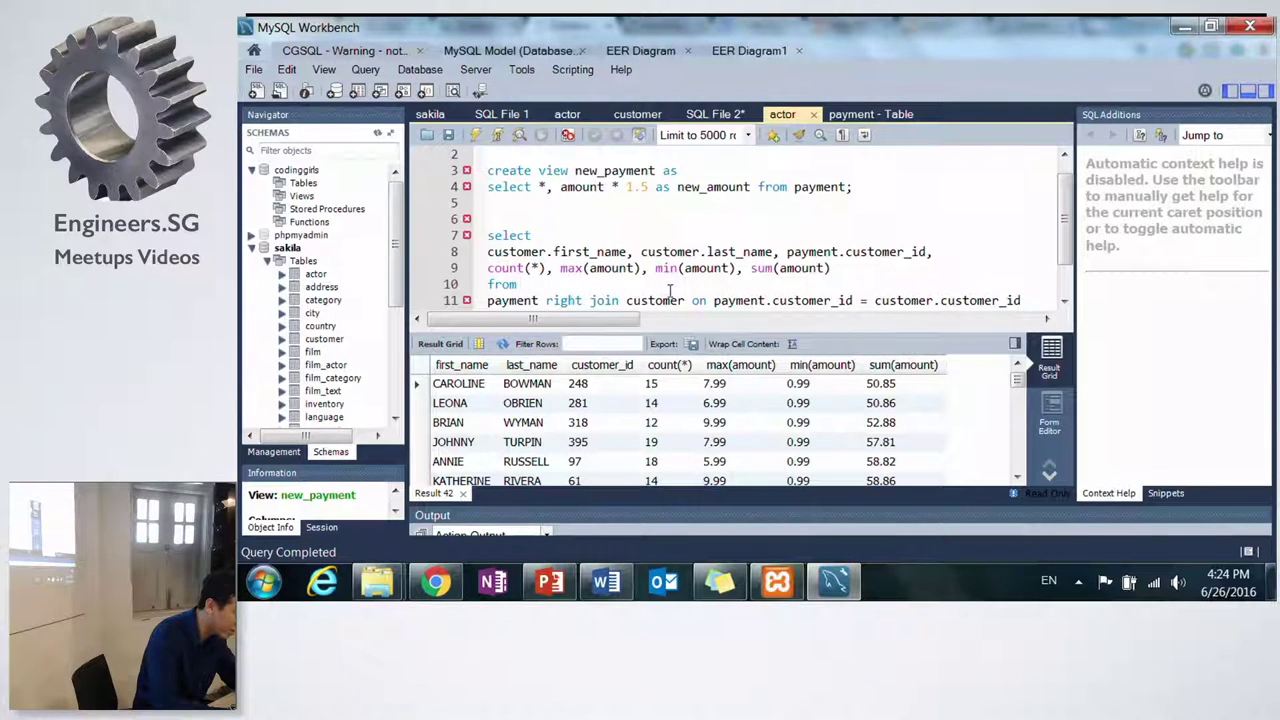
{"action": "scroll", "coordinate": [670, 295], "scroll_direction": "down", "scroll_amount": 1}
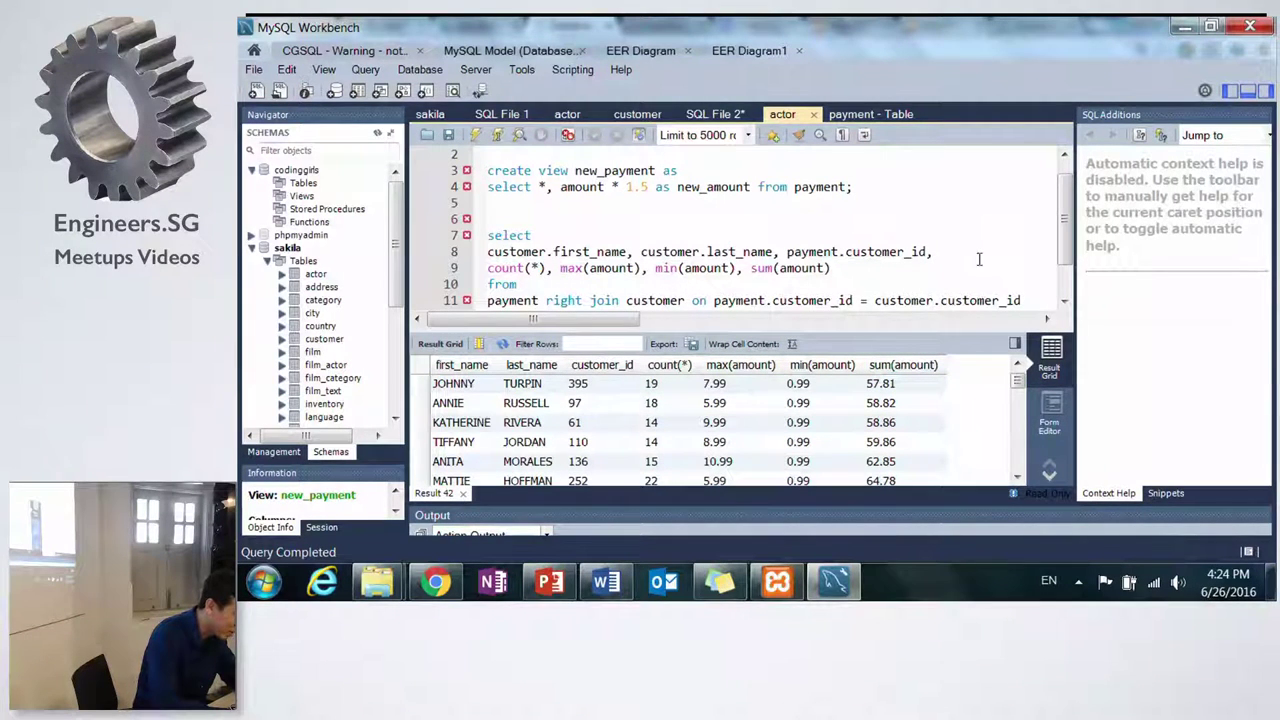
Bring up the inner and outer joins lecture slides in Chrome.
{"action": "left_click", "coordinate": [1065, 300]}
{"action": "left_click", "coordinate": [1065, 300]}
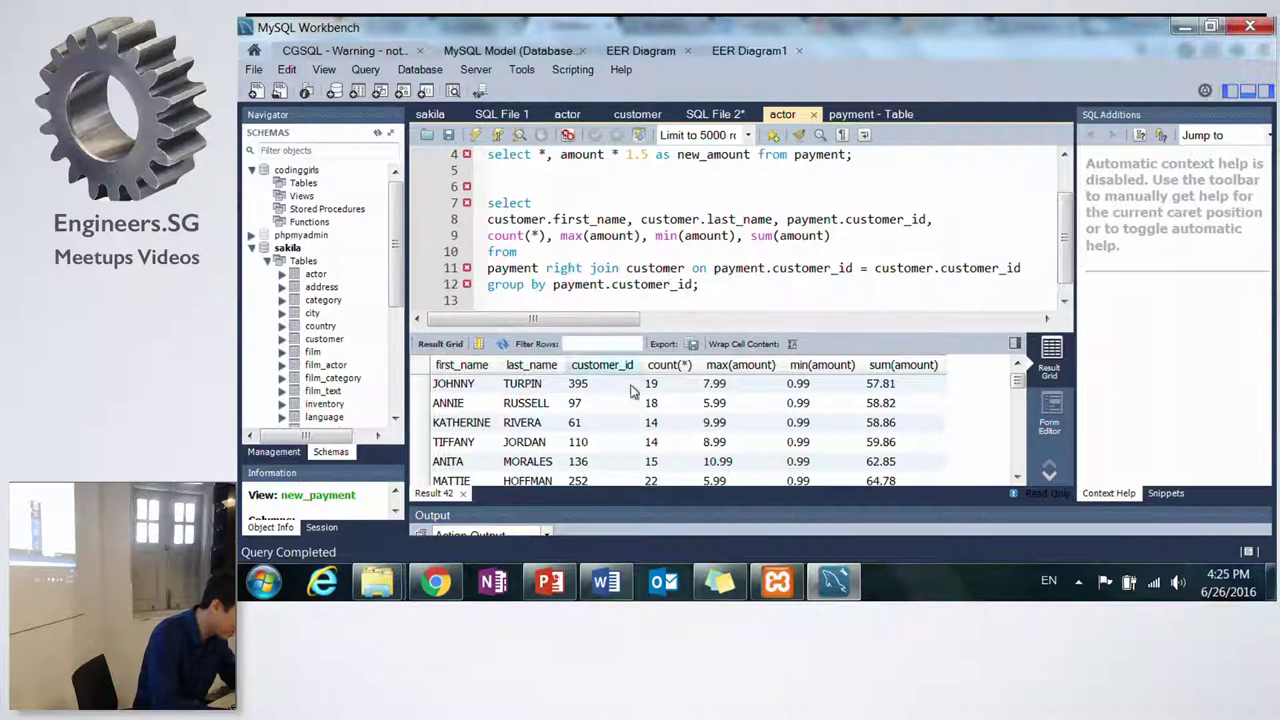
{"action": "left_click", "coordinate": [435, 582]}
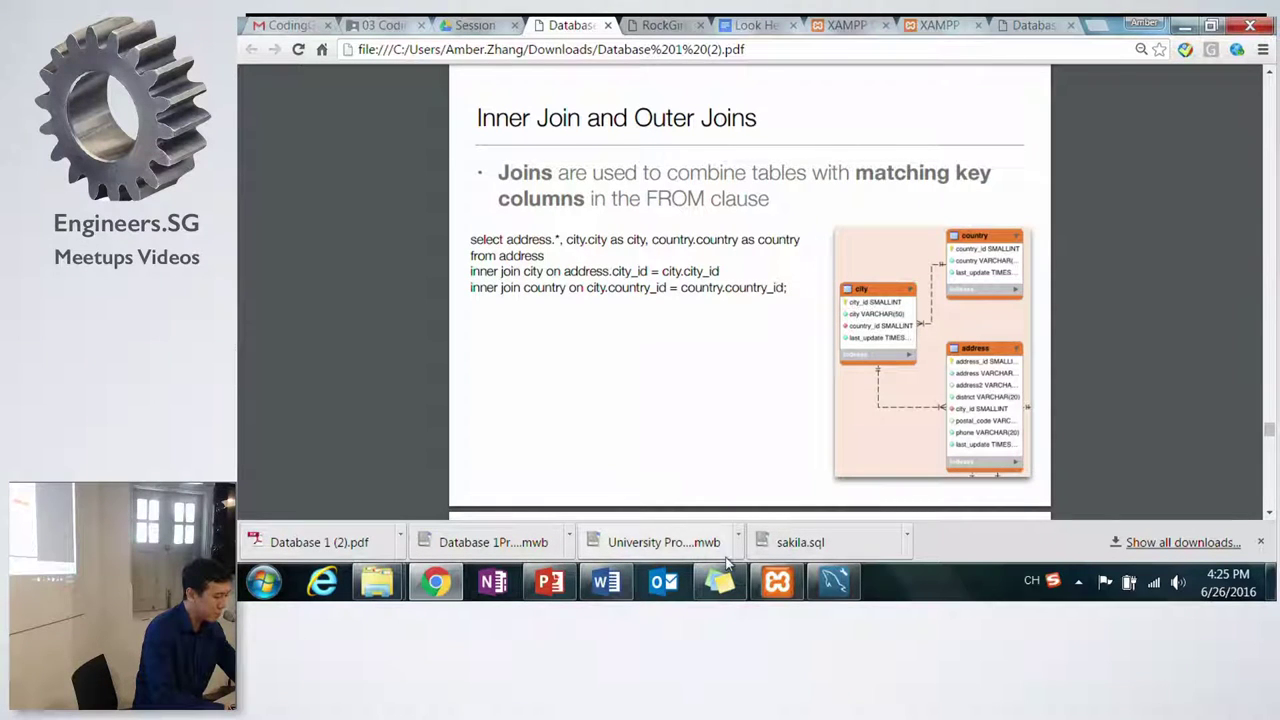
Review the 'Inner Join and Outer Joins' slide's address–city–country join example, then return to Workbench.
{"action": "left_click", "coordinate": [436, 582]}
{"action": "left_click", "coordinate": [436, 582]}
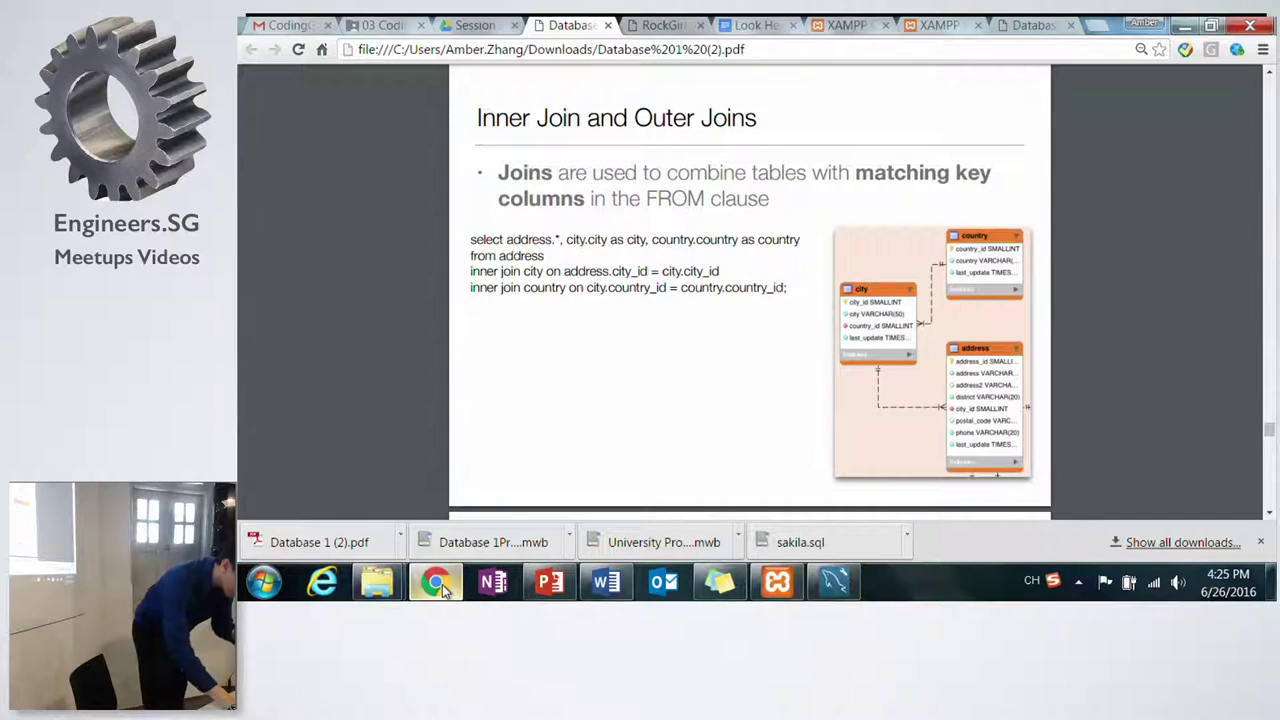
{"action": "left_click", "coordinate": [833, 588]}
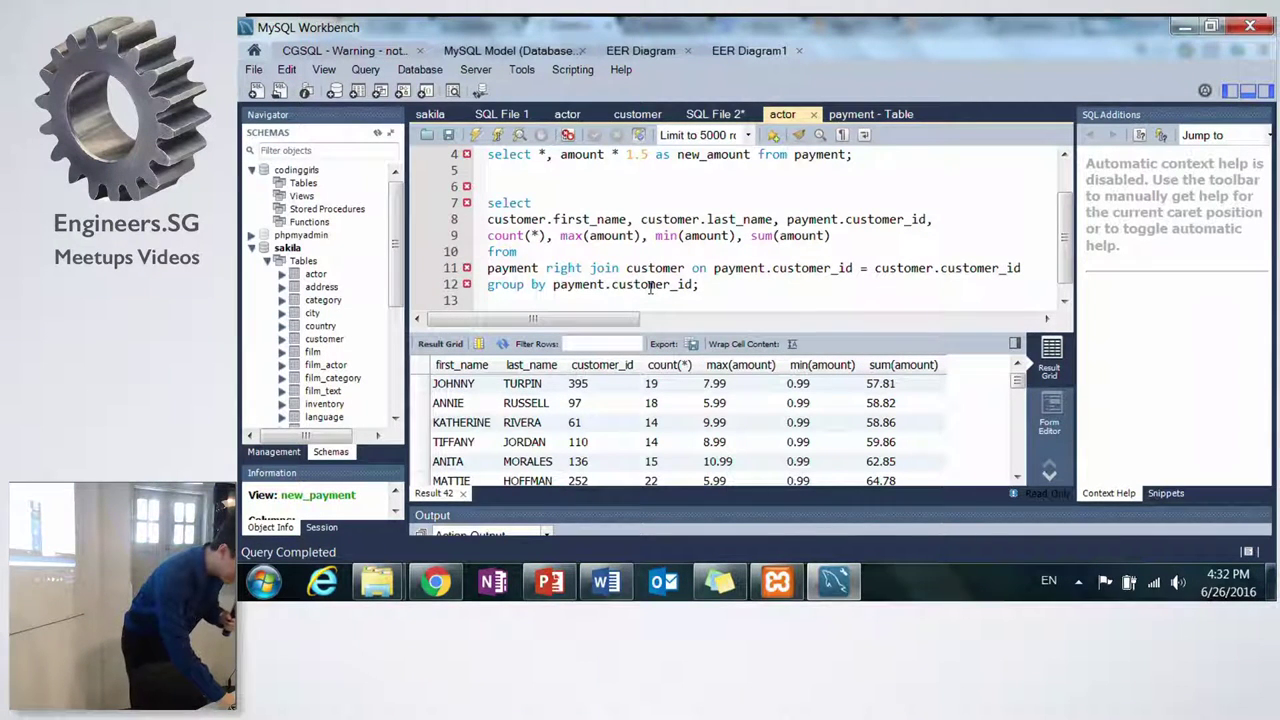
Switch over to the SQL lecture slides in Chrome.
{"action": "left_click", "coordinate": [435, 582]}
Move through the slides to 'Other Useful Functions' listing now(), current_date() and substr().
{"action": "scroll", "coordinate": [575, 448], "scroll_direction": "down", "scroll_amount": 10}
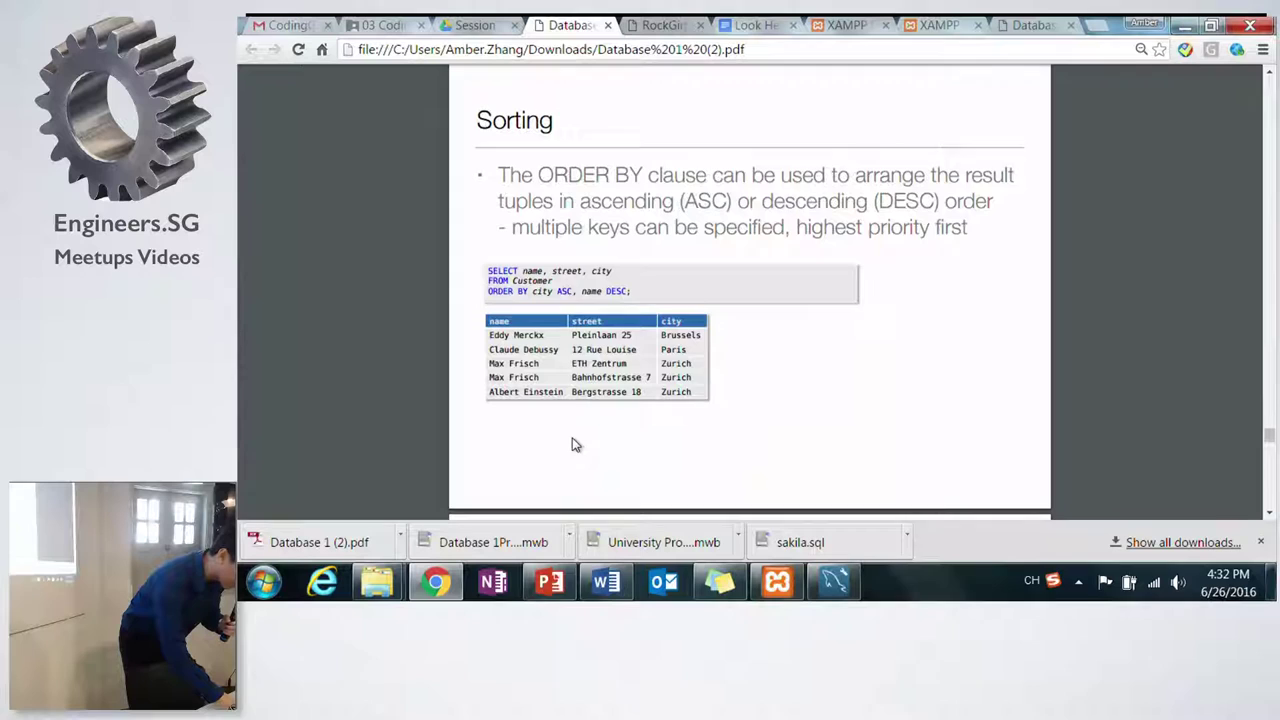
{"action": "scroll", "coordinate": [572, 437], "scroll_direction": "down", "scroll_amount": 5}
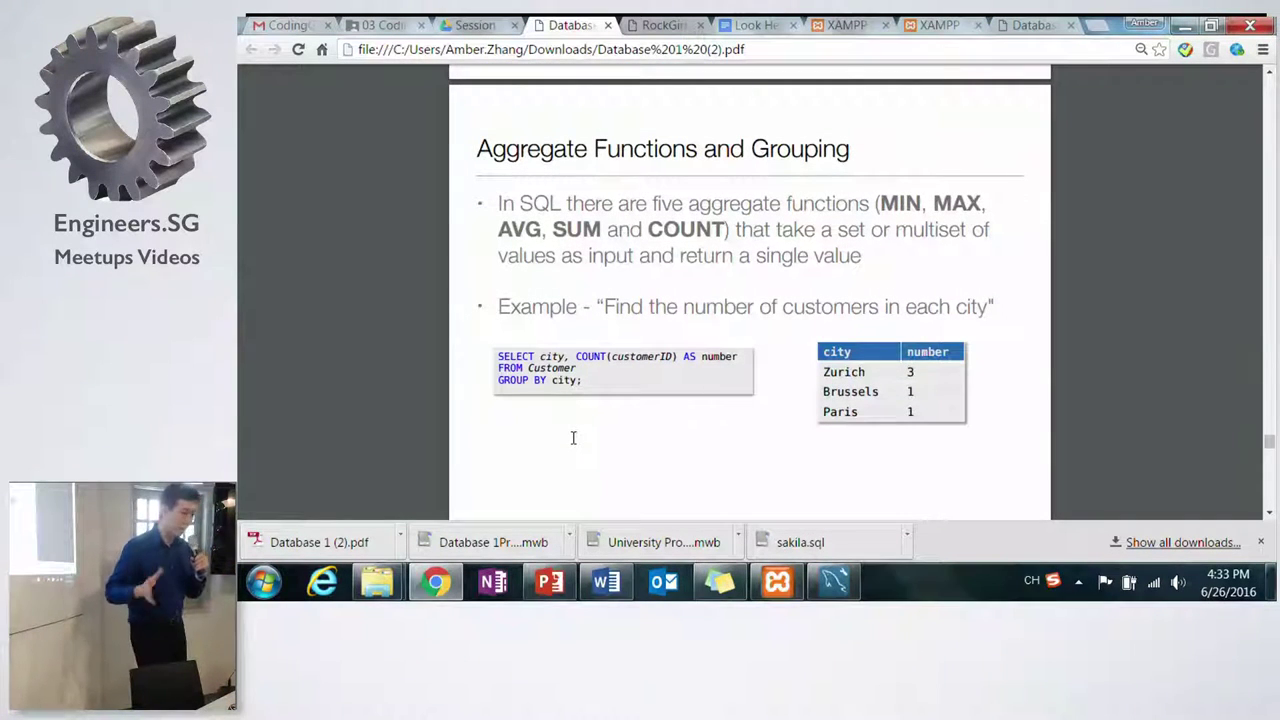
{"action": "middle_click", "coordinate": [573, 440]}
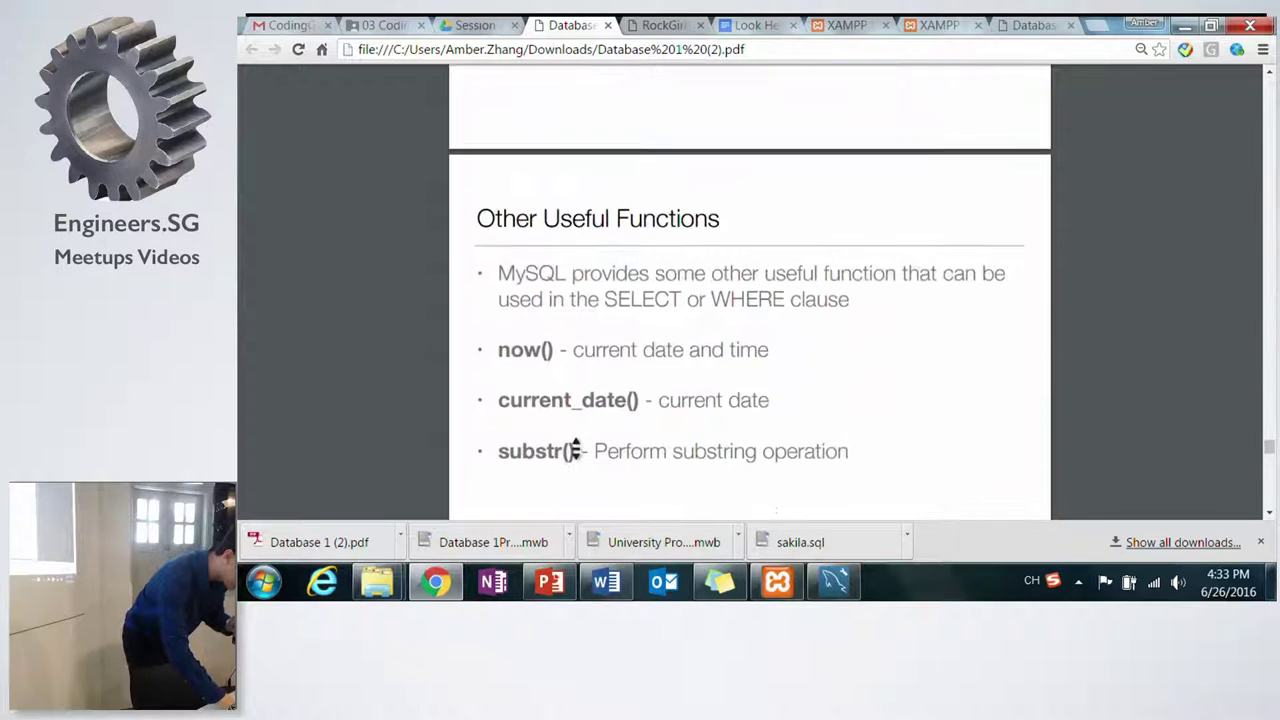
{"action": "middle_click", "coordinate": [574, 442]}
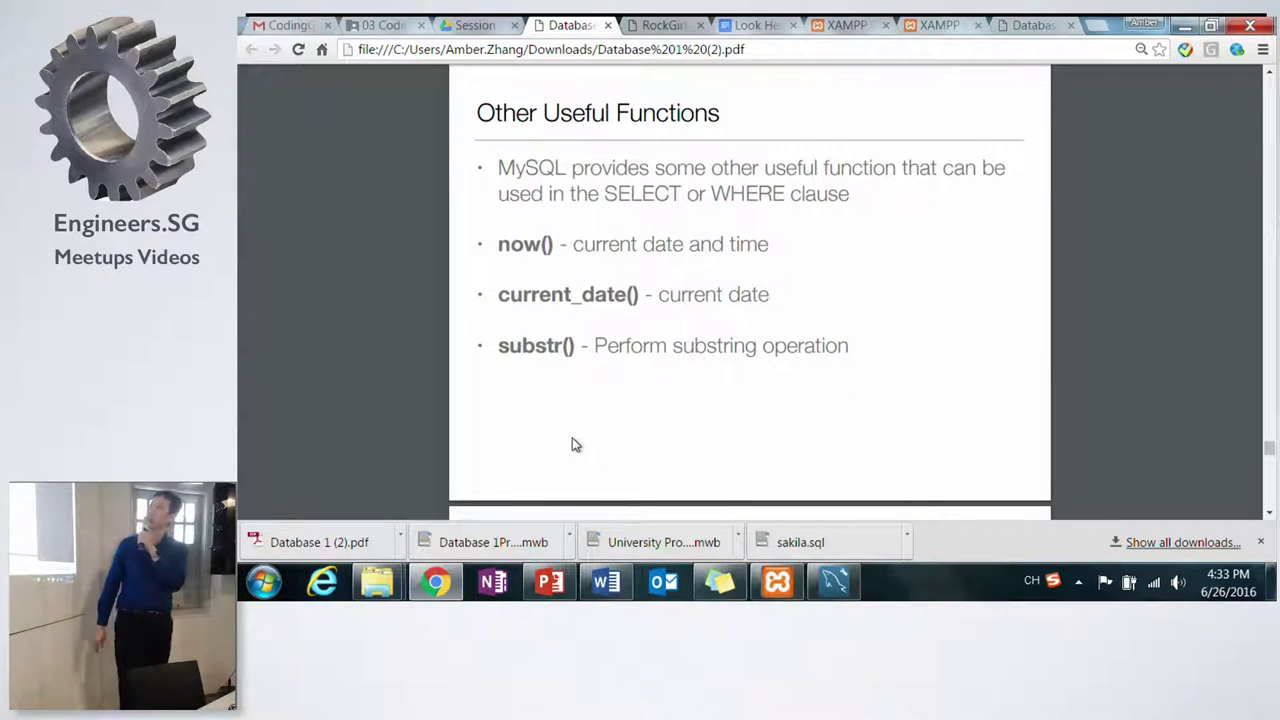
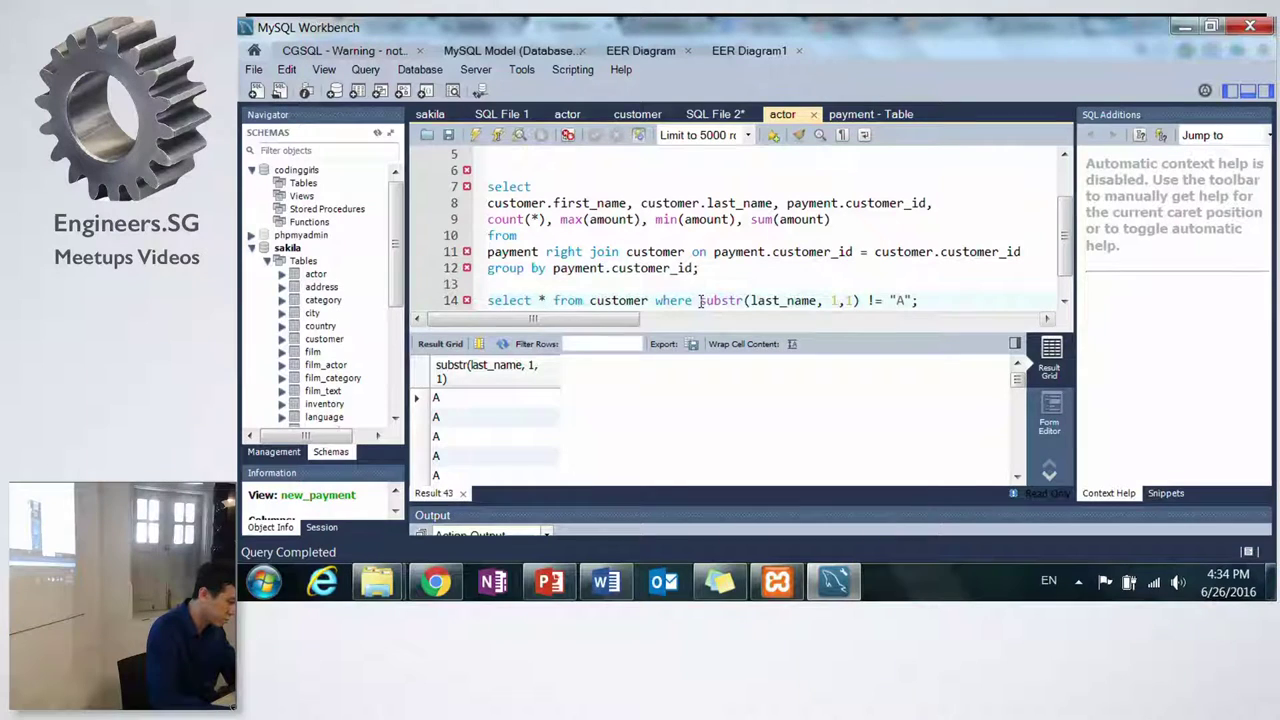
Put the substr condition on its own line, run the customer last-name filter, and sort by last_name.
{"action": "left_click", "coordinate": [699, 300]}
{"action": "key", "text": "Return"}
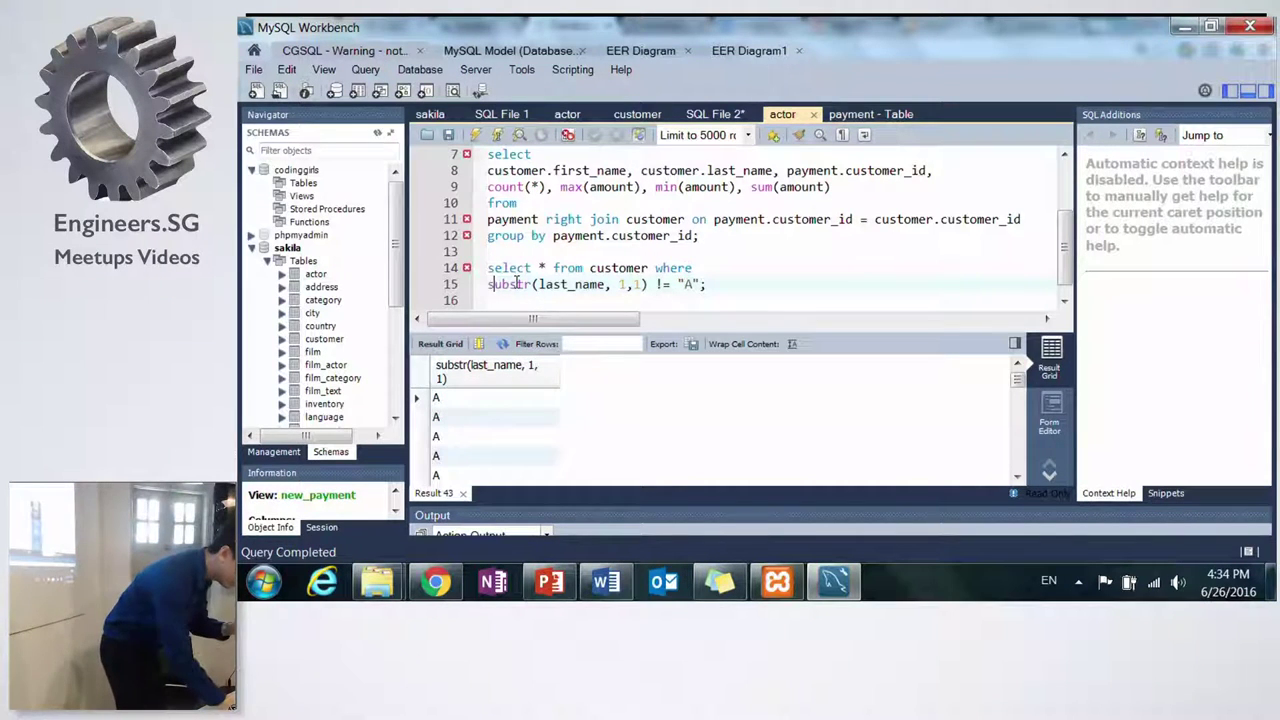
{"action": "left_click", "coordinate": [498, 138]}
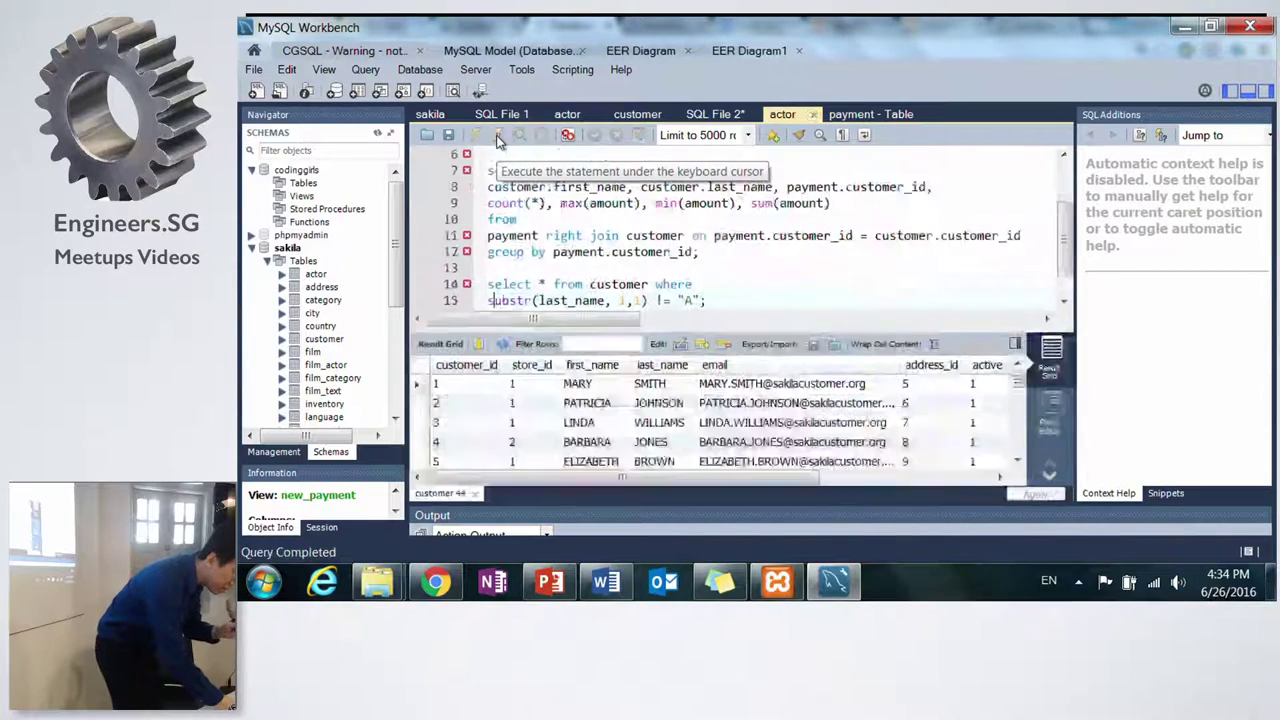
{"action": "left_click", "coordinate": [657, 400]}
{"action": "left_click", "coordinate": [662, 366]}
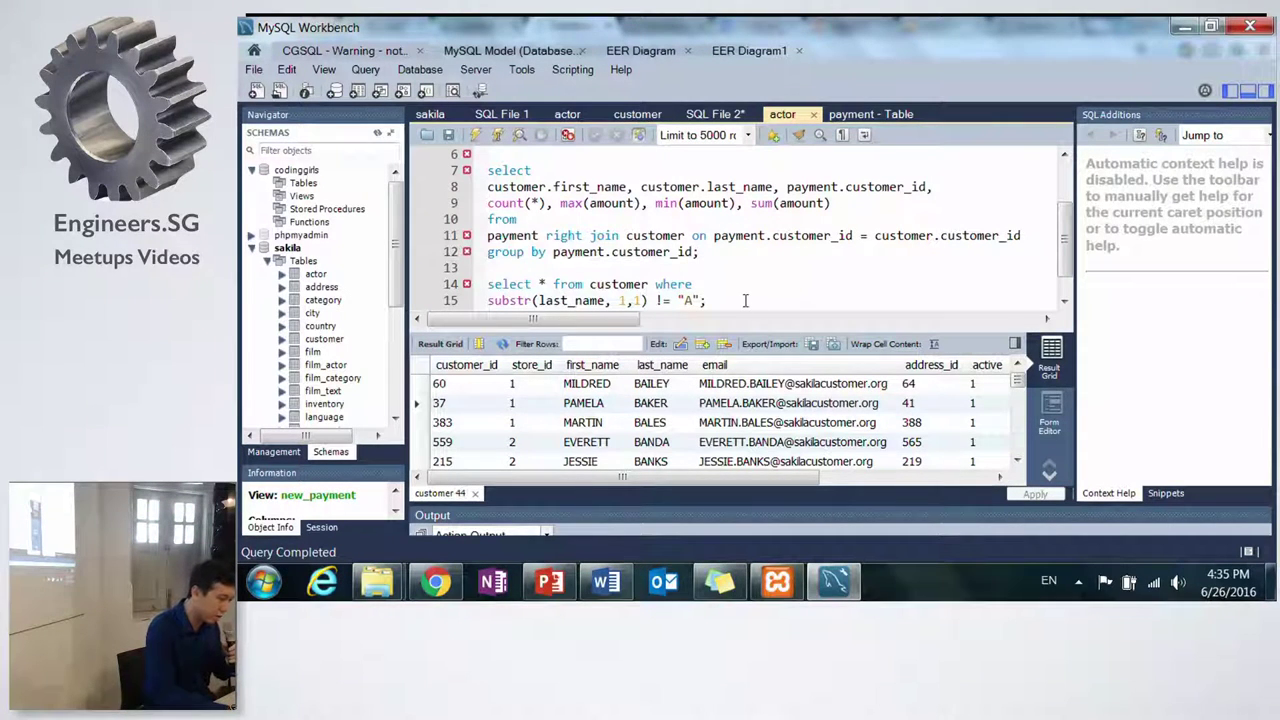
{"action": "key", "text": "Return"}
{"action": "key", "text": "Return"}
{"action": "type", "text": "select now();"}
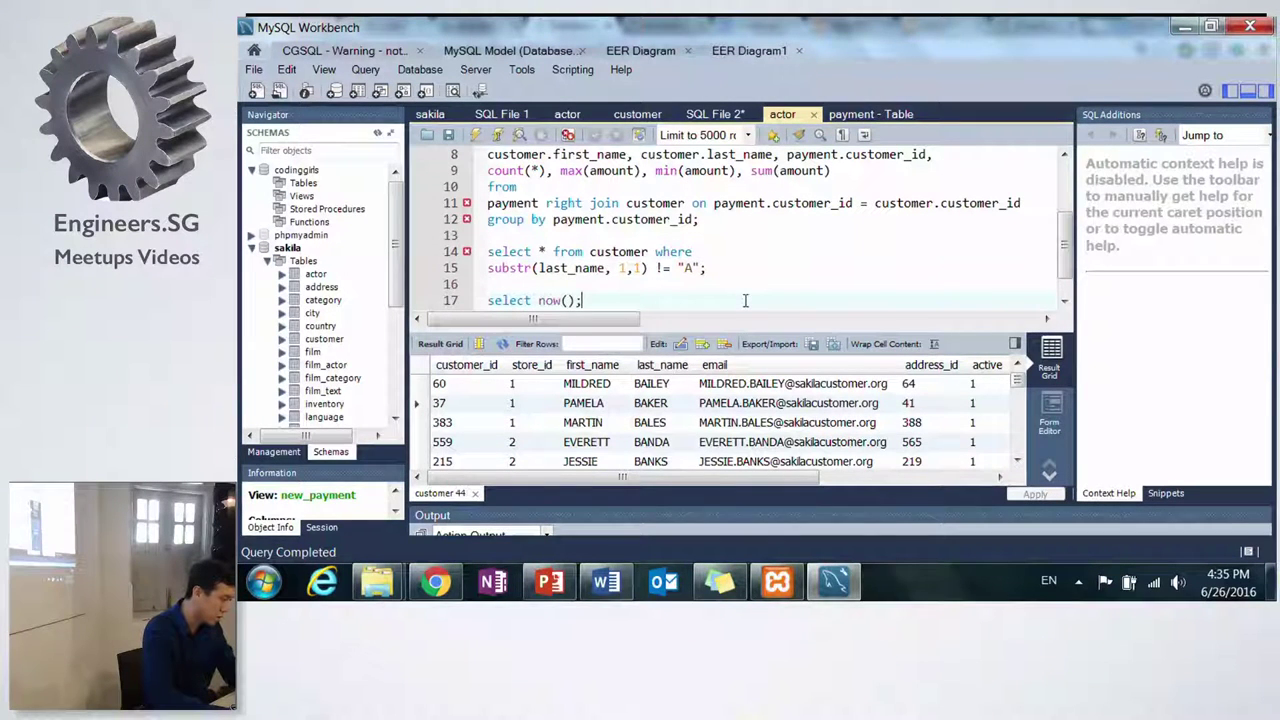
{"action": "key", "text": "Return"}
{"action": "key", "text": "BackSpace"}
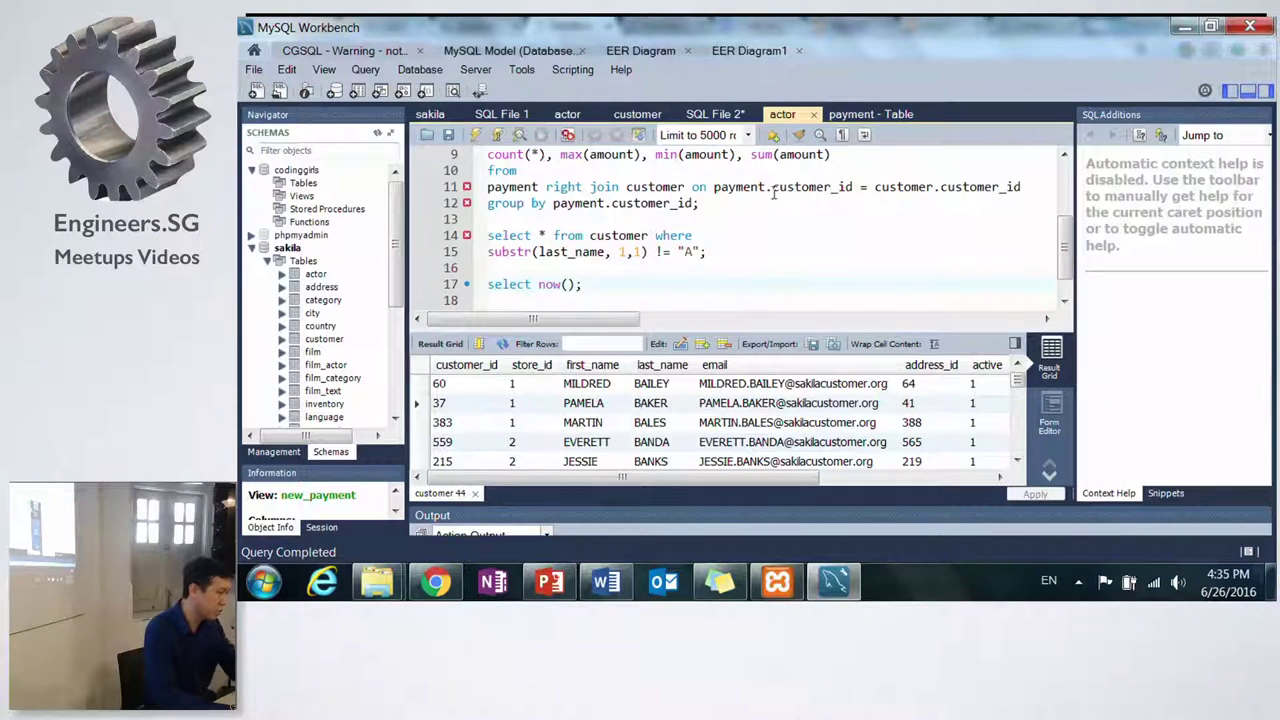
{"action": "left_click", "coordinate": [497, 134]}
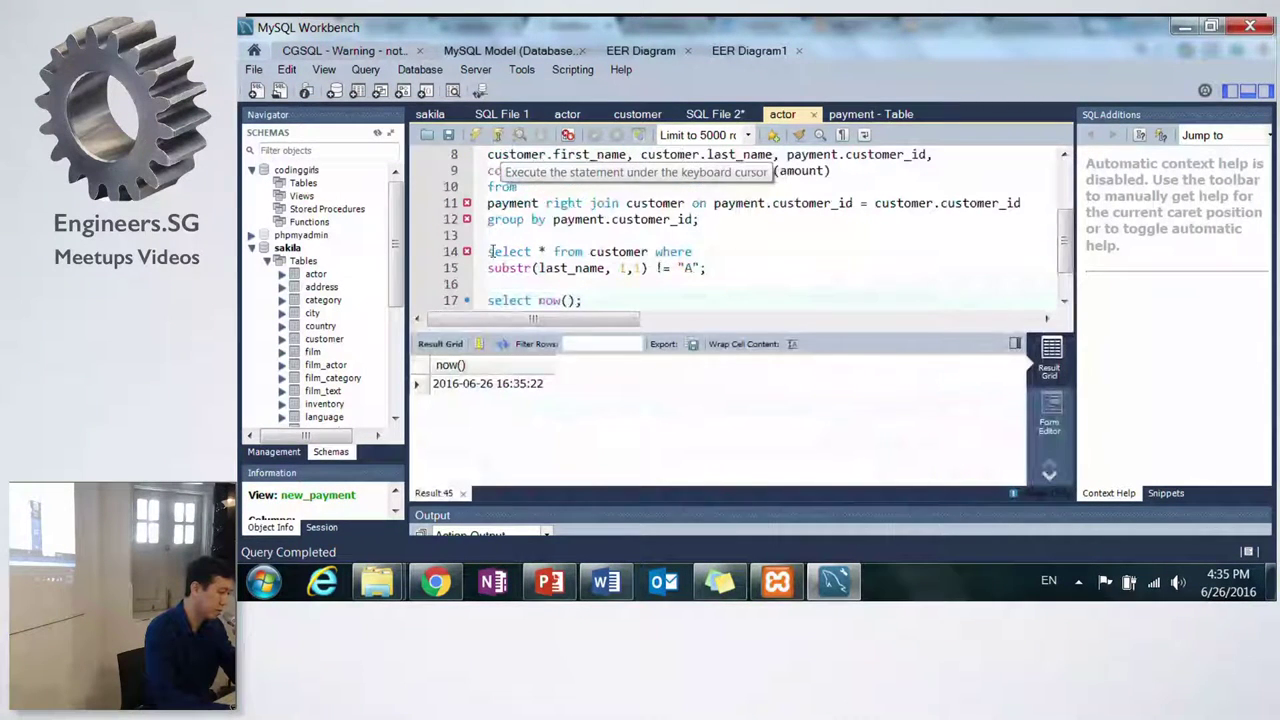
{"action": "key", "text": "Return"}
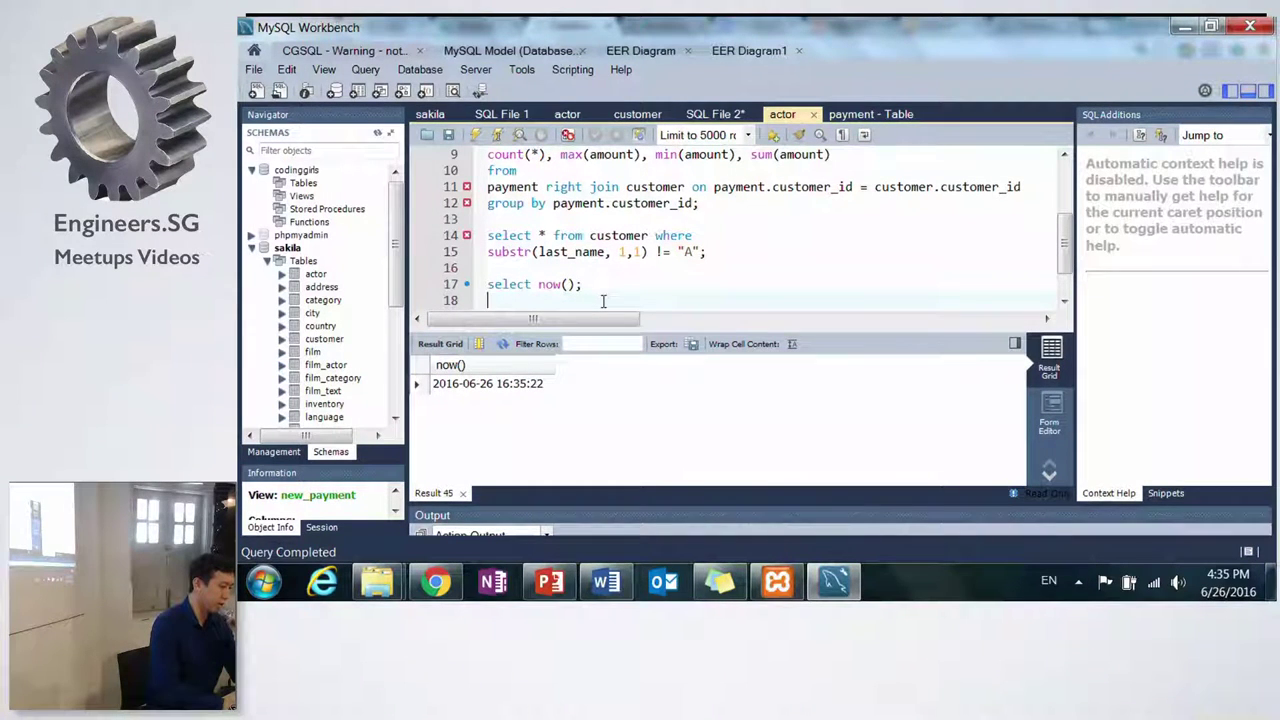
{"action": "left_click", "coordinate": [436, 583]}
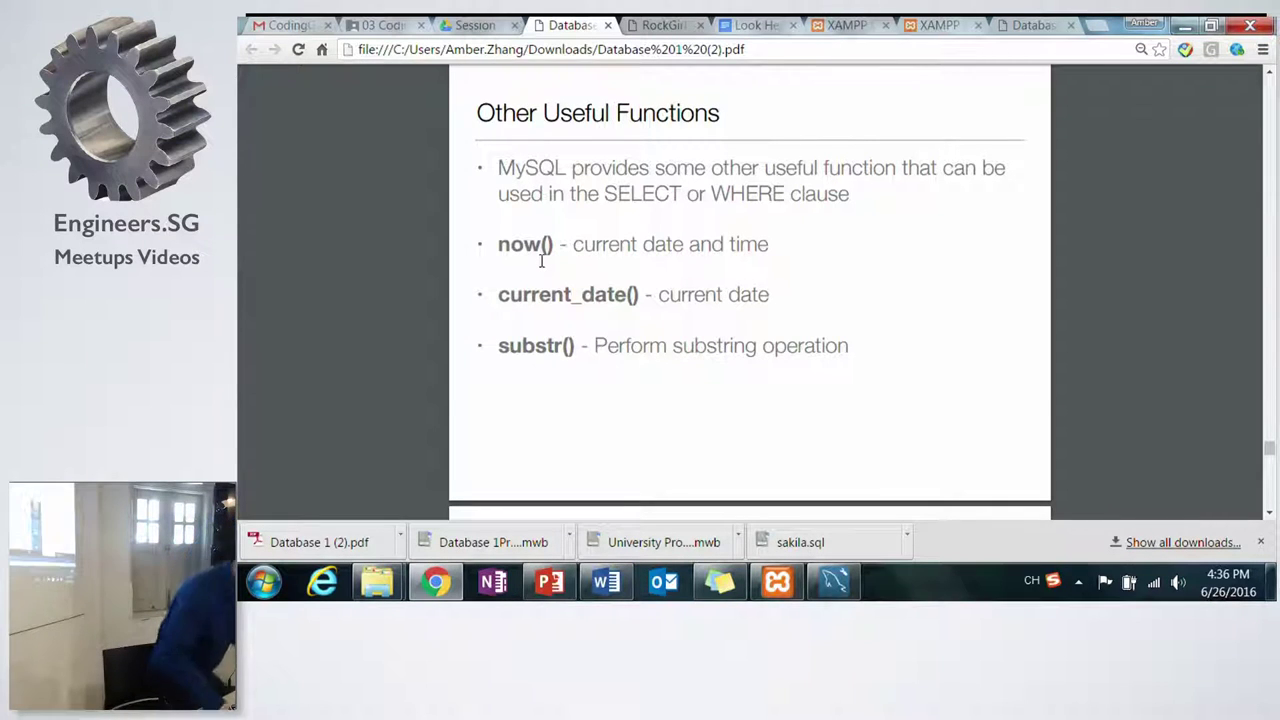
{"action": "key", "text": "alt+Tab"}
{"action": "left_click", "coordinate": [585, 284]}
{"action": "type", "text": ",;"}
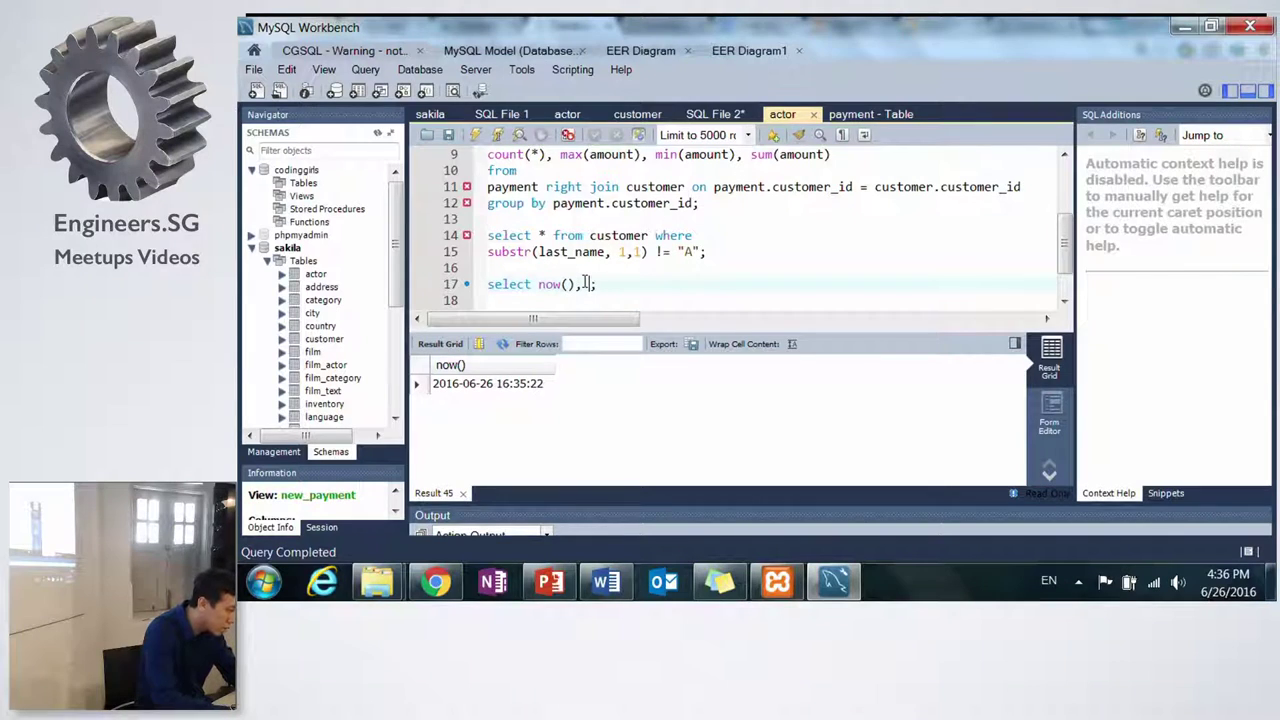
{"action": "key", "text": "alt+Tab"}
{"action": "key", "text": "alt+Tab"}
{"action": "type", "text": "current_date()"}
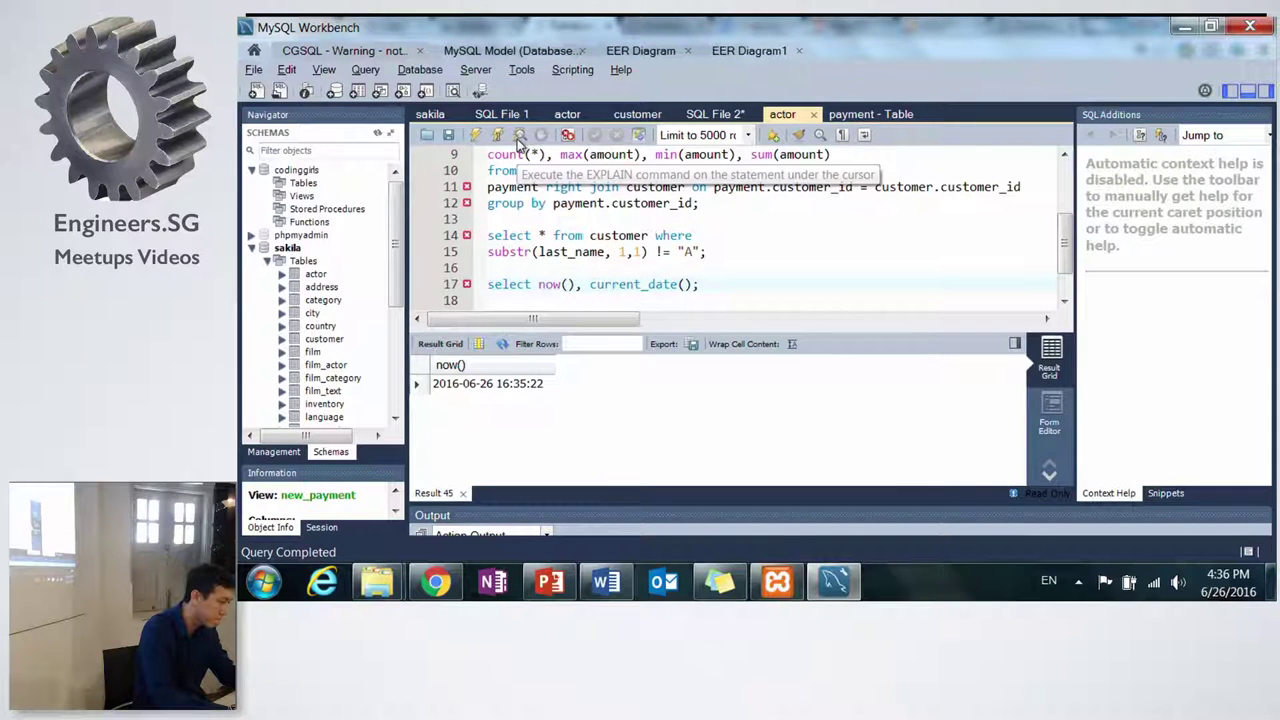
{"action": "left_click", "coordinate": [519, 136]}
{"action": "left_click", "coordinate": [592, 285]}
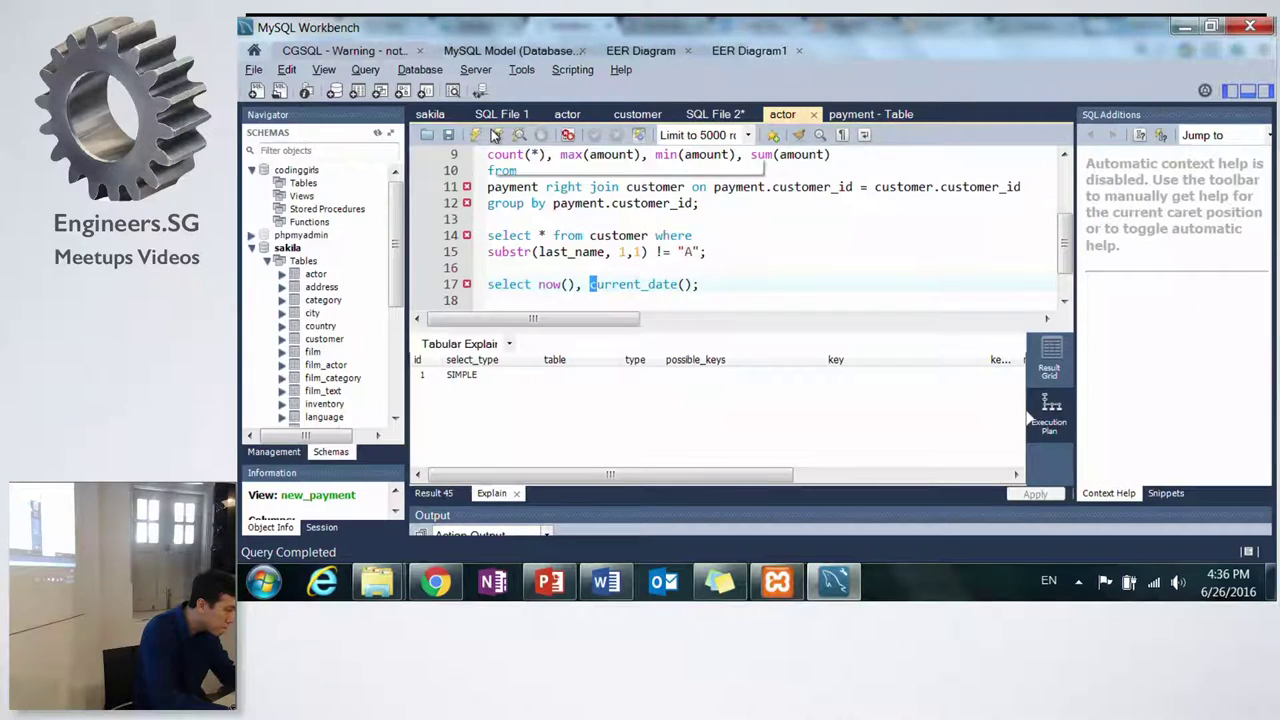
{"action": "left_click", "coordinate": [497, 136]}
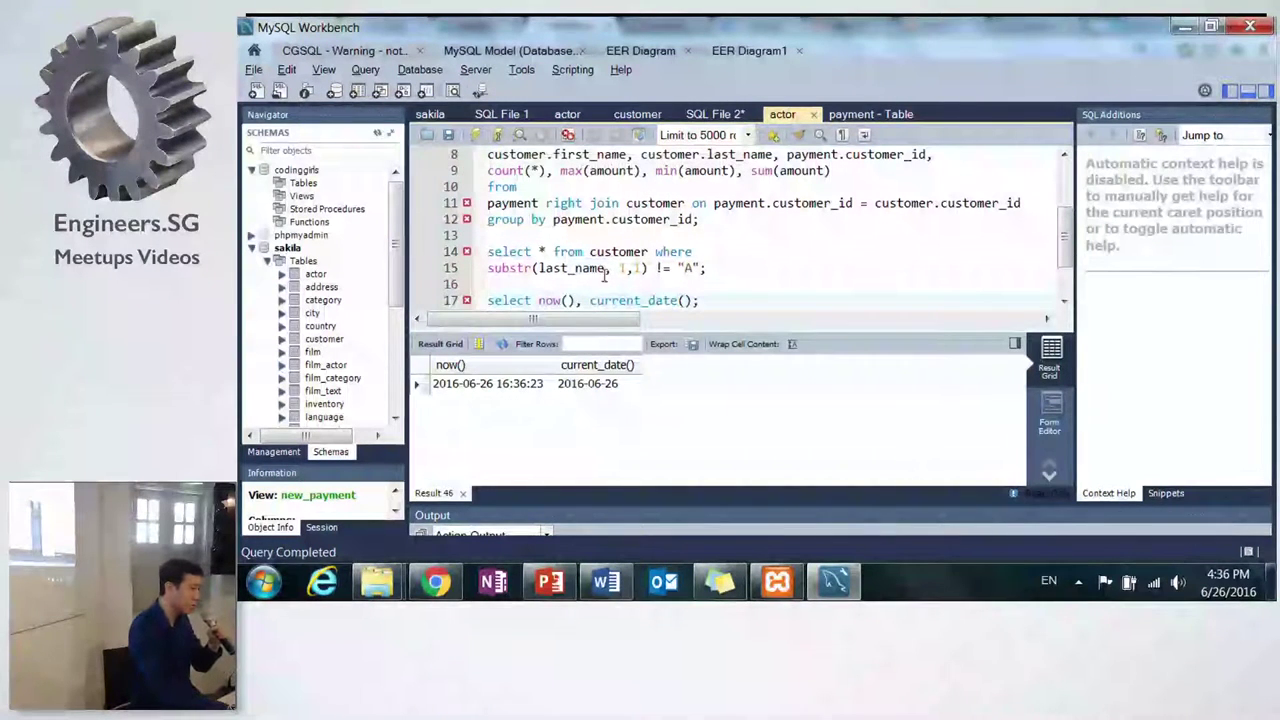
{"action": "left_click", "coordinate": [707, 291]}
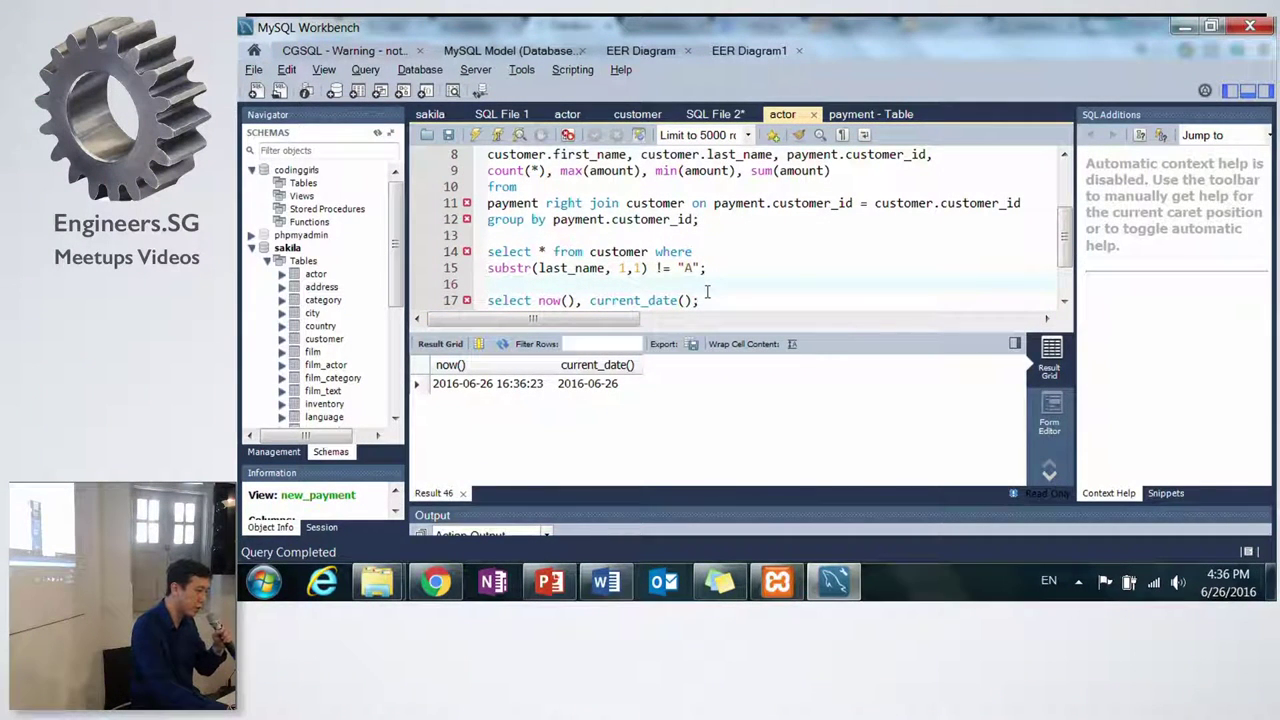
{"action": "key", "text": "Down"}
{"action": "key", "text": "Down"}
{"action": "key", "text": "Up"}
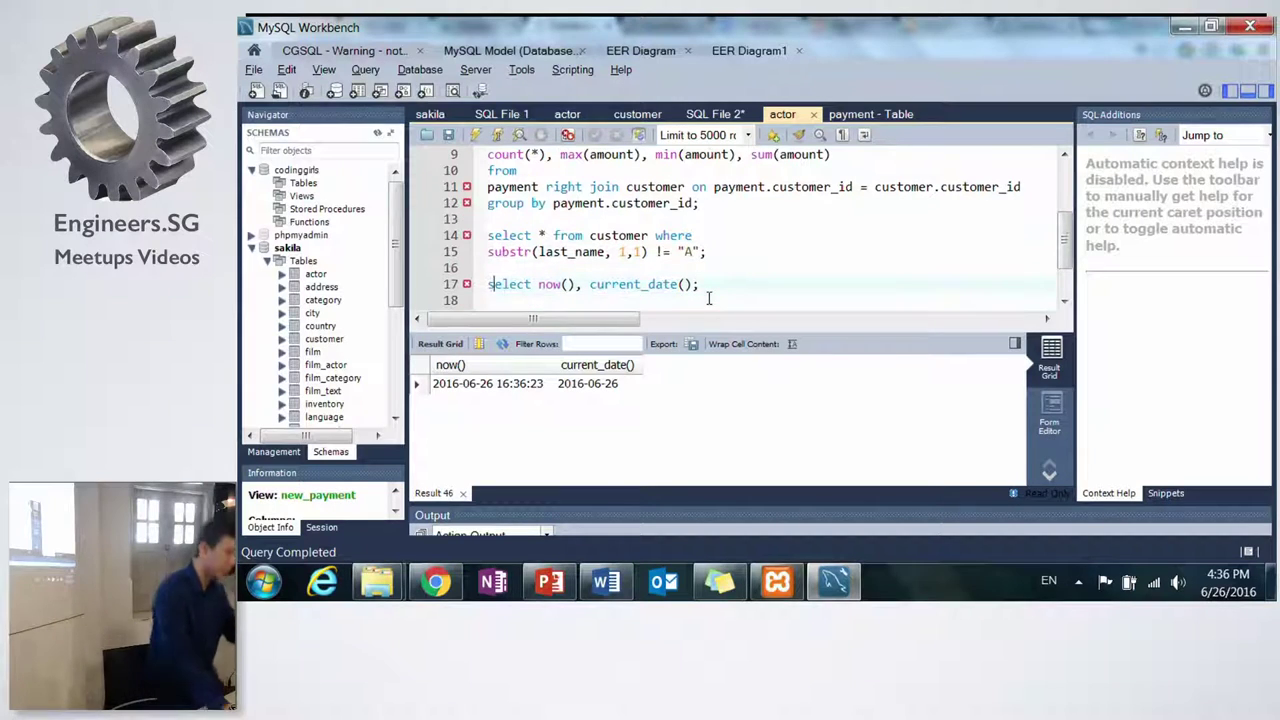
{"action": "key", "text": "Right"}
{"action": "key", "text": "Right"}
{"action": "key", "text": "Right"}
{"action": "key", "text": "Right"}
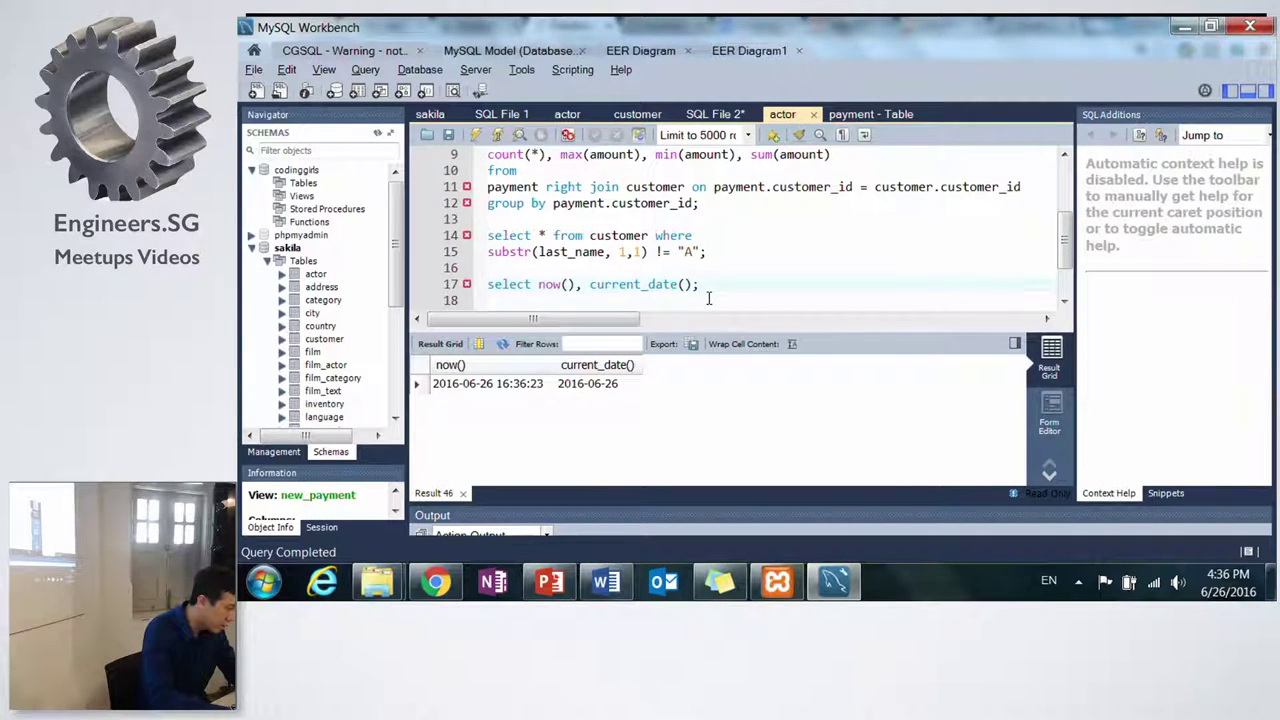
Add and run select * from payment; to list every payment row.
{"action": "key", "text": "End"}
{"action": "key", "text": "Return"}
{"action": "key", "text": "Return"}
{"action": "type", "text": "select "}
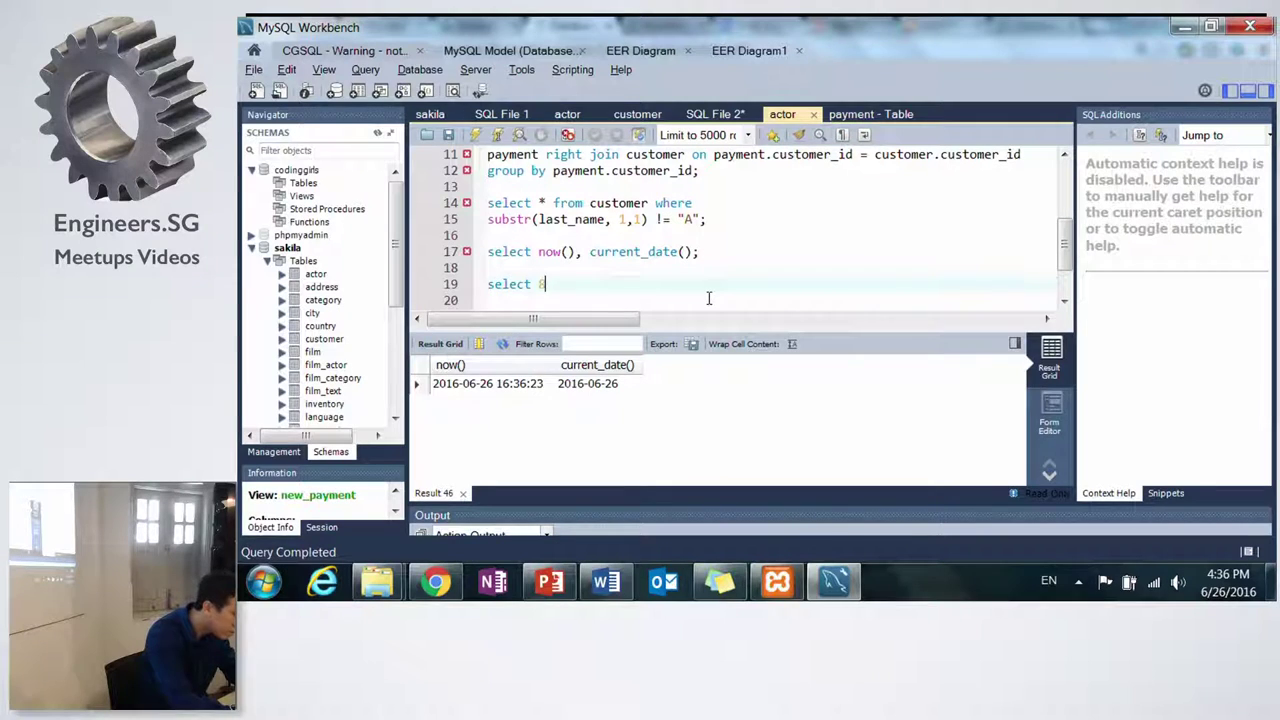
{"action": "type", "text": "* f"}
{"action": "key", "text": "BackSpace"}
{"action": "key", "text": "BackSpace"}
{"action": "type", "text": "form payment;"}
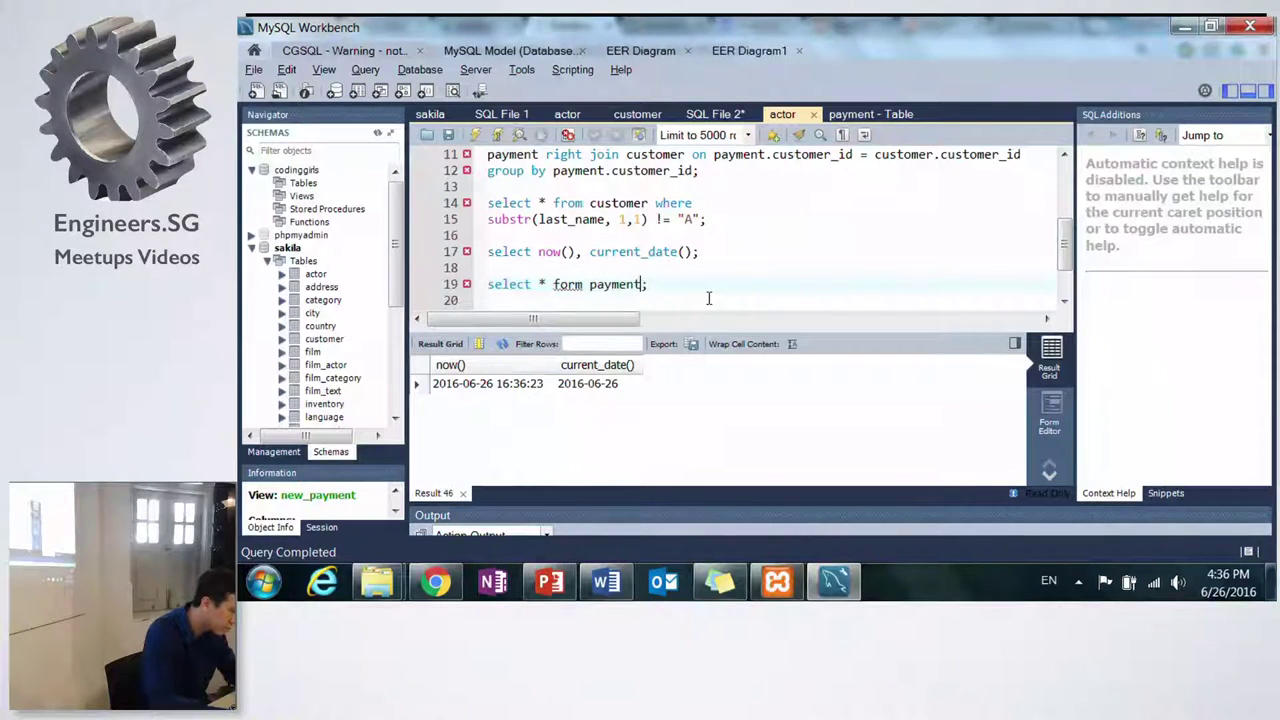
{"action": "key", "text": "BackSpace"}
{"action": "key", "text": "Delete"}
{"action": "type", "text": "ro"}
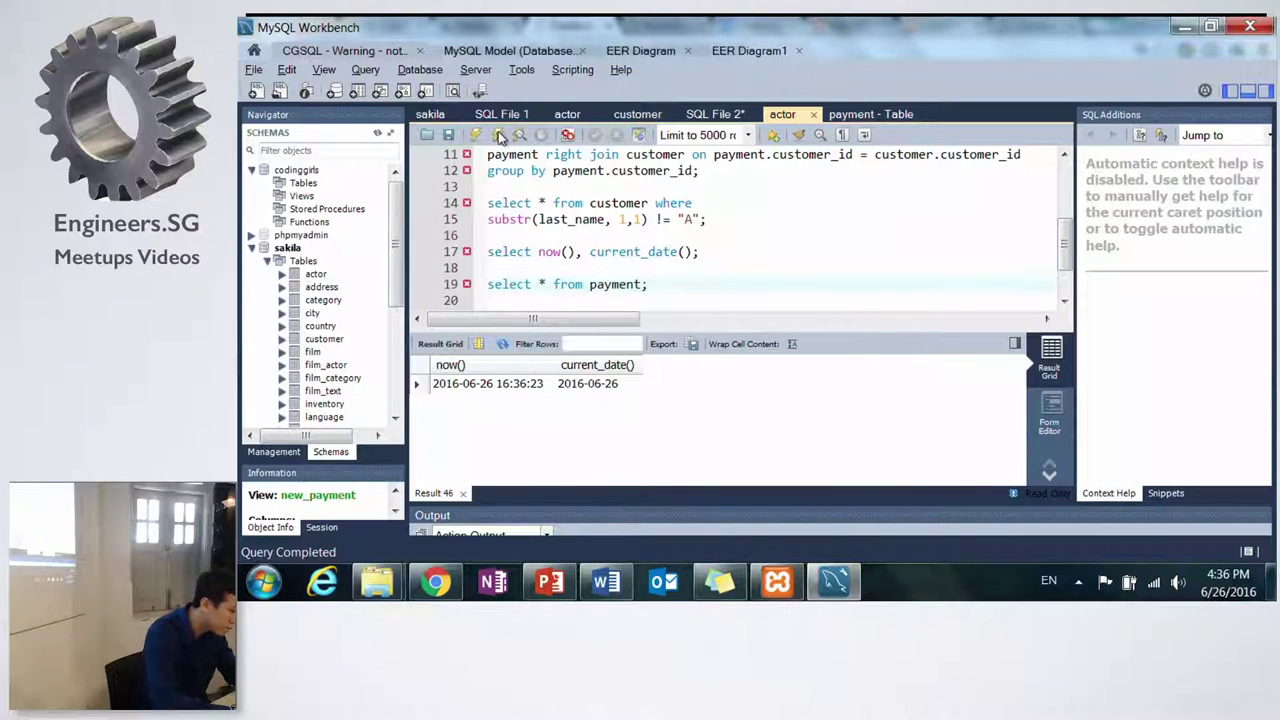
{"action": "left_click", "coordinate": [501, 136]}
Add and run select * from payment where payment_date < now(); returning rows from 2005-05-25.
{"action": "left_click", "coordinate": [650, 300]}
{"action": "key", "text": "Return"}
{"action": "type", "text": "select * from payment"}
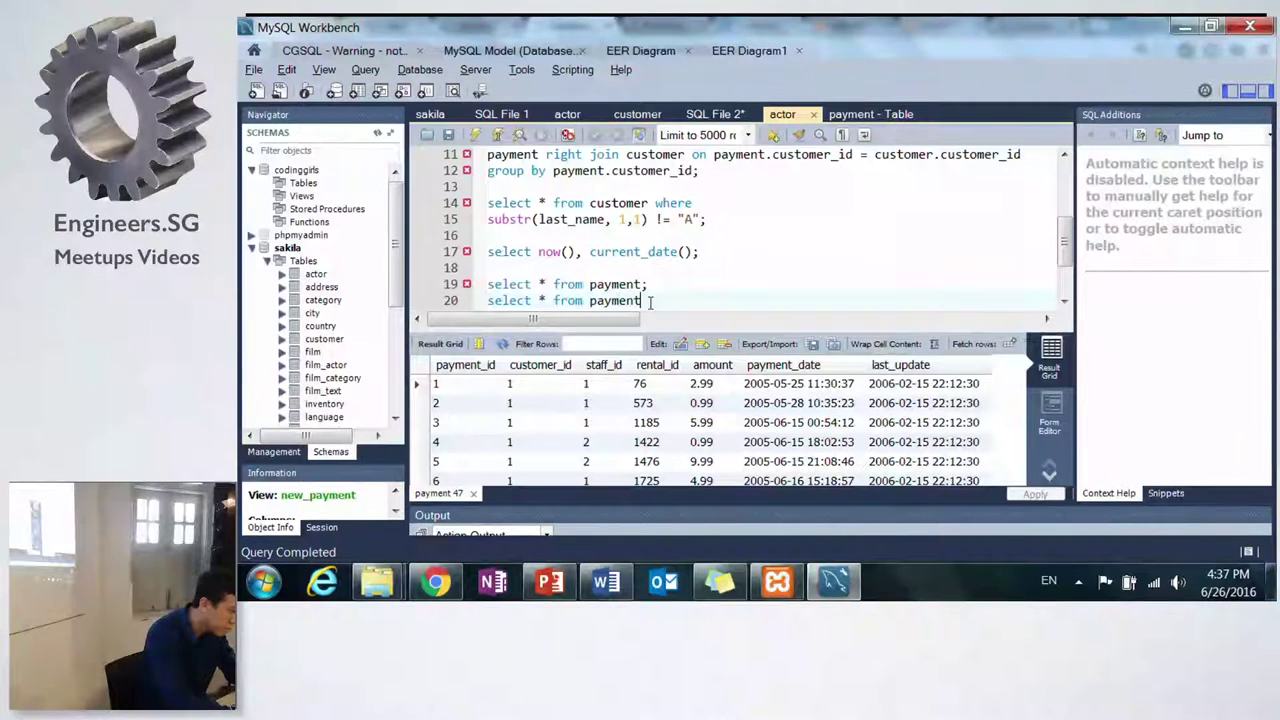
{"action": "type", "text": "_date <"}
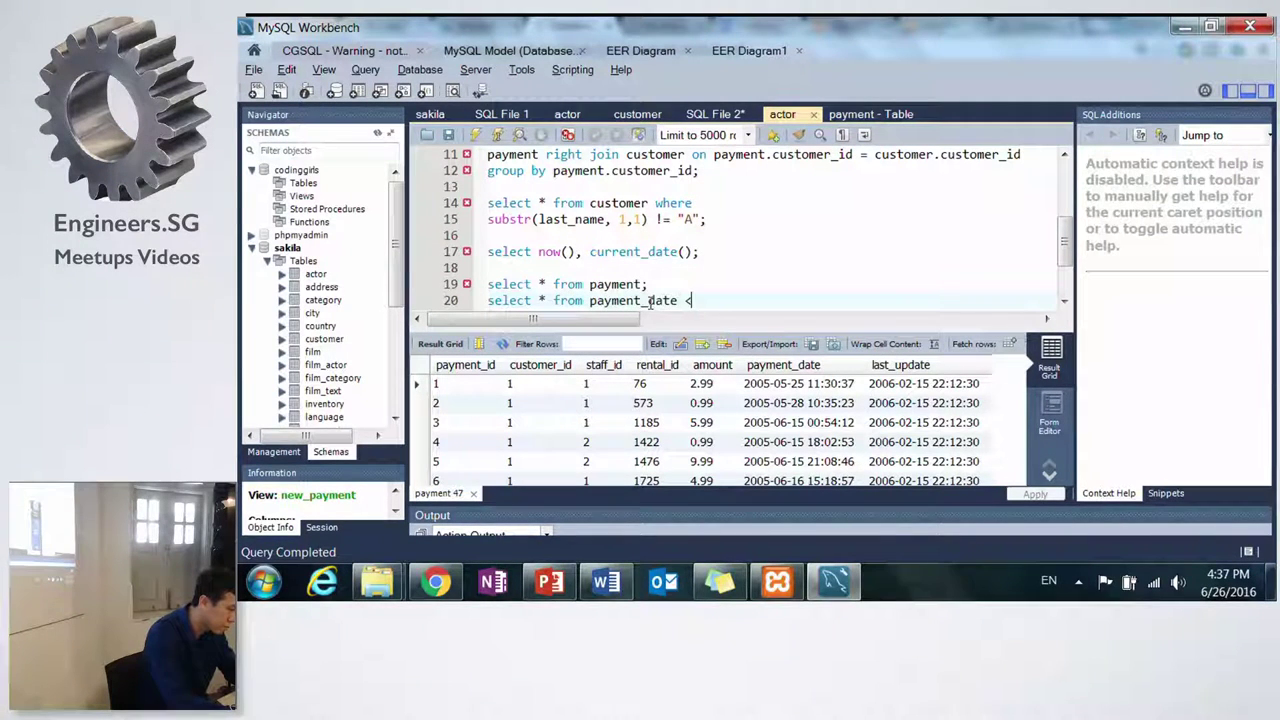
{"action": "type", "text": " now();"}
{"action": "key", "text": "Return"}
{"action": "key", "text": "Up"}
{"action": "key", "text": "Up"}
{"action": "key", "text": "Down"}
{"action": "key", "text": "Return"}
{"action": "key", "text": "Down"}
{"action": "key", "text": "Up"}
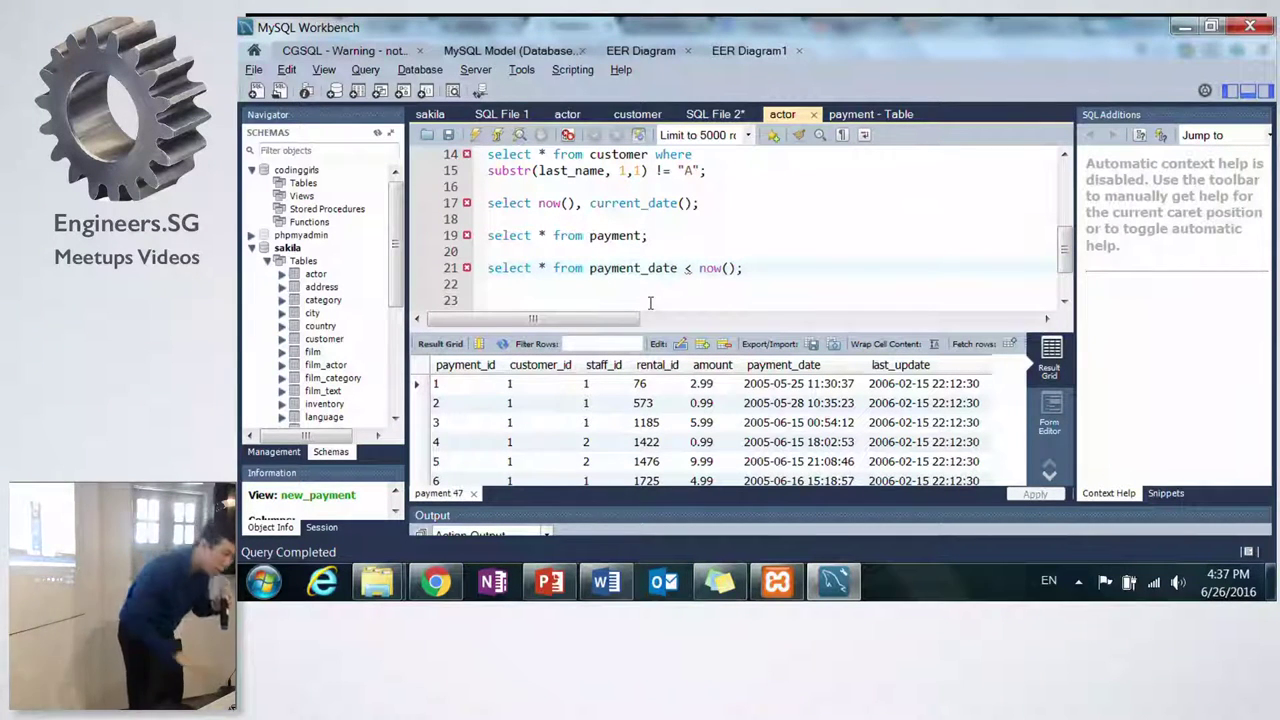
{"action": "key", "text": "Left"}
{"action": "key", "text": "Left"}
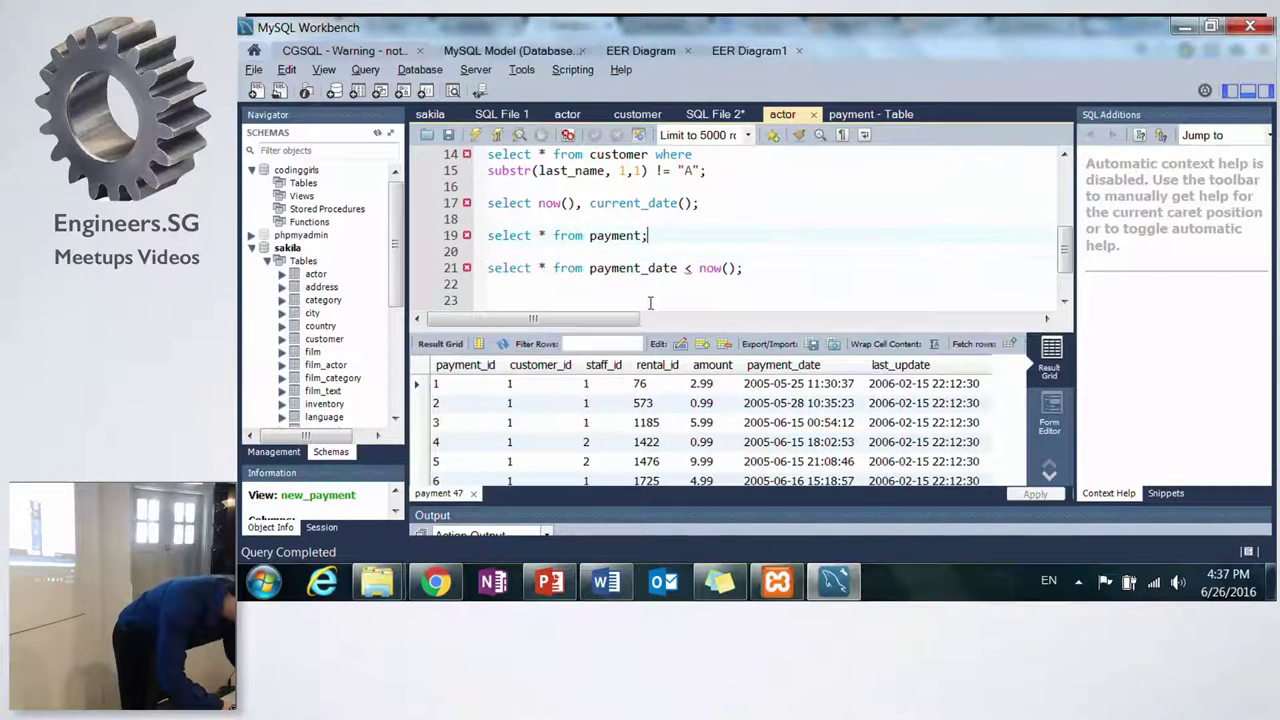
{"action": "left_click", "coordinate": [588, 268]}
{"action": "type", "text": "payment where"}
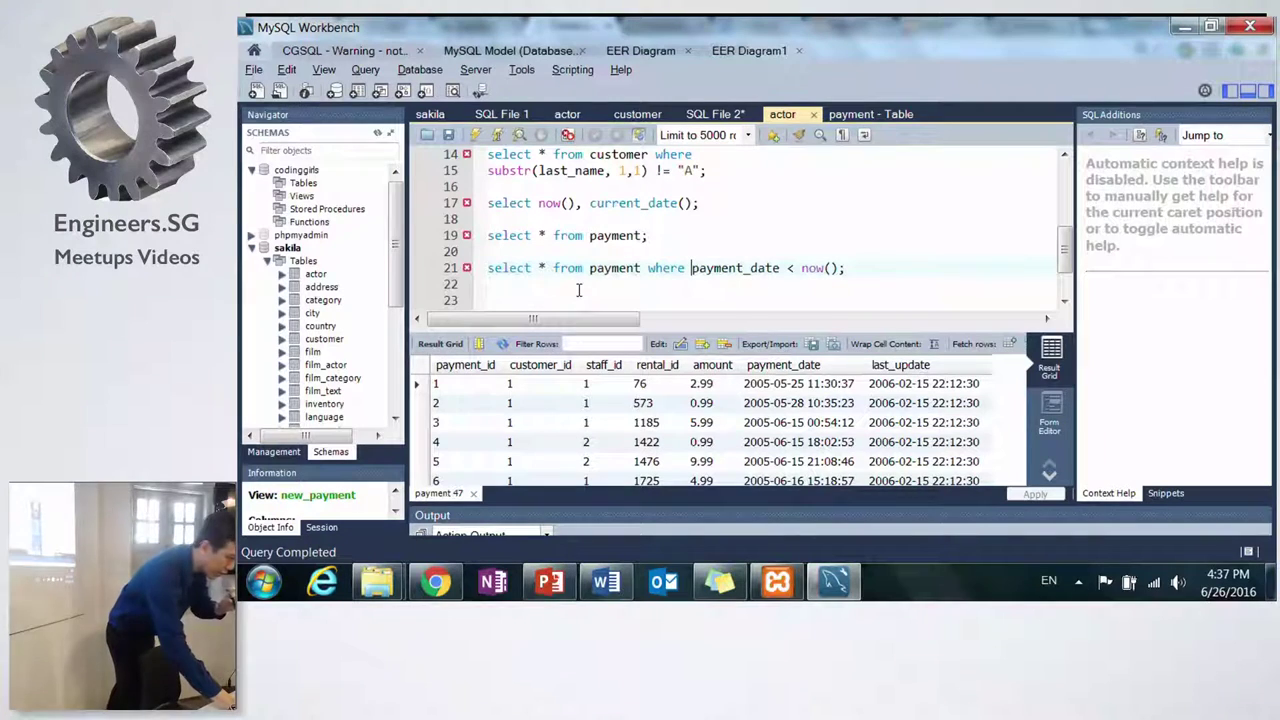
{"action": "left_click", "coordinate": [596, 268]}
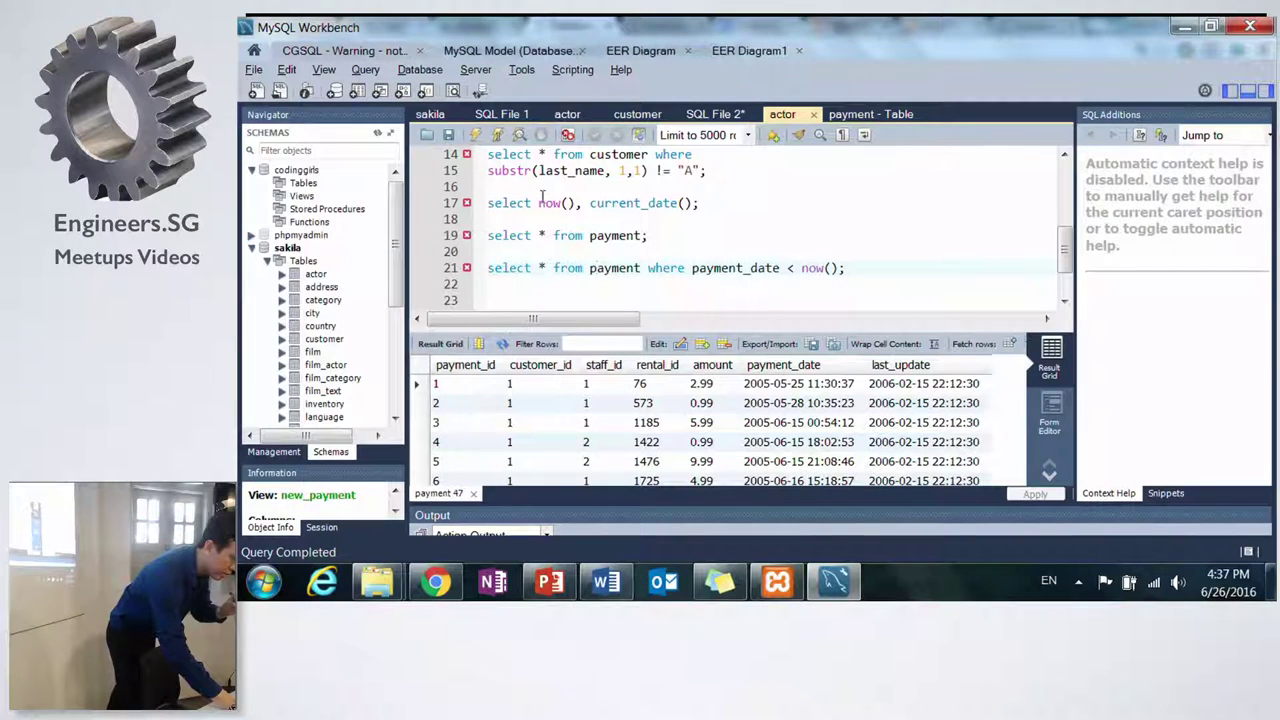
{"action": "left_click", "coordinate": [498, 137]}
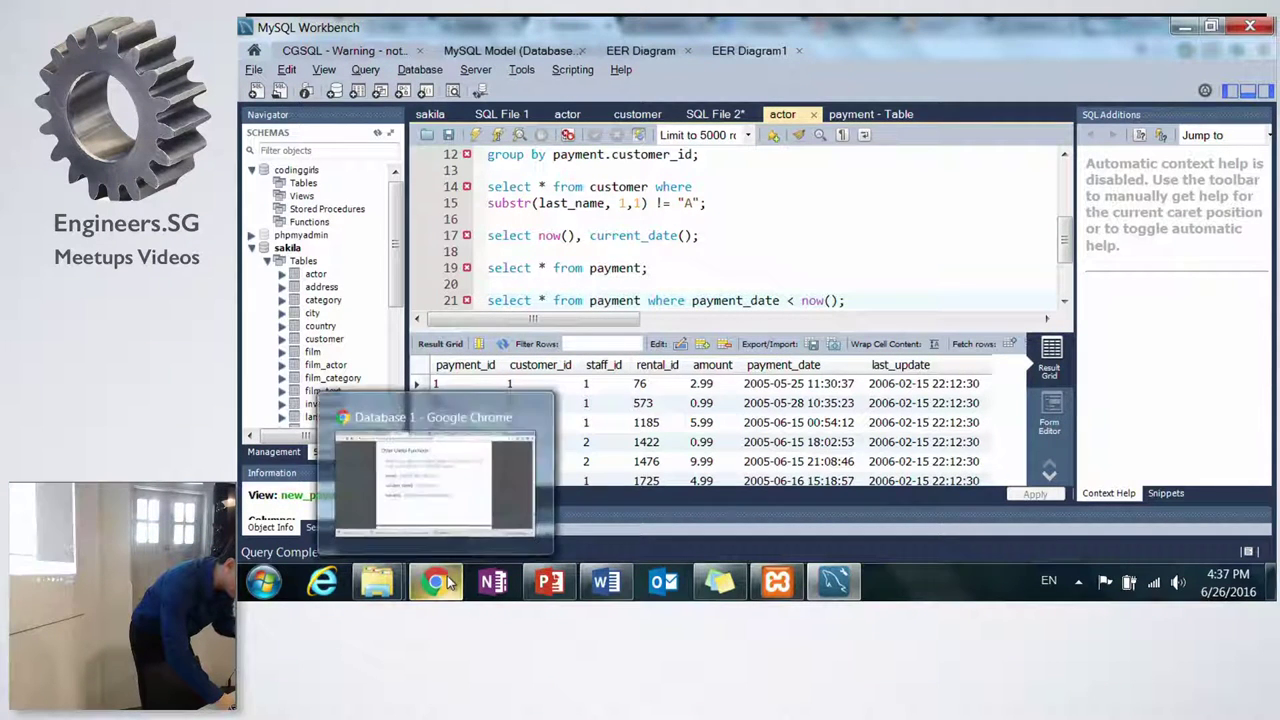
Scroll the lecture slides in Chrome to page 59, Subquery, then return to MySQL Workbench.
{"action": "left_click", "coordinate": [540, 470]}
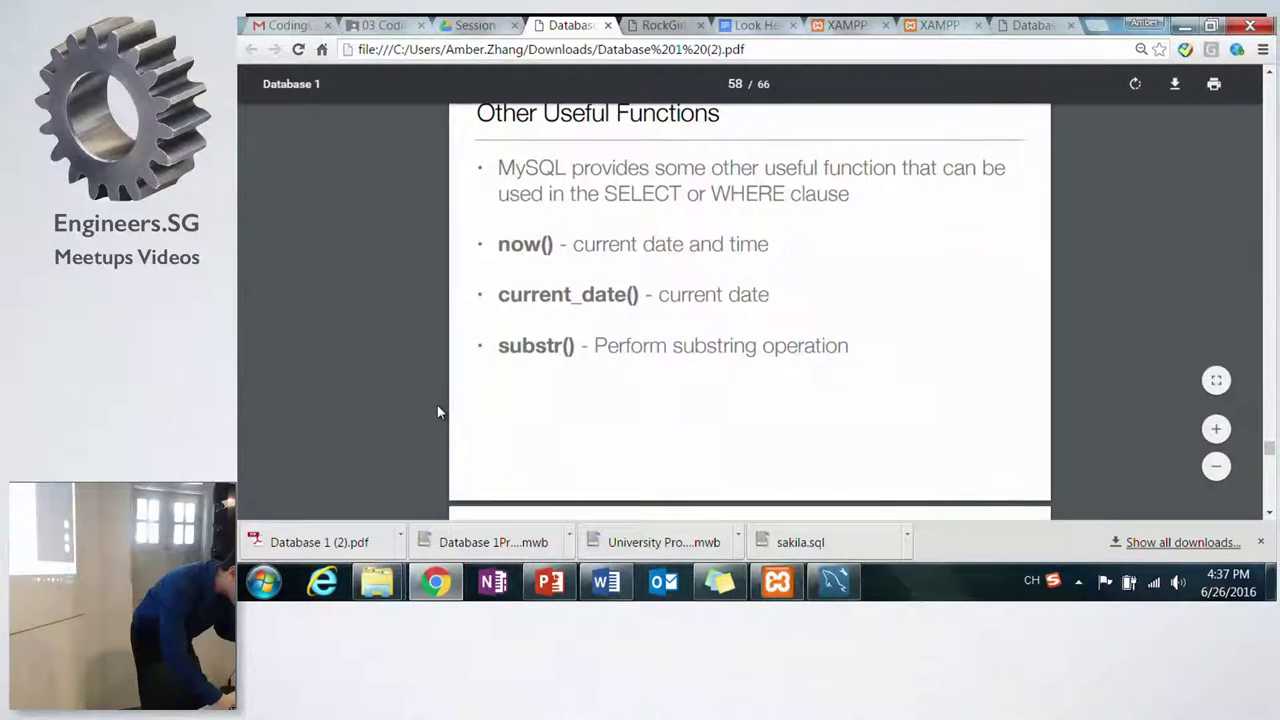
{"action": "scroll", "coordinate": [437, 407], "scroll_direction": "down", "scroll_amount": 5}
{"action": "scroll", "coordinate": [437, 407], "scroll_direction": "down", "scroll_amount": 3}
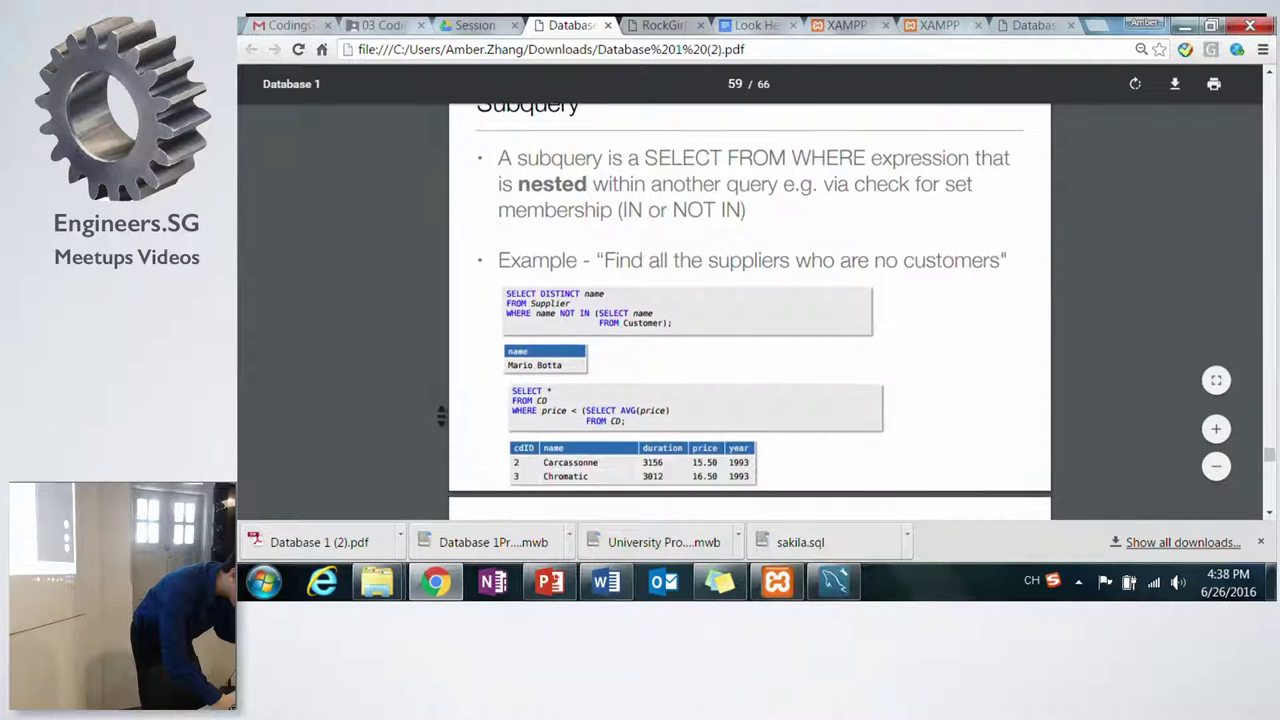
{"action": "scroll", "coordinate": [440, 413], "scroll_direction": "up", "scroll_amount": 1}
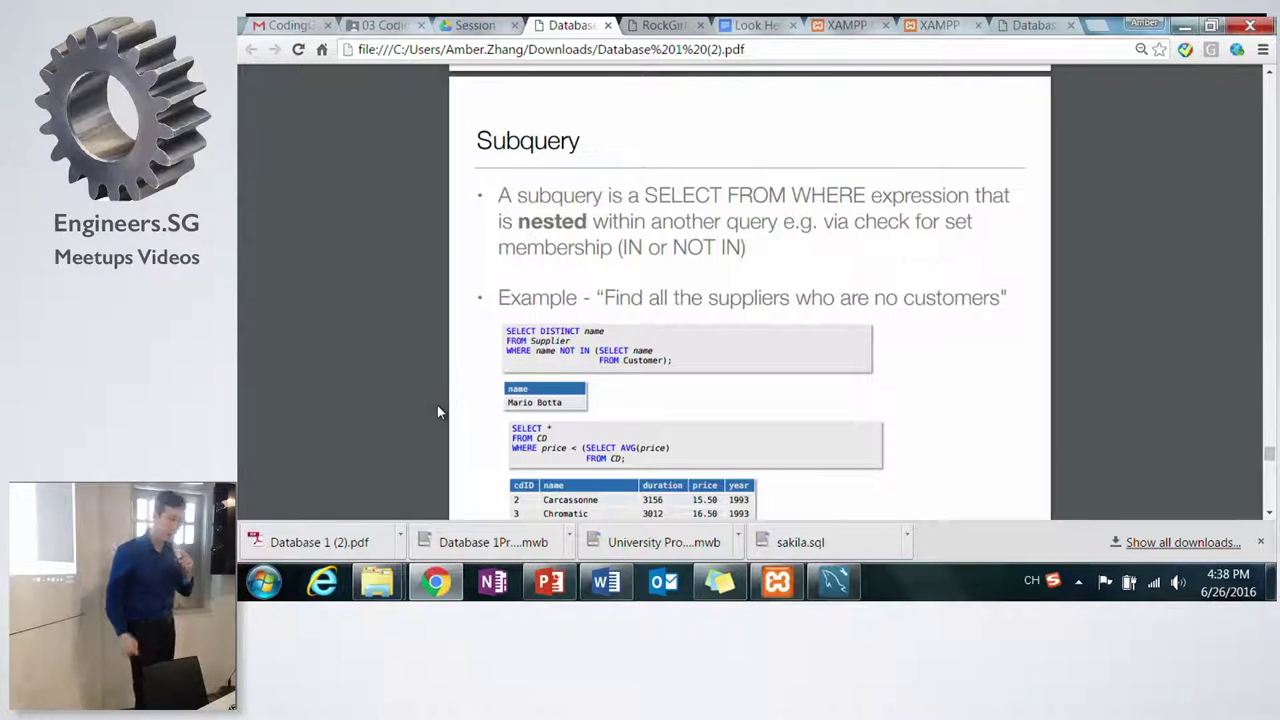
{"action": "key", "text": "alt+Tab"}
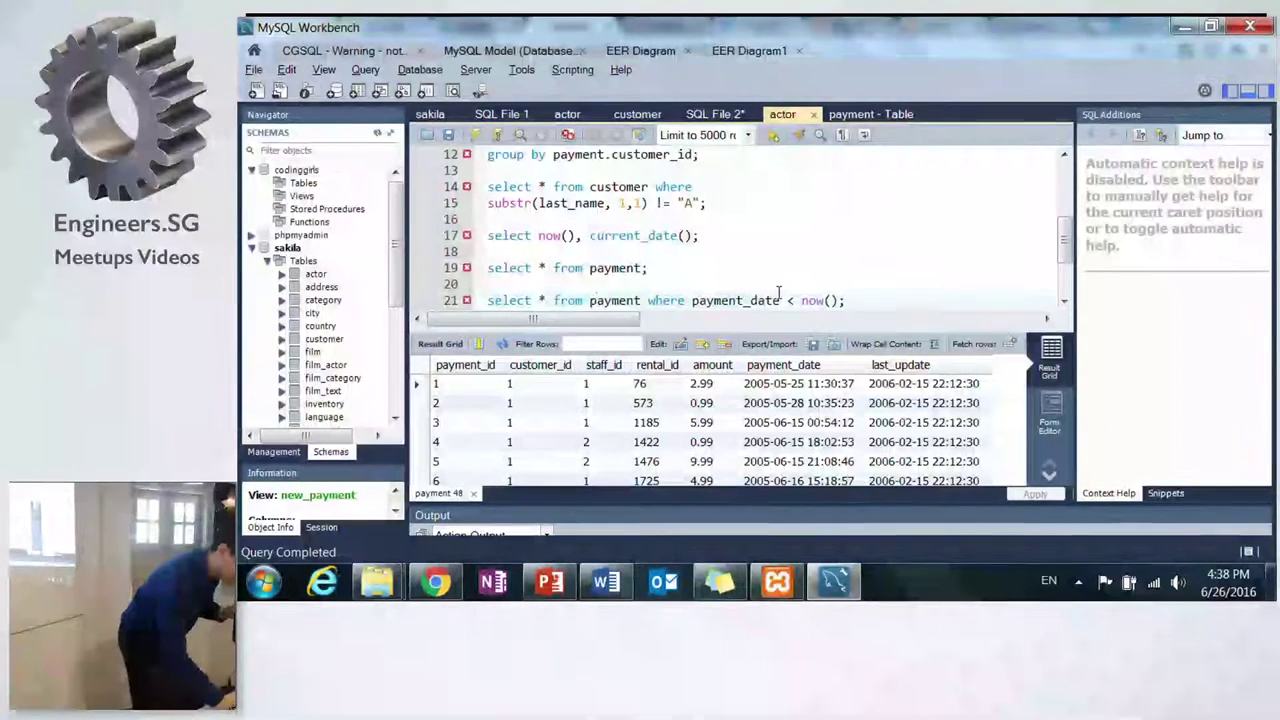
{"action": "left_click", "coordinate": [1064, 301]}
{"action": "left_click", "coordinate": [1064, 301]}
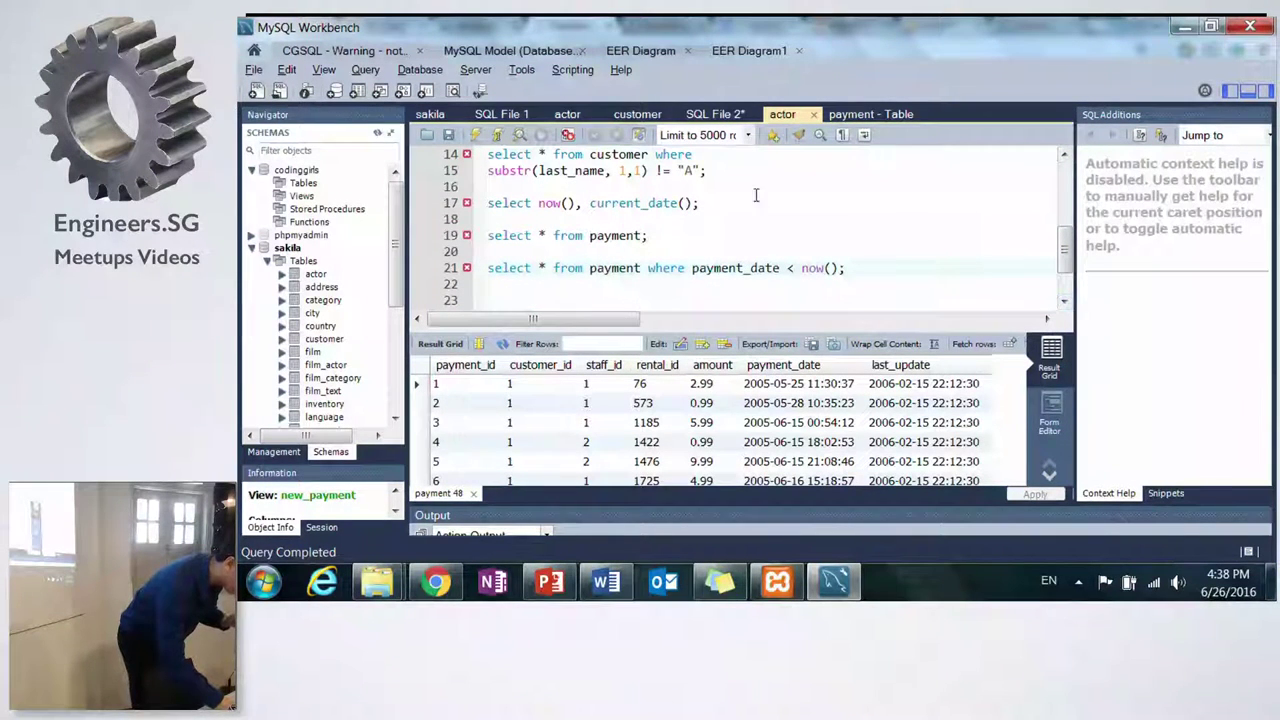
{"action": "left_click", "coordinate": [656, 170]}
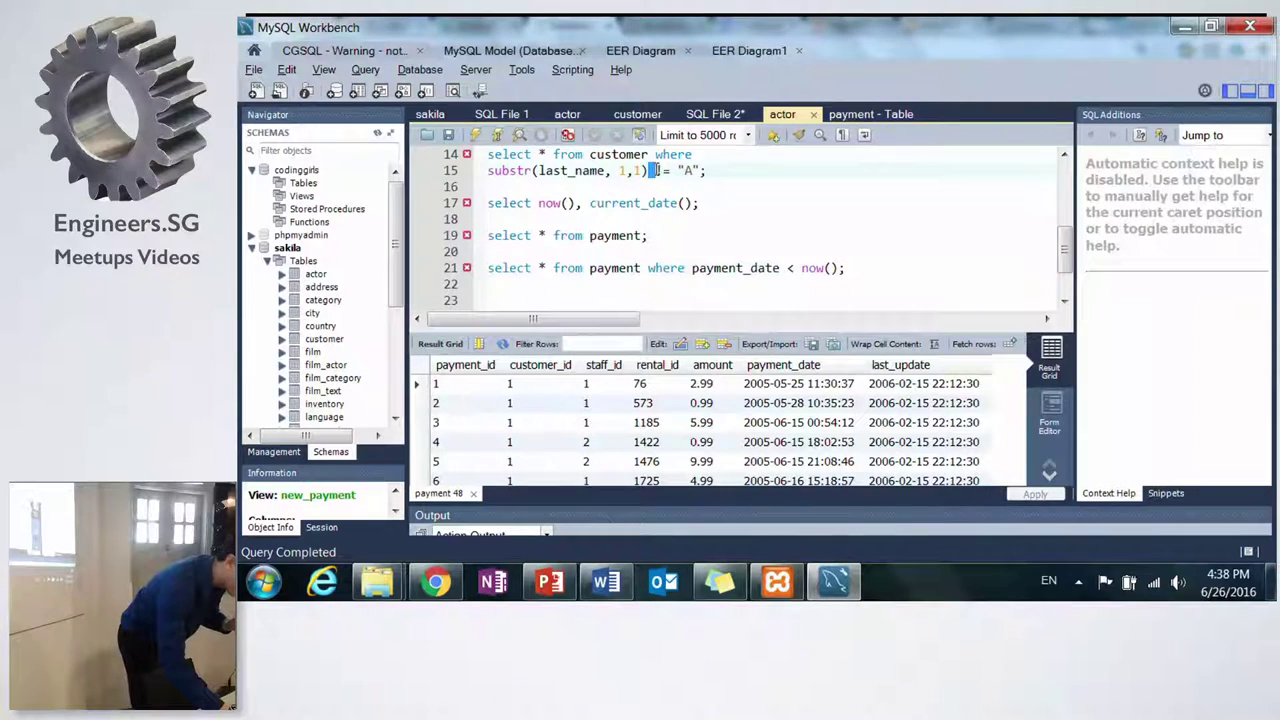
{"action": "scroll", "coordinate": [656, 170], "scroll_direction": "up", "scroll_amount": 1}
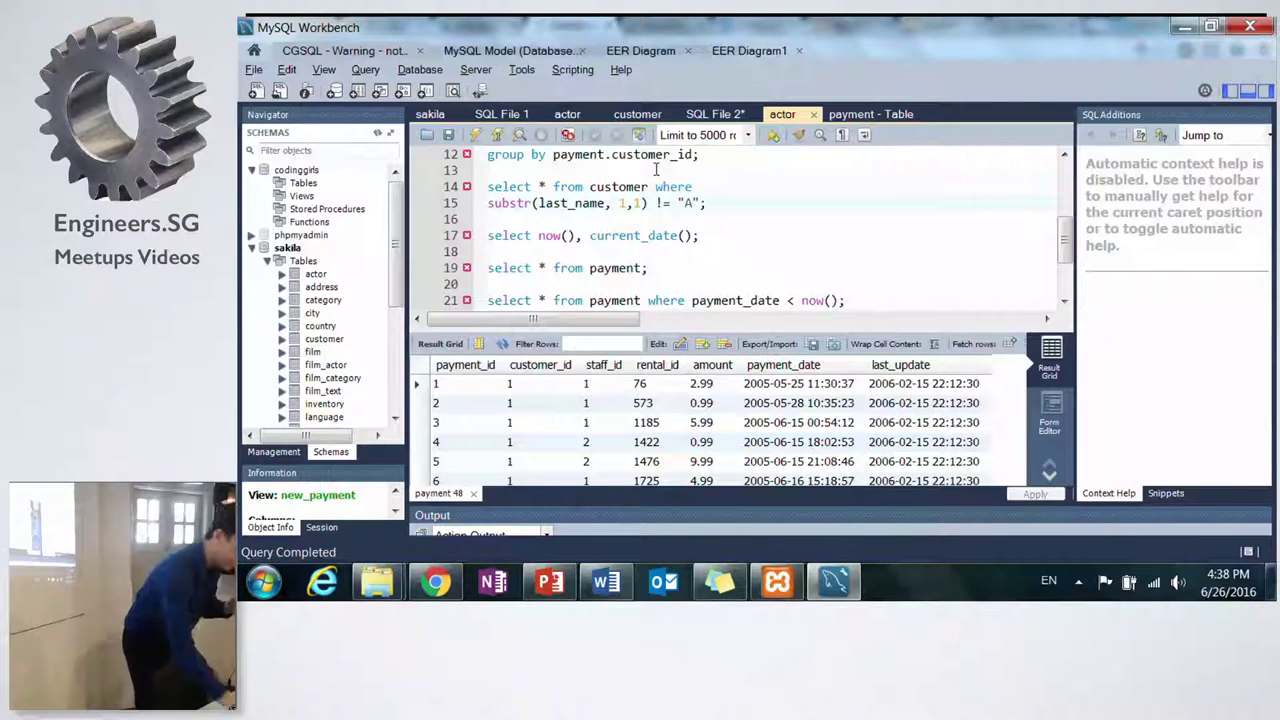
{"action": "key", "text": "Delete"}
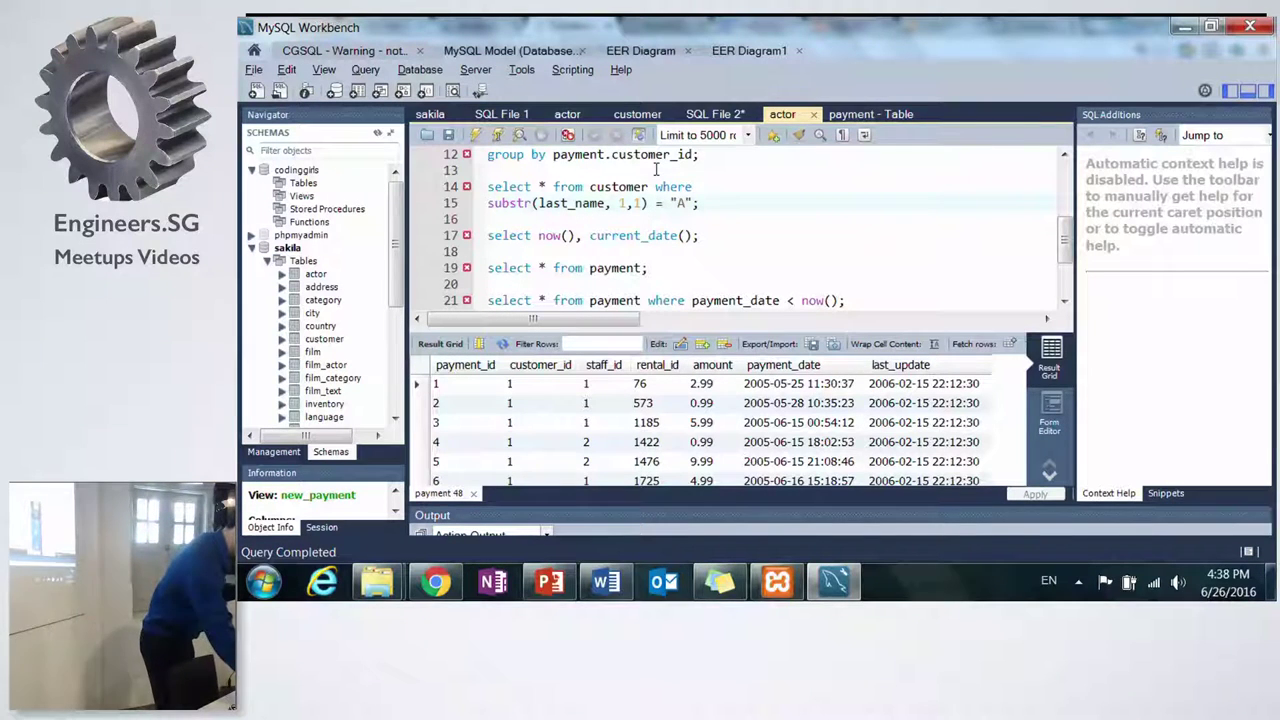
{"action": "type", "text": "!"}
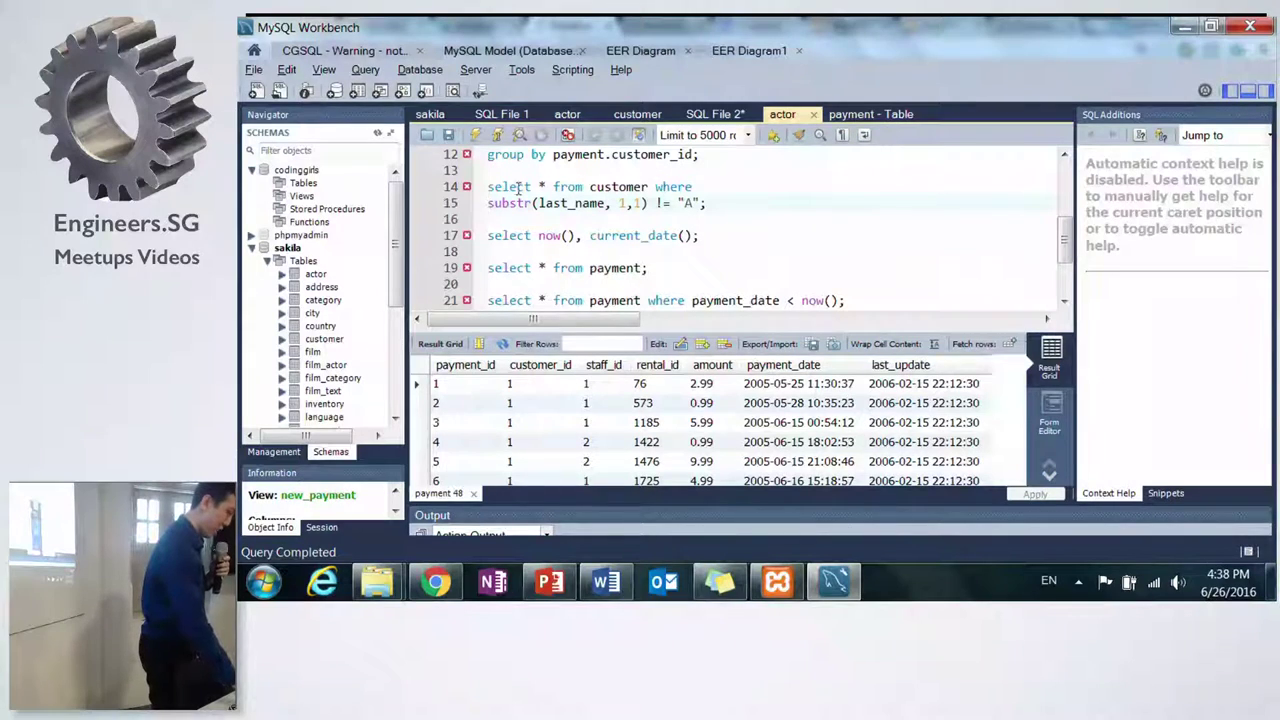
Scroll the lecture PDF through the Subquery slide's NOT IN and AVG nested SELECT examples.
{"action": "left_click", "coordinate": [432, 585]}
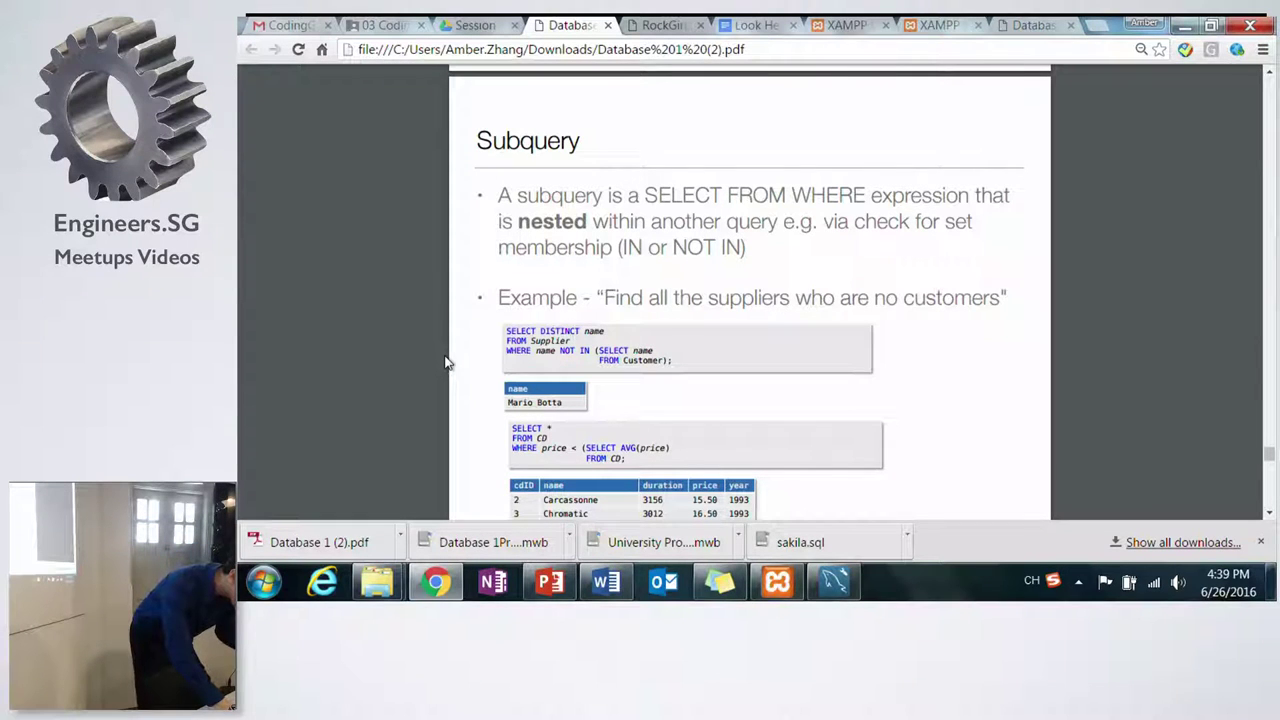
{"action": "scroll", "coordinate": [447, 363], "scroll_direction": "down", "scroll_amount": 2}
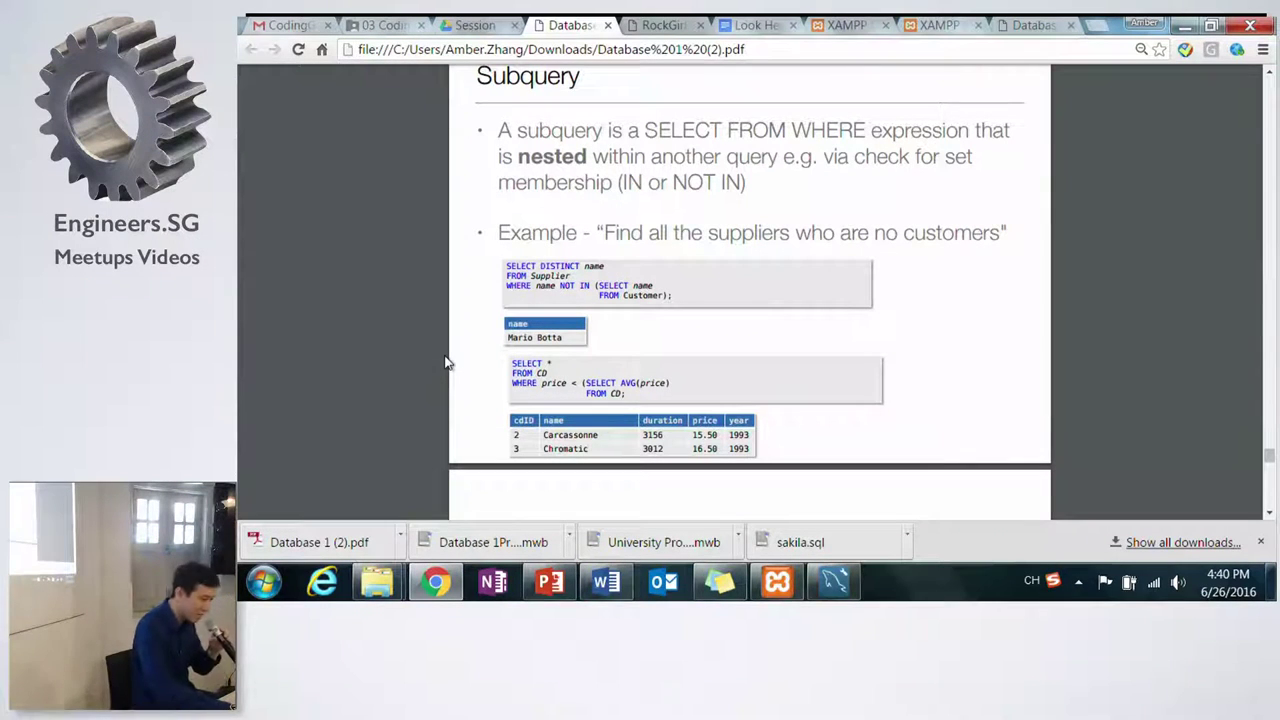
{"action": "middle_click", "coordinate": [449, 365]}
{"action": "scroll", "coordinate": [449, 368], "scroll_direction": "up", "scroll_amount": 2}
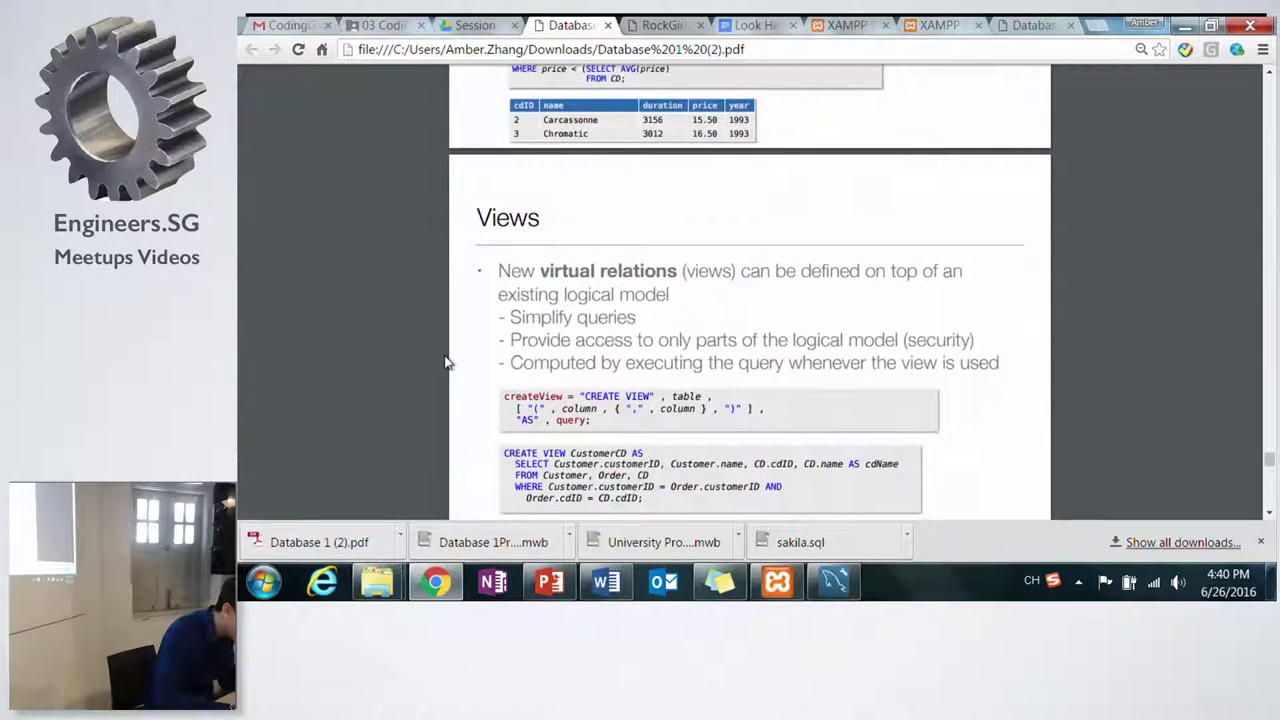
{"action": "scroll", "coordinate": [449, 368], "scroll_direction": "down", "scroll_amount": 5}
{"action": "scroll", "coordinate": [449, 368], "scroll_direction": "up", "scroll_amount": 5}
{"action": "scroll", "coordinate": [449, 368], "scroll_direction": "up", "scroll_amount": 3}
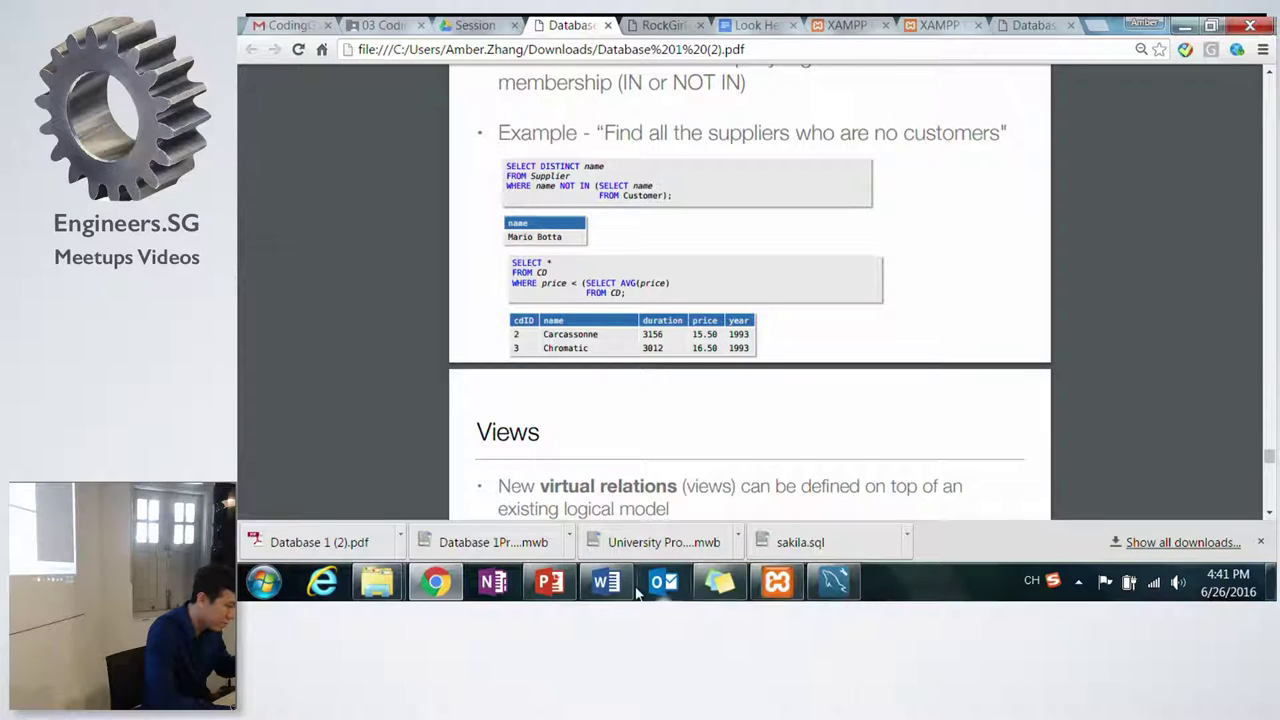
{"action": "mouse_move", "coordinate": [616, 584]}
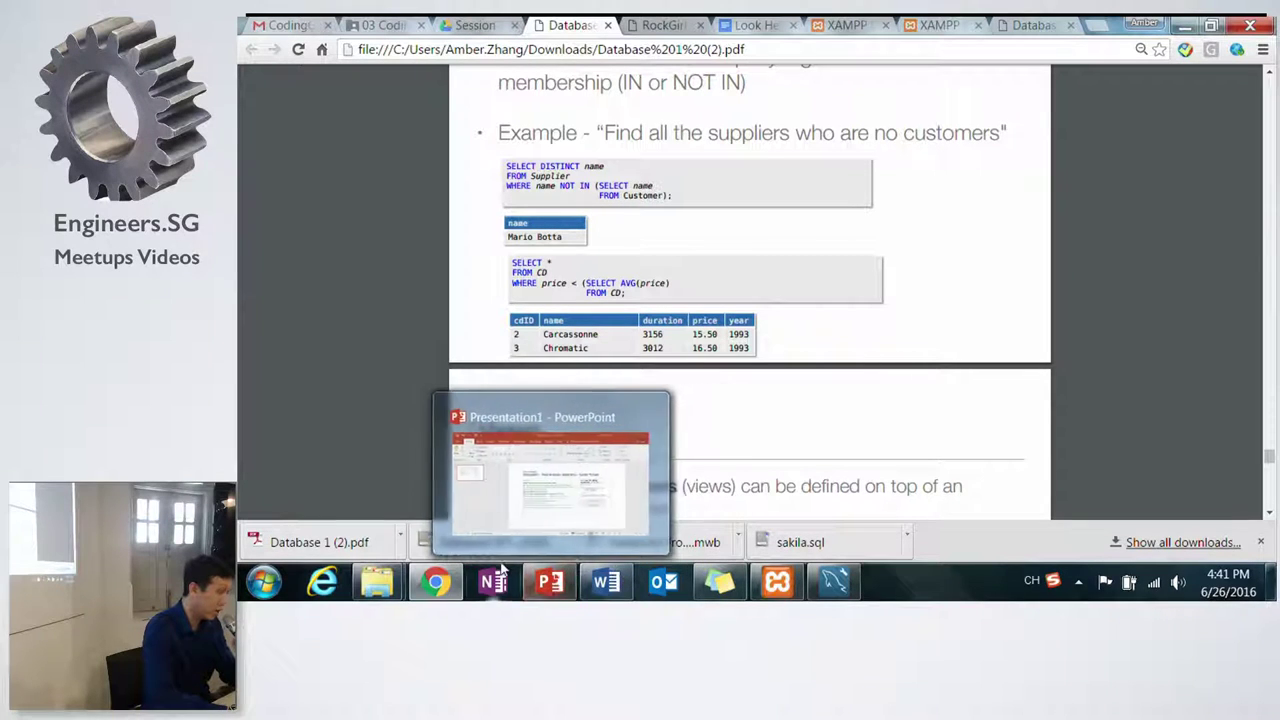
Back in the SQL editor, write select max(amount) from payment; on new line 23.
{"action": "mouse_move", "coordinate": [440, 587]}
{"action": "key", "text": "alt+Tab"}
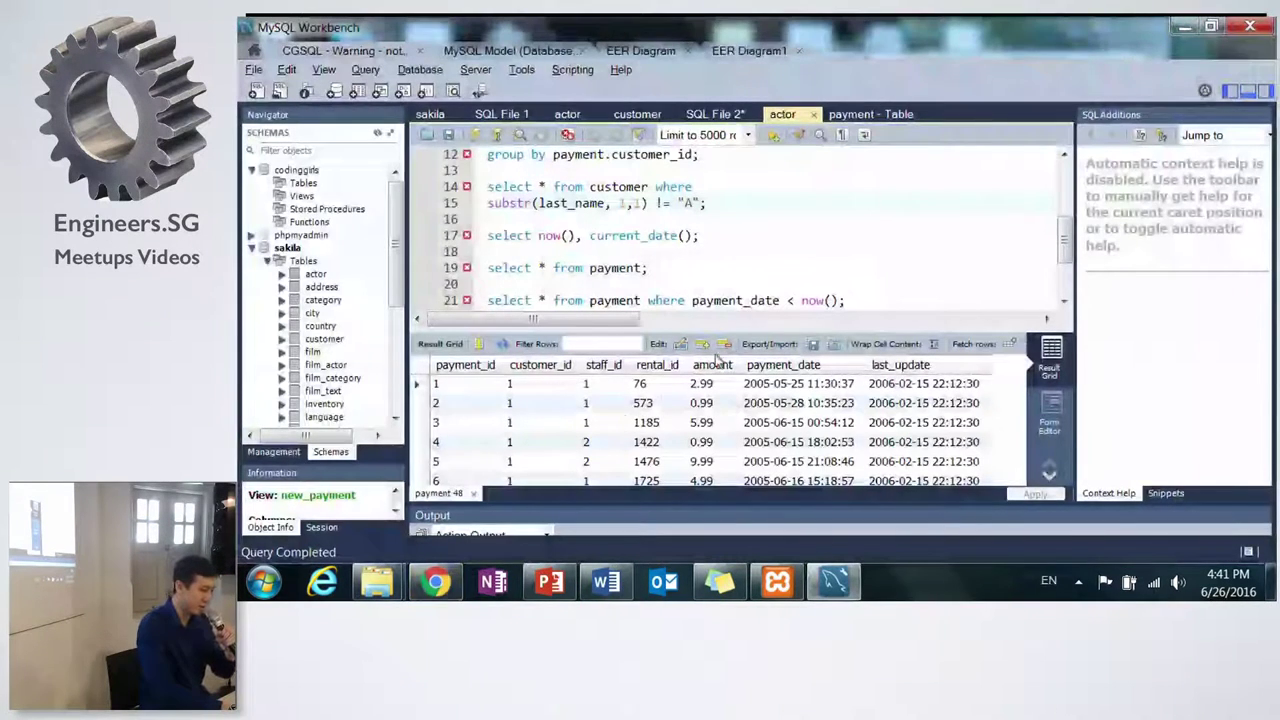
{"action": "key", "text": "Return"}
{"action": "scroll", "coordinate": [862, 302], "scroll_direction": "down", "scroll_amount": 3}
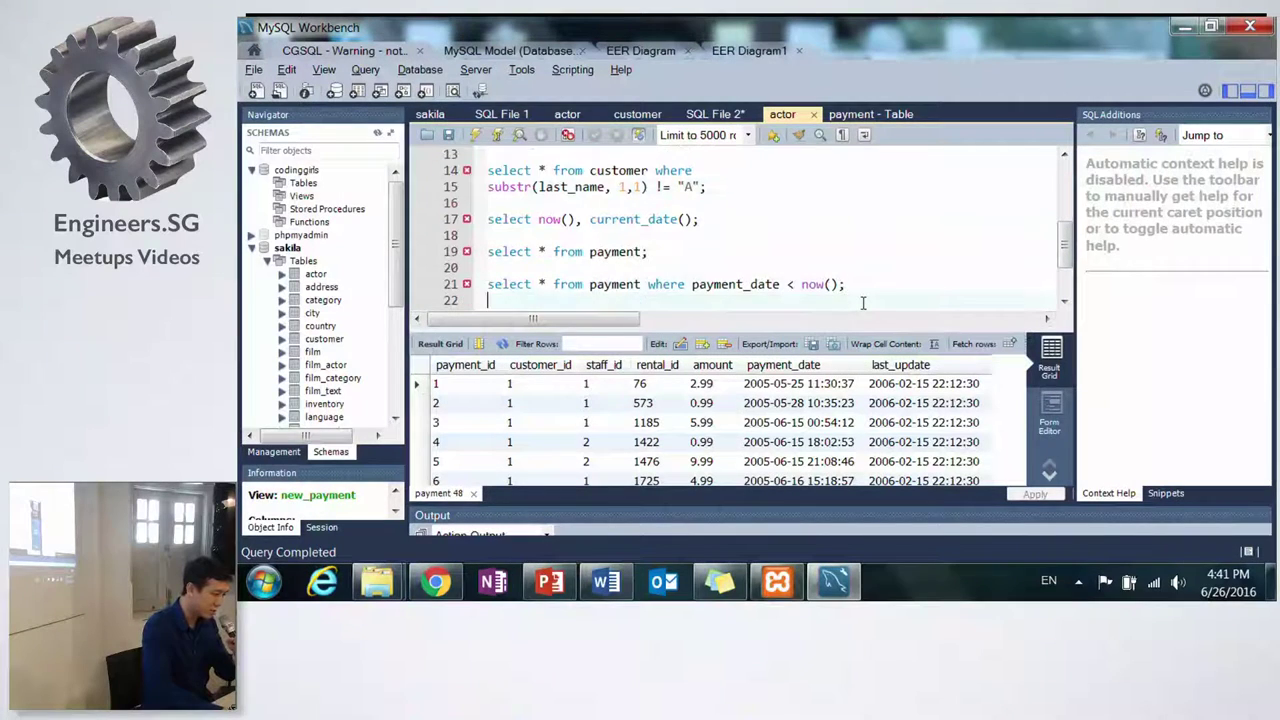
{"action": "key", "text": "Return"}
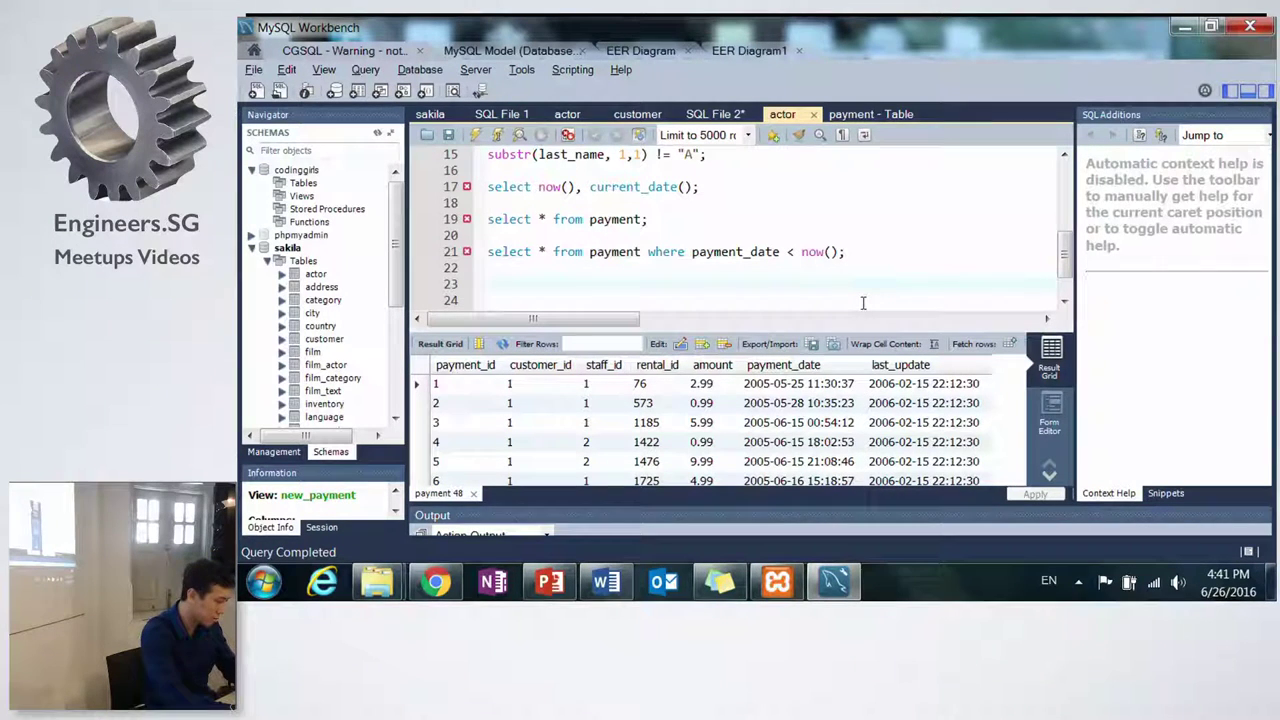
{"action": "type", "text": "select *"}
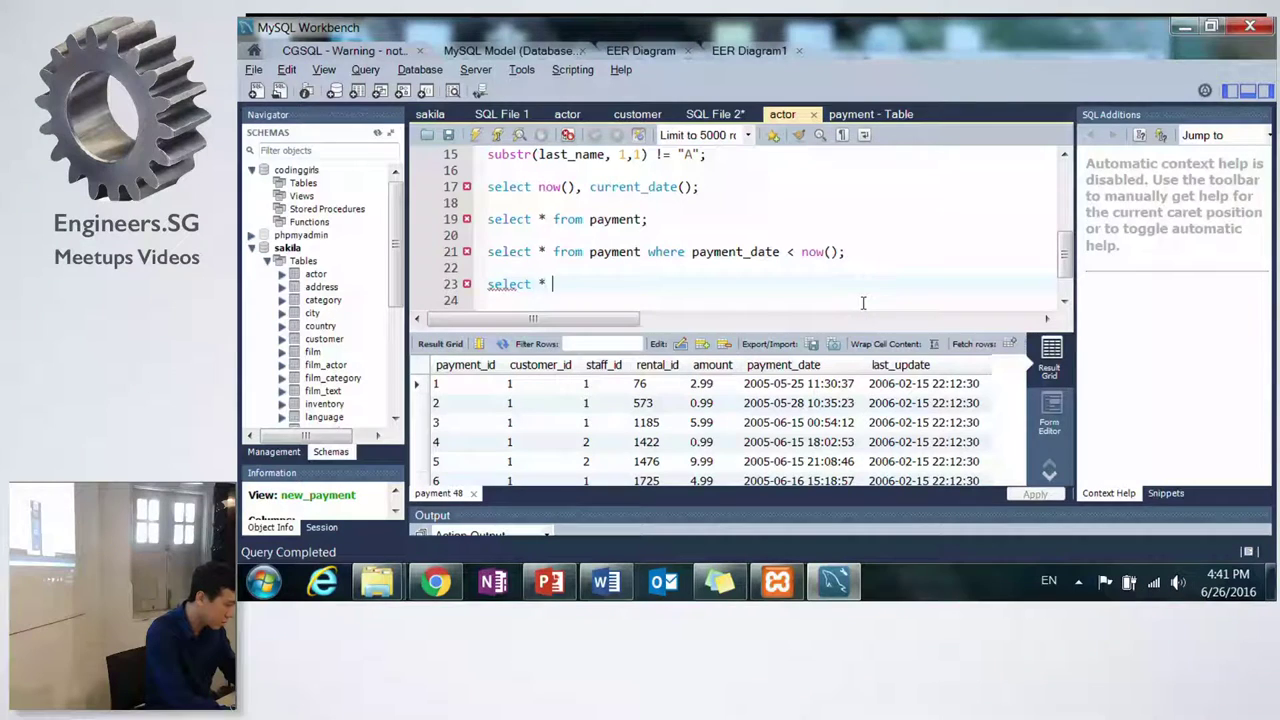
{"action": "key", "text": "BackSpace"}
{"action": "type", "text": "max("}
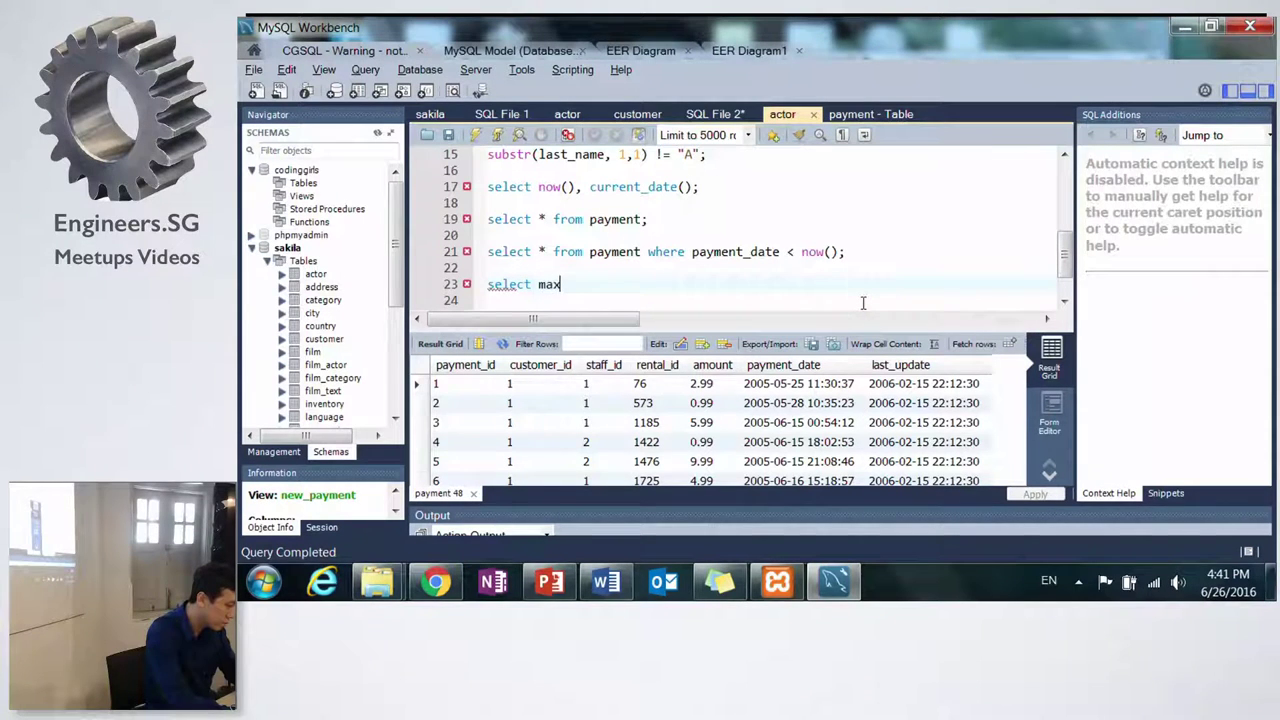
{"action": "key", "text": "BackSpace"}
{"action": "type", "text": "(*) from paymen"}
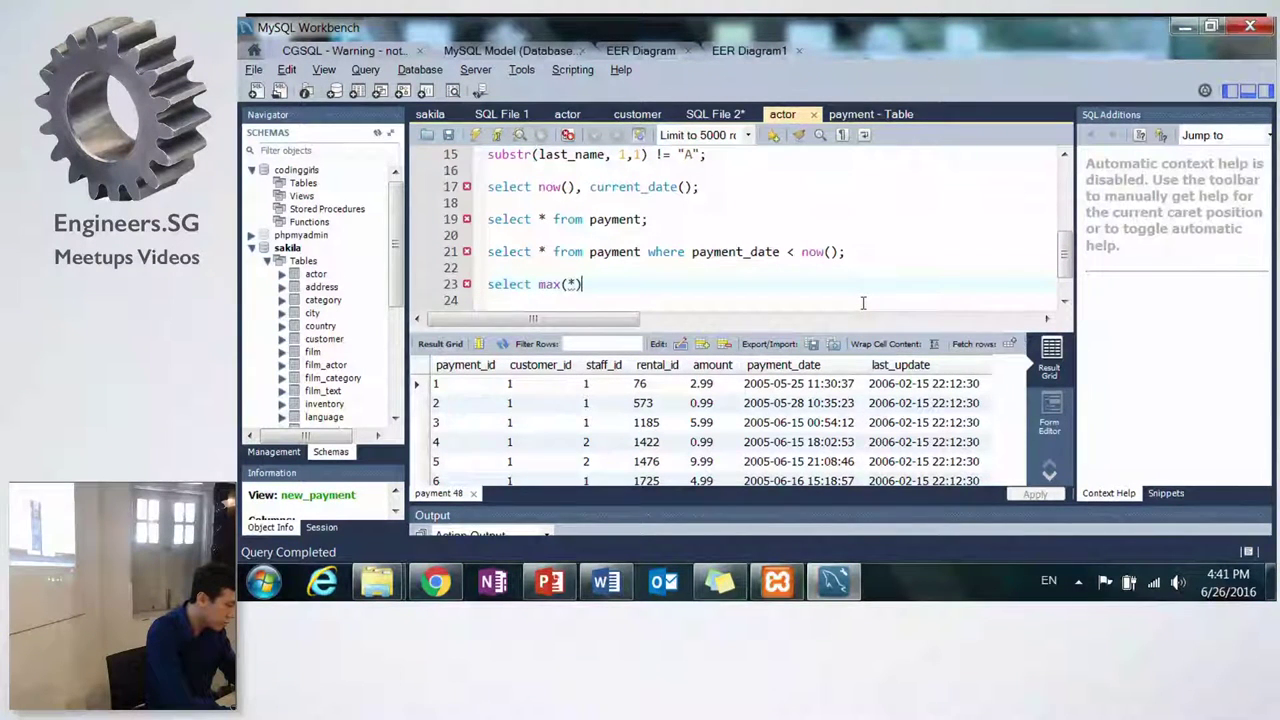
{"action": "type", "text": "t;"}
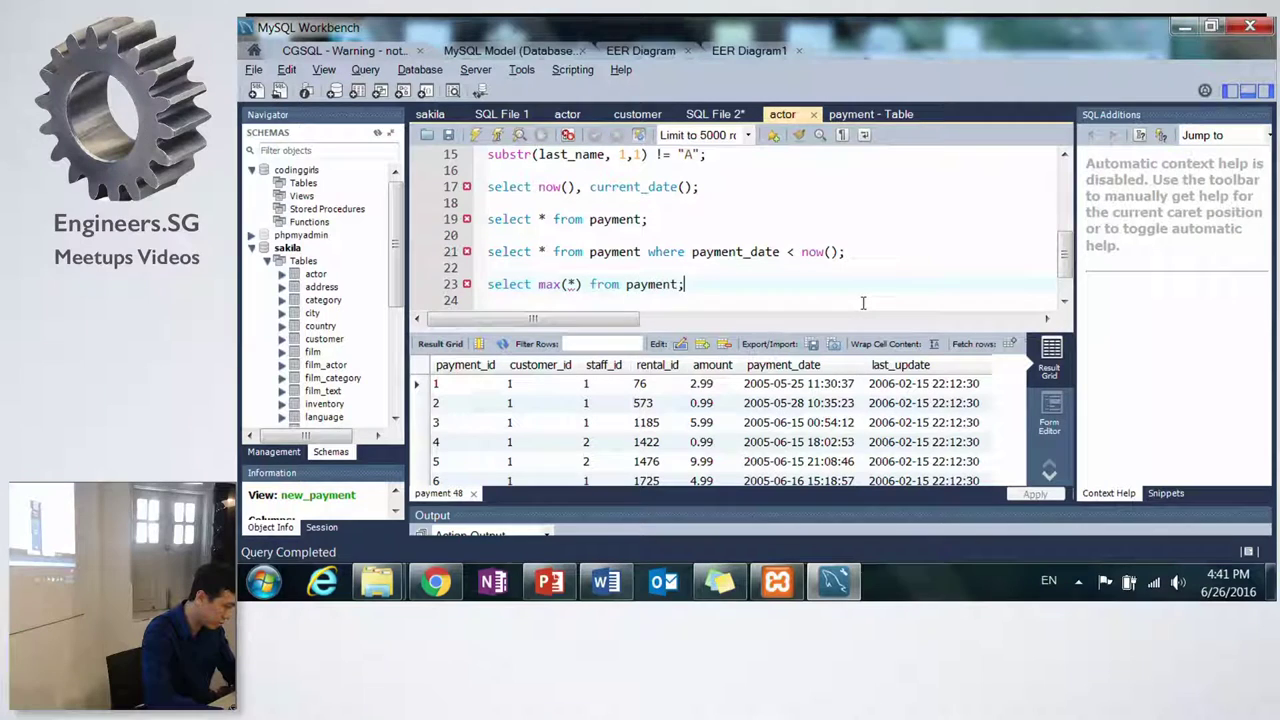
{"action": "key", "text": "Left"}
{"action": "key", "text": "Left"}
{"action": "key", "text": "Left"}
{"action": "key", "text": "Left"}
{"action": "key", "text": "Left"}
{"action": "key", "text": "Left"}
{"action": "key", "text": "Left"}
{"action": "key", "text": "Left"}
{"action": "key", "text": "Left"}
{"action": "key", "text": "Left"}
{"action": "key", "text": "Left"}
{"action": "key", "text": "Left"}
{"action": "key", "text": "Left"}
{"action": "key", "text": "Left"}
{"action": "key", "text": "Left"}
{"action": "key", "text": "BackSpace"}
{"action": "type", "text": "amount"}
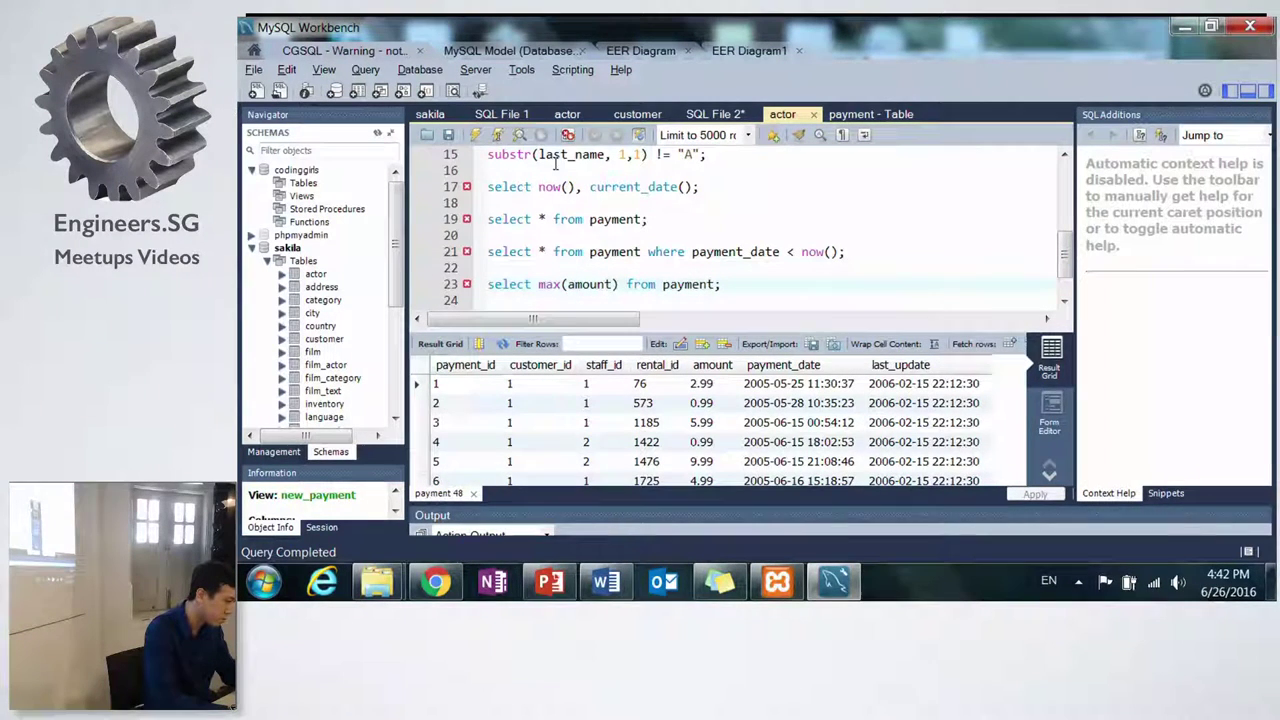
Run max(amount) (11.99), then wrap it in an amount NOT IN subquery that returns 10.99.
{"action": "left_click", "coordinate": [500, 135]}
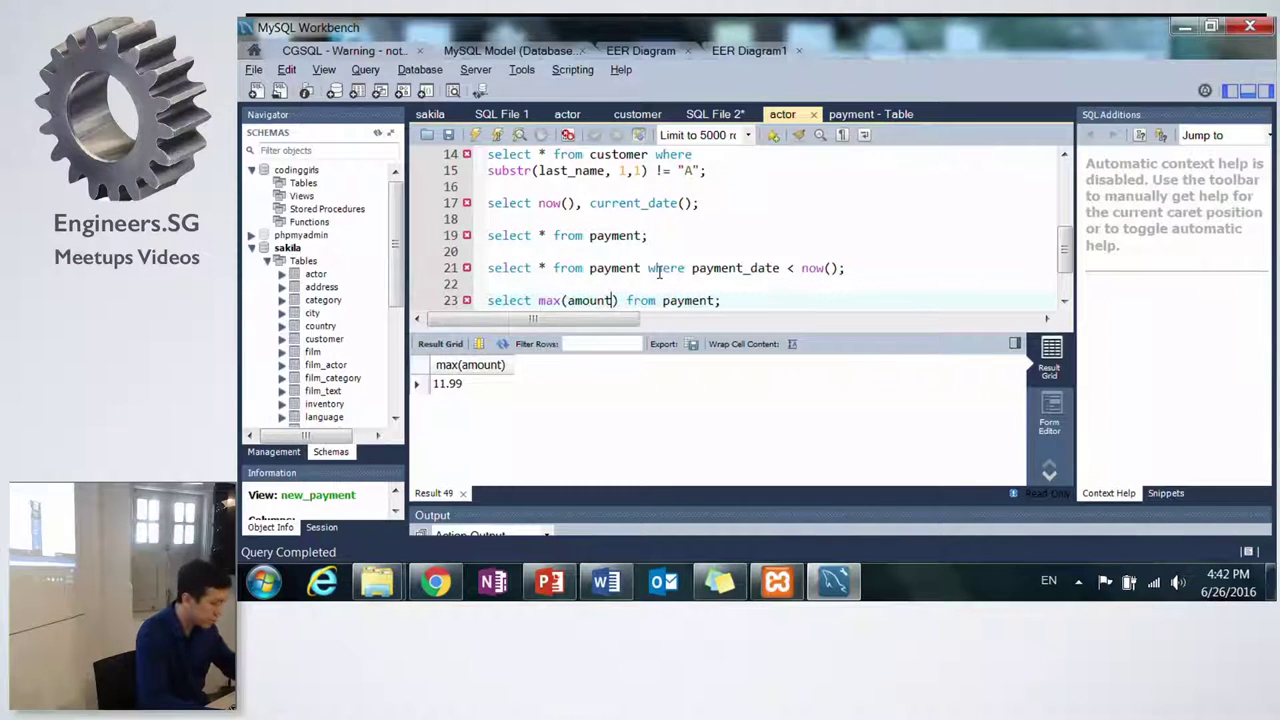
{"action": "key", "text": "Left"}
{"action": "key", "text": "Left"}
{"action": "key", "text": "Left"}
{"action": "key", "text": "Left"}
{"action": "key", "text": "Left"}
{"action": "key", "text": "Left"}
{"action": "key", "text": "Left"}
{"action": "key", "text": "Left"}
{"action": "key", "text": "Left"}
{"action": "key", "text": "Left"}
{"action": "key", "text": "Left"}
{"action": "key", "text": "Left"}
{"action": "key", "text": "Left"}
{"action": "key", "text": "Left"}
{"action": "key", "text": "Left"}
{"action": "key", "text": "Left"}
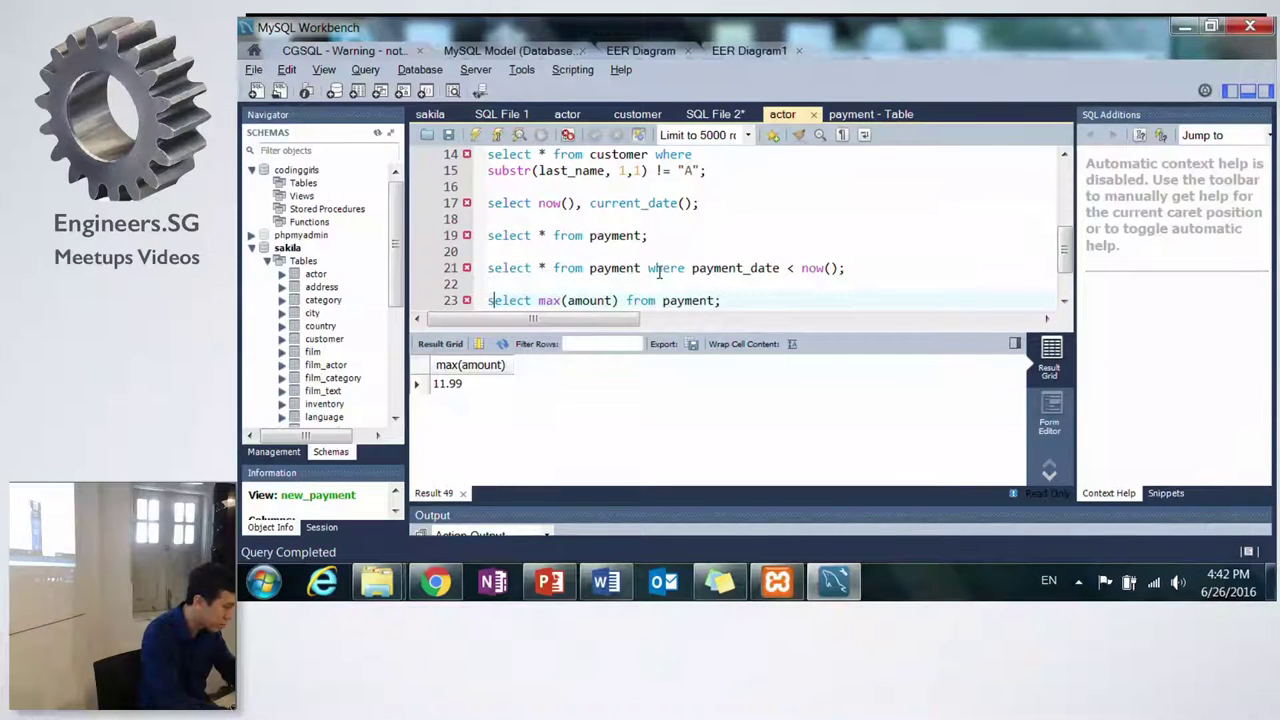
{"action": "type", "text": "select m"}
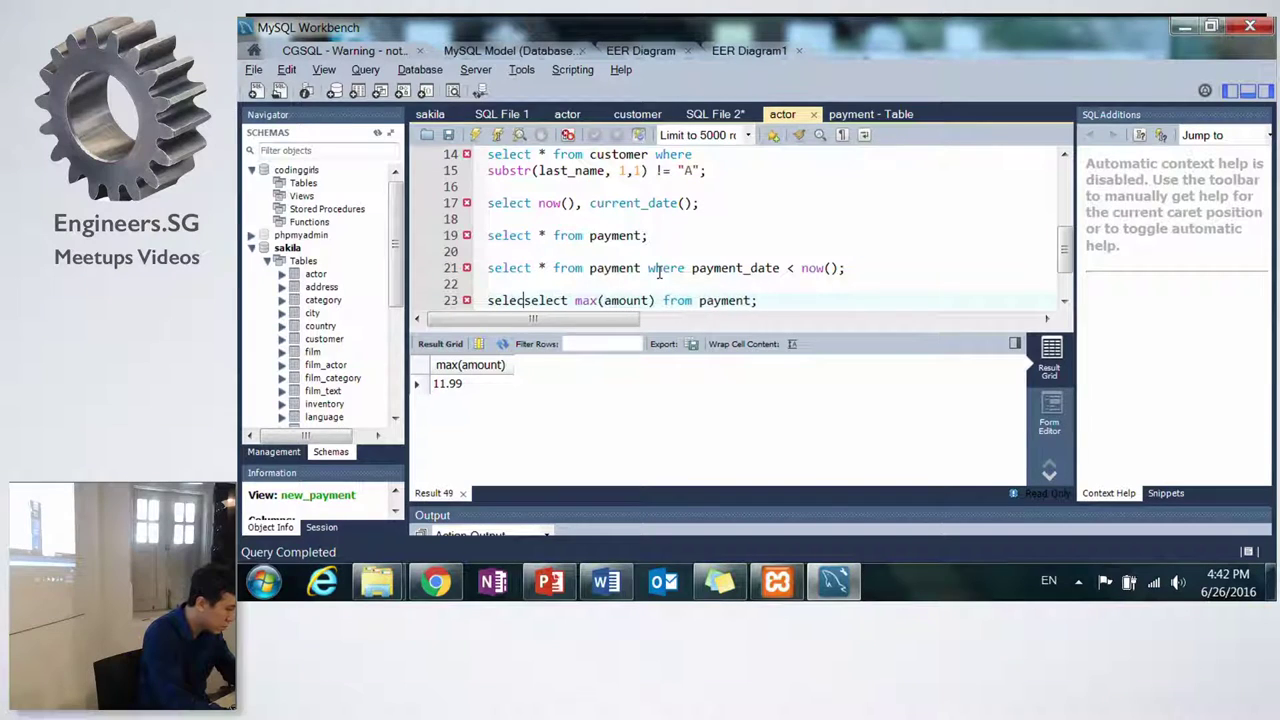
{"action": "type", "text": "ax(amo"}
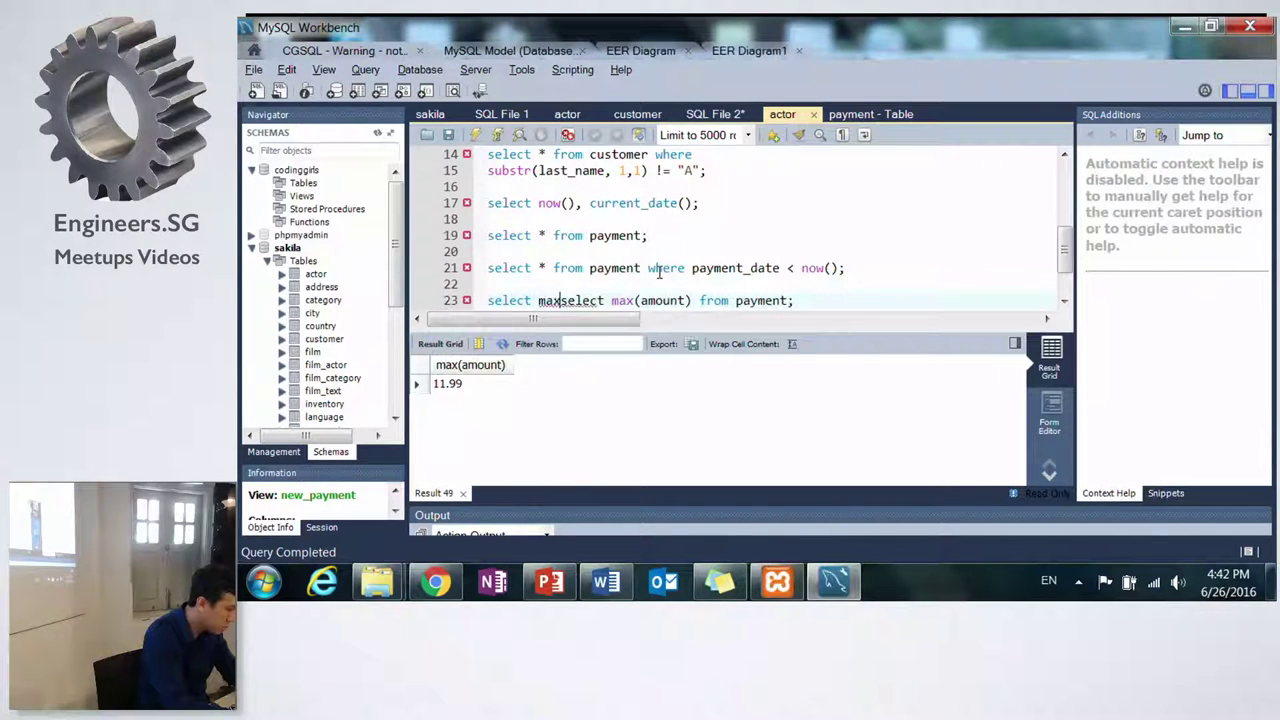
{"action": "type", "text": "unt) from pay"}
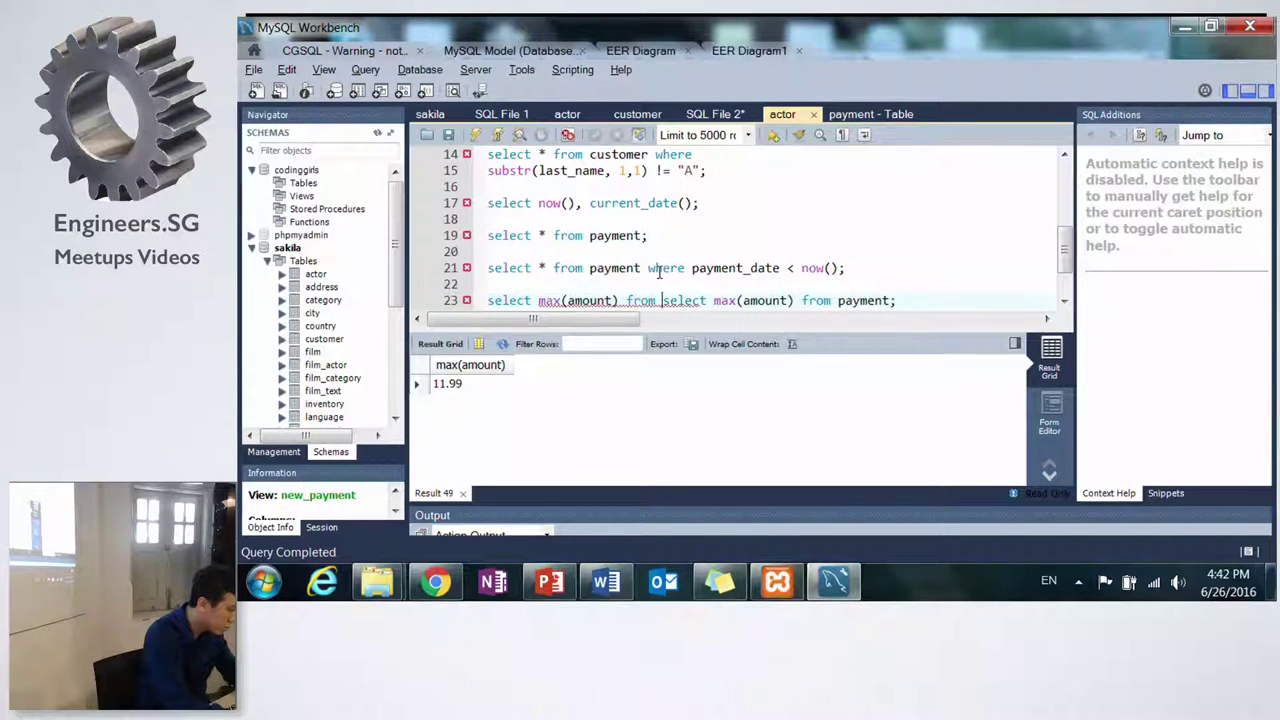
{"action": "type", "text": "ment where amount no"}
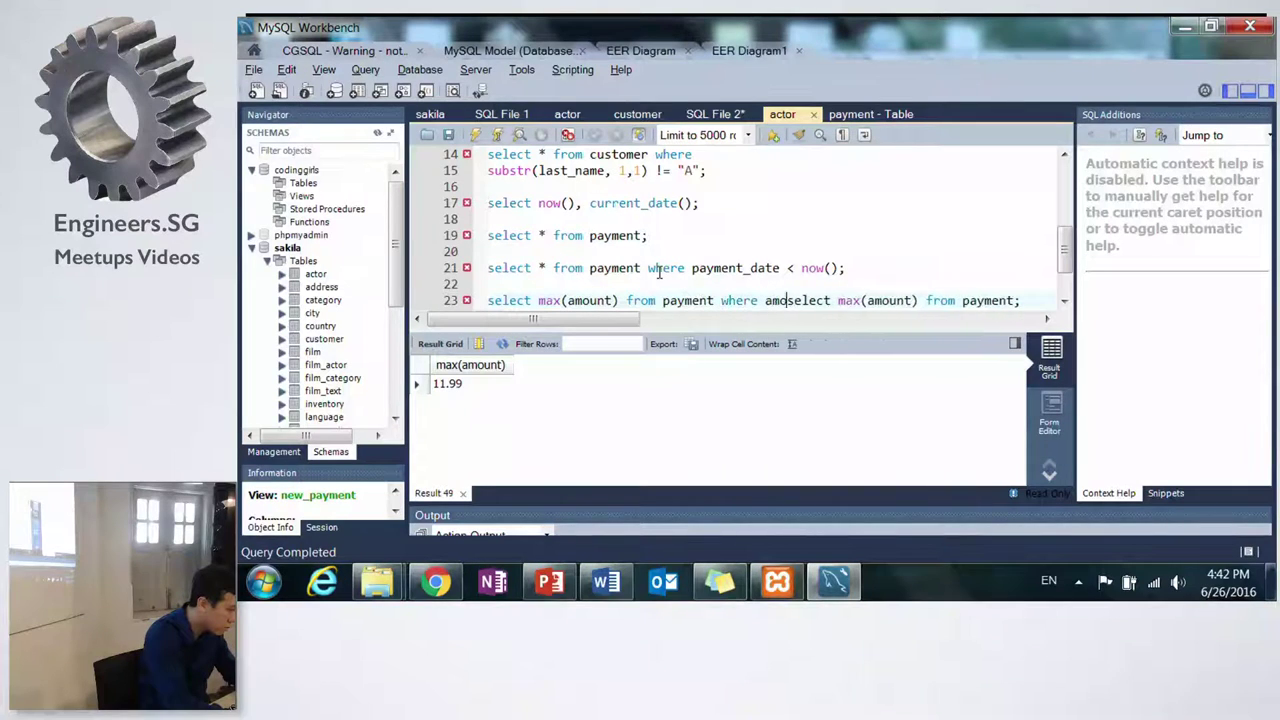
{"action": "type", "text": "t in ("}
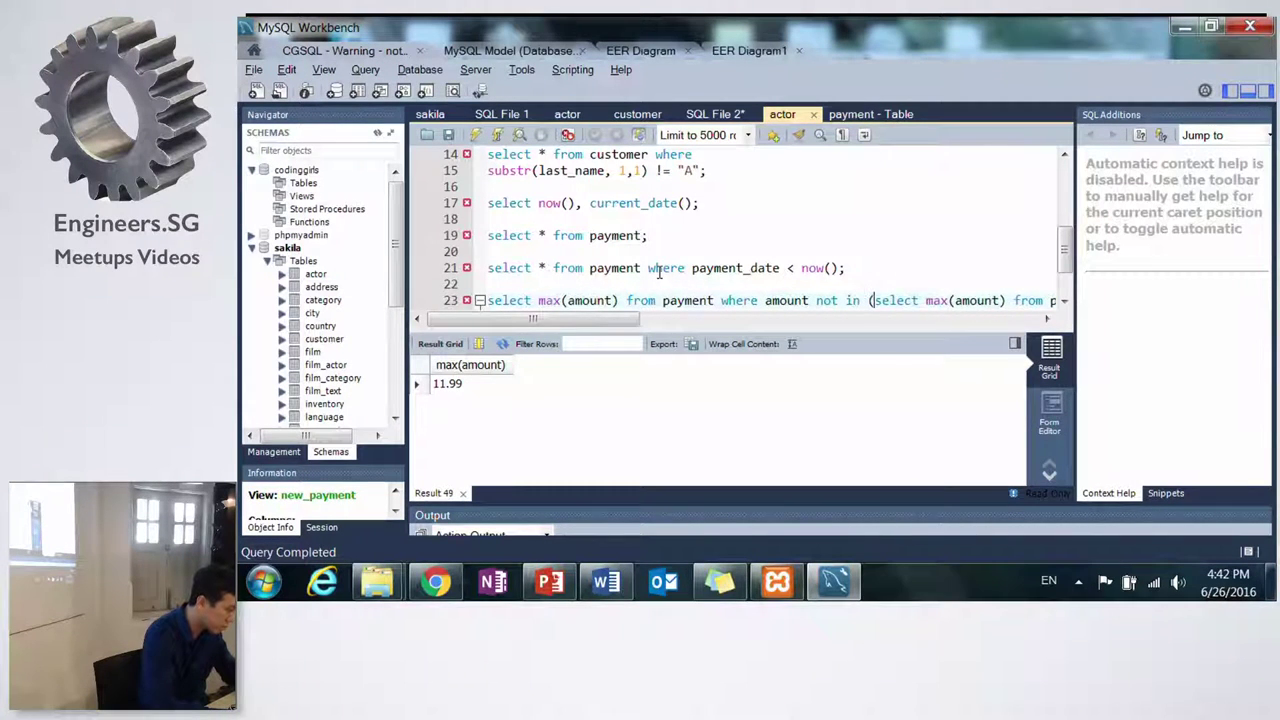
{"action": "key", "text": "Return"}
{"action": "key", "text": "Right"}
{"action": "key", "text": "Right"}
{"action": "key", "text": "Right"}
{"action": "key", "text": "Right"}
{"action": "key", "text": "Right"}
{"action": "key", "text": "Right"}
{"action": "key", "text": "Right"}
{"action": "key", "text": "Right"}
{"action": "key", "text": "Right"}
{"action": "key", "text": "Right"}
{"action": "key", "text": "Right"}
{"action": "key", "text": "Right"}
{"action": "key", "text": "Right"}
{"action": "key", "text": "Right"}
{"action": "key", "text": "Right"}
{"action": "key", "text": "Right"}
{"action": "key", "text": "Right"}
{"action": "key", "text": "Right"}
{"action": "key", "text": "Right"}
{"action": "key", "text": "Right"}
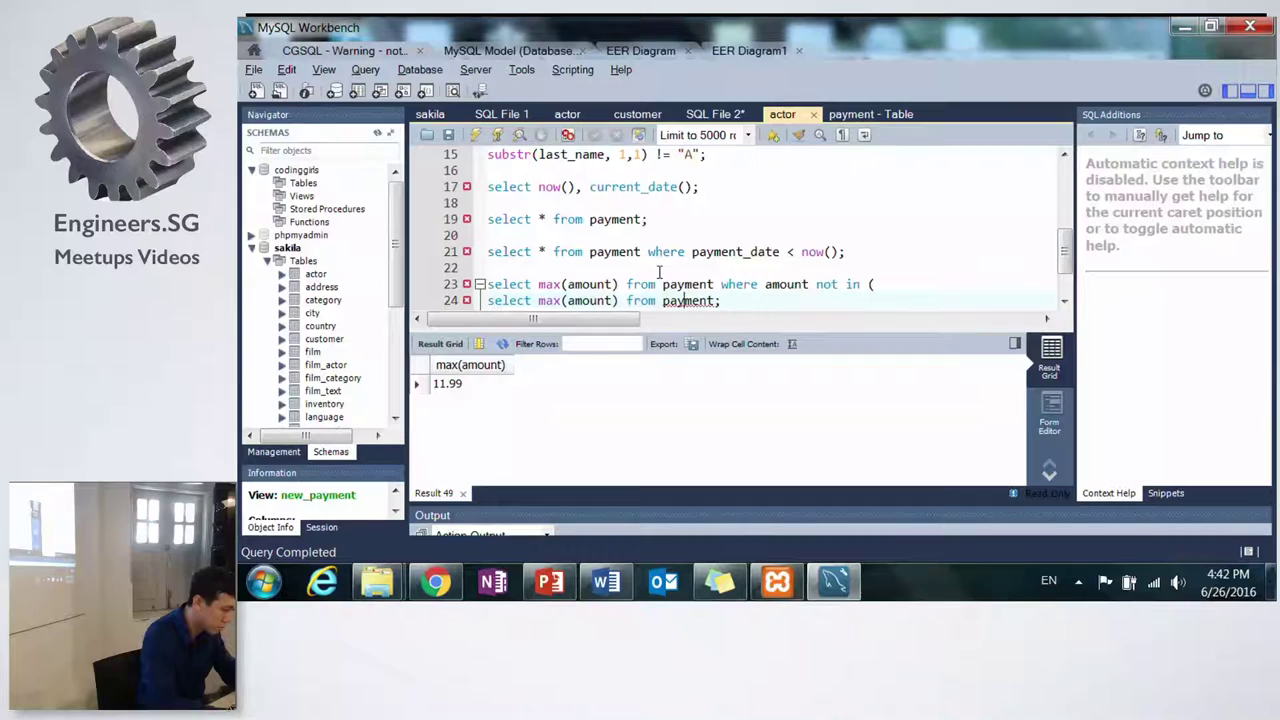
{"action": "type", "text": ")"}
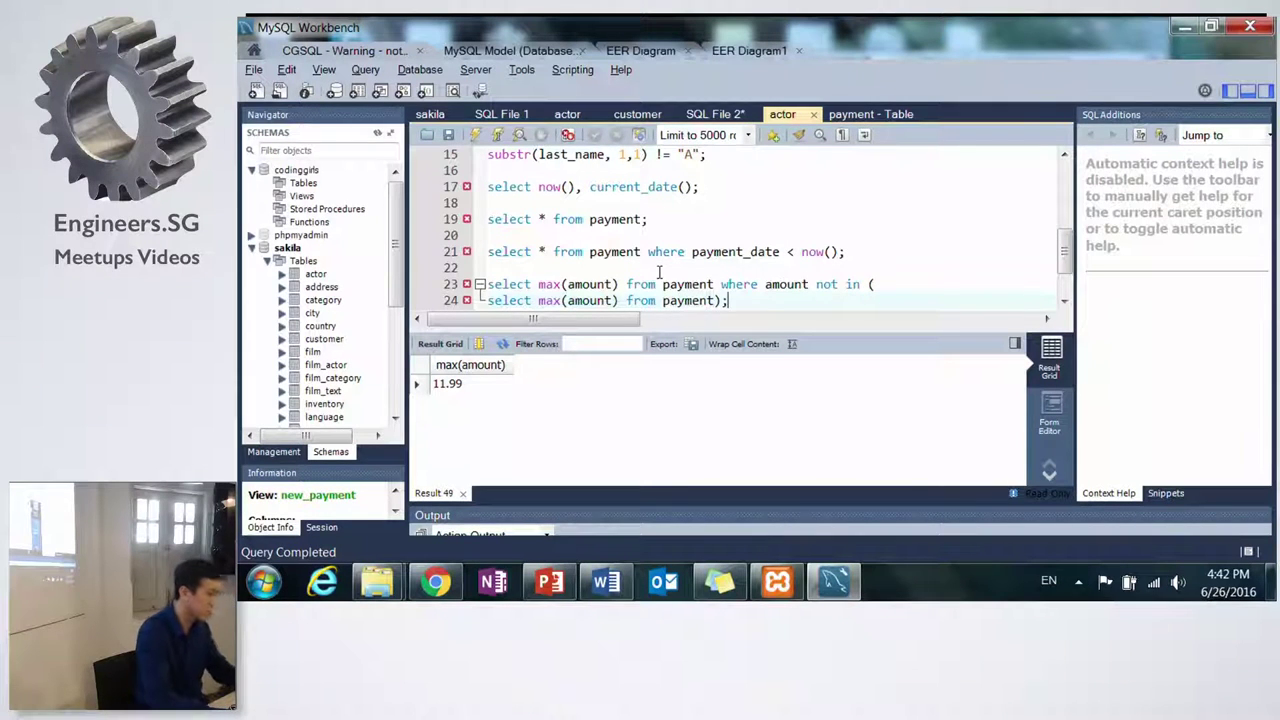
{"action": "key", "text": "End"}
{"action": "key", "text": "Return"}
{"action": "key", "text": "Up"}
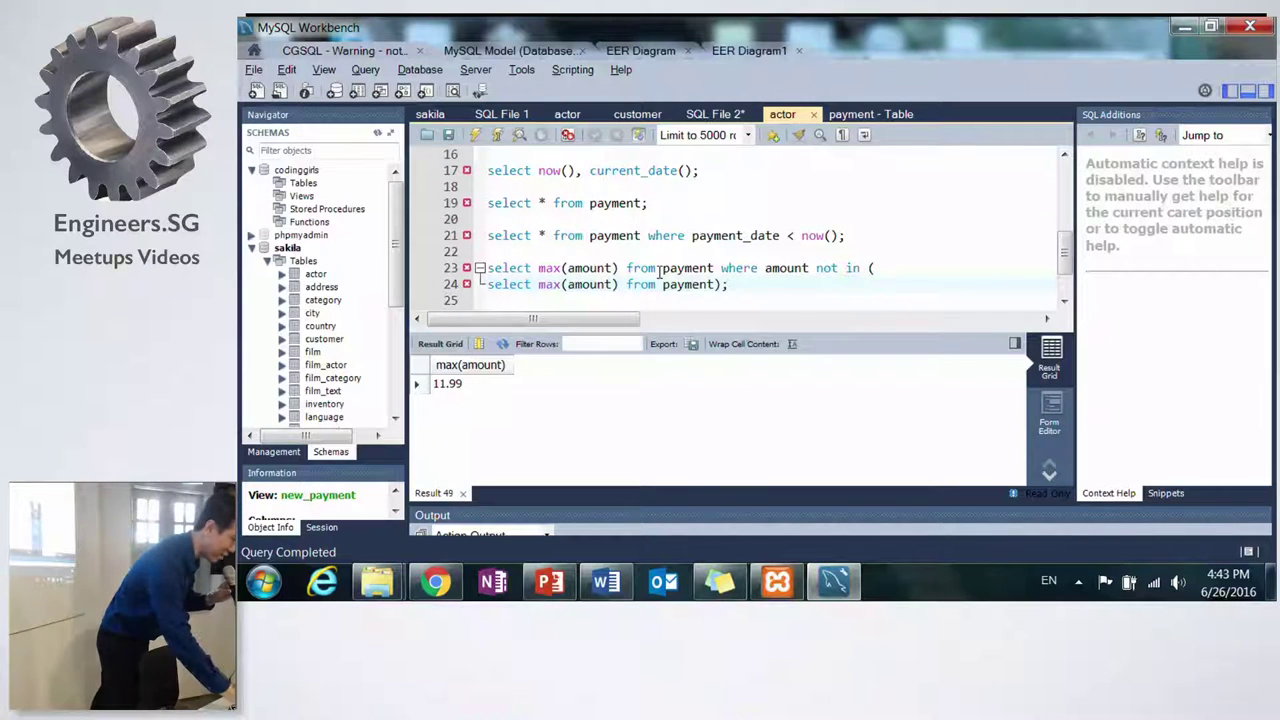
{"action": "left_click", "coordinate": [500, 137]}
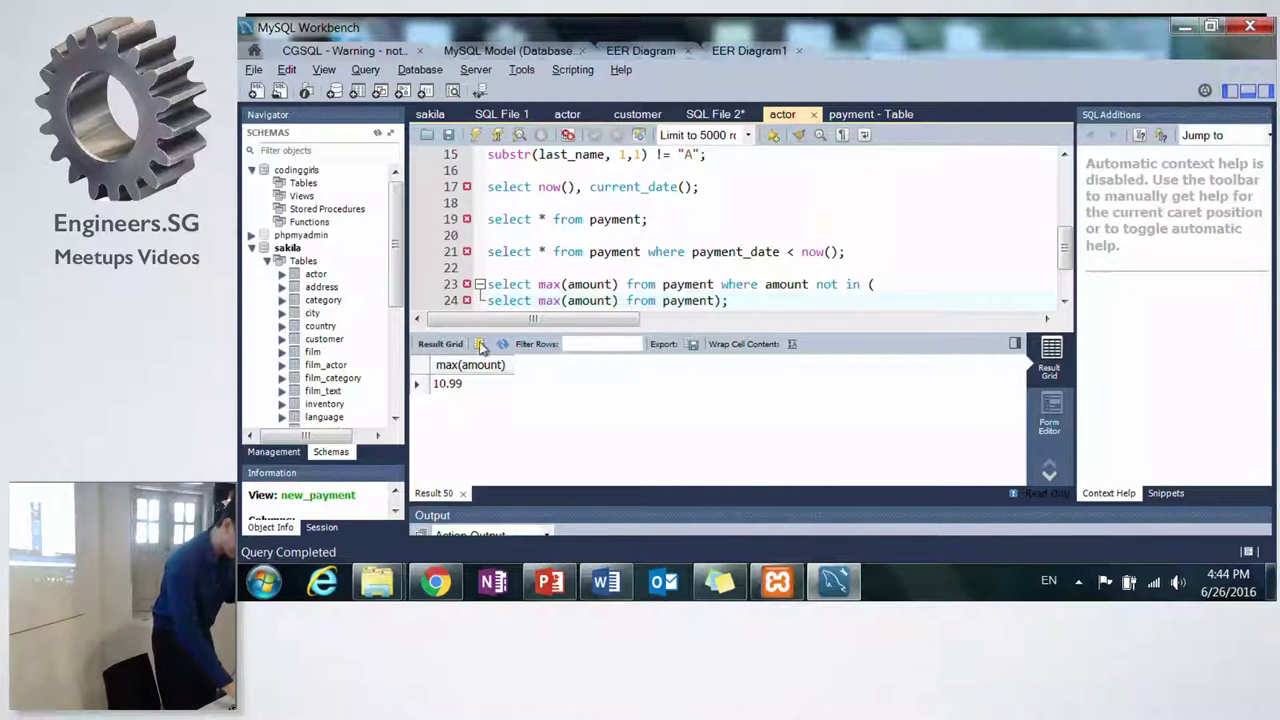
Scroll Database 1 (2).pdf past the Views slide to 'Session 5 - Some Hands on Exercises'.
{"action": "left_click", "coordinate": [446, 582]}
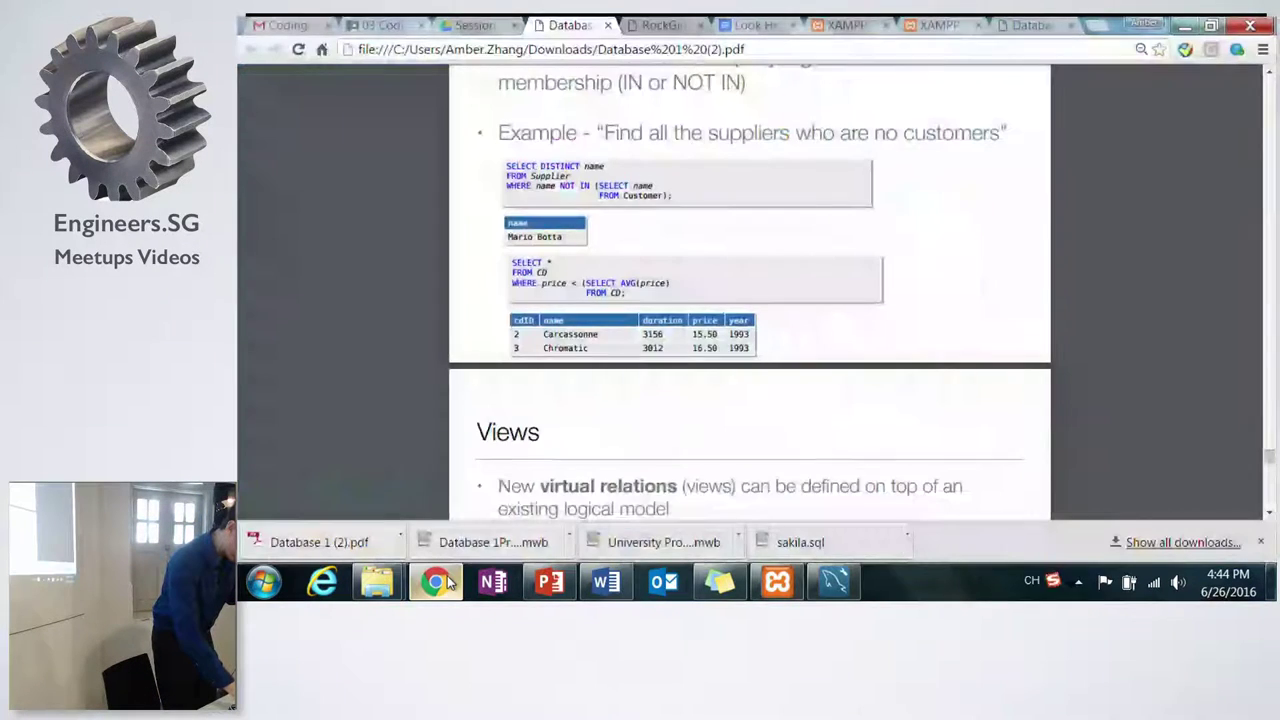
{"action": "scroll", "coordinate": [420, 425], "scroll_direction": "down", "scroll_amount": 5}
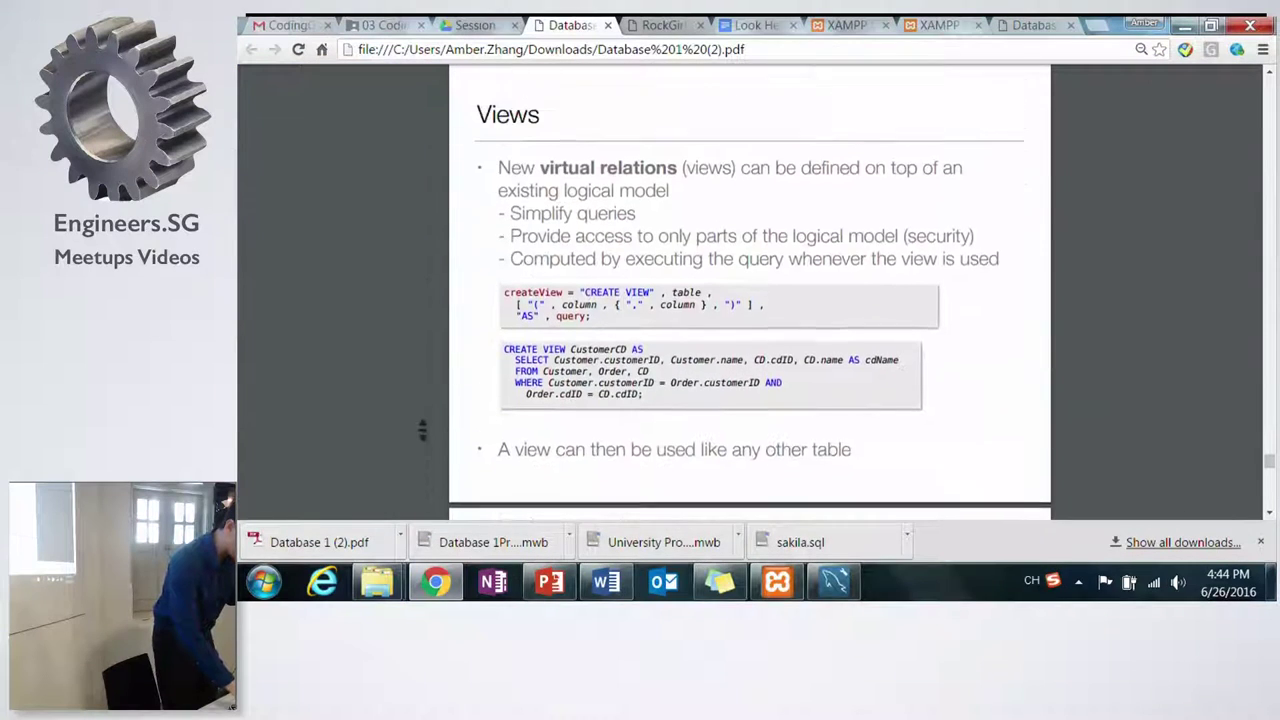
{"action": "scroll", "coordinate": [420, 428], "scroll_direction": "up", "scroll_amount": 1}
{"action": "middle_click", "coordinate": [419, 427]}
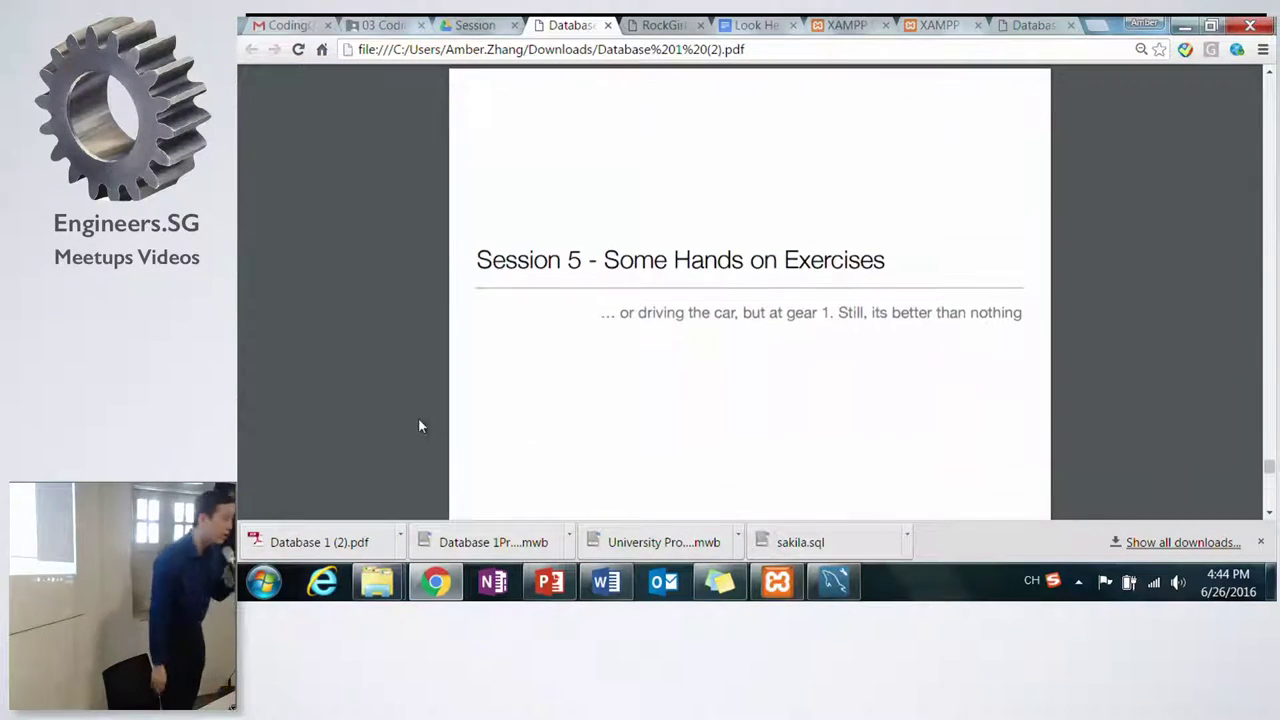
{"action": "middle_click", "coordinate": [420, 426]}
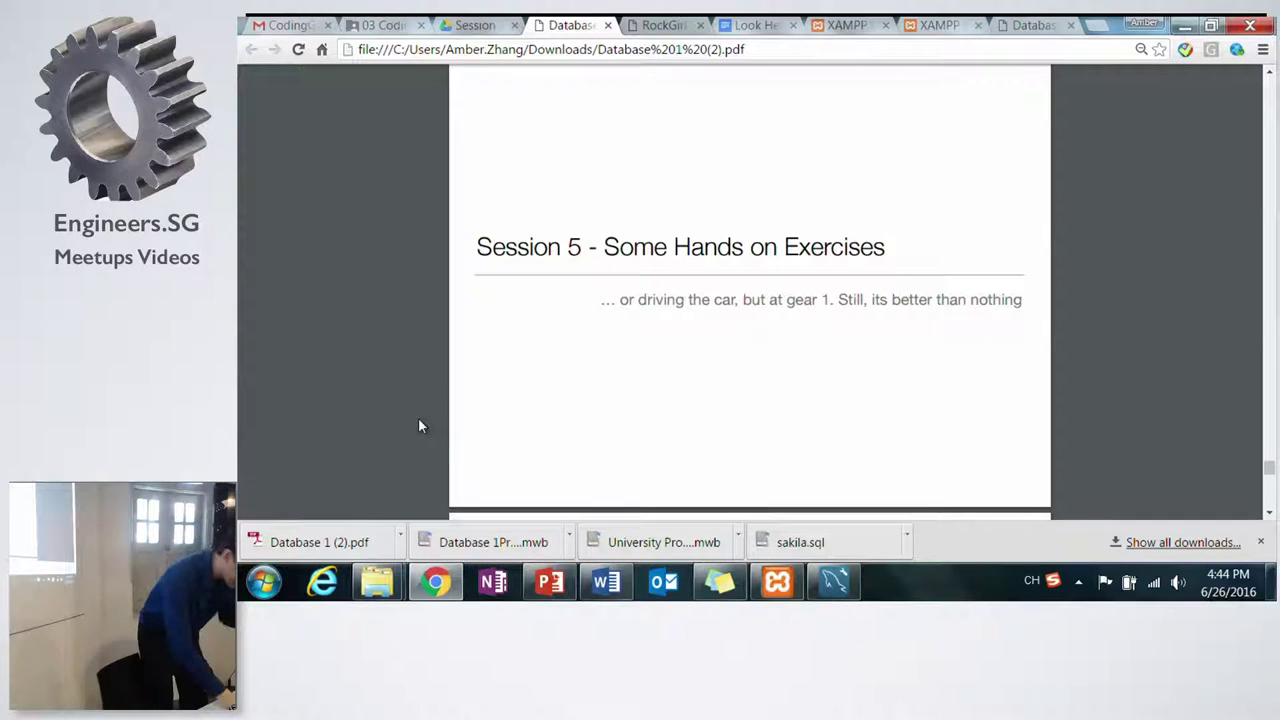
Scroll the PDF back to the Inserting/Updating/Replacing Values slide's UPDATE example, then return to MySQL Workbench.
{"action": "scroll", "coordinate": [418, 426], "scroll_direction": "up", "scroll_amount": 15}
{"action": "scroll", "coordinate": [418, 419], "scroll_direction": "up", "scroll_amount": 15}
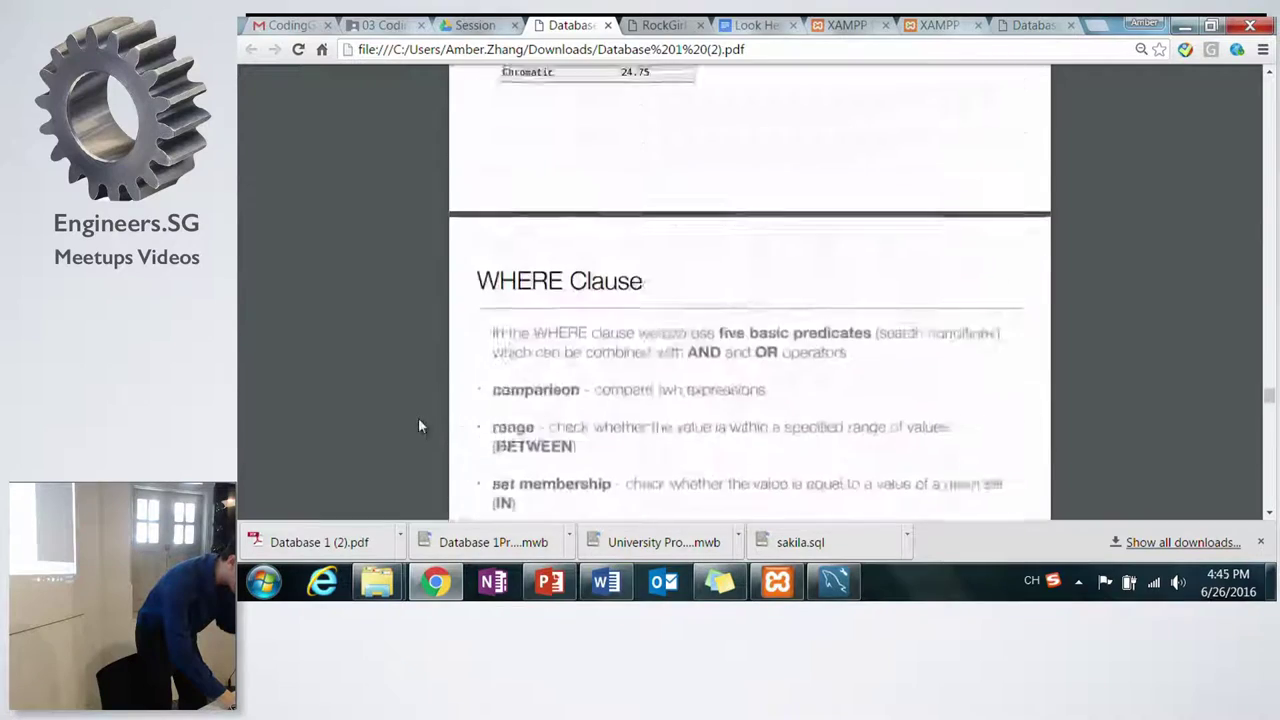
{"action": "scroll", "coordinate": [419, 421], "scroll_direction": "up", "scroll_amount": 15}
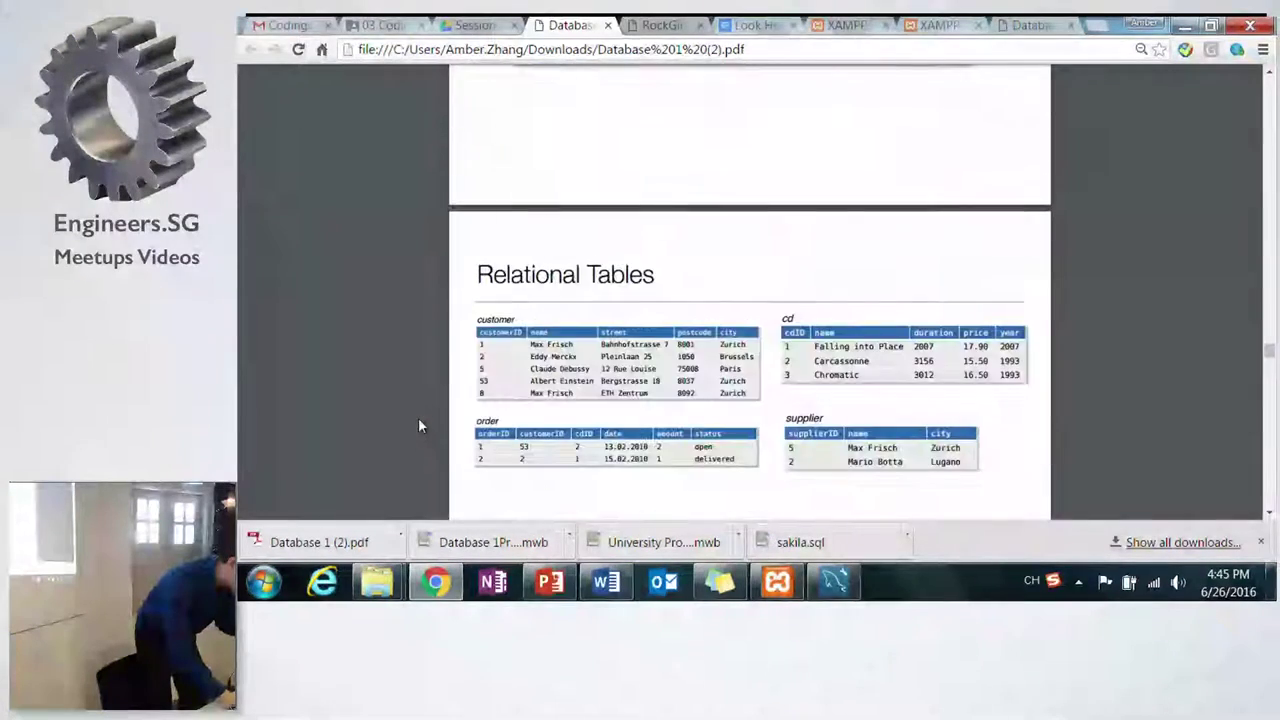
{"action": "scroll", "coordinate": [422, 430], "scroll_direction": "up", "scroll_amount": 5}
{"action": "scroll", "coordinate": [422, 430], "scroll_direction": "down", "scroll_amount": 9}
{"action": "scroll", "coordinate": [422, 430], "scroll_direction": "down", "scroll_amount": 8}
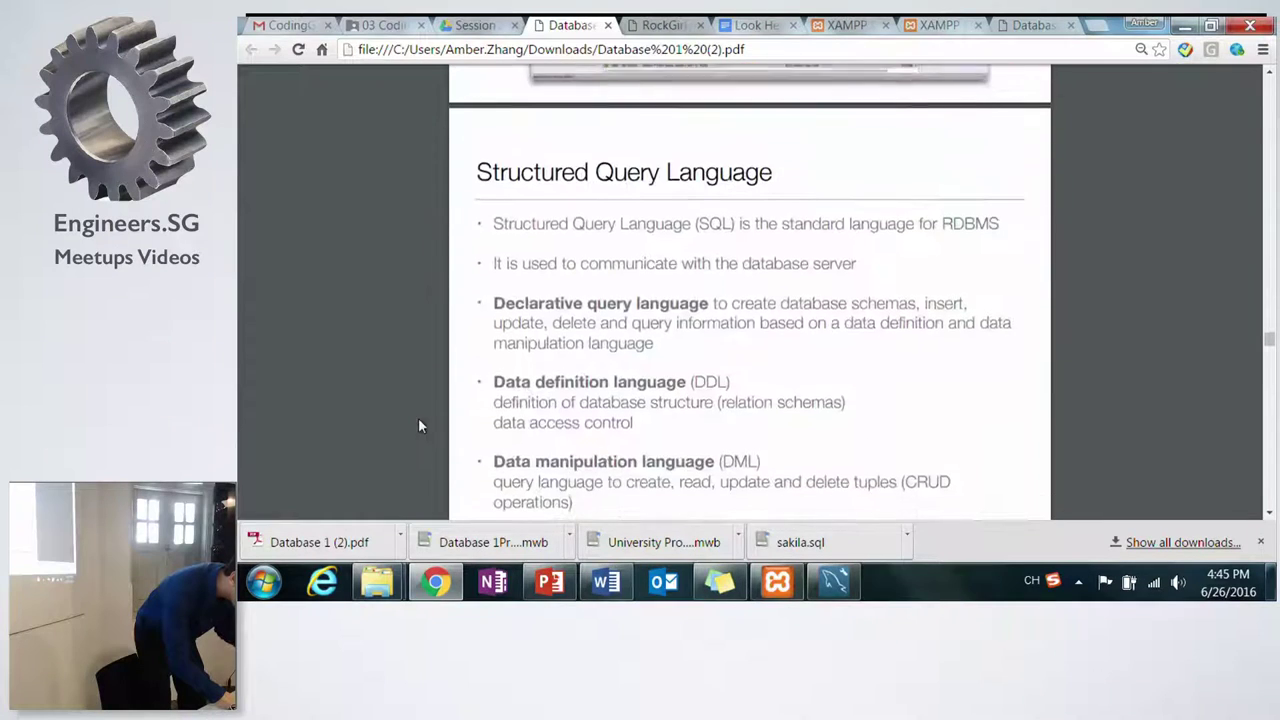
{"action": "scroll", "coordinate": [422, 430], "scroll_direction": "down", "scroll_amount": 3}
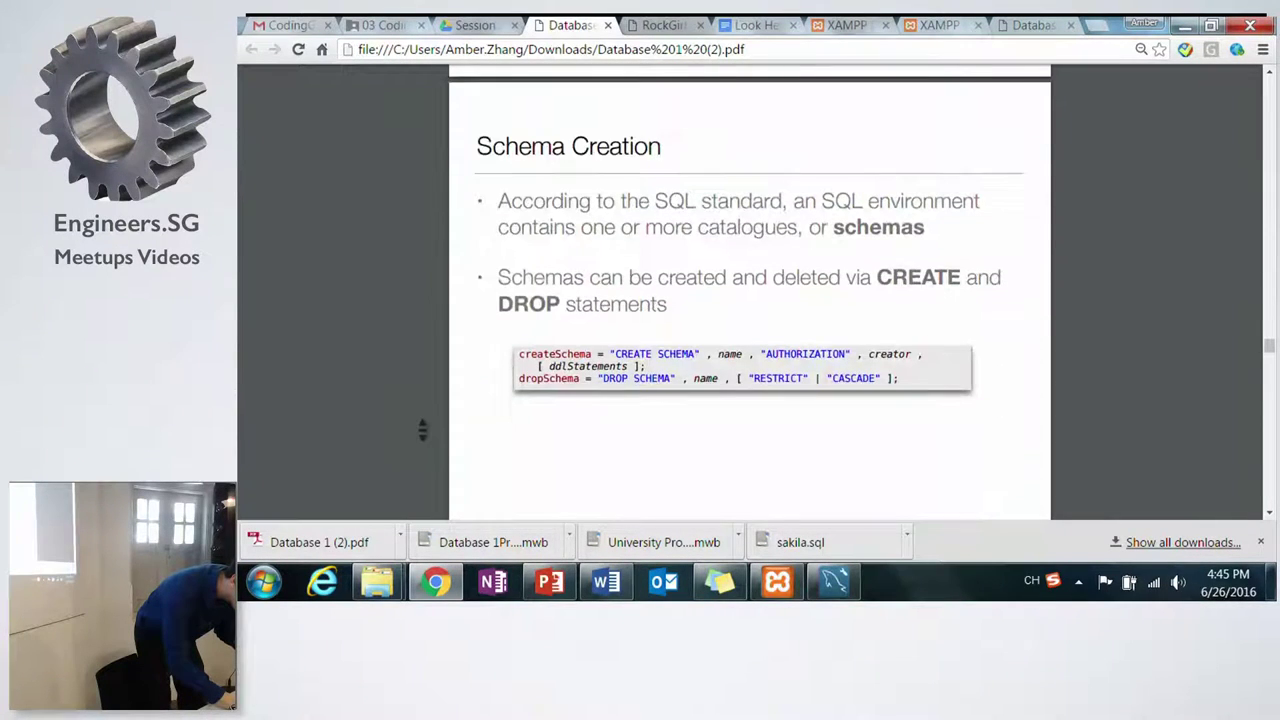
{"action": "scroll", "coordinate": [420, 428], "scroll_direction": "down", "scroll_amount": 8}
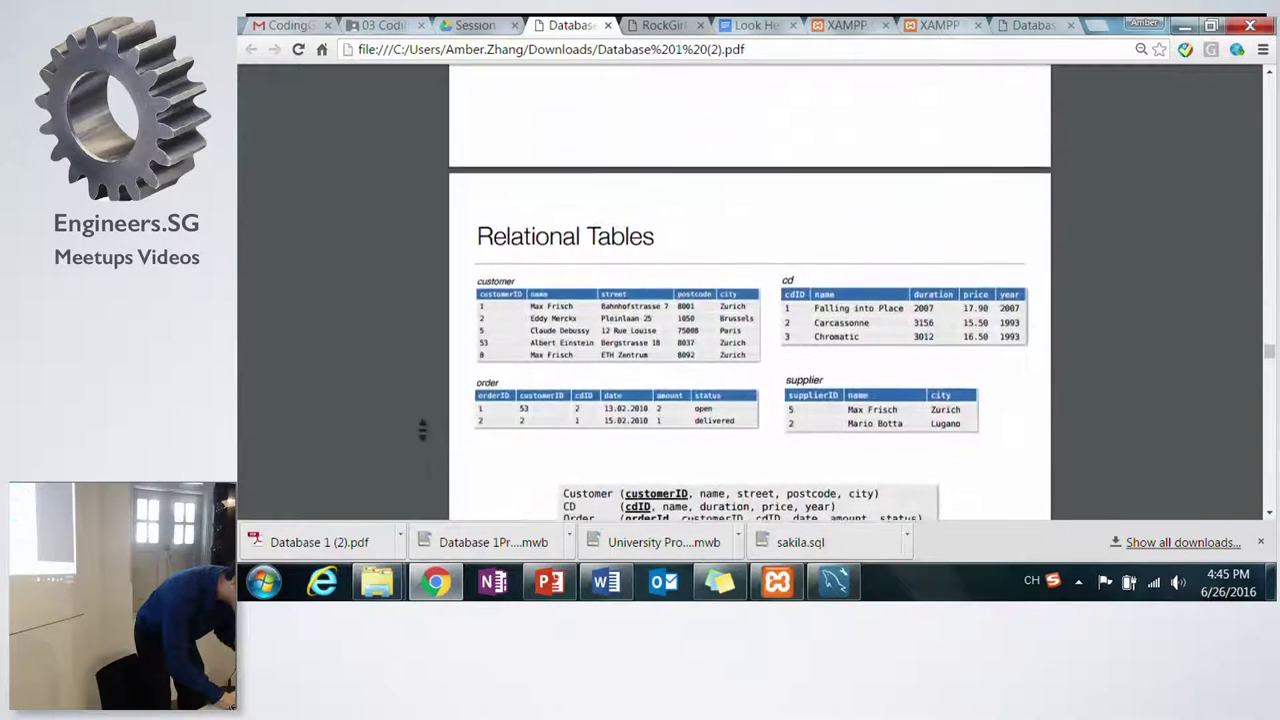
{"action": "scroll", "coordinate": [422, 430], "scroll_direction": "down", "scroll_amount": 1}
{"action": "scroll", "coordinate": [422, 430], "scroll_direction": "down", "scroll_amount": 10}
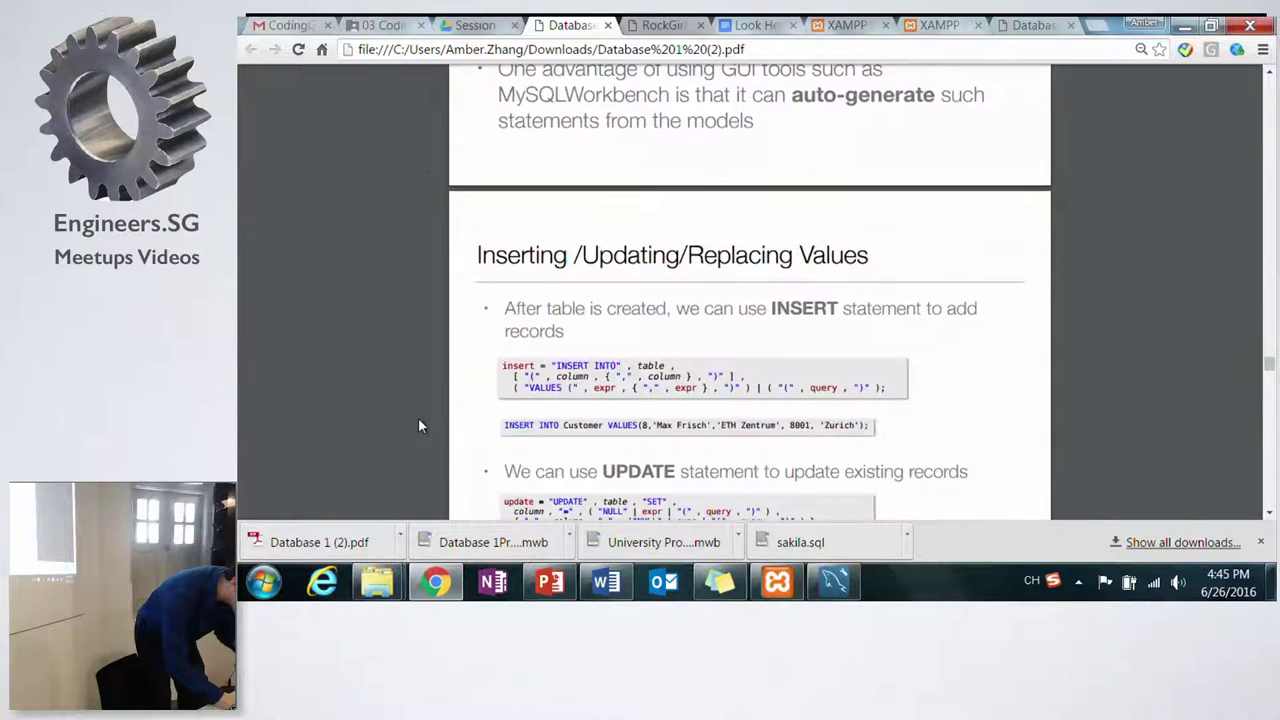
{"action": "scroll", "coordinate": [422, 430], "scroll_direction": "down", "scroll_amount": 3}
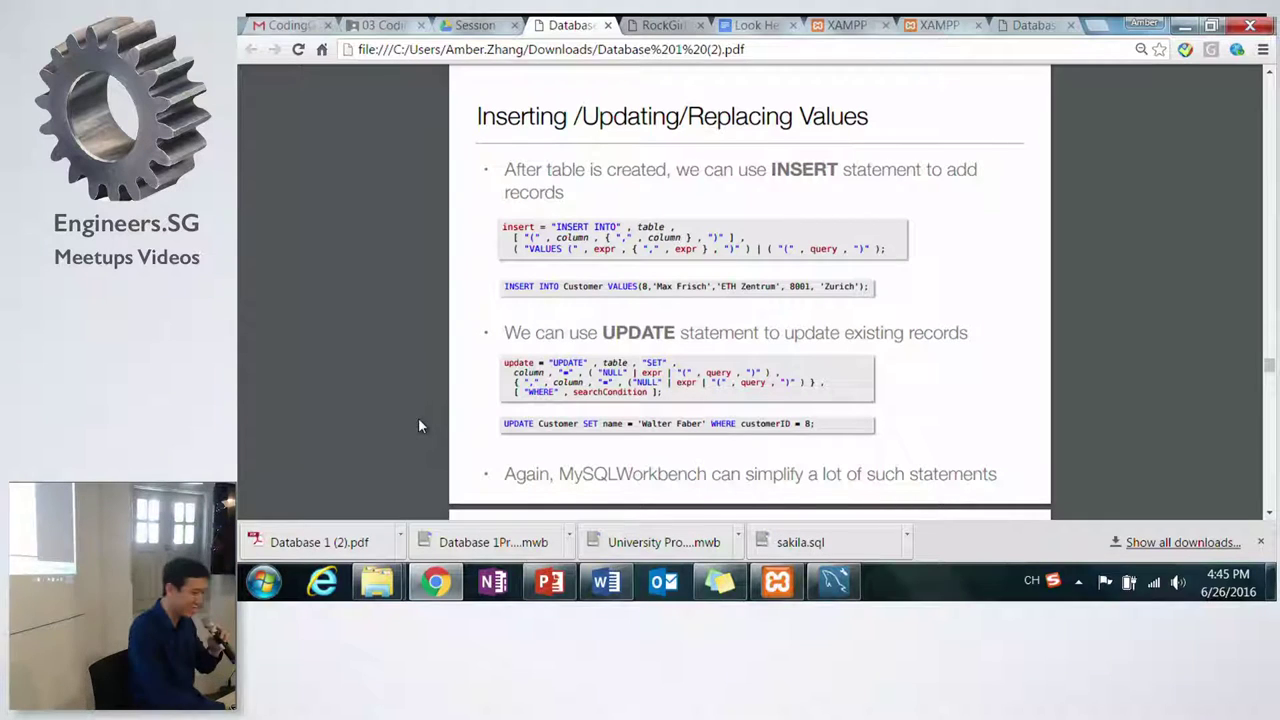
{"action": "left_click", "coordinate": [835, 582]}
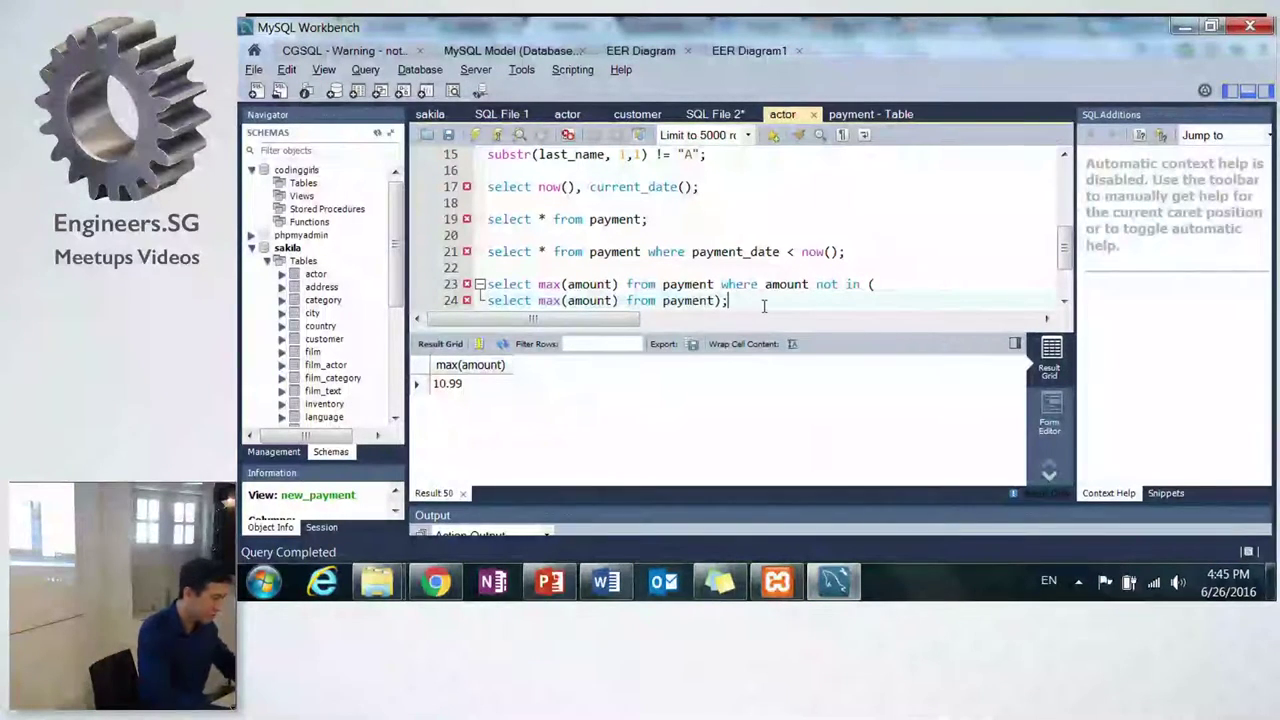
Write and run select * from customer; on line 26, sorting its rows by last_name.
{"action": "key", "text": "Return"}
{"action": "key", "text": "Return"}
{"action": "type", "text": "sele"}
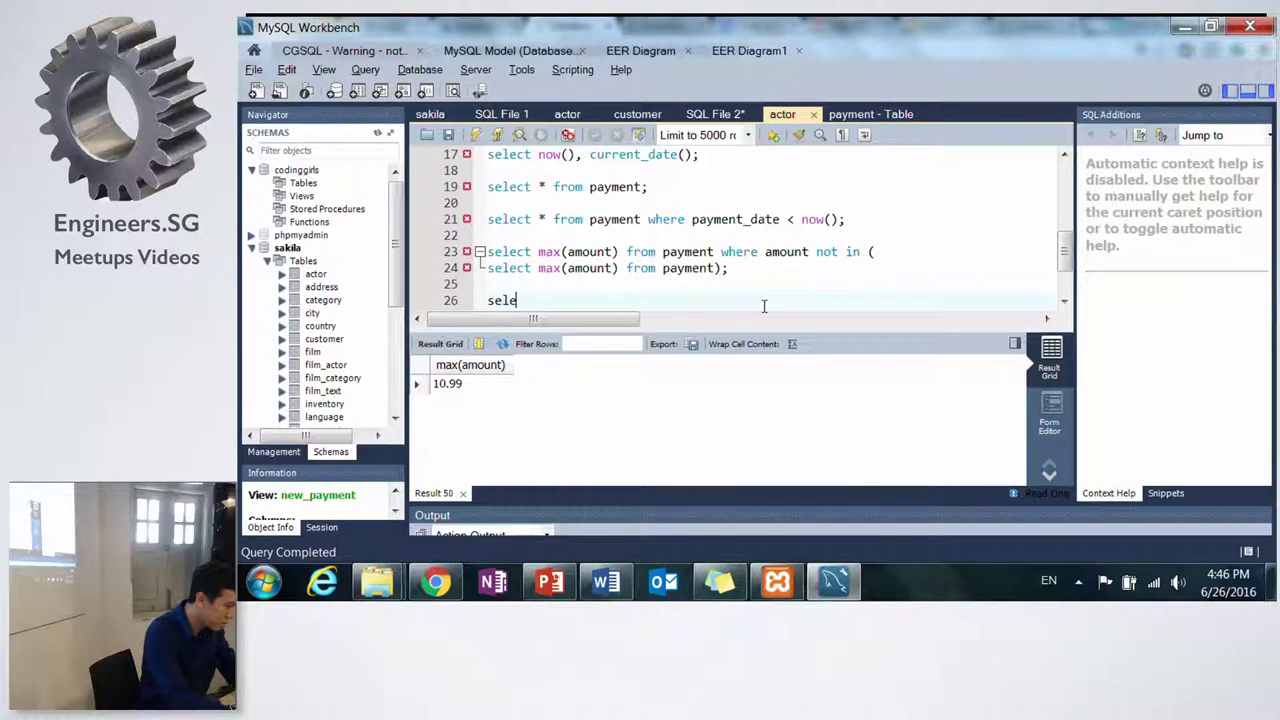
{"action": "type", "text": "ct * from customer;"}
{"action": "key", "text": "Return"}
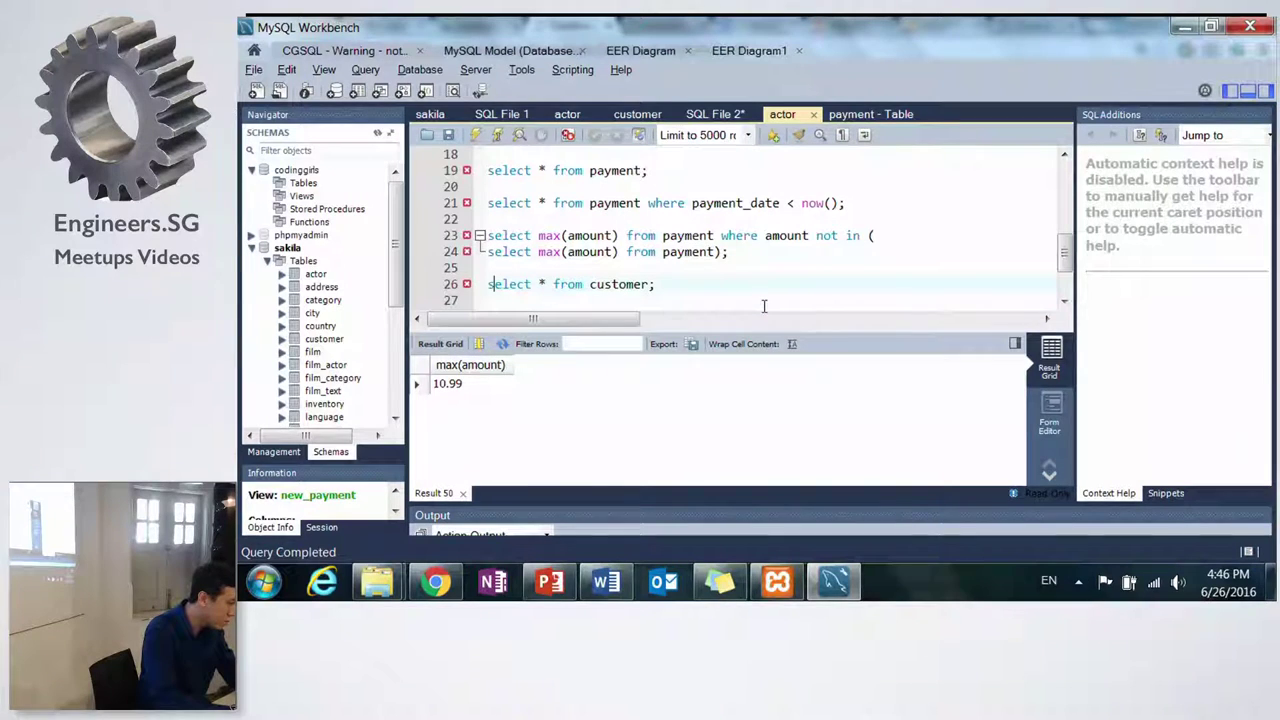
{"action": "left_click", "coordinate": [496, 136]}
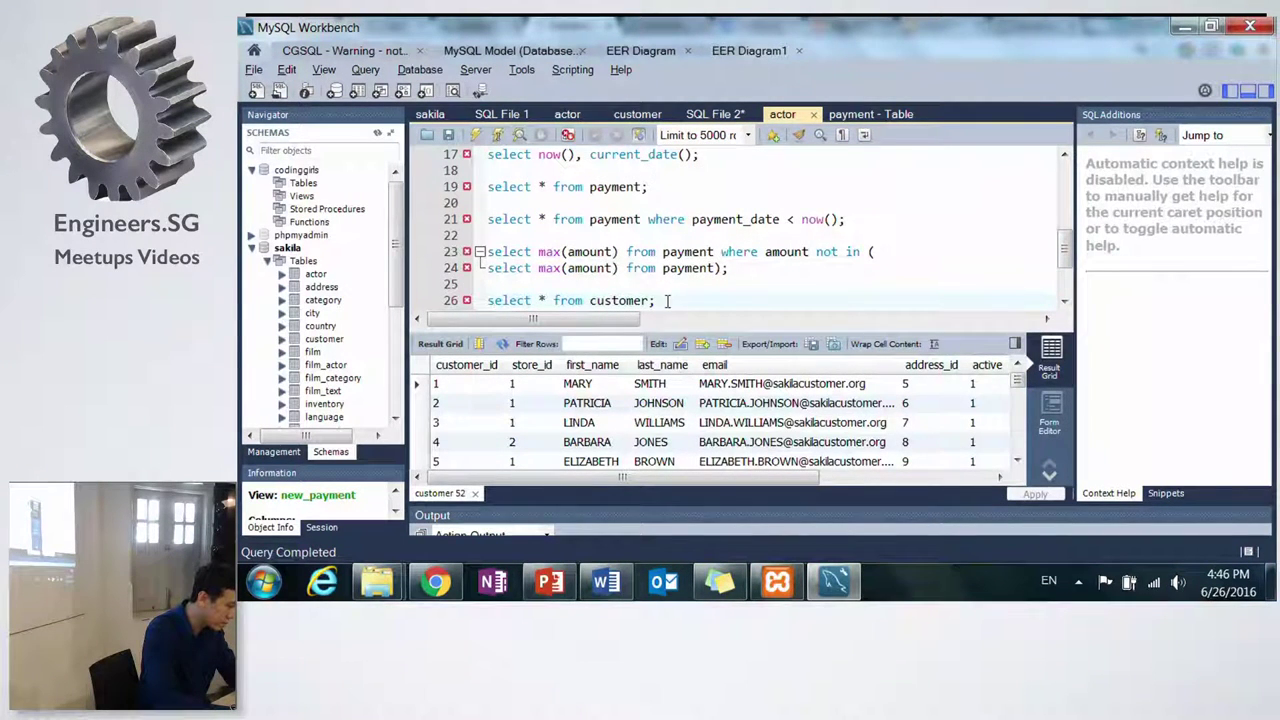
{"action": "left_click", "coordinate": [662, 365]}
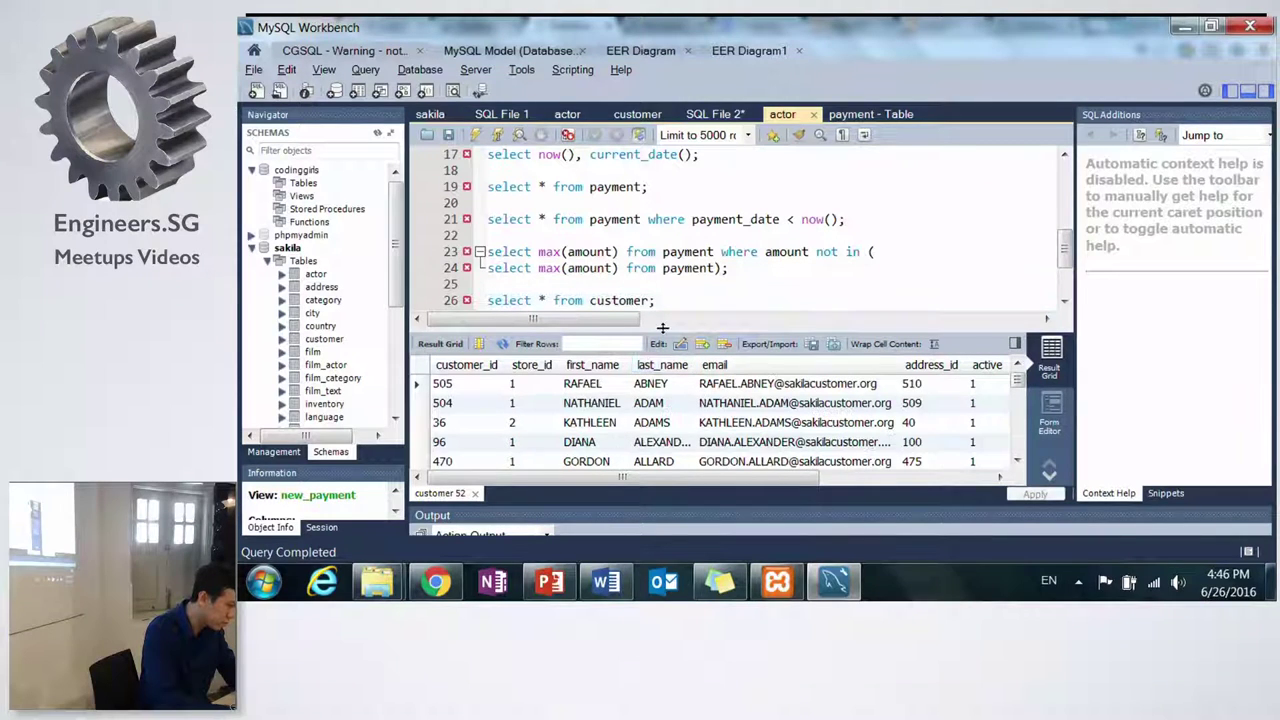
{"action": "key", "text": "Return"}
{"action": "key", "text": "Return"}
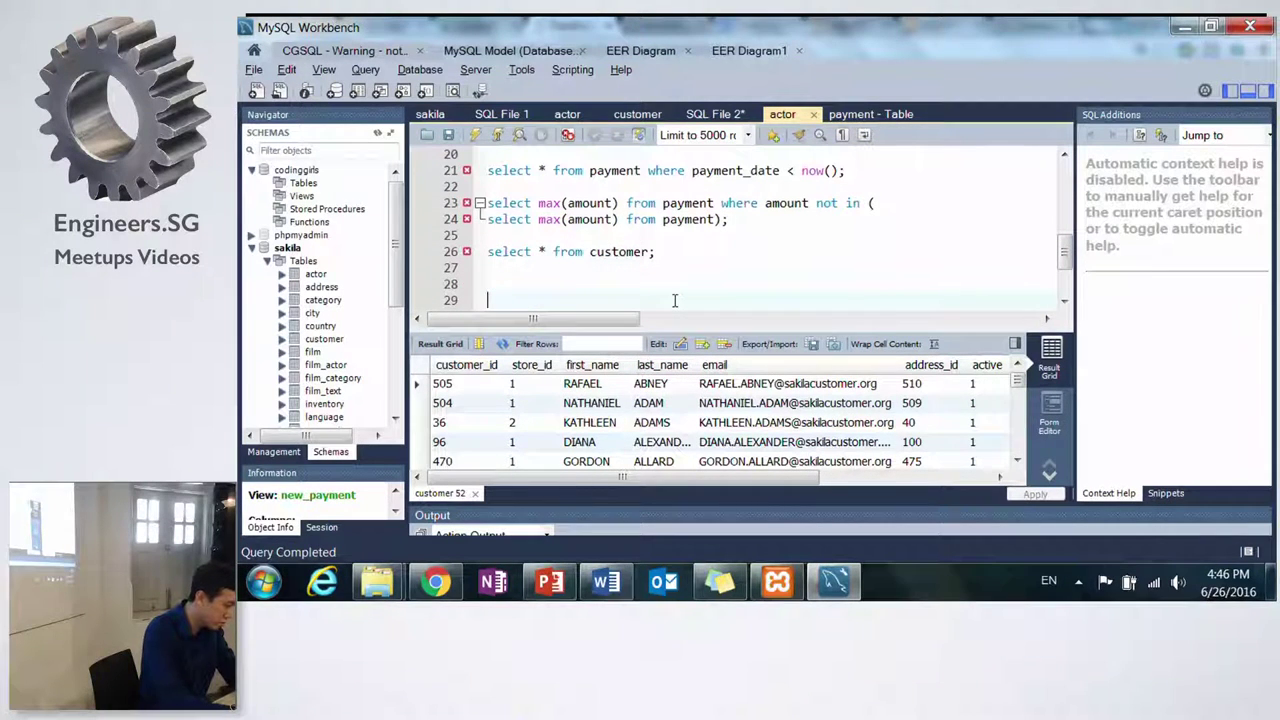
On line 28, write and run update customer set last_name = "PRETTY" where last_name like 'A%';.
{"action": "type", "text": "supdate"}
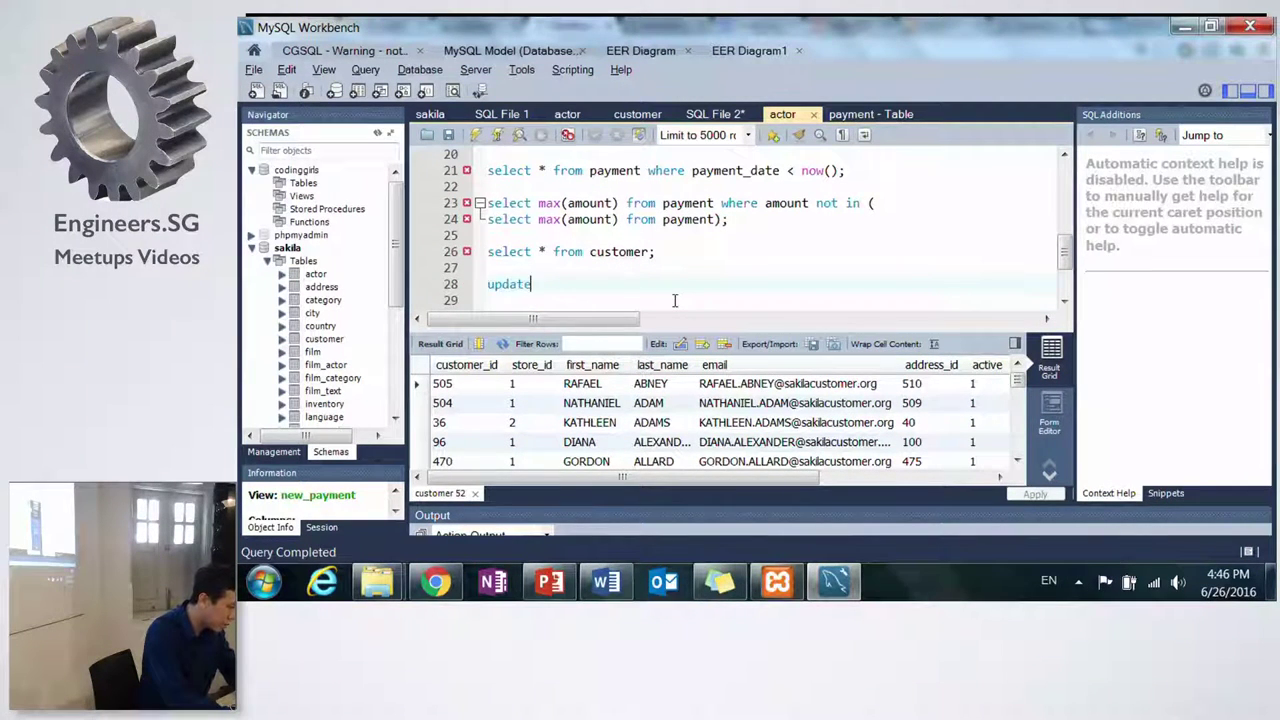
{"action": "type", "text": " customer set last_name = \"P"}
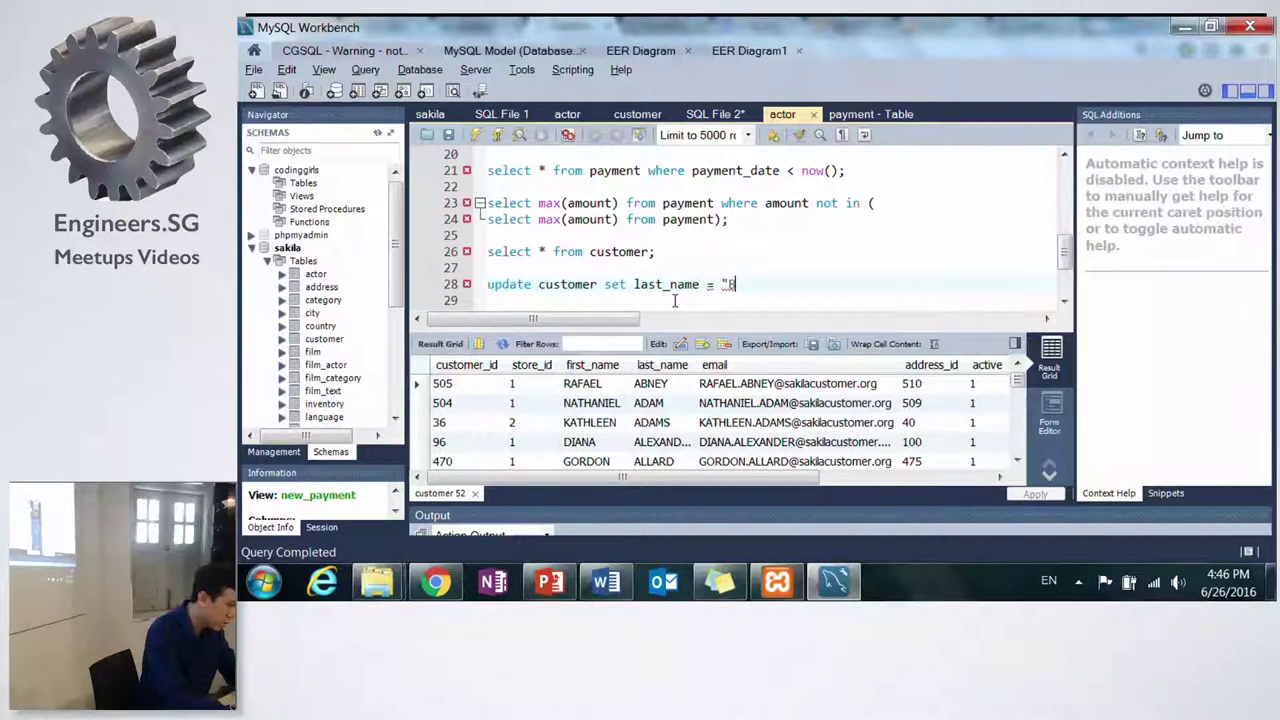
{"action": "type", "text": "RETTY\" w"}
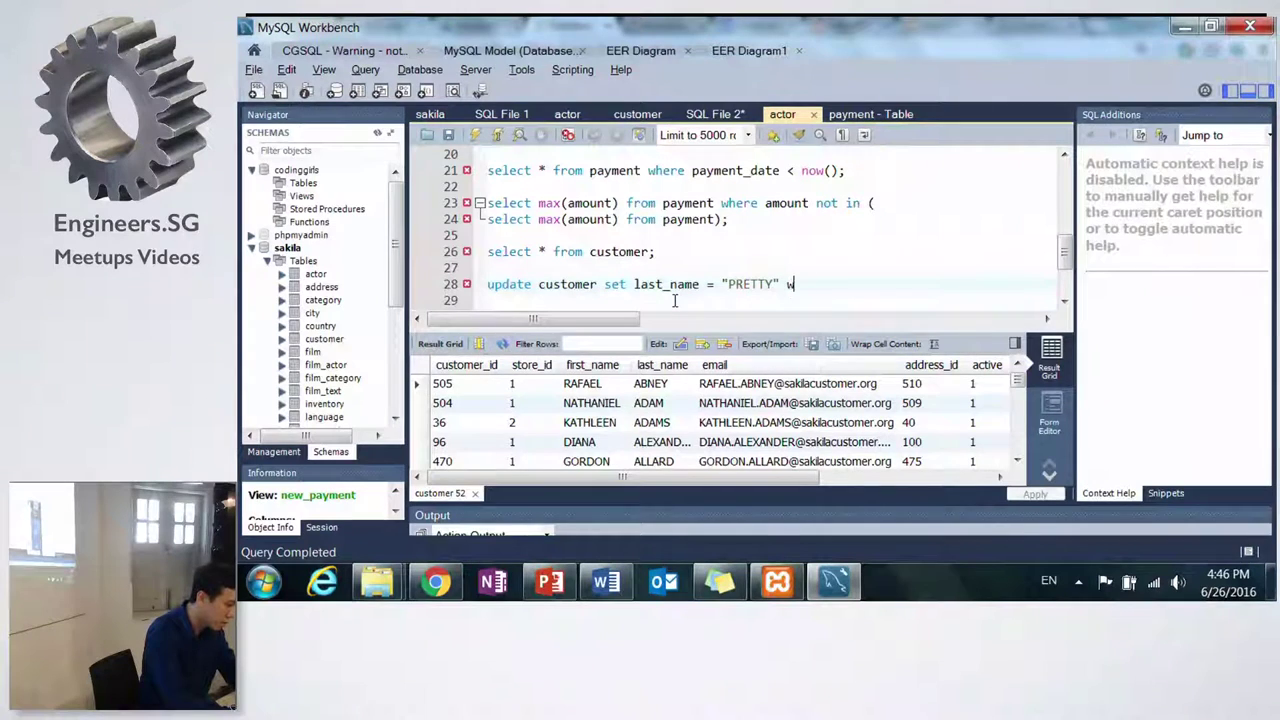
{"action": "type", "text": "here aast_namem li"}
{"action": "key", "text": "BackSpace"}
{"action": "key", "text": "BackSpace"}
{"action": "key", "text": "BackSpace"}
{"action": "key", "text": "BackSpace"}
{"action": "type", "text": "like '"}
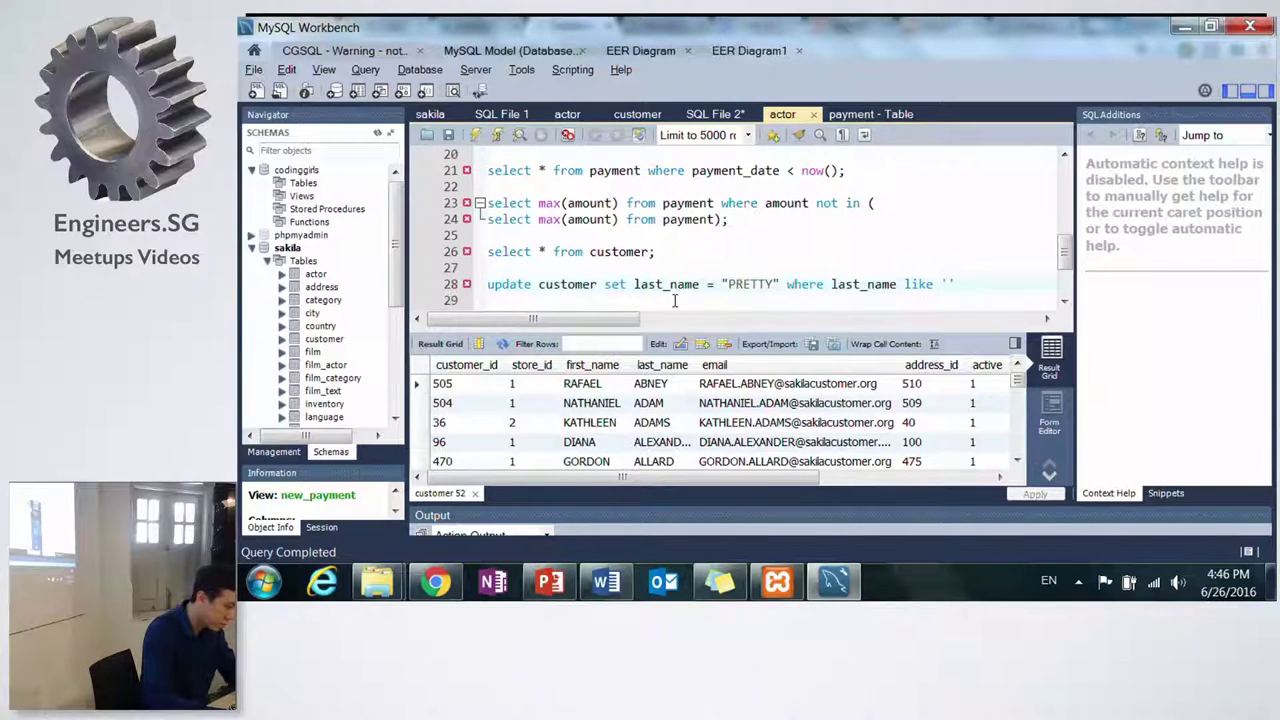
{"action": "type", "text": "A%'"}
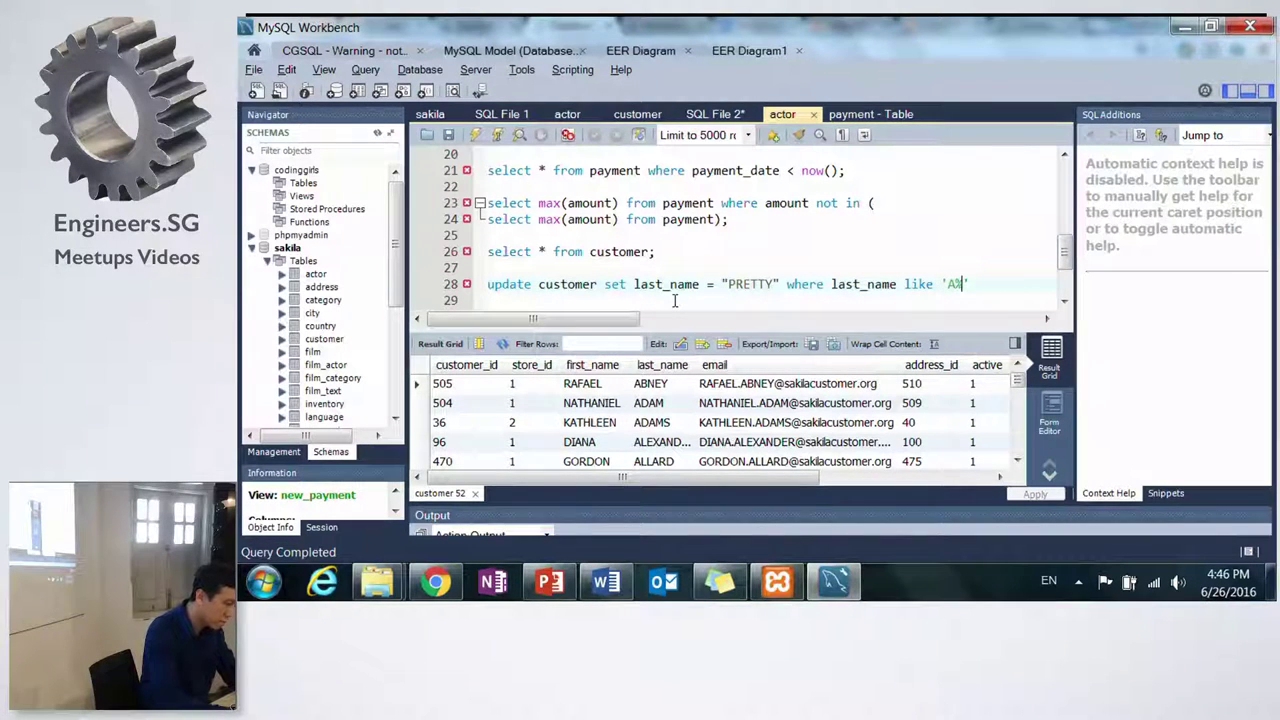
{"action": "type", "text": ";"}
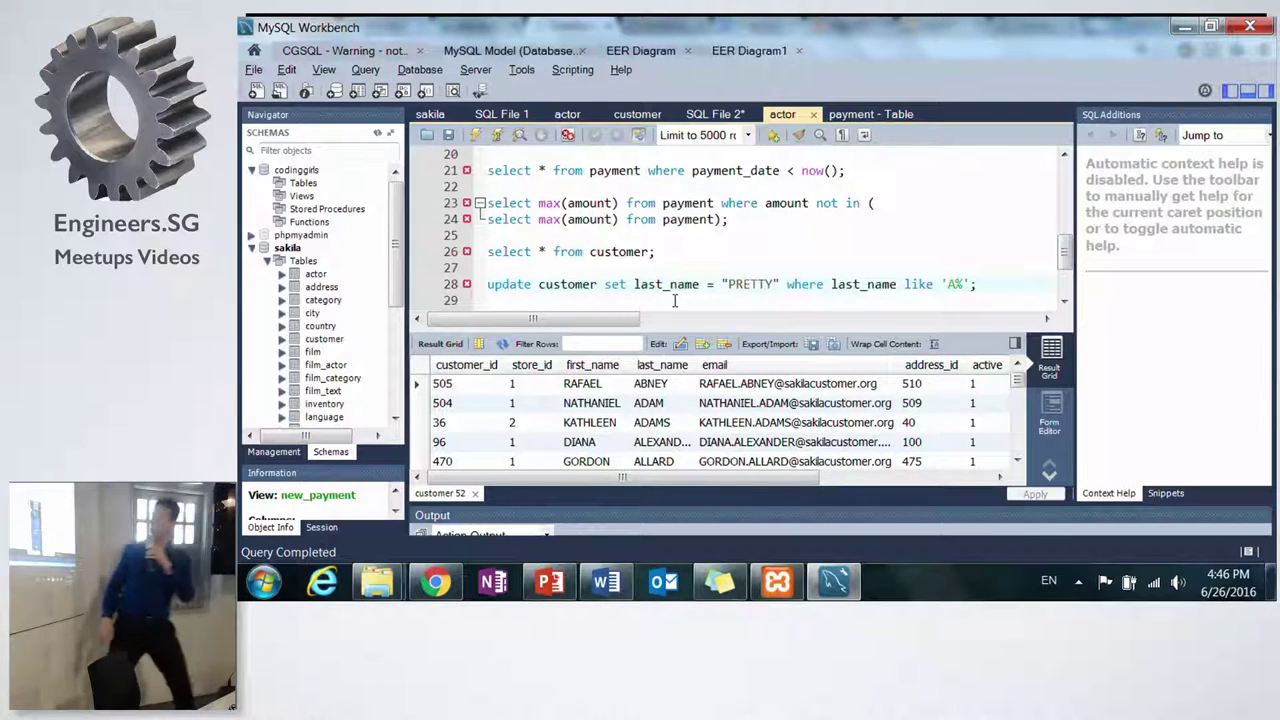
{"action": "key", "text": "Left"}
{"action": "key", "text": "Left"}
{"action": "key", "text": "Left"}
{"action": "key", "text": "Left"}
{"action": "key", "text": "Left"}
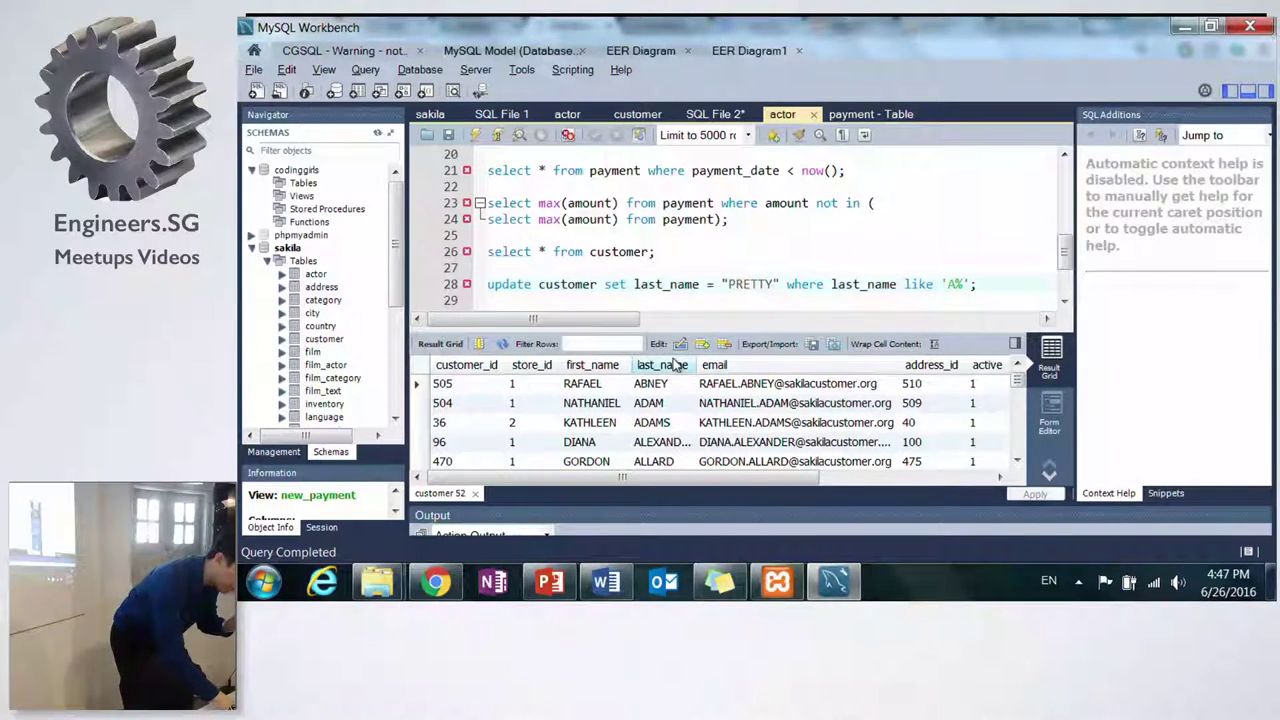
{"action": "left_click", "coordinate": [500, 138]}
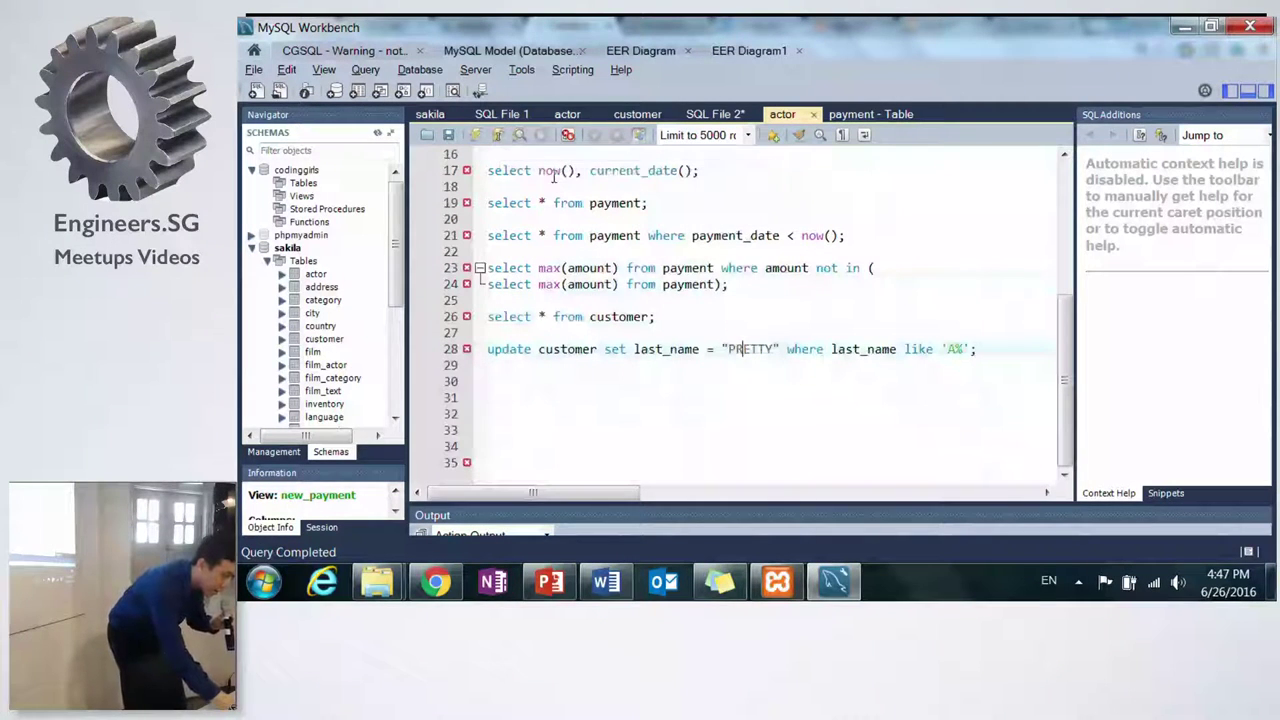
Rerun the customer query on line 26 and sort the results by last_name.
{"action": "left_click", "coordinate": [579, 316]}
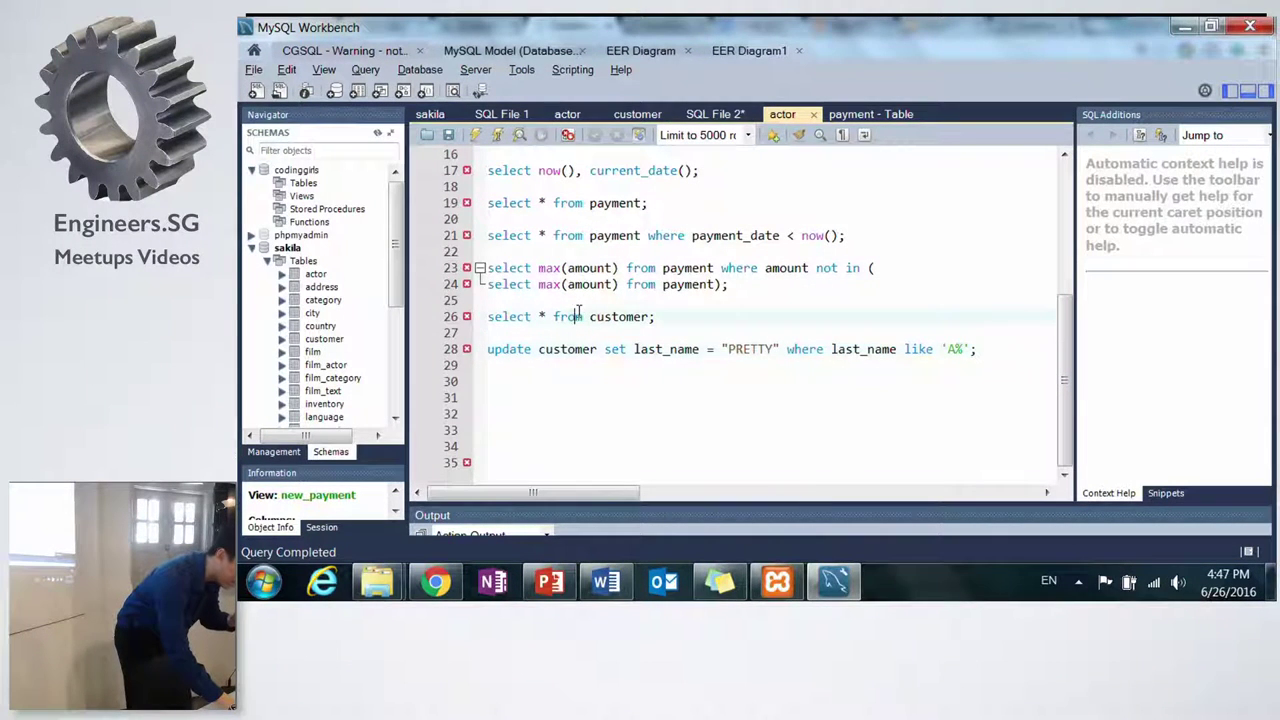
{"action": "left_click", "coordinate": [500, 136]}
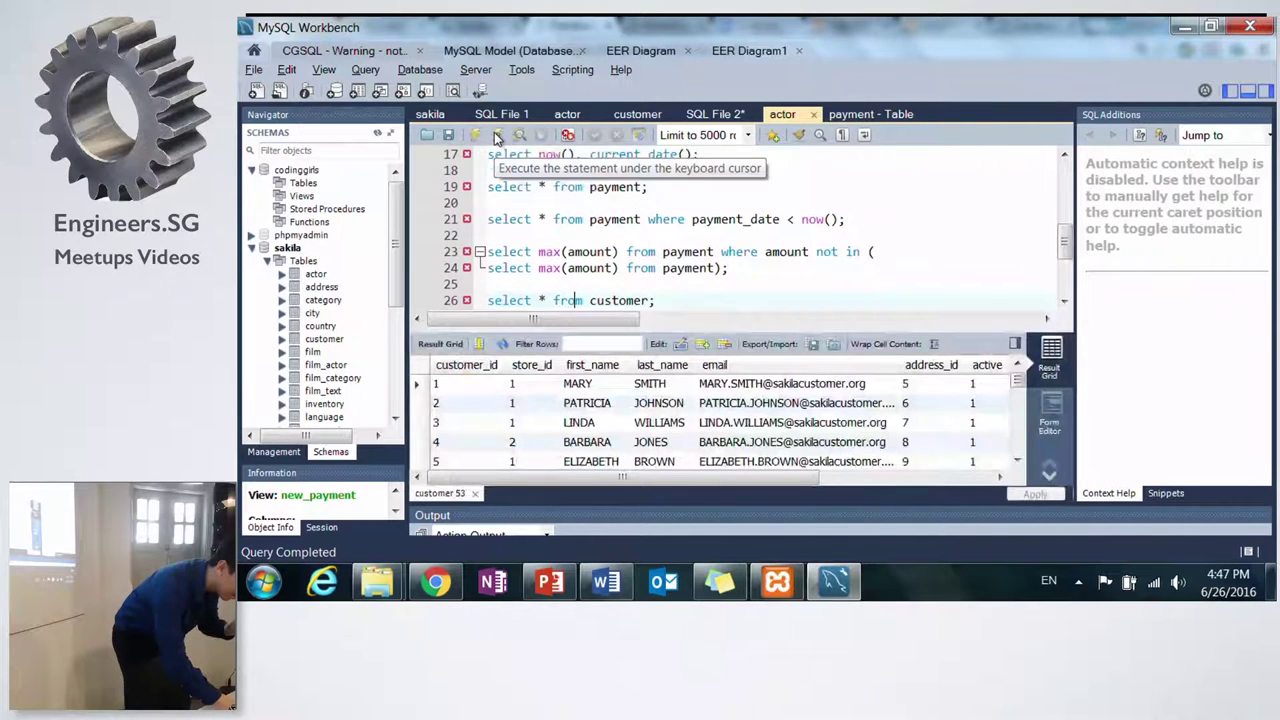
{"action": "left_click", "coordinate": [660, 364]}
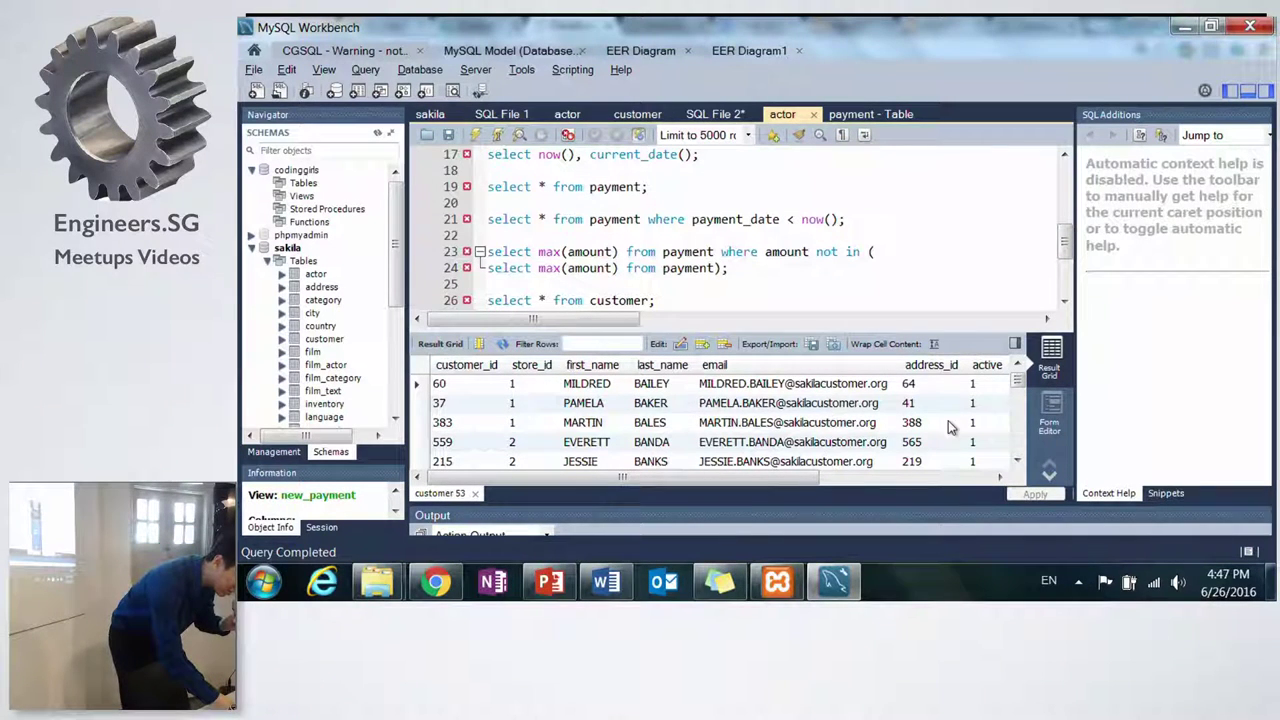
Scroll the result grid to the PRETTY surnames, glance at the lecture PDF, then return.
{"action": "left_click", "coordinate": [1016, 462]}
{"action": "left_click_drag", "start_coordinate": [1016, 462], "coordinate": [1016, 462]}
{"action": "scroll", "coordinate": [910, 445], "scroll_direction": "down", "scroll_amount": 5}
{"action": "scroll", "coordinate": [910, 445], "scroll_direction": "down", "scroll_amount": 15}
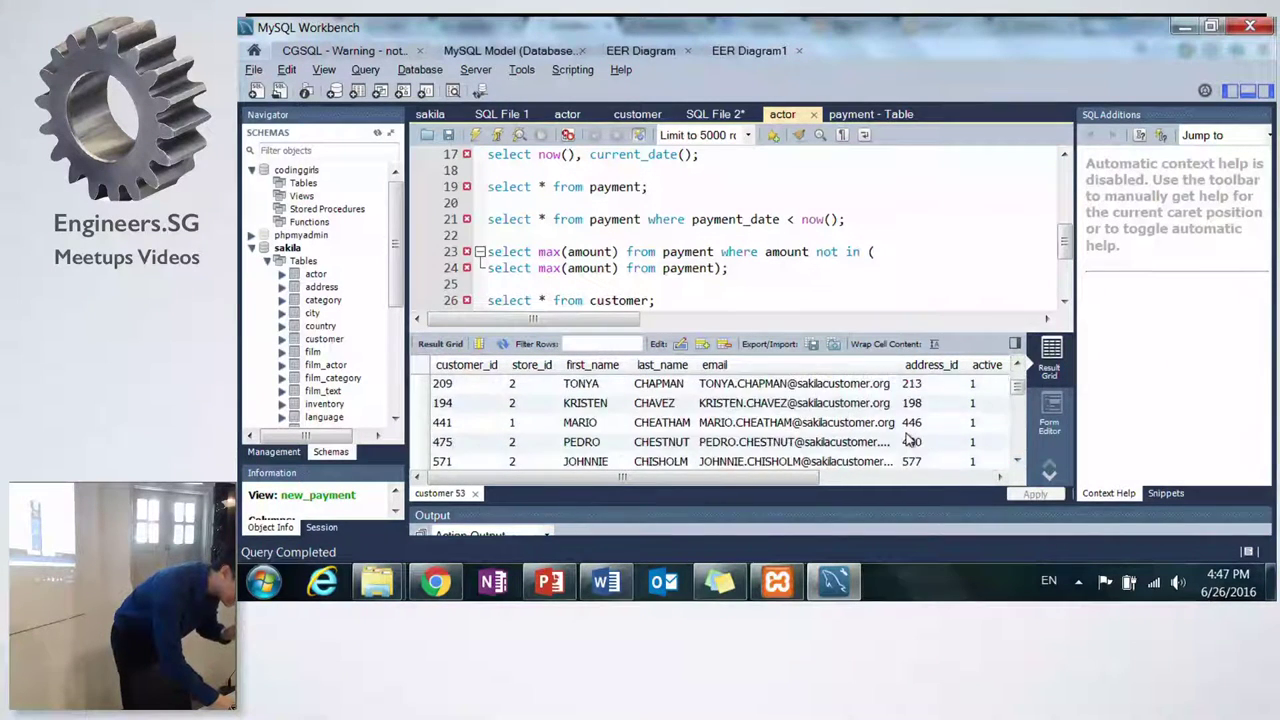
{"action": "scroll", "coordinate": [910, 440], "scroll_direction": "down", "scroll_amount": 20}
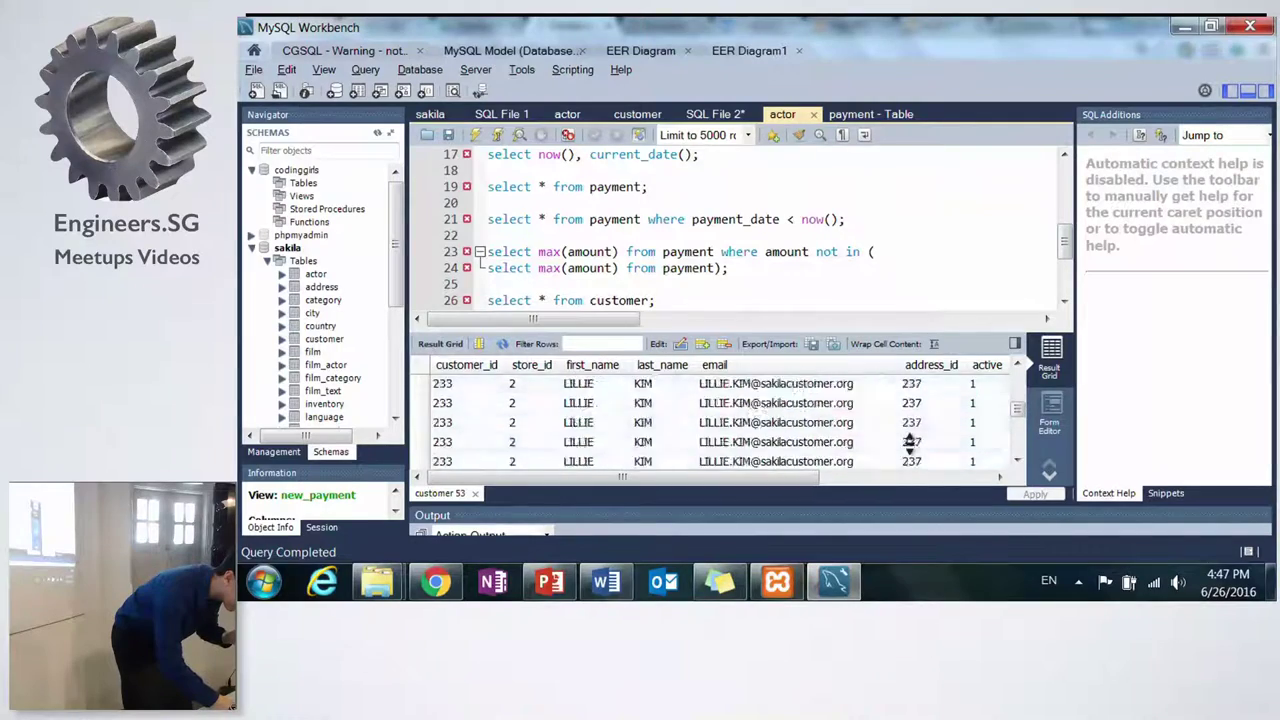
{"action": "scroll", "coordinate": [908, 440], "scroll_direction": "down", "scroll_amount": 15}
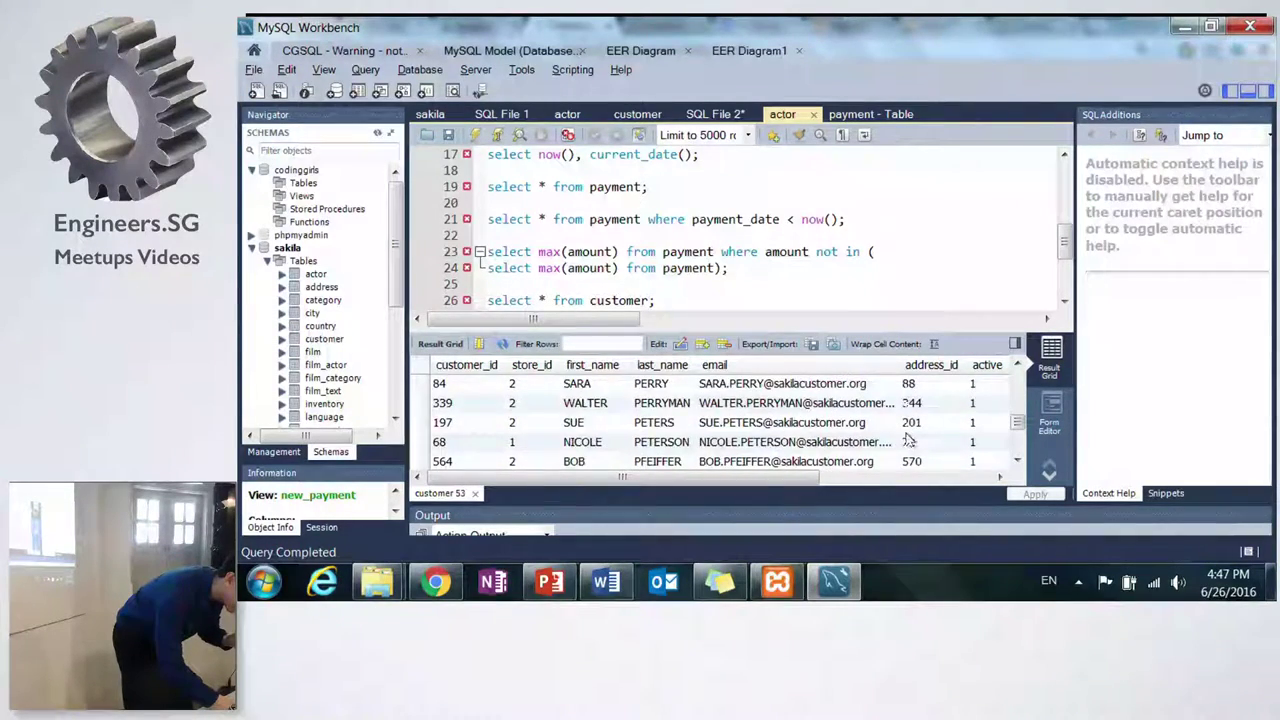
{"action": "scroll", "coordinate": [908, 440], "scroll_direction": "down", "scroll_amount": 5}
{"action": "scroll", "coordinate": [737, 418], "scroll_direction": "down", "scroll_amount": 8}
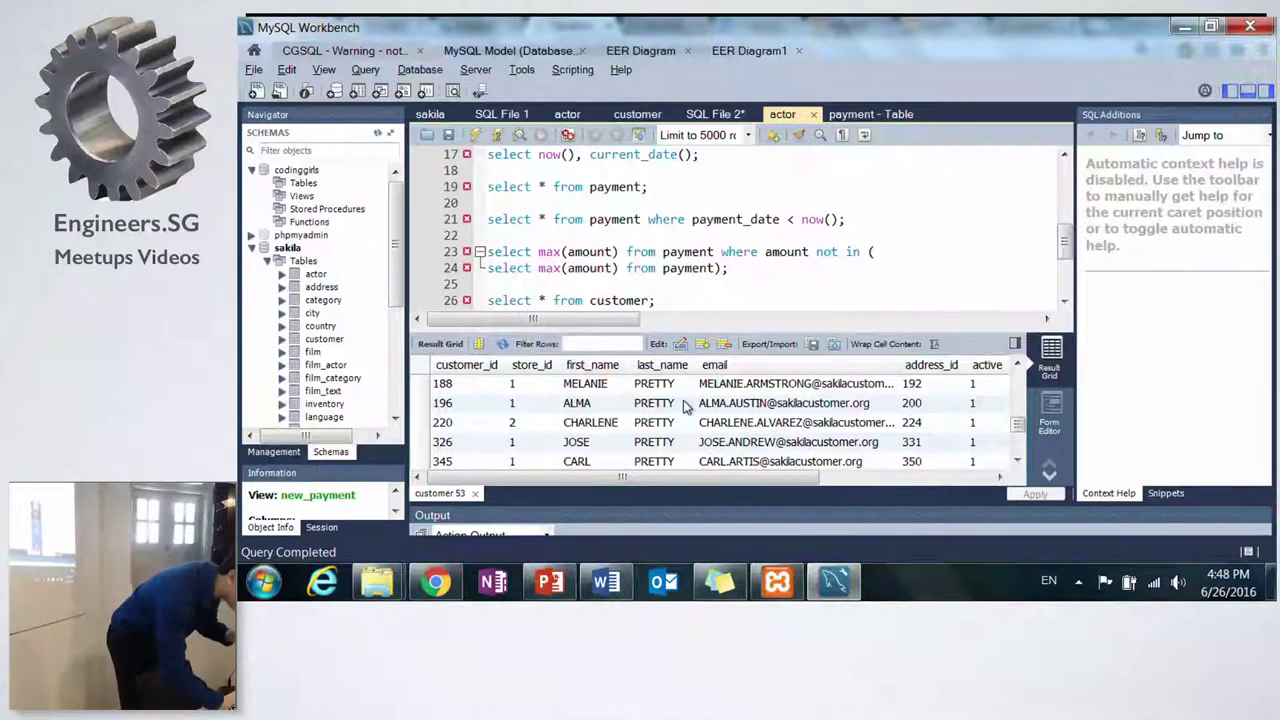
{"action": "left_click", "coordinate": [1066, 302]}
{"action": "left_click", "coordinate": [1066, 302]}
{"action": "left_click", "coordinate": [1066, 302]}
{"action": "left_click", "coordinate": [1066, 302]}
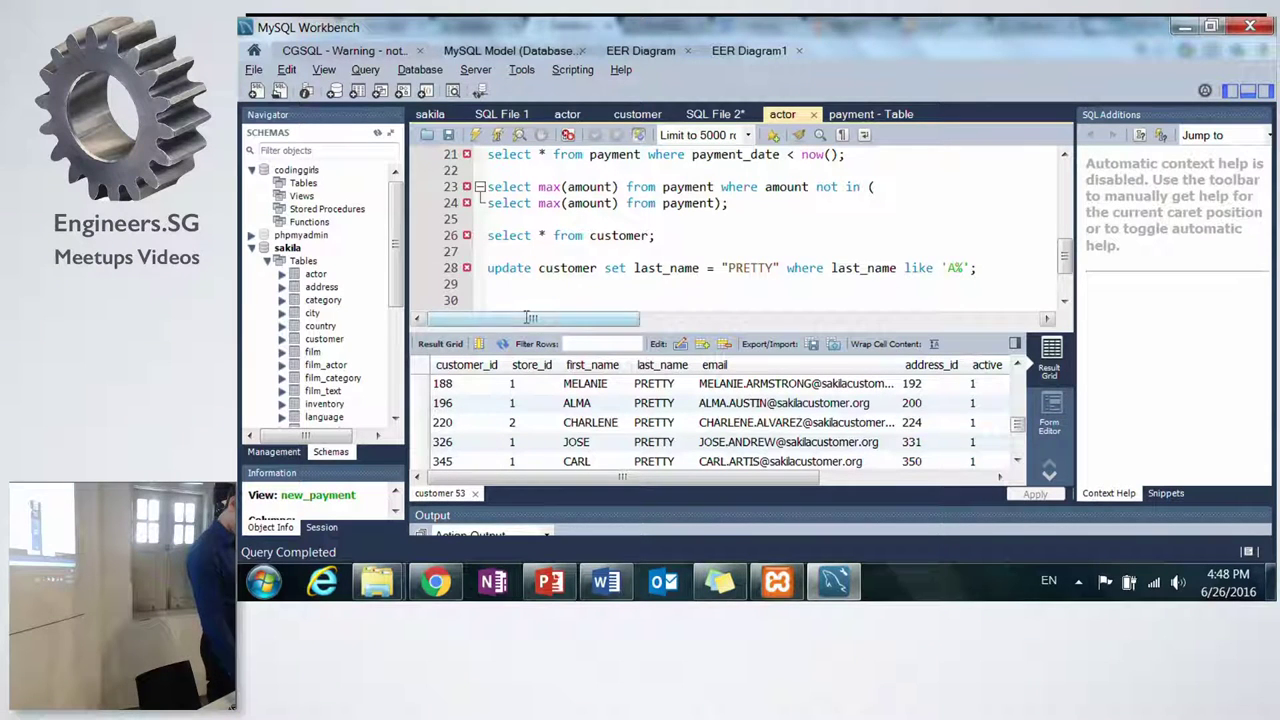
{"action": "left_click", "coordinate": [432, 583]}
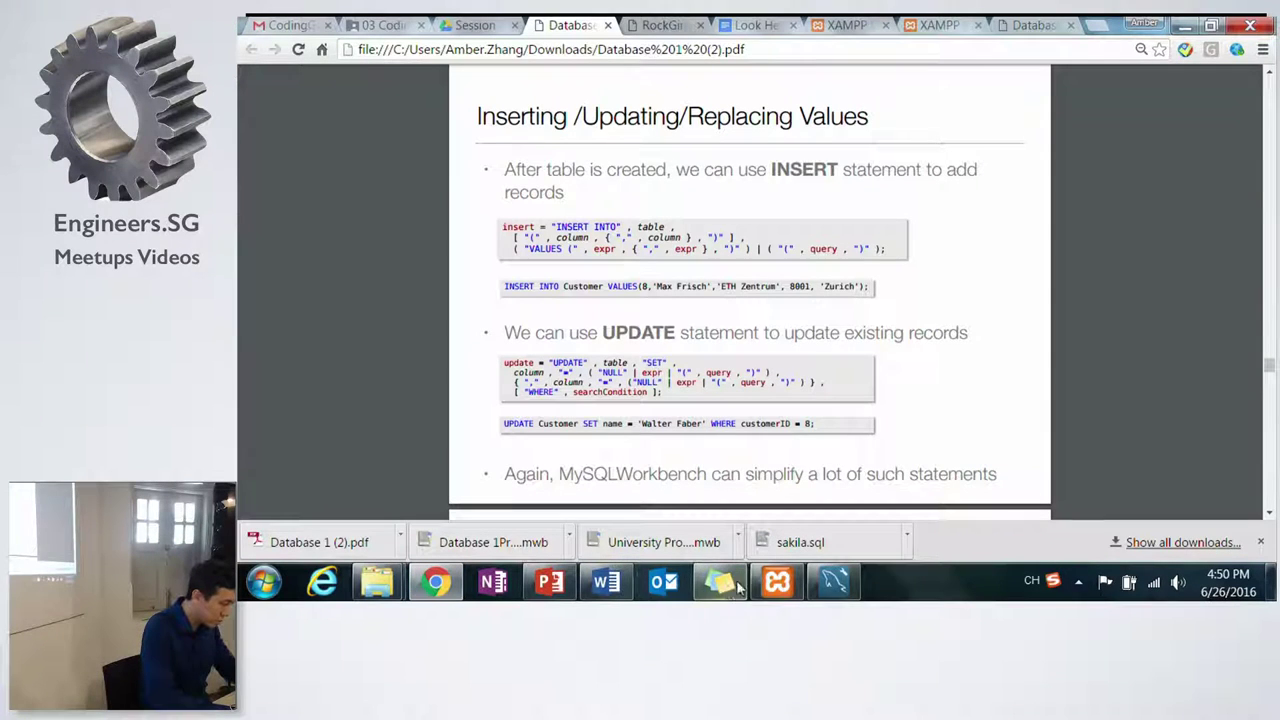
{"action": "left_click", "coordinate": [838, 583]}
Write select * from payment; on line 30 and execute it.
{"action": "type", "text": "da"}
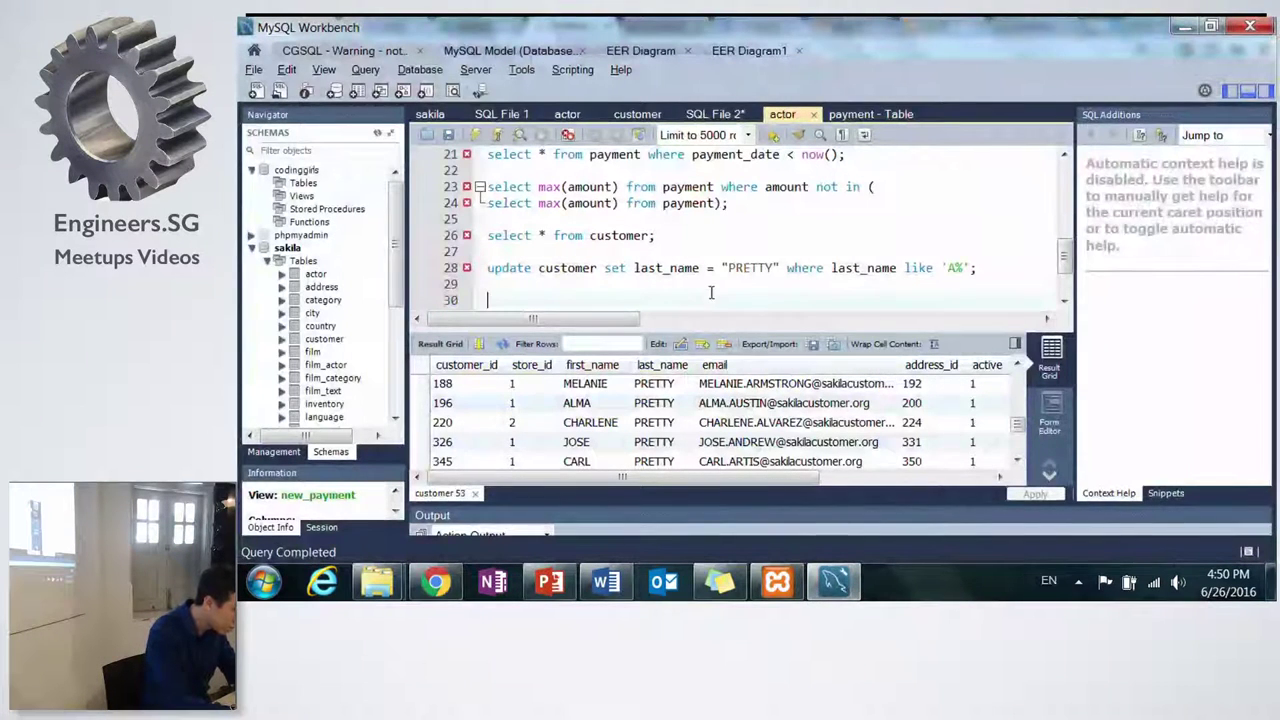
{"action": "type", "text": "te_format"}
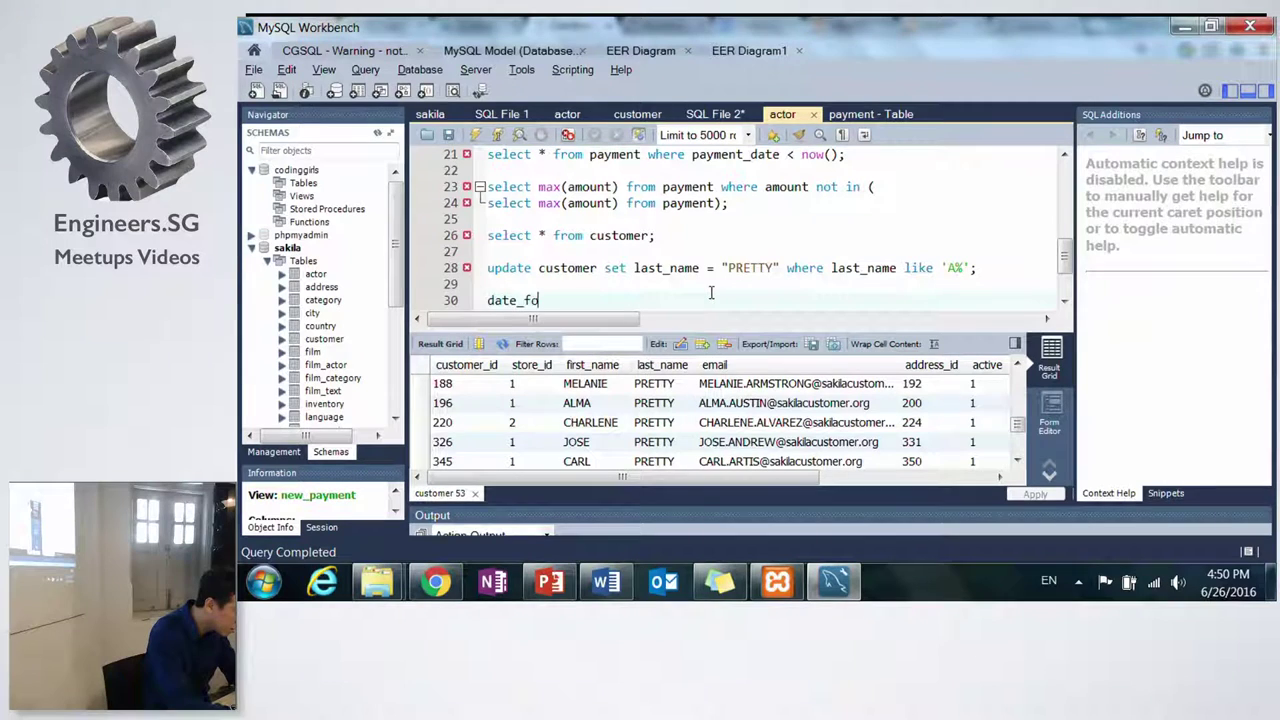
{"action": "key", "text": "BackSpace"}
{"action": "key", "text": "BackSpace"}
{"action": "key", "text": "BackSpace"}
{"action": "key", "text": "BackSpace"}
{"action": "key", "text": "BackSpace"}
{"action": "key", "text": "BackSpace"}
{"action": "key", "text": "BackSpace"}
{"action": "key", "text": "BackSpace"}
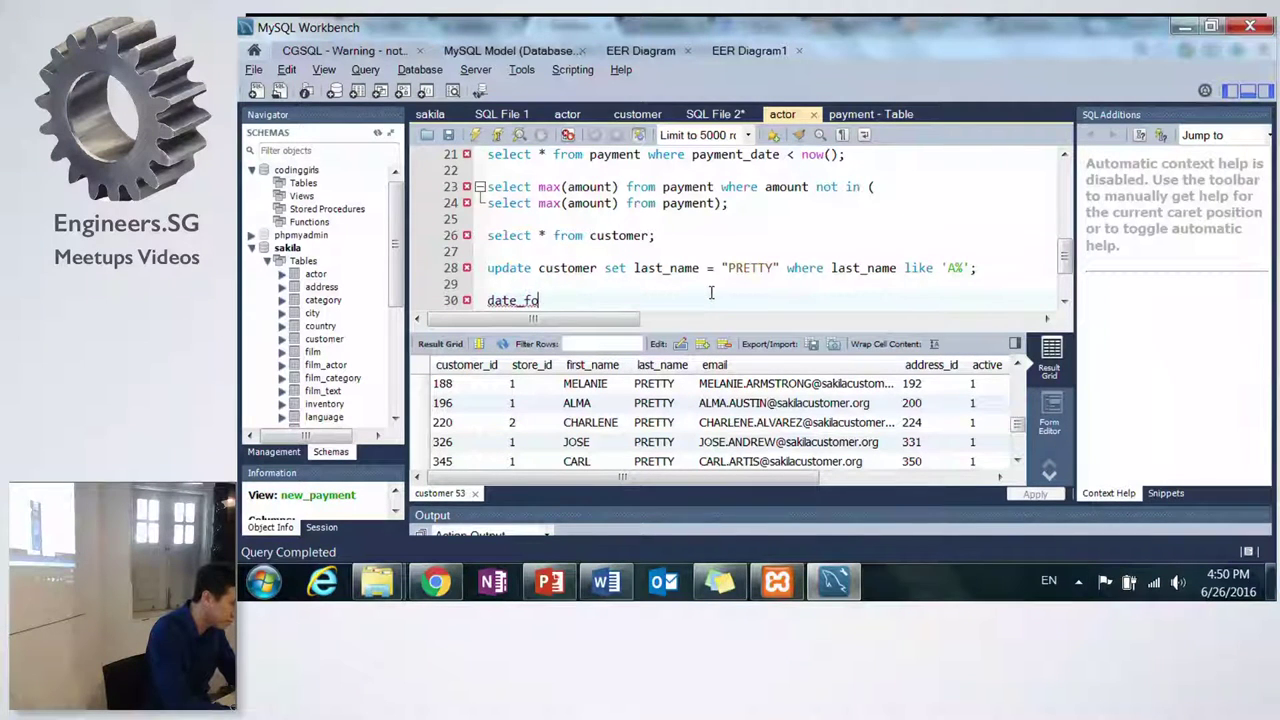
{"action": "key", "text": "BackSpace"}
{"action": "key", "text": "BackSpace"}
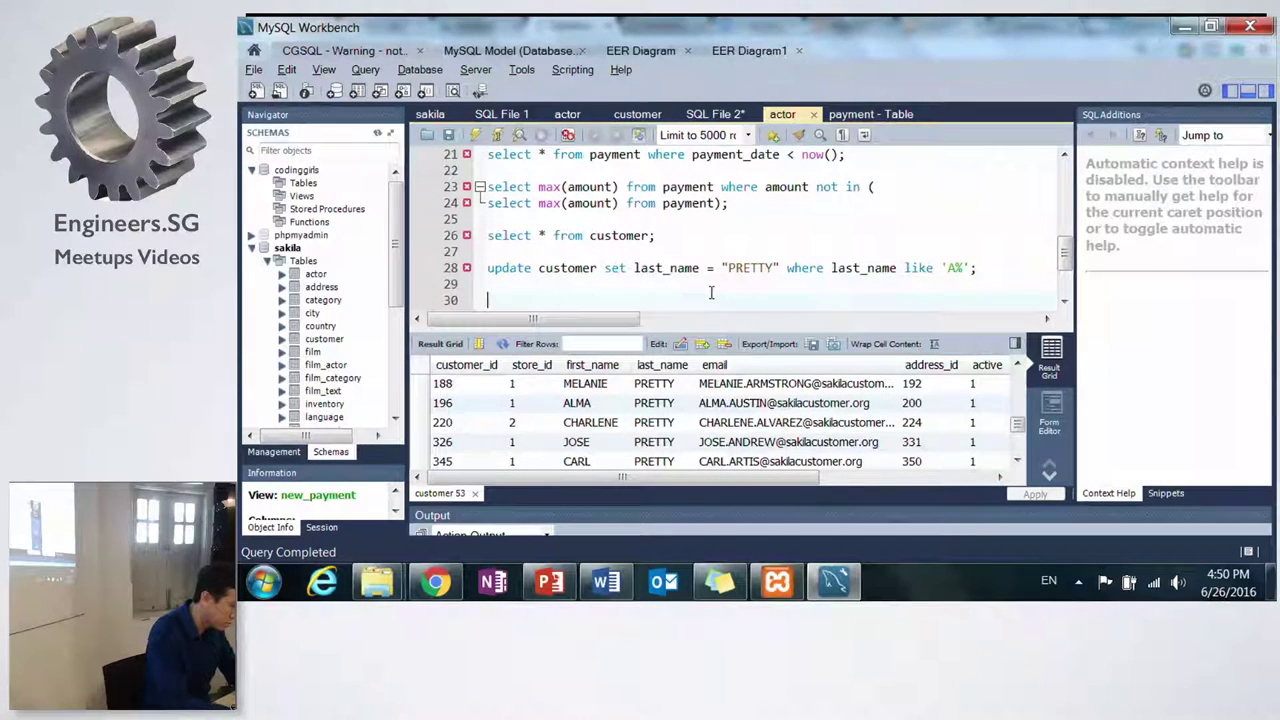
{"action": "type", "text": "select"}
{"action": "type", "text": " * from"}
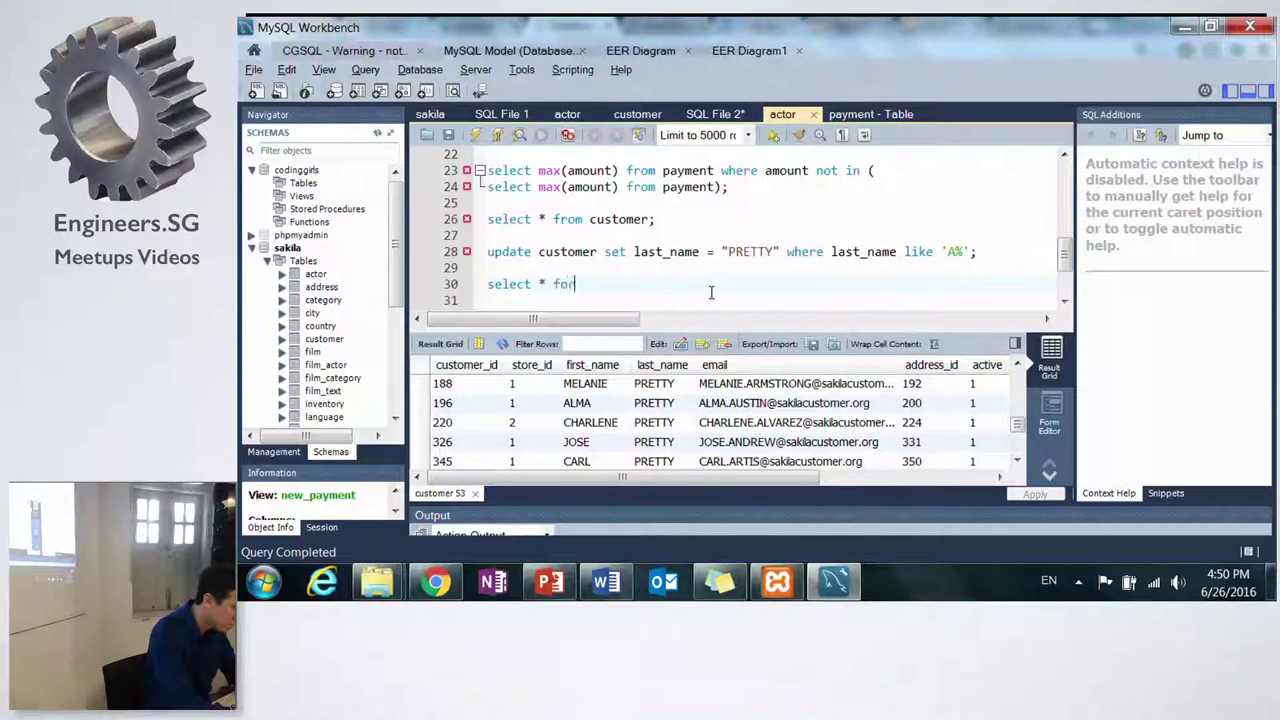
{"action": "key", "text": "BackSpace"}
{"action": "key", "text": "BackSpace"}
{"action": "key", "text": "BackSpace"}
{"action": "type", "text": "rom cu"}
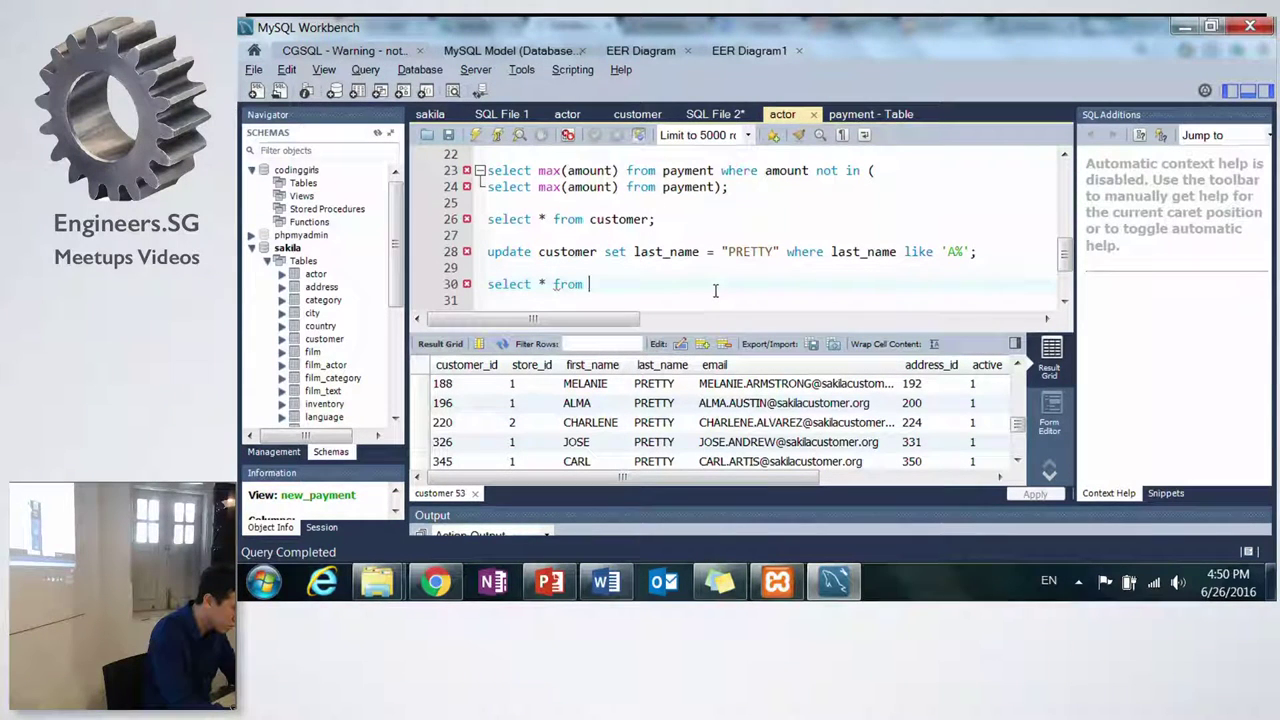
{"action": "key", "text": "BackSpace"}
{"action": "key", "text": "BackSpace"}
{"action": "type", "text": "["}
{"action": "type", "text": "ayment;"}
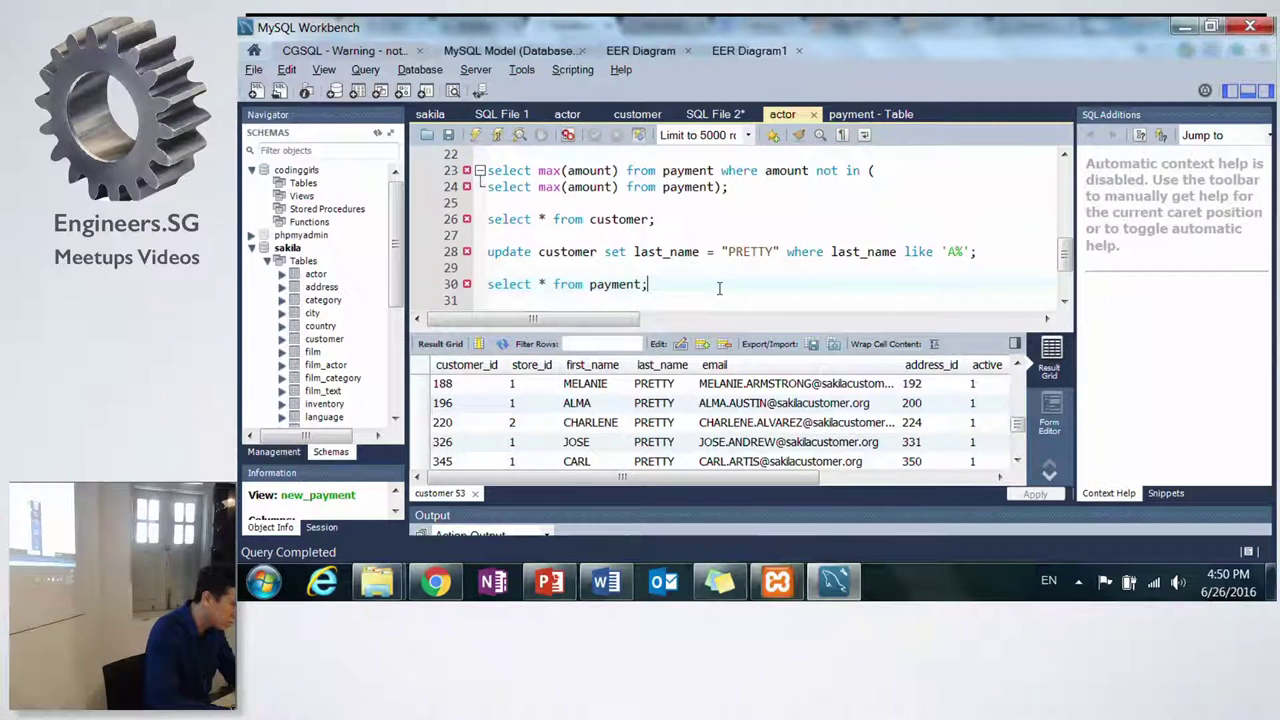
{"action": "left_click", "coordinate": [499, 135]}
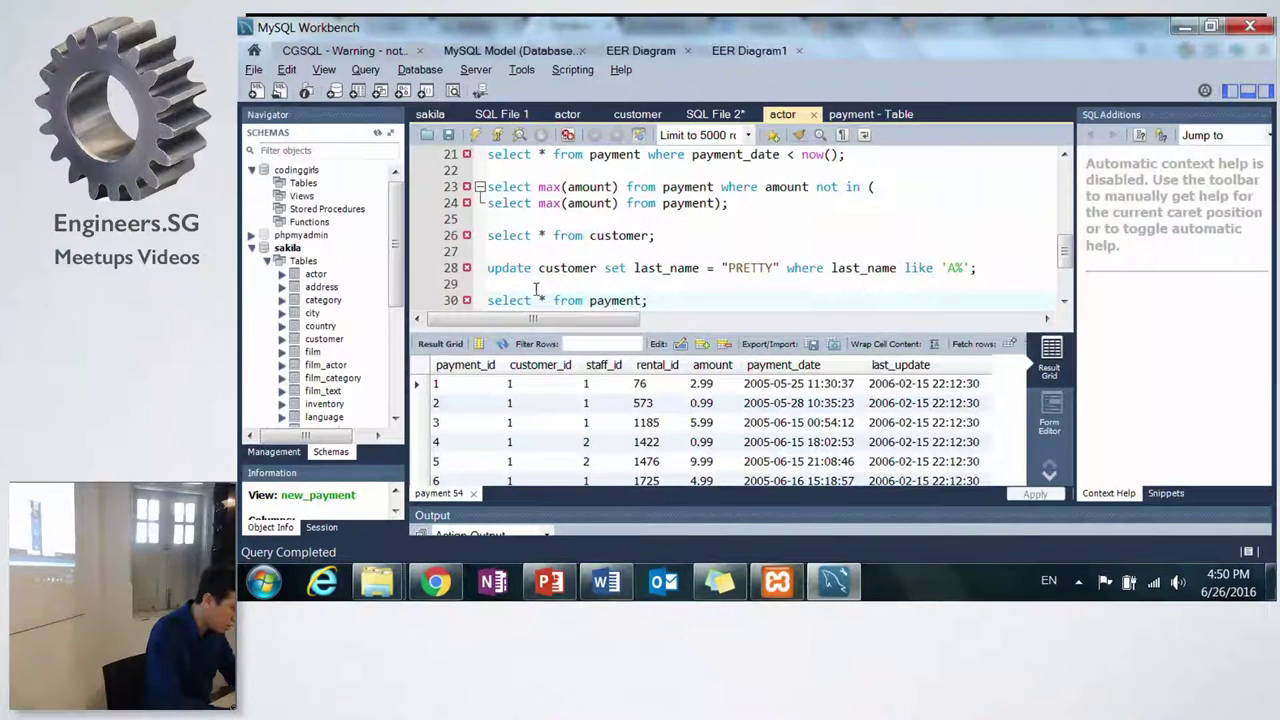
Insert , date_format(payment_date, "%y-%m-%d") after the asterisk in the payment query.
{"action": "left_click_drag", "start_coordinate": [546, 300], "coordinate": [575, 276]}
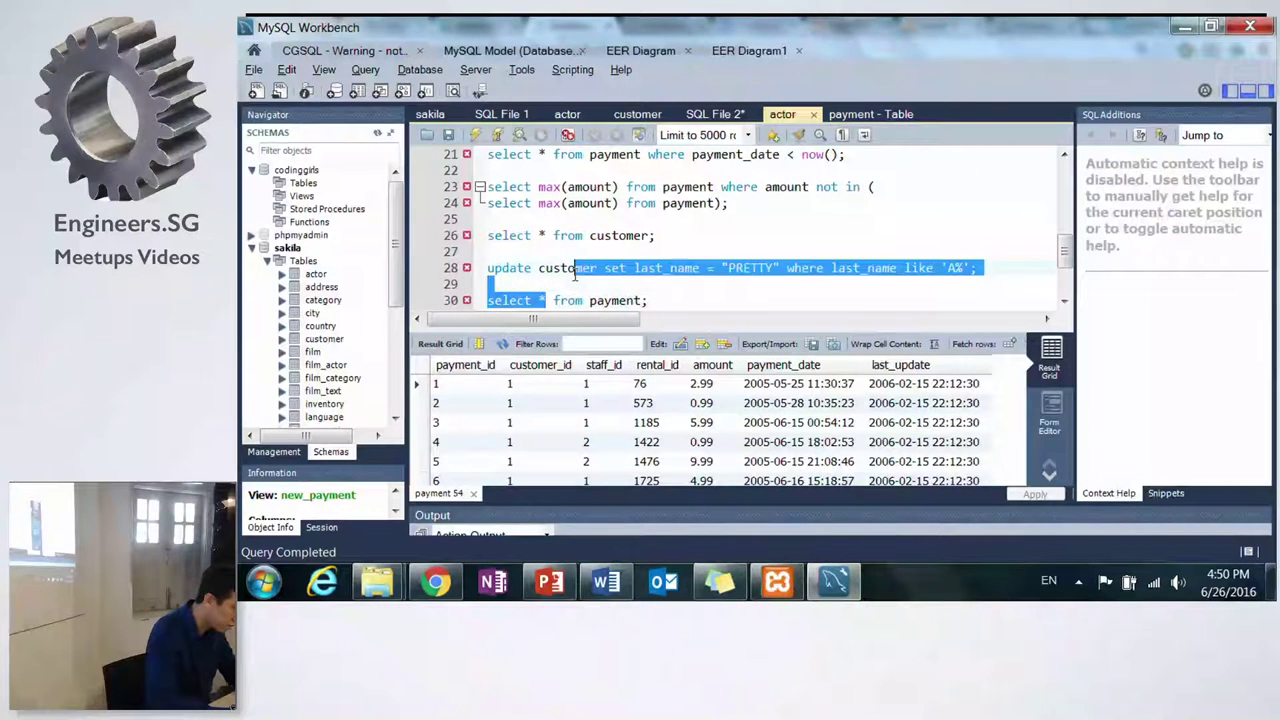
{"action": "key", "text": "Right"}
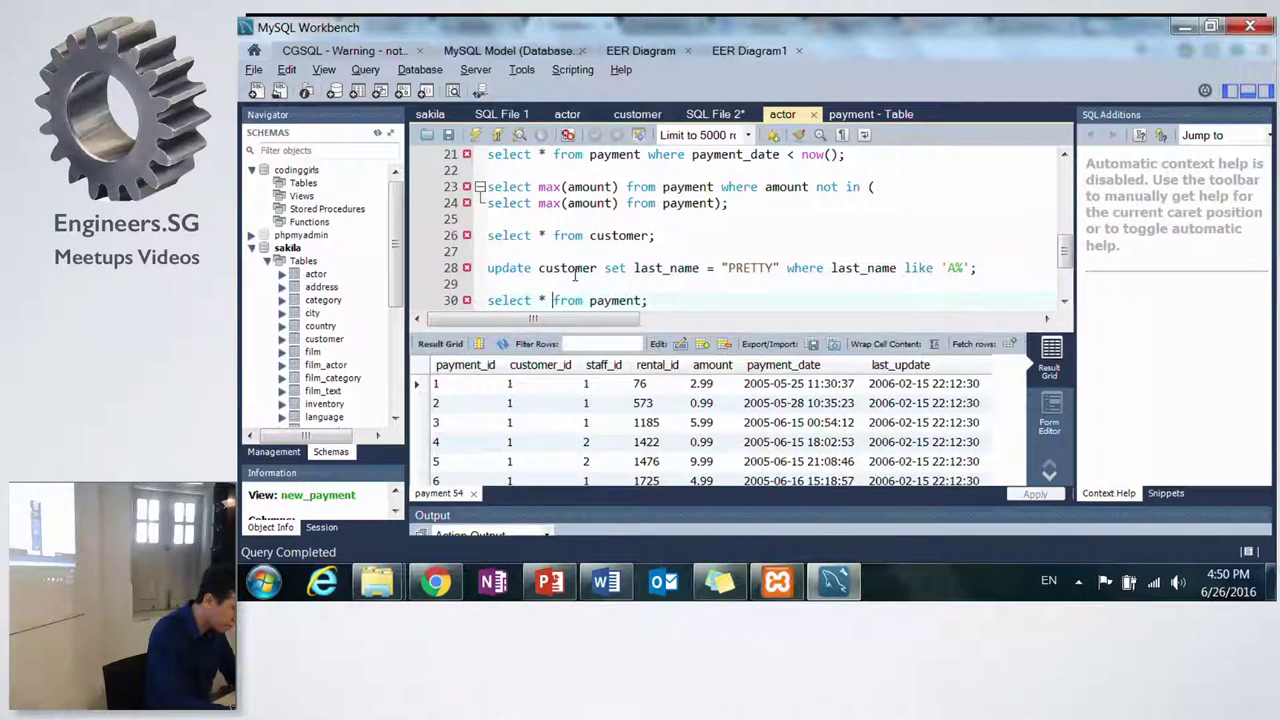
{"action": "key", "text": "Left"}
{"action": "type", "text": ", date_format(payment"}
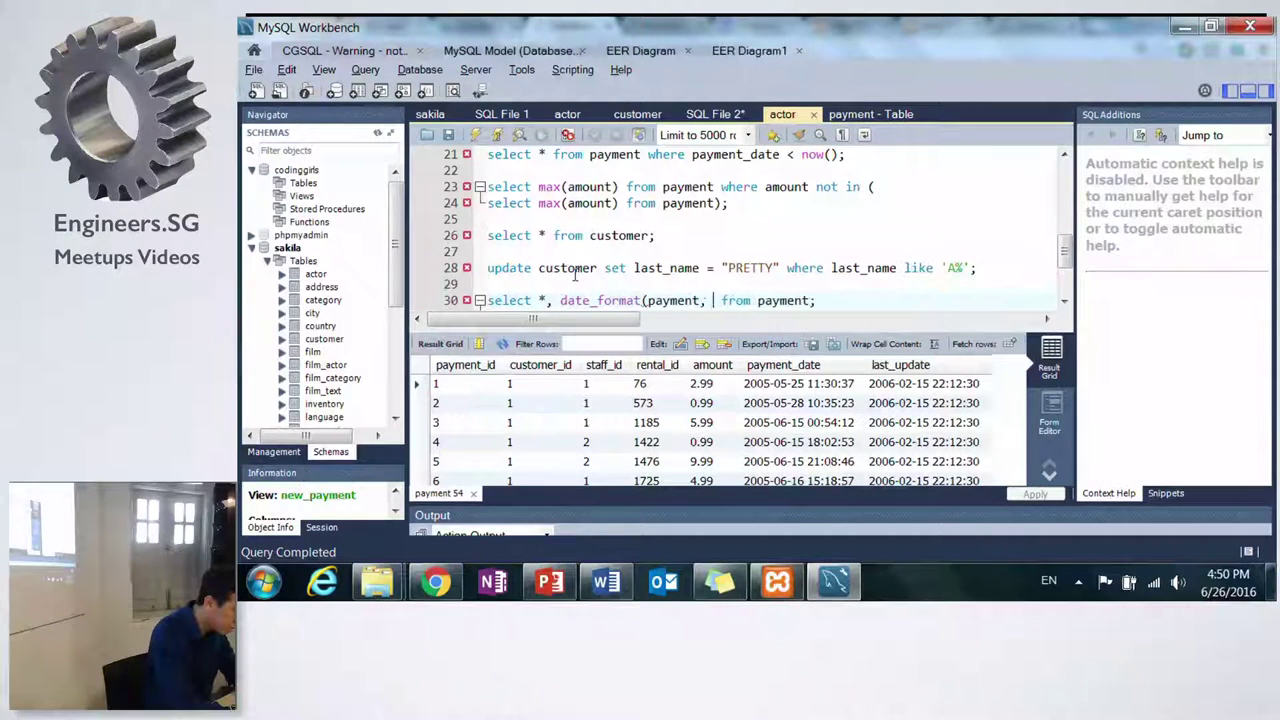
{"action": "type", "text": "_date, \""}
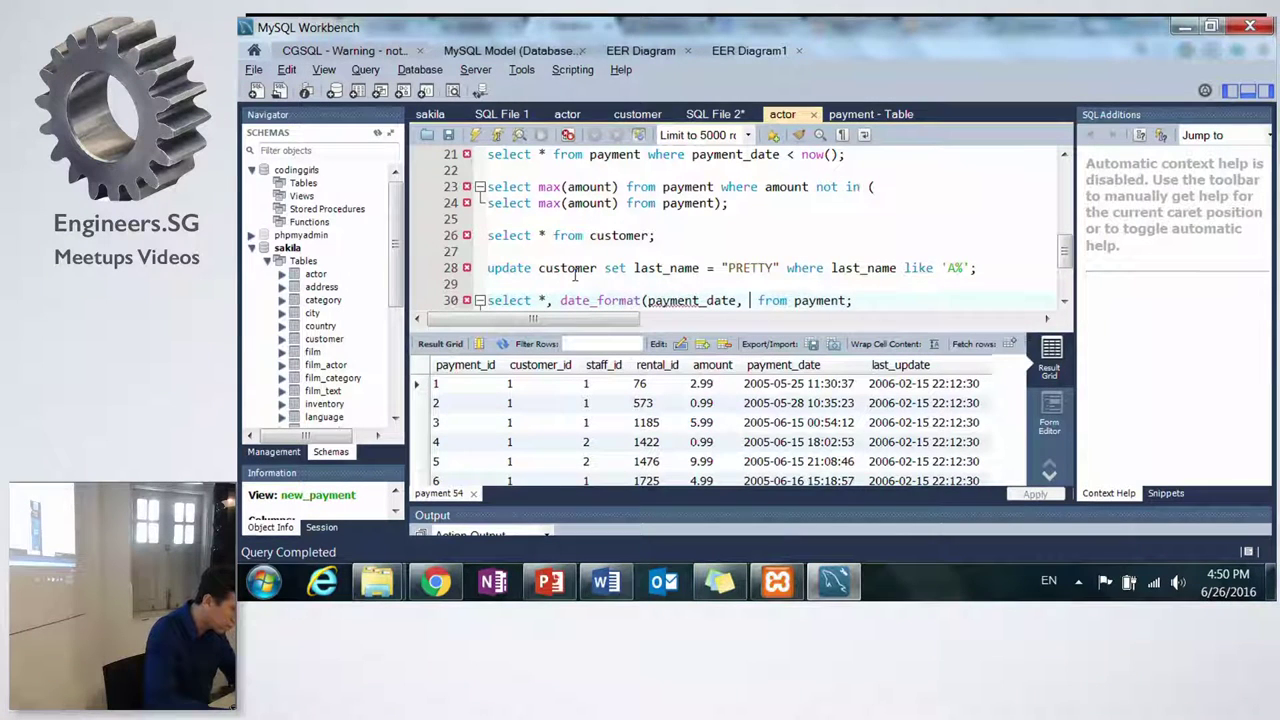
{"action": "type", "text": "%y-%"}
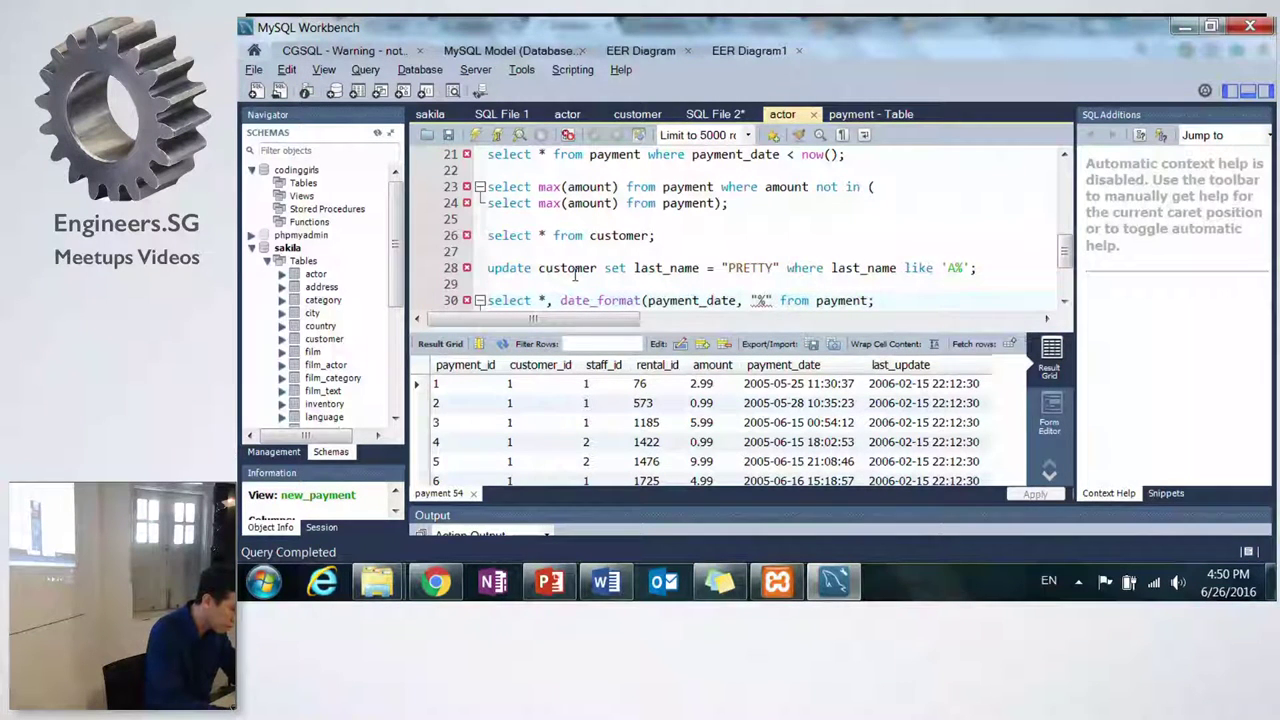
{"action": "type", "text": "m-%d"}
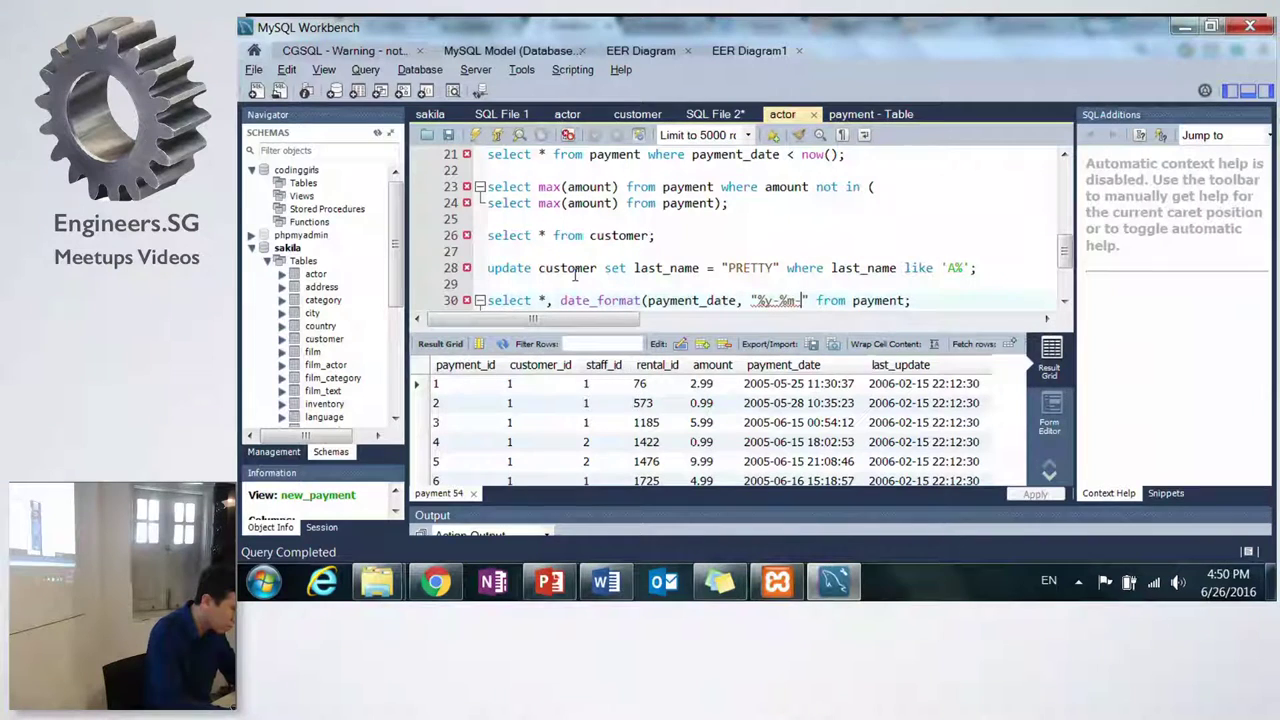
{"action": "type", "text": "\")"}
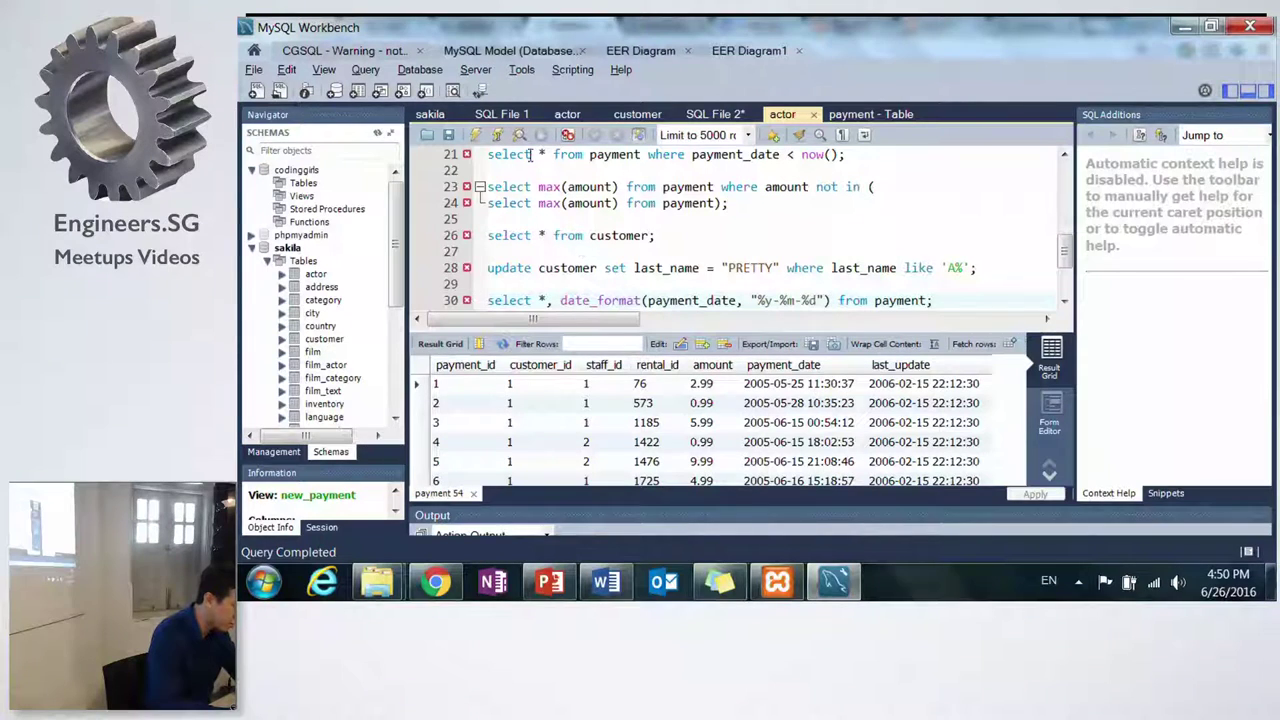
Run the payment query and inspect the formatted date values in the results.
{"action": "left_click", "coordinate": [498, 137]}
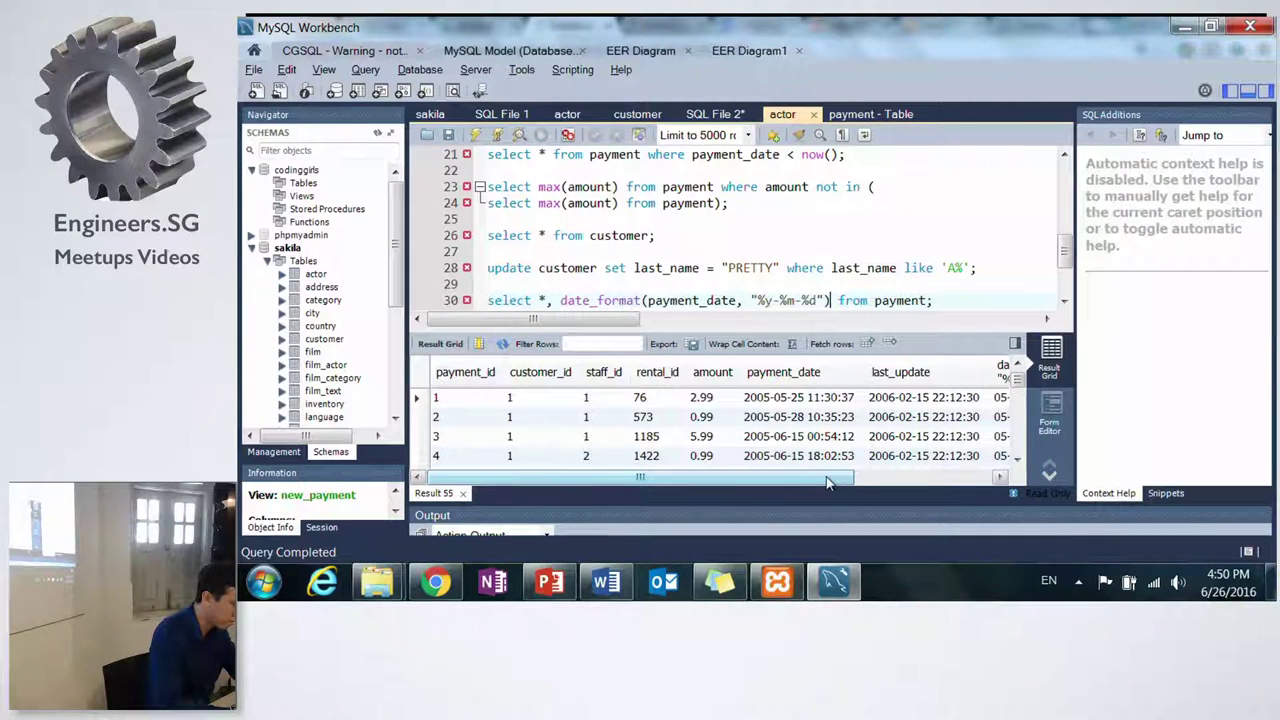
{"action": "left_click_drag", "start_coordinate": [826, 482], "coordinate": [922, 512]}
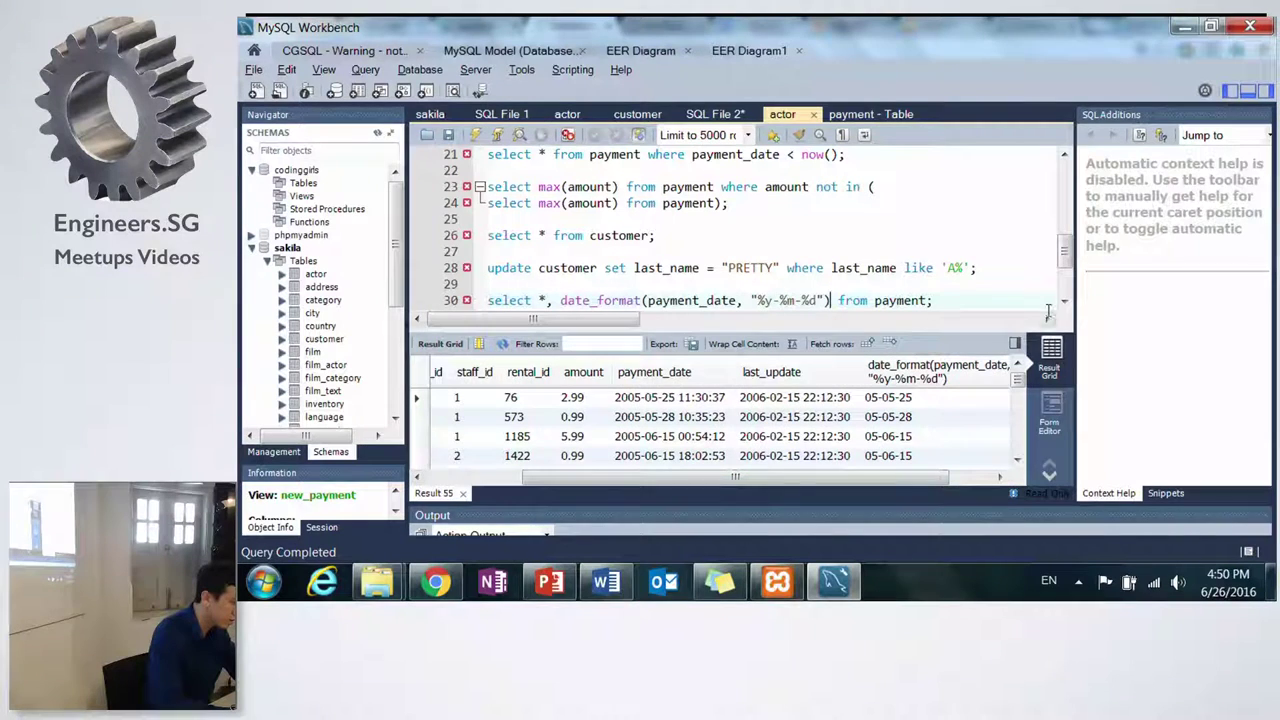
{"action": "scroll", "coordinate": [1065, 302], "scroll_direction": "down", "scroll_amount": 1}
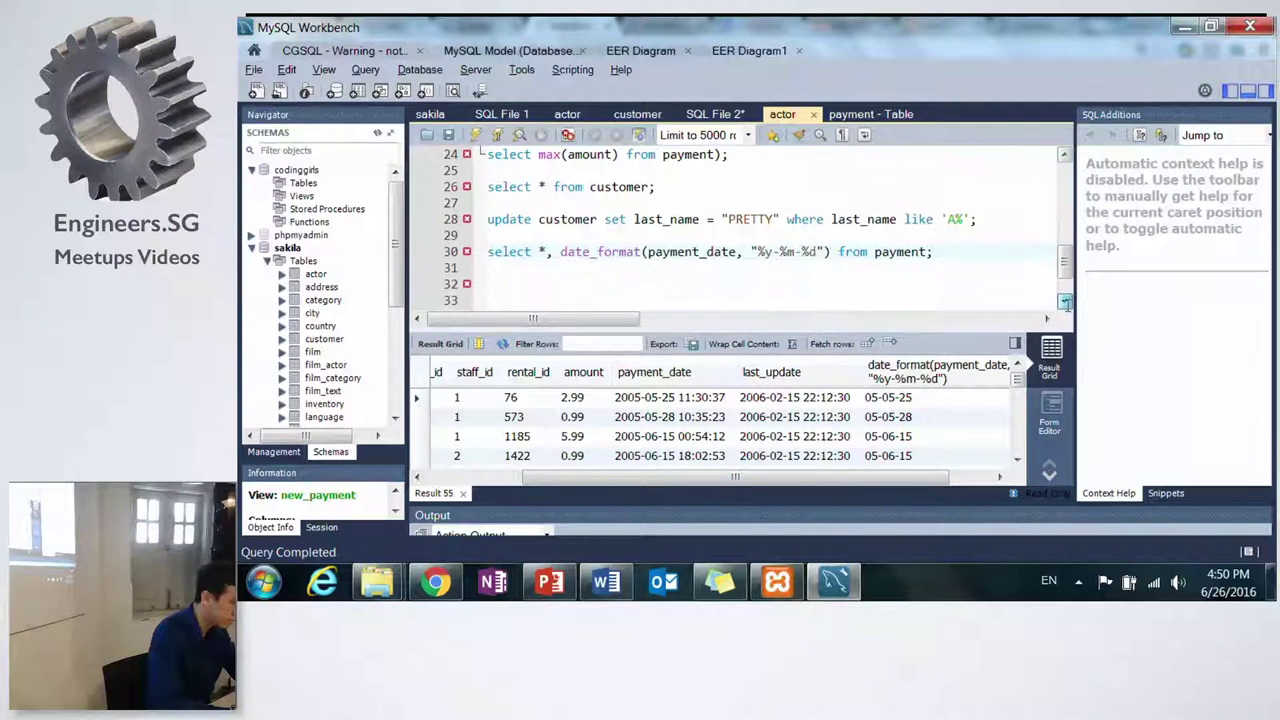
{"action": "left_click", "coordinate": [930, 415]}
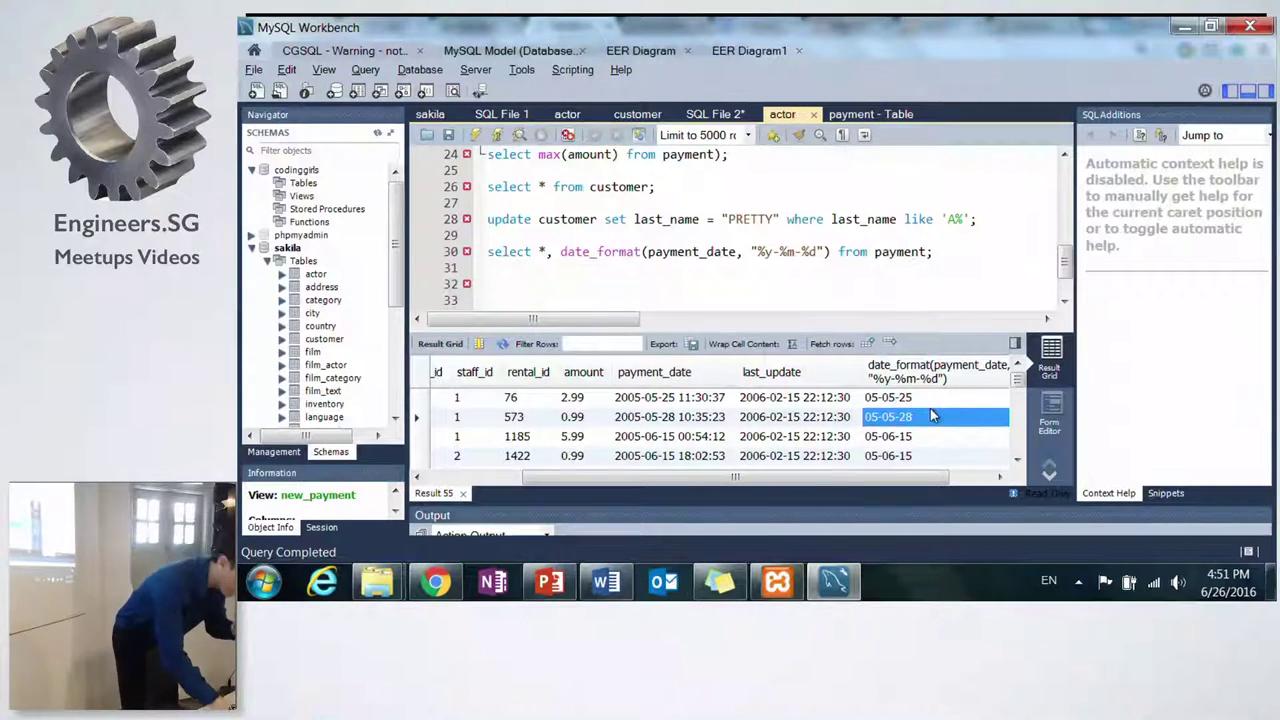
{"action": "key", "text": "Up"}
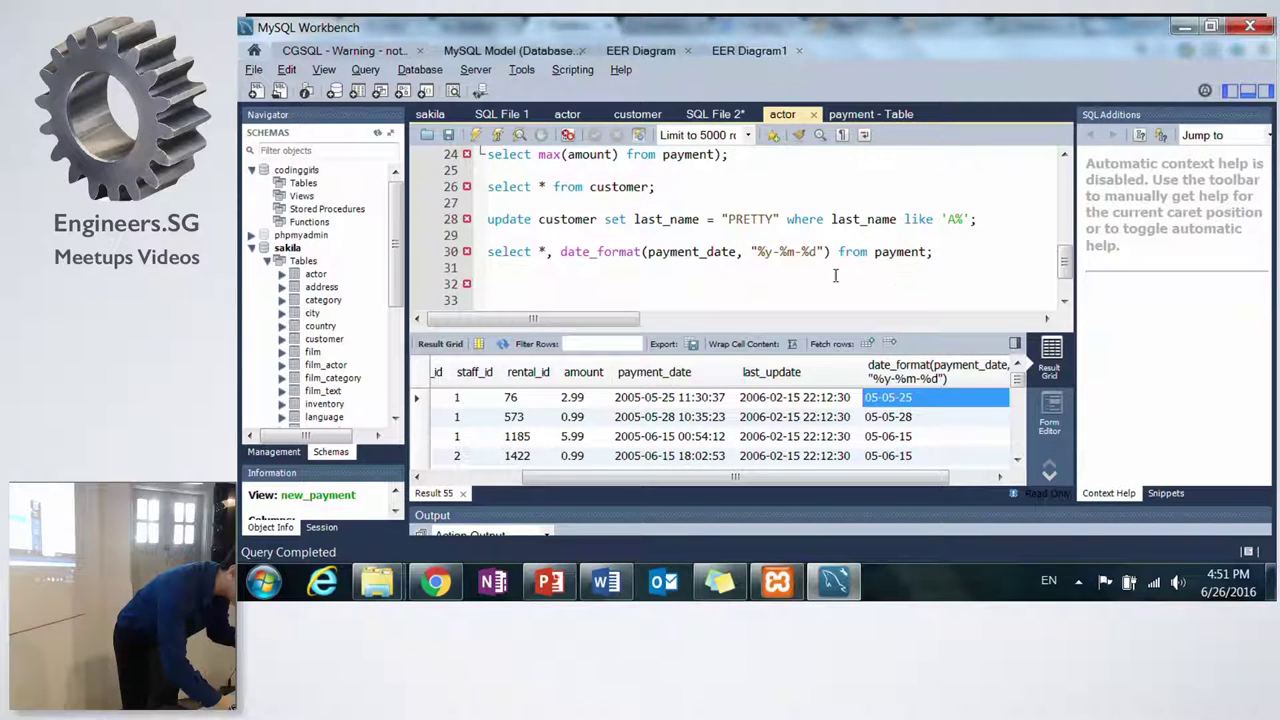
Change %y to %Y in the format string and rerun for four-digit years.
{"action": "left_click", "coordinate": [770, 252]}
{"action": "key", "text": "BackSpace"}
{"action": "type", "text": "Y"}
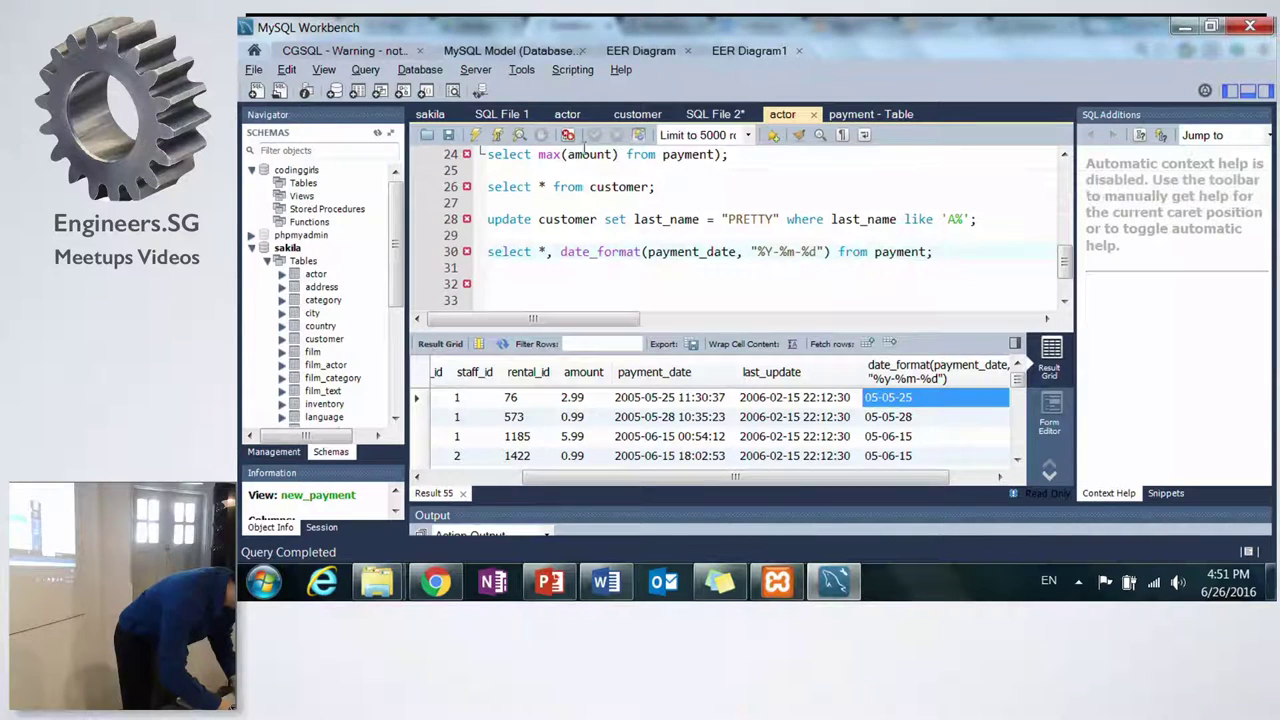
{"action": "left_click", "coordinate": [500, 137]}
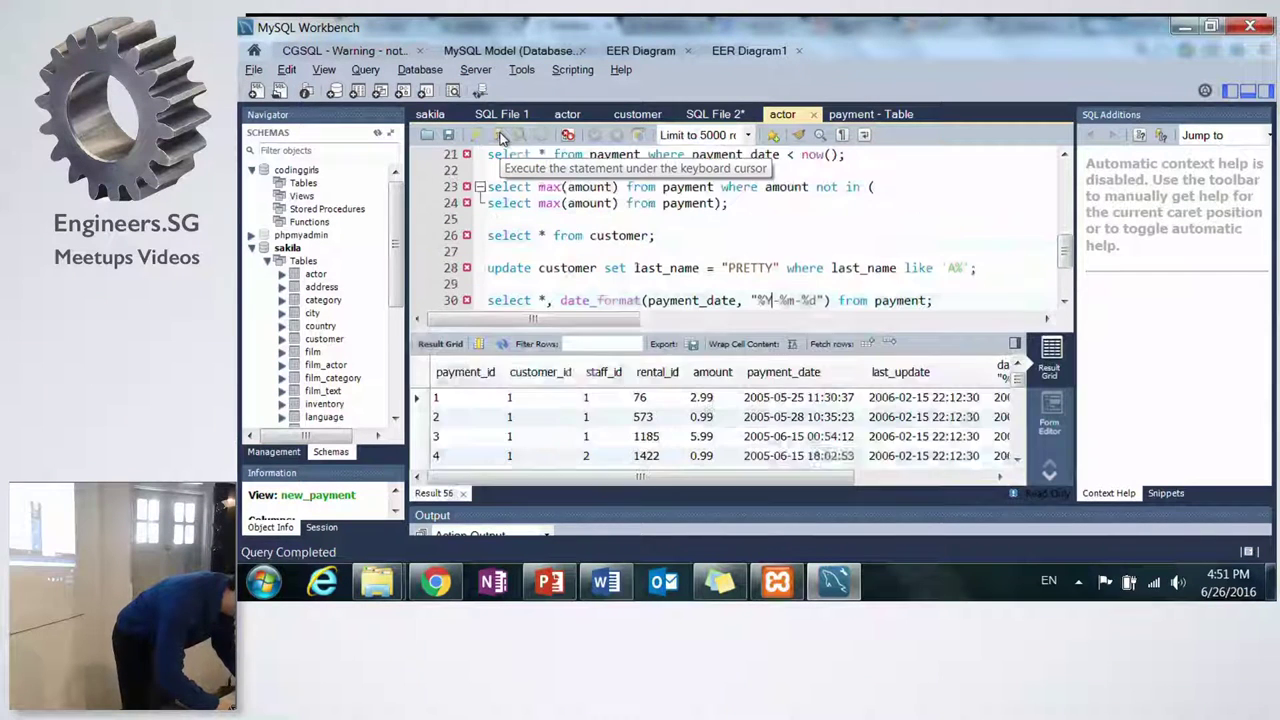
{"action": "left_click_drag", "start_coordinate": [755, 482], "coordinate": [864, 470]}
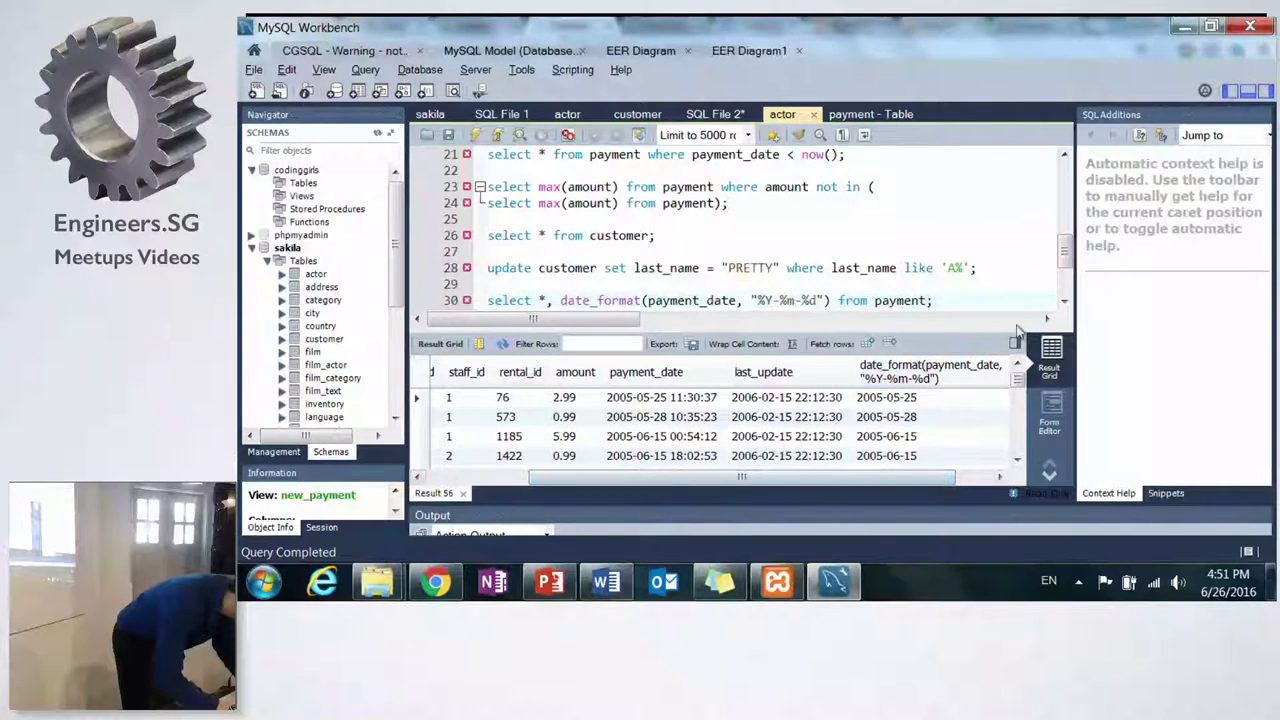
{"action": "left_click", "coordinate": [1064, 302]}
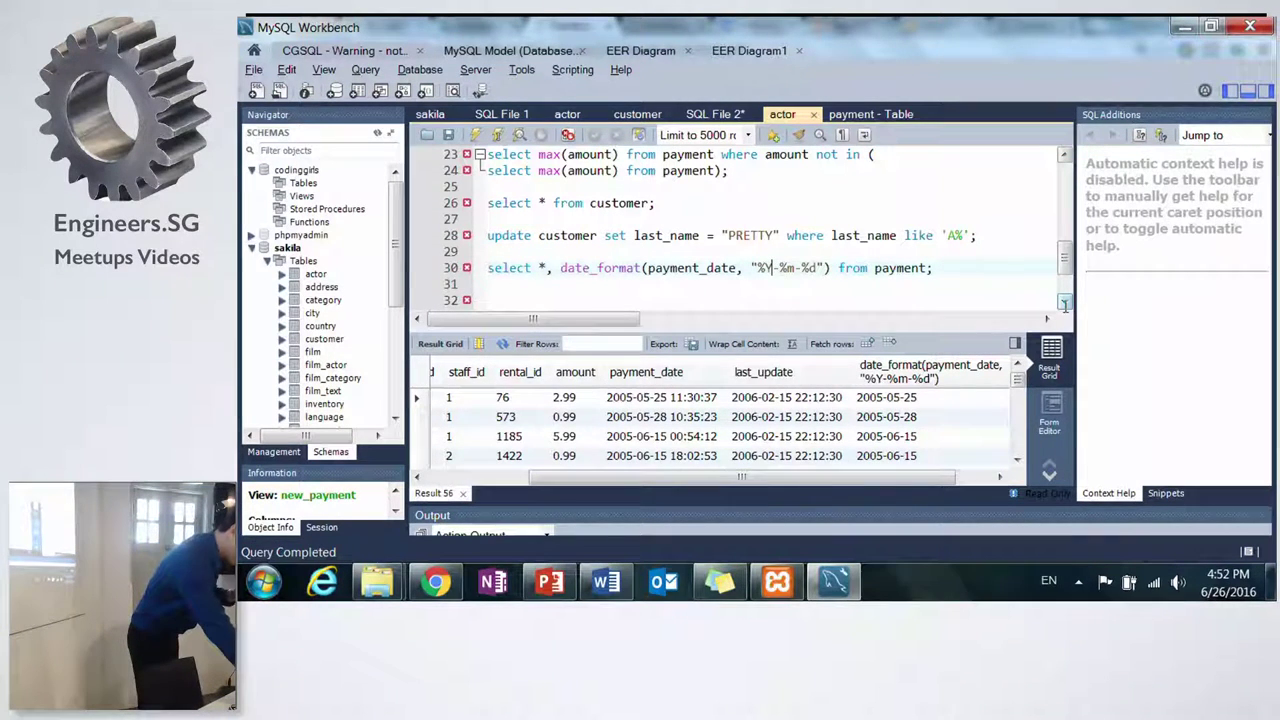
Switch to the Chrome lecture PDF and page down from the UPDATE slide to 'Session 5 - Some Hands on Exercises'.
{"action": "key", "text": "alt+Tab"}
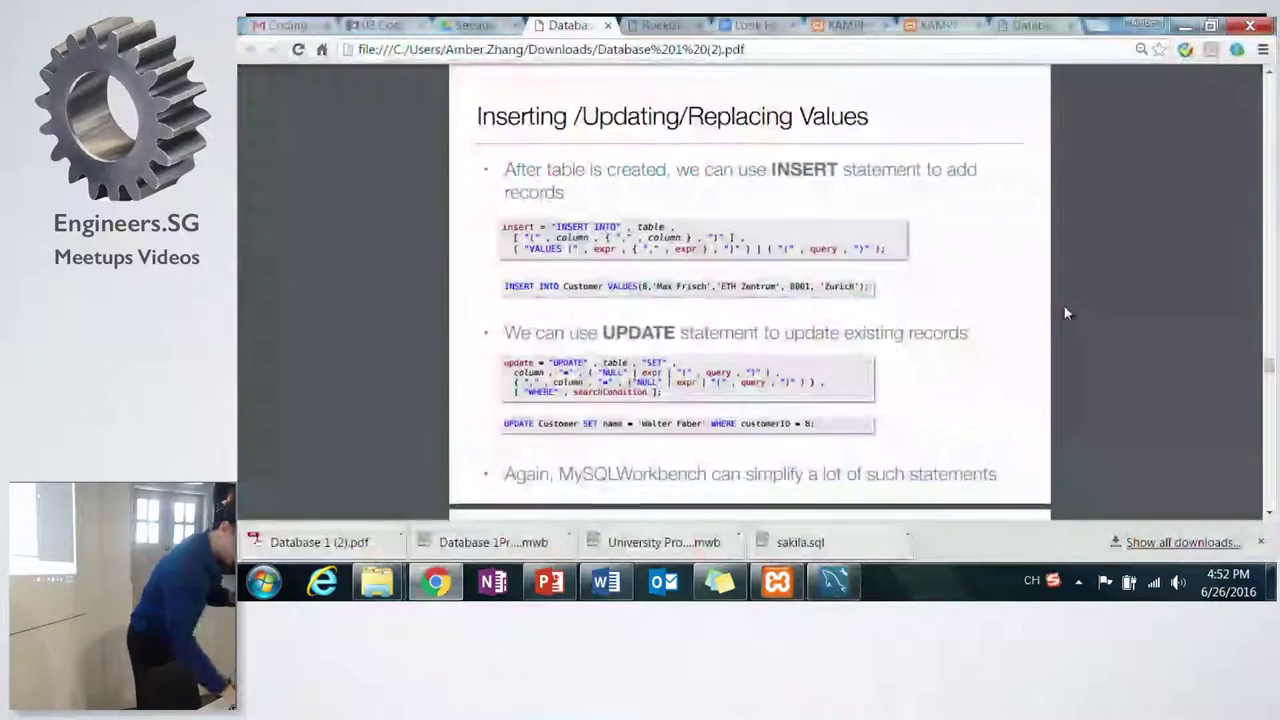
{"action": "scroll", "coordinate": [1064, 306], "scroll_direction": "down", "scroll_amount": 4}
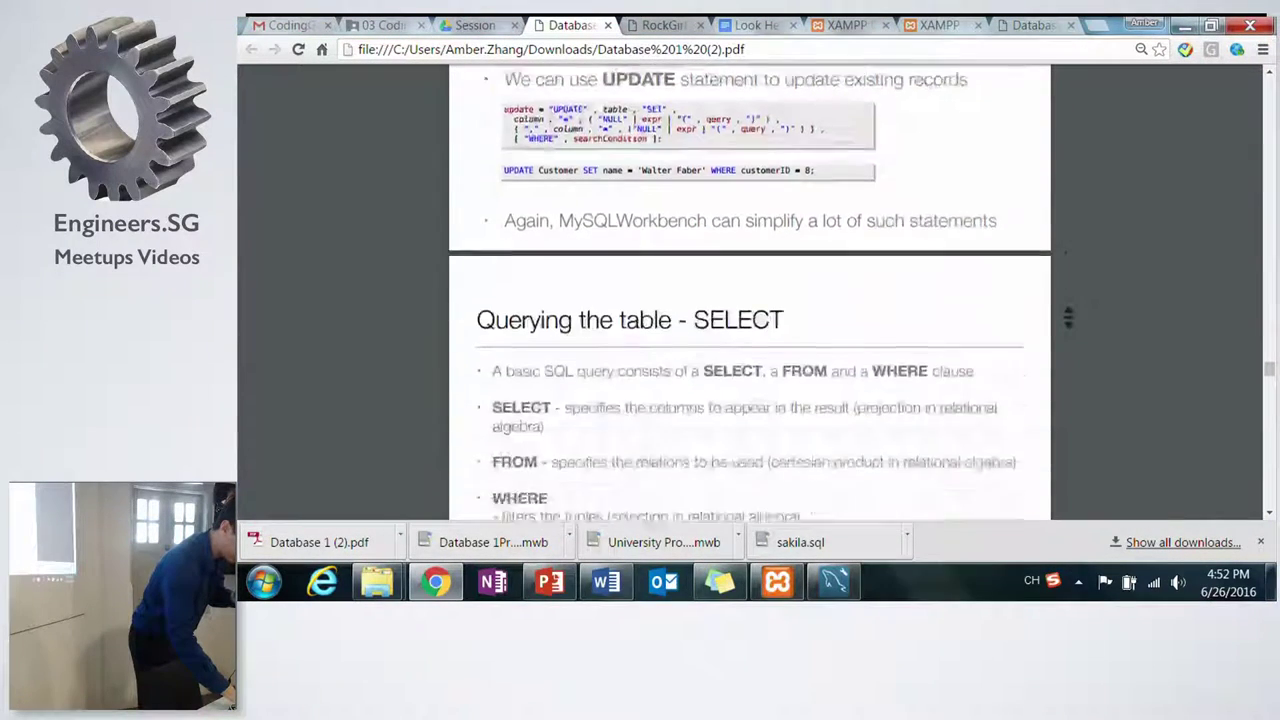
{"action": "scroll", "coordinate": [1066, 314], "scroll_direction": "down", "scroll_amount": 10}
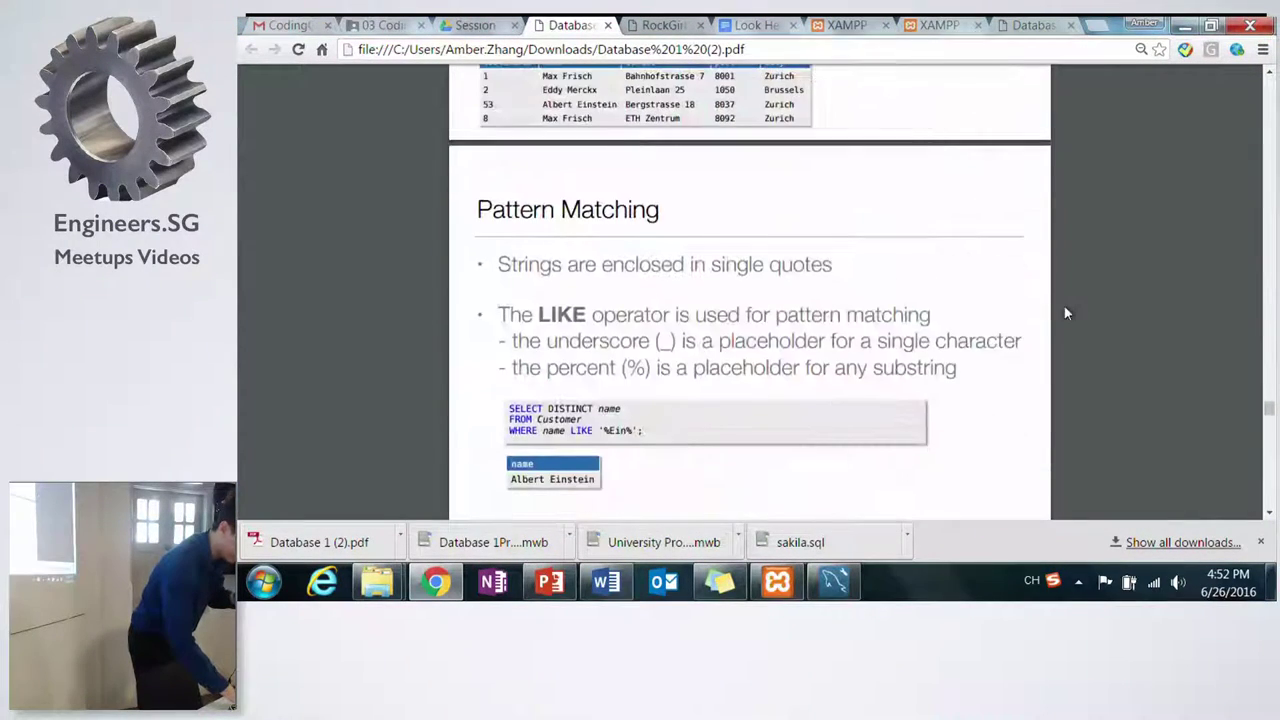
{"action": "scroll", "coordinate": [1066, 314], "scroll_direction": "down", "scroll_amount": 10}
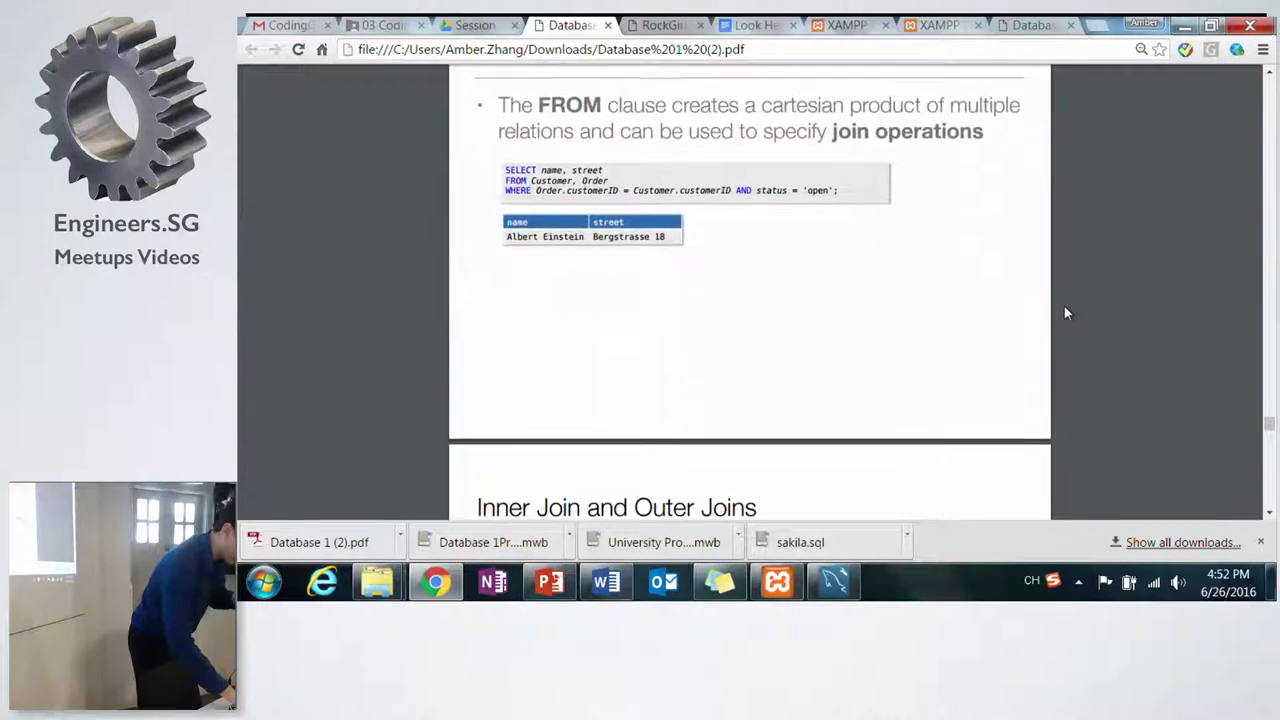
{"action": "scroll", "coordinate": [1064, 313], "scroll_direction": "down", "scroll_amount": 10}
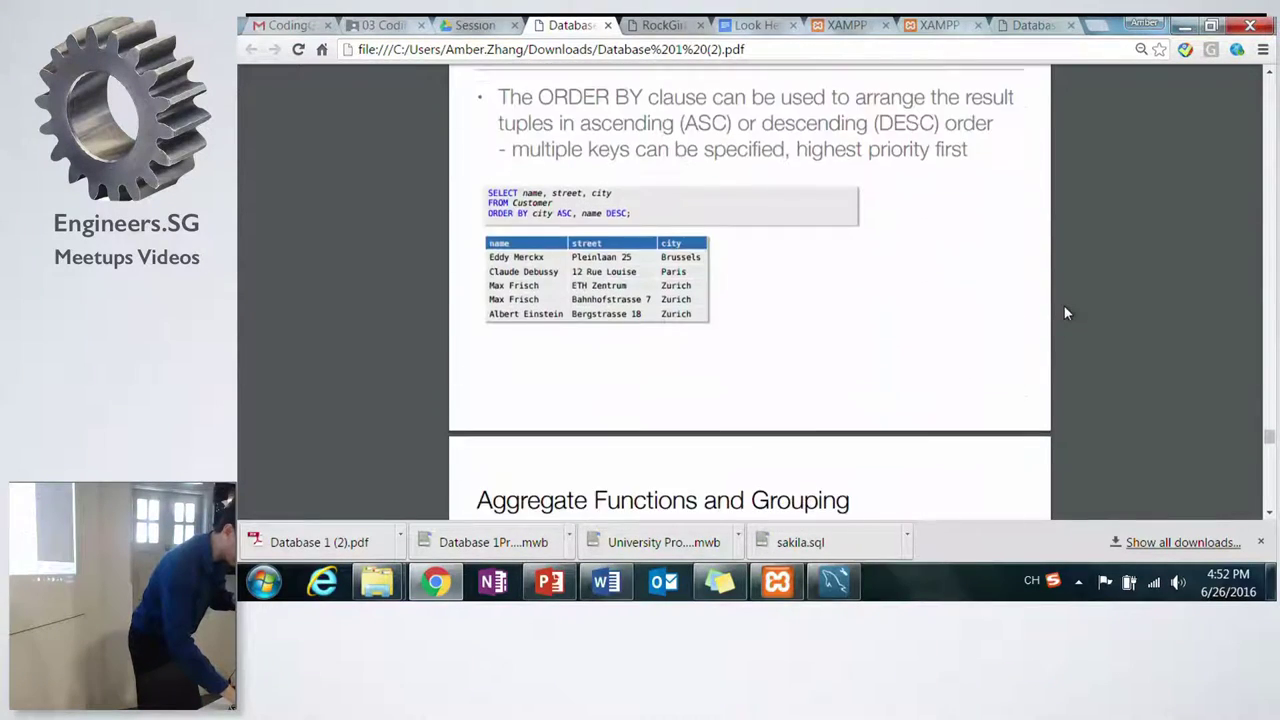
{"action": "scroll", "coordinate": [1064, 313], "scroll_direction": "down", "scroll_amount": 10}
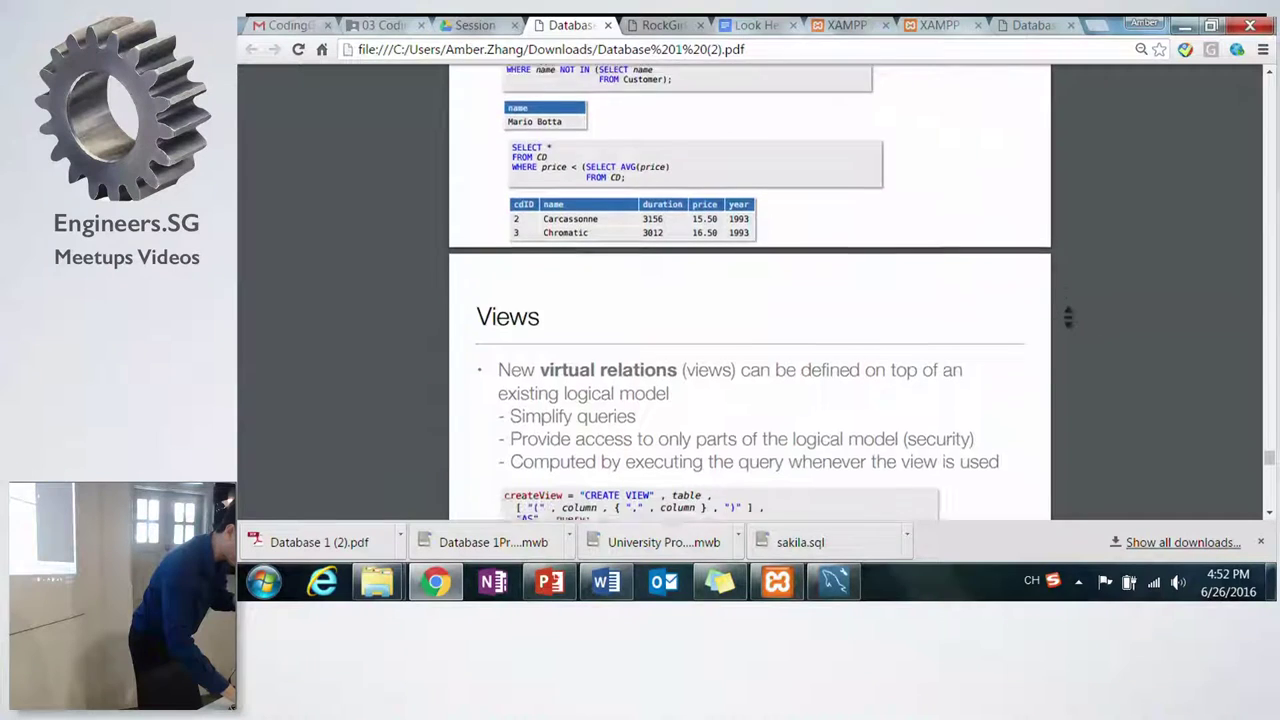
{"action": "scroll", "coordinate": [1066, 314], "scroll_direction": "down", "scroll_amount": 5}
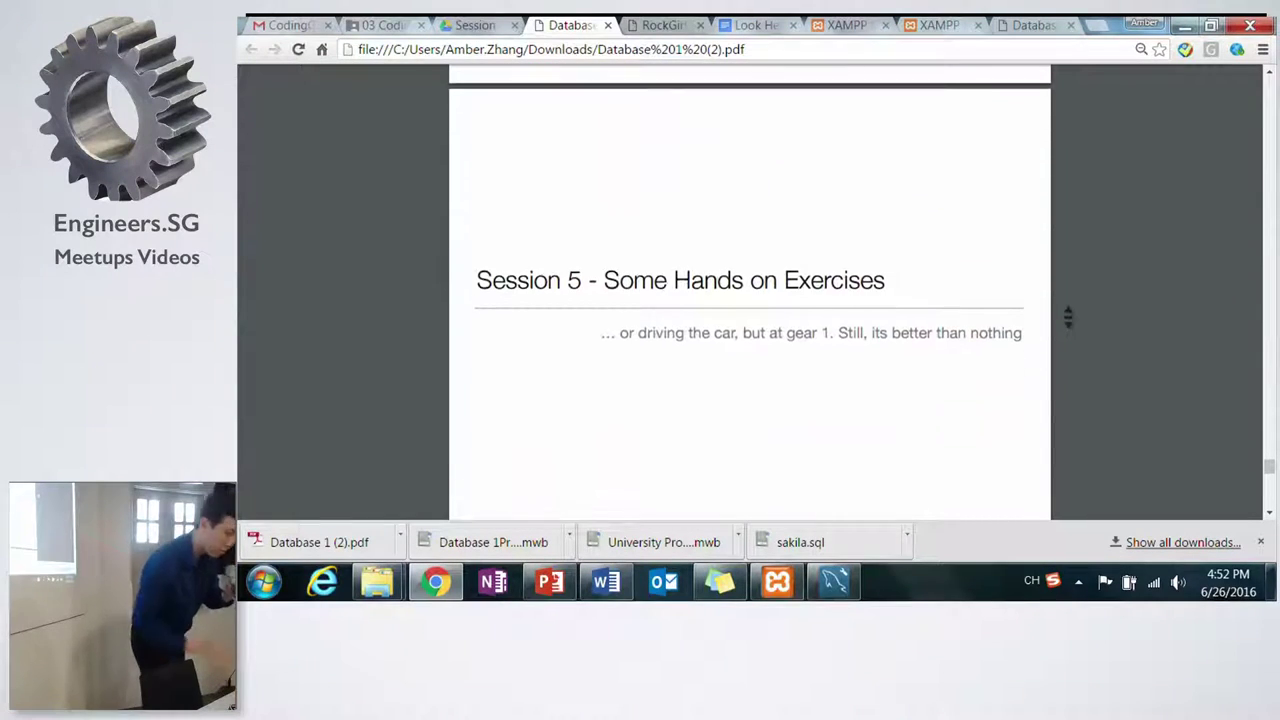
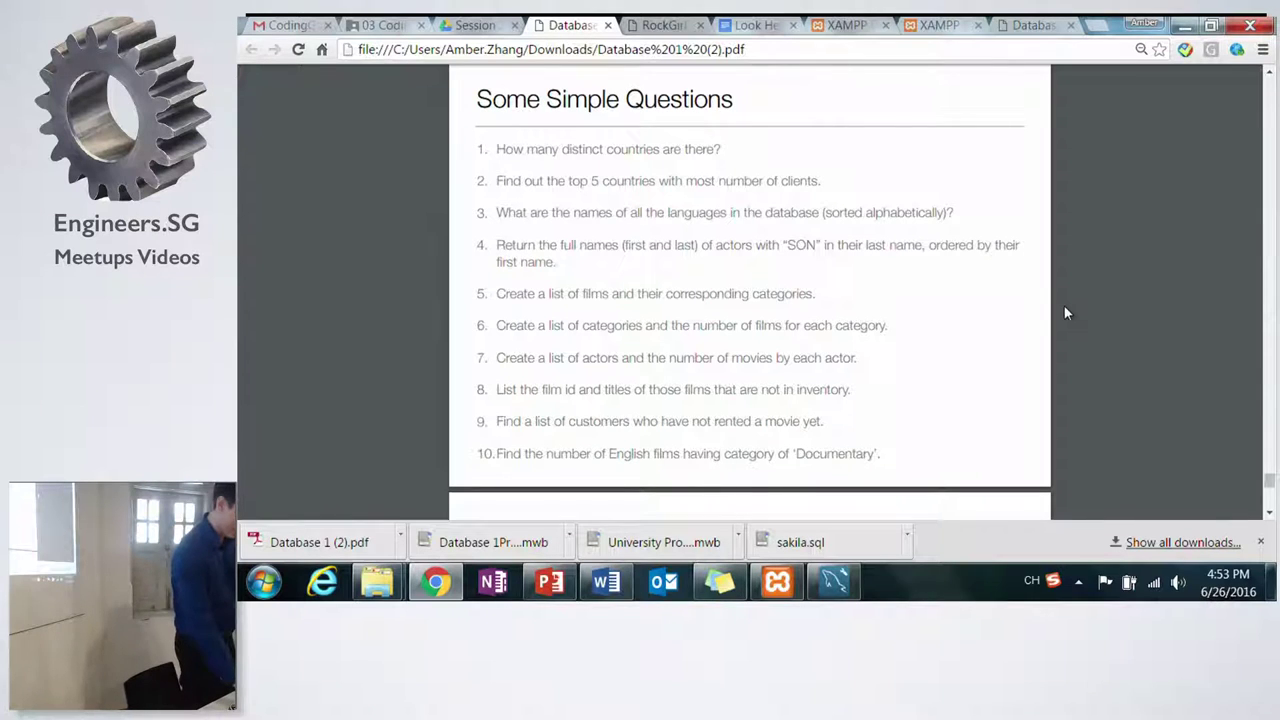
Scroll past the Challenge 1 and Challenge 2 slides to the final 'The End — Questions?' page.
{"action": "middle_click", "coordinate": [1064, 313]}
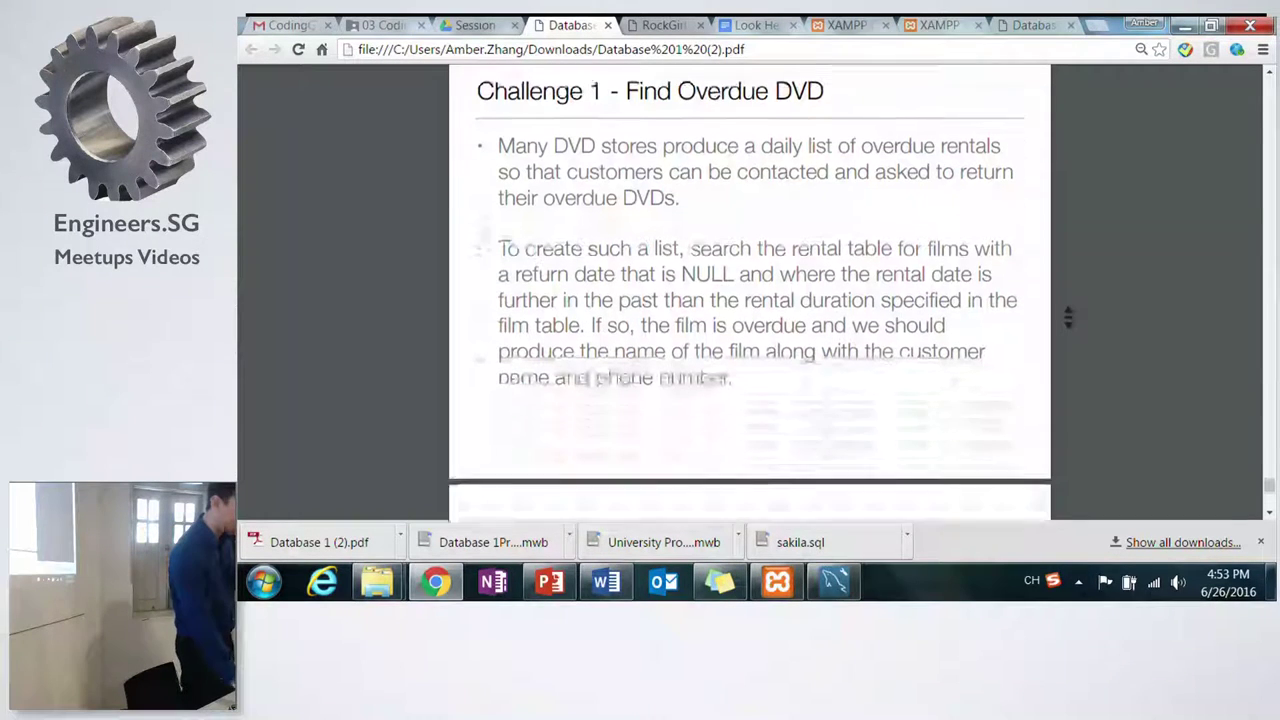
{"action": "middle_click", "coordinate": [1064, 313]}
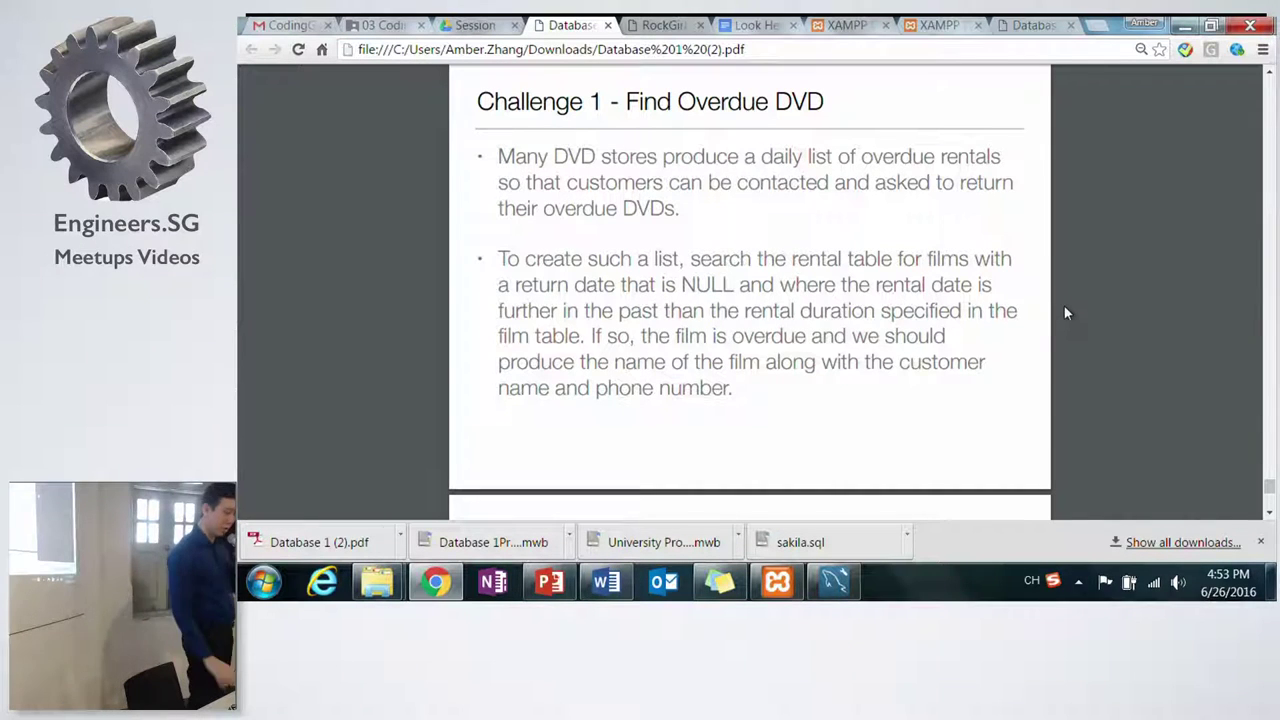
{"action": "scroll", "coordinate": [1064, 306], "scroll_direction": "down", "scroll_amount": 7}
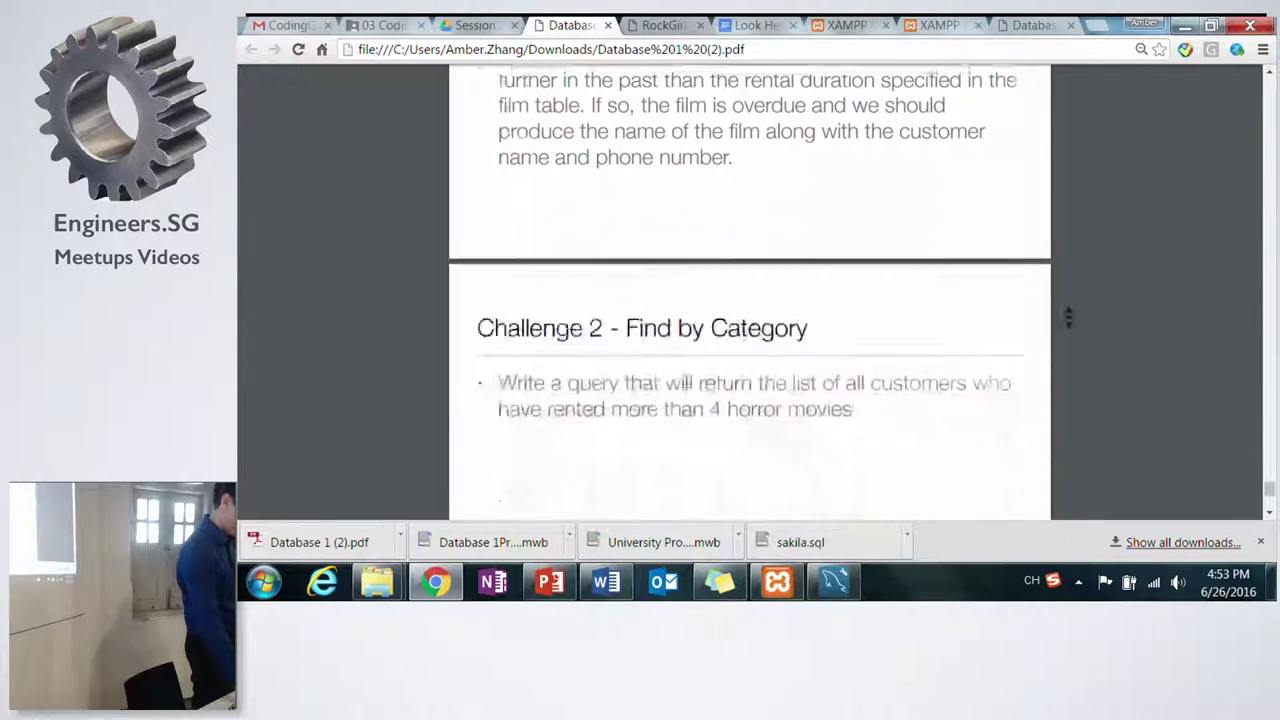
{"action": "scroll", "coordinate": [1066, 315], "scroll_direction": "down", "scroll_amount": 3}
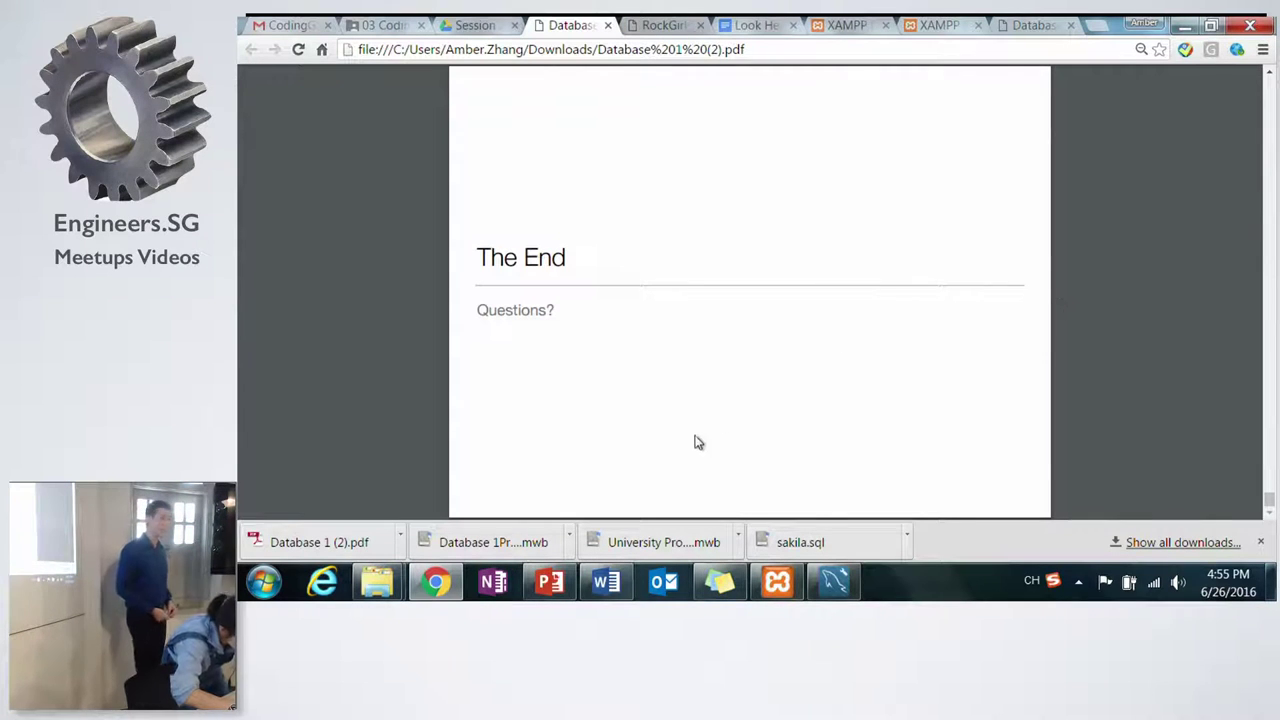
Leave the PDF slides and choose the MySQL Workbench icon from the taskbar.
{"action": "mouse_move", "coordinate": [582, 596]}
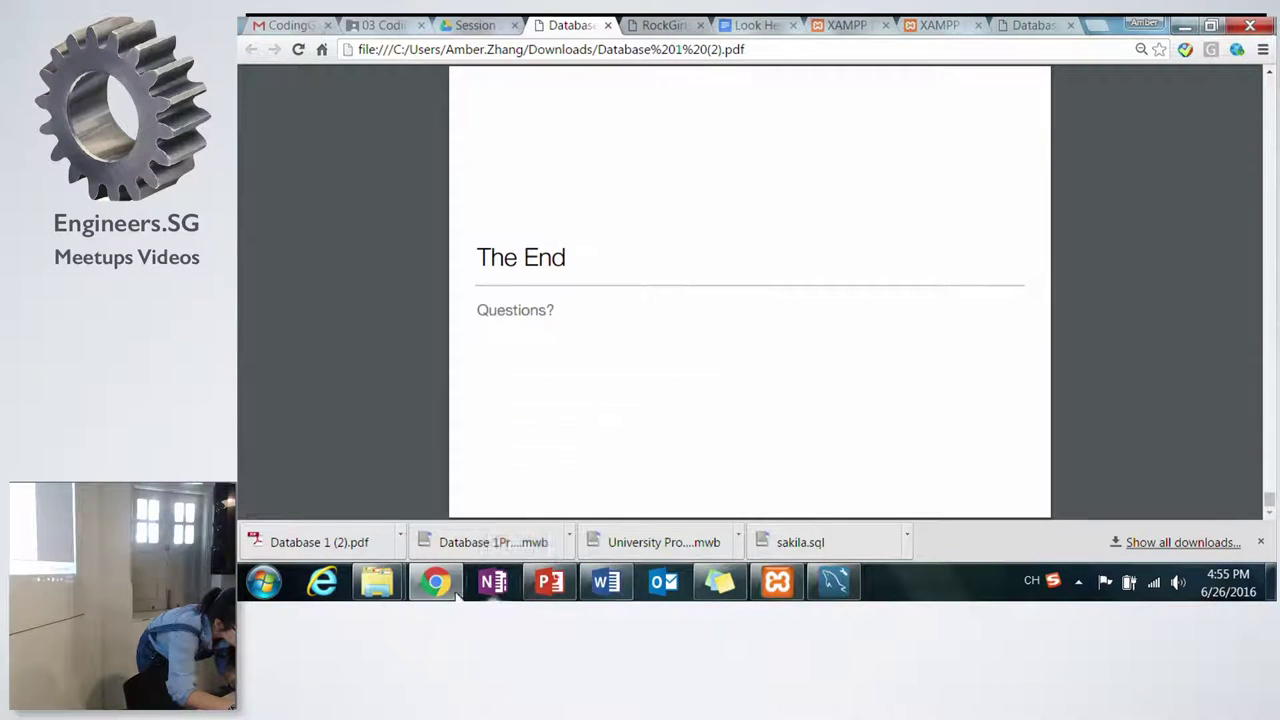
{"action": "mouse_move", "coordinate": [378, 584]}
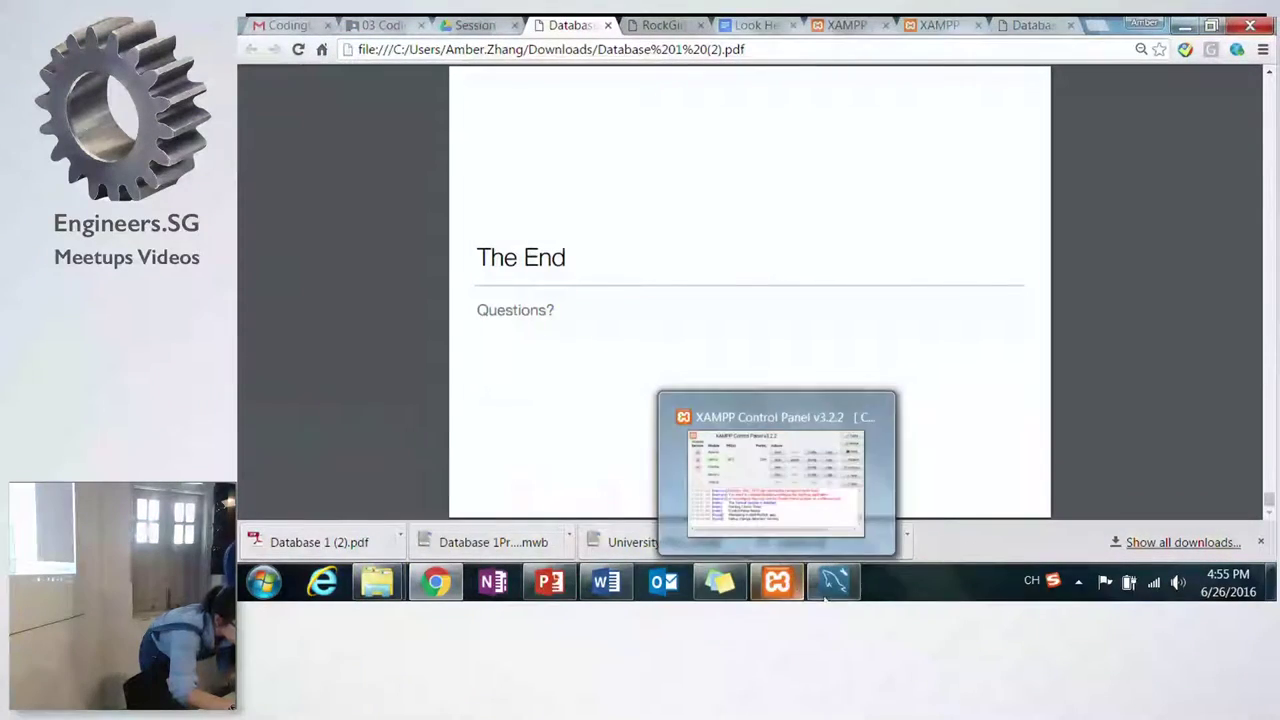
{"action": "left_click", "coordinate": [834, 585]}
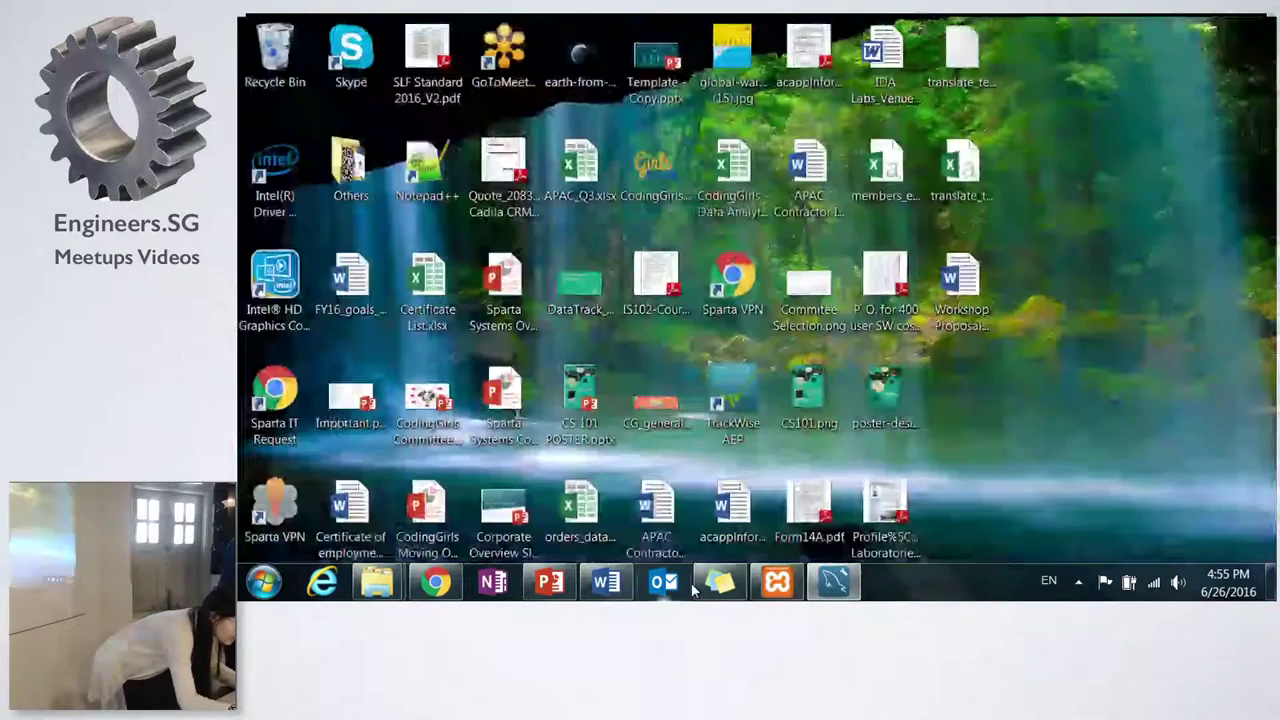
Show the desktop with Win+D and open CodingGirls - Data Analytics Bootcamp.xlsx.
{"action": "key", "text": "super+d"}
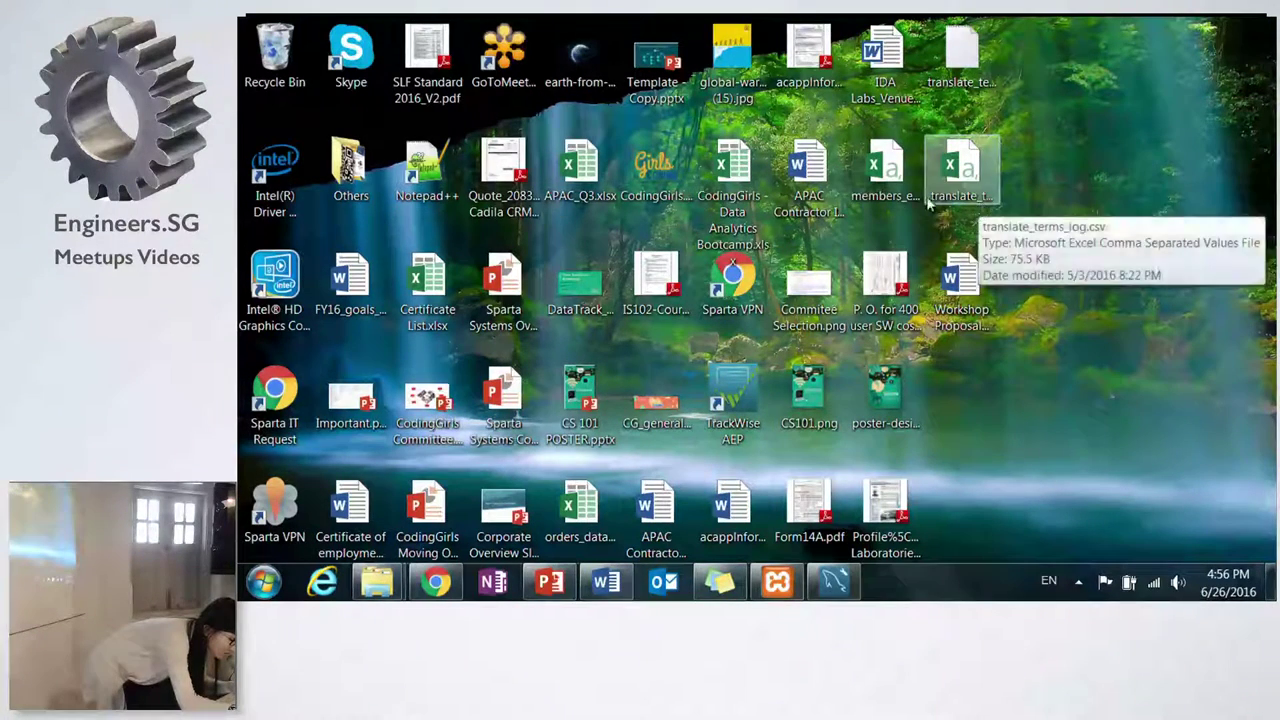
{"action": "double_click", "coordinate": [733, 175]}
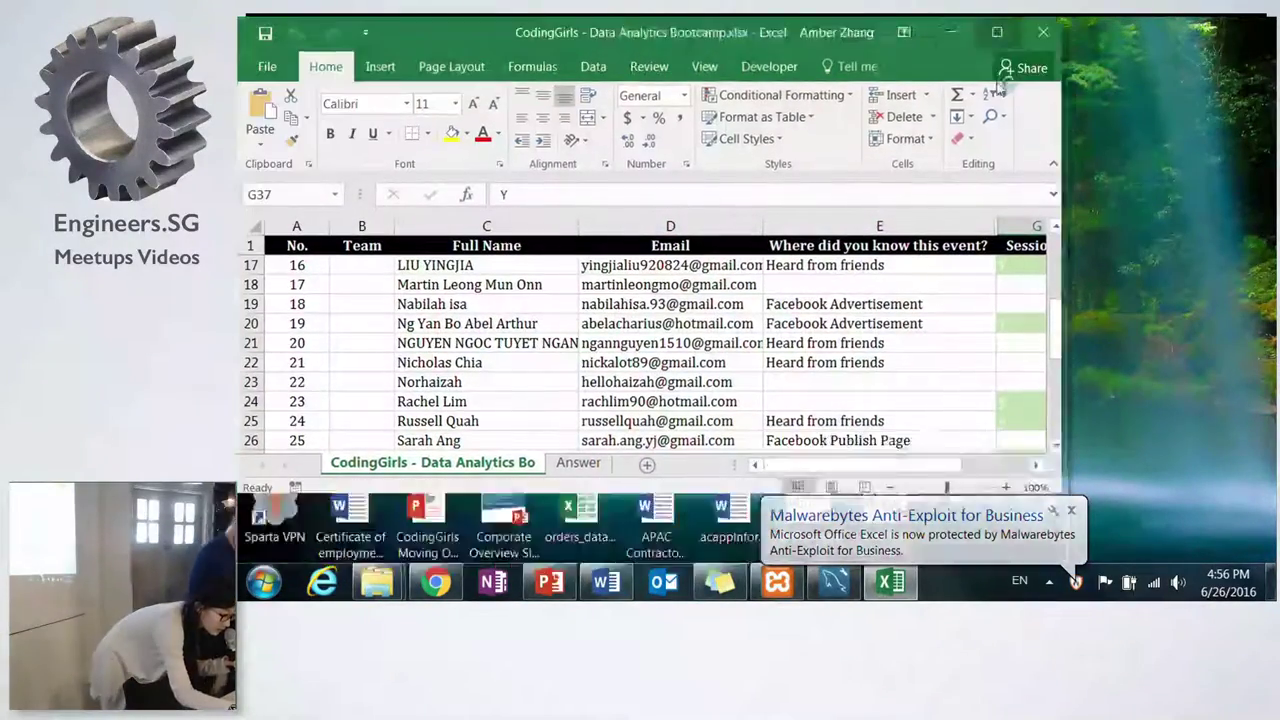
Check the attendee names in rows 5 and 7, then mark G7 as Y.
{"action": "left_click_drag", "start_coordinate": [1266, 370], "coordinate": [1266, 290]}
{"action": "left_click_drag", "start_coordinate": [1274, 232], "coordinate": [1272, 230]}
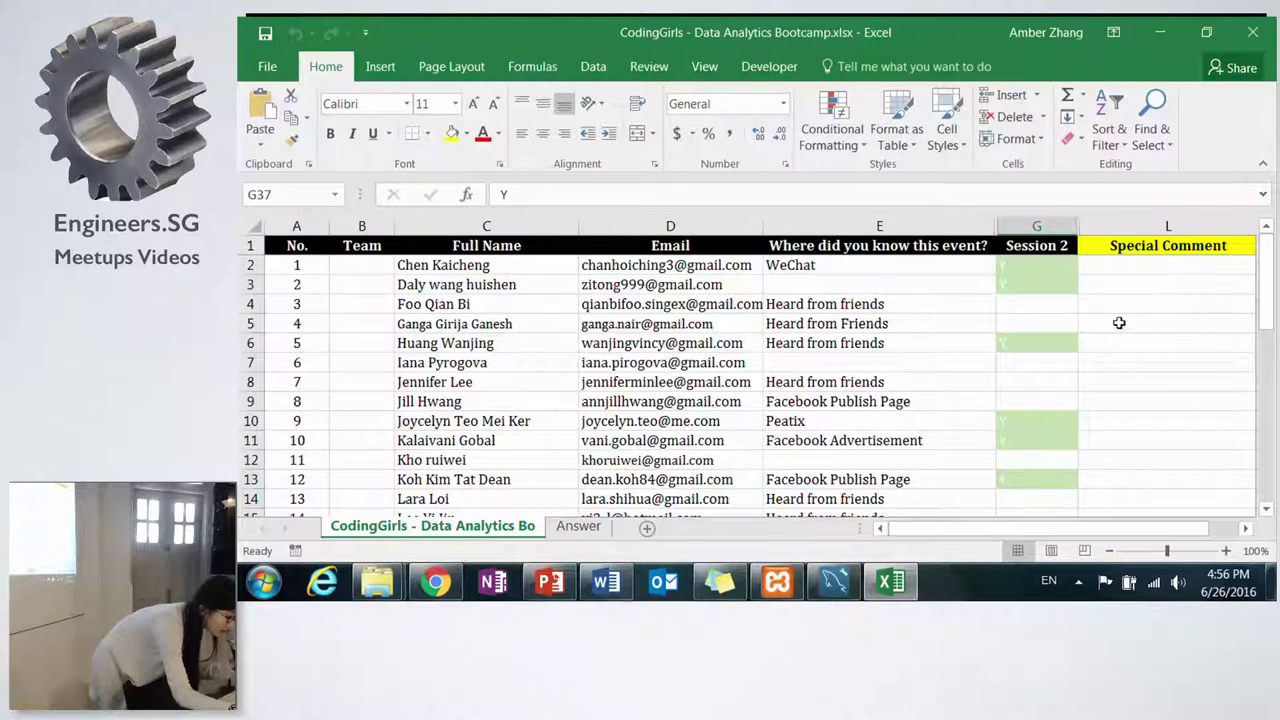
{"action": "left_click", "coordinate": [1035, 328]}
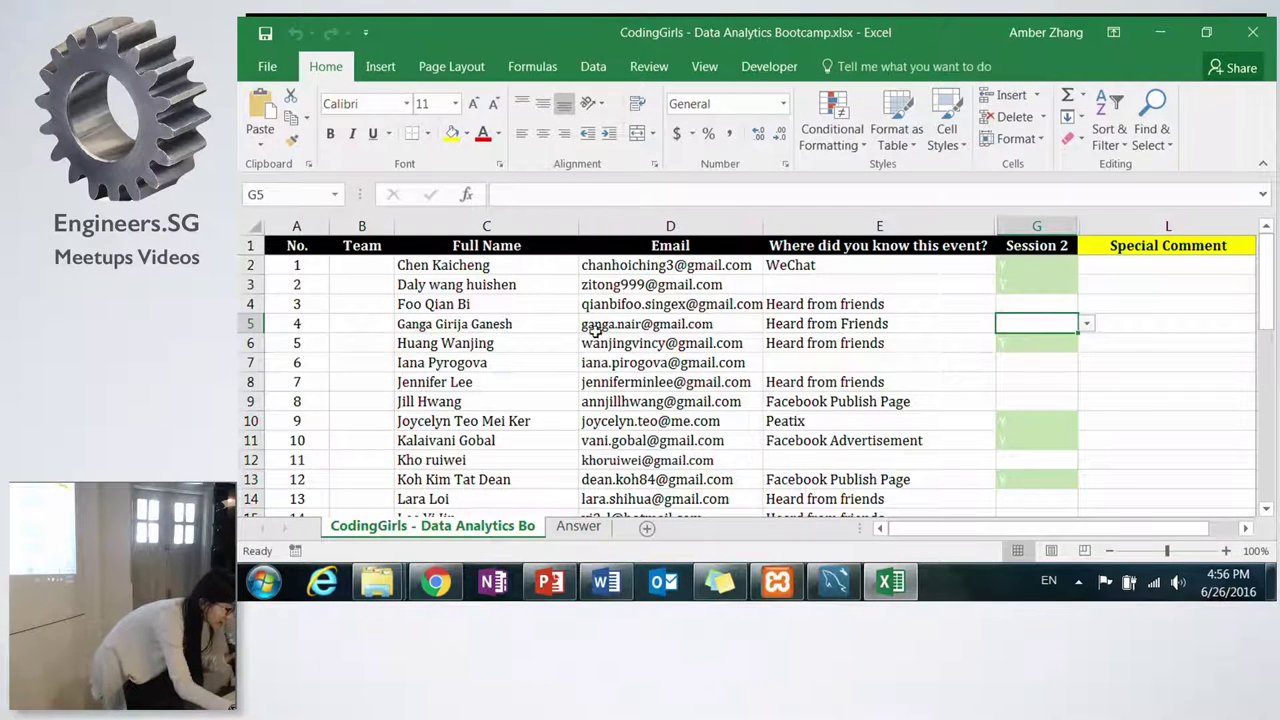
{"action": "left_click", "coordinate": [520, 323]}
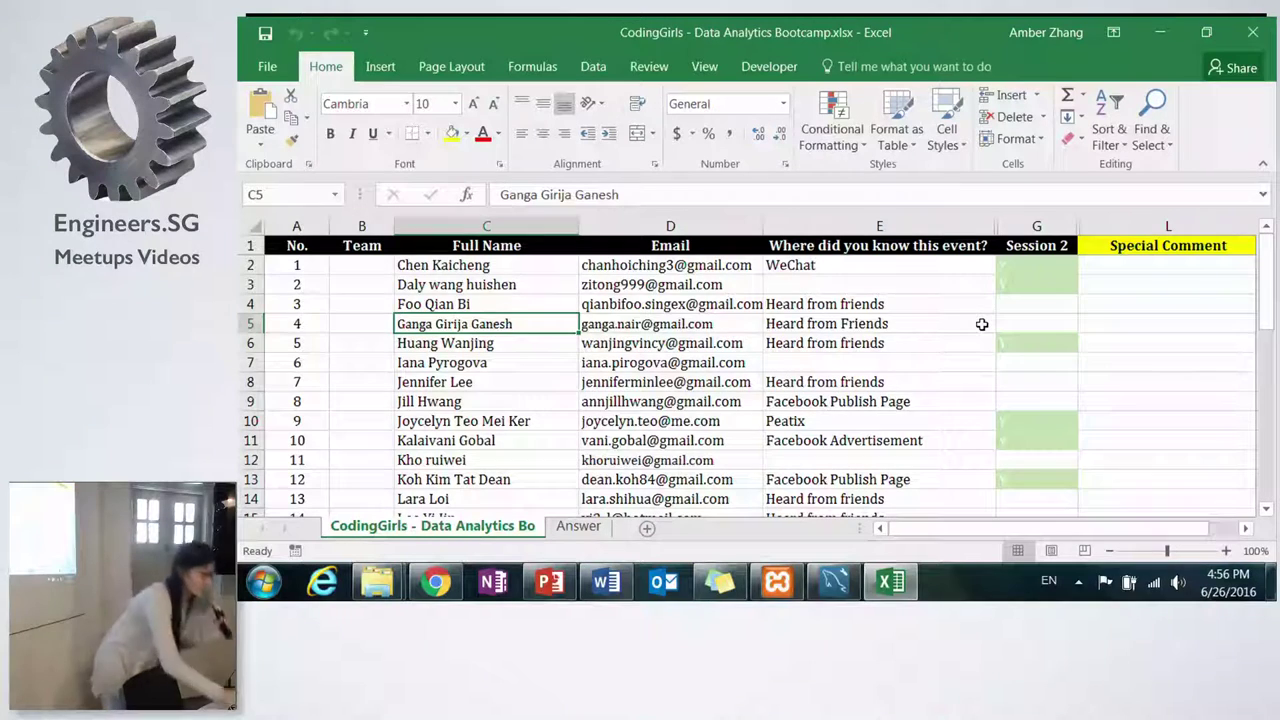
{"action": "left_click", "coordinate": [1022, 322]}
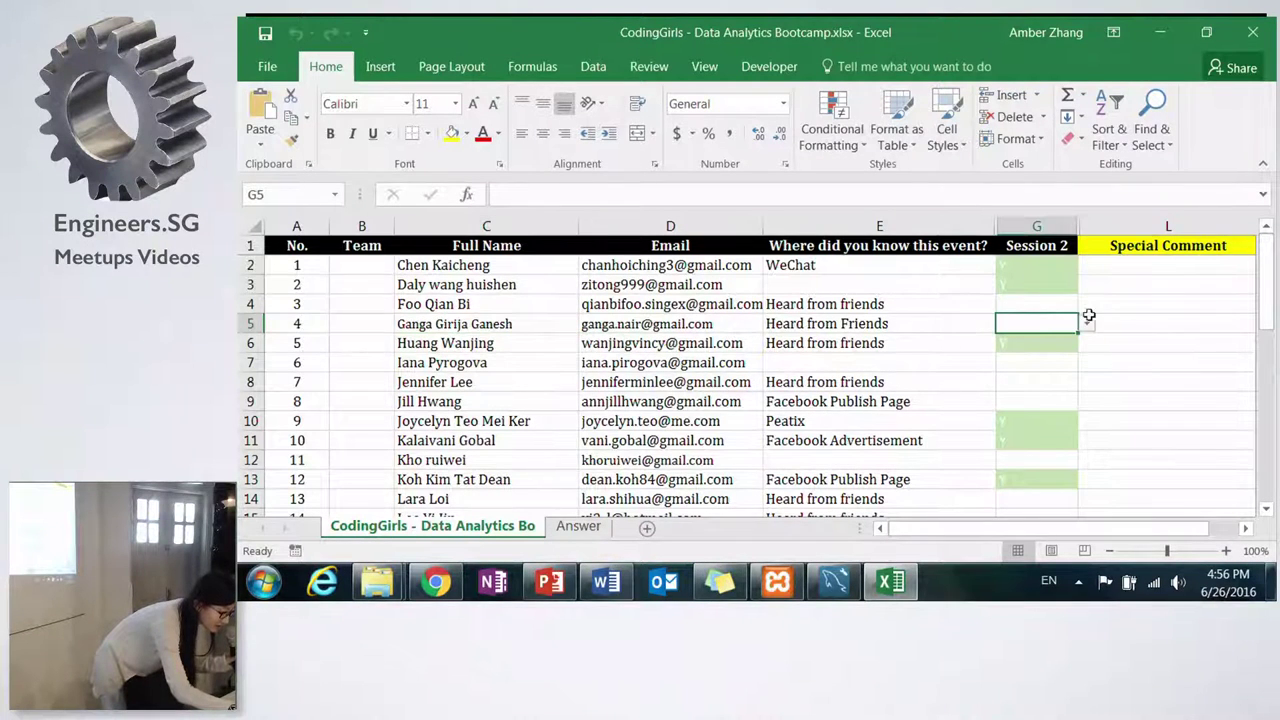
{"action": "left_click_drag", "start_coordinate": [1273, 318], "coordinate": [1273, 328]}
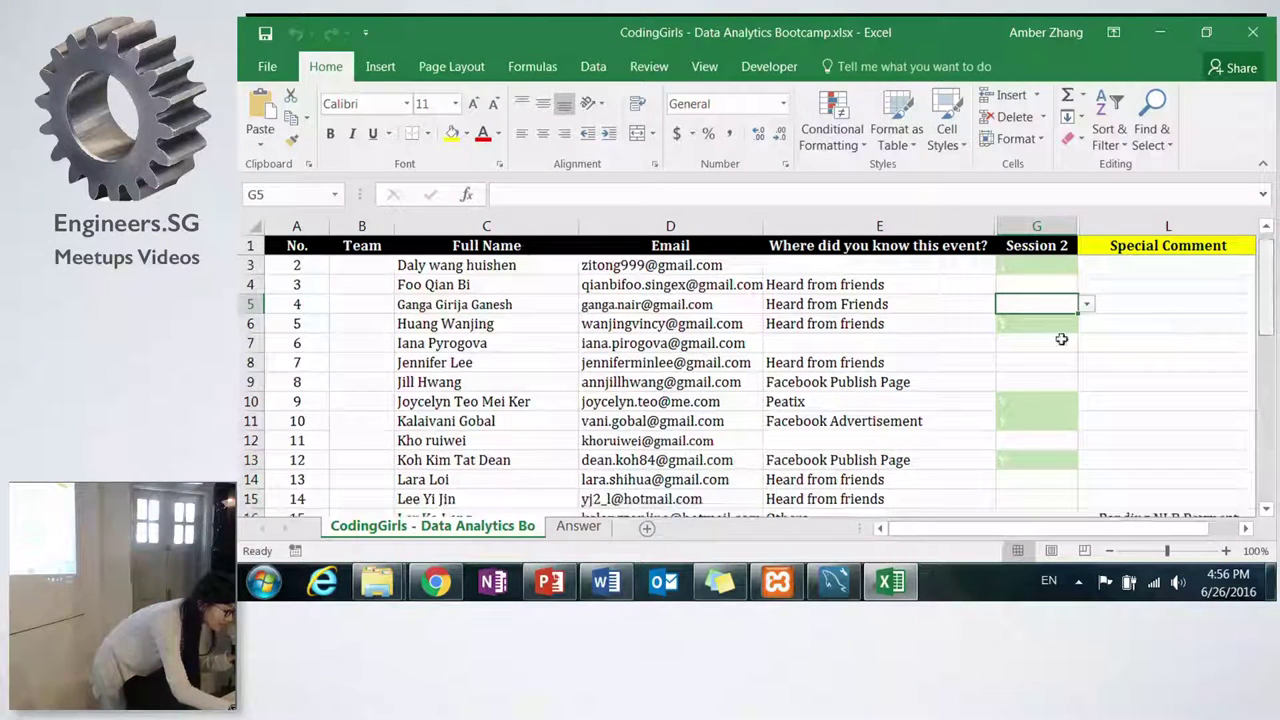
{"action": "left_click", "coordinate": [530, 343]}
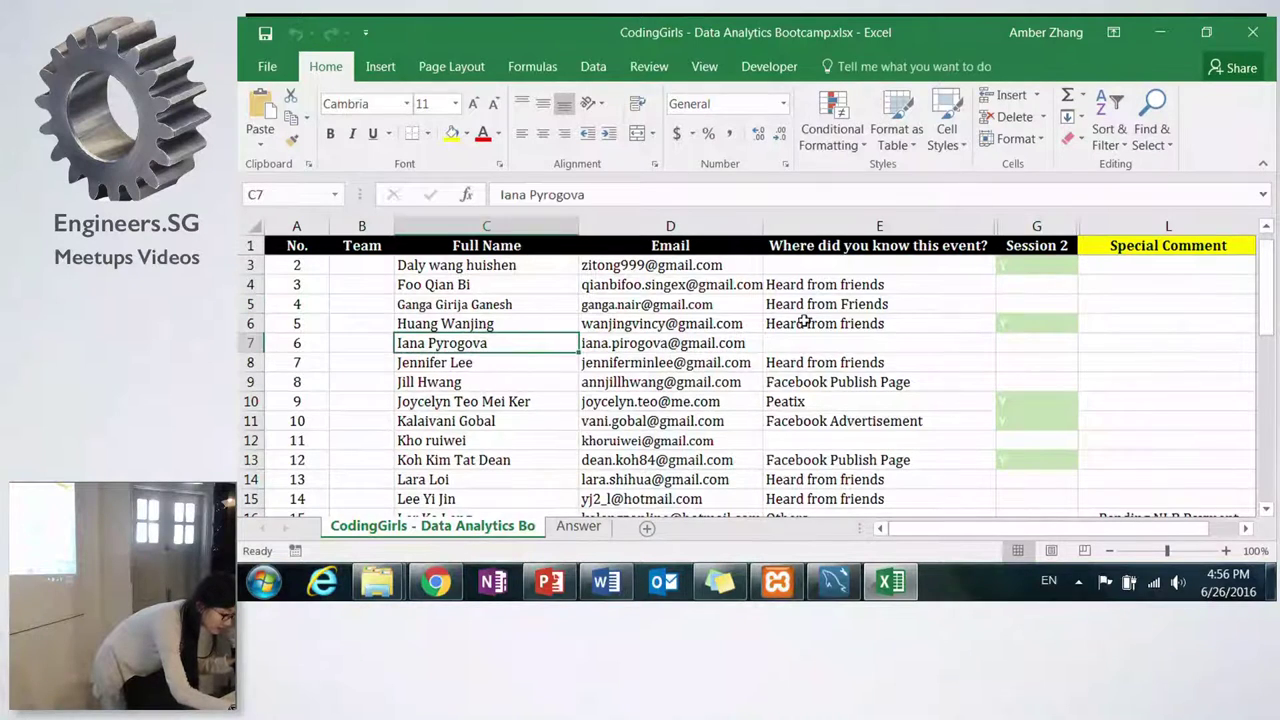
{"action": "left_click", "coordinate": [1041, 356]}
{"action": "left_click", "coordinate": [1057, 335]}
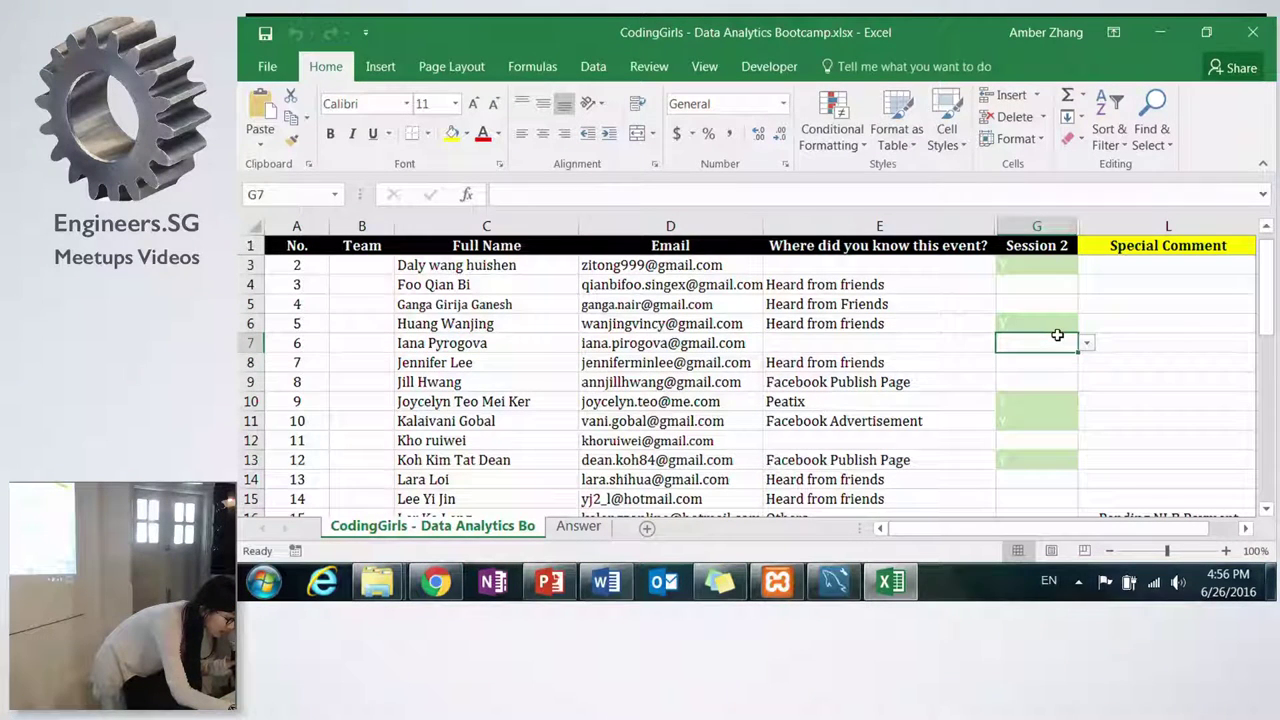
{"action": "left_click", "coordinate": [1087, 346]}
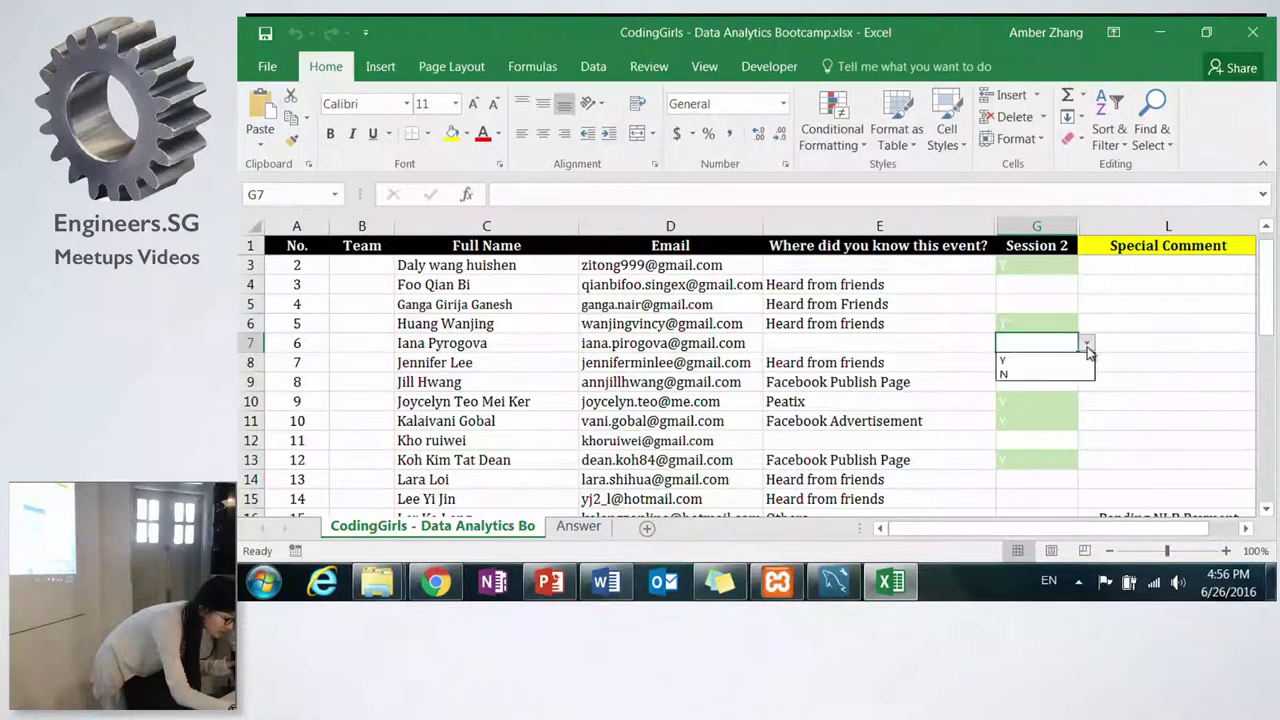
{"action": "left_click", "coordinate": [1066, 360]}
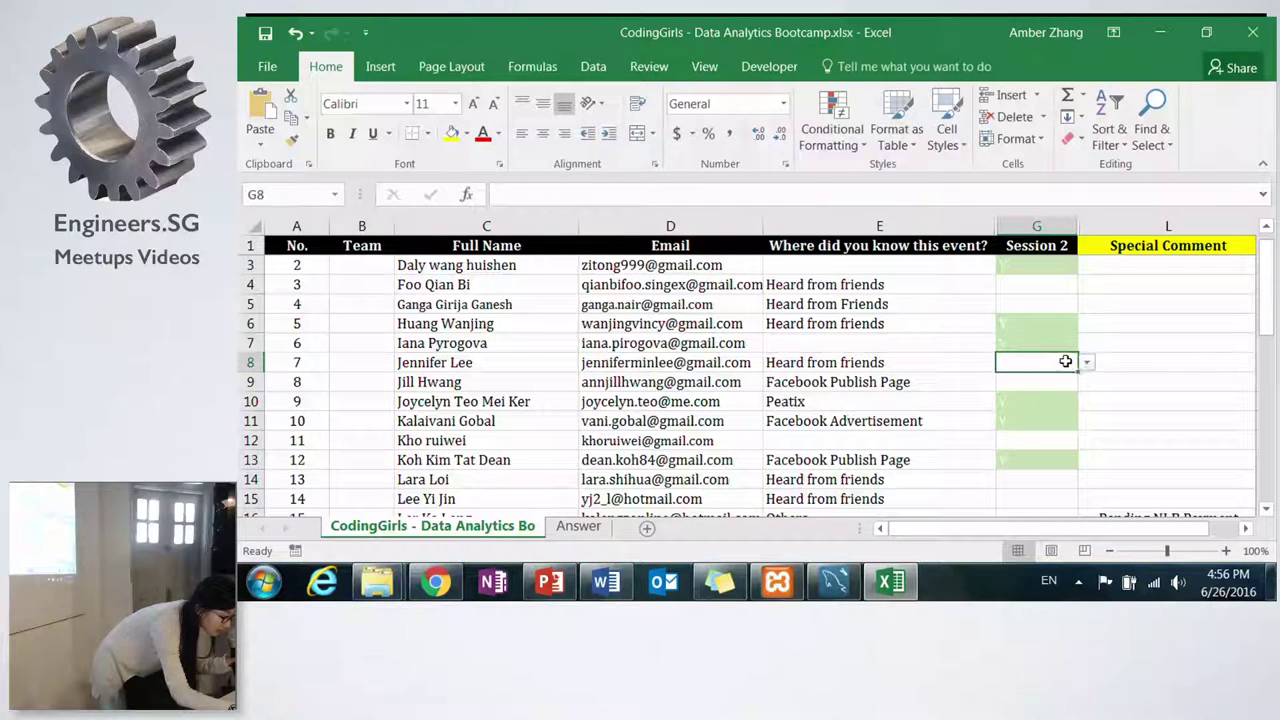
Mark the Session 2 cell in row 8 as Y and move down the sheet.
{"action": "left_click", "coordinate": [1088, 362]}
{"action": "left_click", "coordinate": [1060, 362]}
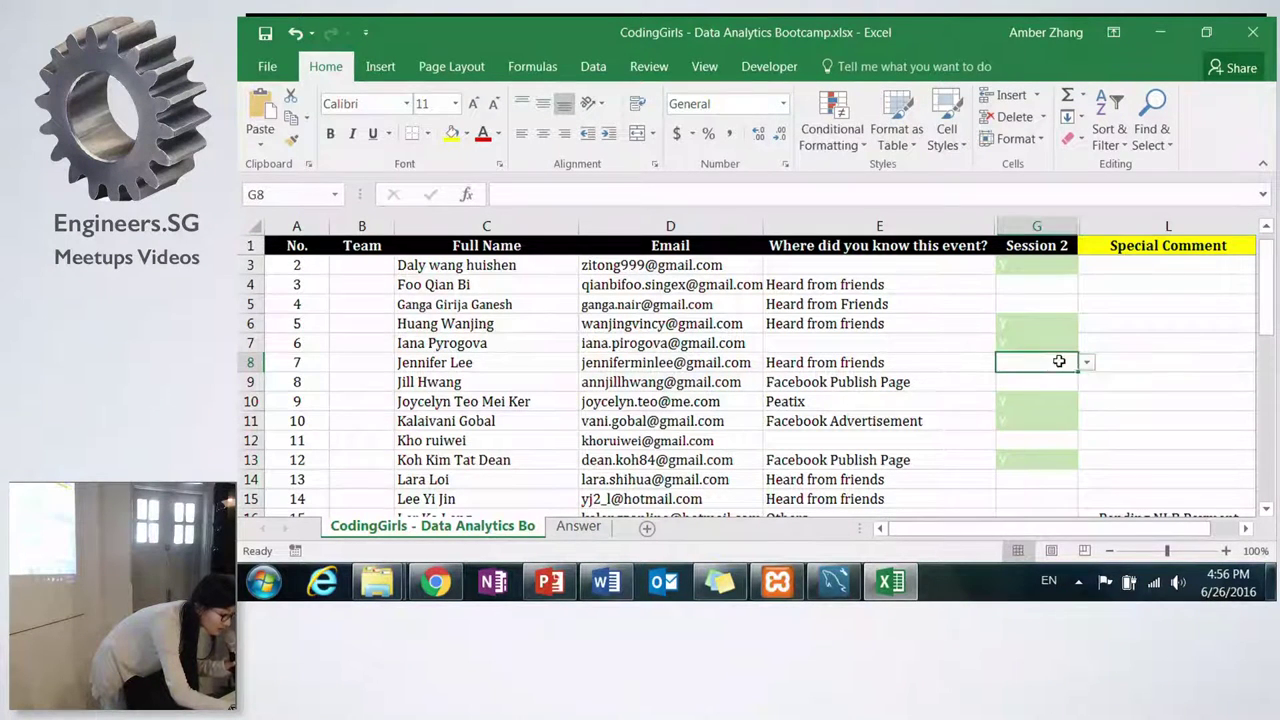
{"action": "left_click", "coordinate": [1086, 362]}
{"action": "left_click", "coordinate": [1073, 383]}
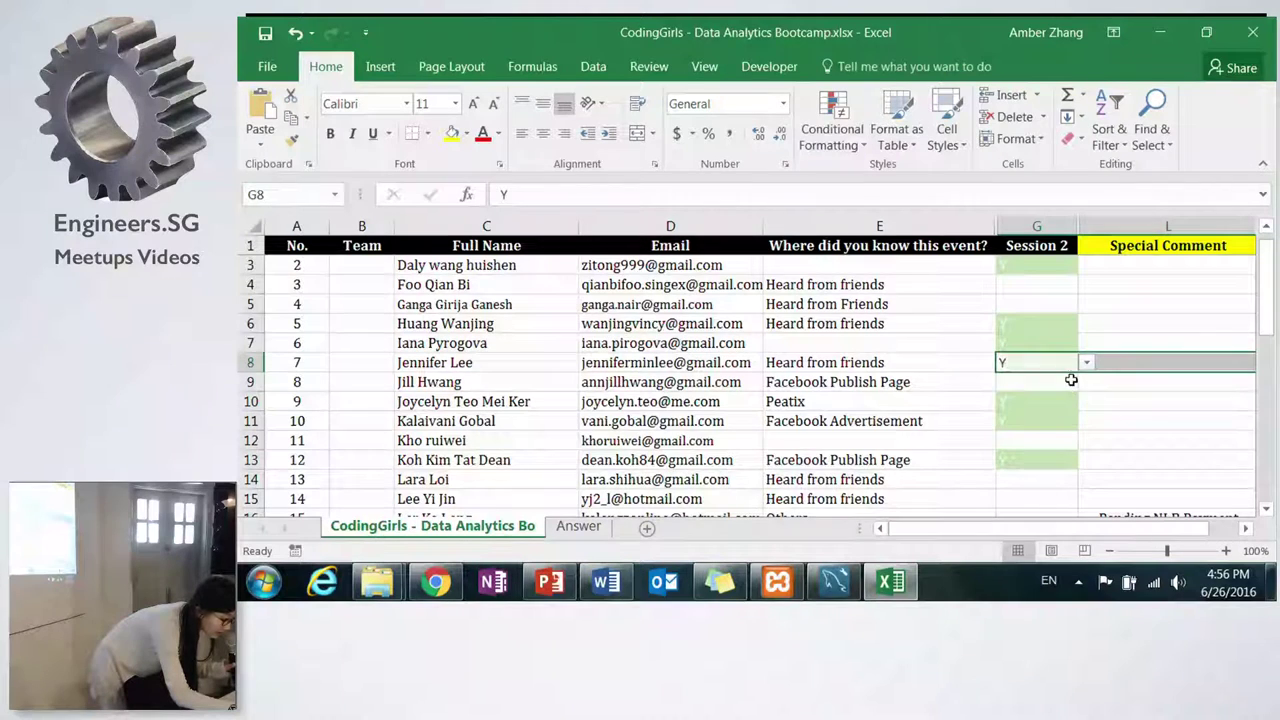
{"action": "left_click", "coordinate": [1036, 441]}
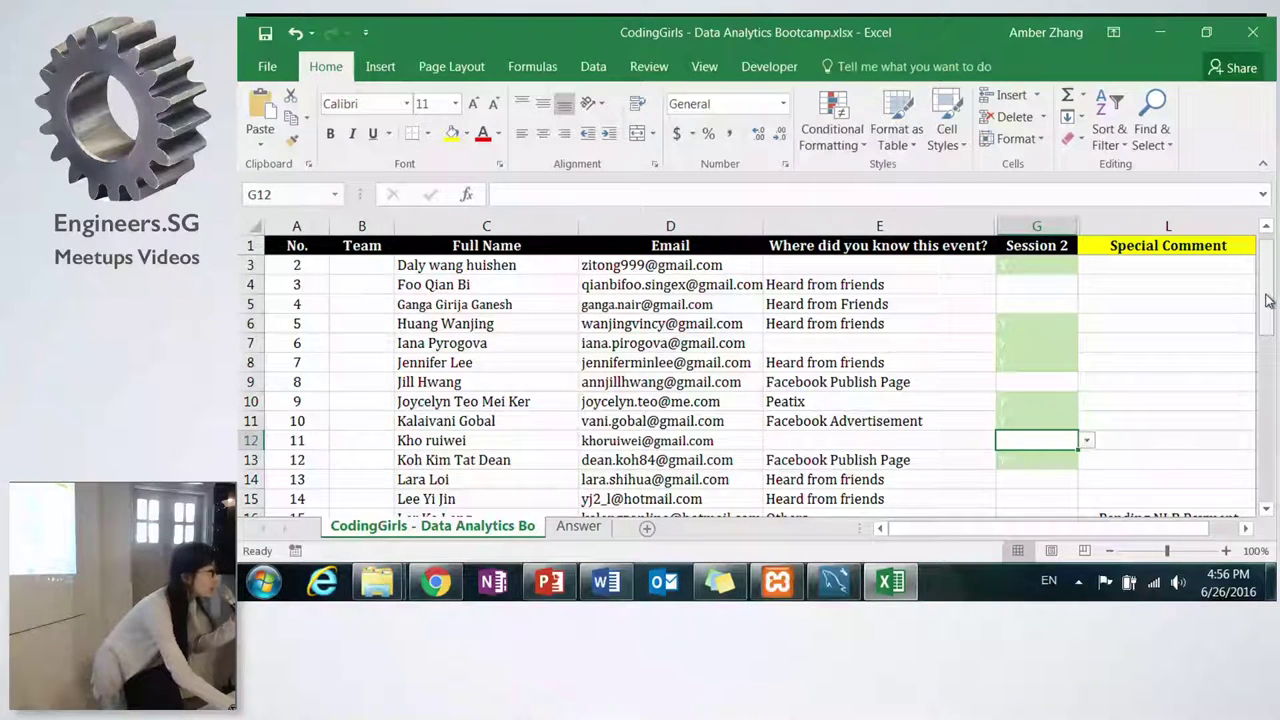
{"action": "left_click_drag", "start_coordinate": [1266, 300], "coordinate": [1266, 331]}
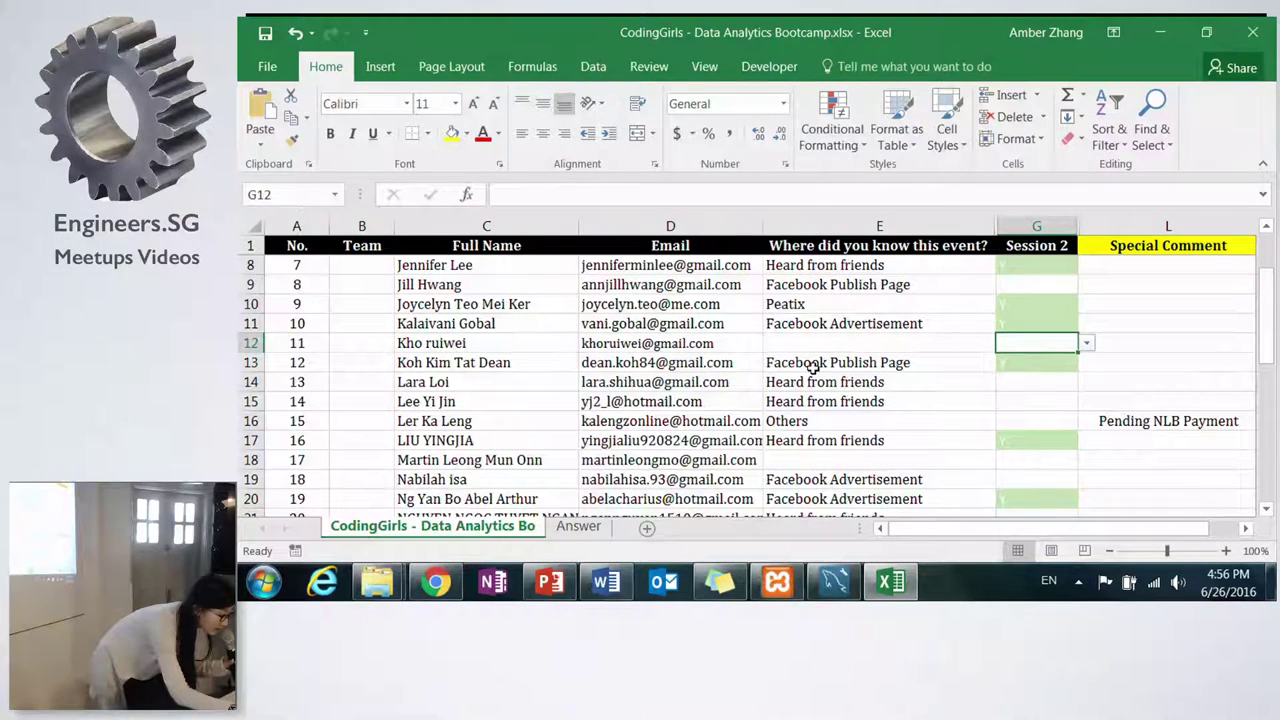
Set G15 and G16 to Y from their Y/N dropdowns.
{"action": "left_click", "coordinate": [1046, 398]}
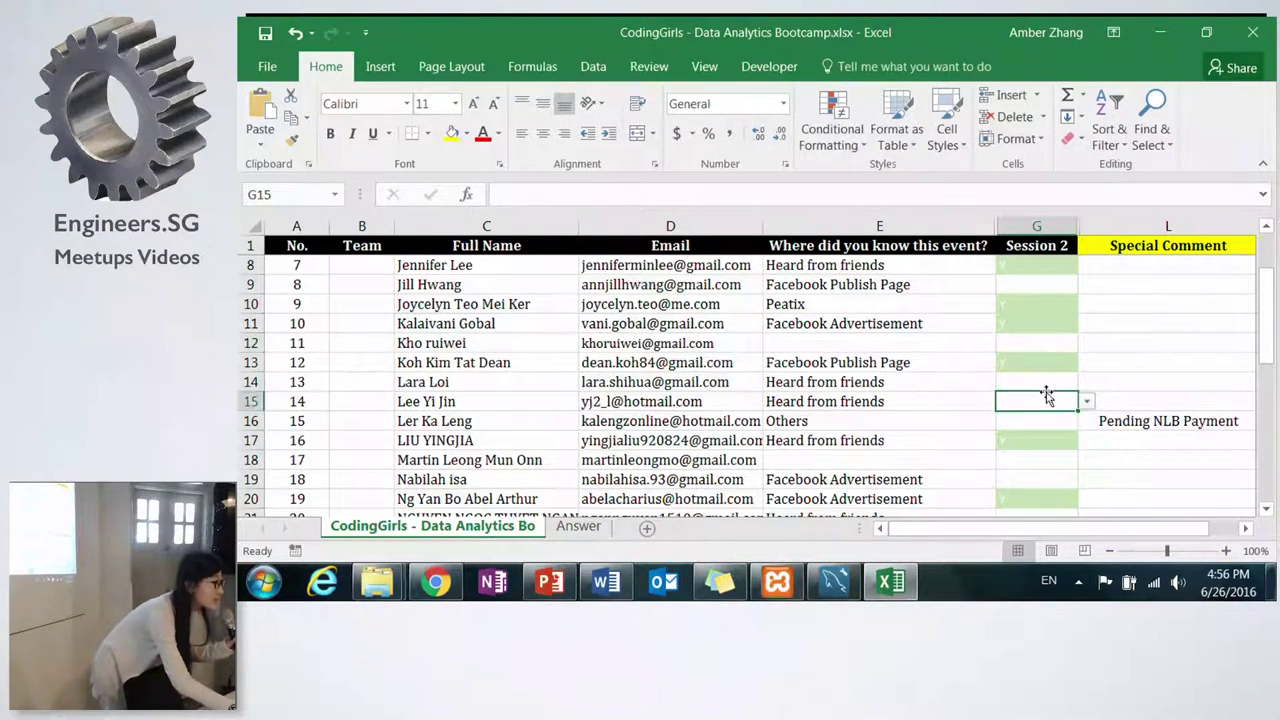
{"action": "left_click", "coordinate": [1049, 386]}
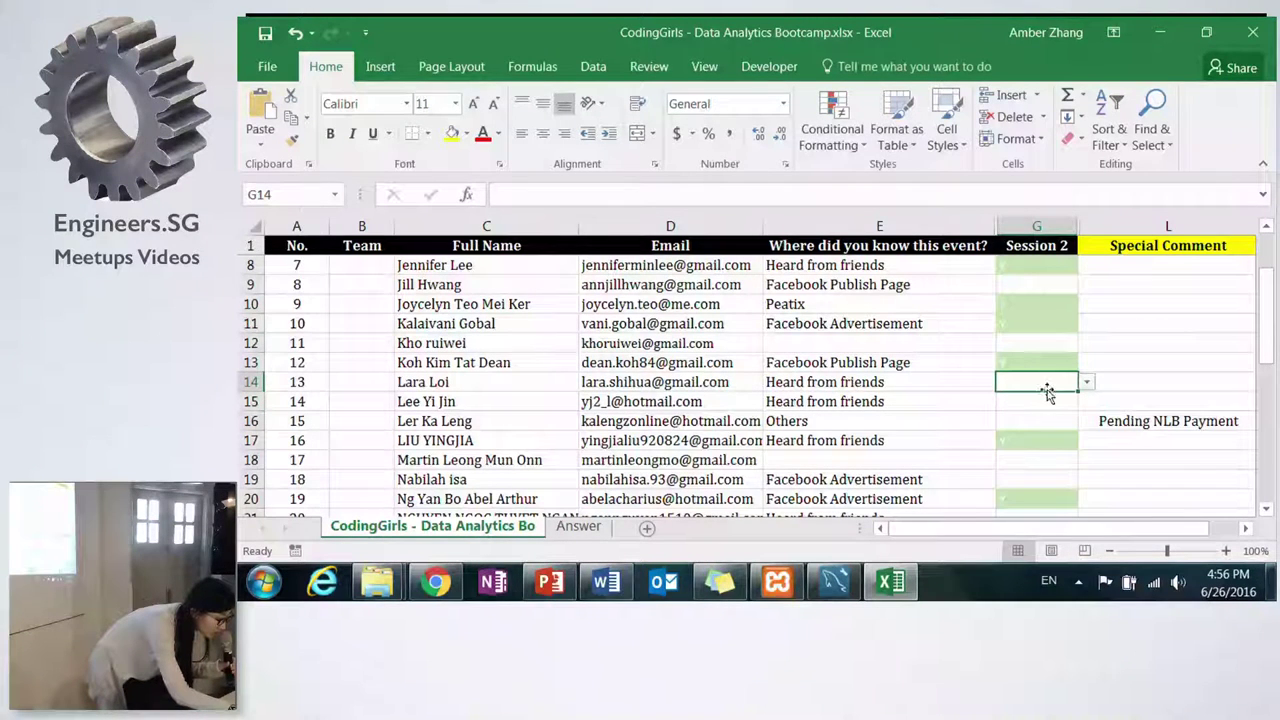
{"action": "left_click", "coordinate": [1041, 404]}
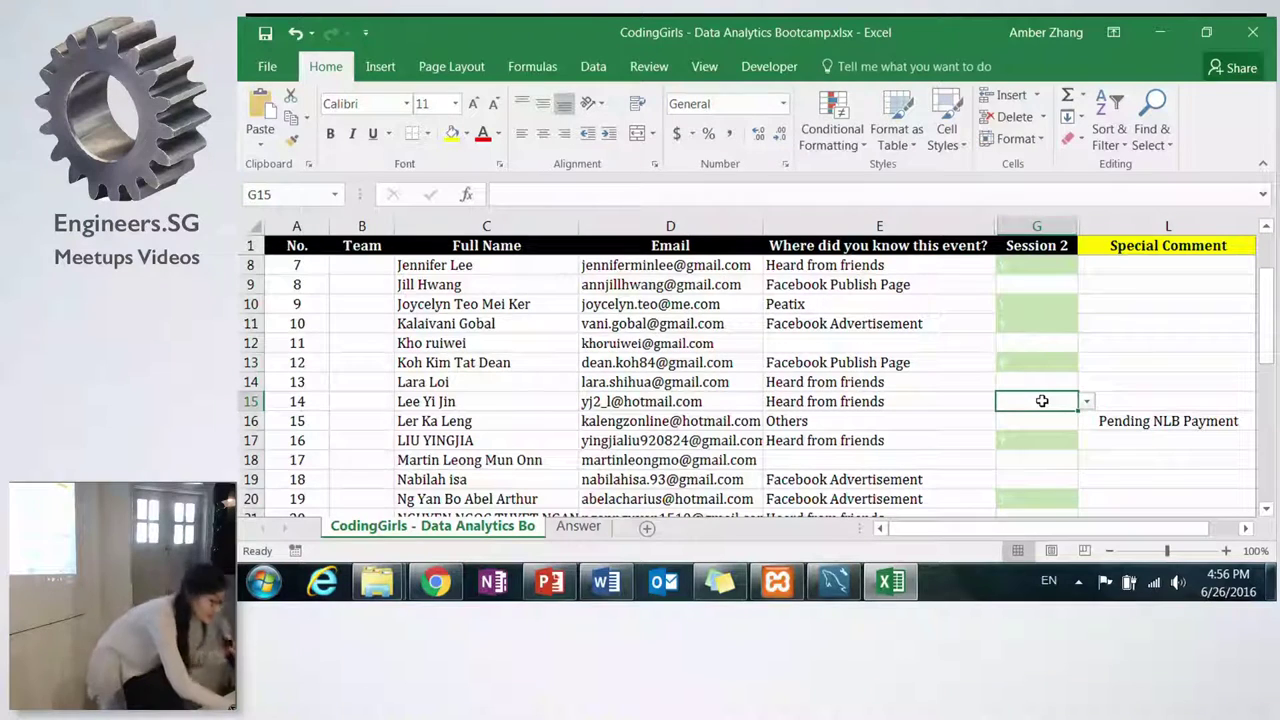
{"action": "left_click", "coordinate": [1087, 401]}
{"action": "left_click", "coordinate": [1073, 417]}
{"action": "left_click", "coordinate": [1073, 417]}
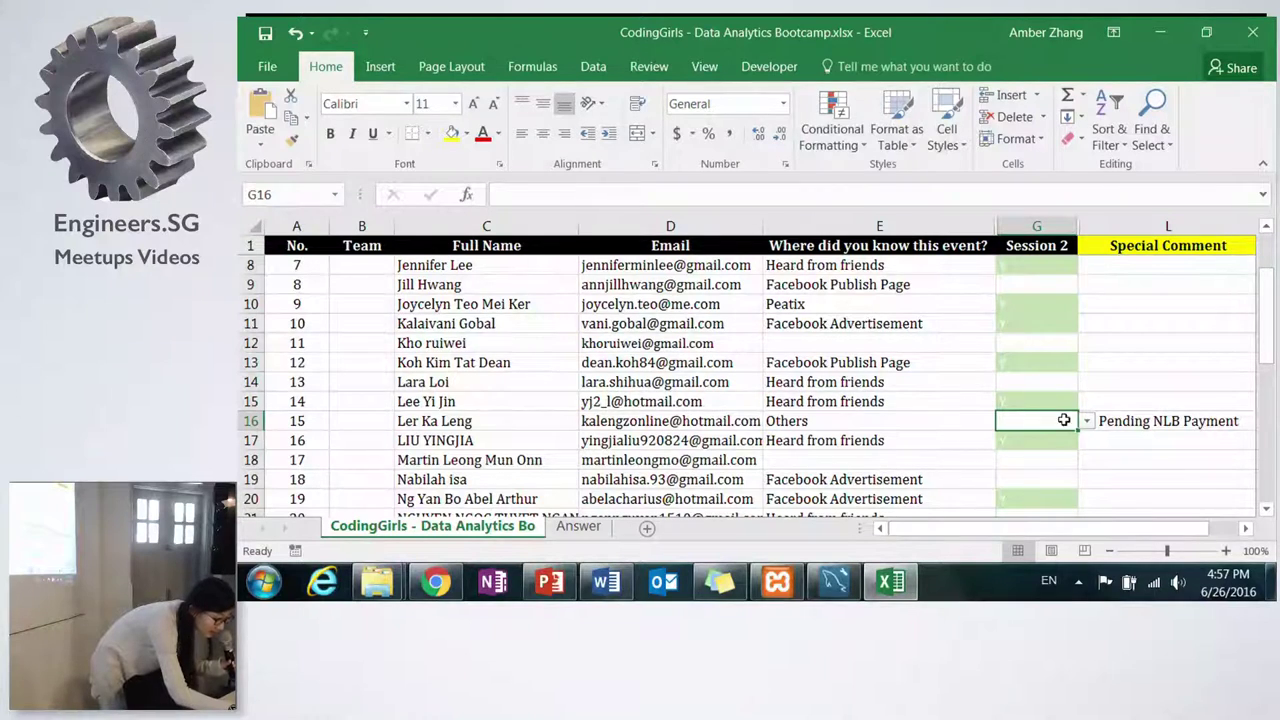
{"action": "left_click", "coordinate": [1087, 421]}
{"action": "left_click", "coordinate": [1035, 432]}
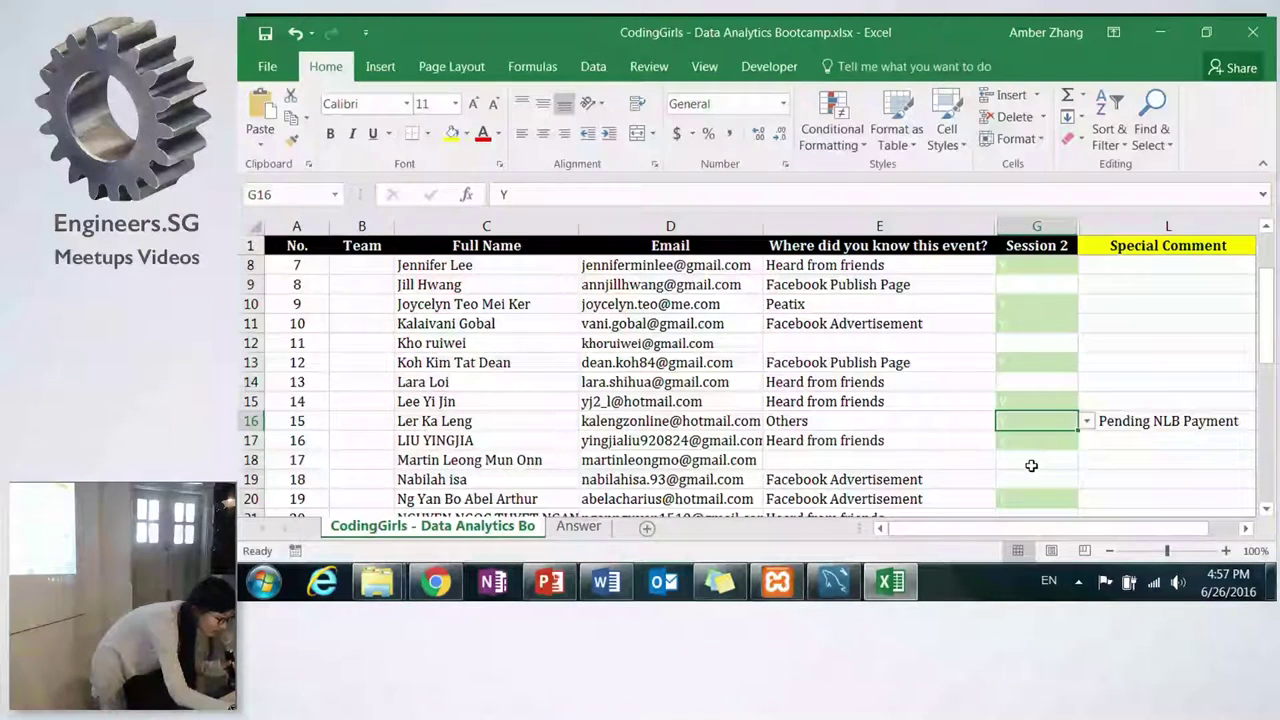
Set G18 and G19 to Y in the Session 2 column.
{"action": "left_click", "coordinate": [1031, 465]}
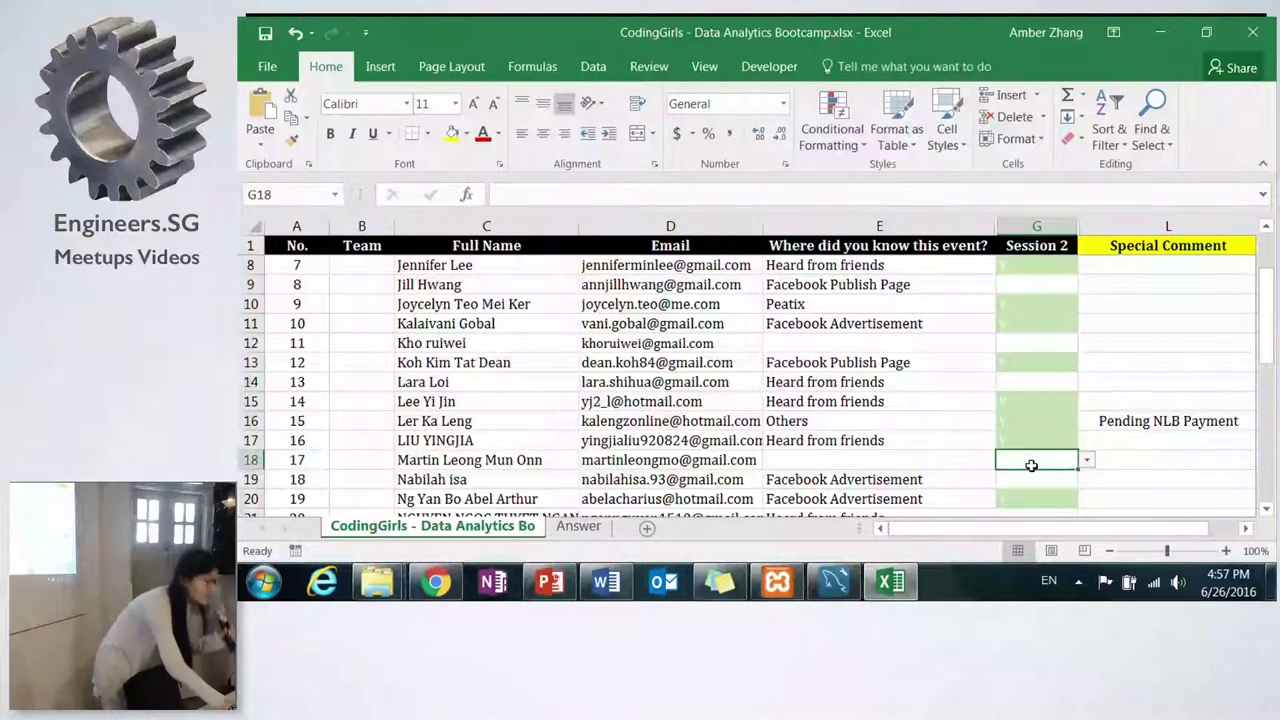
{"action": "left_click", "coordinate": [1088, 462]}
{"action": "left_click", "coordinate": [1088, 462]}
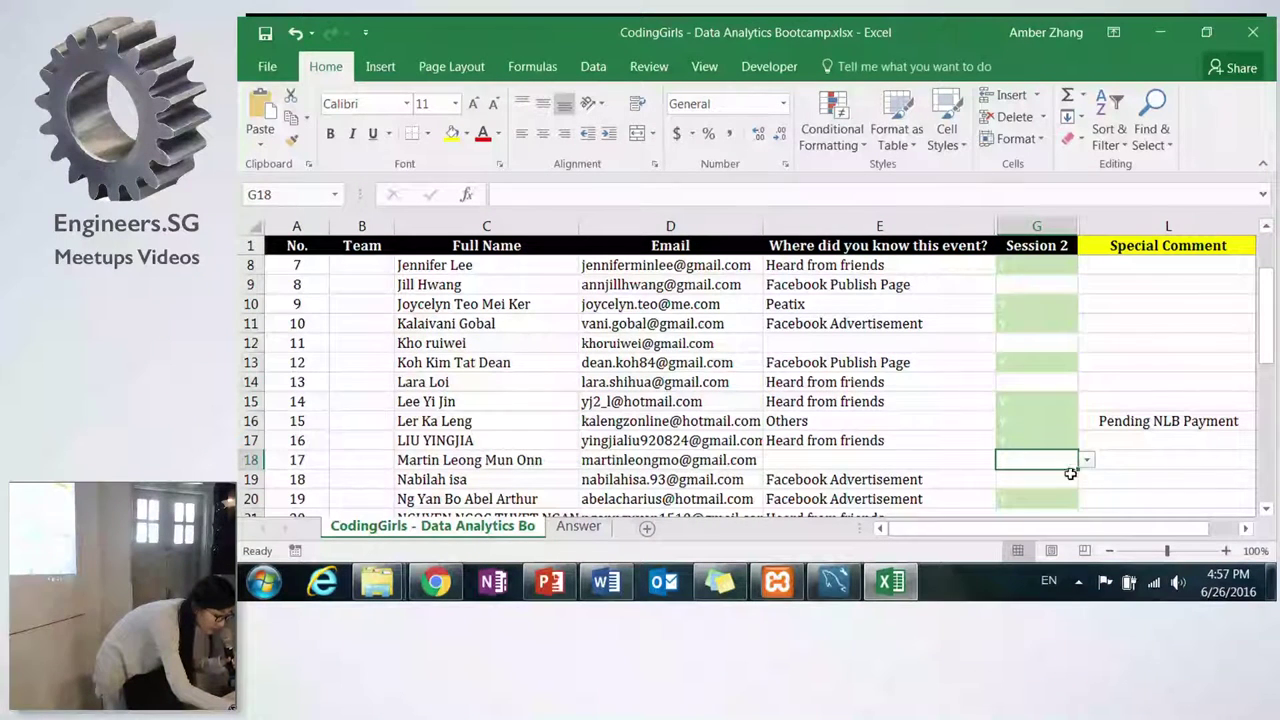
{"action": "left_click", "coordinate": [1088, 462]}
{"action": "key", "text": "Down"}
{"action": "key", "text": "Return"}
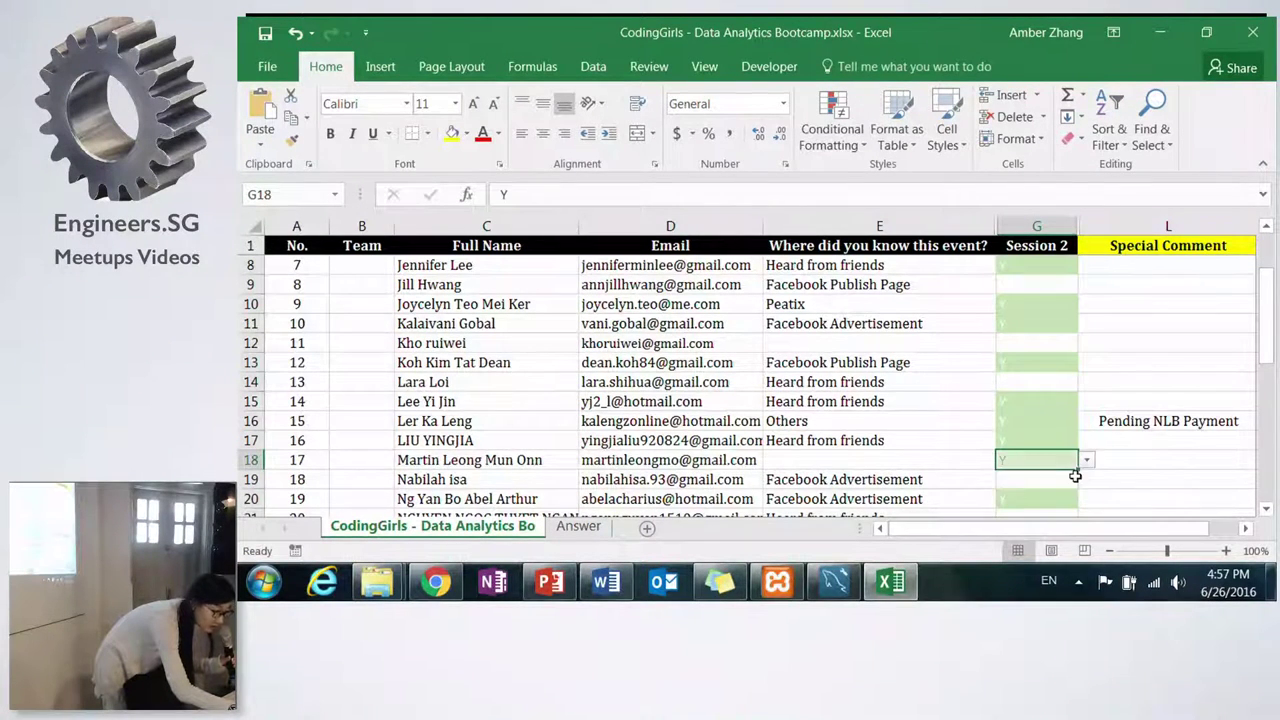
{"action": "left_click", "coordinate": [1065, 479]}
{"action": "left_click", "coordinate": [1086, 479]}
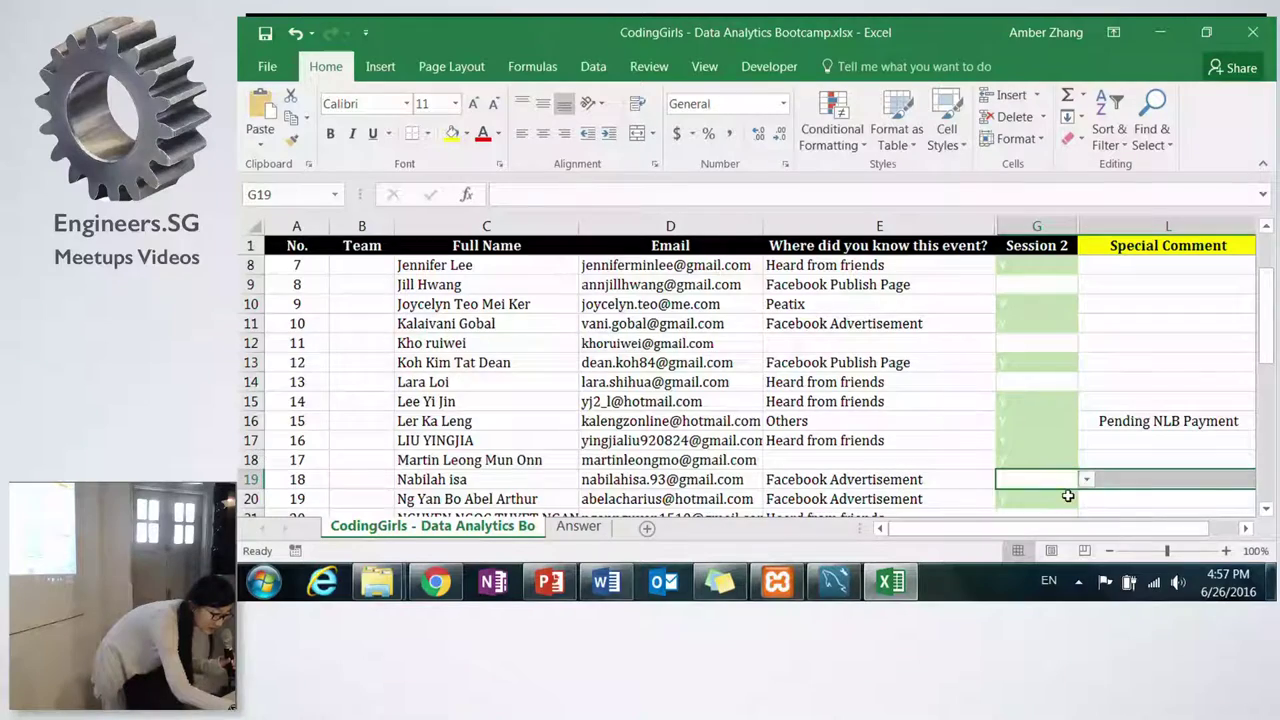
{"action": "left_click", "coordinate": [1068, 492]}
{"action": "left_click", "coordinate": [1068, 496]}
{"action": "left_click_drag", "start_coordinate": [1266, 315], "coordinate": [1266, 375]}
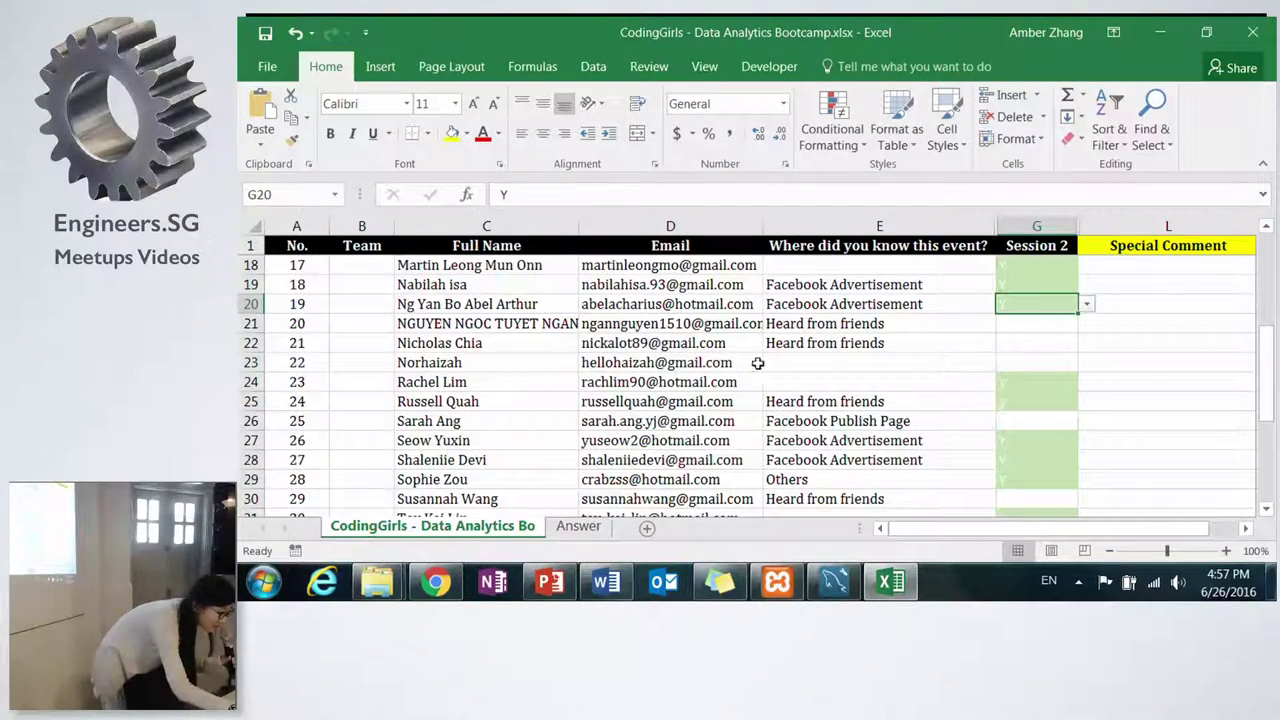
Review the row 21 attendee and Session 2 cells in rows 22–26, then scroll down.
{"action": "left_click", "coordinate": [548, 323]}
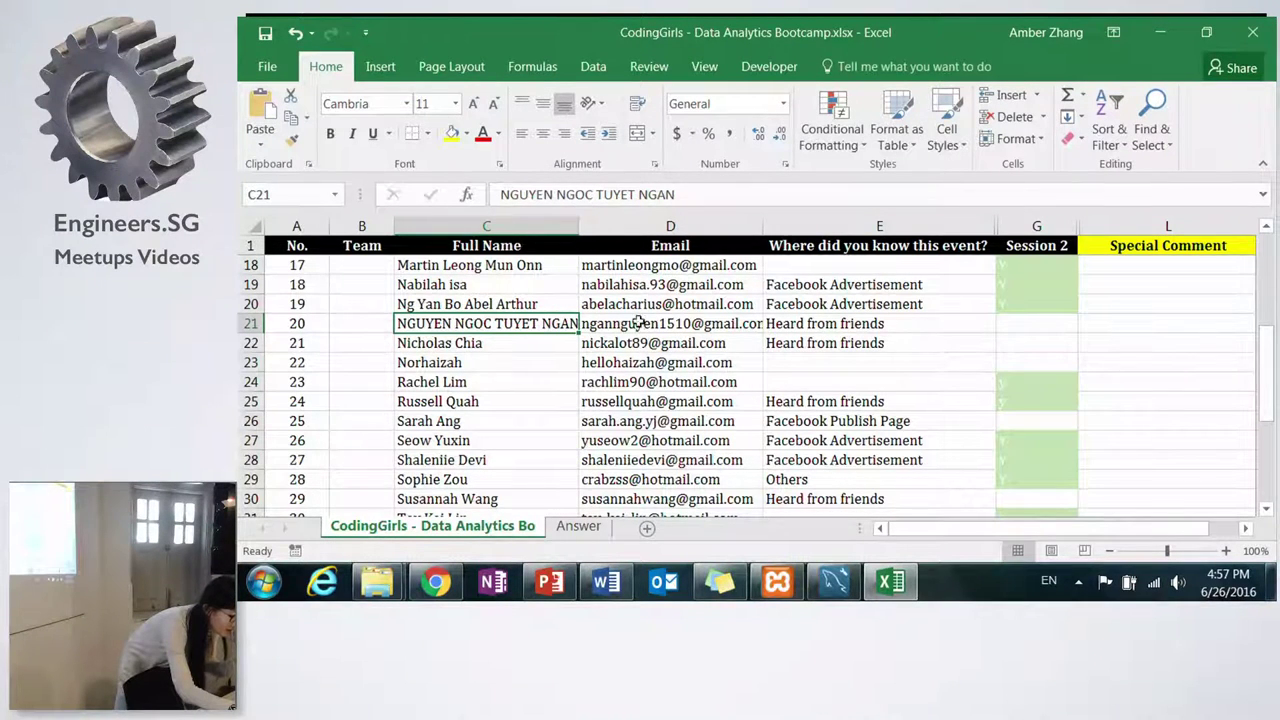
{"action": "left_click", "coordinate": [1032, 347]}
{"action": "left_click", "coordinate": [1032, 359]}
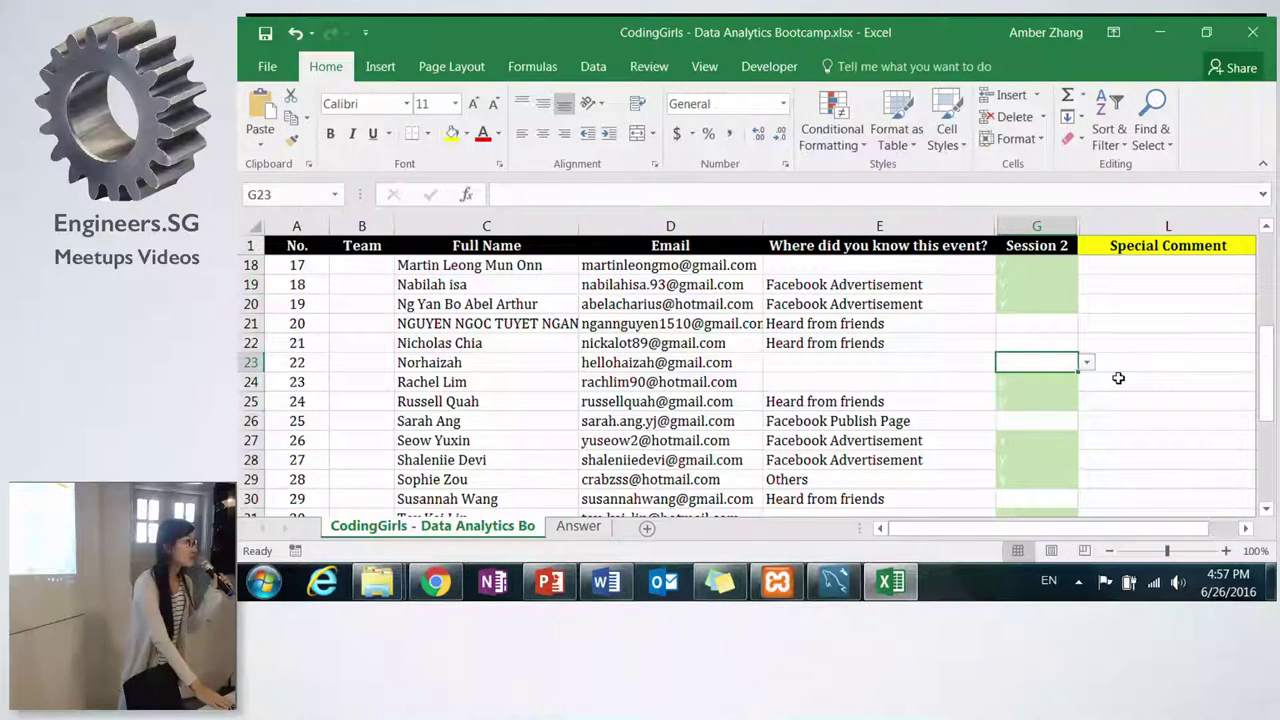
{"action": "left_click", "coordinate": [1025, 423]}
{"action": "left_click_drag", "start_coordinate": [1266, 376], "coordinate": [1266, 434]}
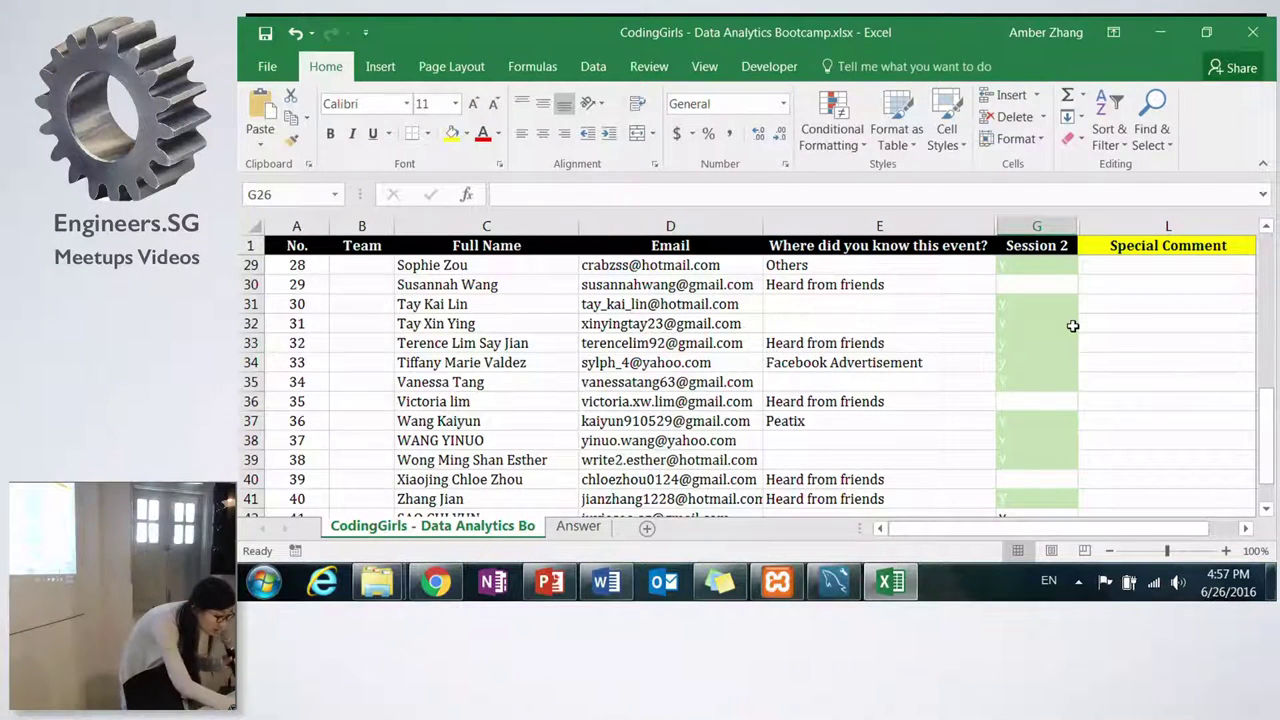
Mark G40 as Y from its Y/N dropdown.
{"action": "left_click", "coordinate": [1043, 401]}
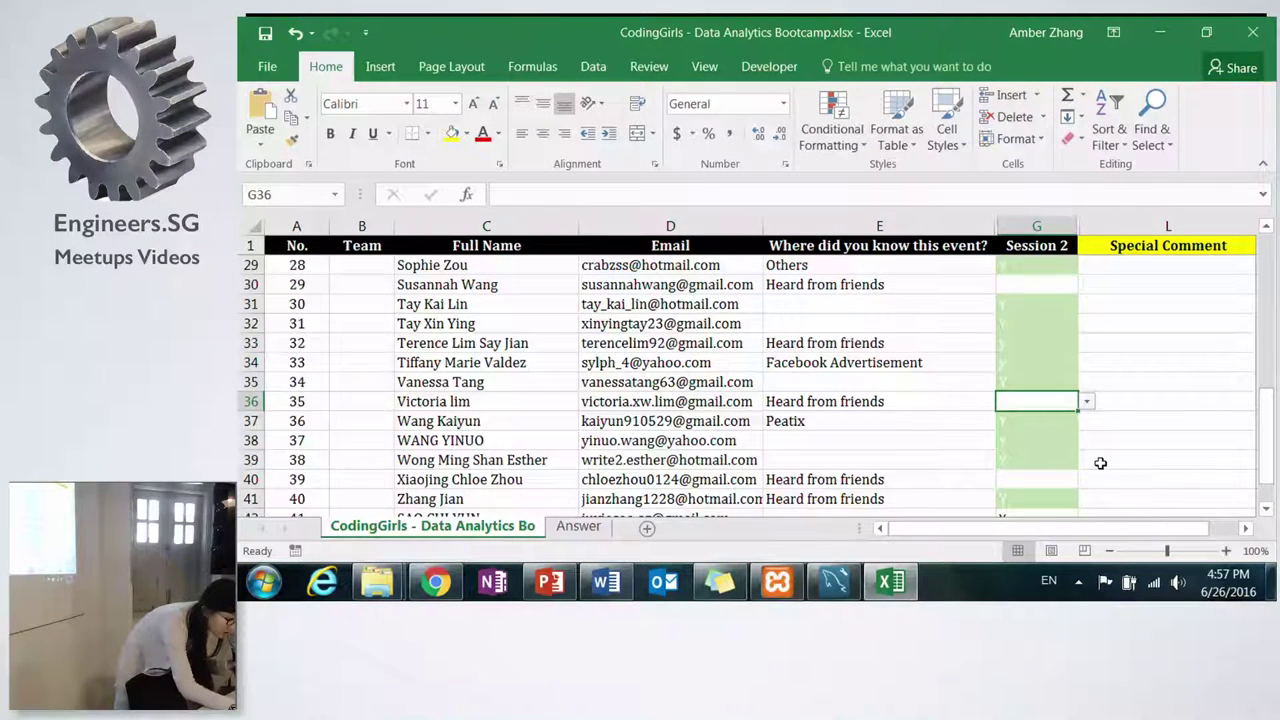
{"action": "left_click", "coordinate": [1055, 462]}
{"action": "left_click", "coordinate": [1040, 482]}
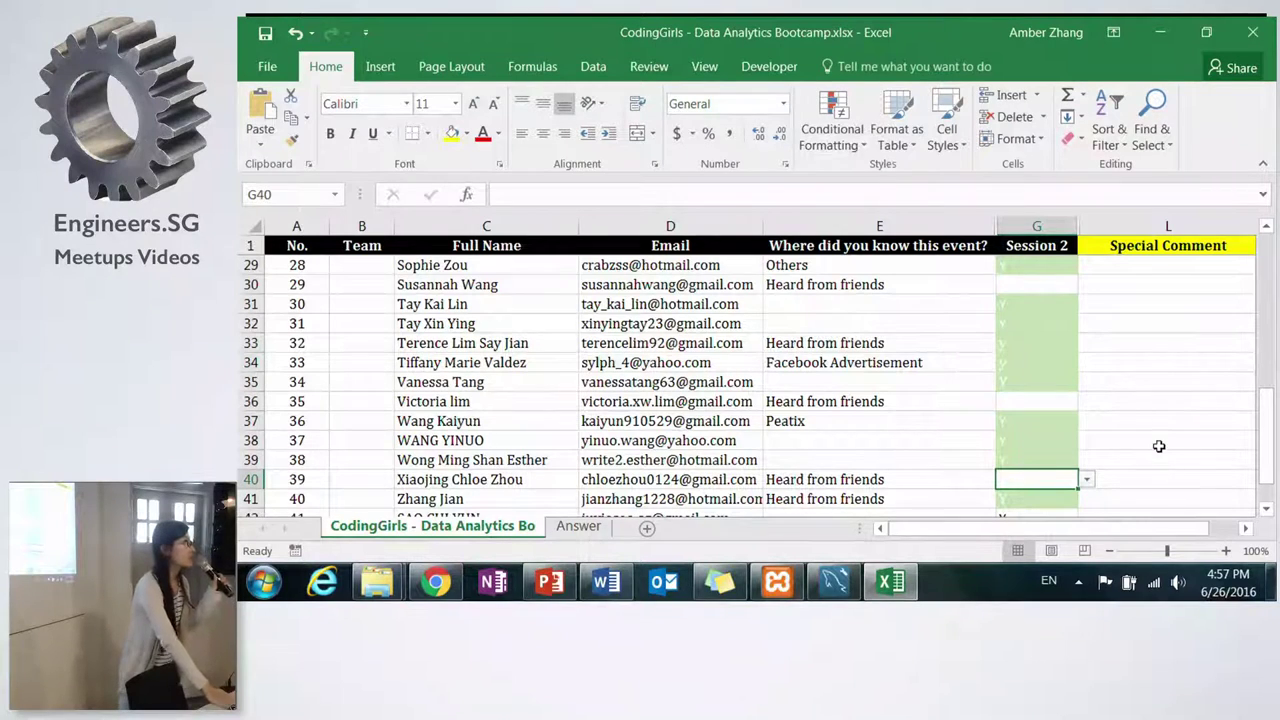
{"action": "left_click", "coordinate": [1087, 479]}
{"action": "left_click", "coordinate": [1060, 497]}
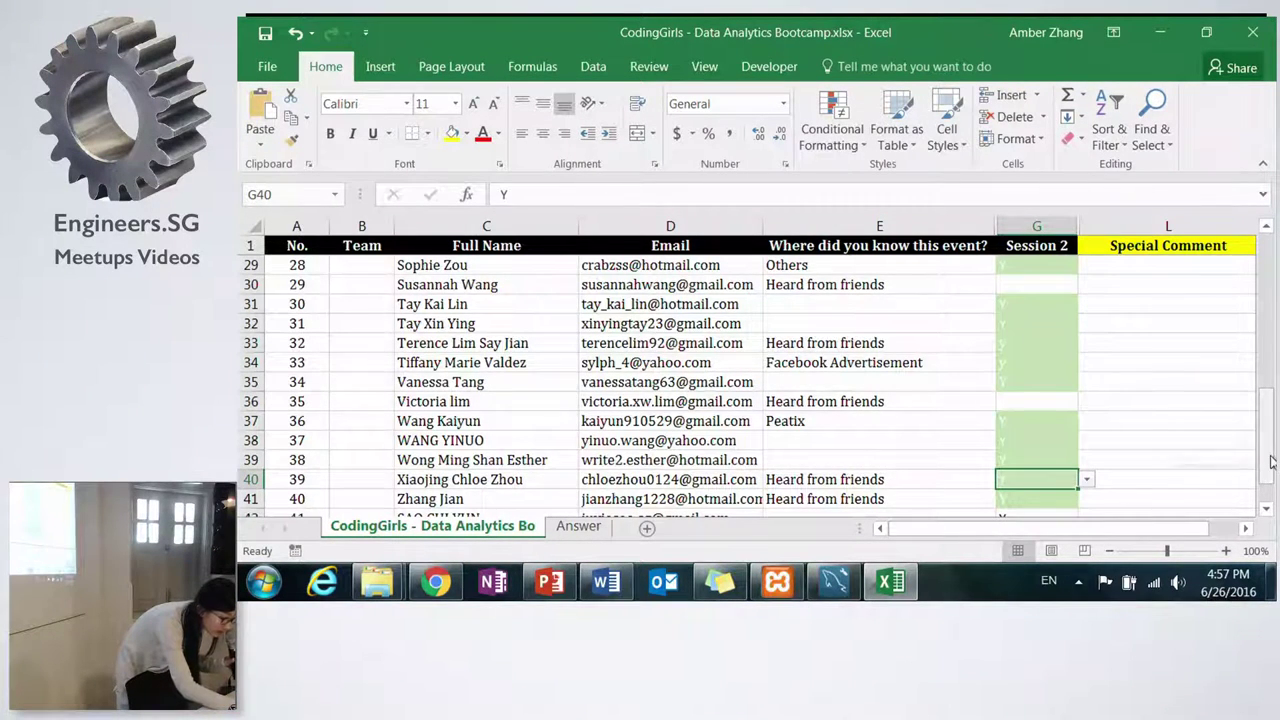
Scroll further down and mark G48 as Y.
{"action": "scroll", "coordinate": [1220, 460], "scroll_direction": "down", "scroll_amount": 1}
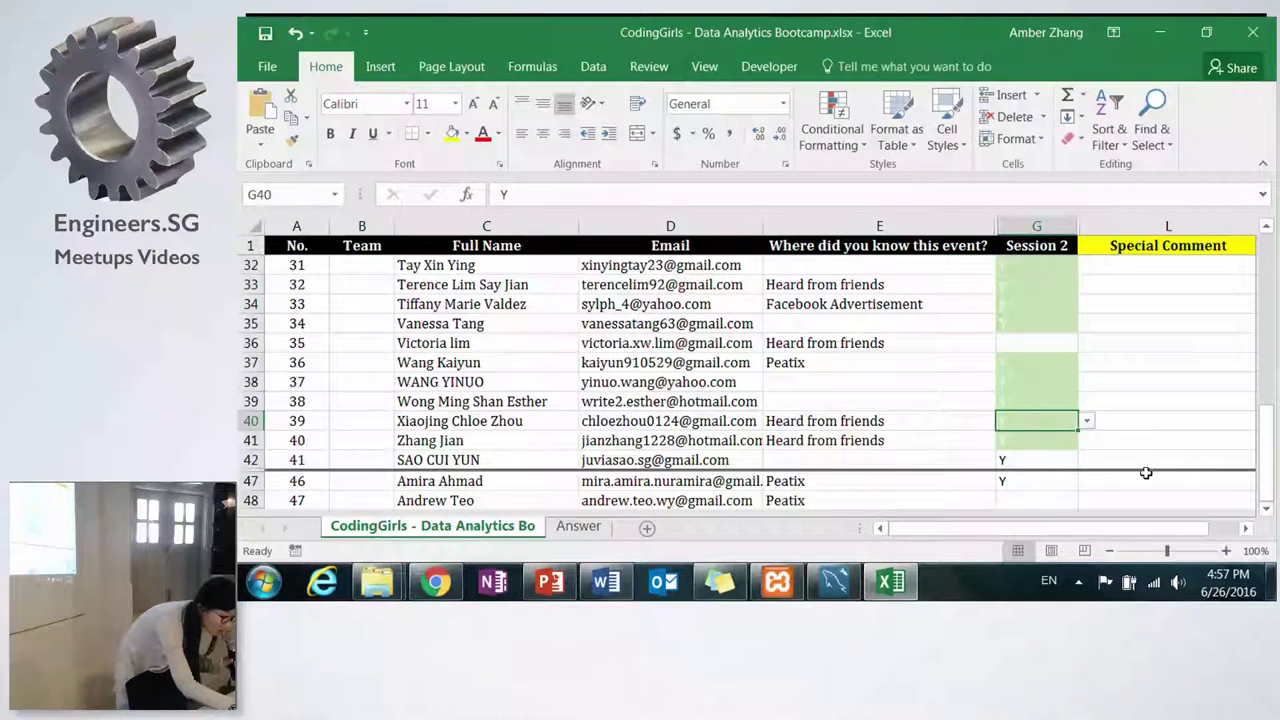
{"action": "left_click", "coordinate": [1080, 500]}
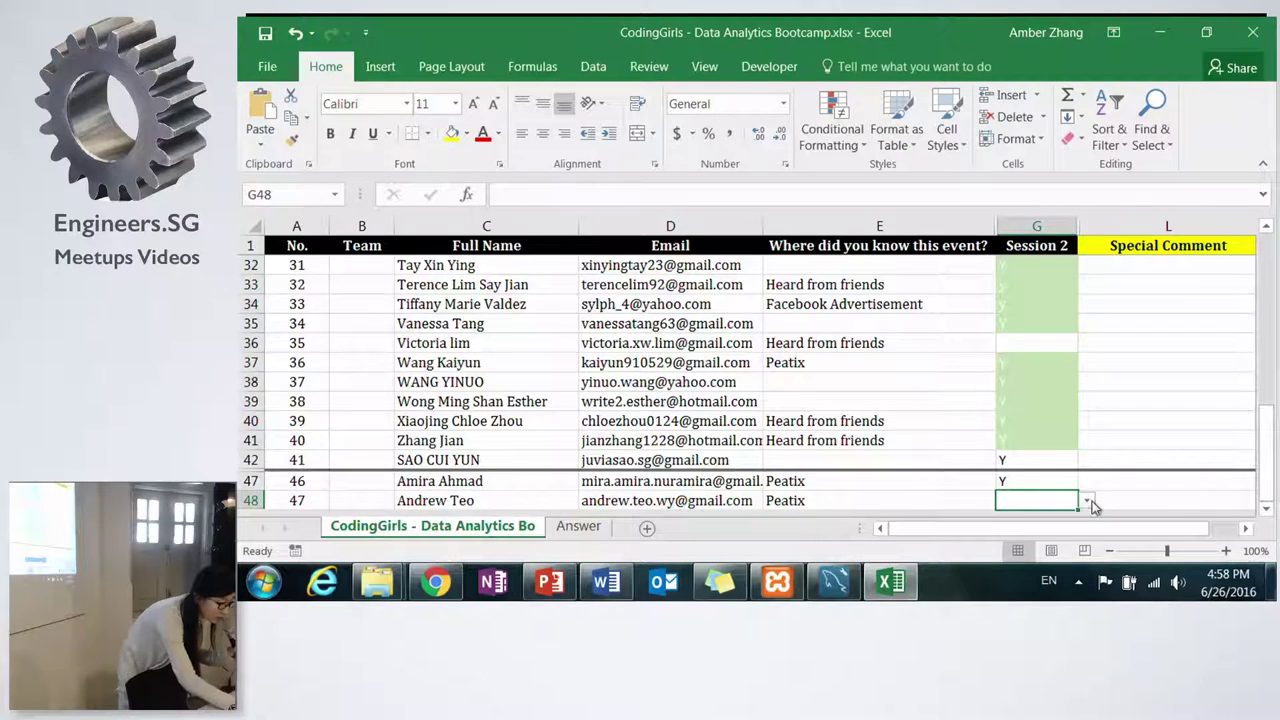
{"action": "left_click", "coordinate": [1086, 500]}
{"action": "left_click", "coordinate": [1074, 518]}
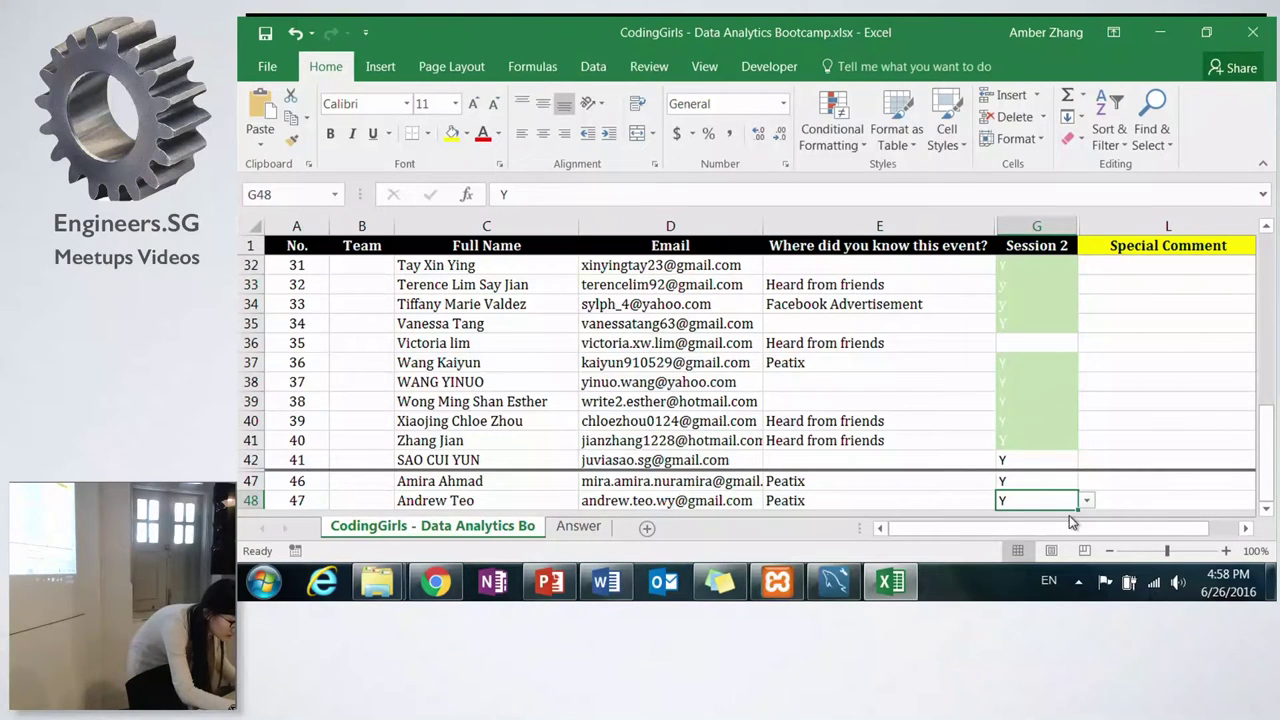
{"action": "left_click_drag", "start_coordinate": [1265, 462], "coordinate": [1266, 430]}
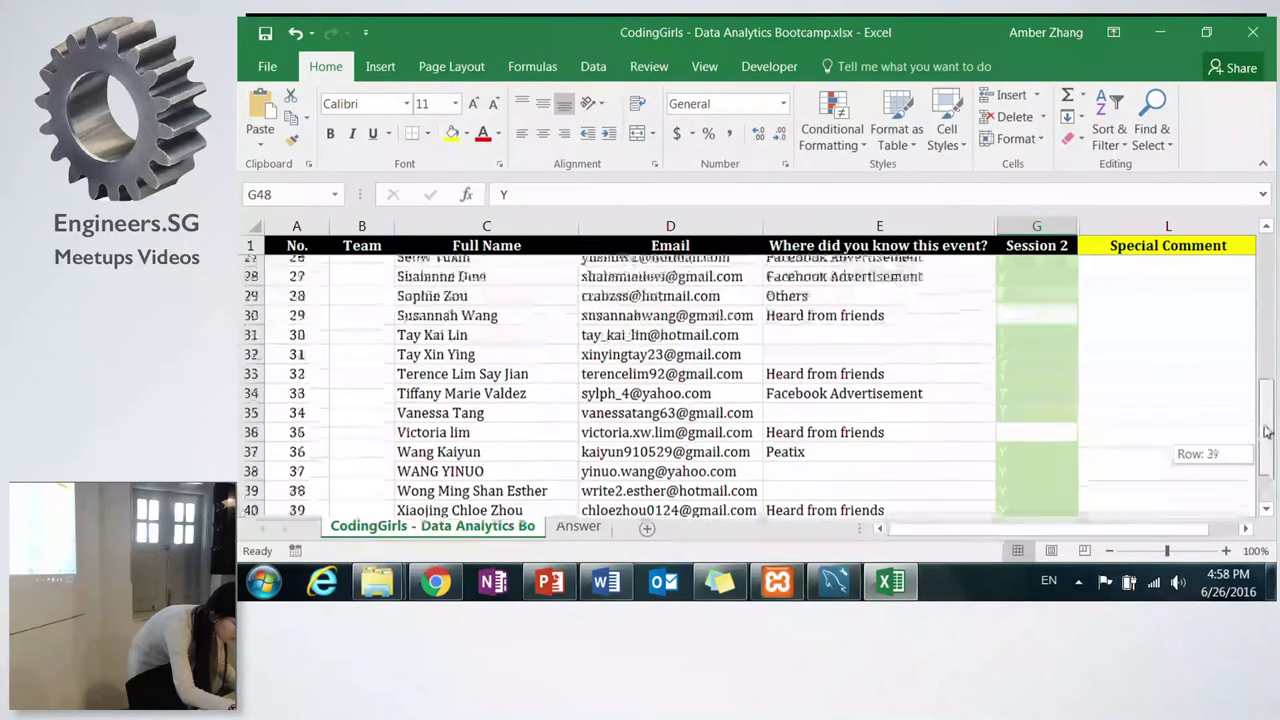